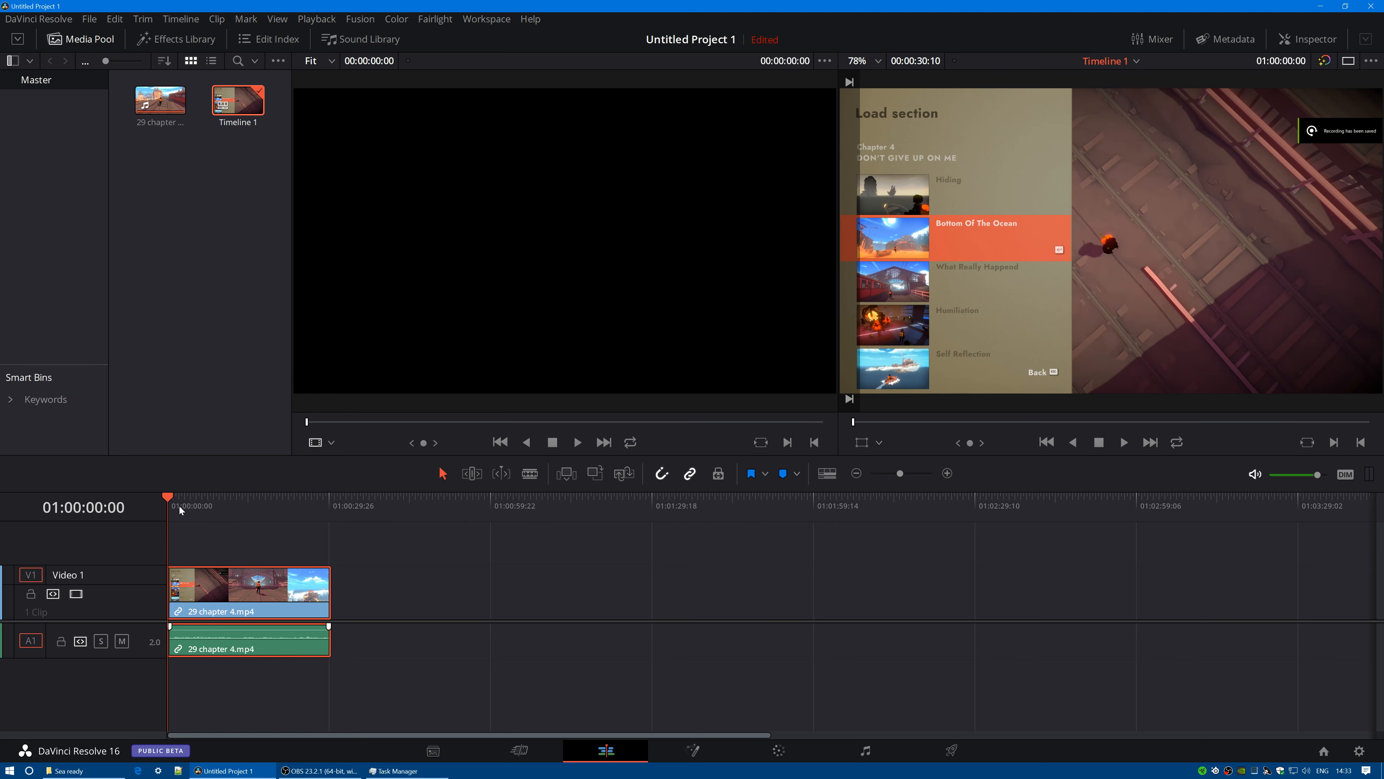
# - Scrub the playhead across the clip to its end and show the clip's properties in the Inspector
pyautogui.moveTo(171, 497); pyautogui.dragTo(330, 510)
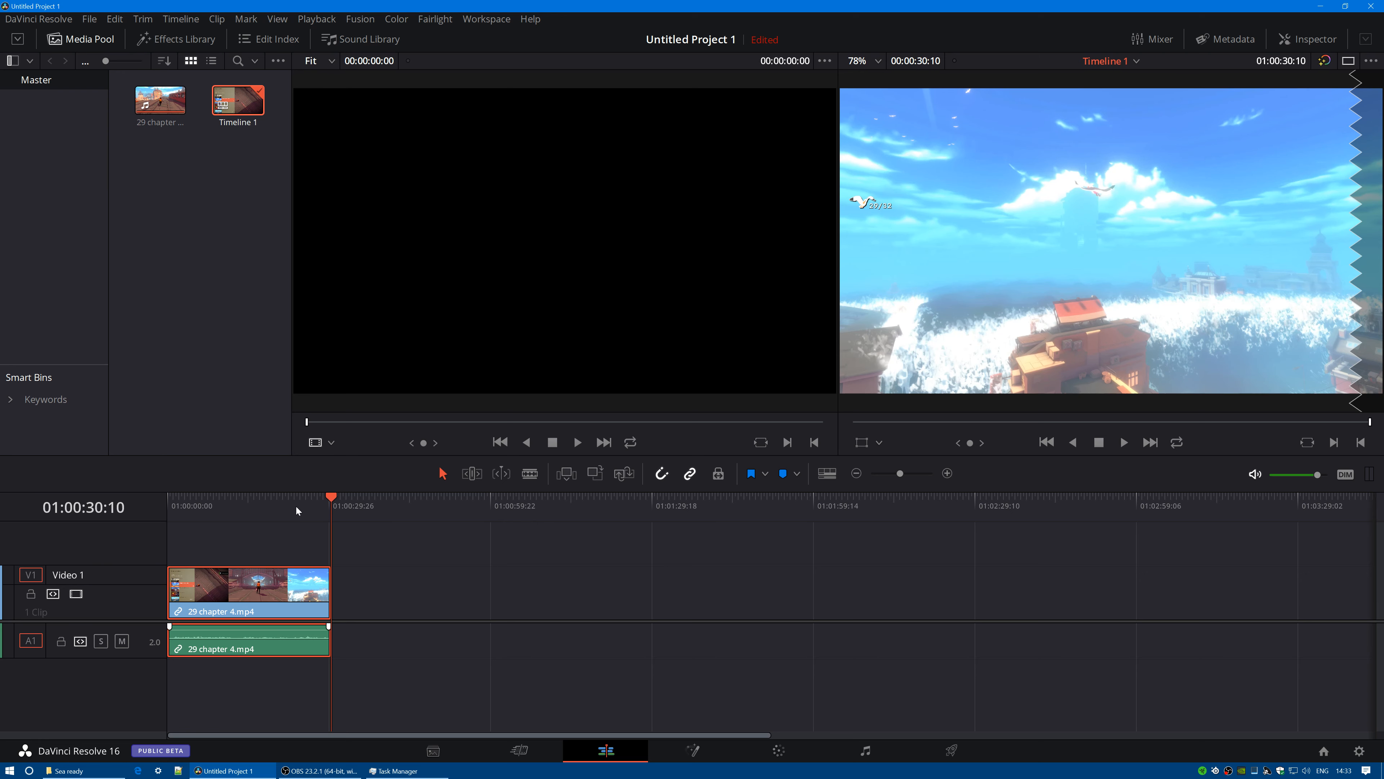
pyautogui.moveTo(338, 494)
pyautogui.mouseDown()
pyautogui.moveTo(233, 507)
pyautogui.moveTo(322, 511)
pyautogui.mouseUp()
pyautogui.click(1305, 41)
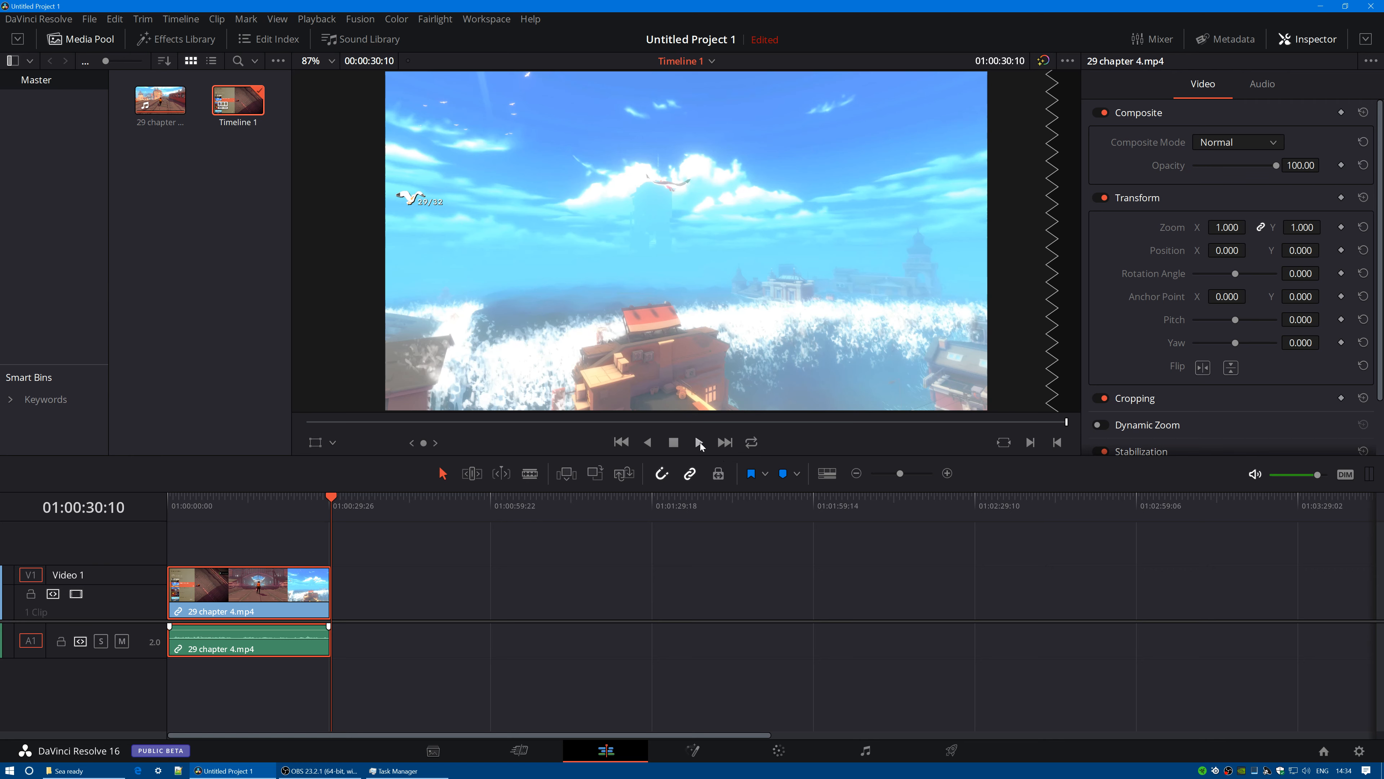
# - Stop playback and scrub back and forth to review the menu, loading screen and gameplay, finishing at about 01:00:14:20
pyautogui.click(675, 443)
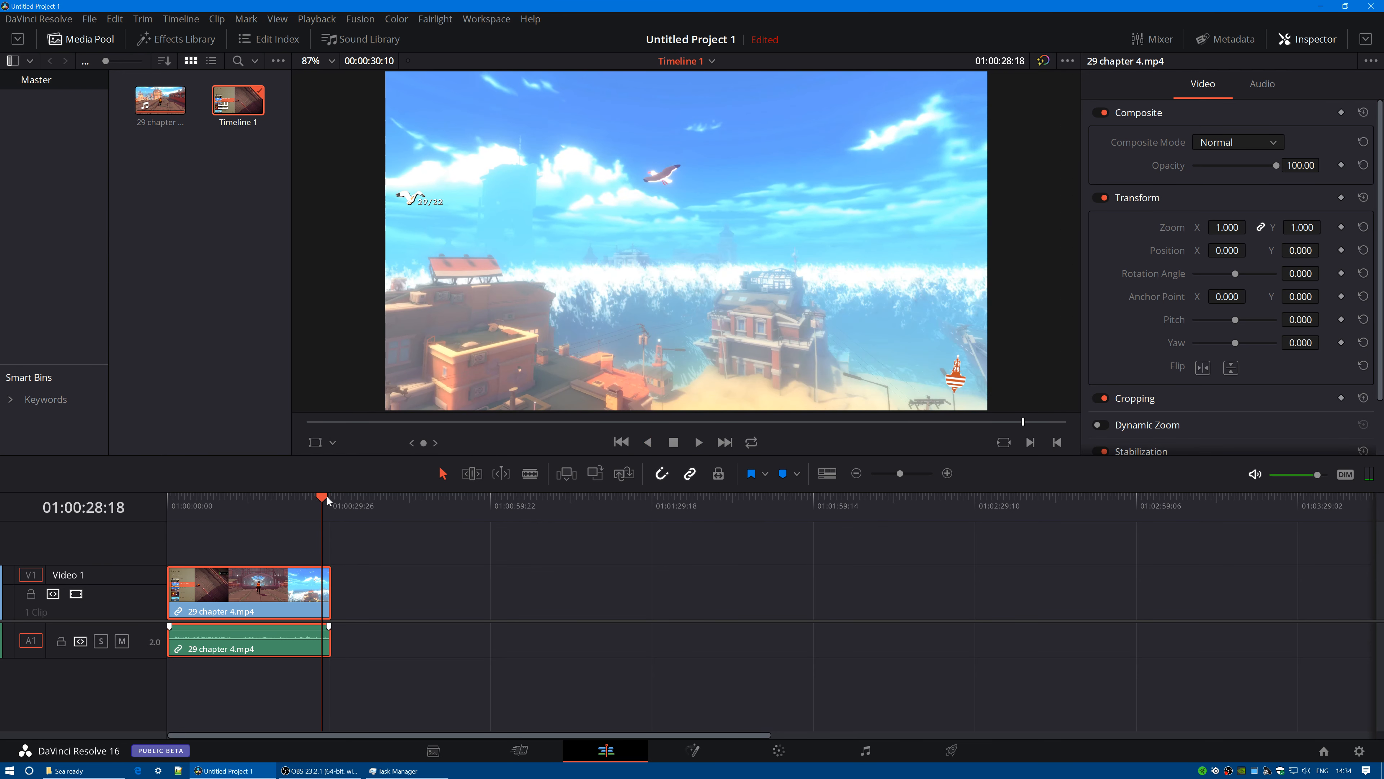
pyautogui.moveTo(326, 503); pyautogui.dragTo(202, 504)
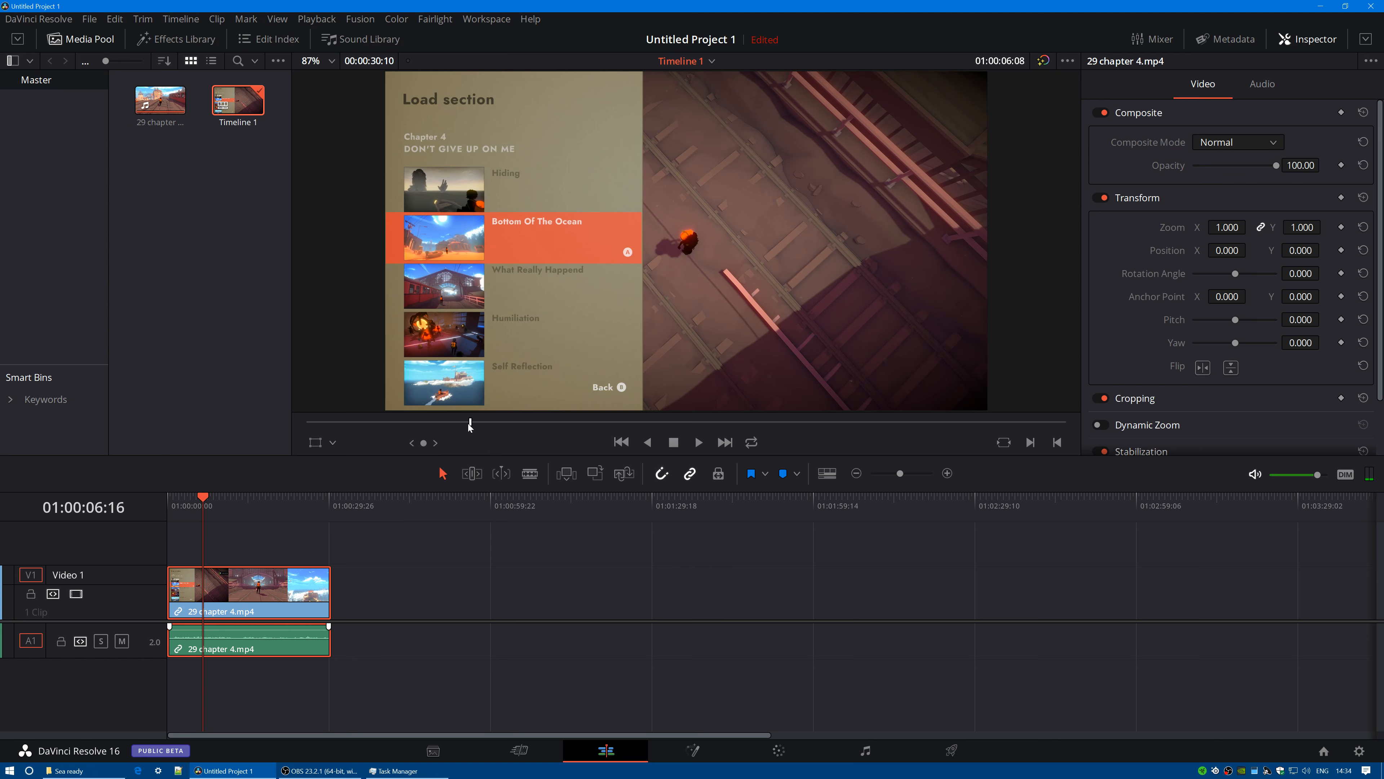
pyautogui.click(474, 423)
pyautogui.moveTo(474, 423); pyautogui.dragTo(601, 423)
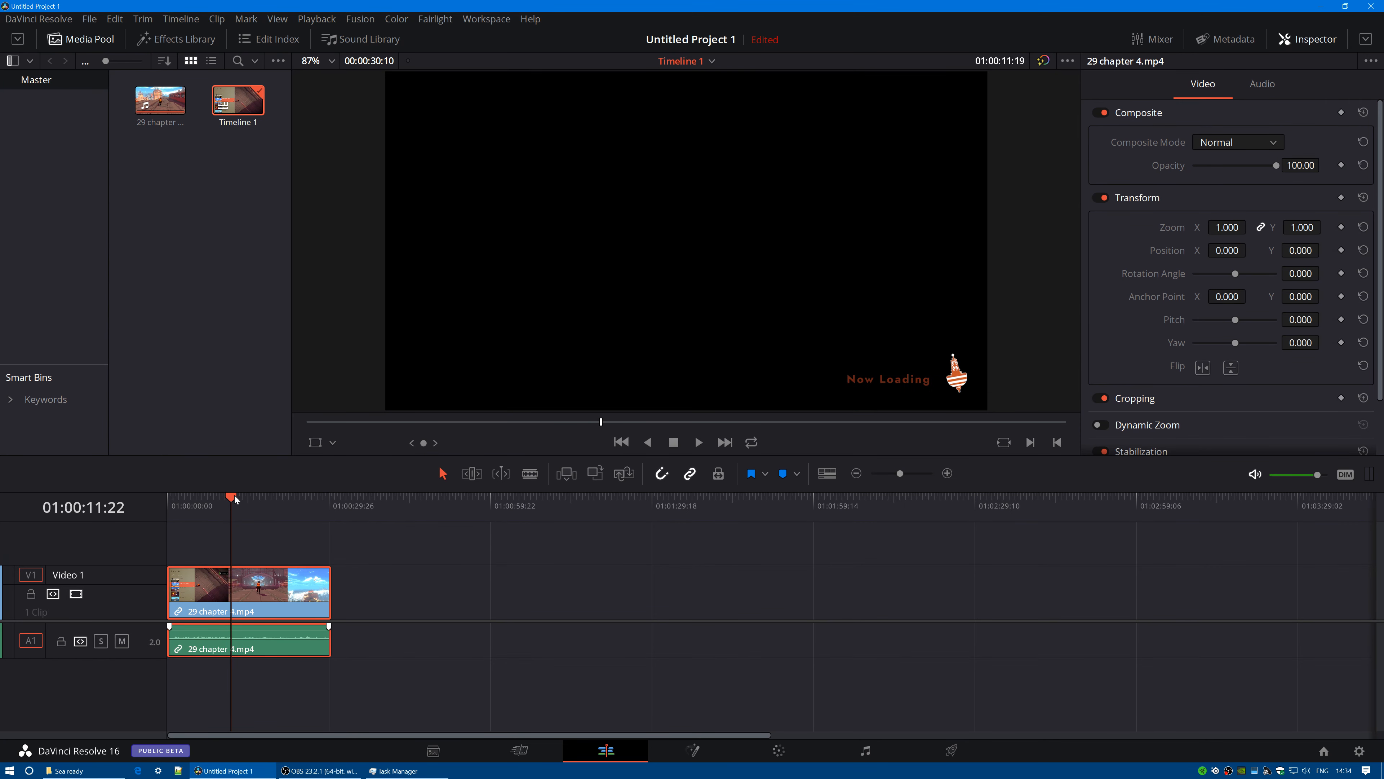
pyautogui.moveTo(232, 500); pyautogui.dragTo(272, 504)
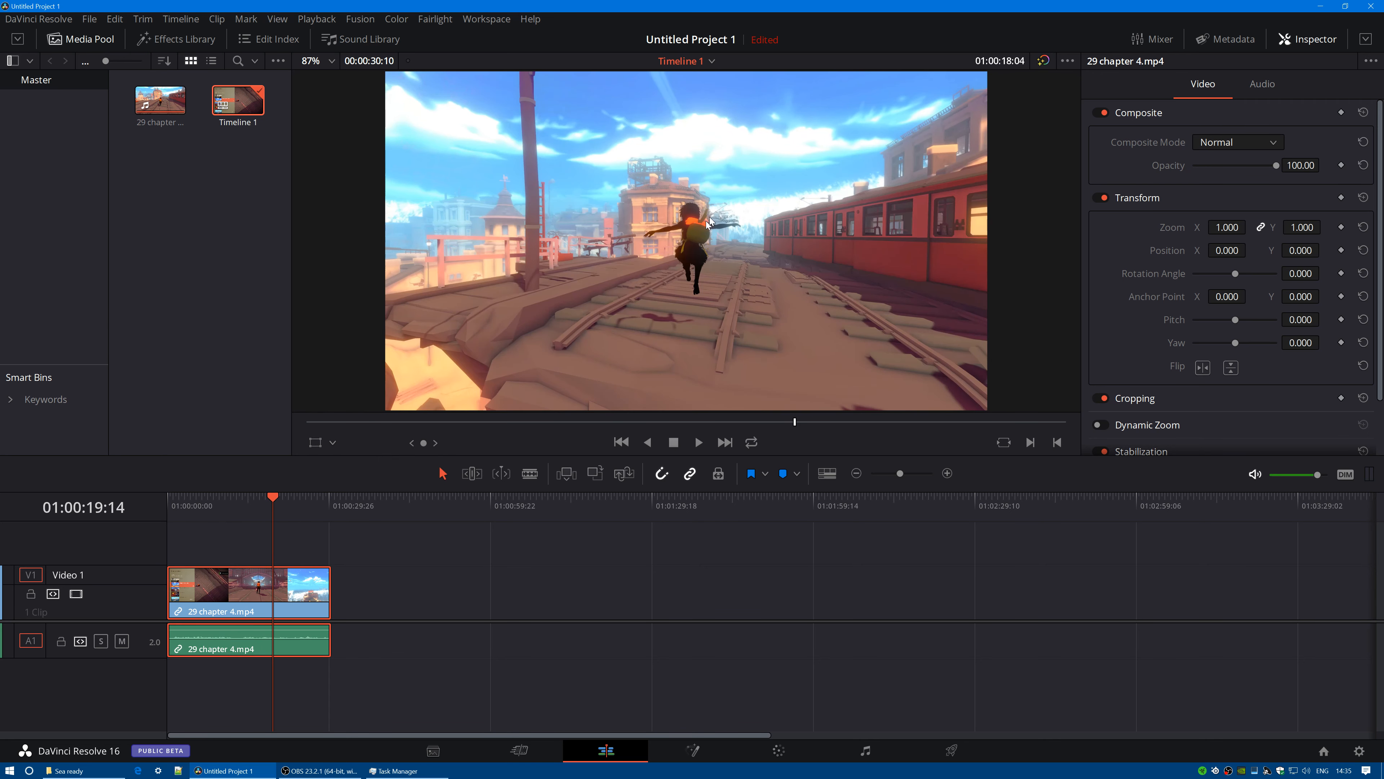
pyautogui.moveTo(272, 499); pyautogui.dragTo(247, 517)
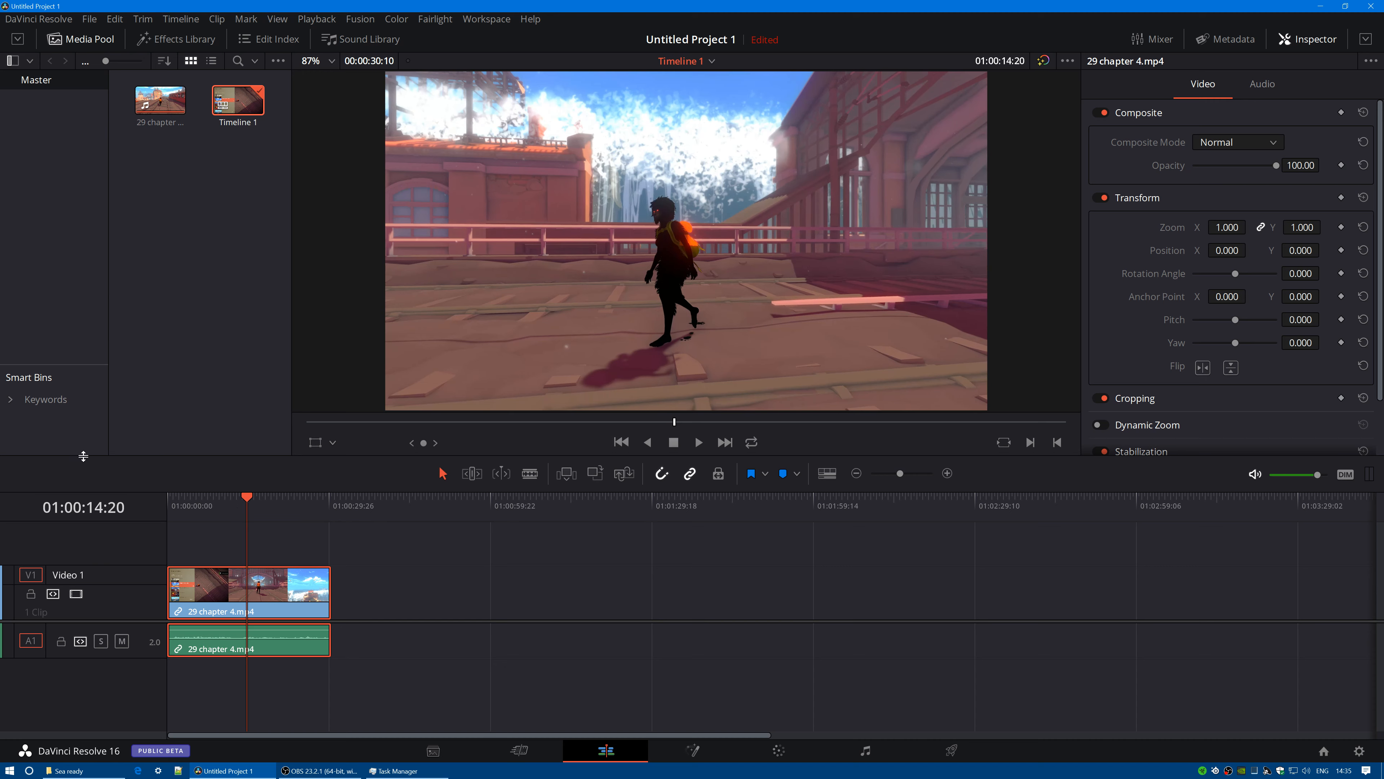
# - Mute audio track A1 during playback and replay the footage from about 01:00:17:26
pyautogui.click(698, 443)
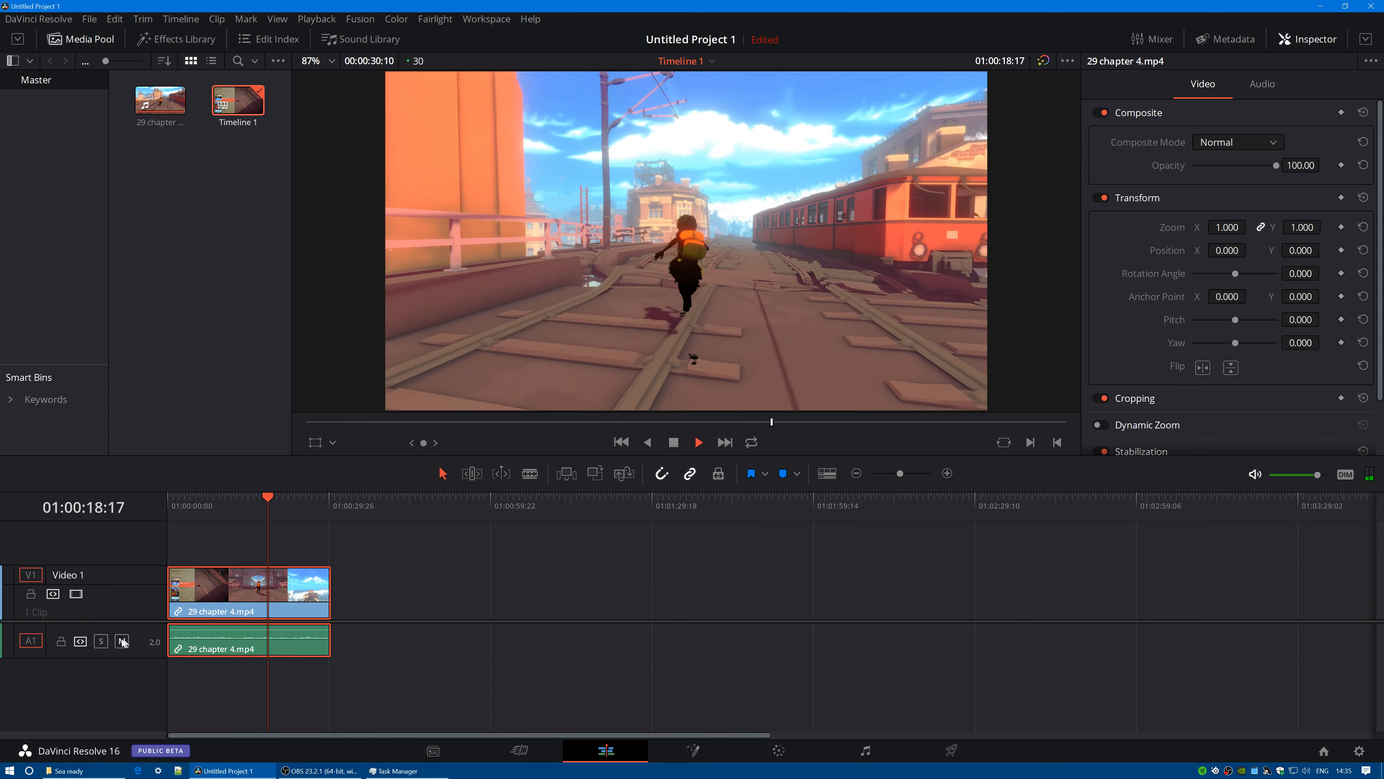
pyautogui.click(122, 642)
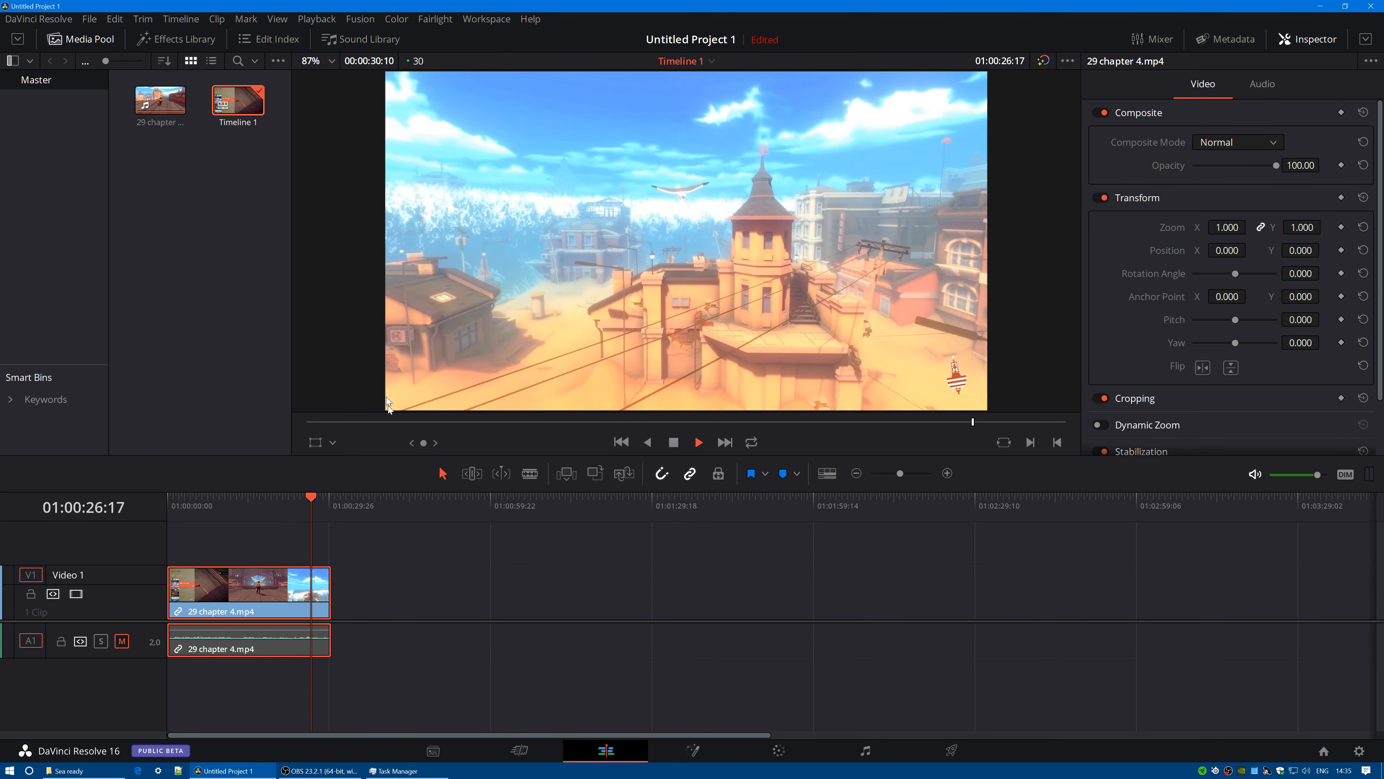
pyautogui.moveTo(324, 500); pyautogui.dragTo(266, 502)
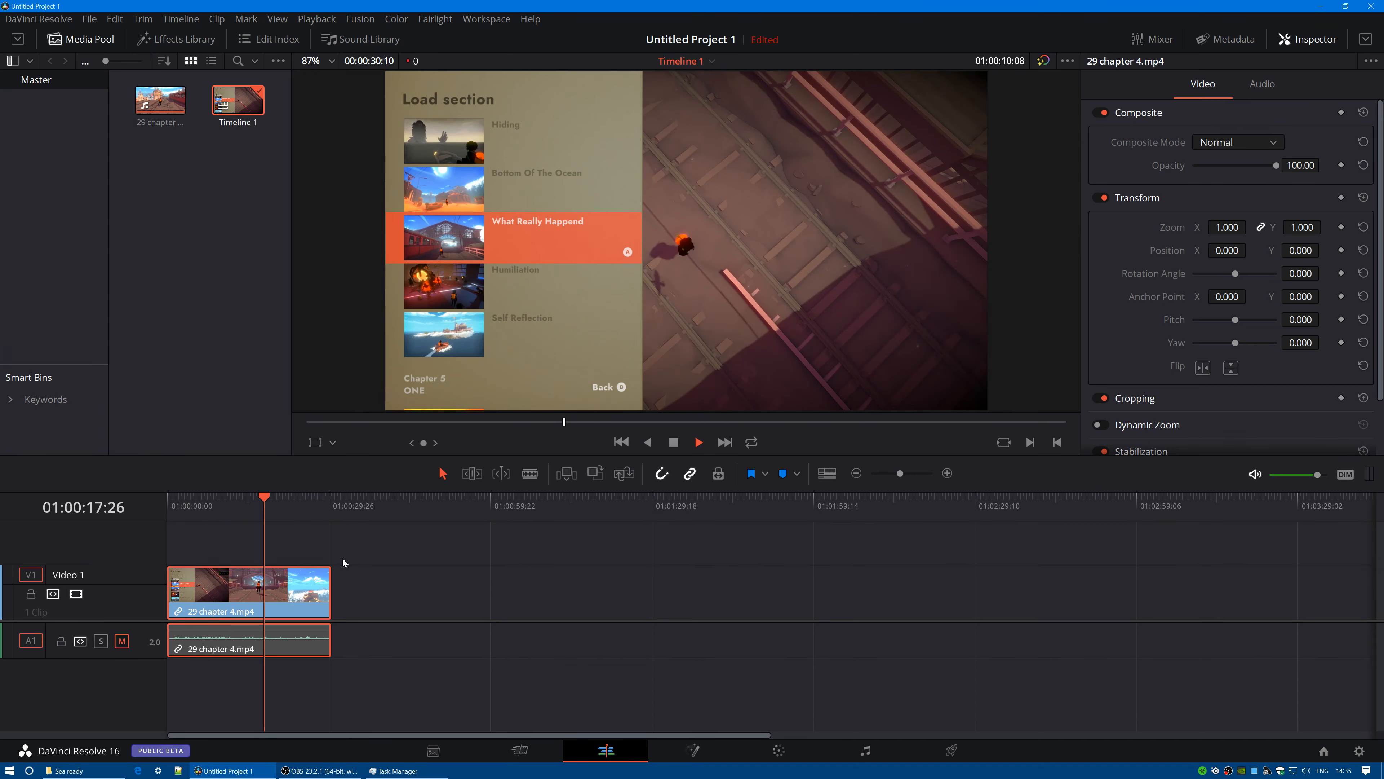
pyautogui.press('space')
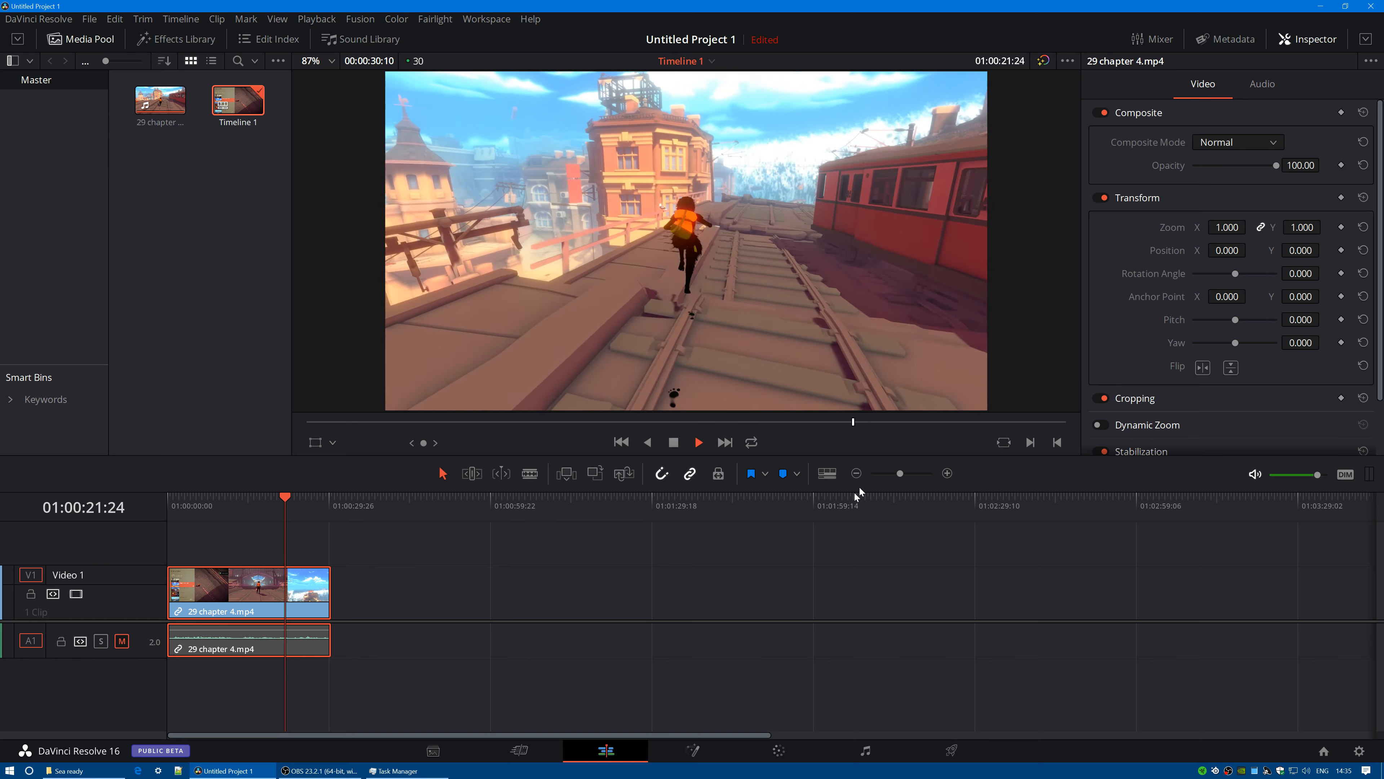
# - Zoom the timeline out and in several times, finishing at a closer view of the clip's frames
pyautogui.click(856, 473)
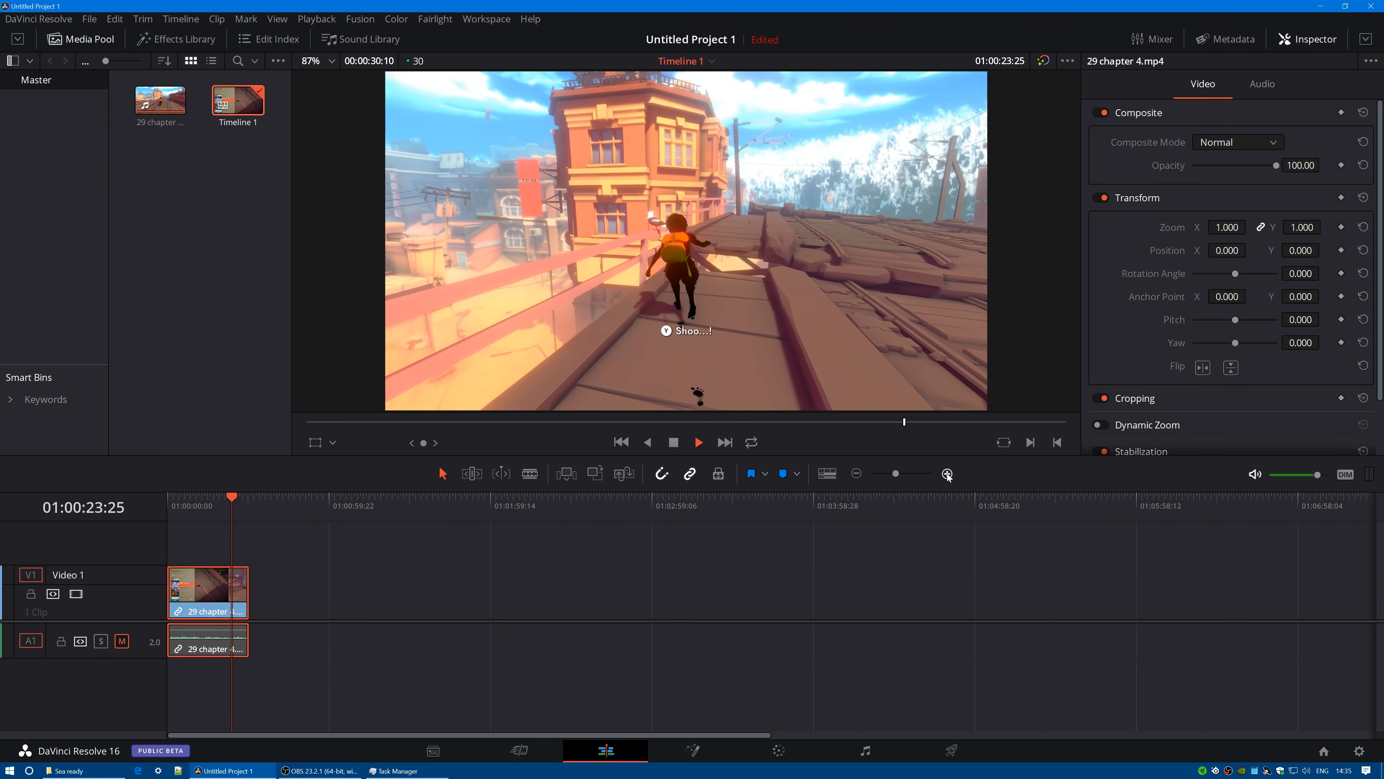
pyautogui.click(948, 474)
pyautogui.click(947, 473)
pyautogui.click(948, 474)
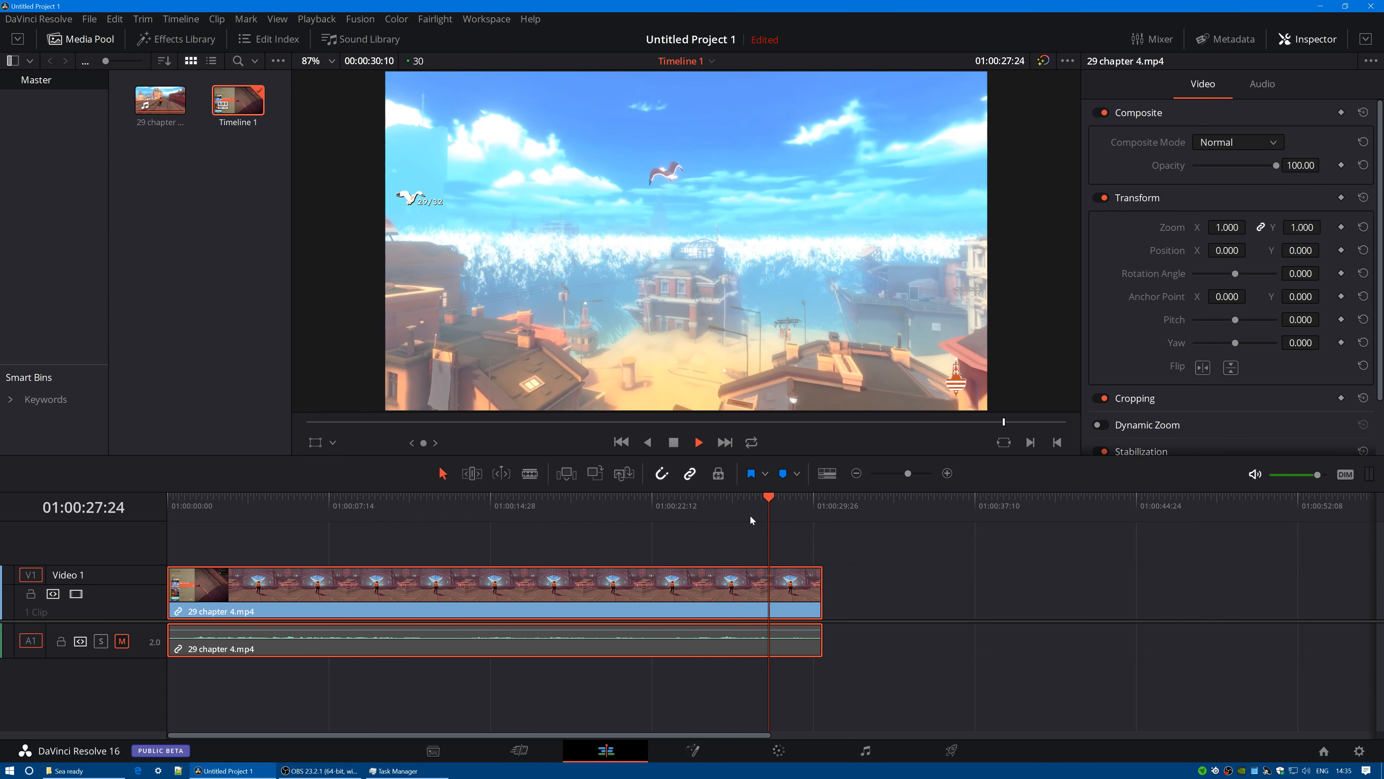
pyautogui.click(857, 473)
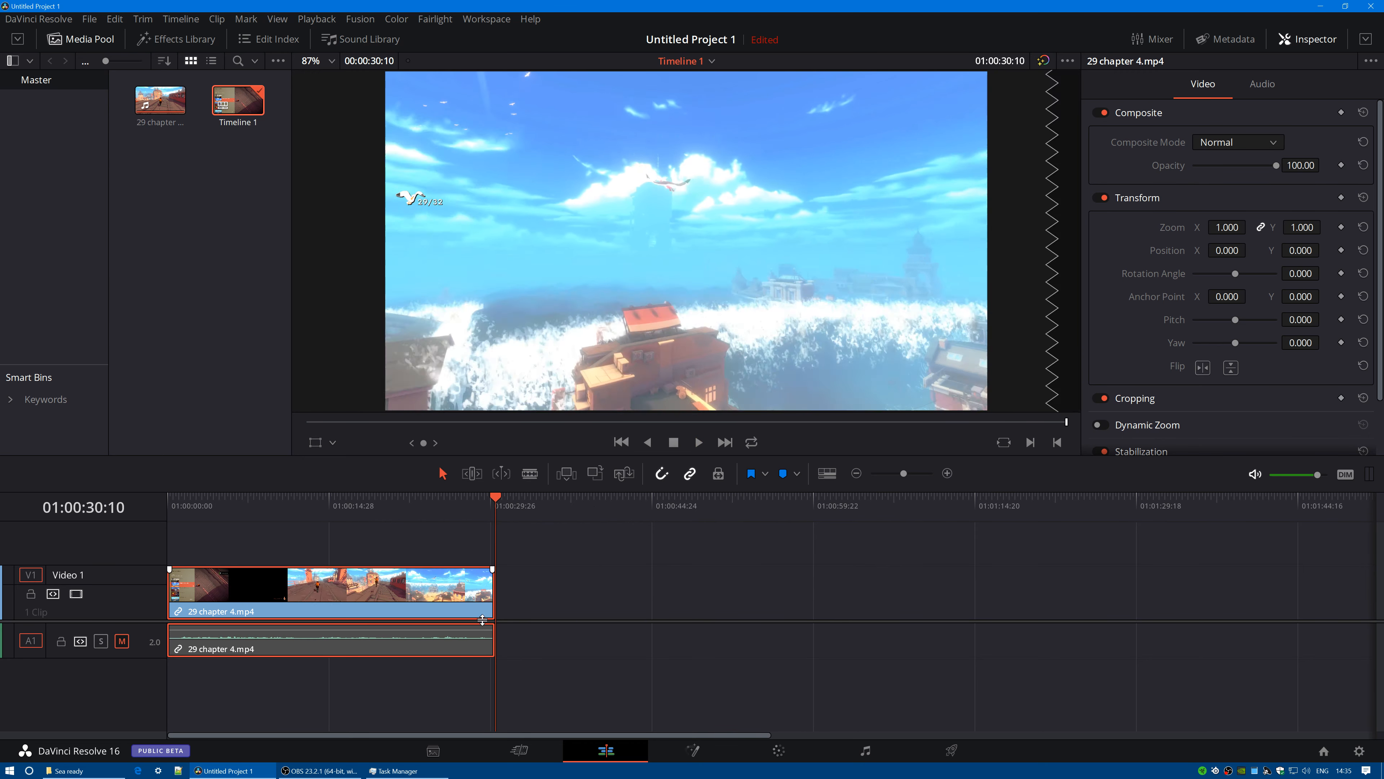
pyautogui.click(857, 474)
pyautogui.click(857, 473)
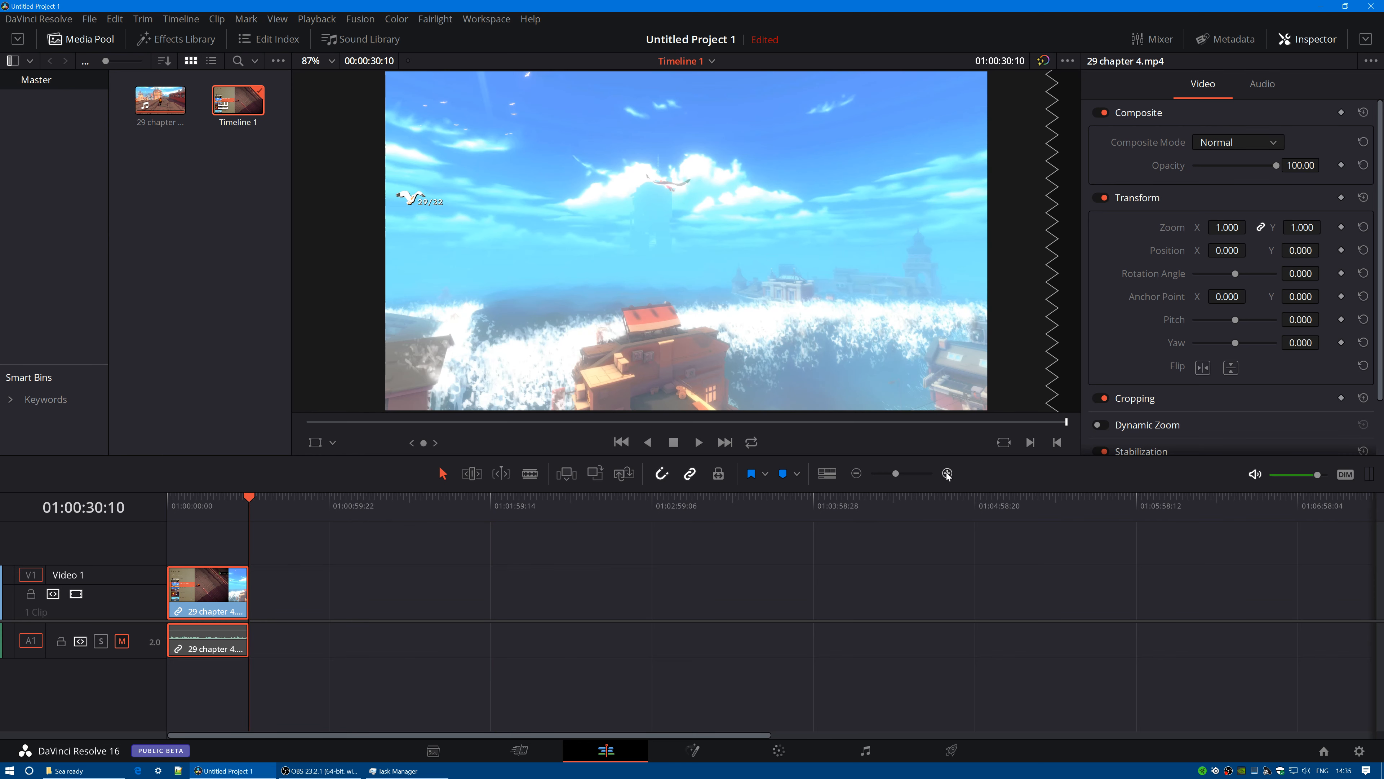
pyautogui.click(948, 474)
pyautogui.click(948, 473)
pyautogui.click(947, 473)
pyautogui.click(857, 473)
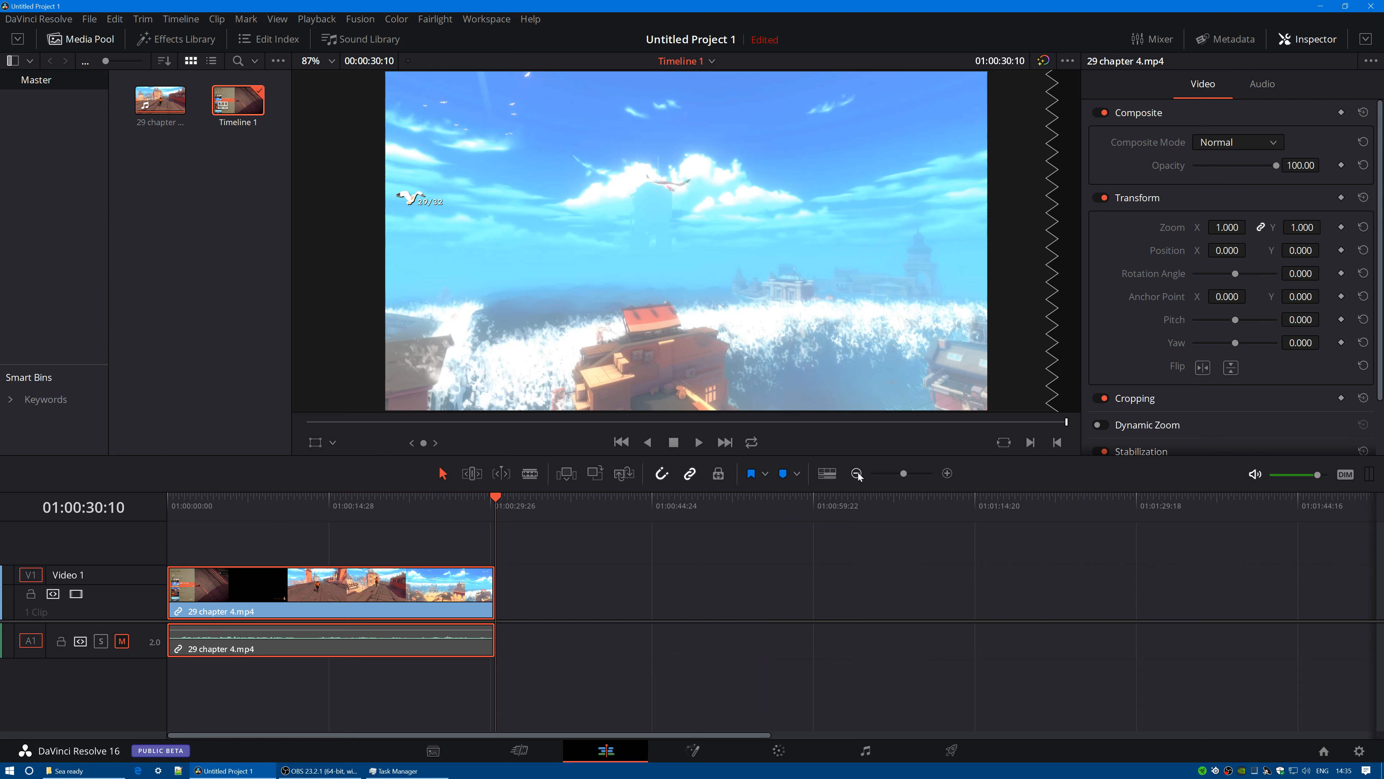
pyautogui.click(947, 473)
pyautogui.click(948, 475)
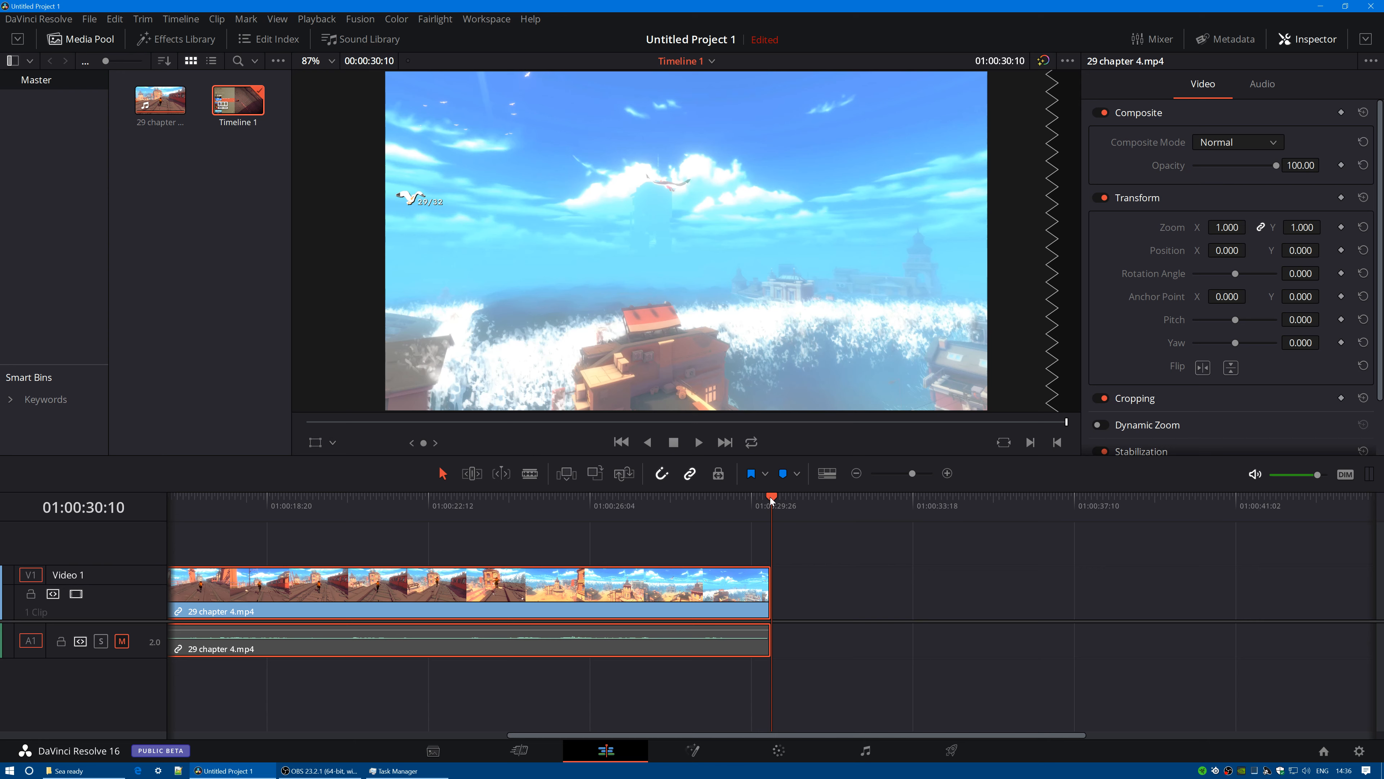
# - Scrub from the clip's end back to its start, then review the transition from the loading screen to gameplay, stopping at 01:00:13:27
pyautogui.moveTo(772, 497); pyautogui.dragTo(618, 497)
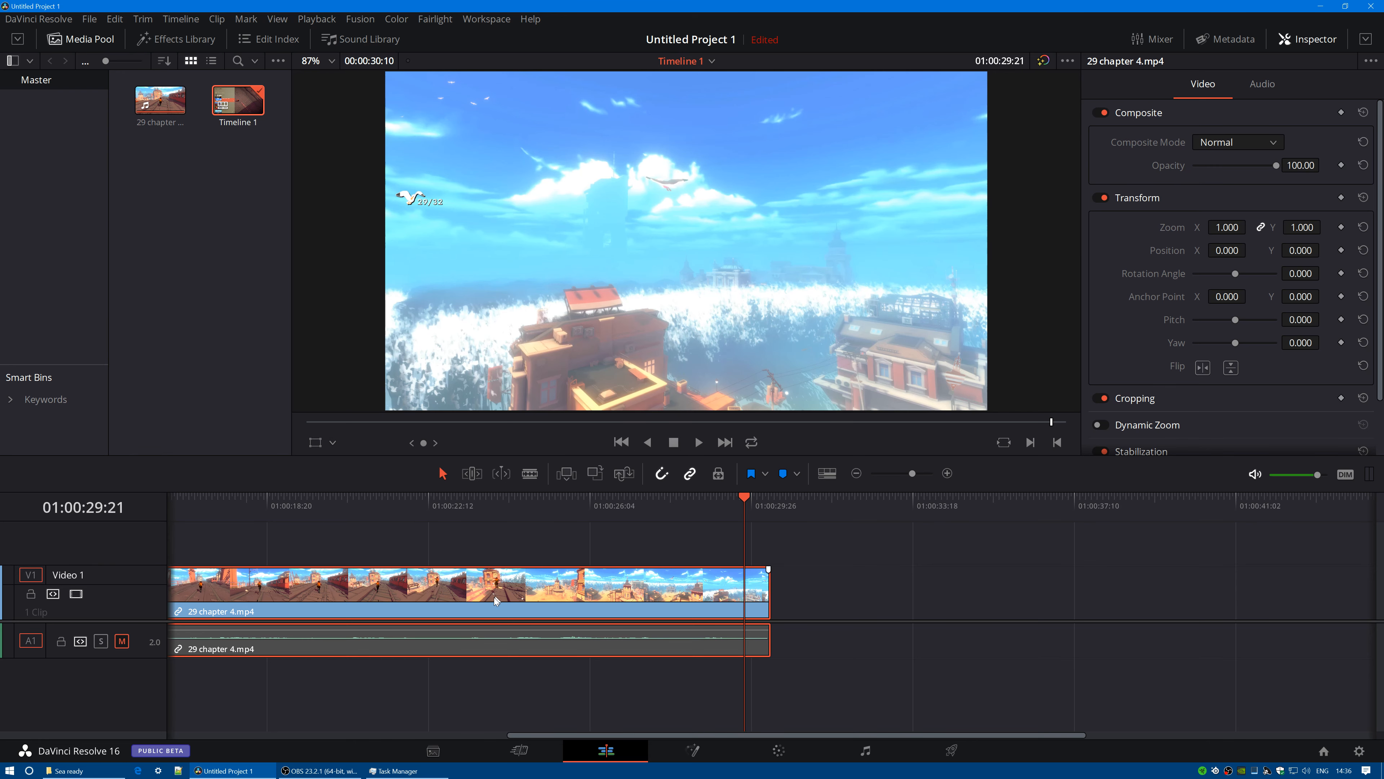
pyautogui.moveTo(747, 498); pyautogui.dragTo(422, 535)
pyautogui.press('Home')
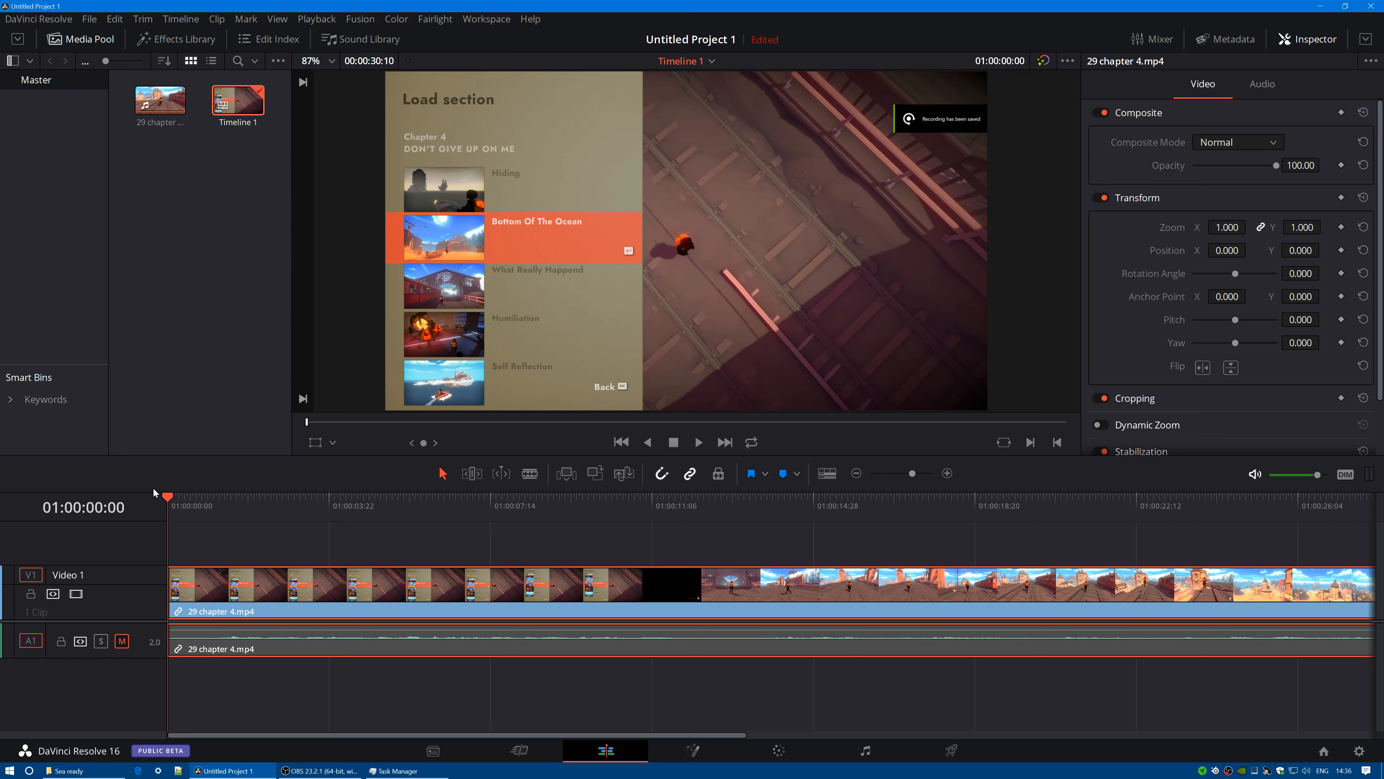
pyautogui.moveTo(170, 501); pyautogui.dragTo(638, 512)
pyautogui.moveTo(638, 515); pyautogui.dragTo(653, 512)
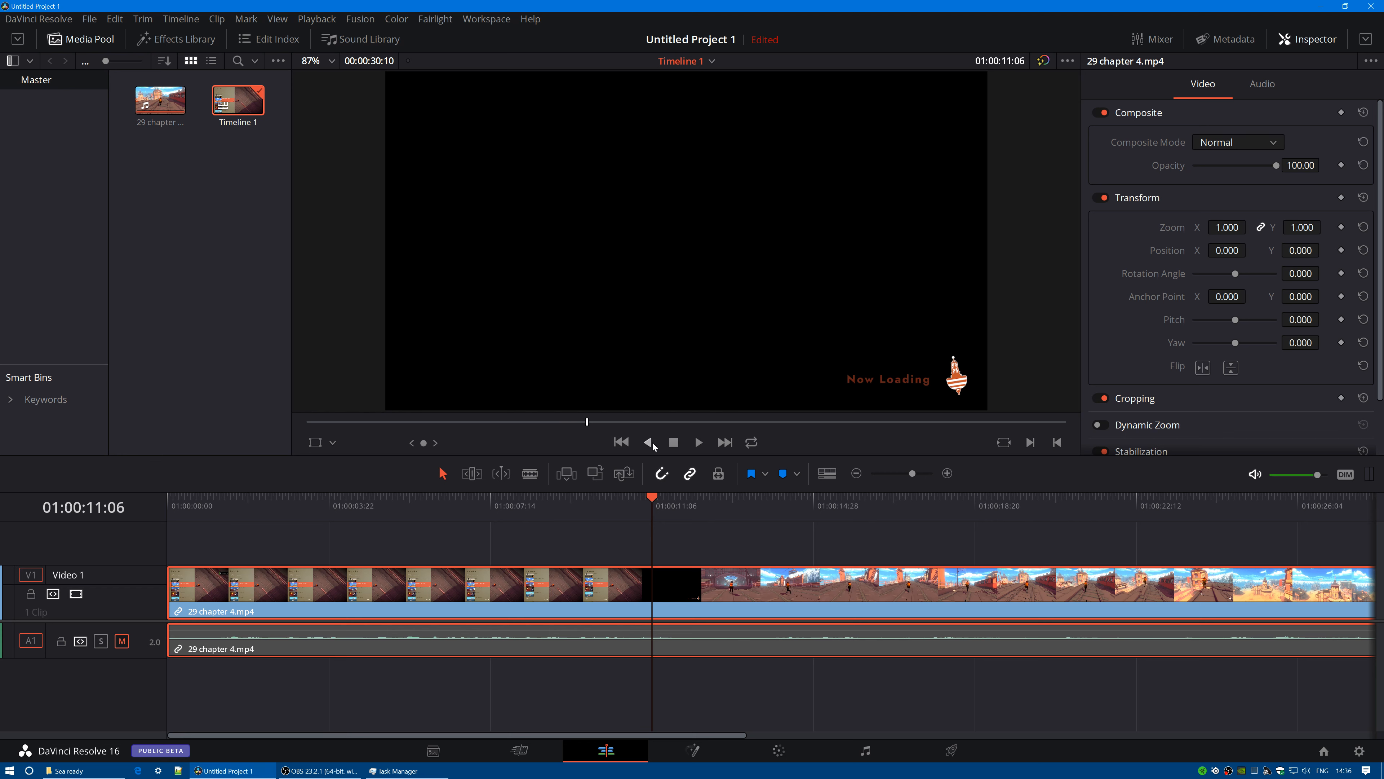
pyautogui.click(699, 443)
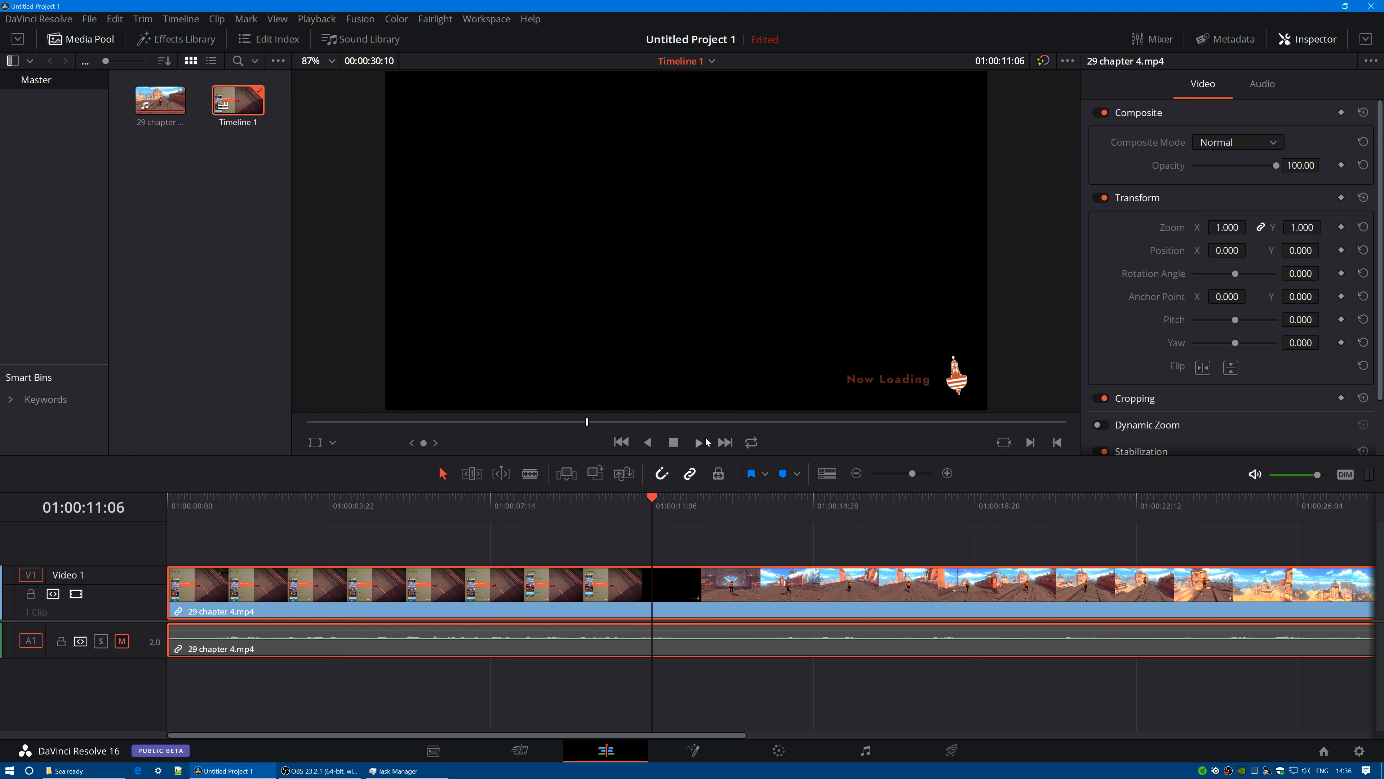
pyautogui.click(673, 443)
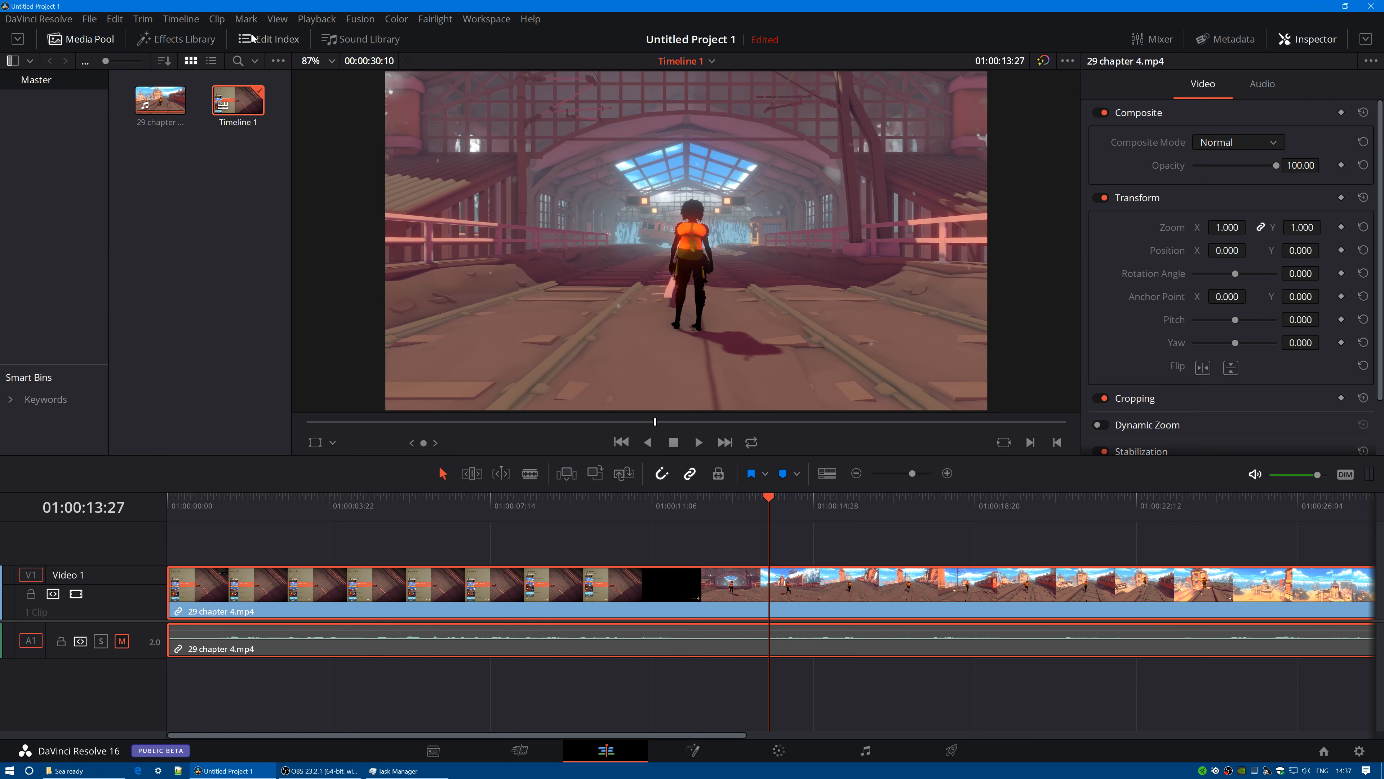
# - Set the Render Cache mode to User
pyautogui.click(316, 19)
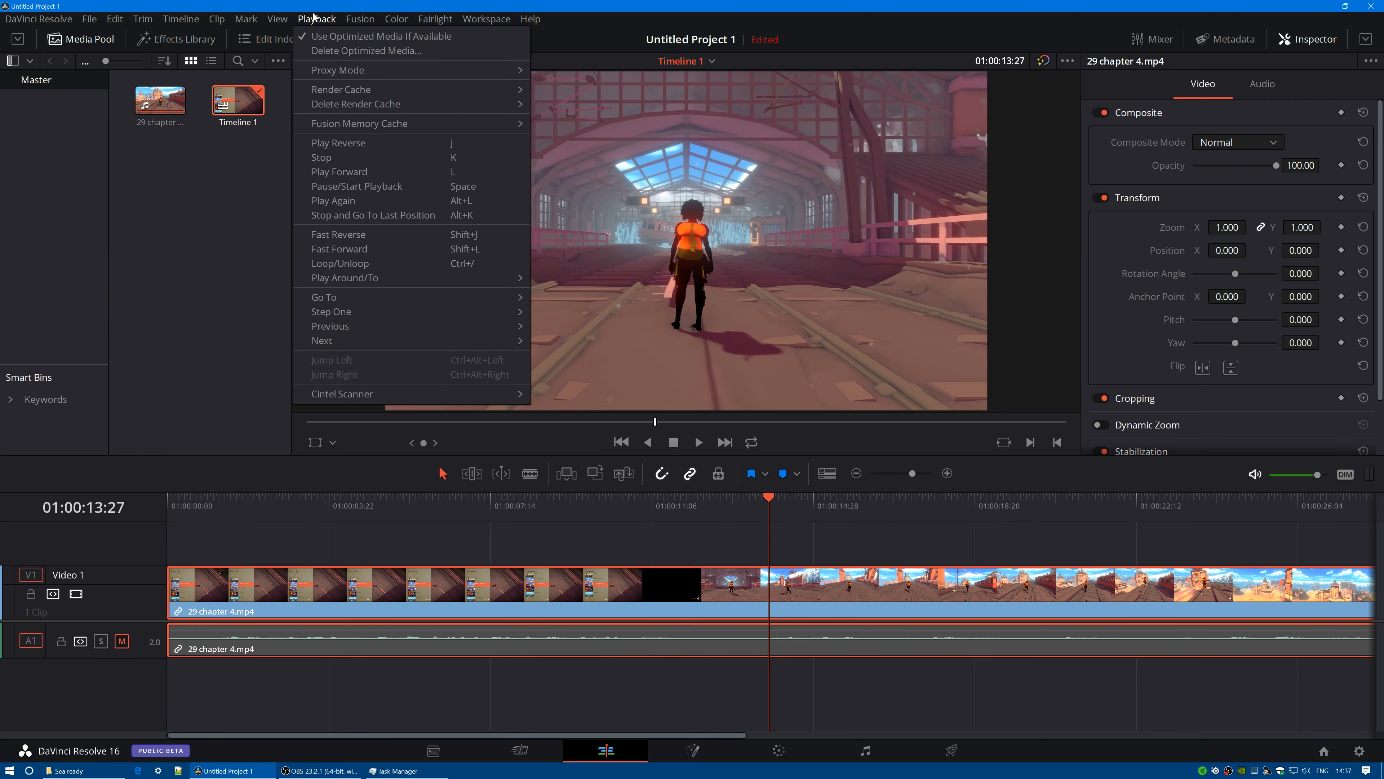
pyautogui.moveTo(358, 106)
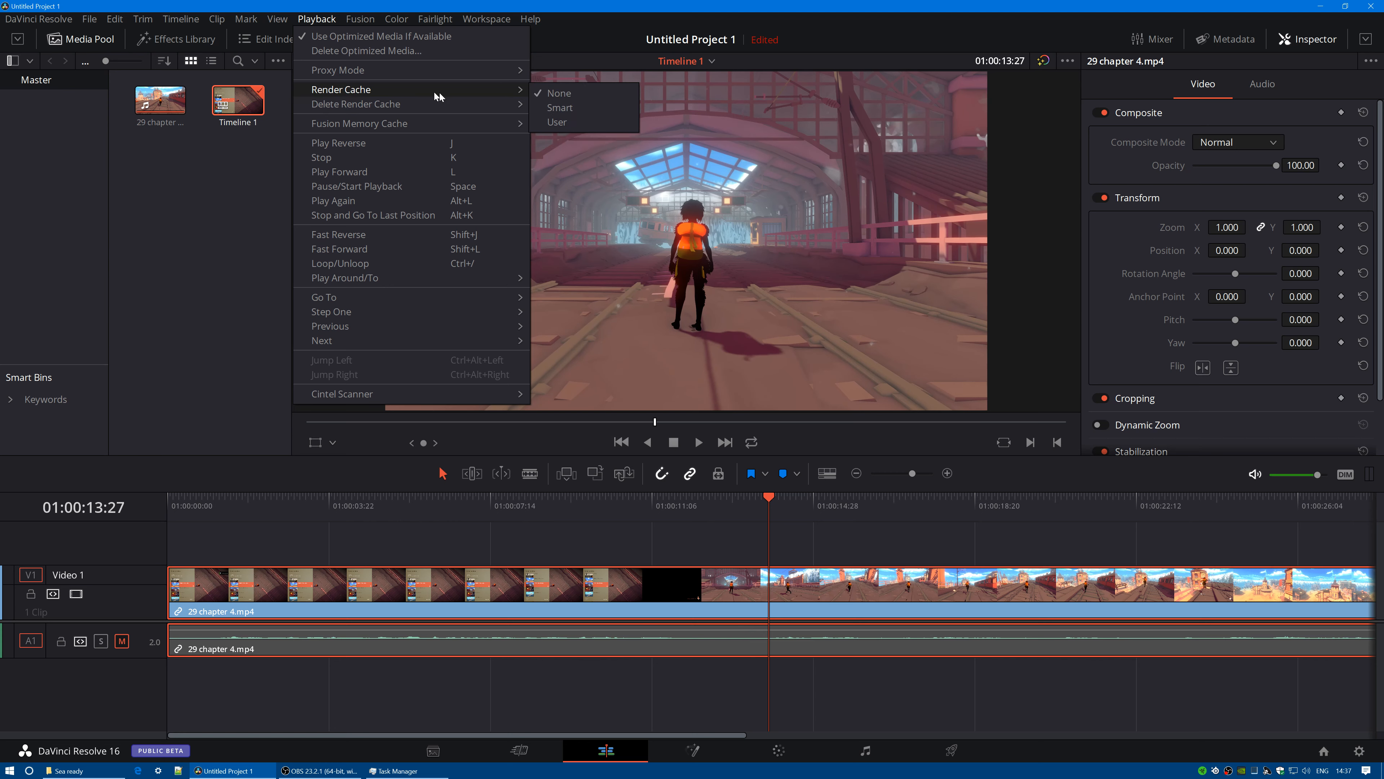
pyautogui.click(561, 123)
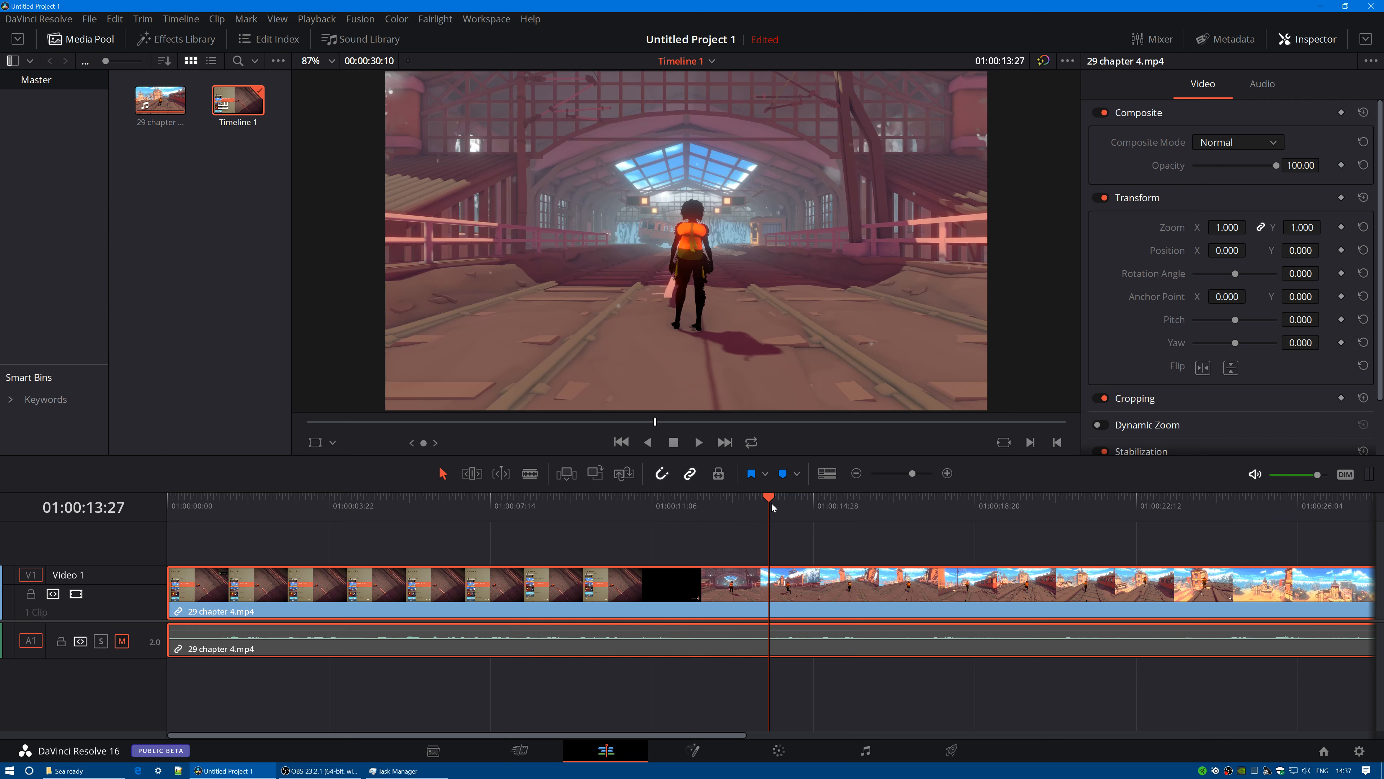
# - Move the playhead to 01:00:09:24, then select, deselect and reselect the linked video and audio clip
pyautogui.moveTo(771, 503); pyautogui.dragTo(592, 502)
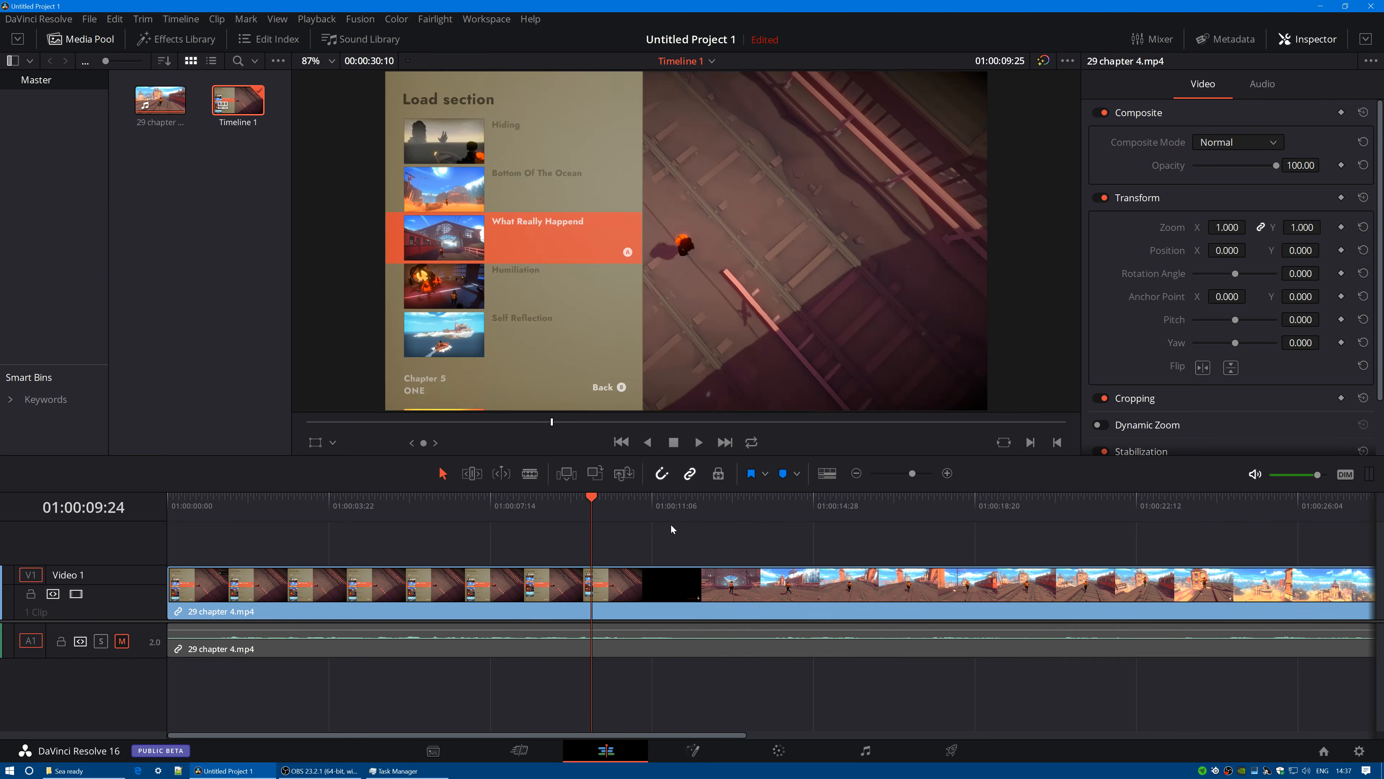
pyautogui.click(654, 592)
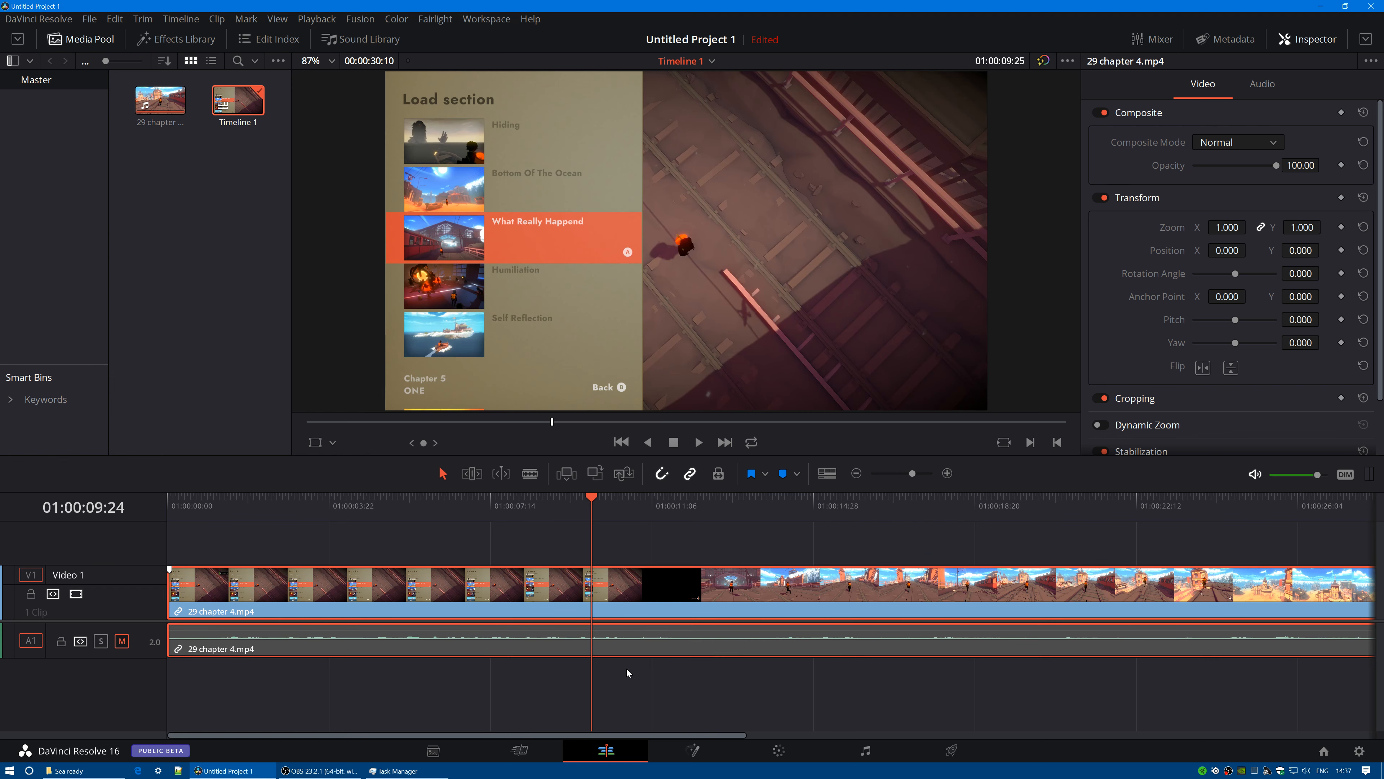
pyautogui.click(671, 547)
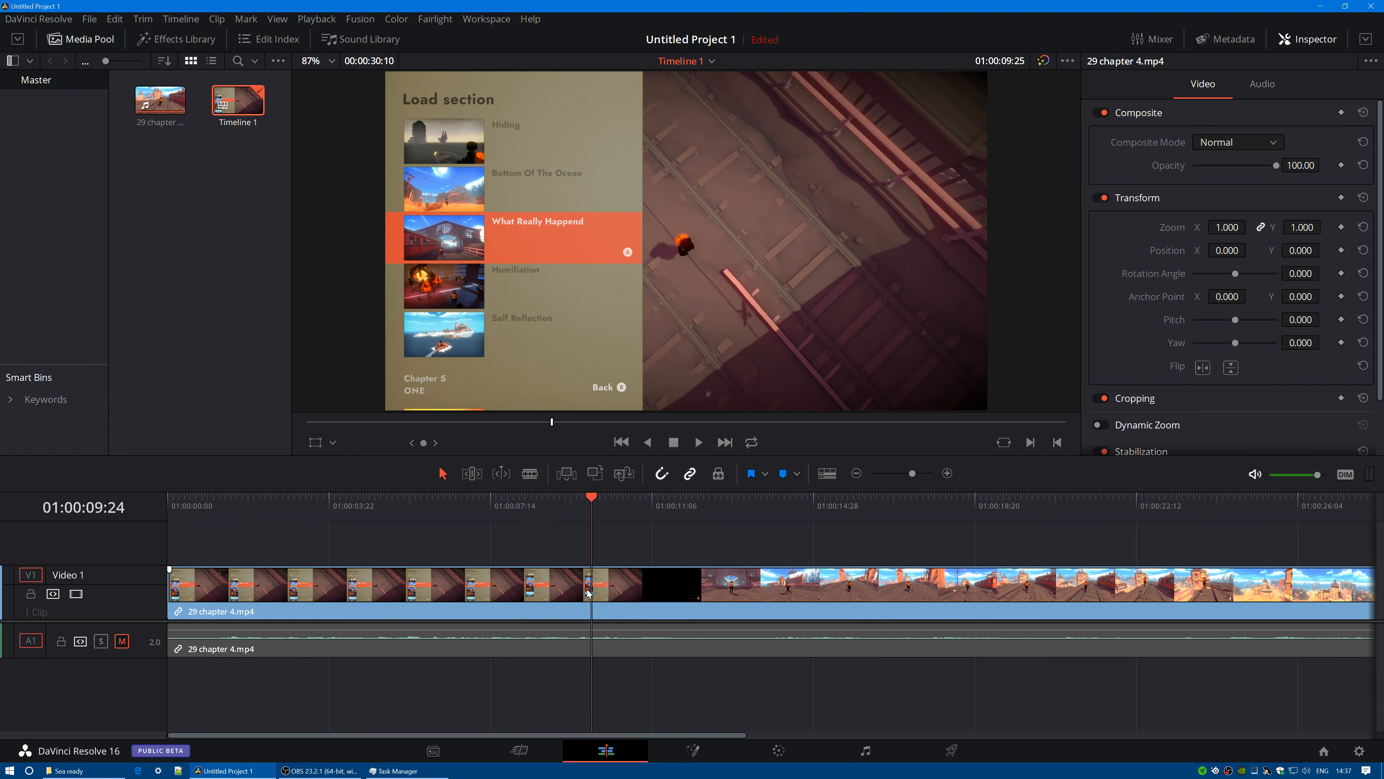
pyautogui.click(661, 581)
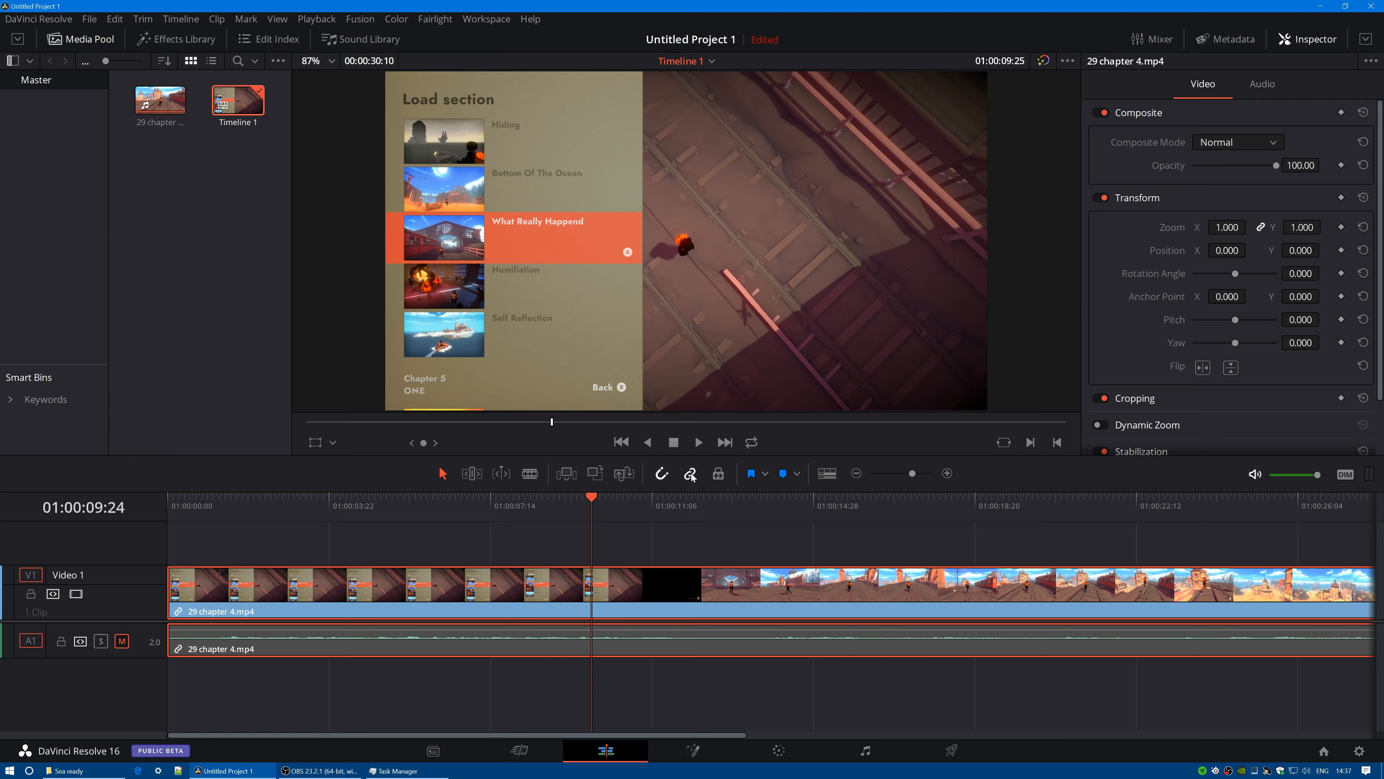
# - With Linked Selection off, select the video and audio parts separately, then restore Linked Selection and select both together
pyautogui.click(680, 586)
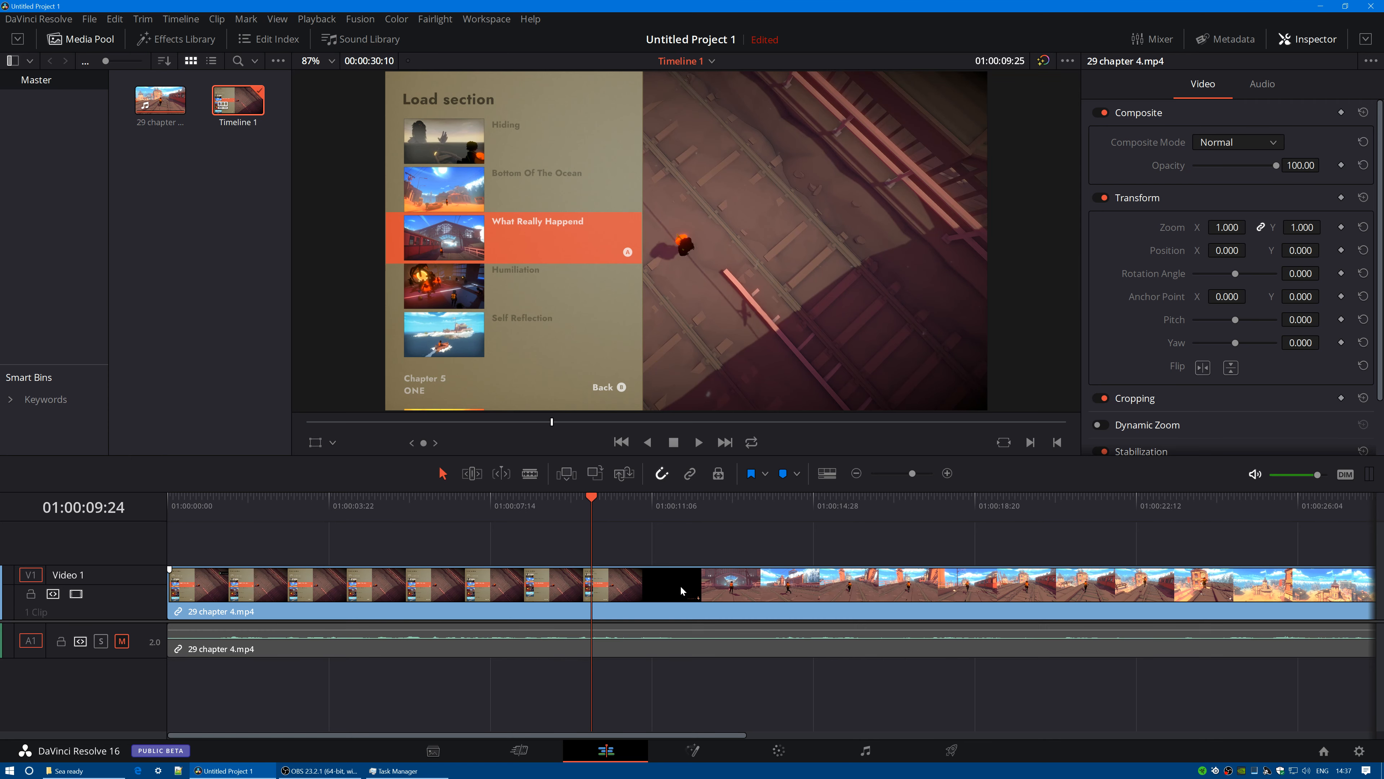
pyautogui.click(660, 649)
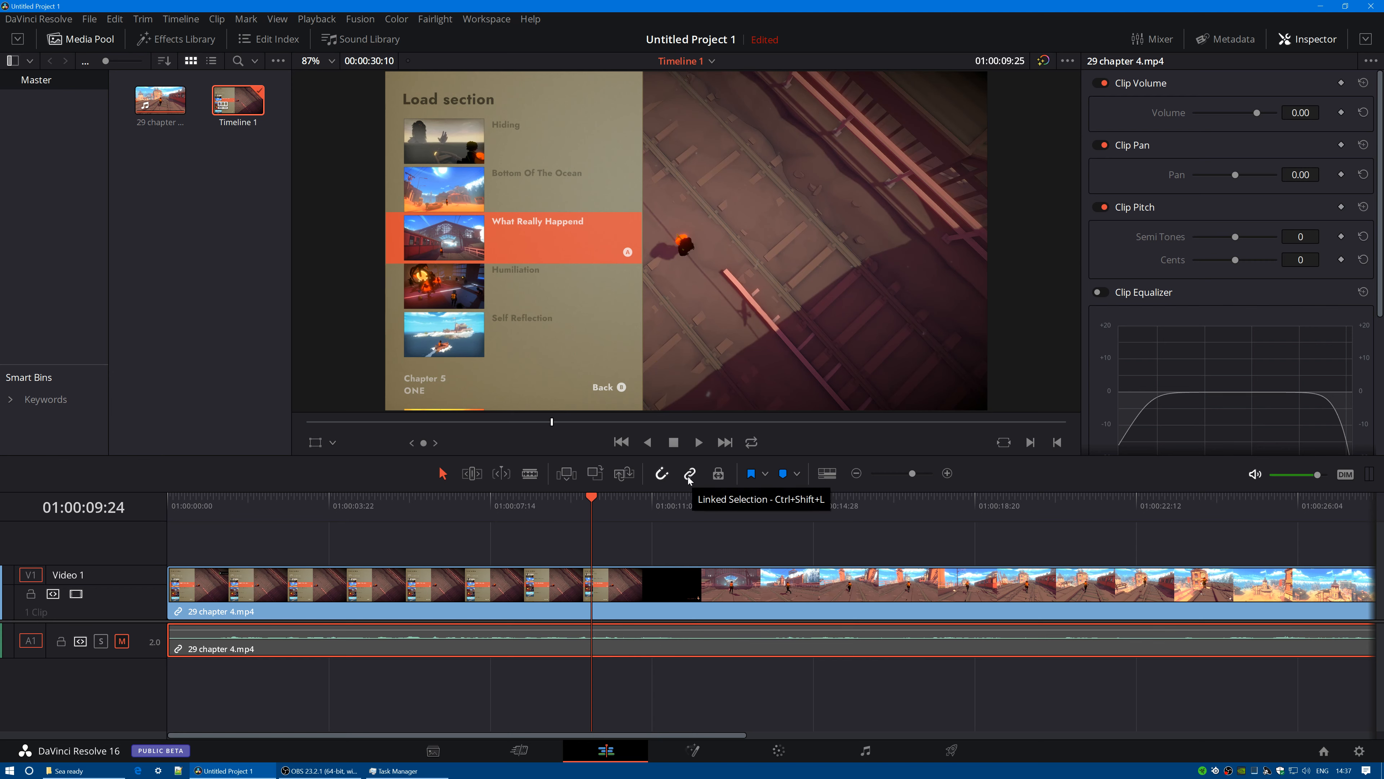
pyautogui.click(689, 474)
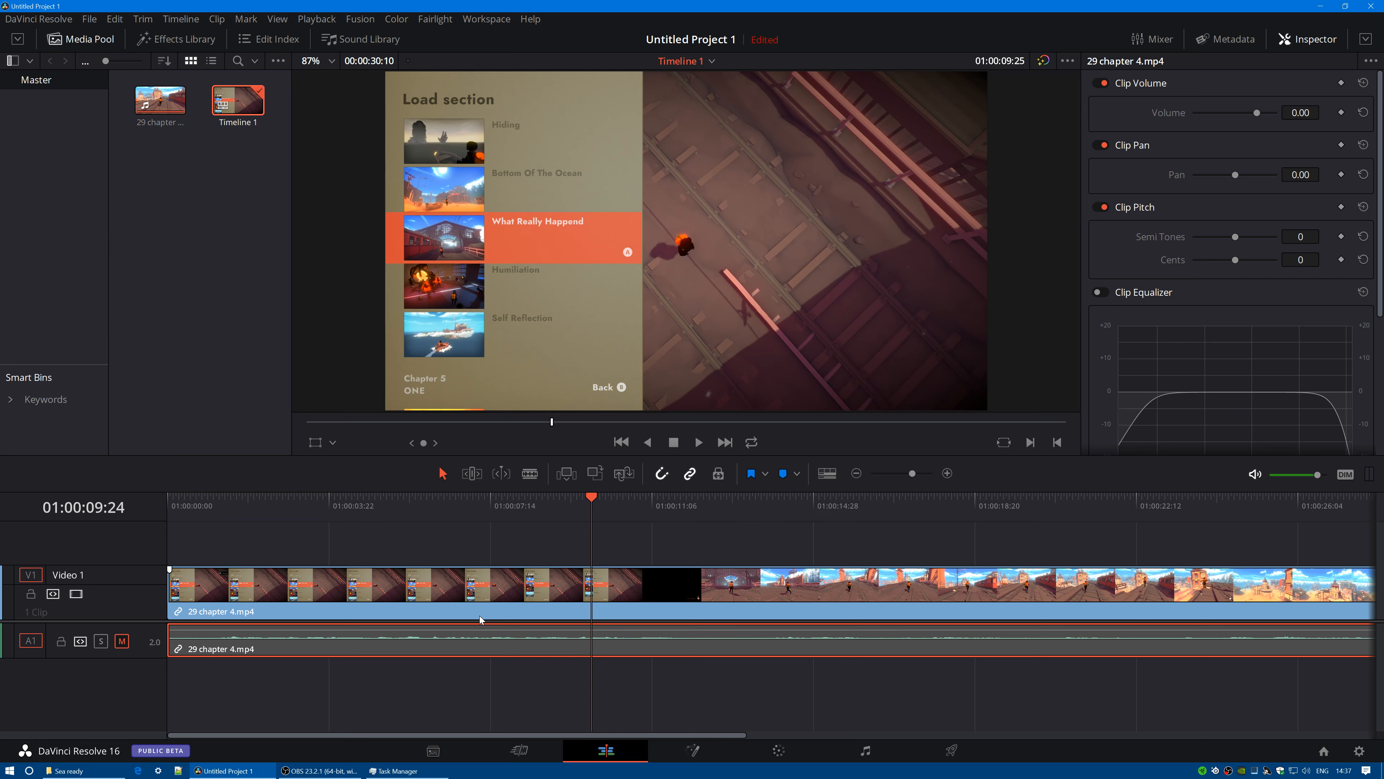
pyautogui.moveTo(480, 619)
pyautogui.mouseDown()
pyautogui.moveTo(706, 626)
pyautogui.moveTo(469, 633)
pyautogui.moveTo(479, 571)
pyautogui.moveTo(473, 608)
pyautogui.mouseUp()
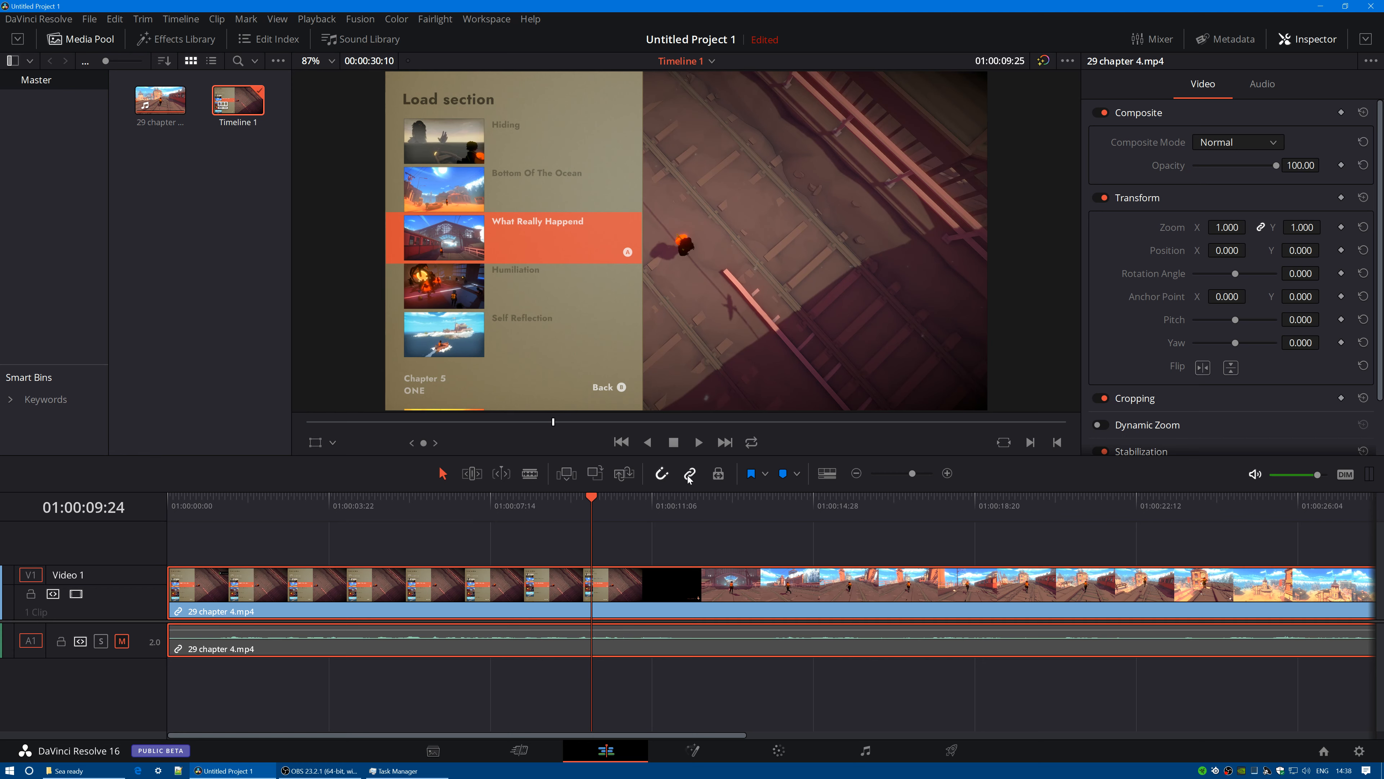
# - Toggle Snapping off and on and return the playhead to the timeline start at 01:00:00:00
pyautogui.click(663, 476)
pyautogui.click(663, 475)
pyautogui.moveTo(593, 500); pyautogui.dragTo(181, 509)
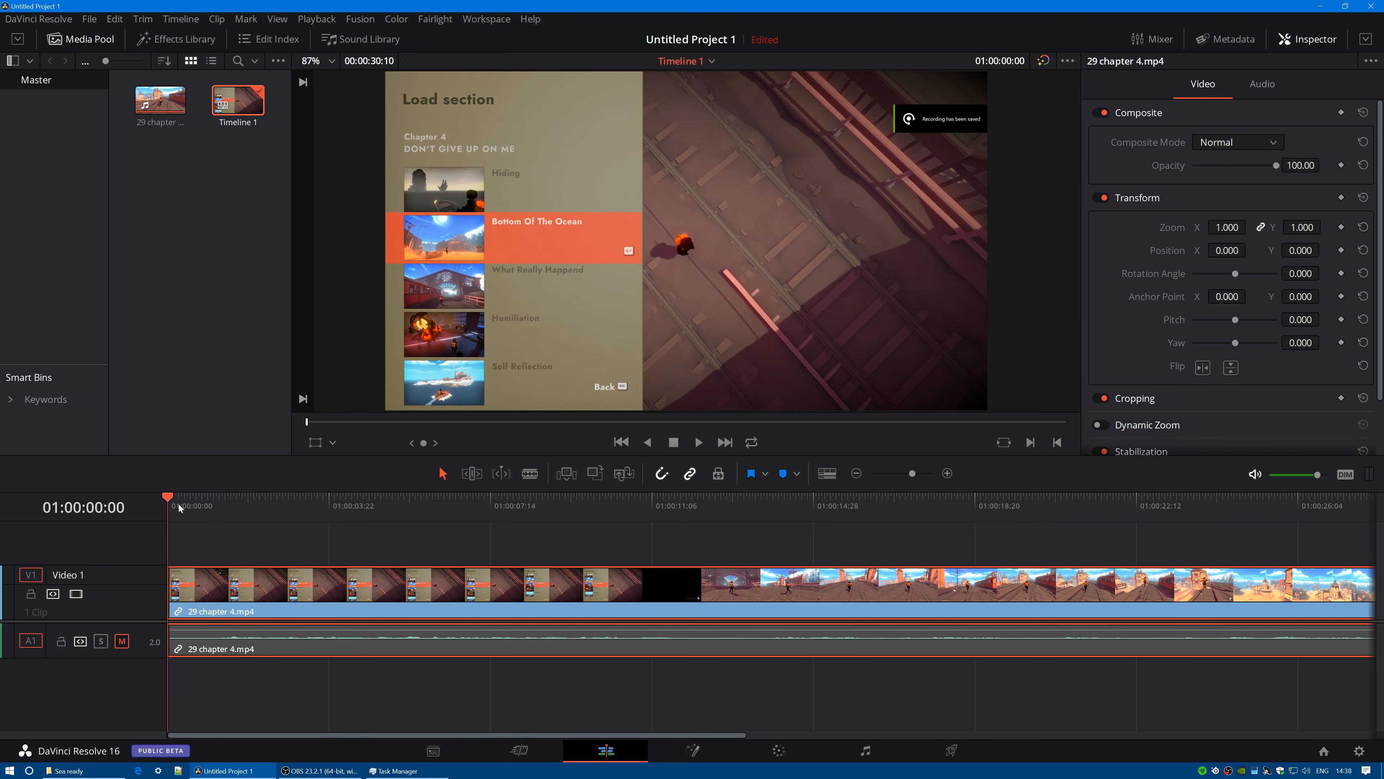
pyautogui.moveTo(652, 579)
pyautogui.mouseDown()
pyautogui.moveTo(754, 581)
pyautogui.moveTo(668, 570)
pyautogui.mouseUp()
pyautogui.click(665, 475)
# - Keep the Render Cache mode on User and enable Render Cache Color Output for the 29 chapter 4.mp4 clip
pyautogui.click(316, 18)
pyautogui.moveTo(370, 94)
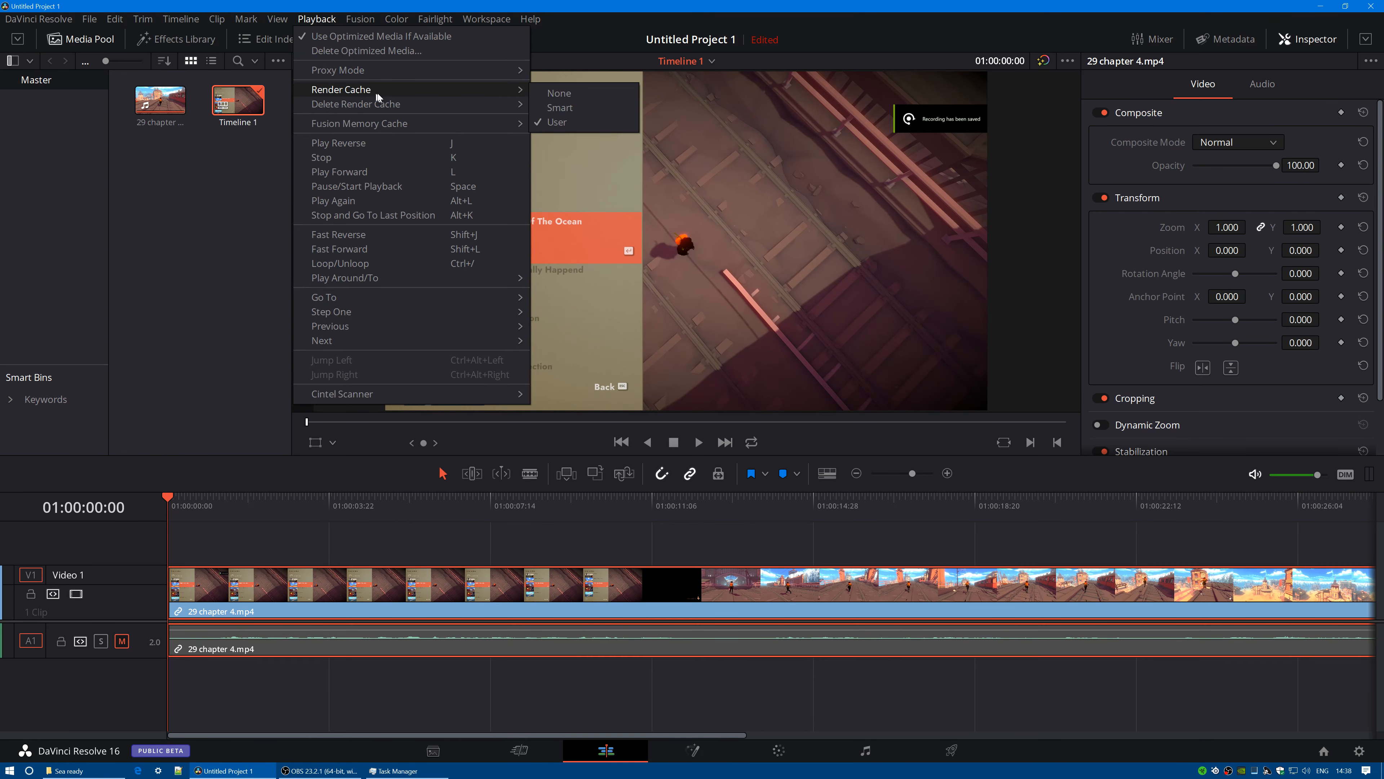
pyautogui.click(561, 122)
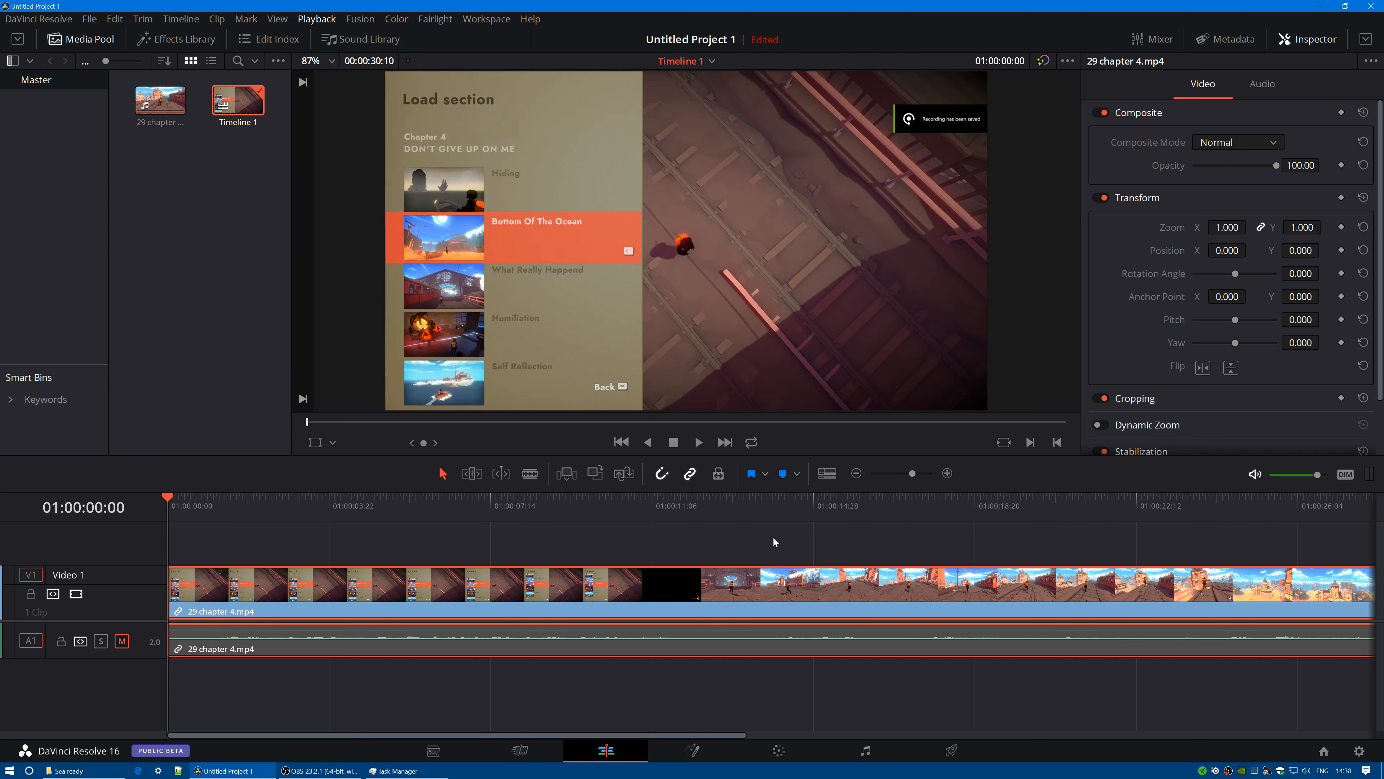
pyautogui.click(856, 473)
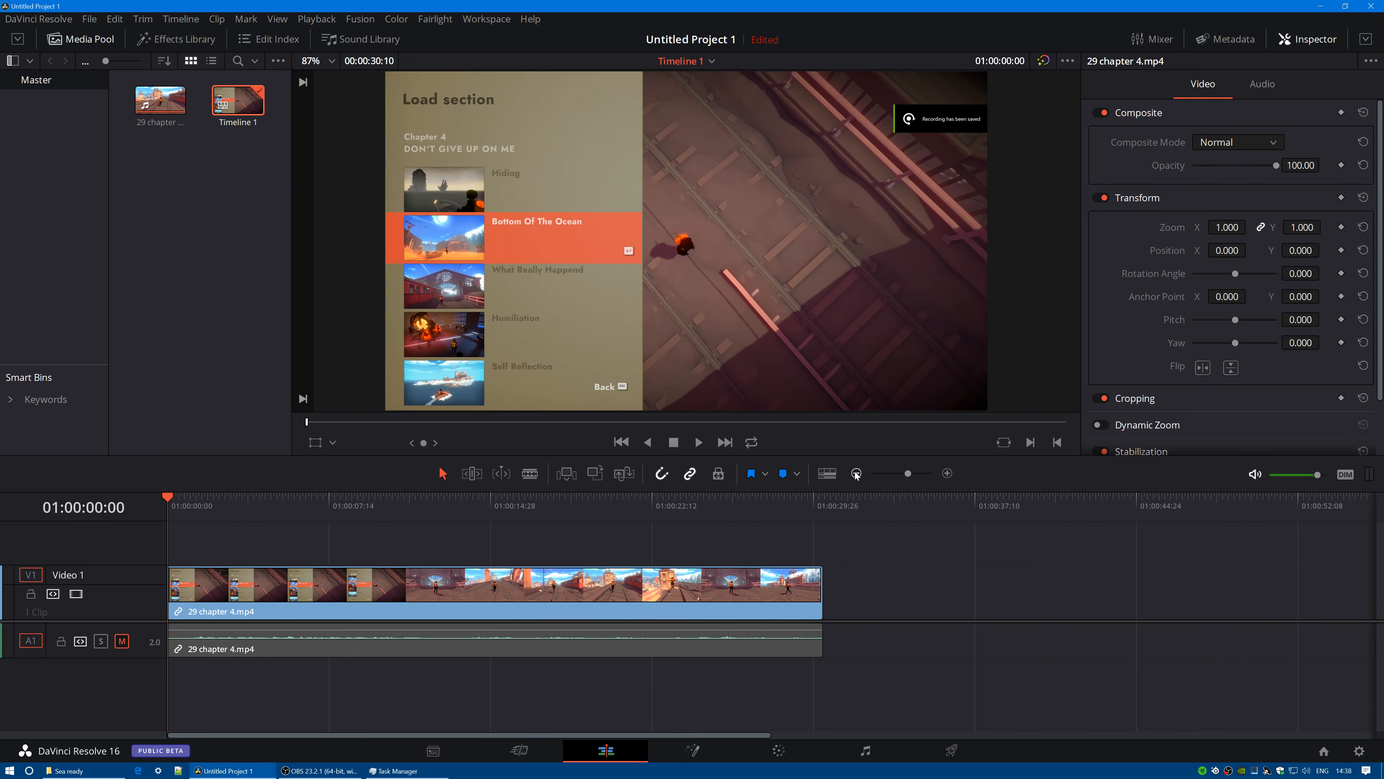
pyautogui.click(501, 618)
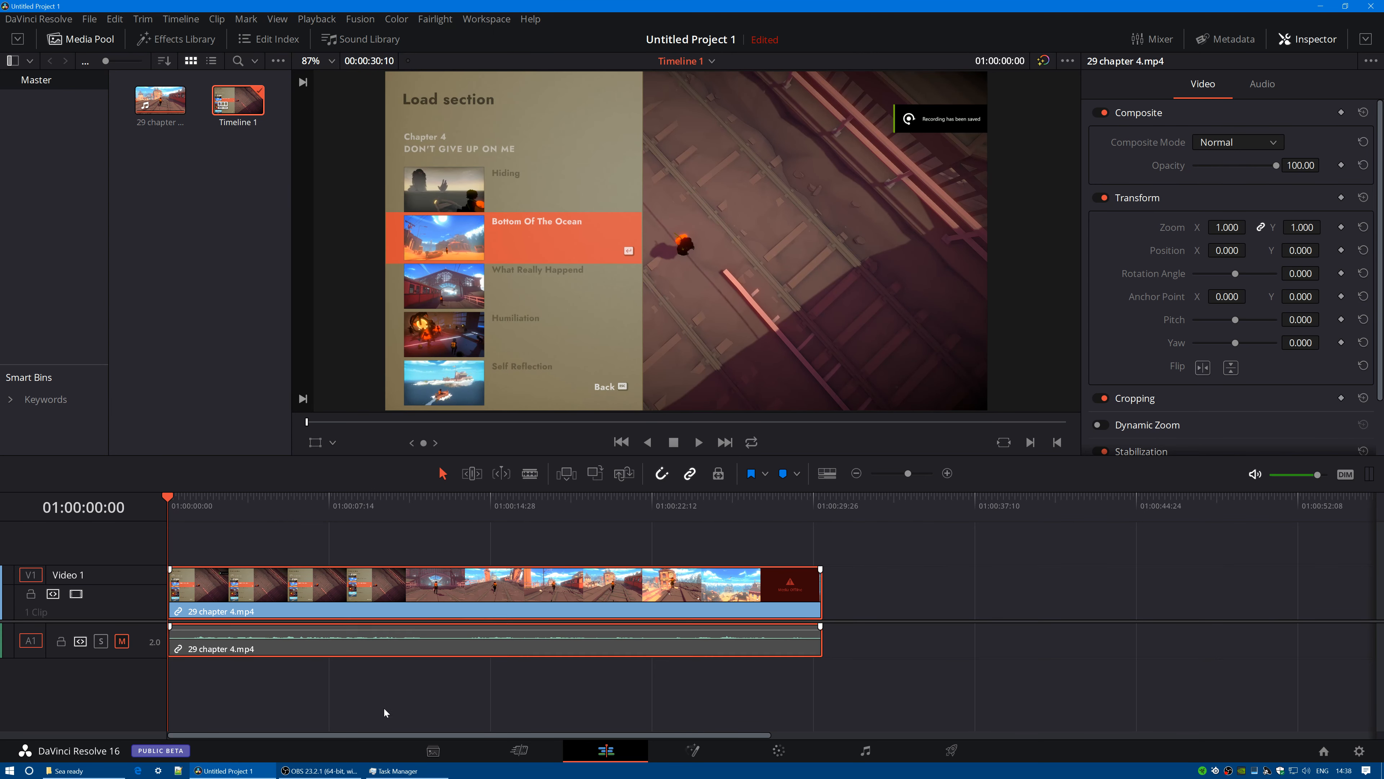
pyautogui.rightClick(509, 620)
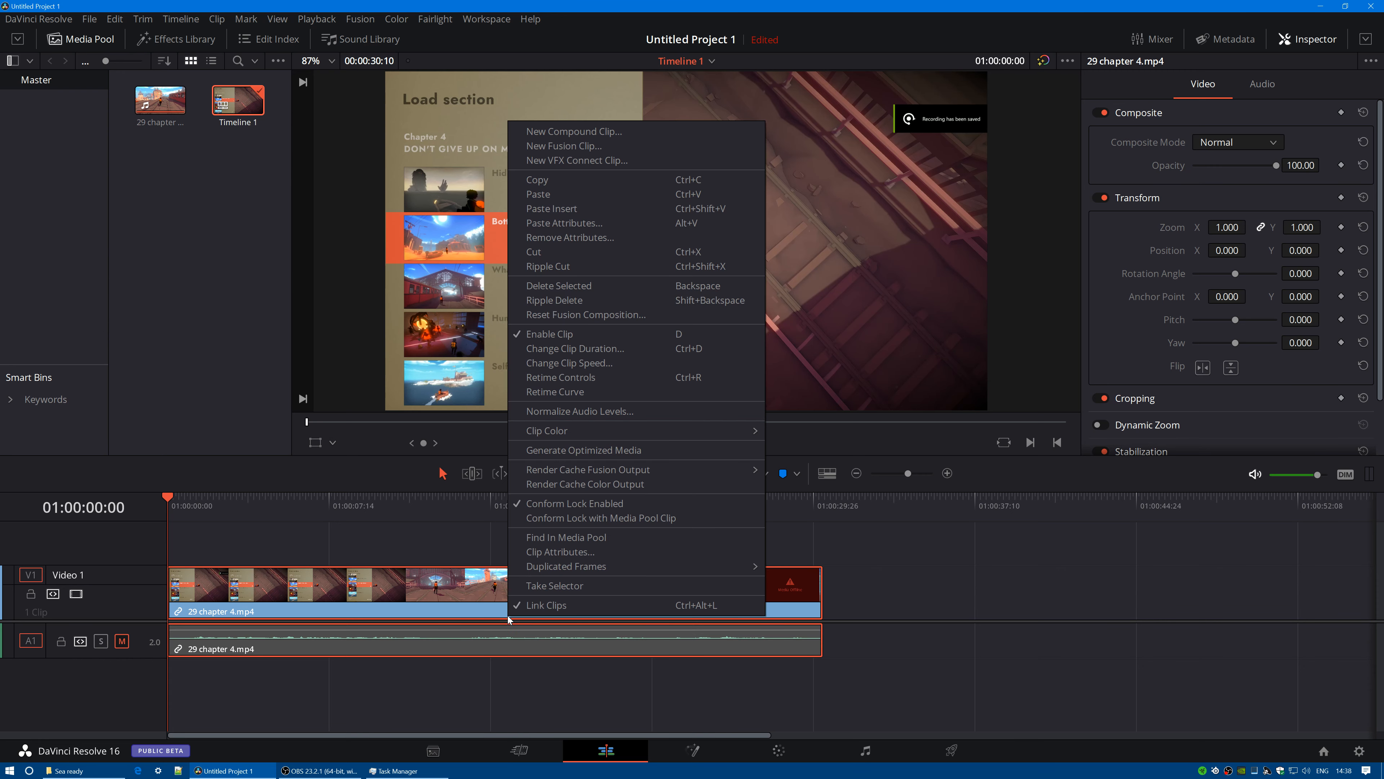
pyautogui.click(567, 485)
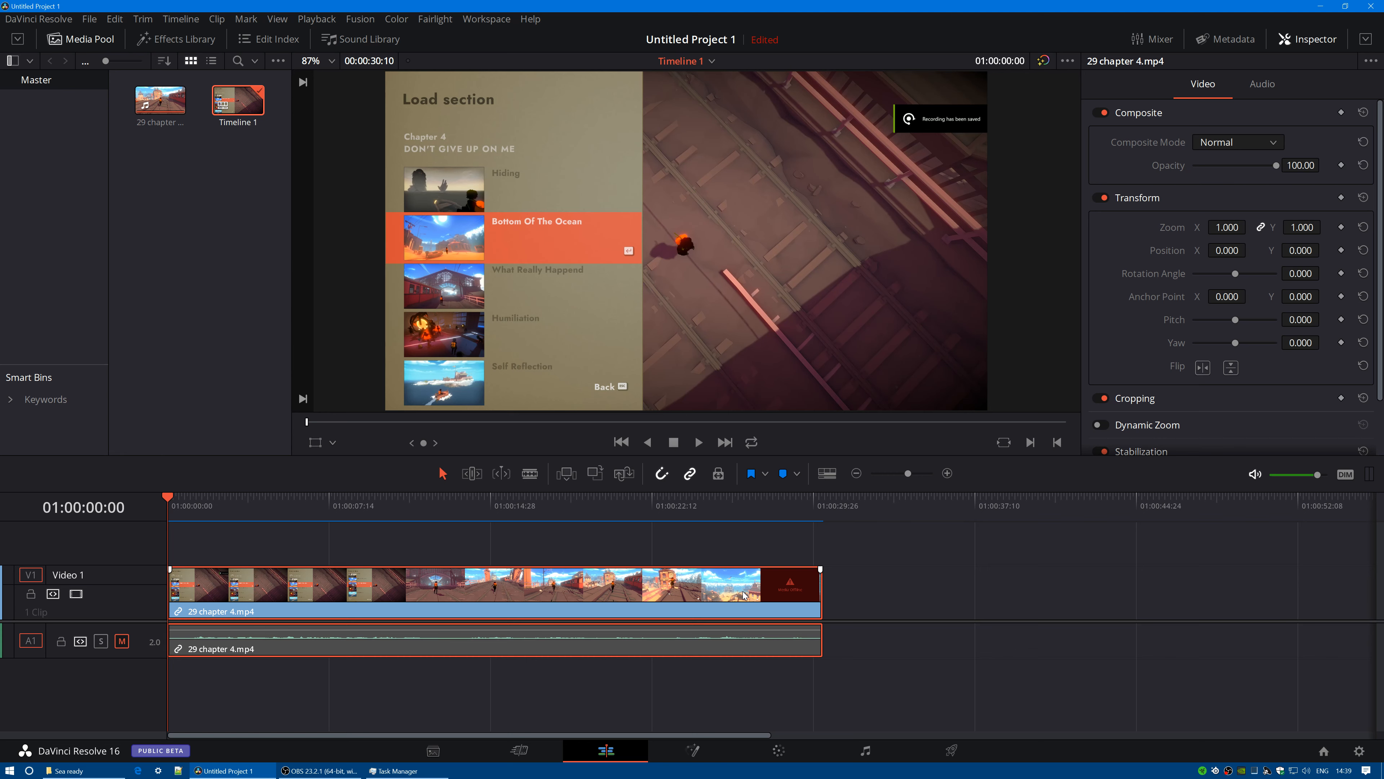
# - Append a second copy of 29 chapter 4.mp4 directly after the first clip, check its clip options and delete it
pyautogui.moveTo(161, 101); pyautogui.dragTo(834, 606)
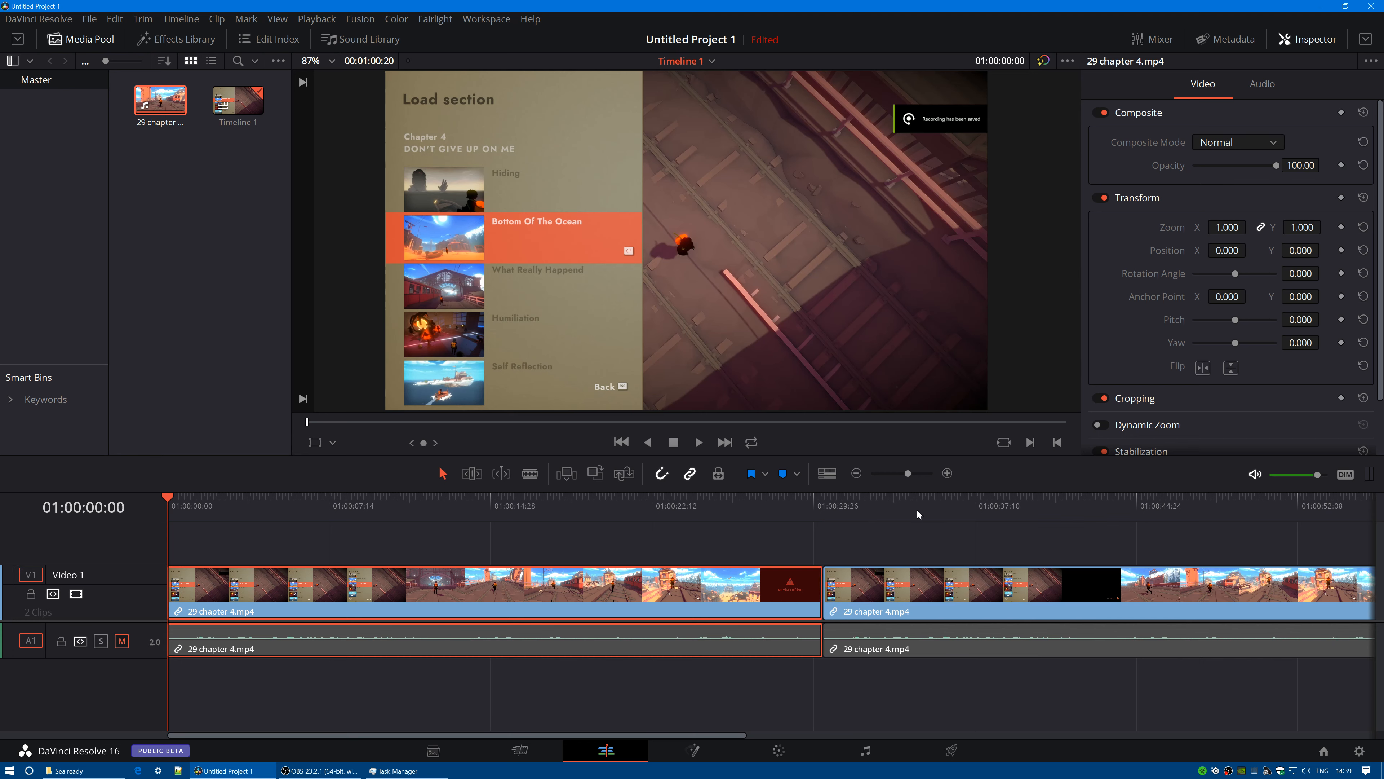
pyautogui.click(951, 614)
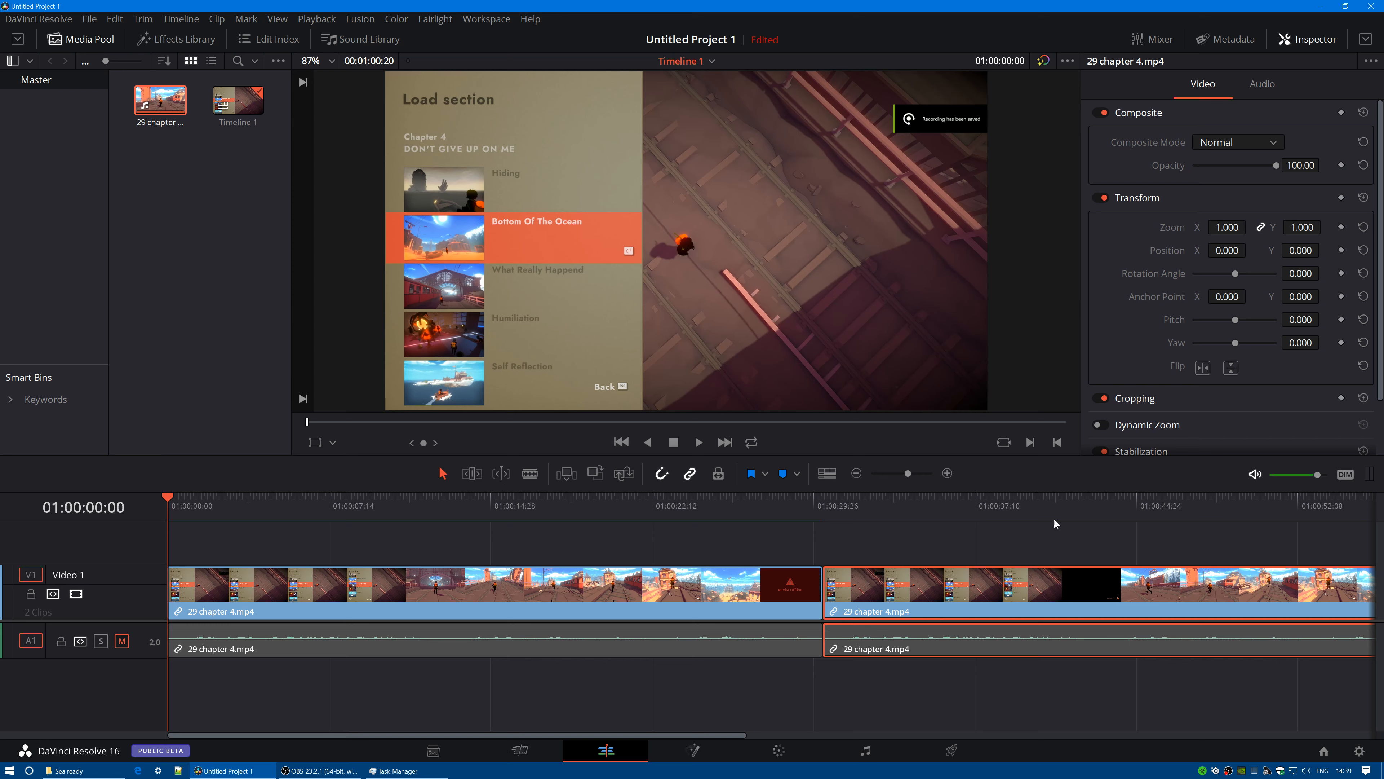
pyautogui.rightClick(1008, 613)
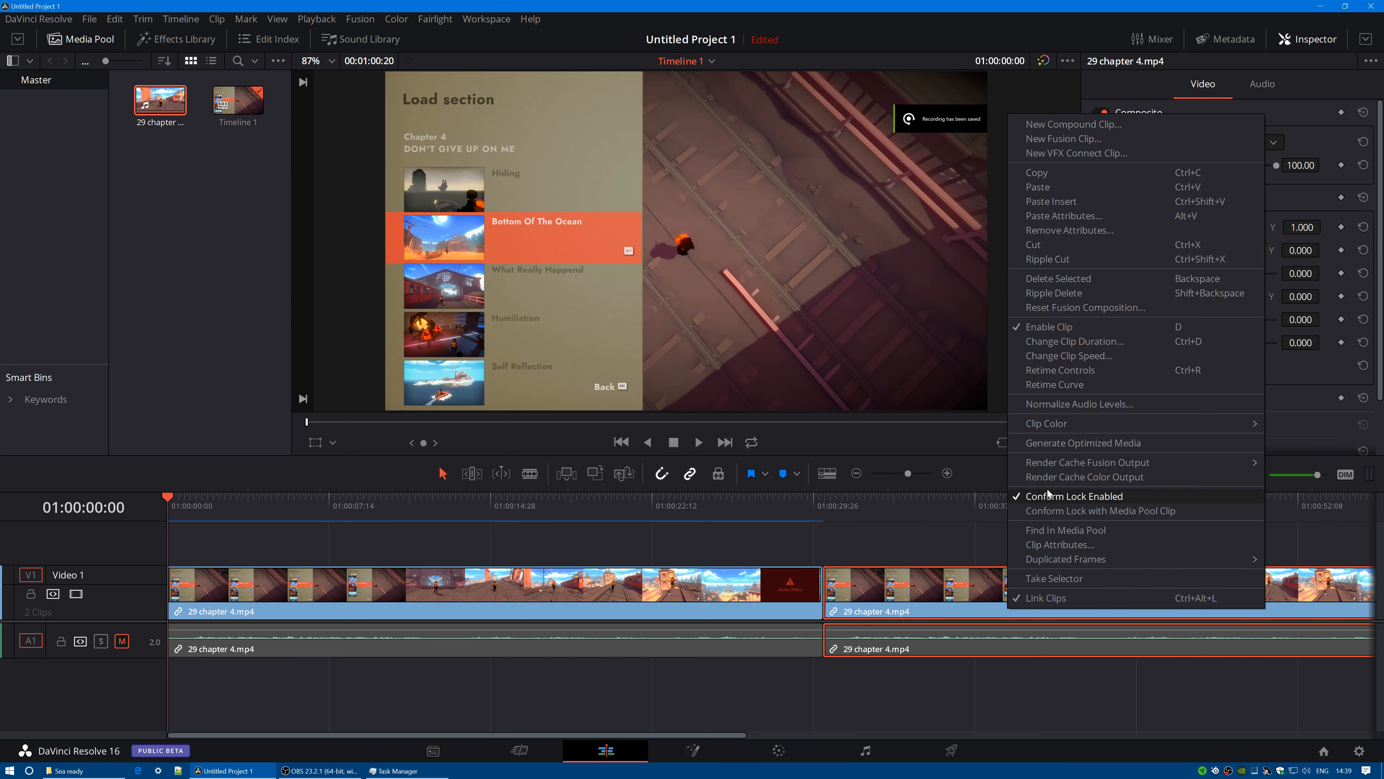
pyautogui.click(955, 691)
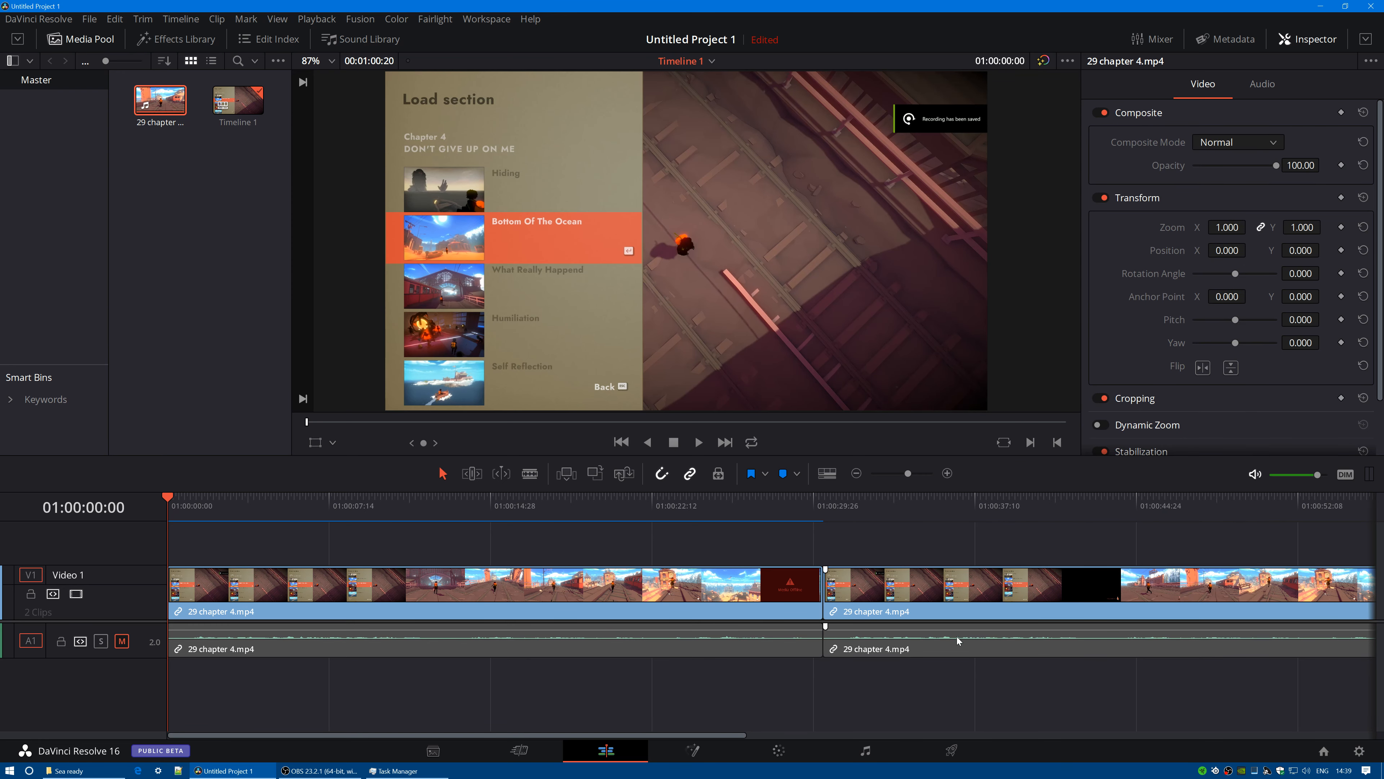
pyautogui.click(983, 618)
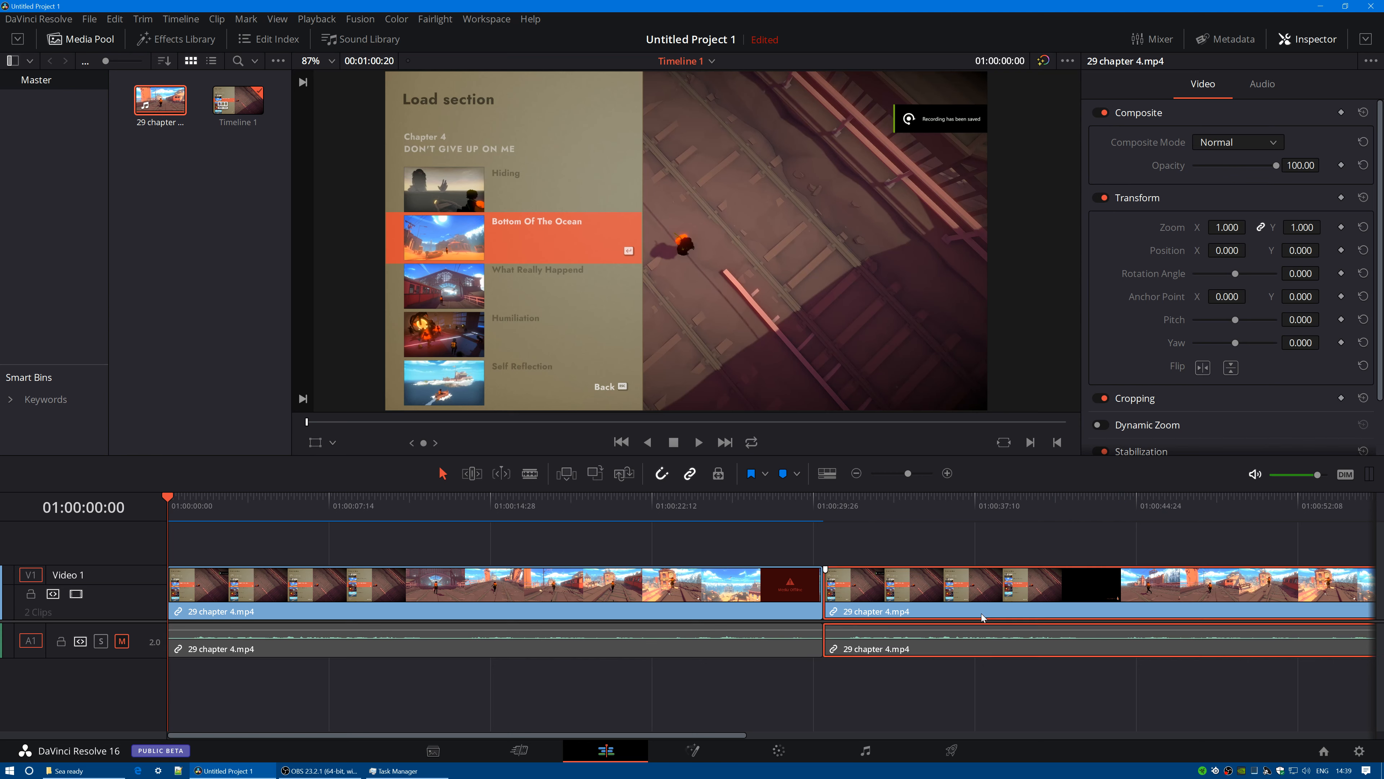
pyautogui.press('Delete')
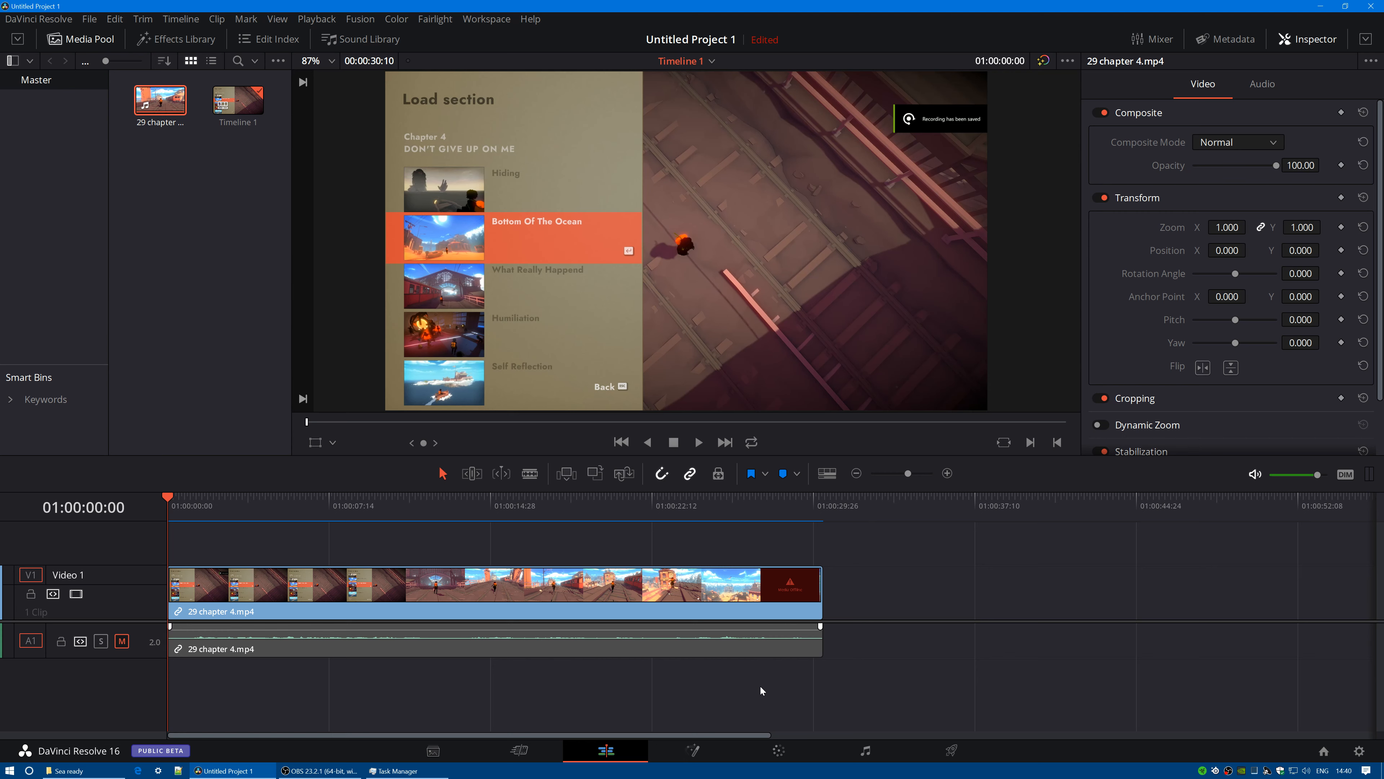
# - Select the remaining clip and play it back briefly from 01:00:09:18 and again from 01:00:19:27
pyautogui.click(657, 608)
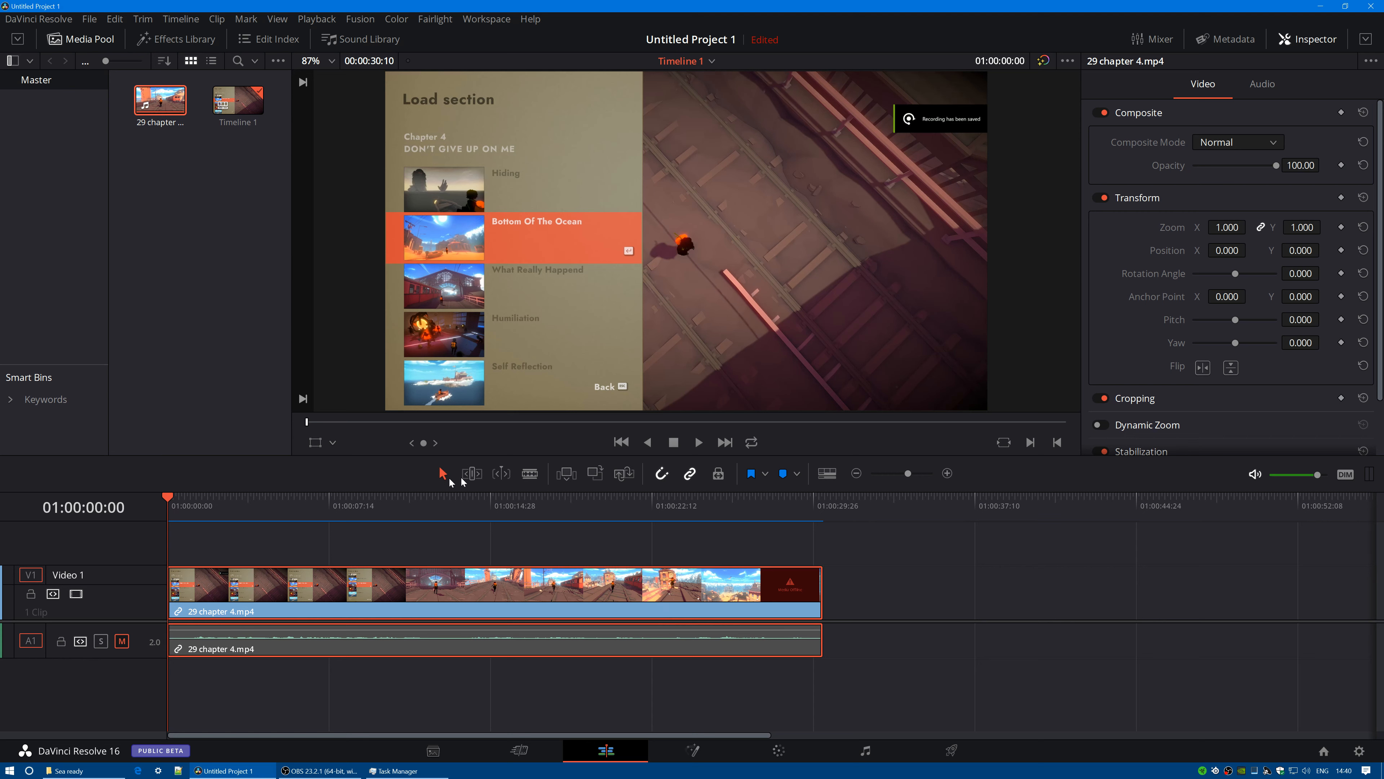
pyautogui.moveTo(167, 501); pyautogui.dragTo(375, 502)
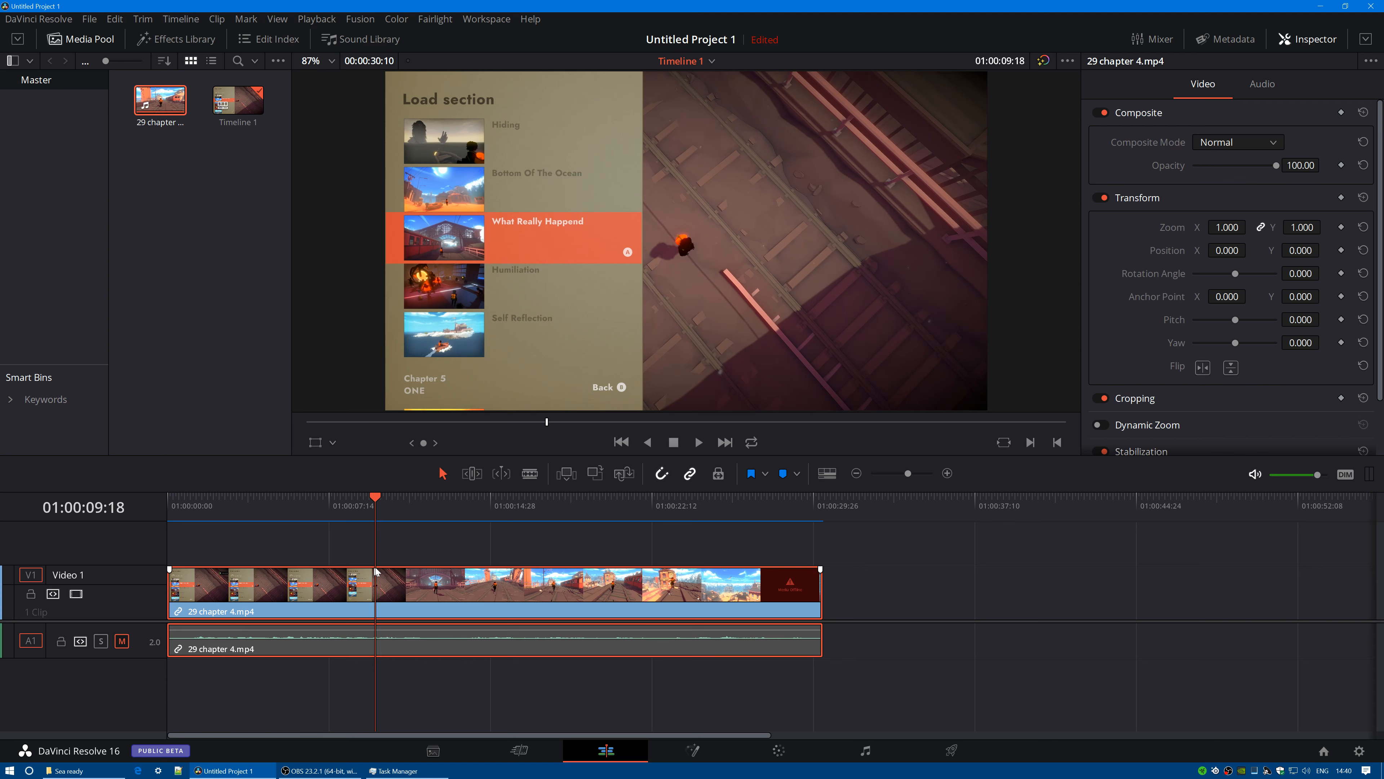
pyautogui.click(697, 443)
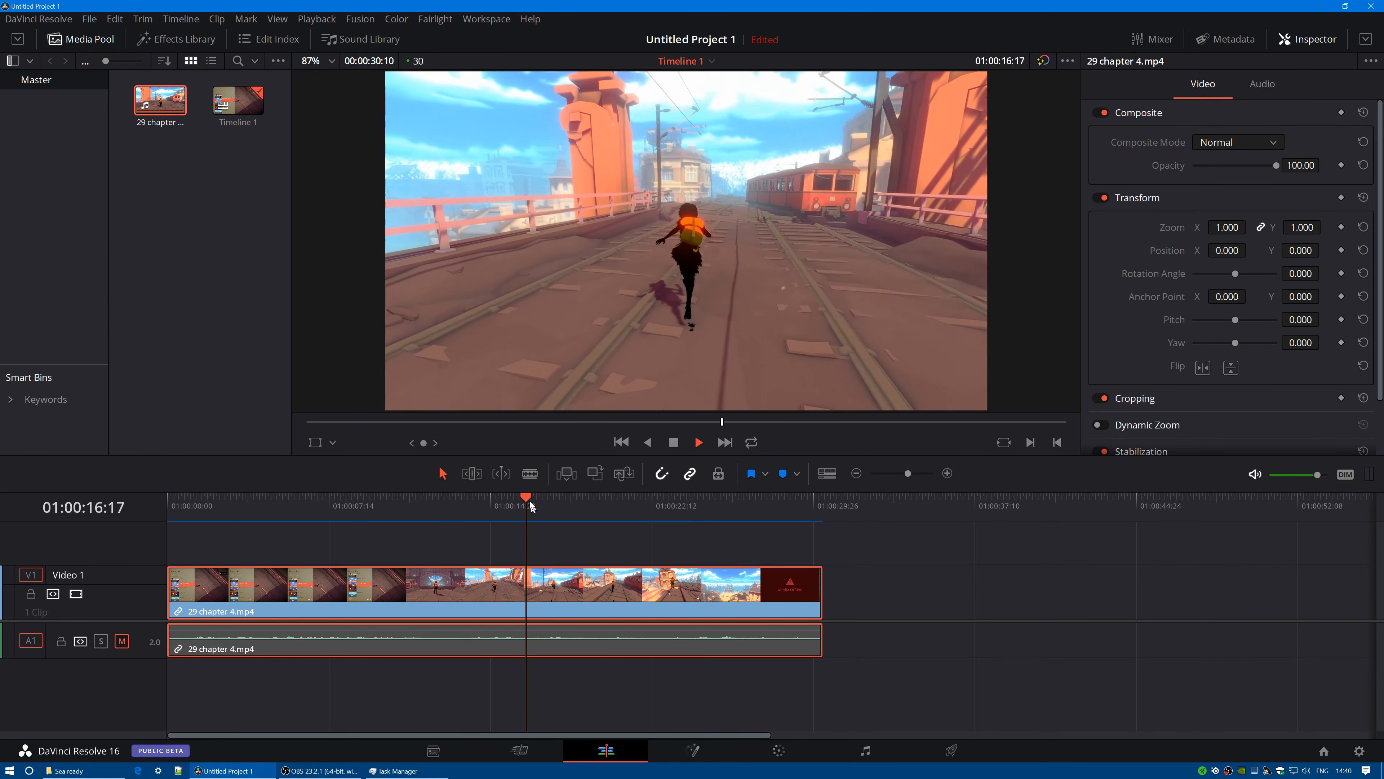
pyautogui.moveTo(548, 500); pyautogui.dragTo(597, 518)
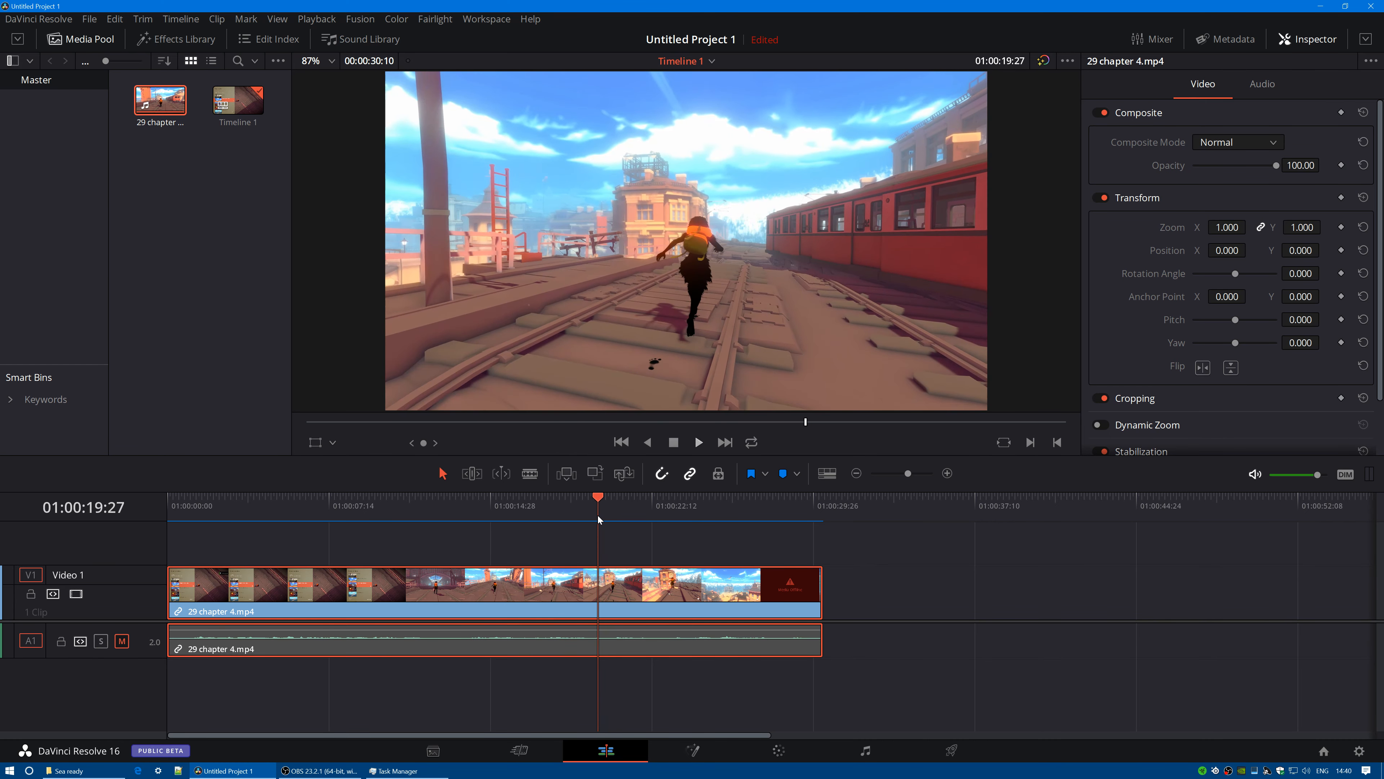
pyautogui.press('space')
pyautogui.press('space')
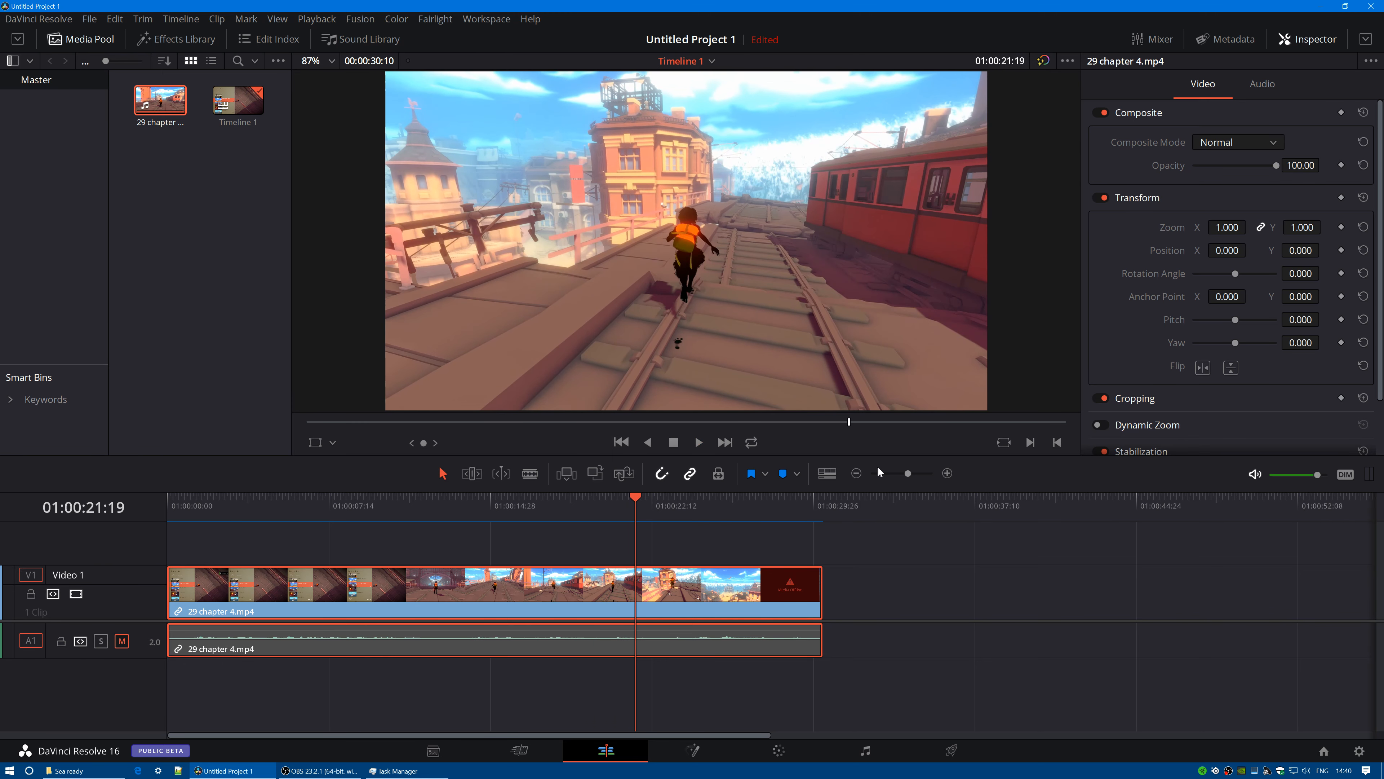
# - Magnify the timeline and scrub the playhead to 01:00:22:05, then back to 01:00:20:01
pyautogui.click(947, 473)
pyautogui.click(947, 474)
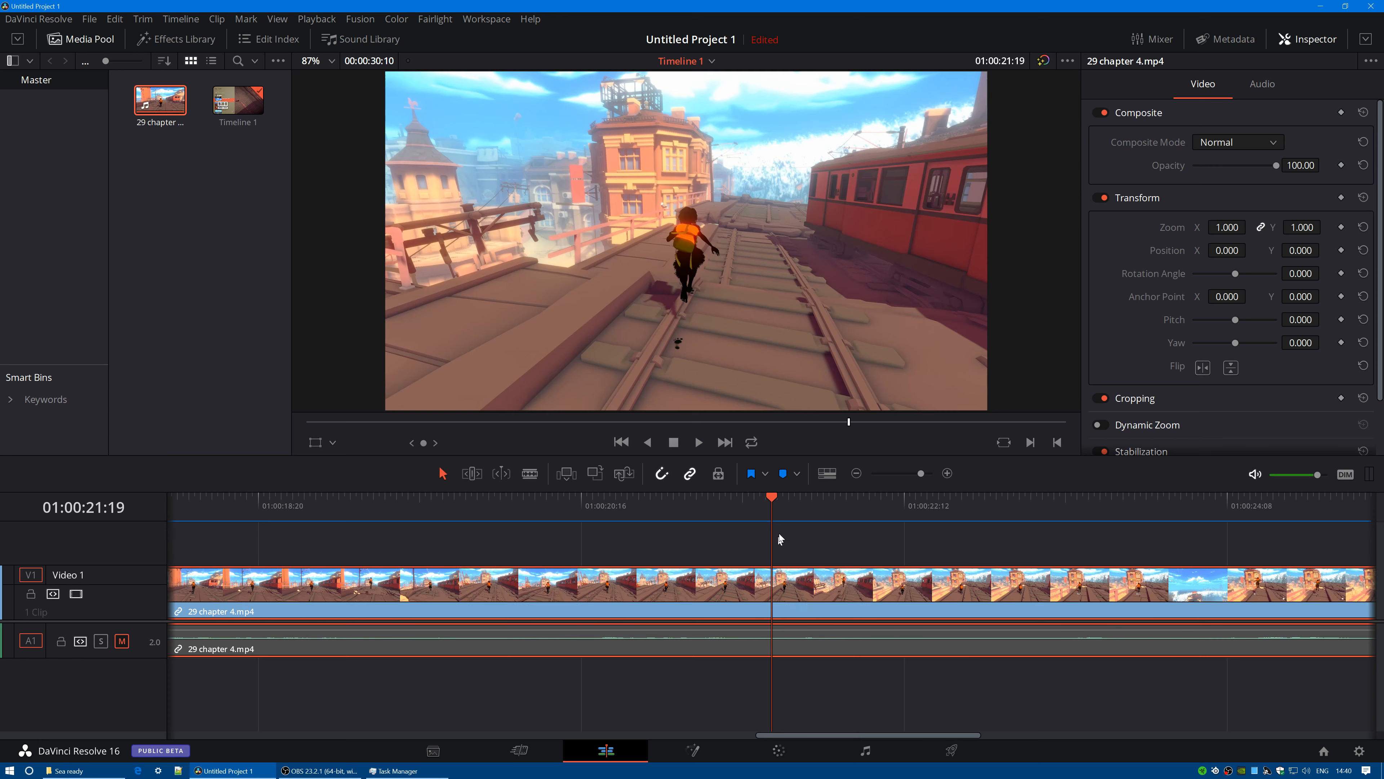
pyautogui.click(778, 497)
pyautogui.moveTo(778, 499); pyautogui.dragTo(863, 507)
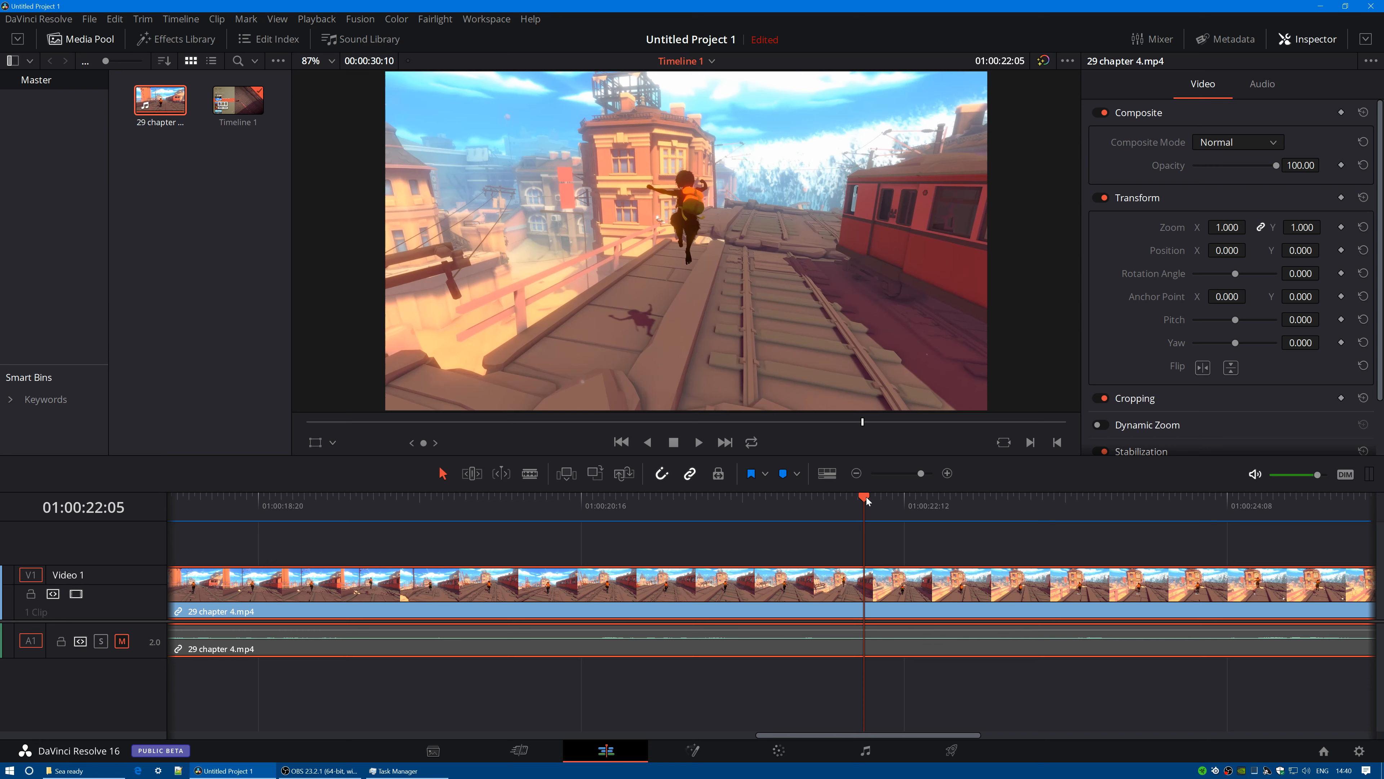
pyautogui.moveTo(867, 501); pyautogui.dragTo(483, 537)
# - Split the linked video and audio clip at 01:00:13:25, where the black section ends
pyautogui.click(857, 474)
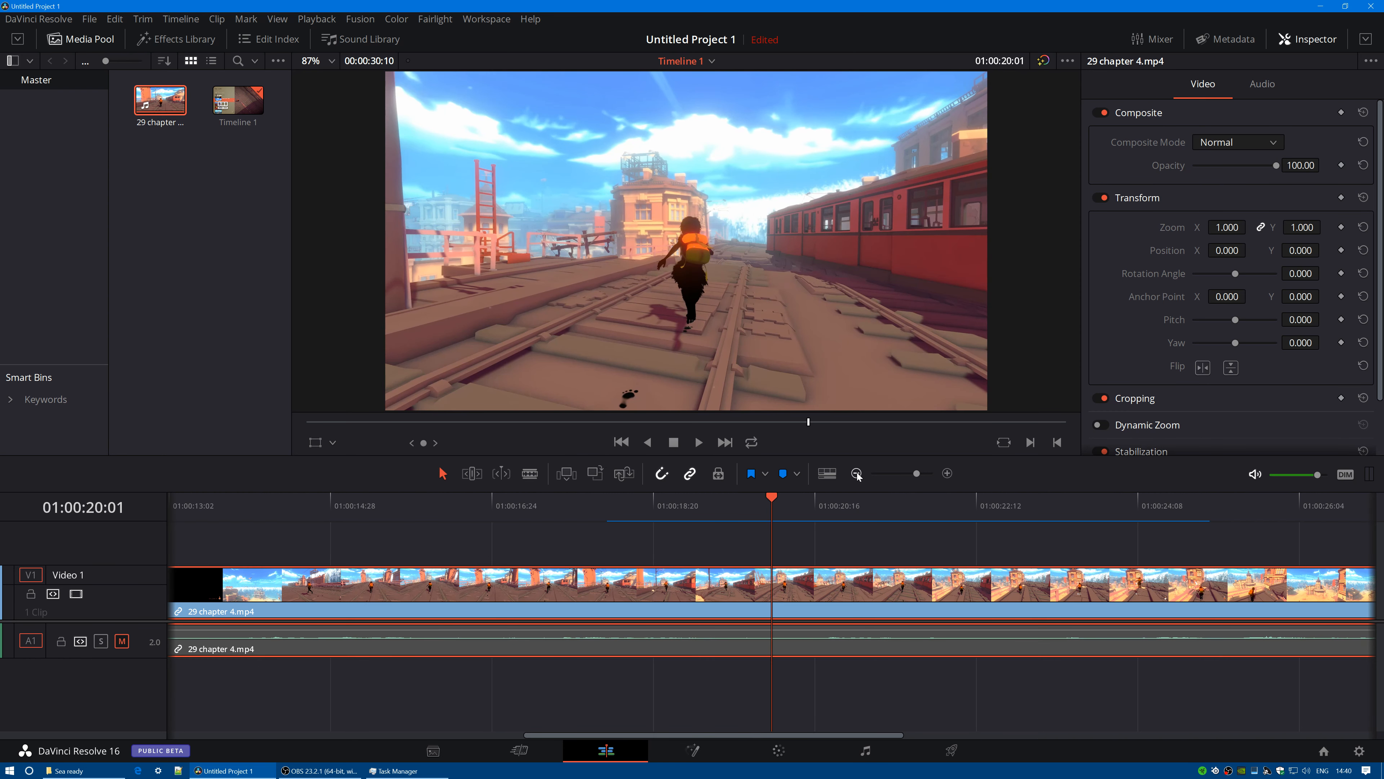
pyautogui.click(857, 473)
pyautogui.moveTo(774, 502); pyautogui.dragTo(504, 505)
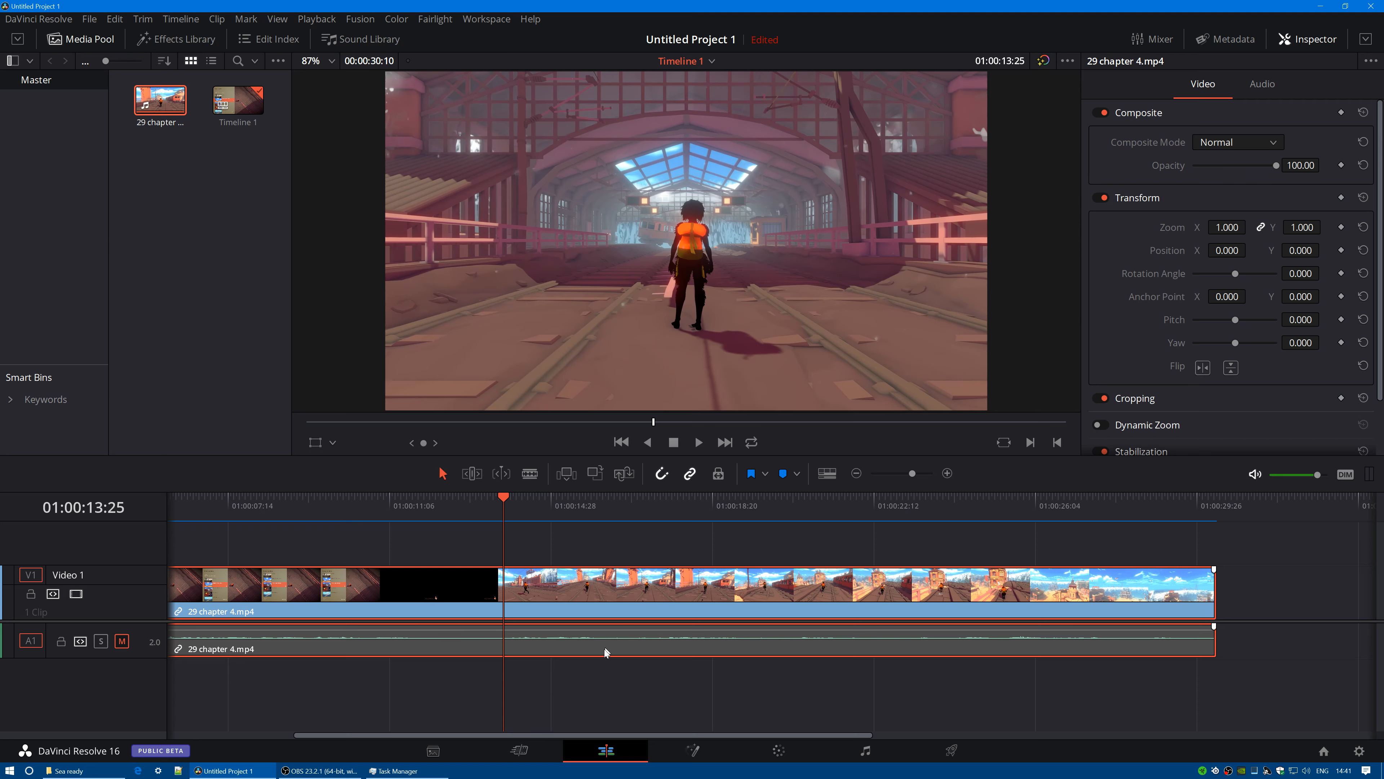
pyautogui.hotkey('ctrl', 'b')
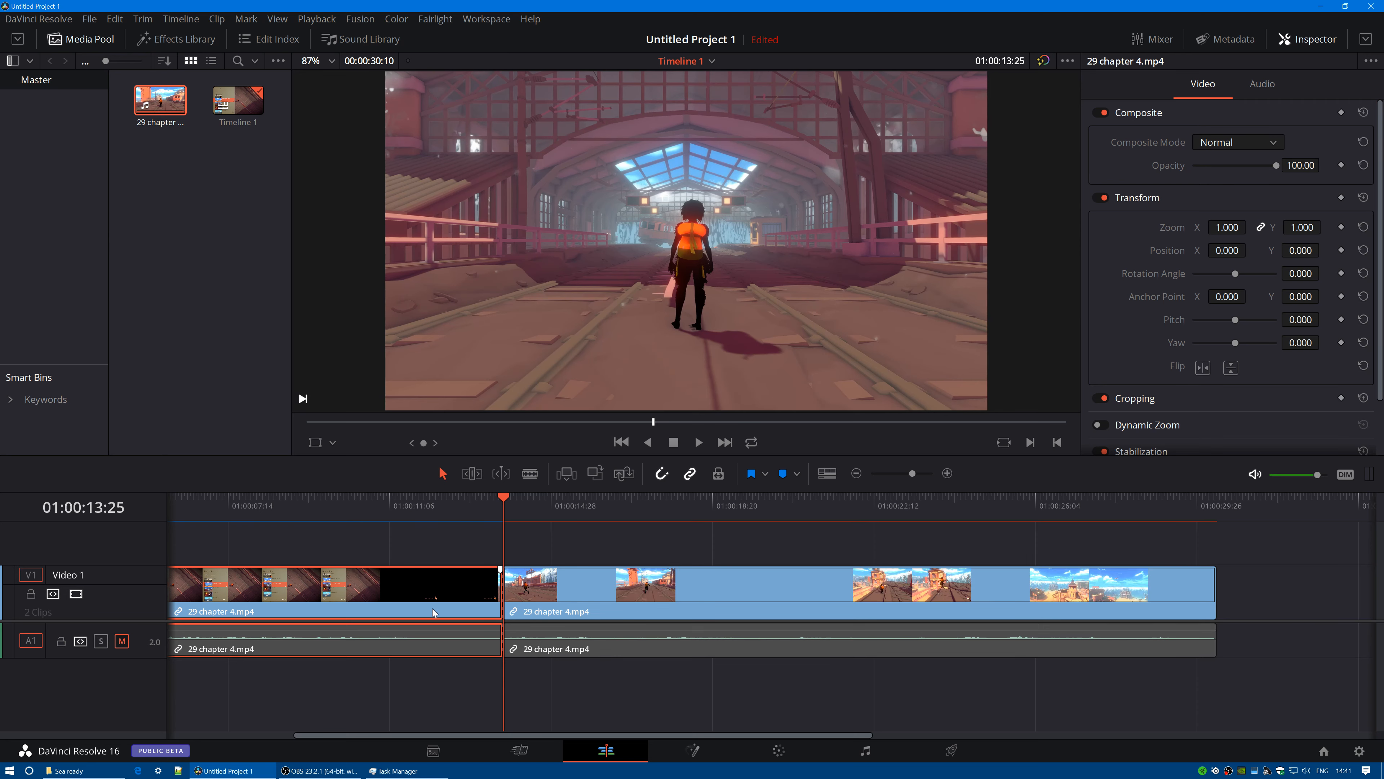
# - Cut the clip after the playhead at two more points with the Blade tool, then undo both cuts
pyautogui.click(532, 474)
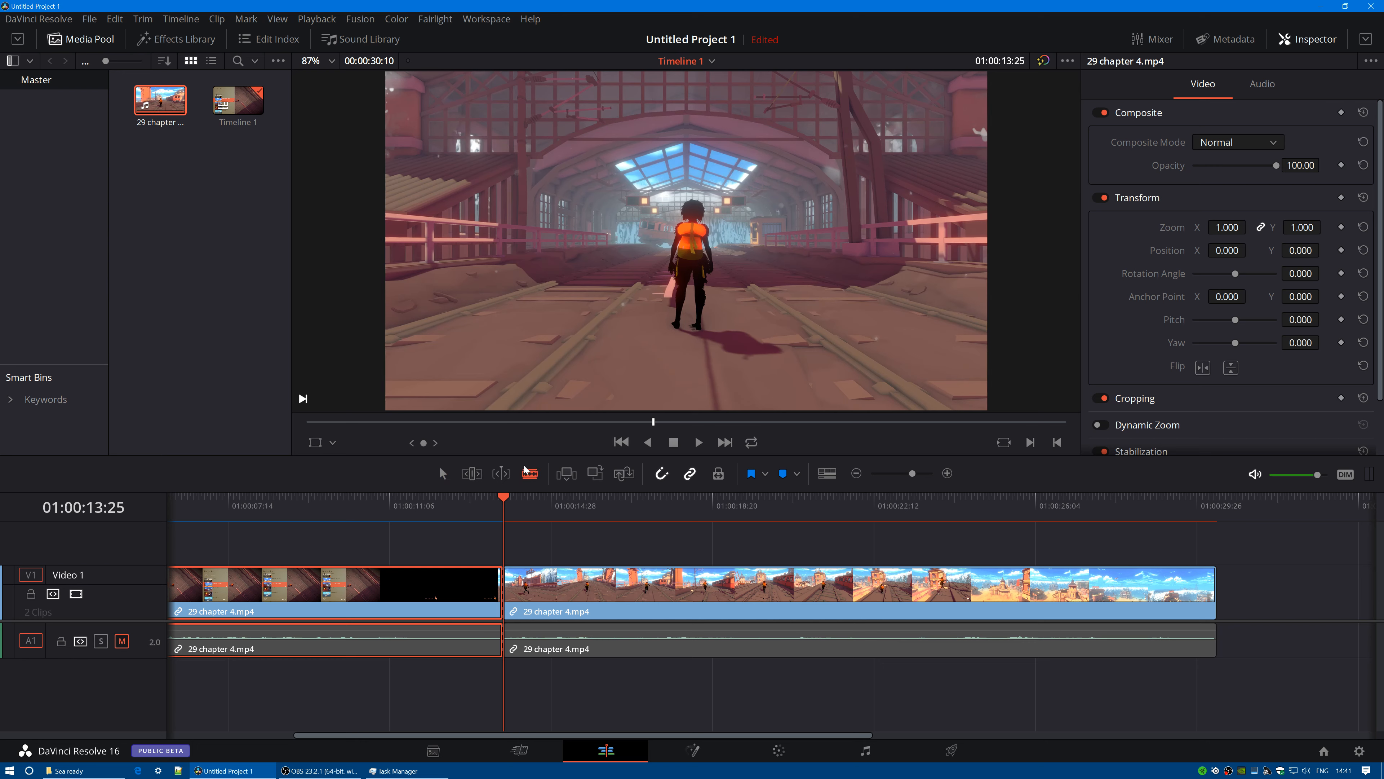
pyautogui.click(740, 578)
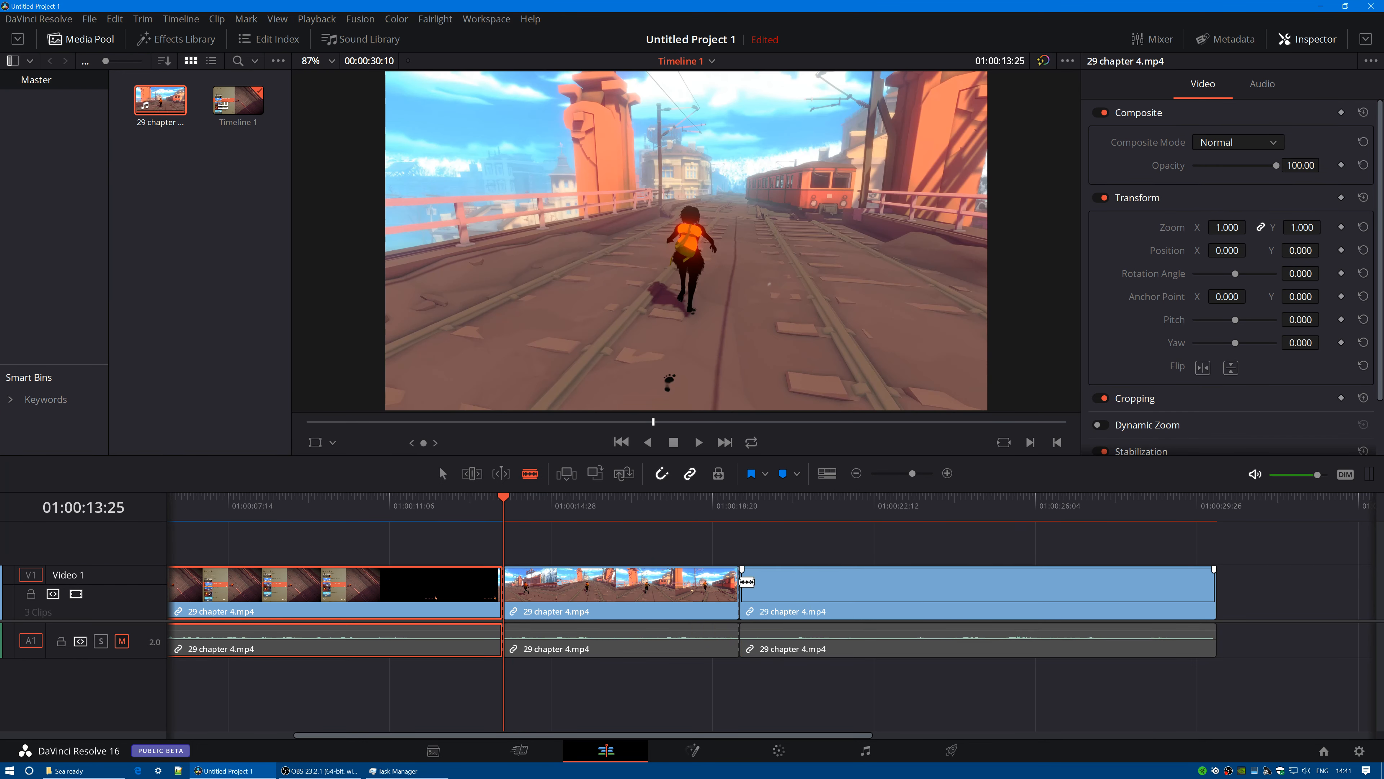
pyautogui.click(922, 588)
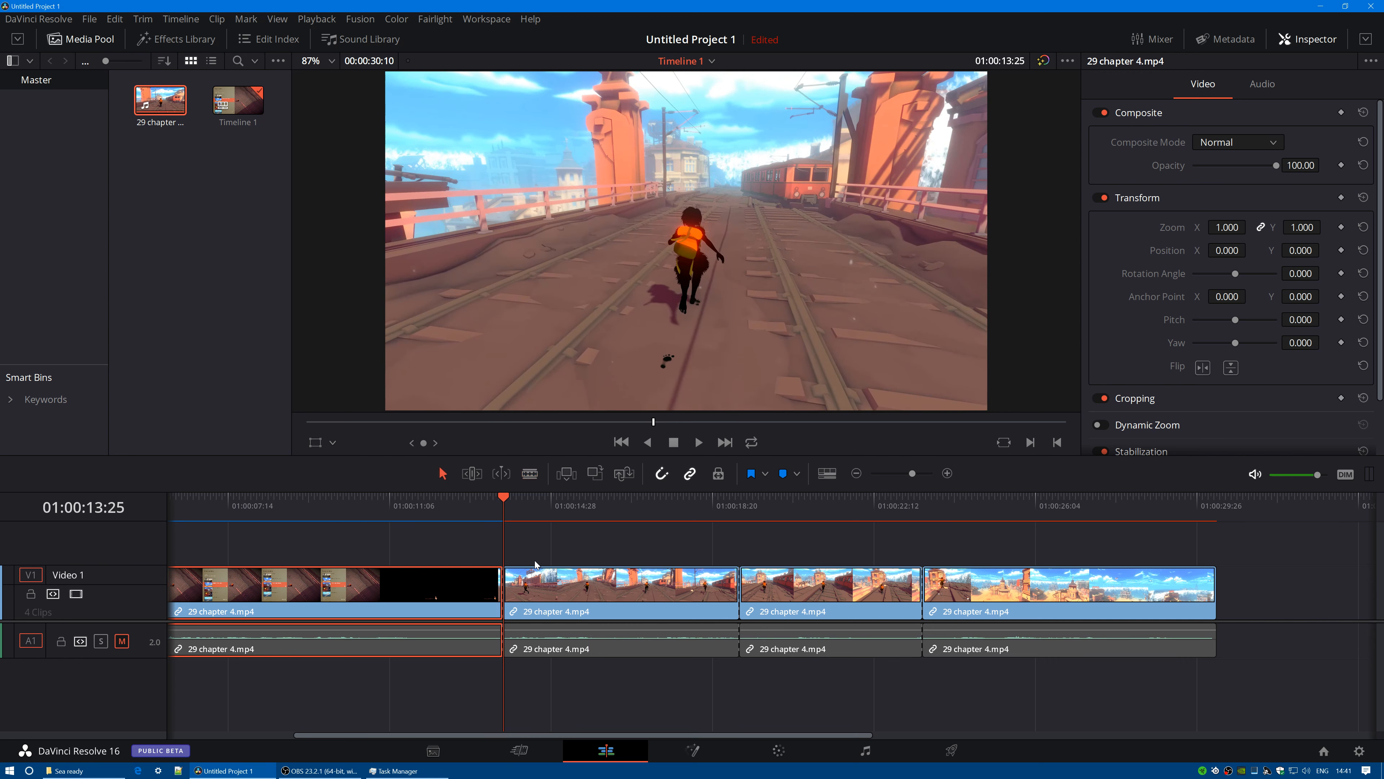
pyautogui.click(655, 540)
pyautogui.hotkey('ctrl', 'z')
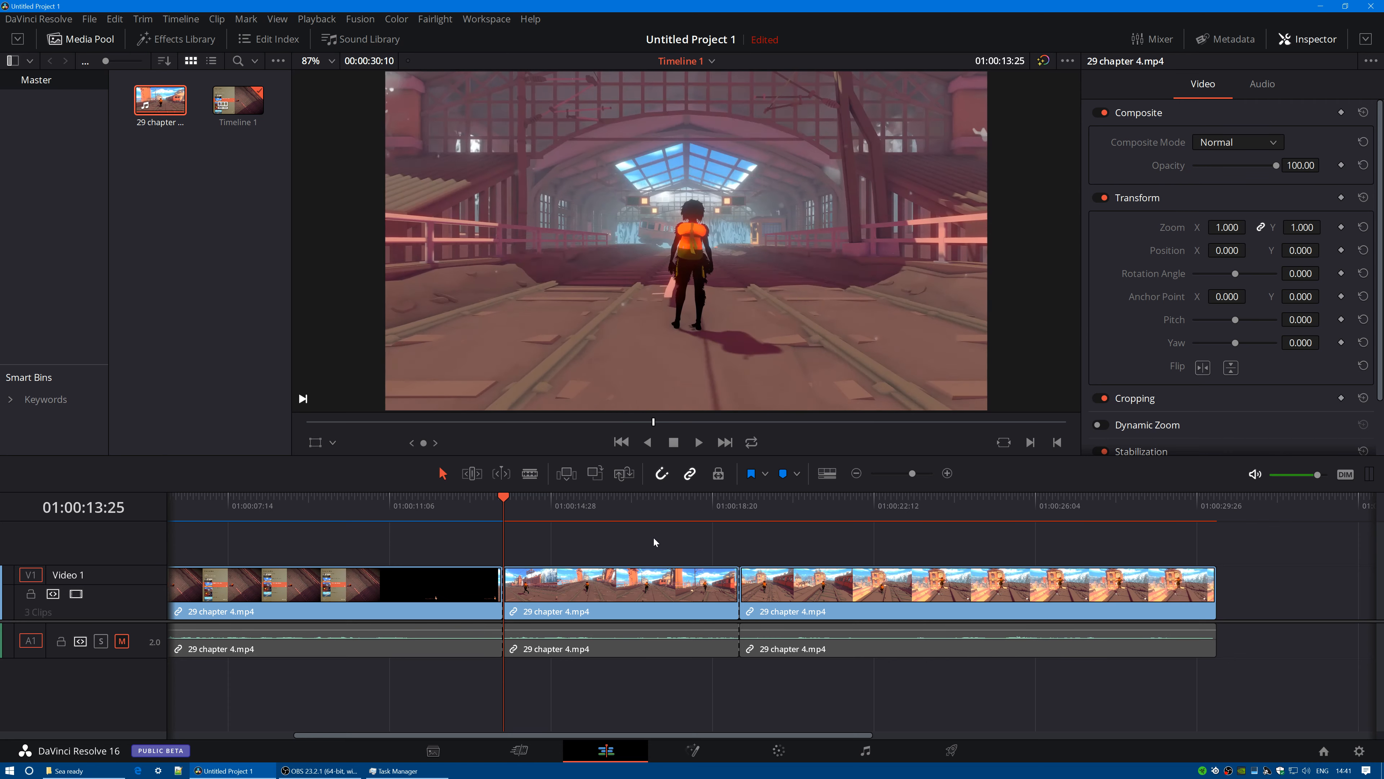
pyautogui.hotkey('ctrl', 'z')
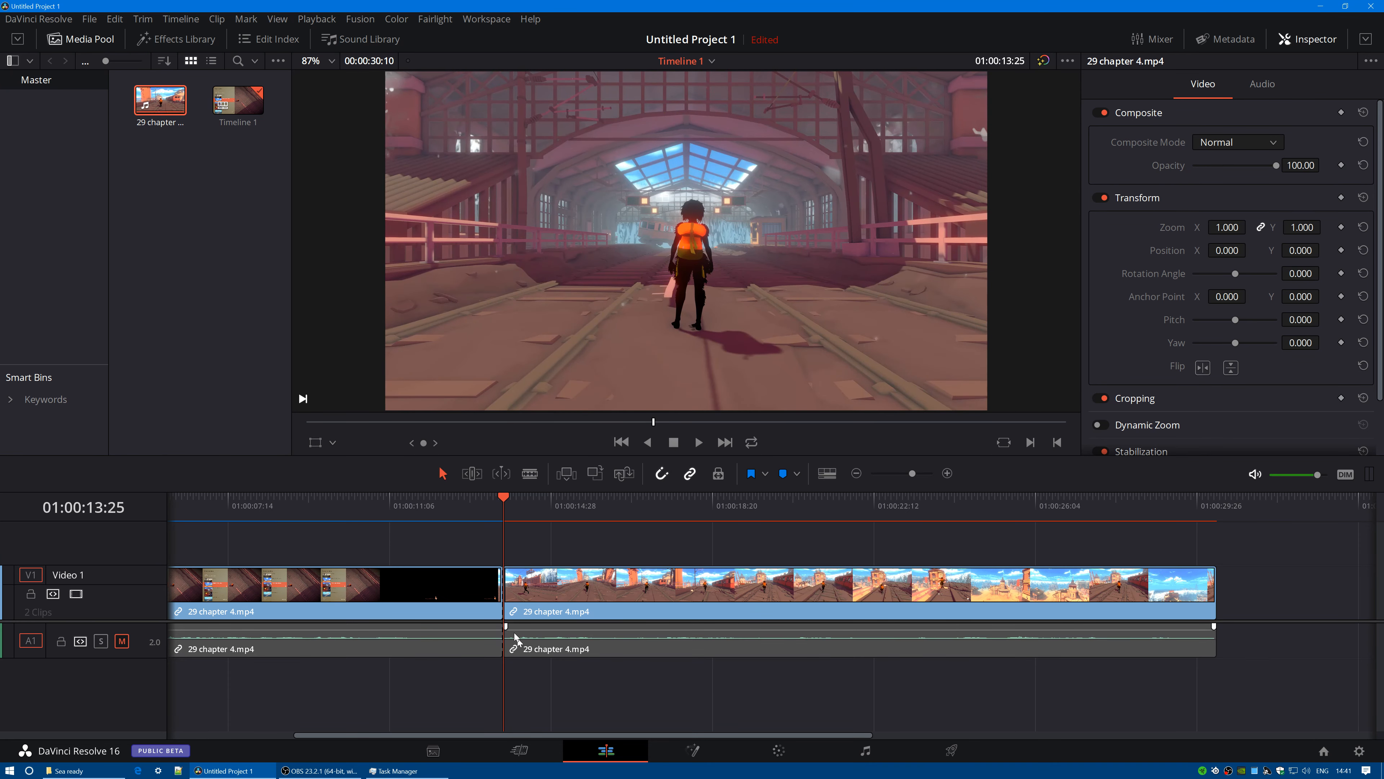
# - Remove the clip section before the playhead from the timeline using Cut rather than Ripple Cut
pyautogui.click(399, 618)
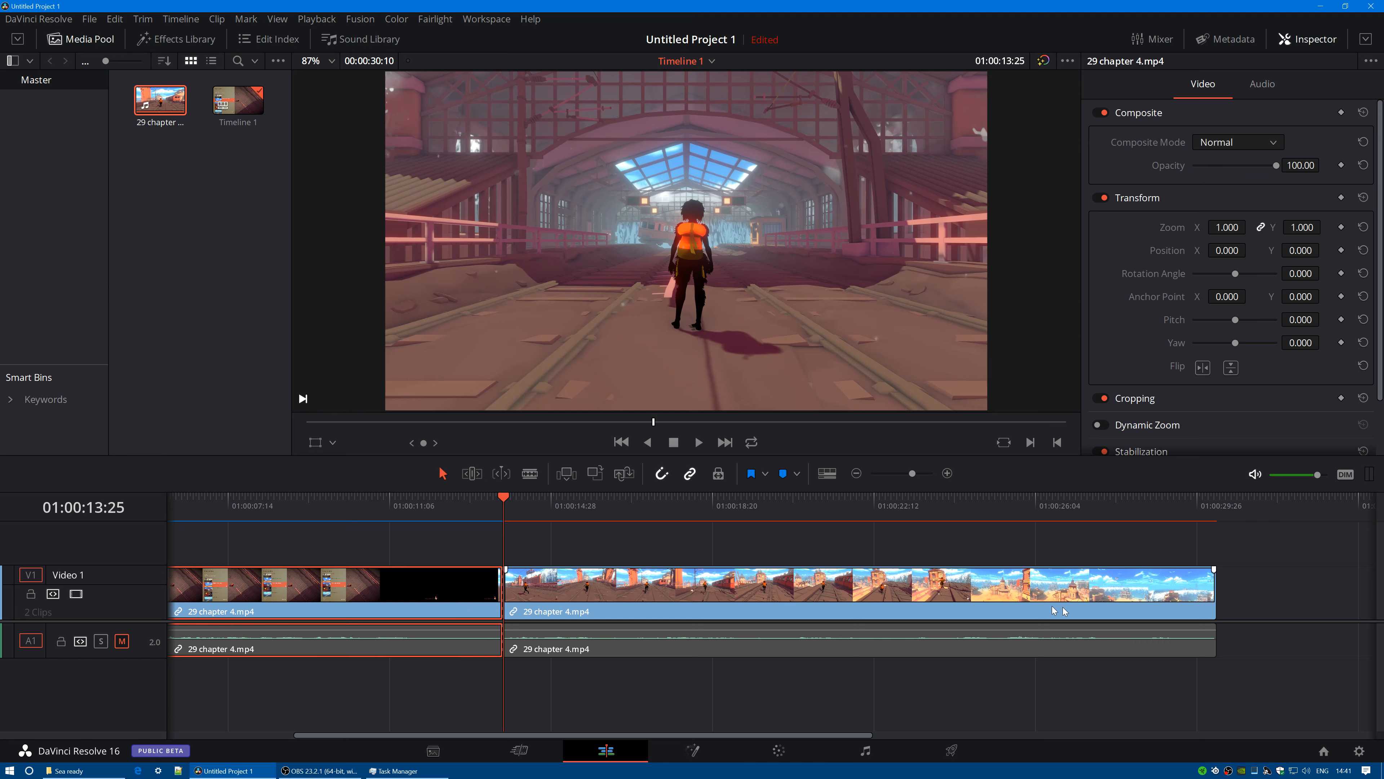
pyautogui.rightClick(430, 616)
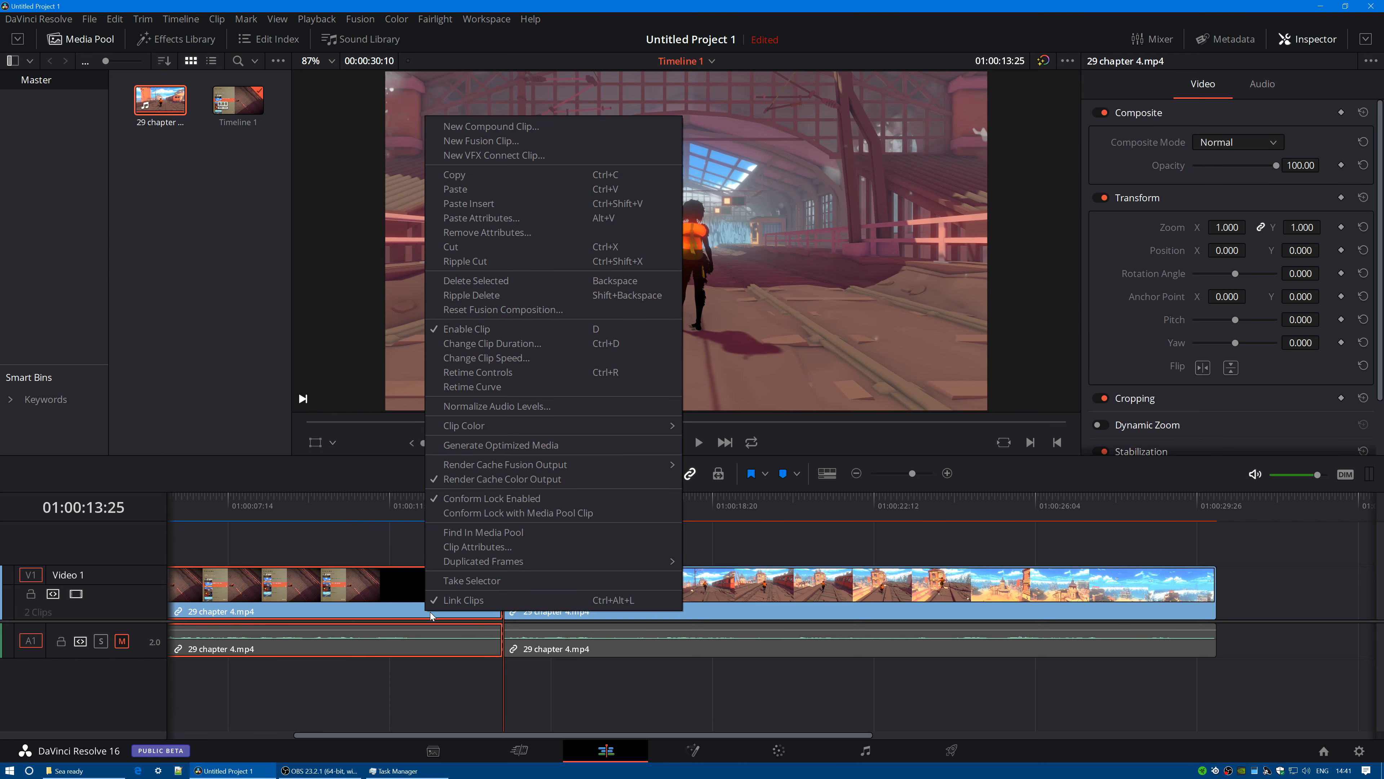
pyautogui.click(389, 614)
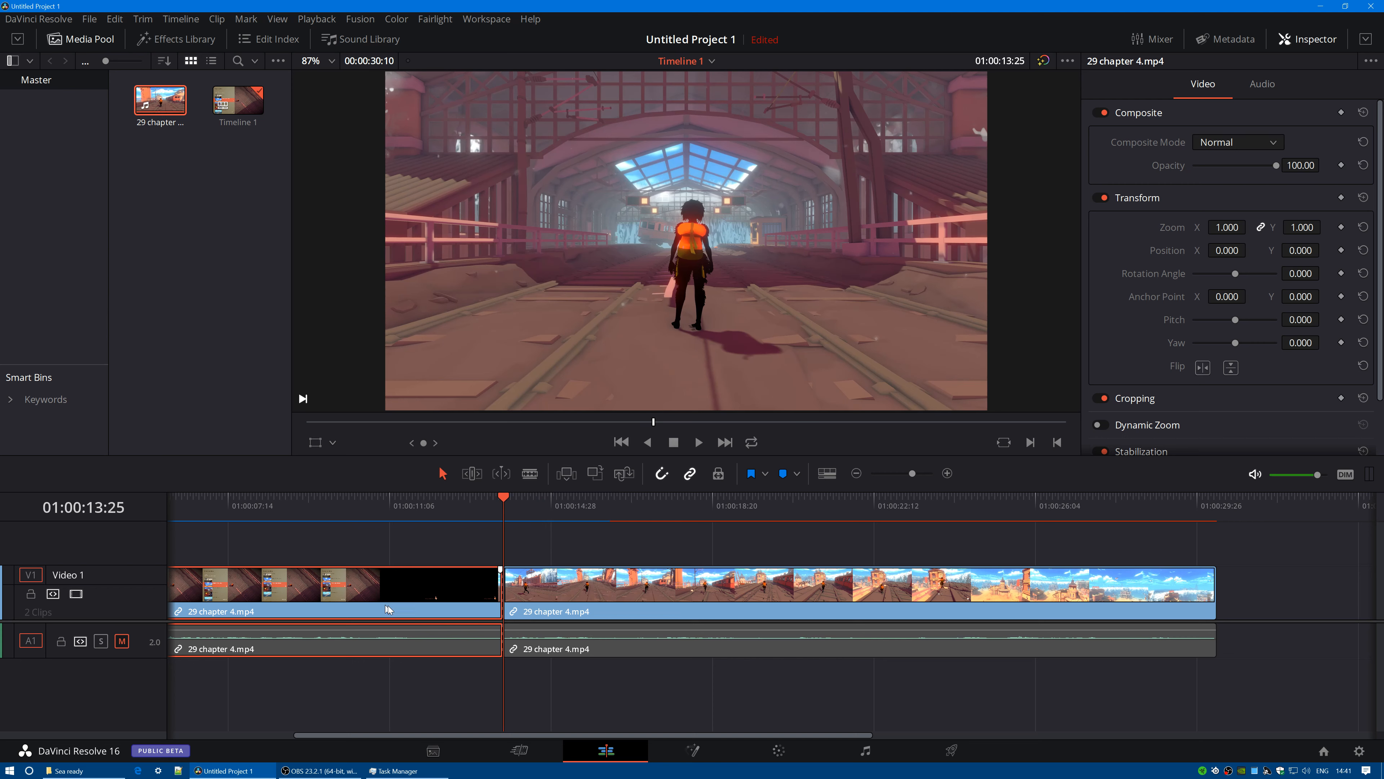
pyautogui.rightClick(427, 609)
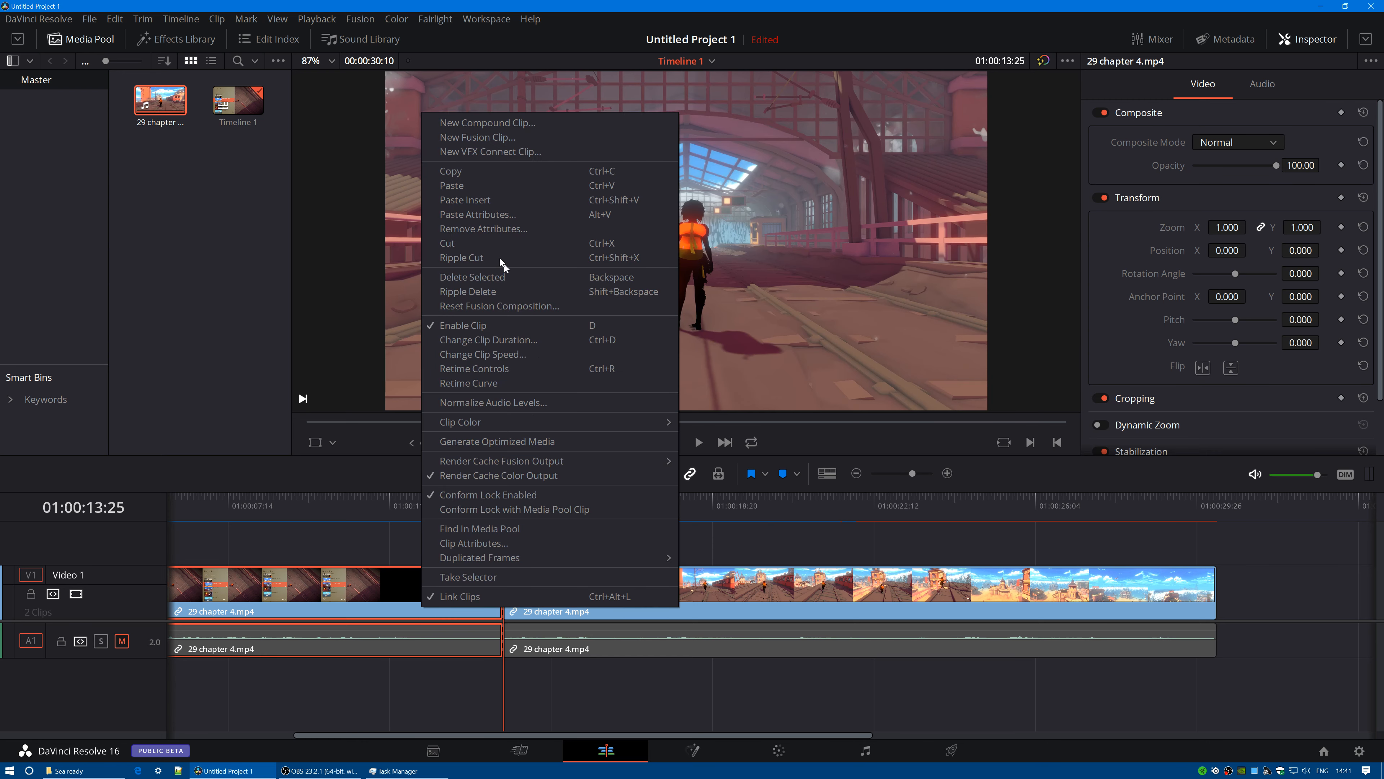
pyautogui.click(462, 248)
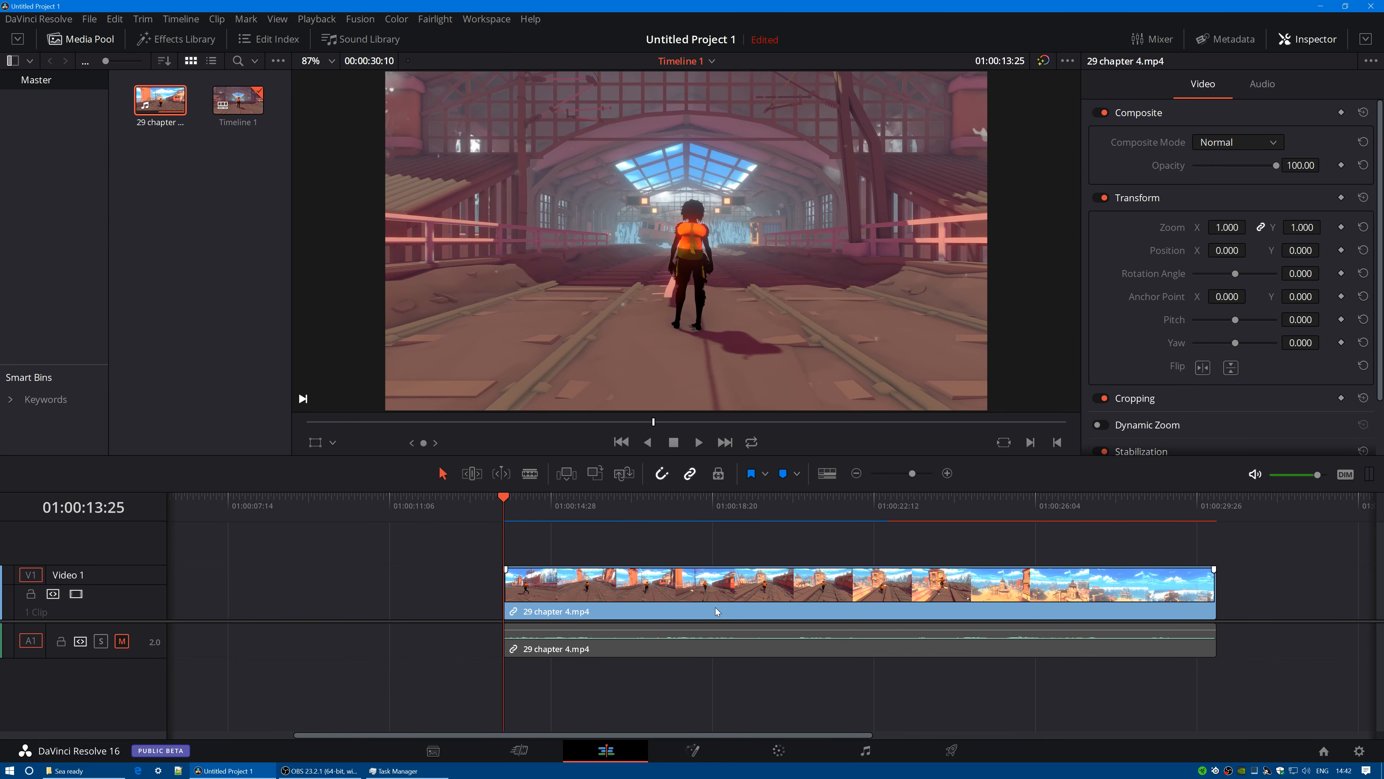
# - Move the remaining linked clip to the start of the timeline at 01:00:00:00
pyautogui.moveTo(715, 610); pyautogui.dragTo(423, 616)
pyautogui.click(857, 473)
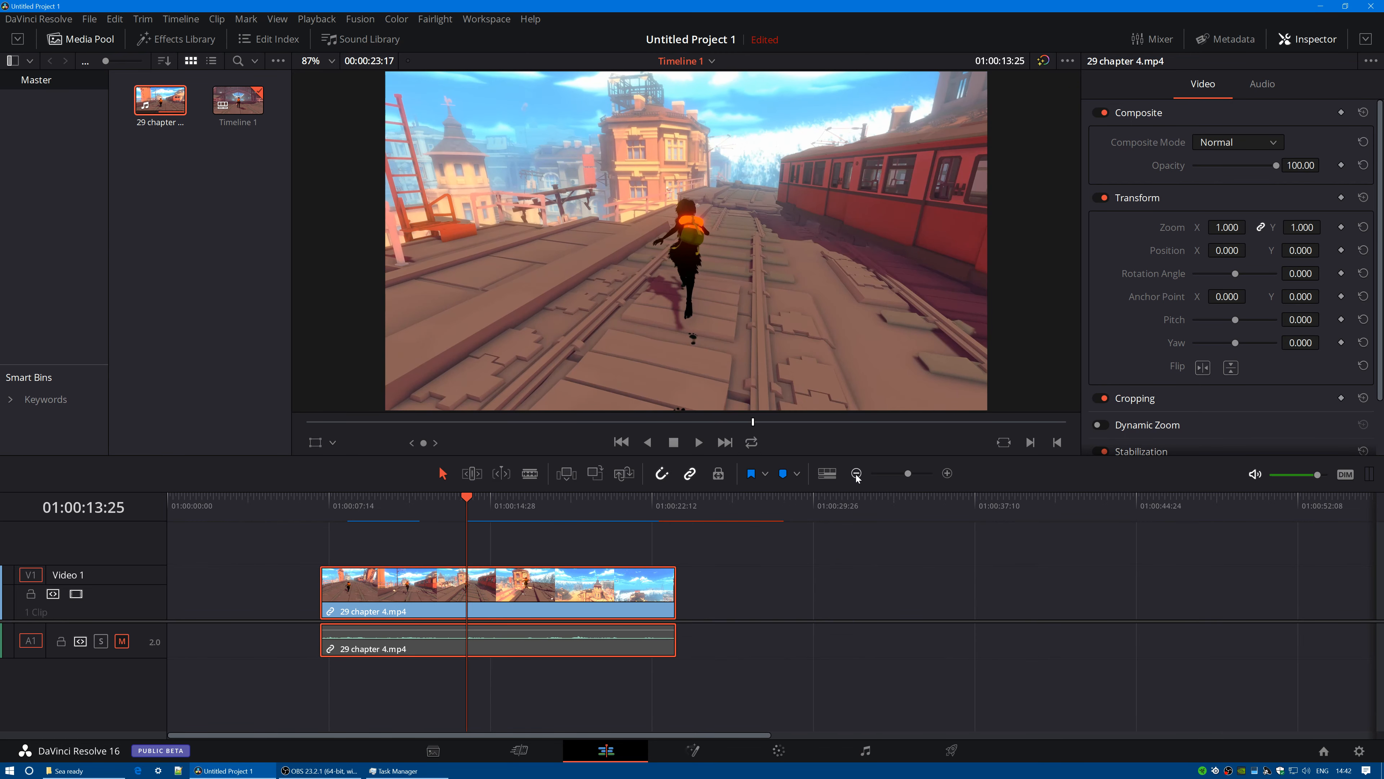
pyautogui.moveTo(571, 618); pyautogui.dragTo(406, 621)
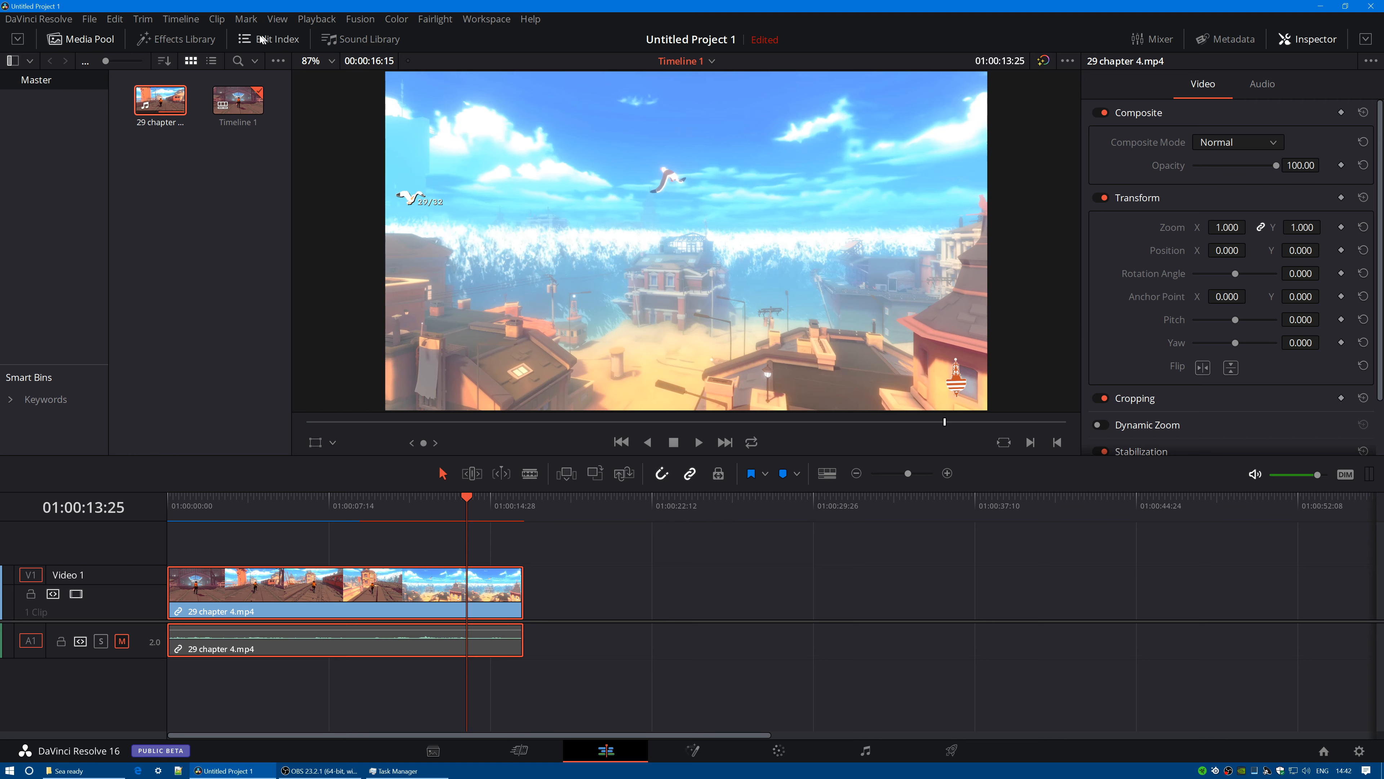
# - Look at the Delete Render Cache options and check CPU usage in Task Manager with the playhead moved to 01:00:11:00
pyautogui.click(317, 20)
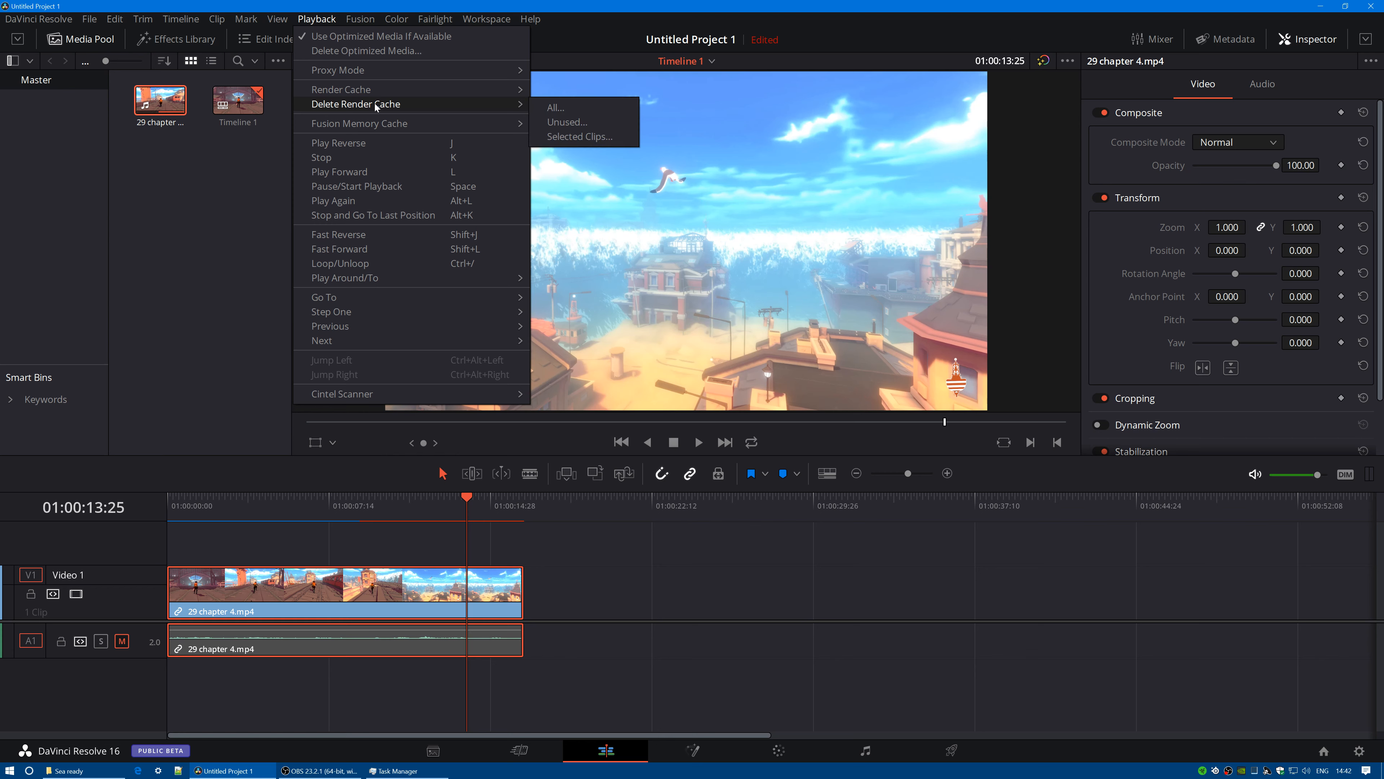
pyautogui.moveTo(374, 95)
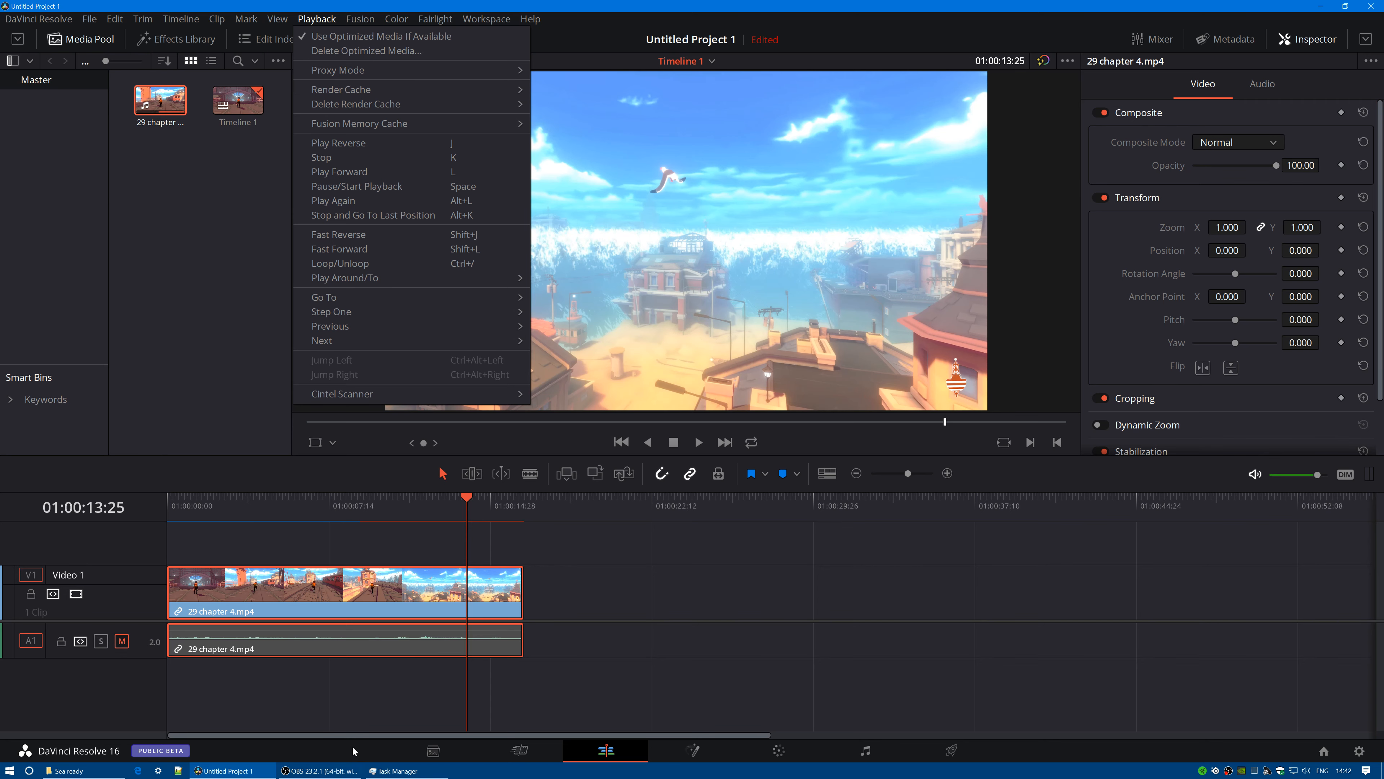
pyautogui.click(388, 773)
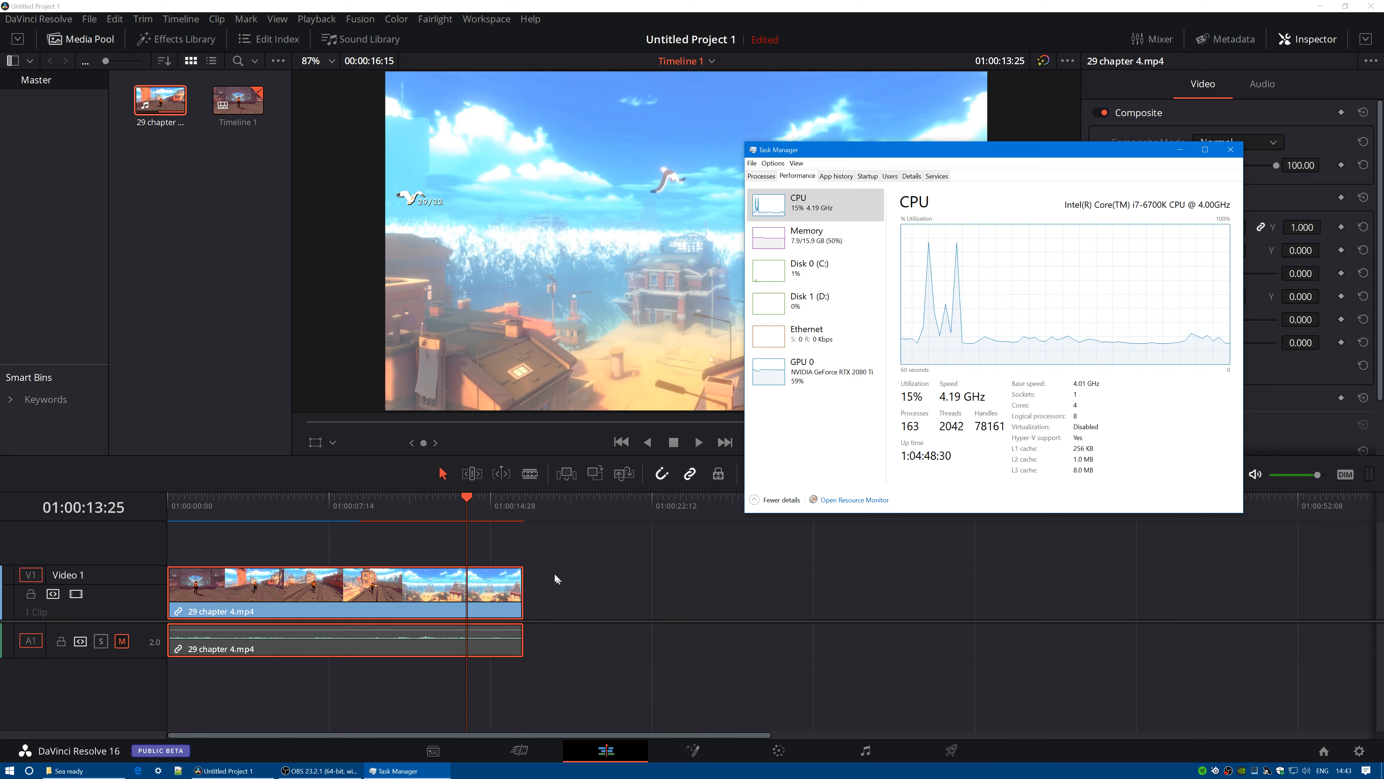
pyautogui.click(405, 493)
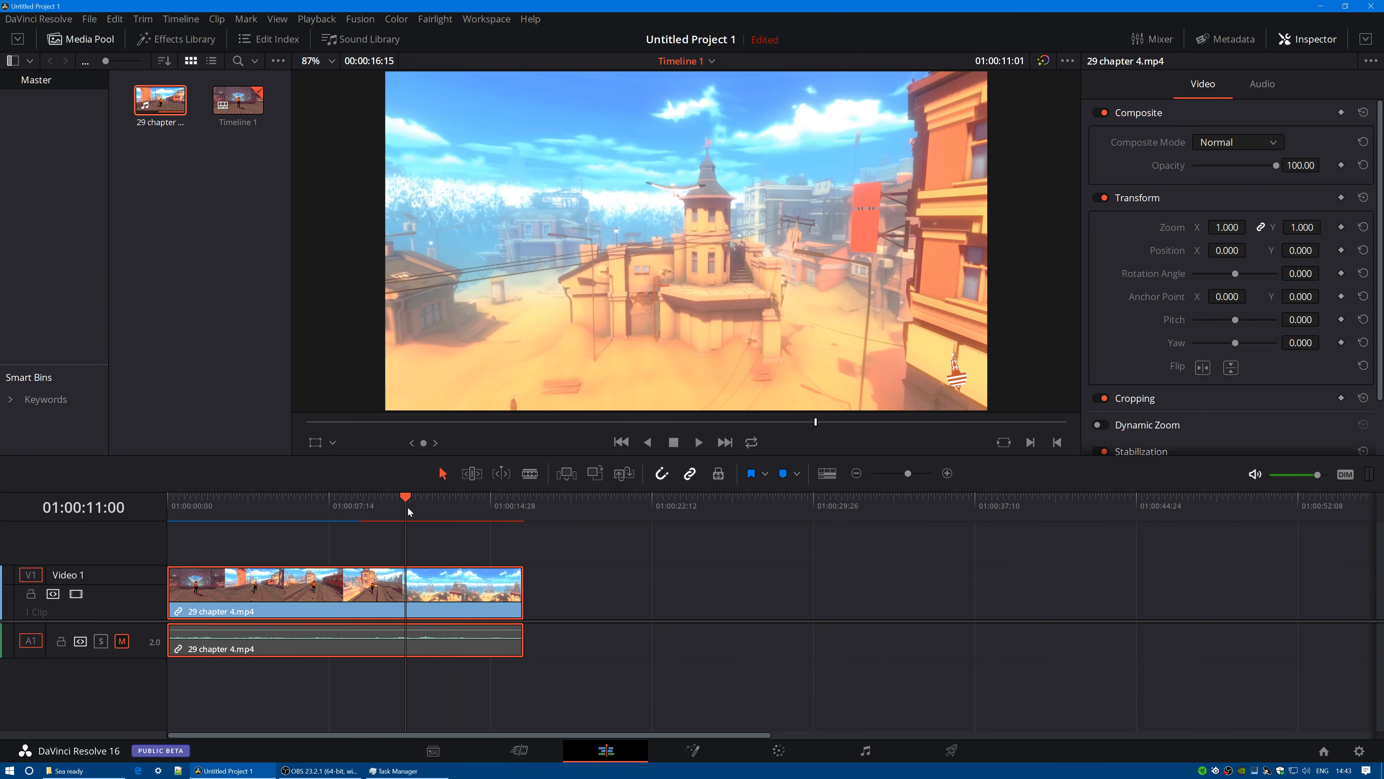
pyautogui.click(388, 772)
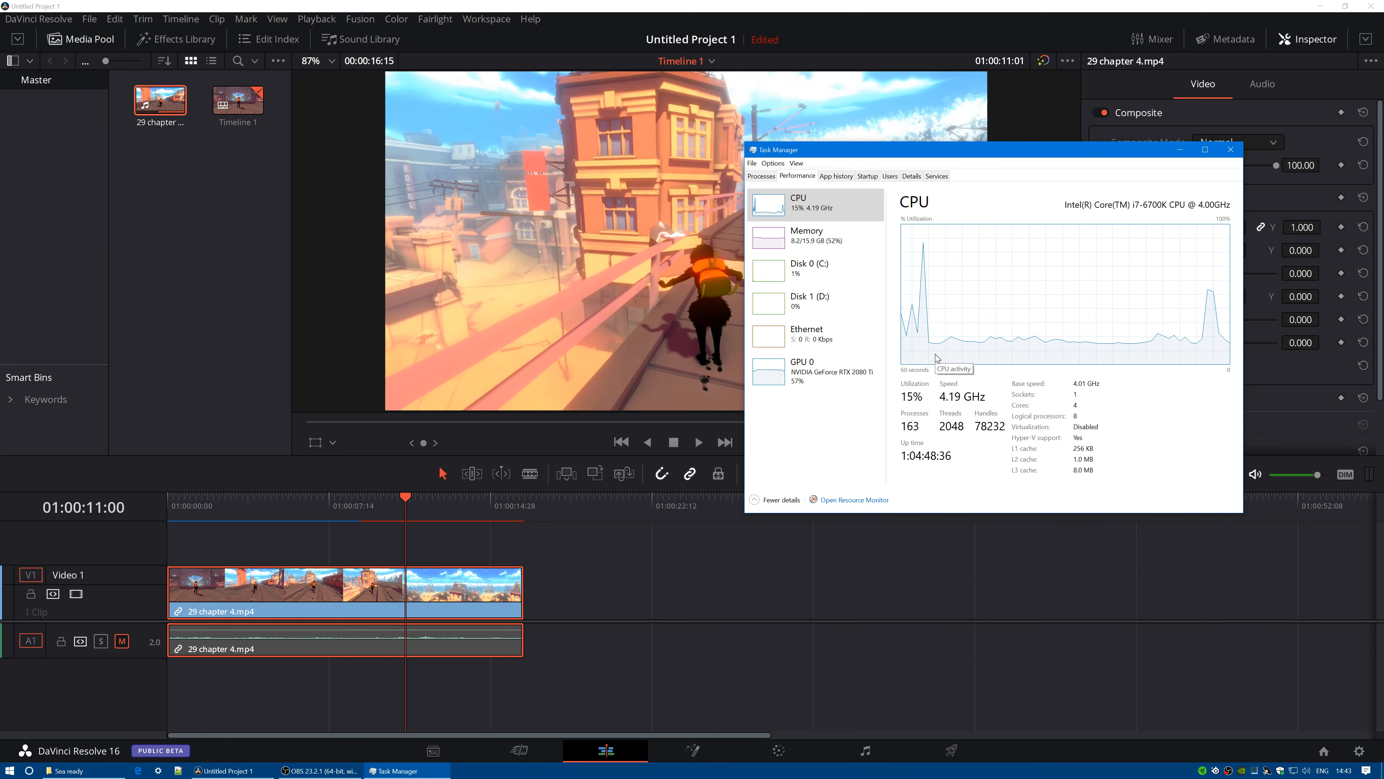
# - Move the playhead to 01:00:07:10, revisit the render cache options, and check CPU usage in Task Manager again
pyautogui.moveTo(404, 500); pyautogui.dragTo(326, 502)
pyautogui.click(317, 20)
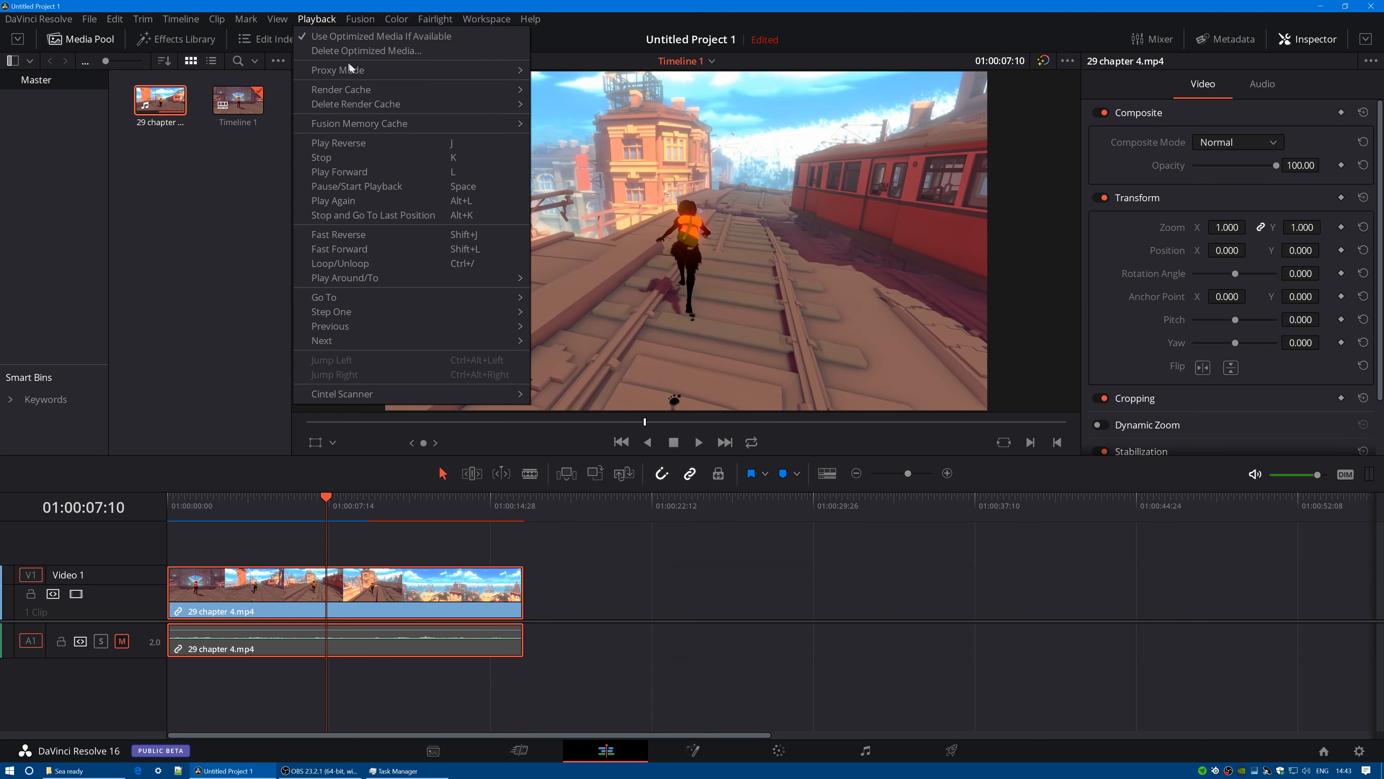
pyautogui.click(607, 116)
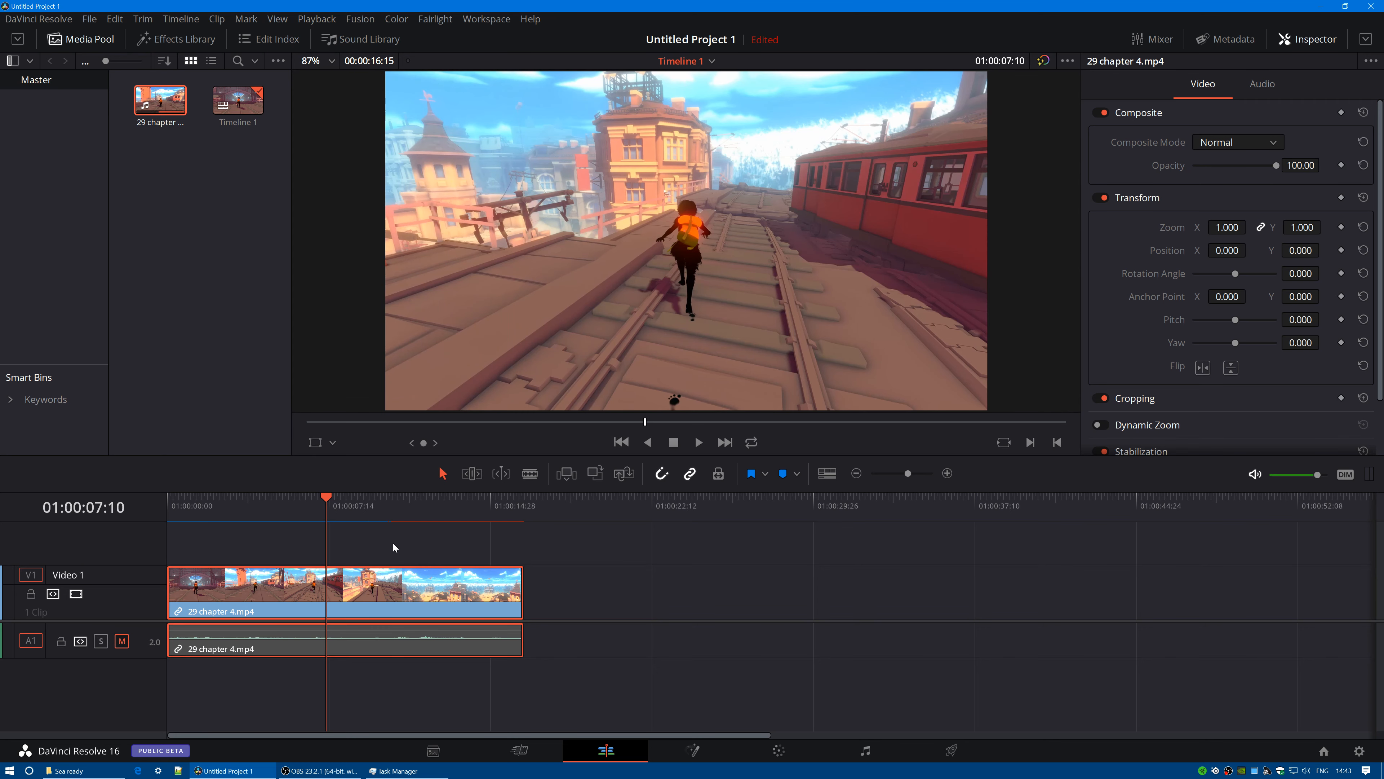
pyautogui.click(385, 770)
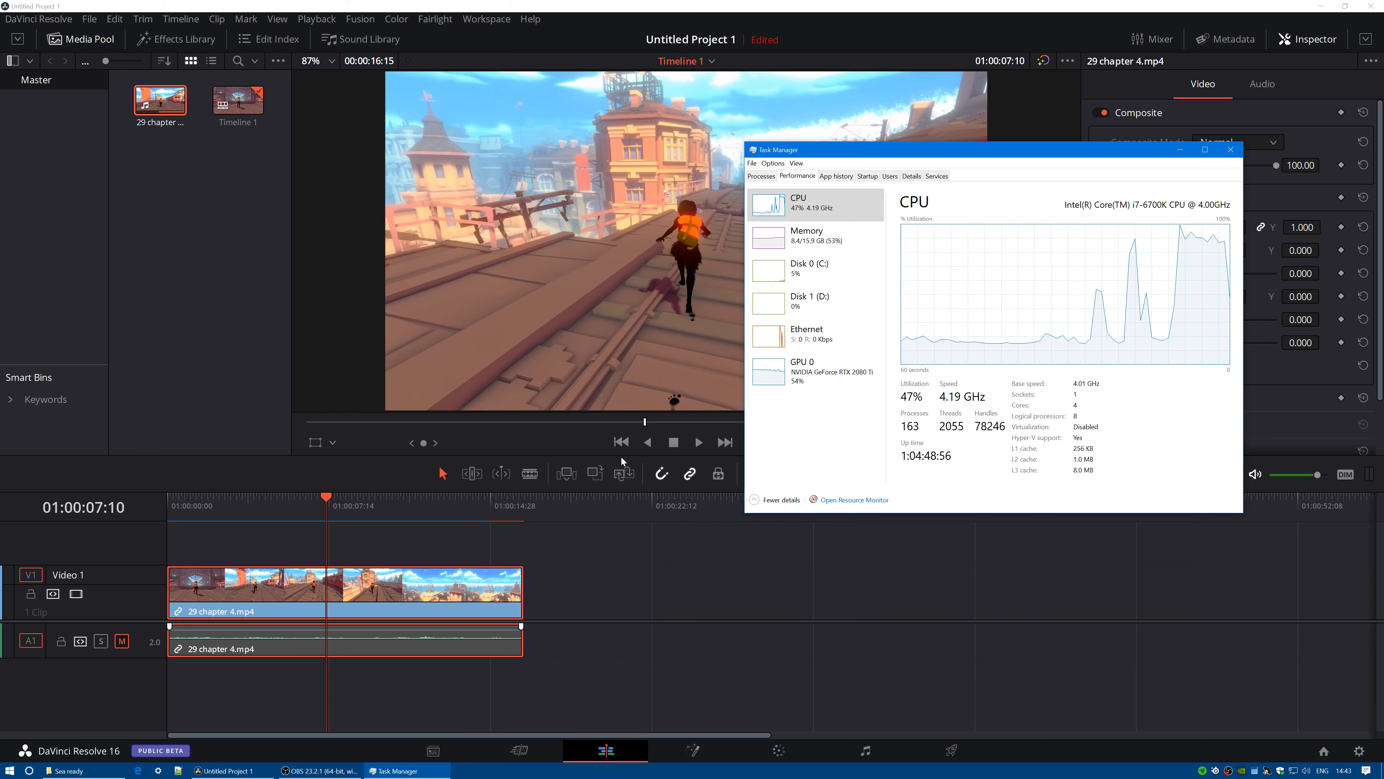
# - Open the Project Settings and examine the cache files and gallery stills locations under Working Folders in Master Settings
pyautogui.click(85, 773)
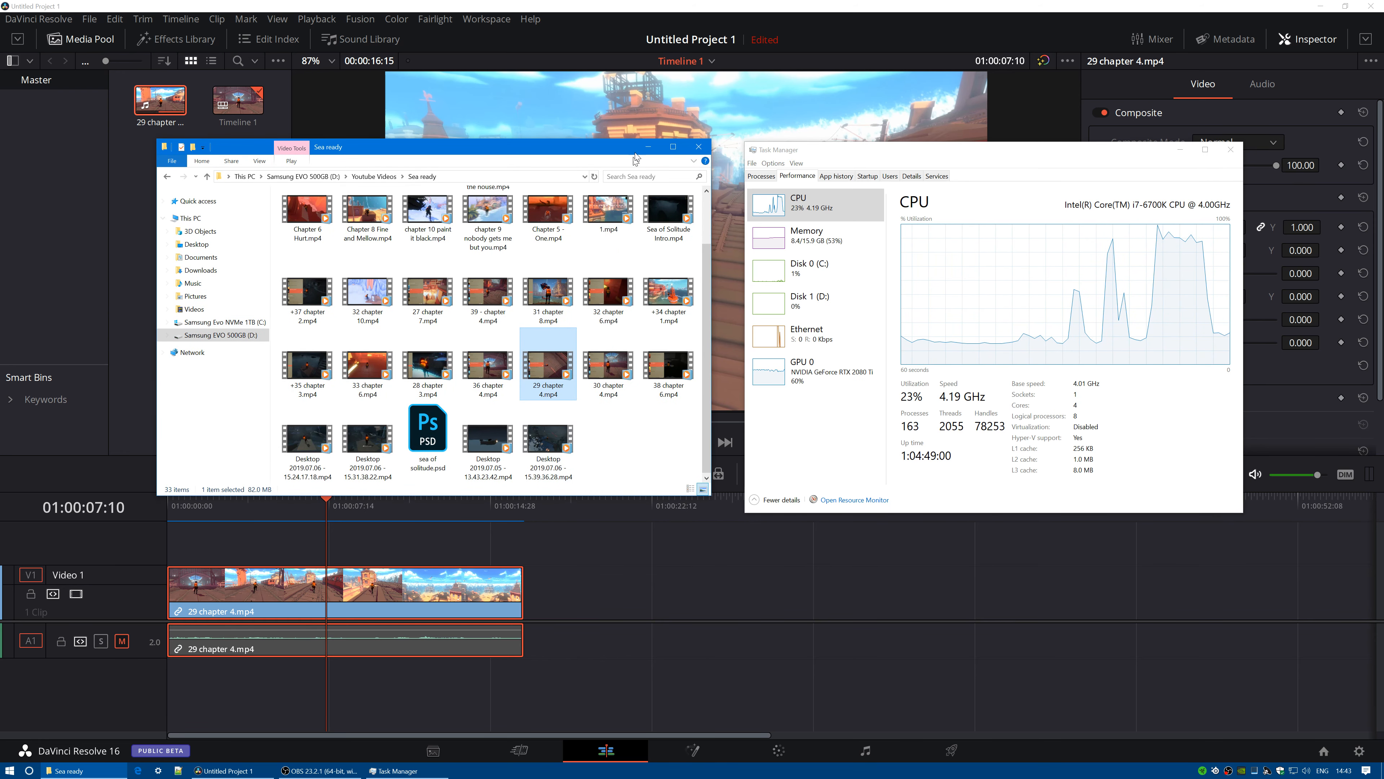
pyautogui.click(92, 20)
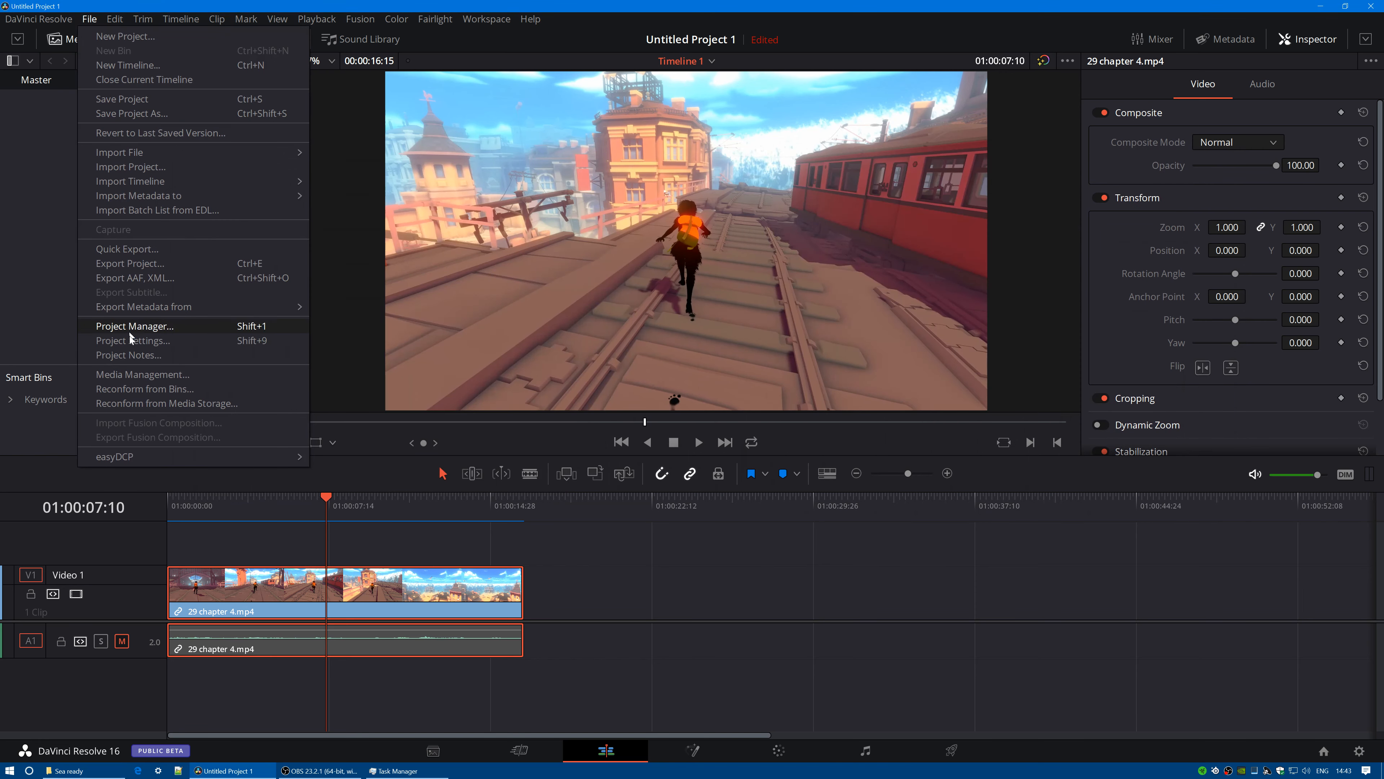
pyautogui.click(145, 341)
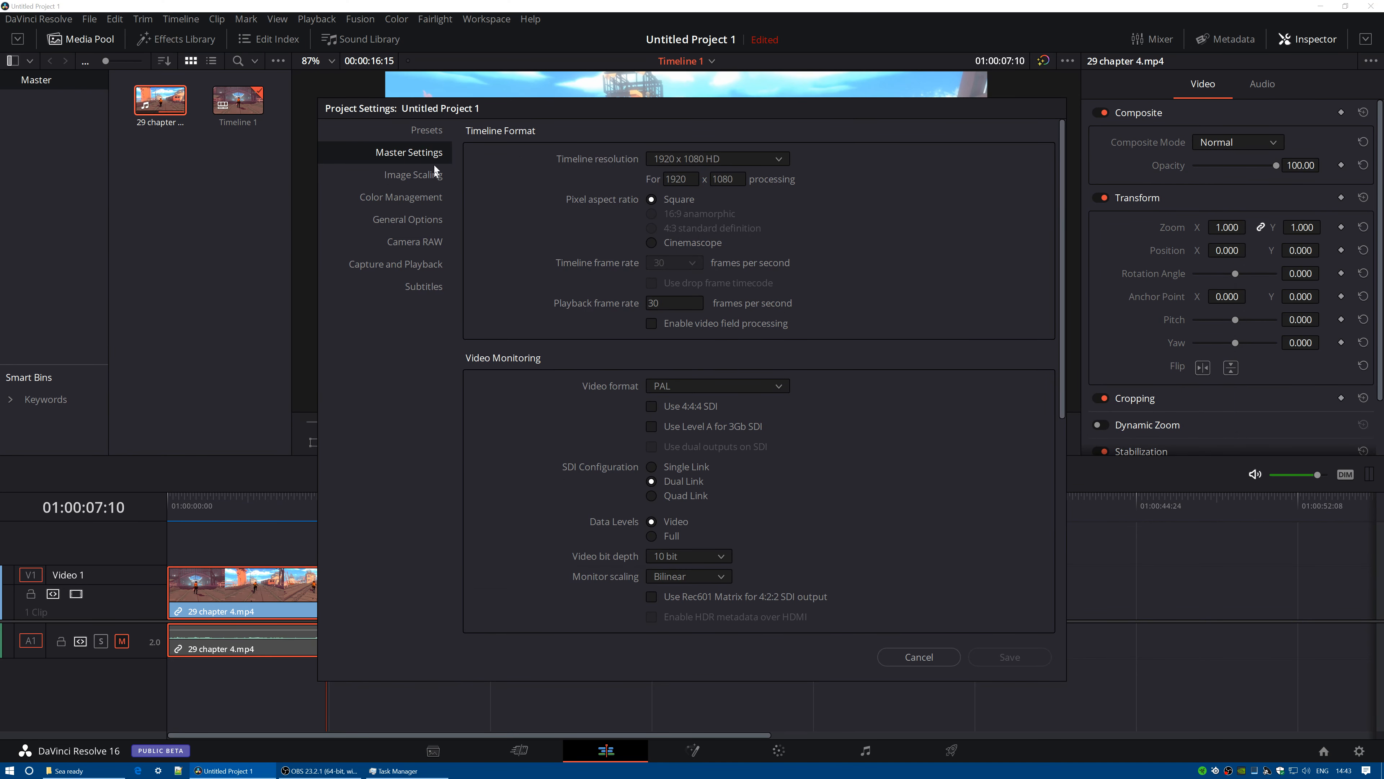
pyautogui.scroll(-8, 627, 458)
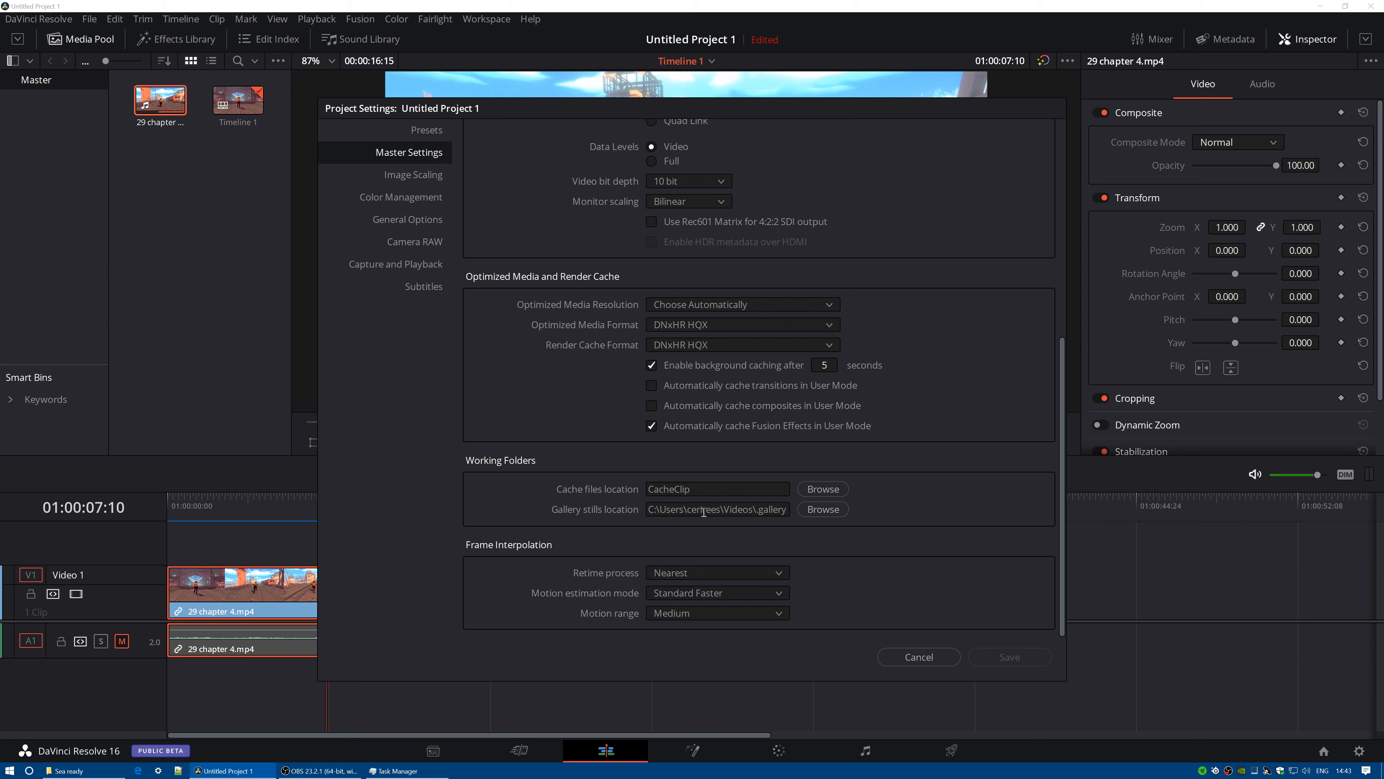
pyautogui.doubleClick(674, 490)
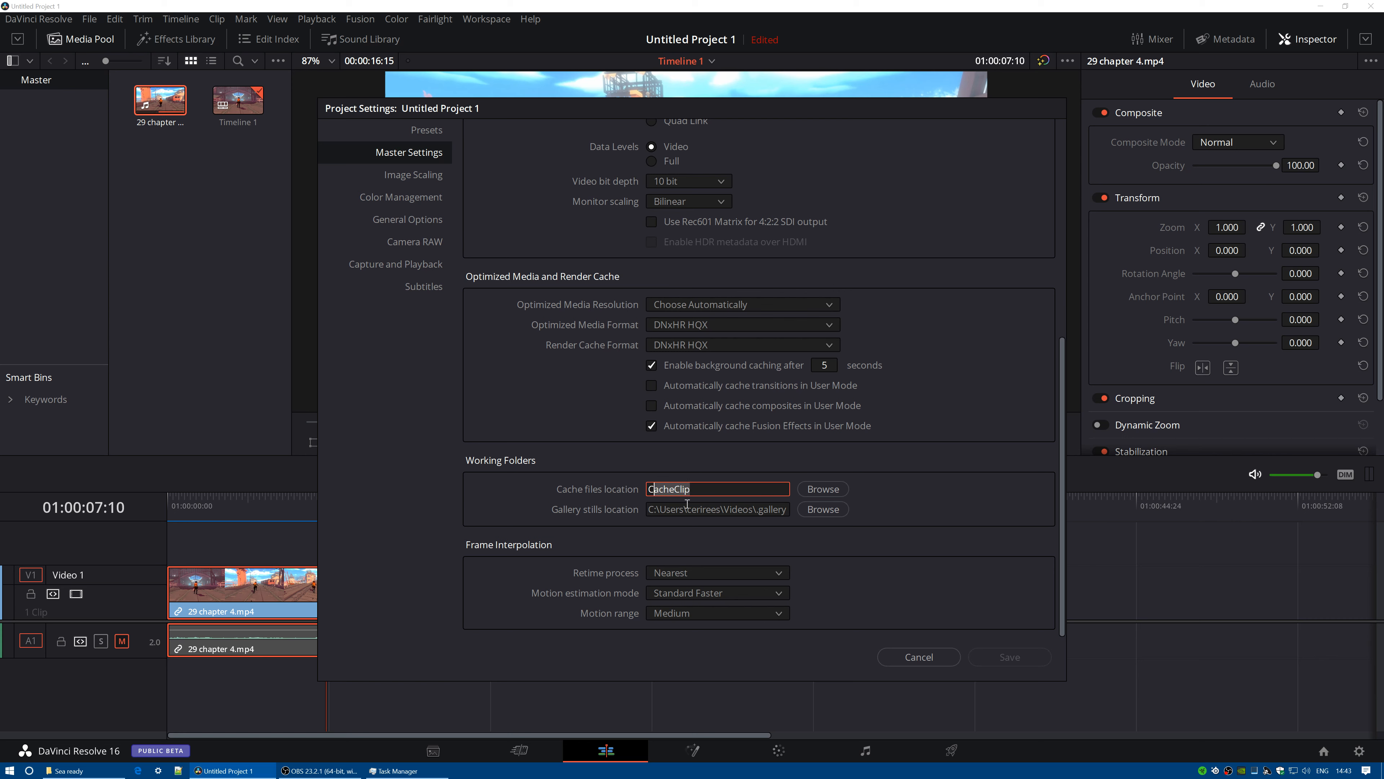
pyautogui.click(743, 510)
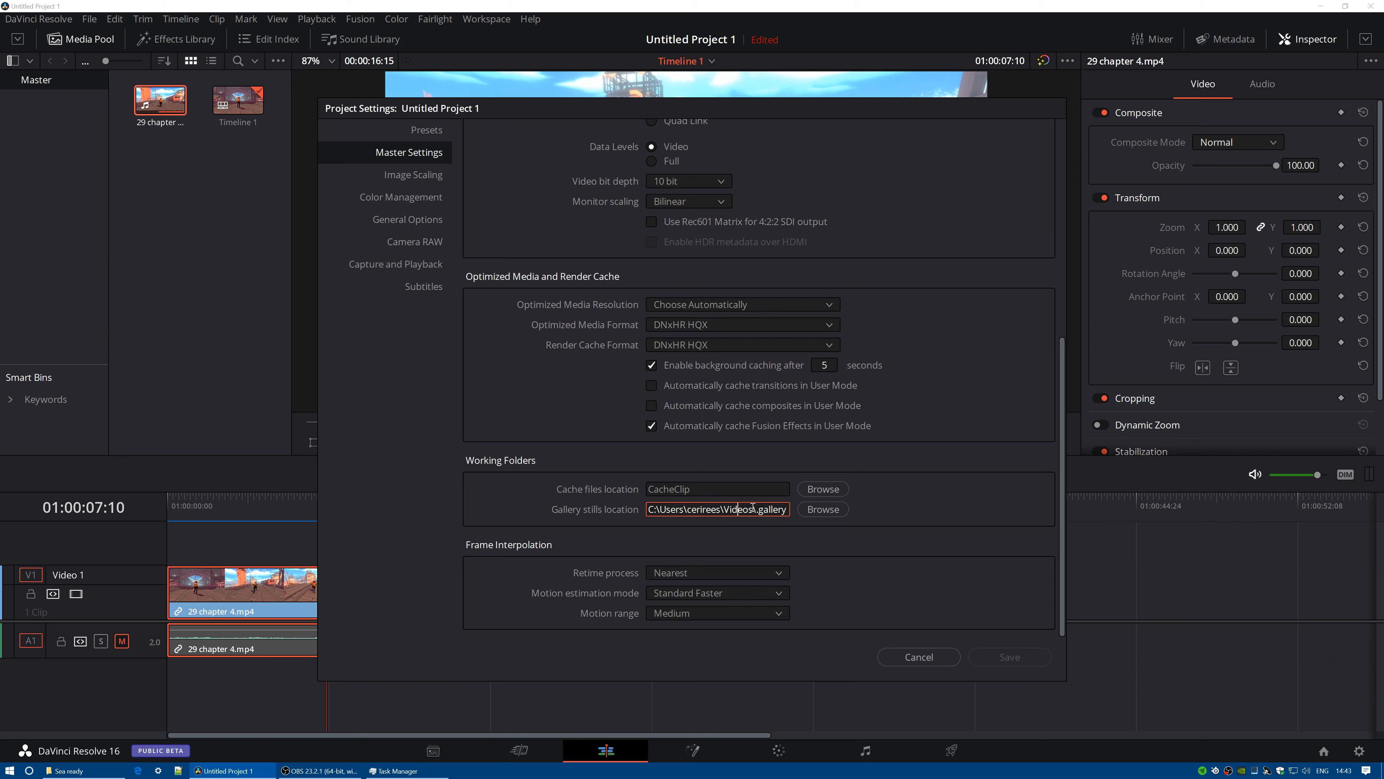
pyautogui.click(753, 511)
# - In File Explorer, open the Videos folder and view the properties of the CacheClip folder to check its size
pyautogui.click(82, 770)
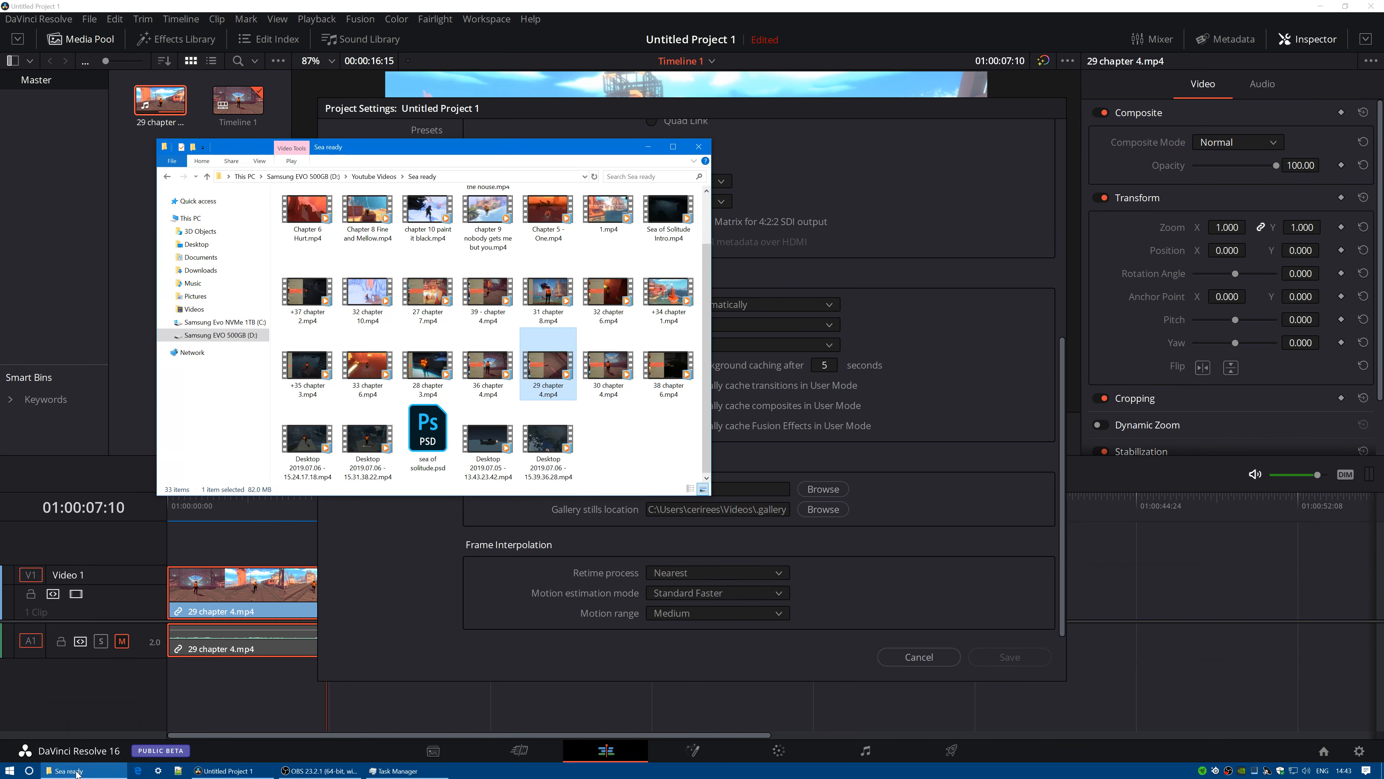
pyautogui.click(222, 323)
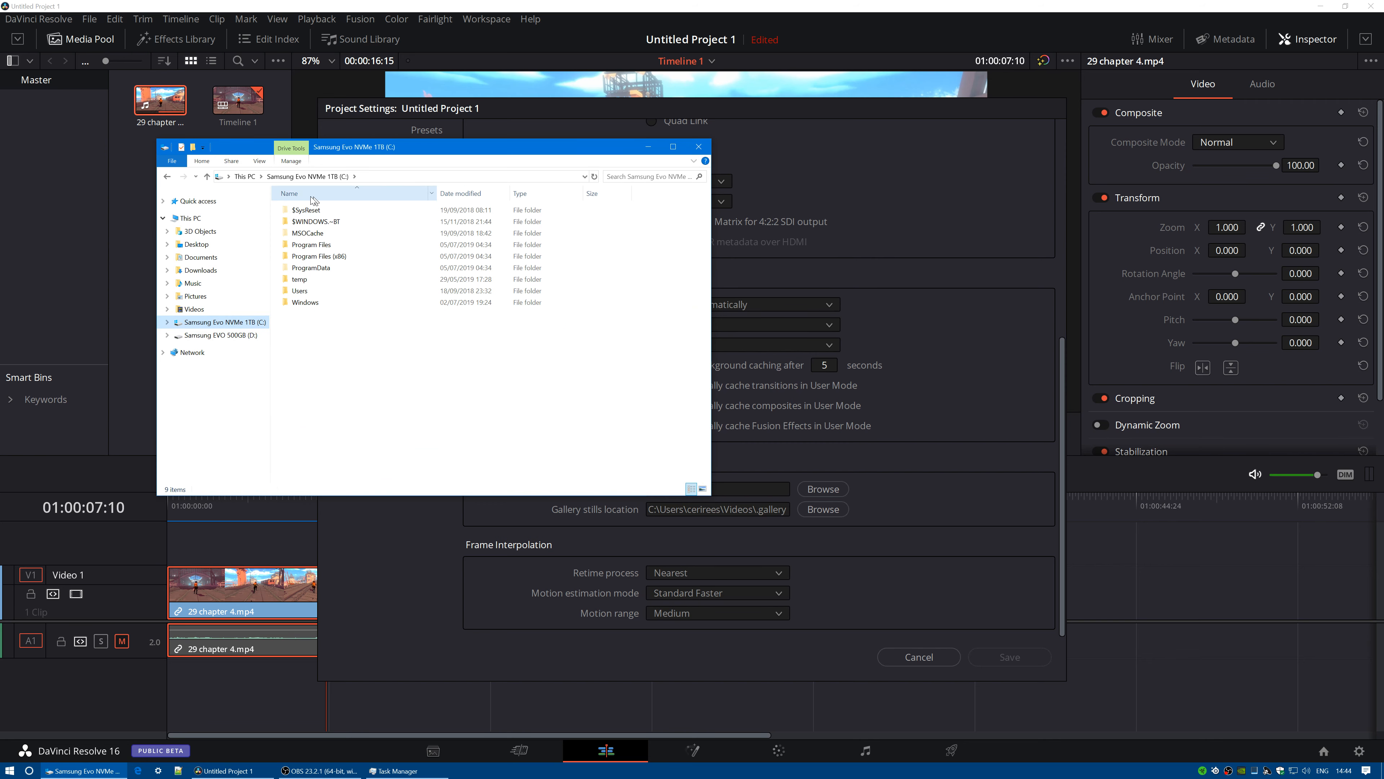
pyautogui.click(194, 309)
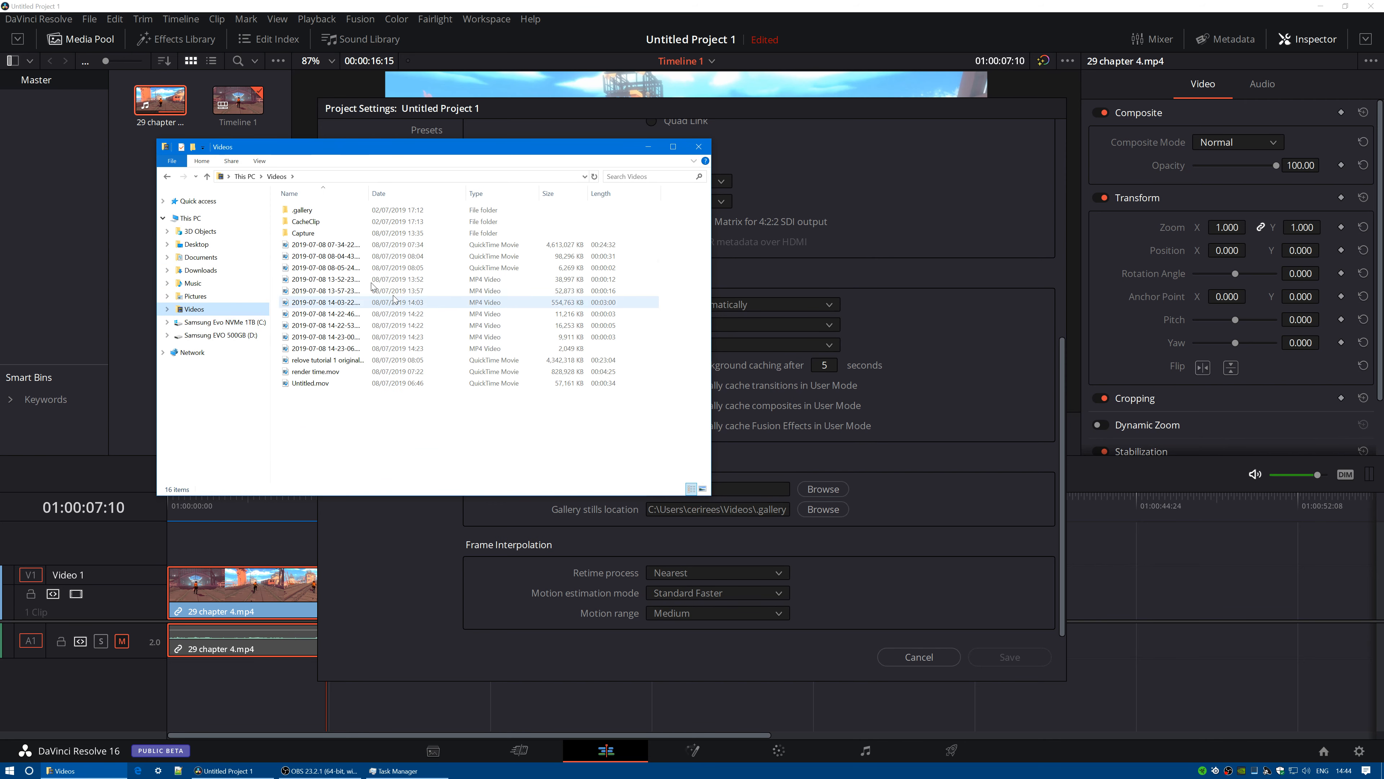
pyautogui.click(307, 224)
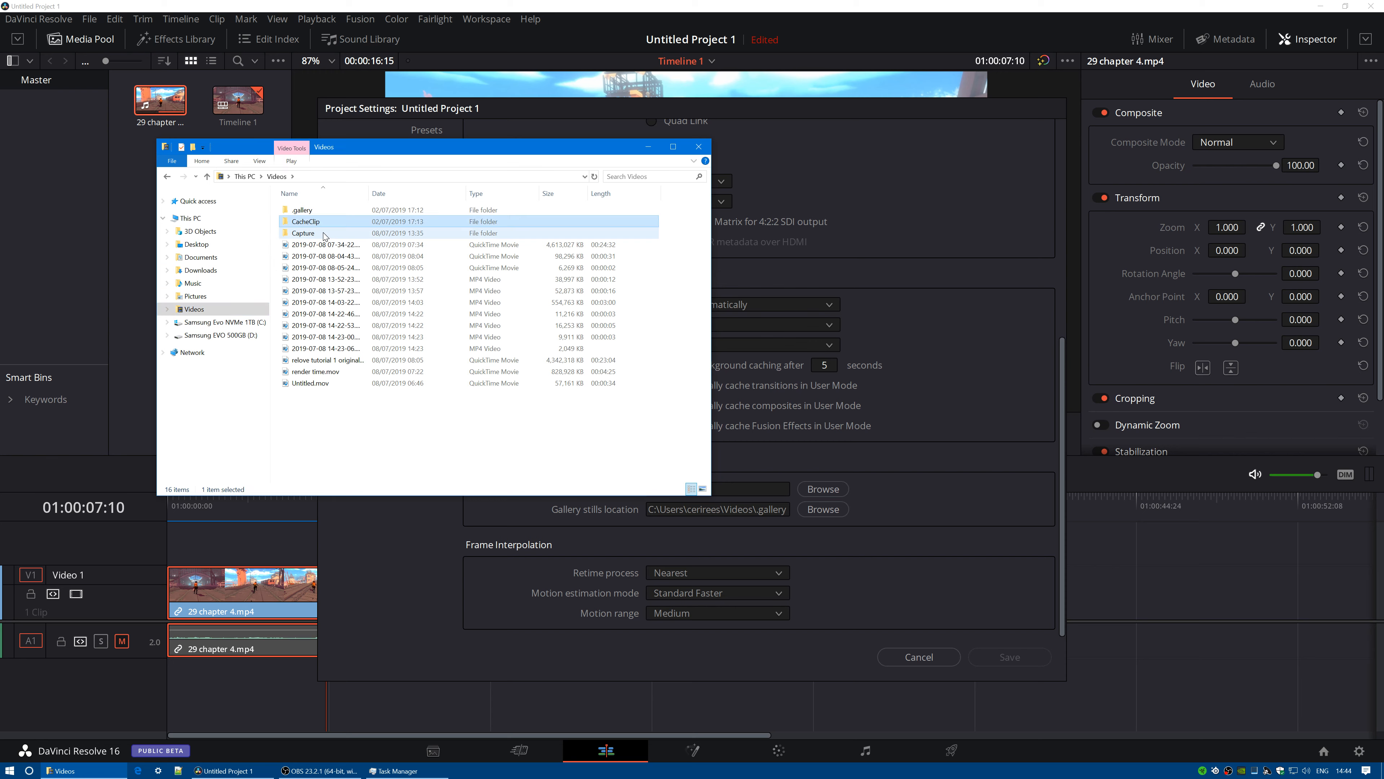
pyautogui.rightClick(320, 224)
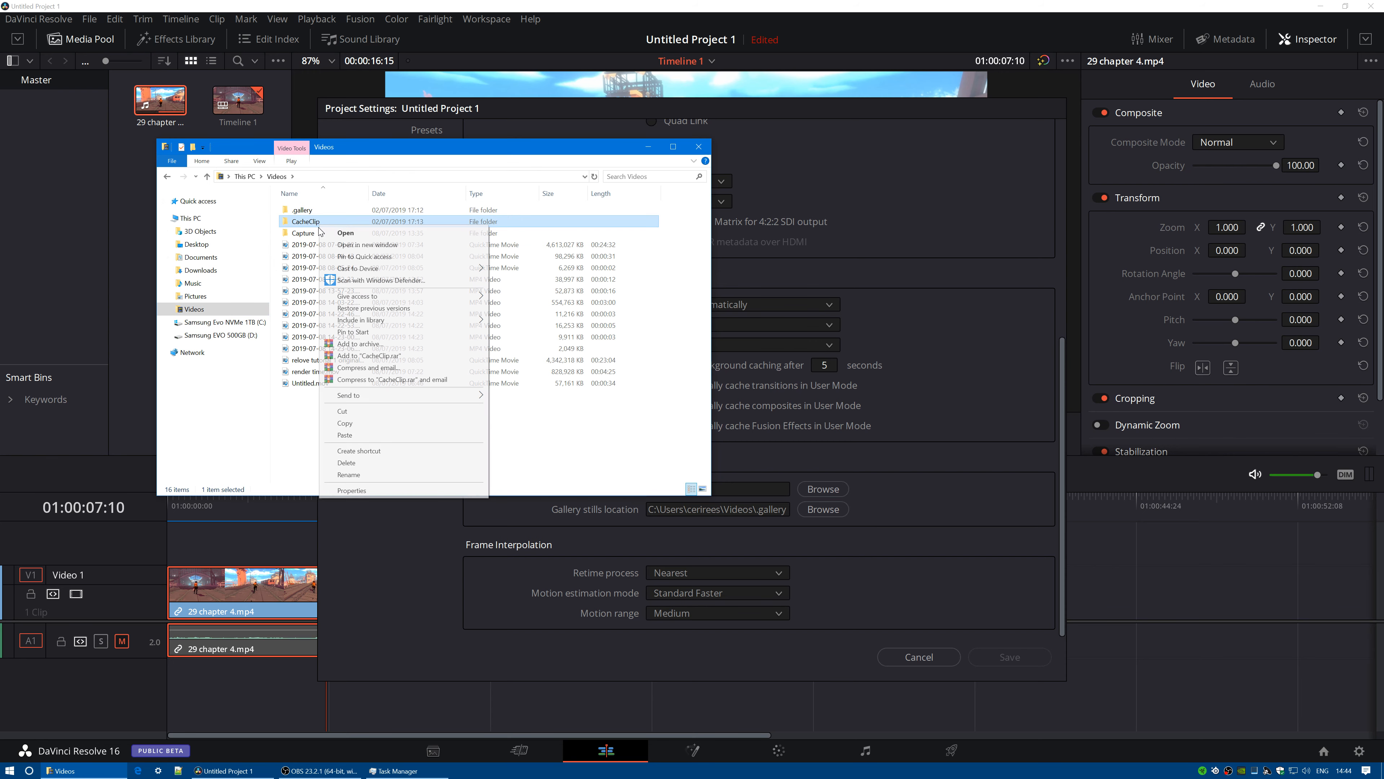
pyautogui.click(364, 491)
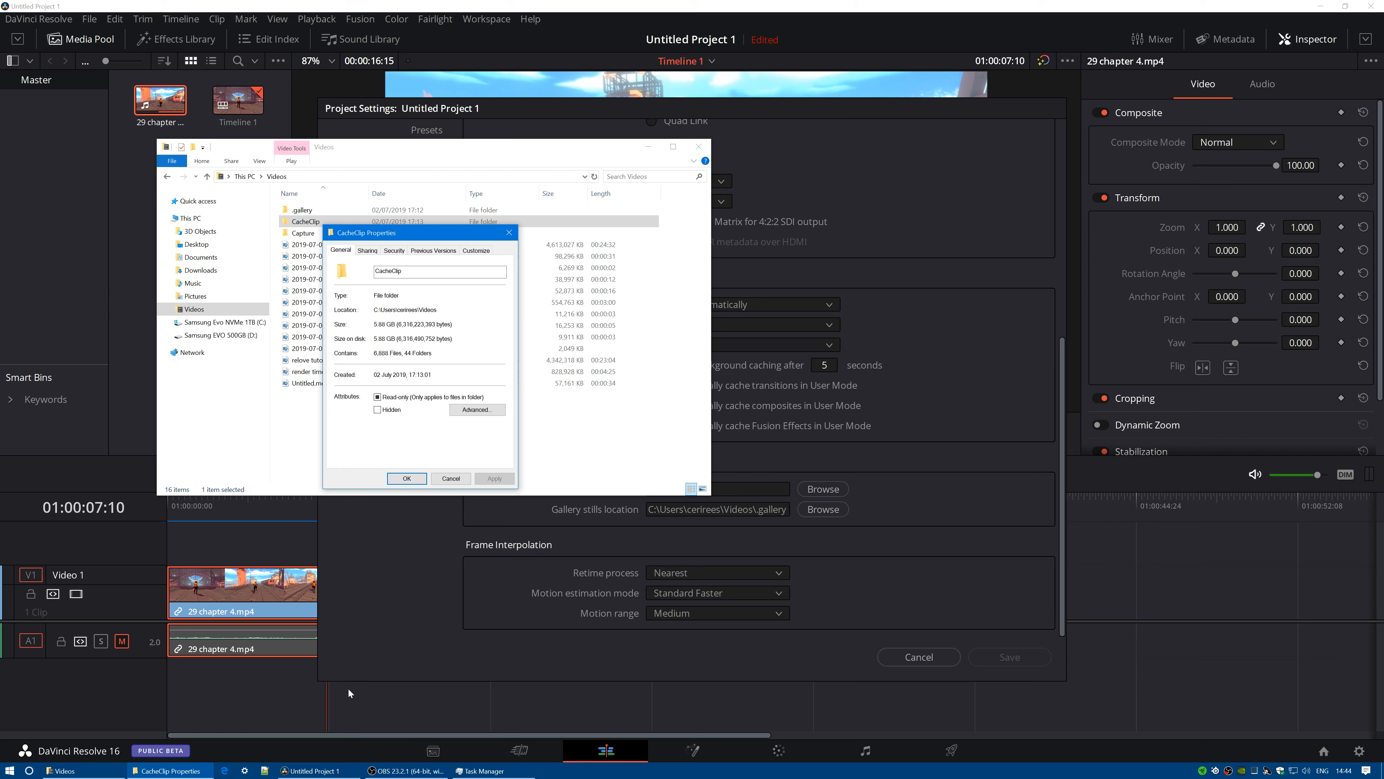
# - Return to the Project Settings in DaVinci Resolve, review the available render cache formats, and close the settings without saving
pyautogui.click(411, 655)
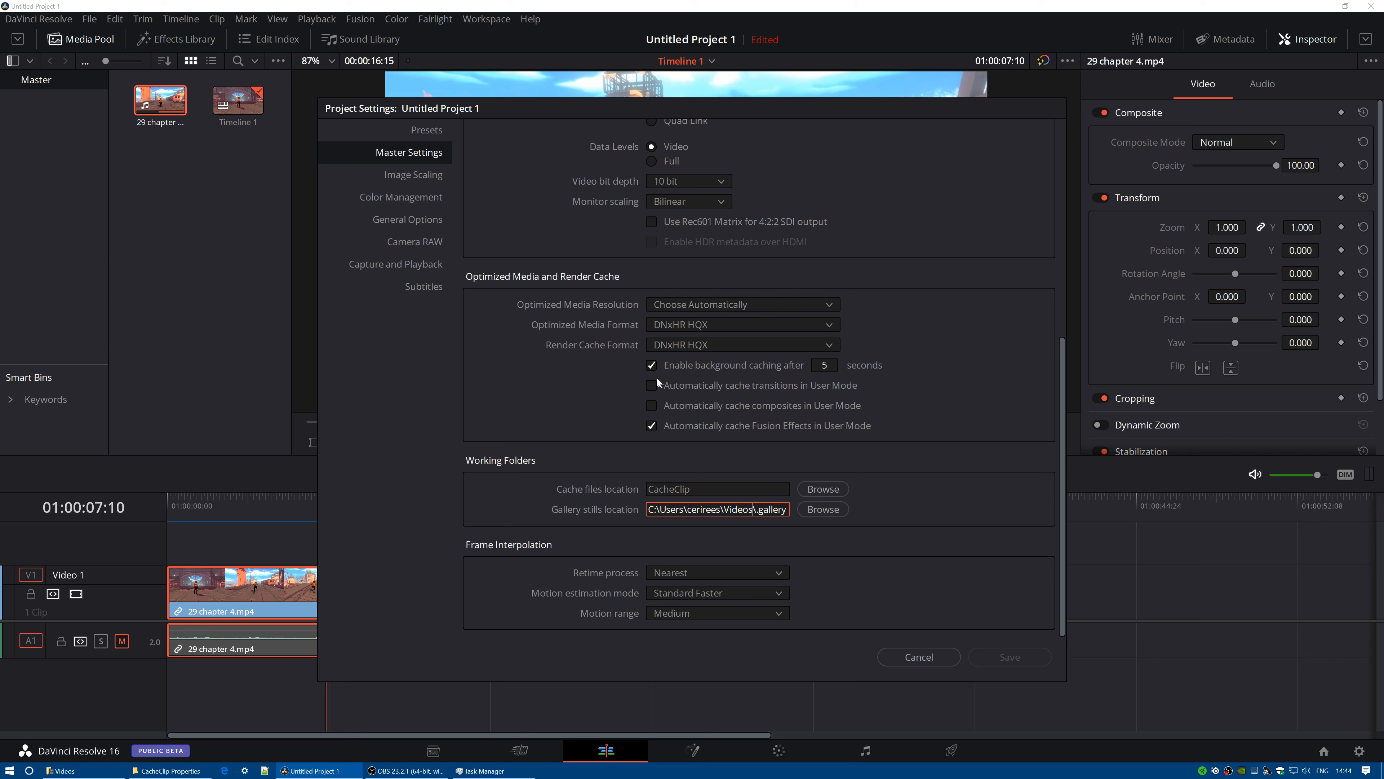
pyautogui.click(739, 349)
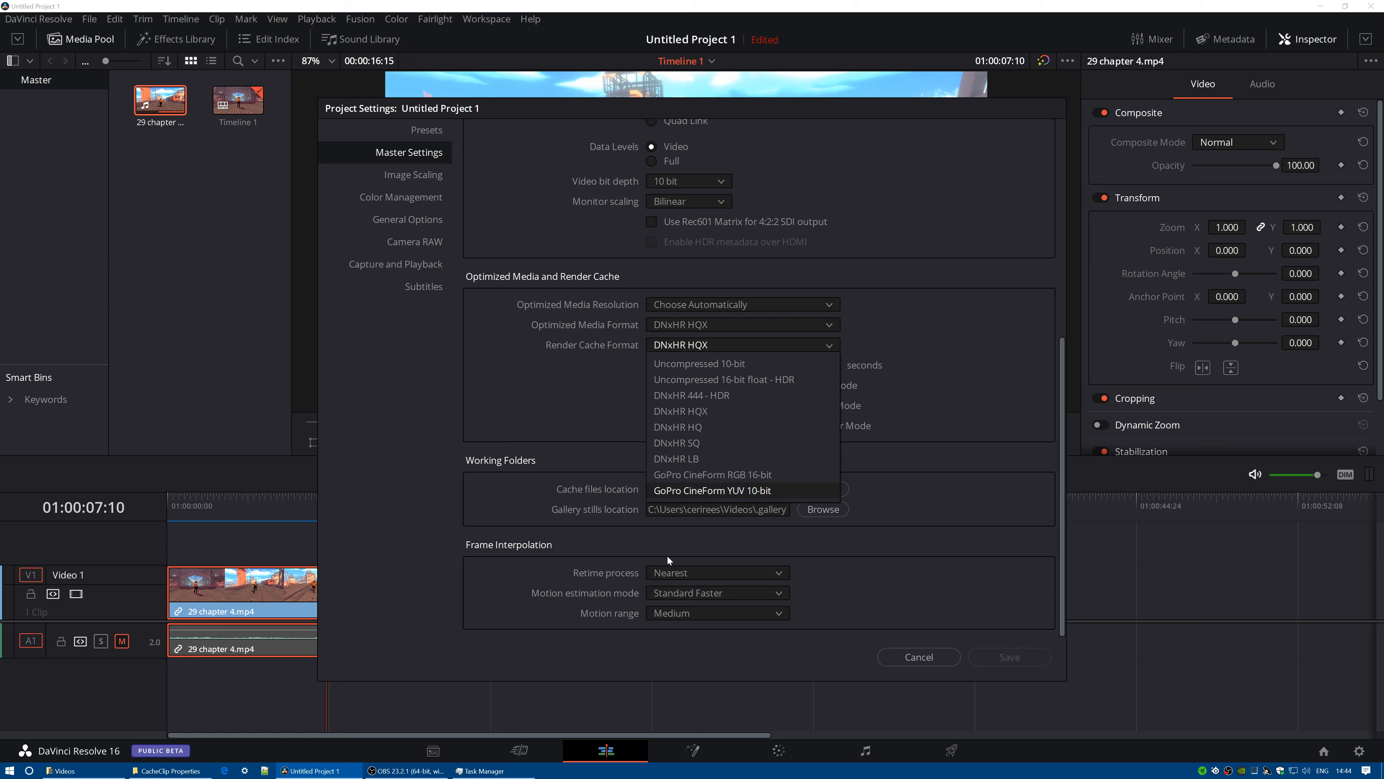
pyautogui.click(521, 415)
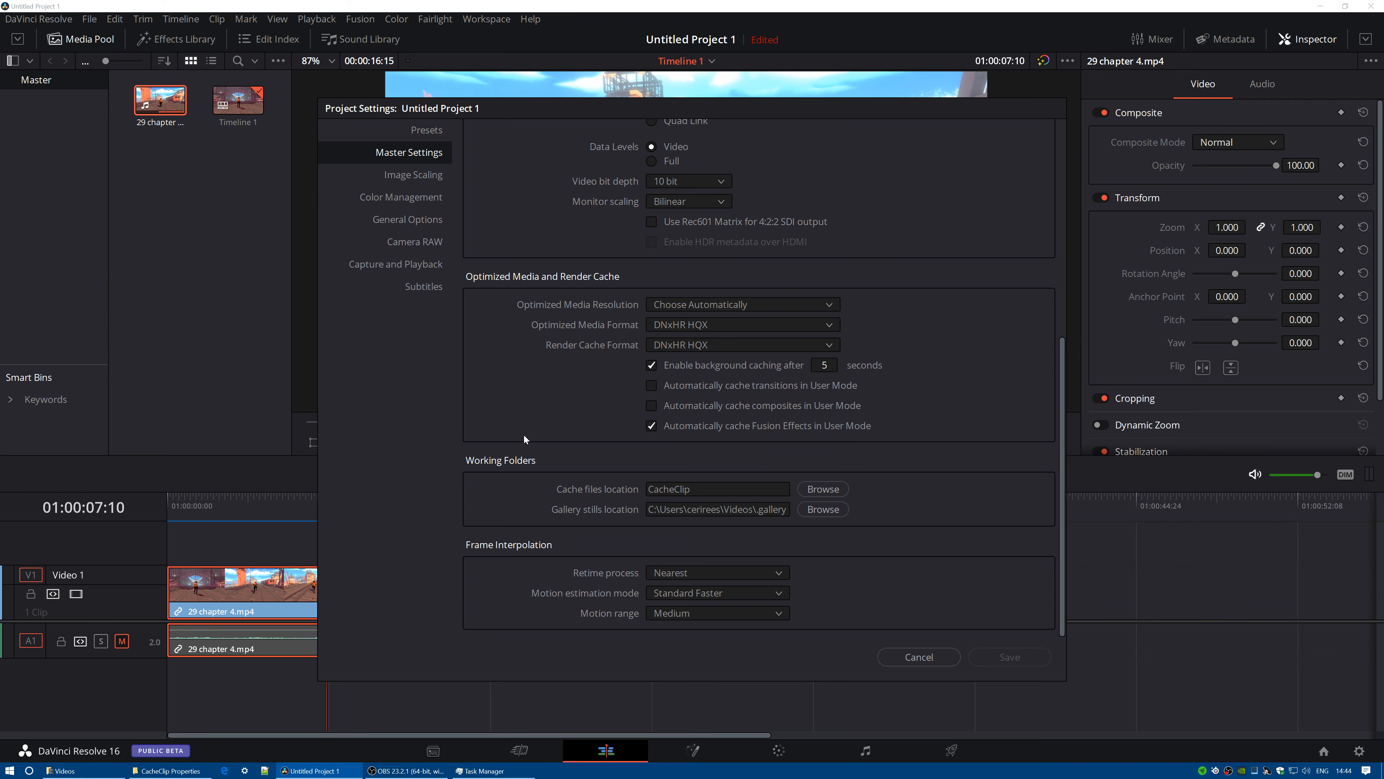
pyautogui.click(927, 660)
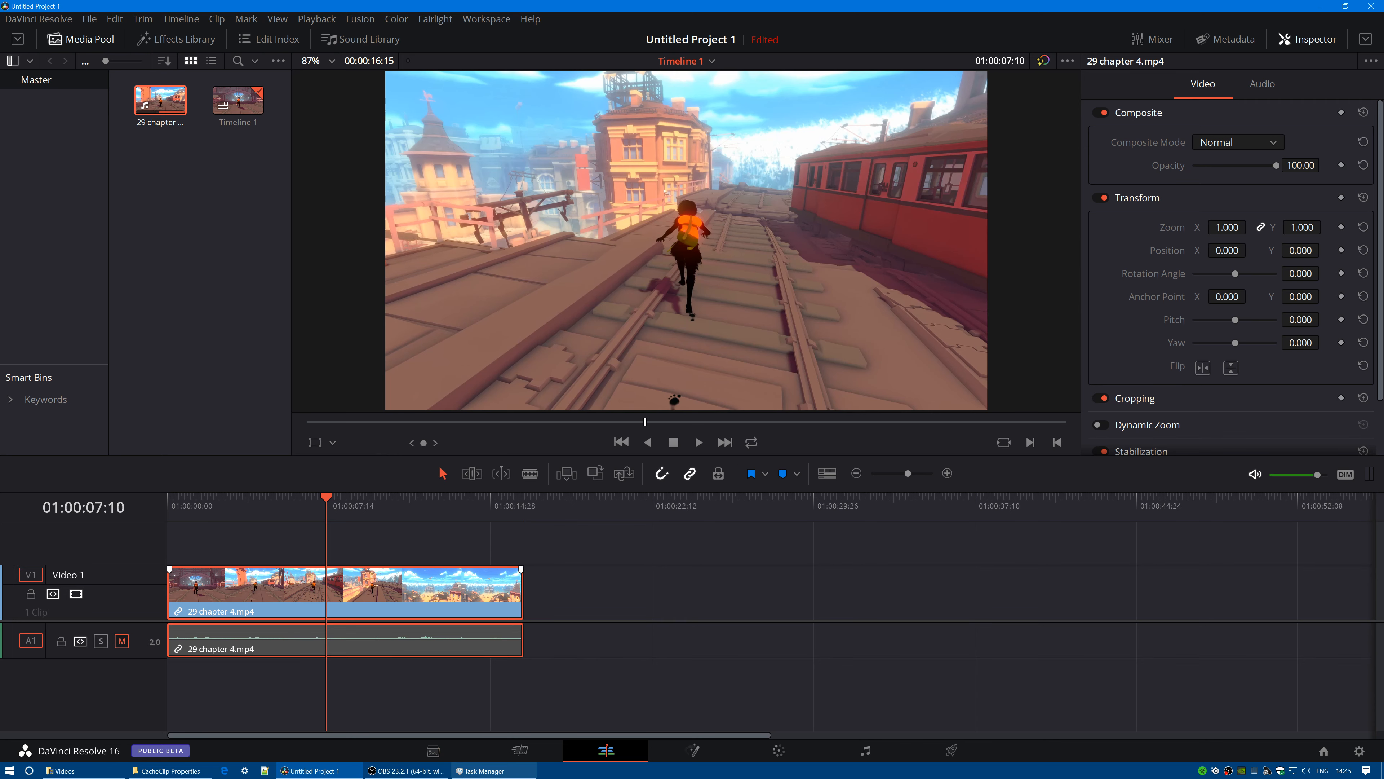
# - Check CPU usage in Task Manager, then play the cached clip from 01:00:10:19 and again from the timeline start
pyautogui.click(473, 770)
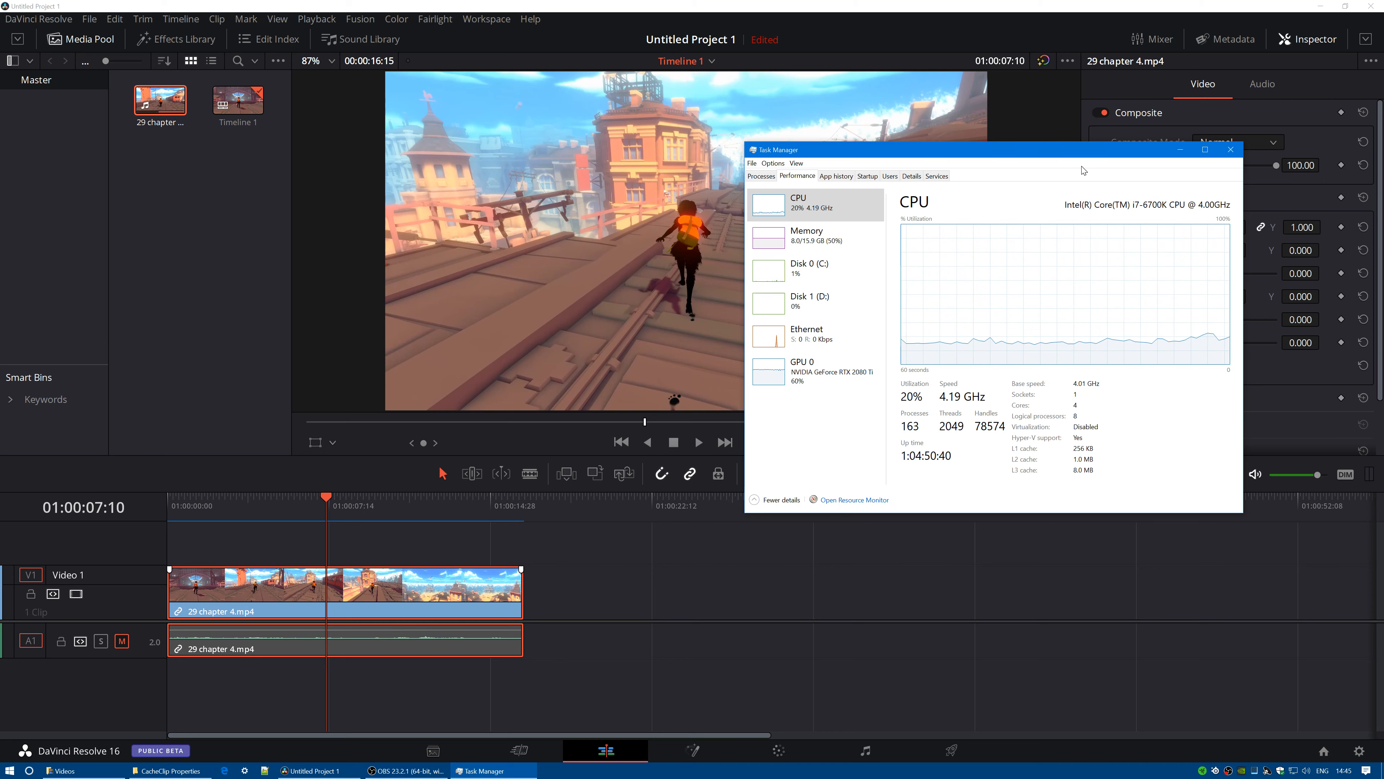
pyautogui.click(628, 599)
pyautogui.moveTo(327, 499); pyautogui.dragTo(396, 515)
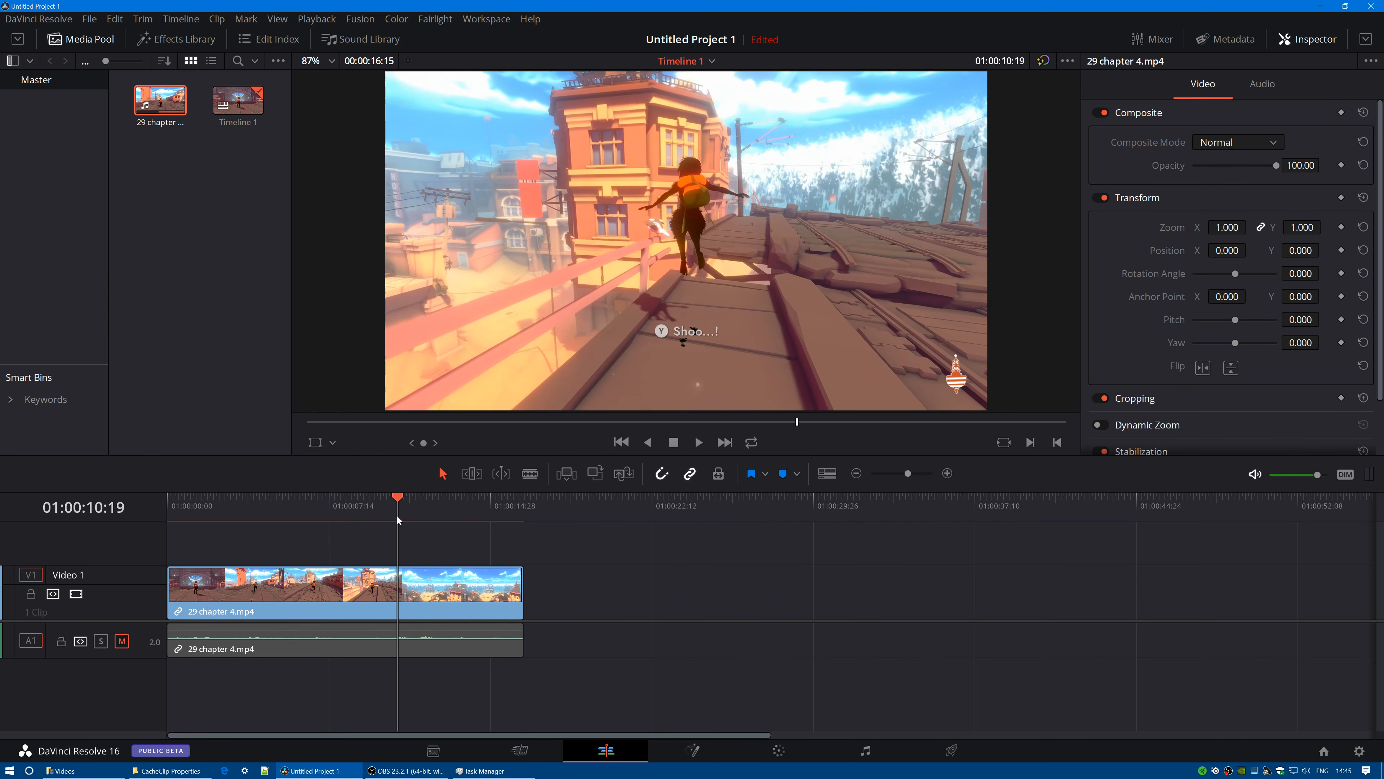
pyautogui.click(699, 442)
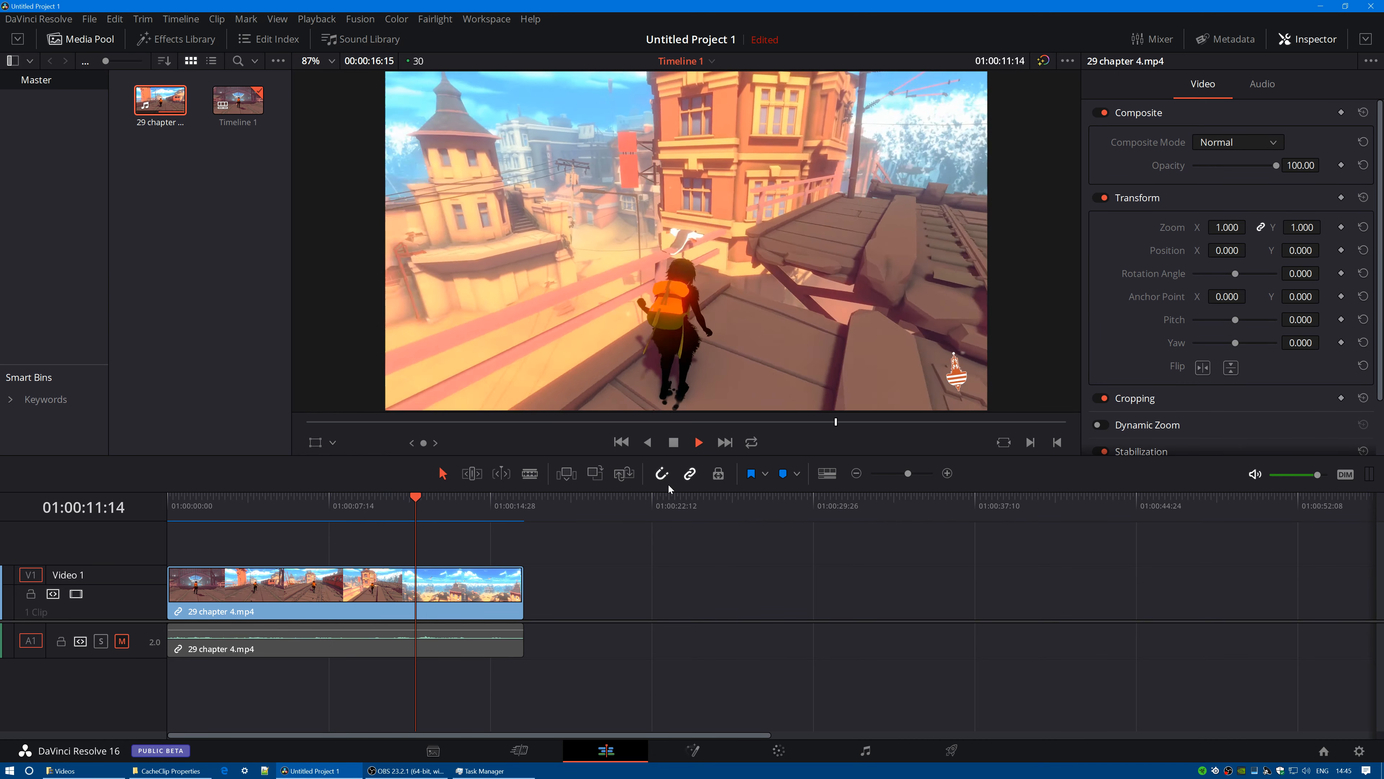
pyautogui.click(627, 442)
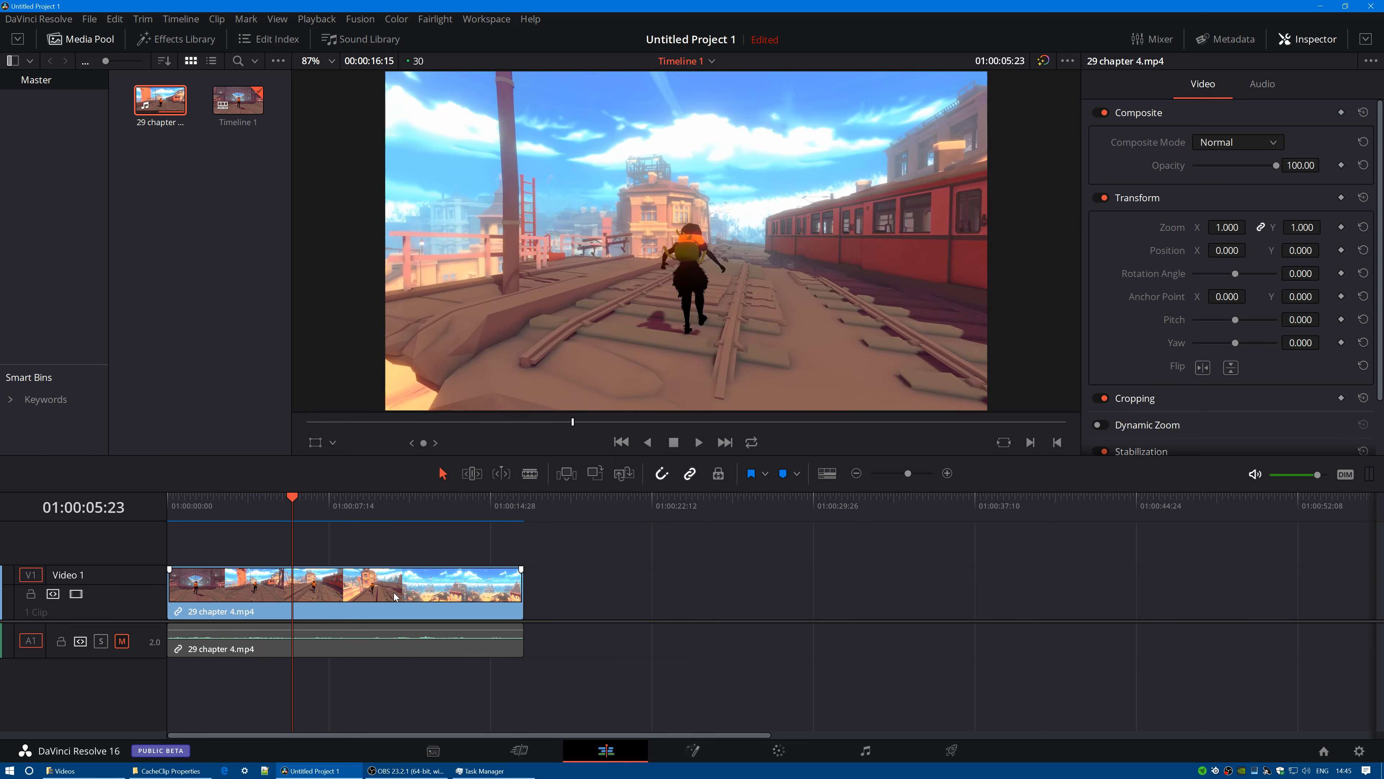
pyautogui.click(674, 443)
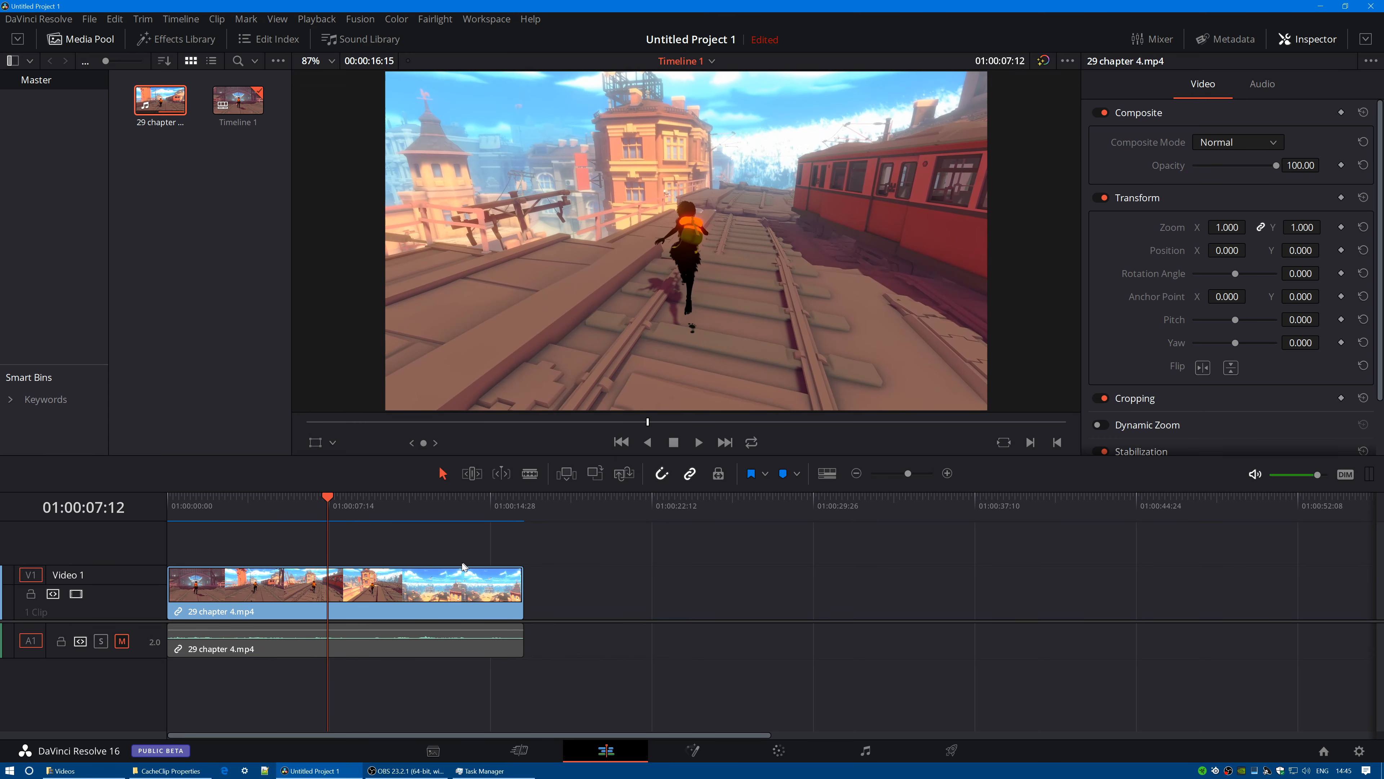
# - Split the linked video and audio clip at 01:00:15:18, close to its end, with snapping turned off
pyautogui.click(388, 510)
pyautogui.moveTo(396, 514); pyautogui.dragTo(502, 502)
pyautogui.click(948, 473)
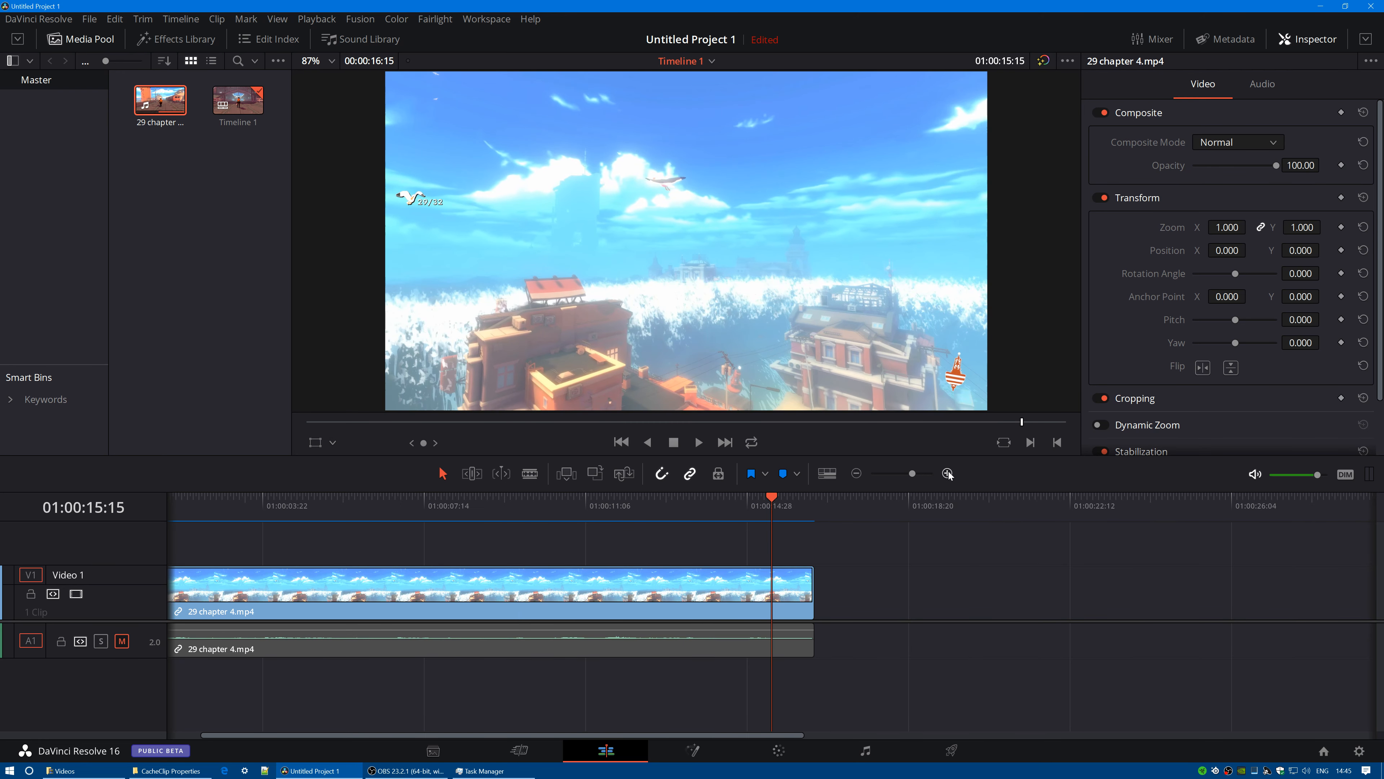
pyautogui.click(948, 473)
pyautogui.moveTo(772, 501)
pyautogui.mouseDown()
pyautogui.moveTo(860, 518)
pyautogui.moveTo(781, 518)
pyautogui.mouseUp()
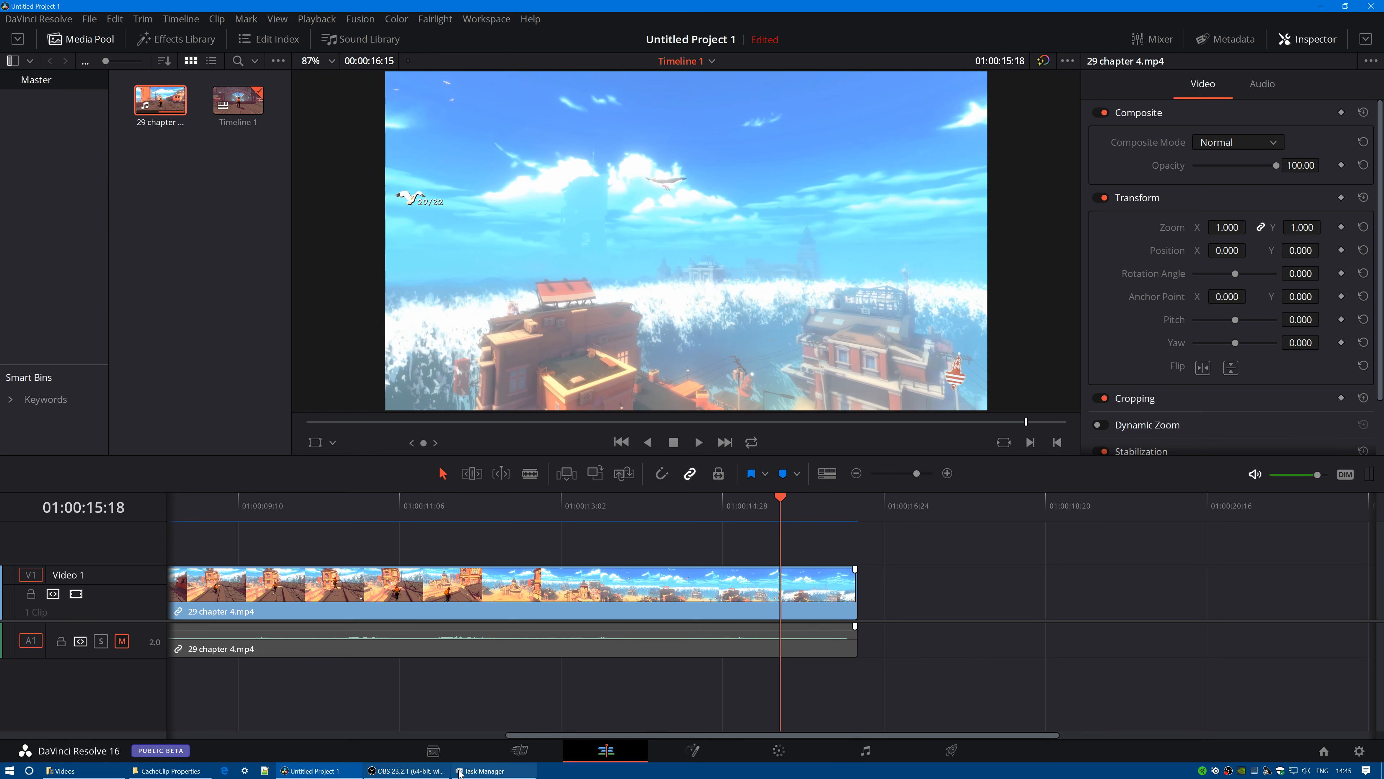
pyautogui.hotkey('ctrl', 'b')
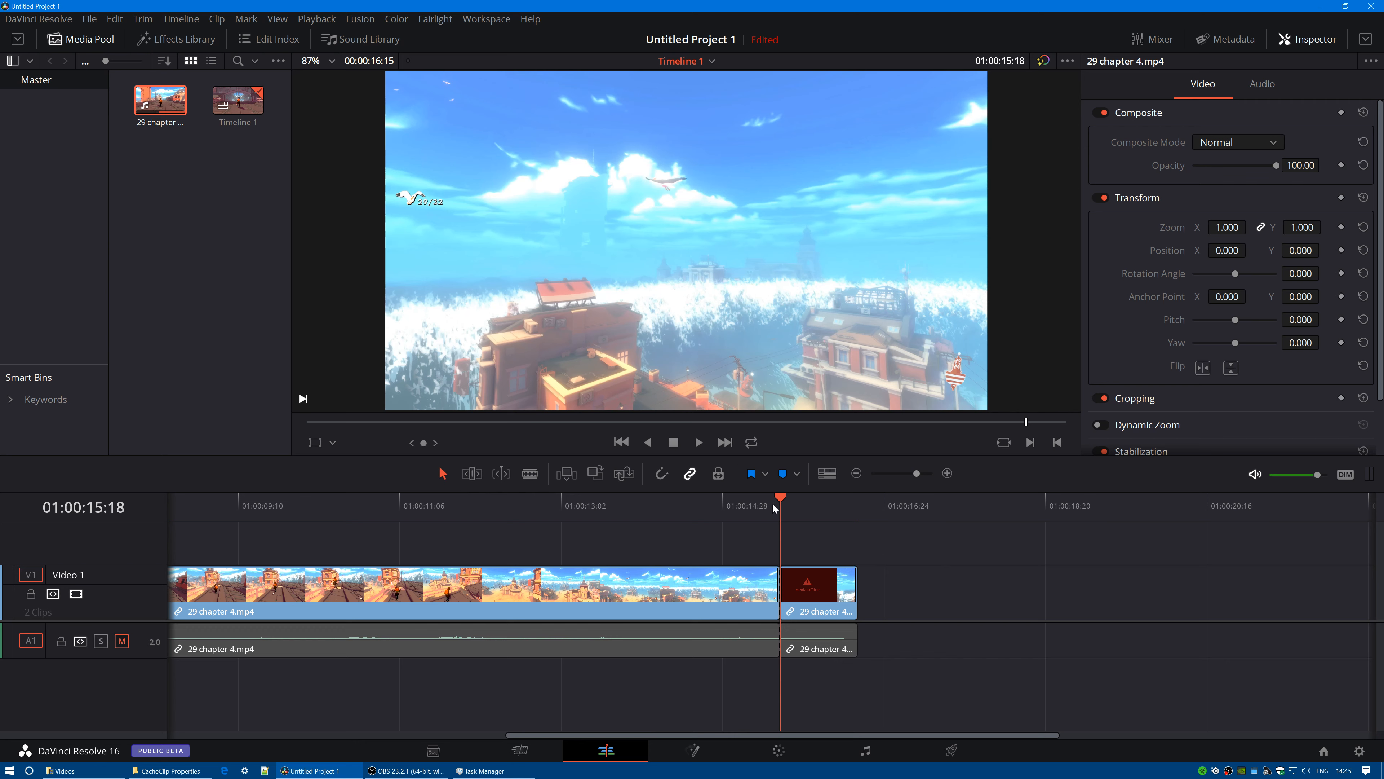
# - Delete the short linked section after the end split and return the playhead to 01:00:00:00
pyautogui.moveTo(779, 497); pyautogui.dragTo(749, 500)
pyautogui.click(815, 610)
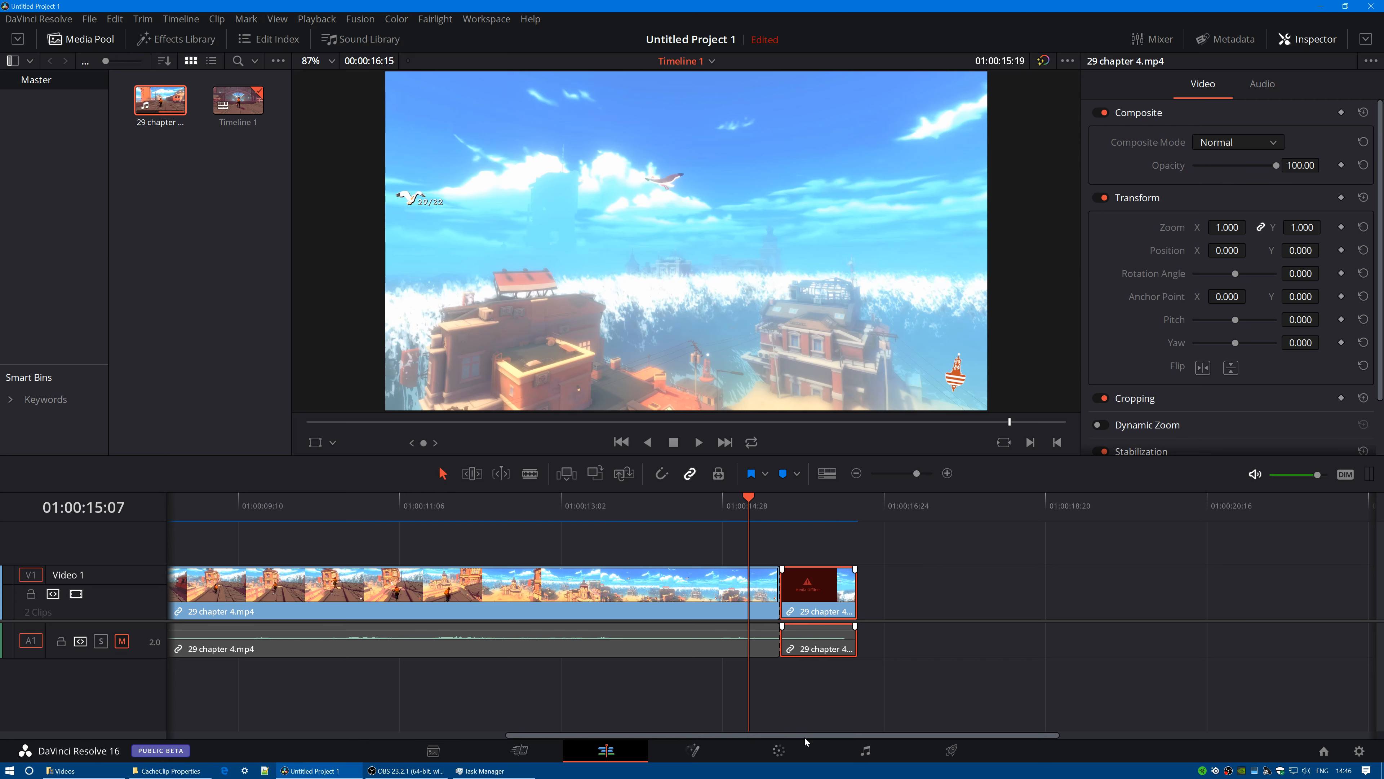
pyautogui.press('Delete')
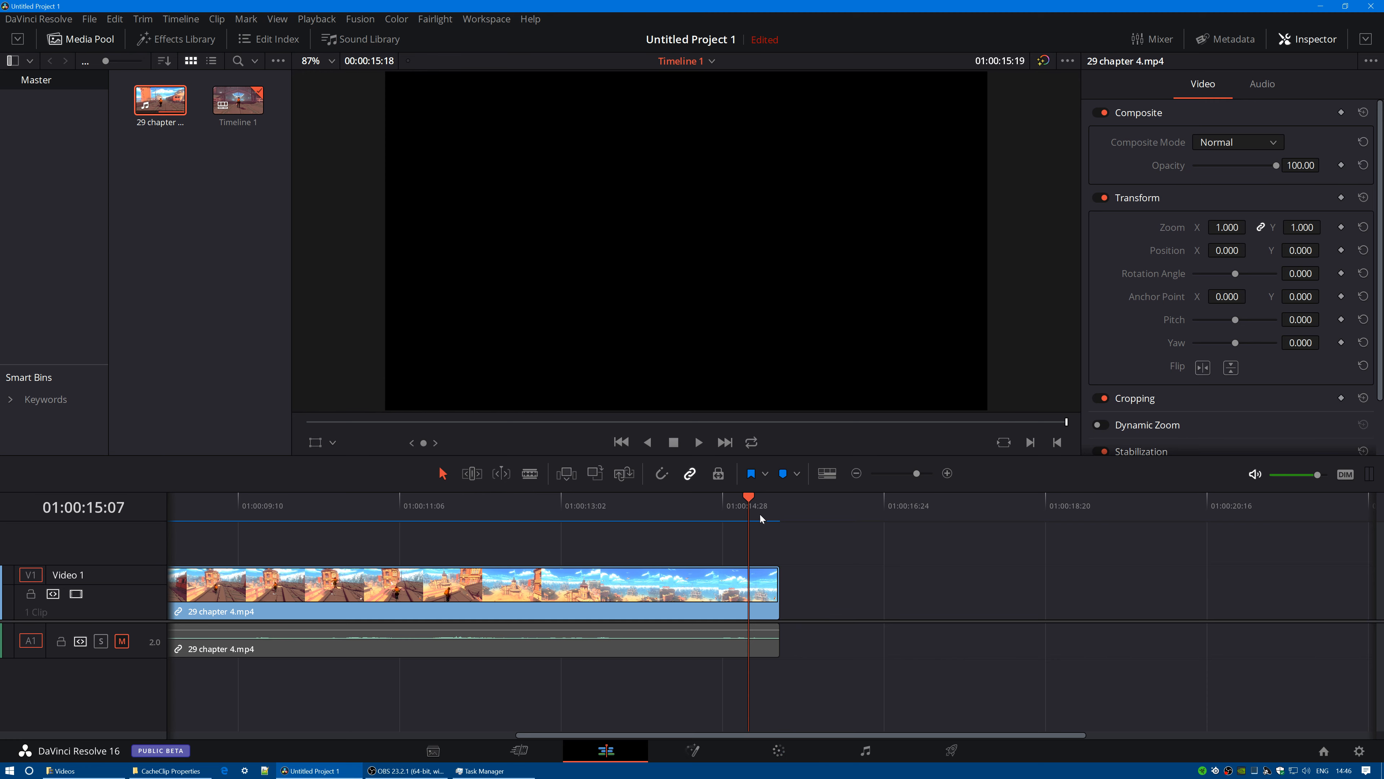
pyautogui.moveTo(748, 499); pyautogui.dragTo(164, 550)
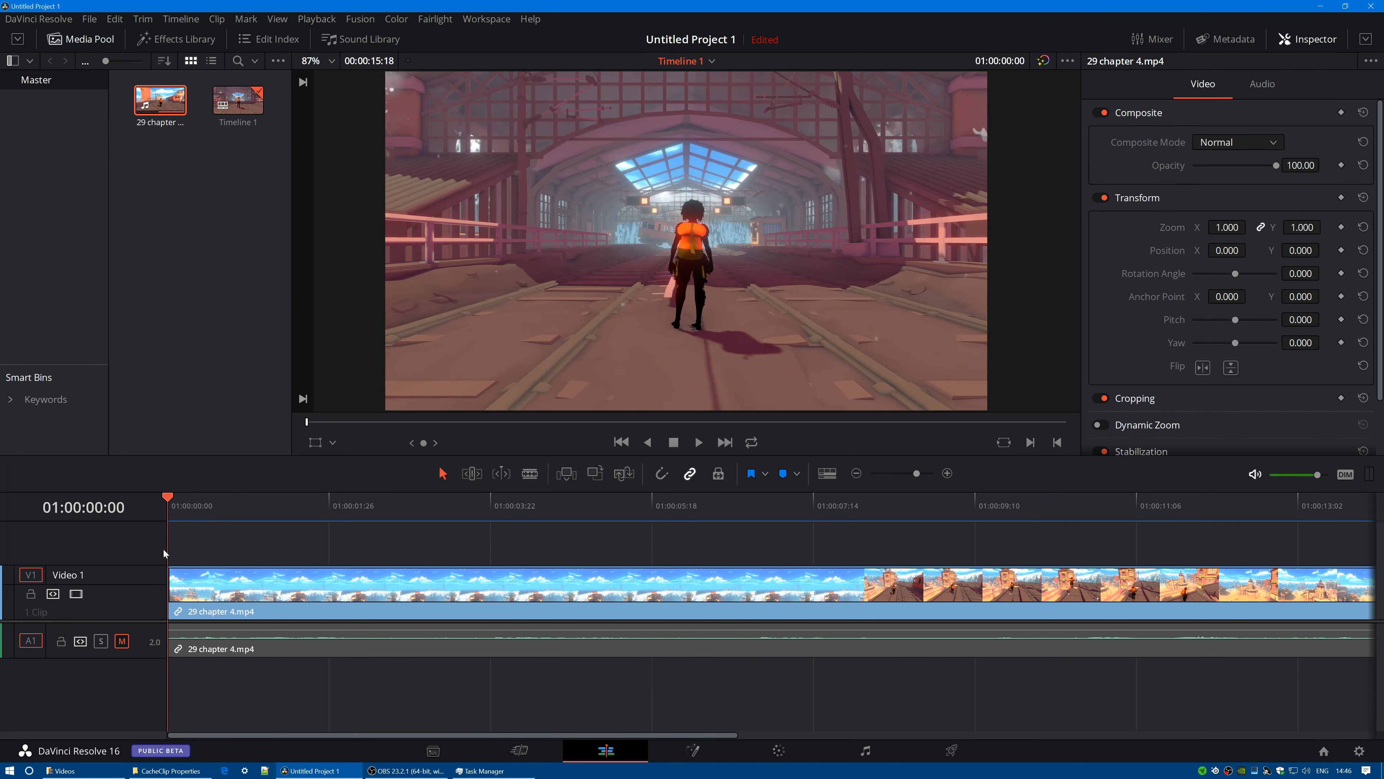
# - Zoom the timeline out and import 27 chapter 7.mp4 into the media pool from the Youtube Videos > Sea ready folder on drive D
pyautogui.click(408, 609)
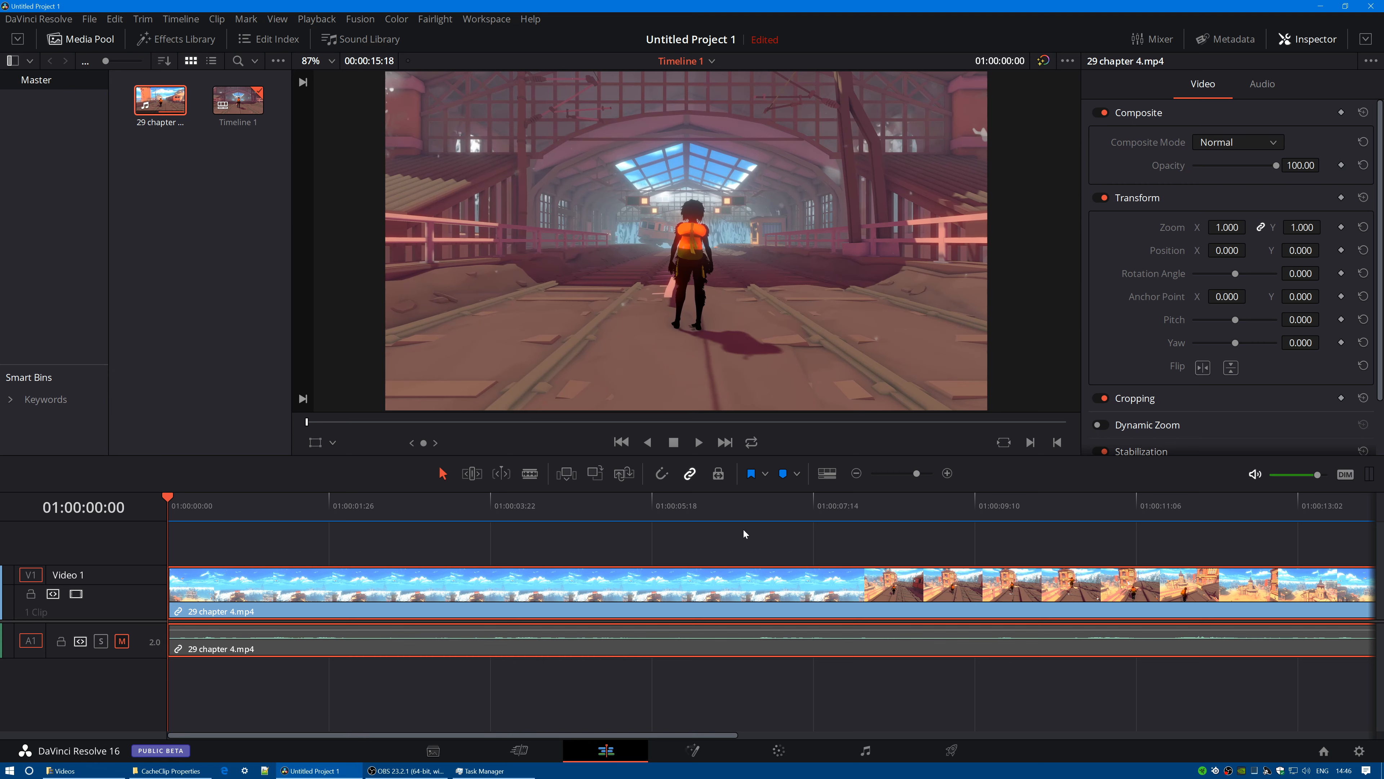
pyautogui.click(857, 474)
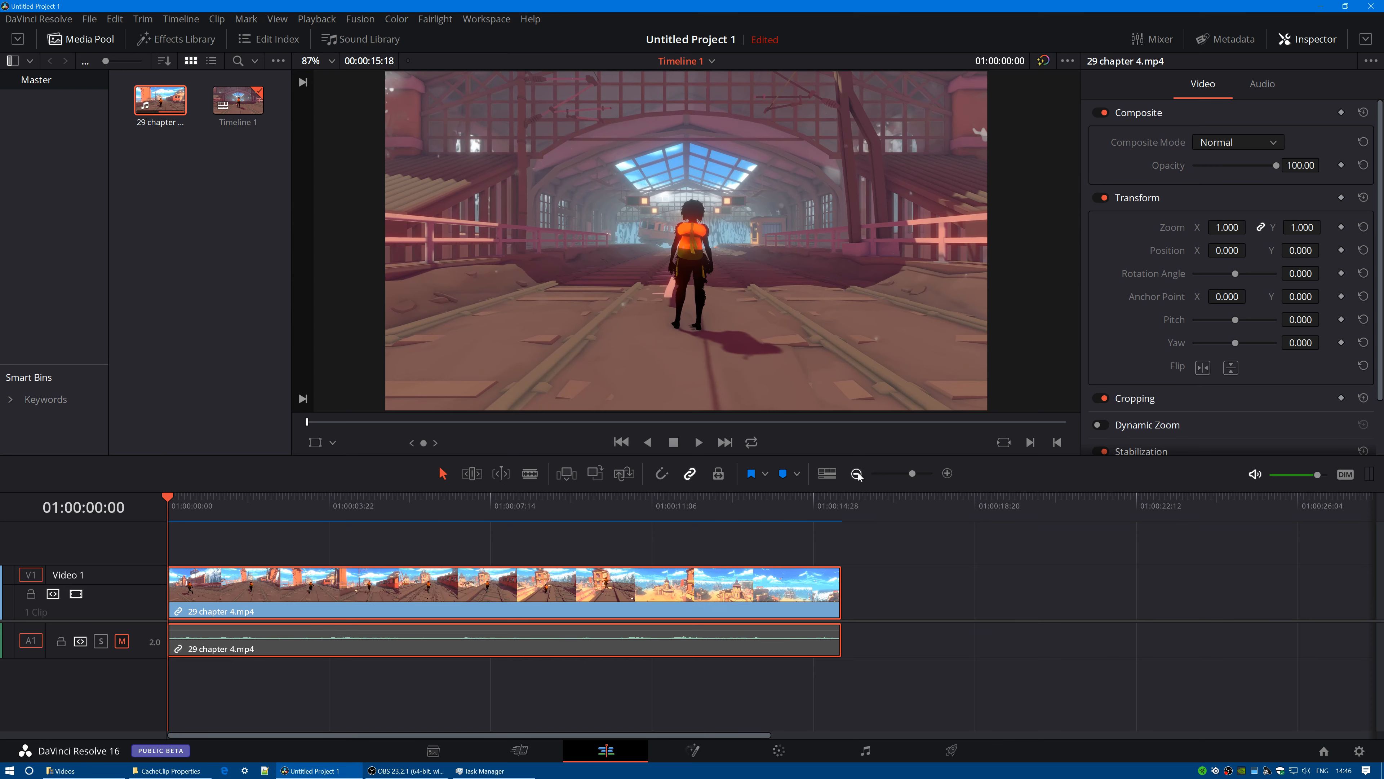
pyautogui.click(857, 474)
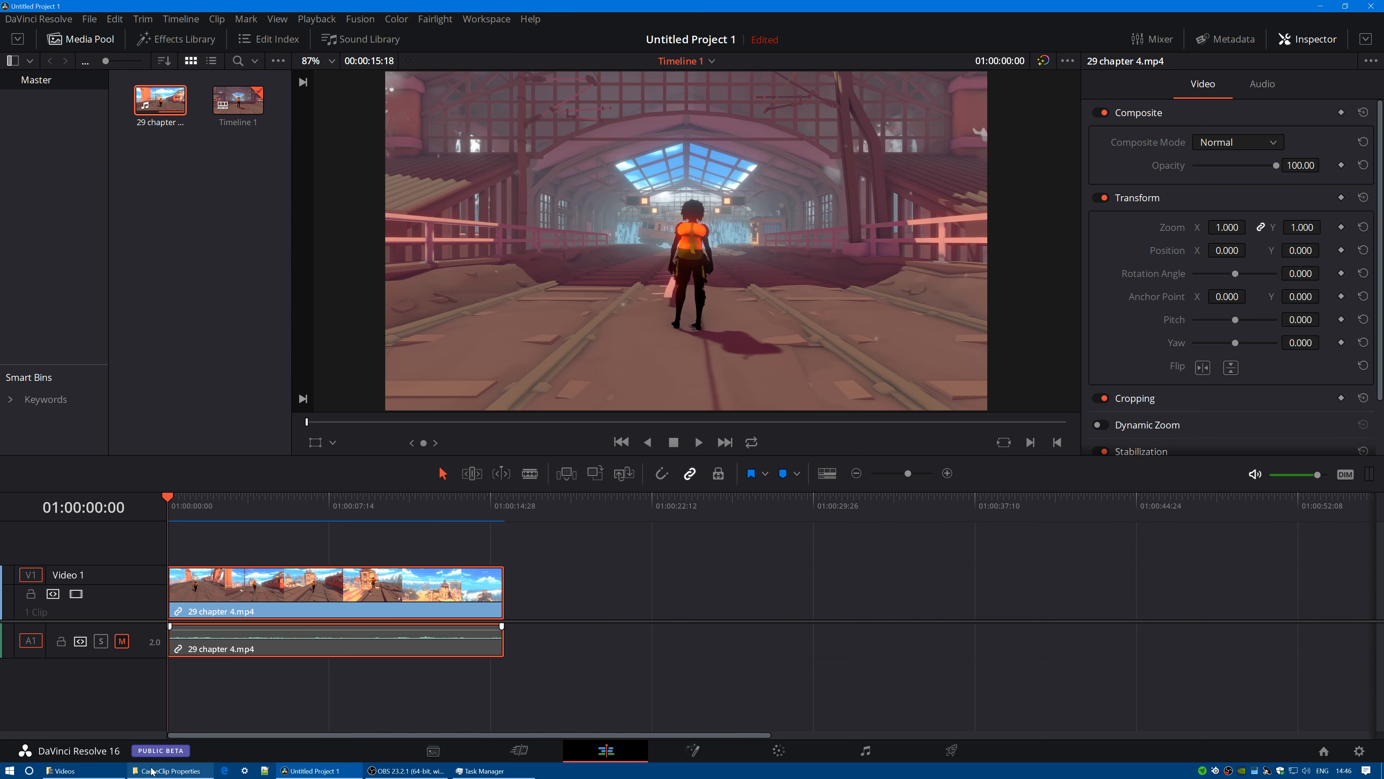
pyautogui.click(158, 770)
pyautogui.click(450, 479)
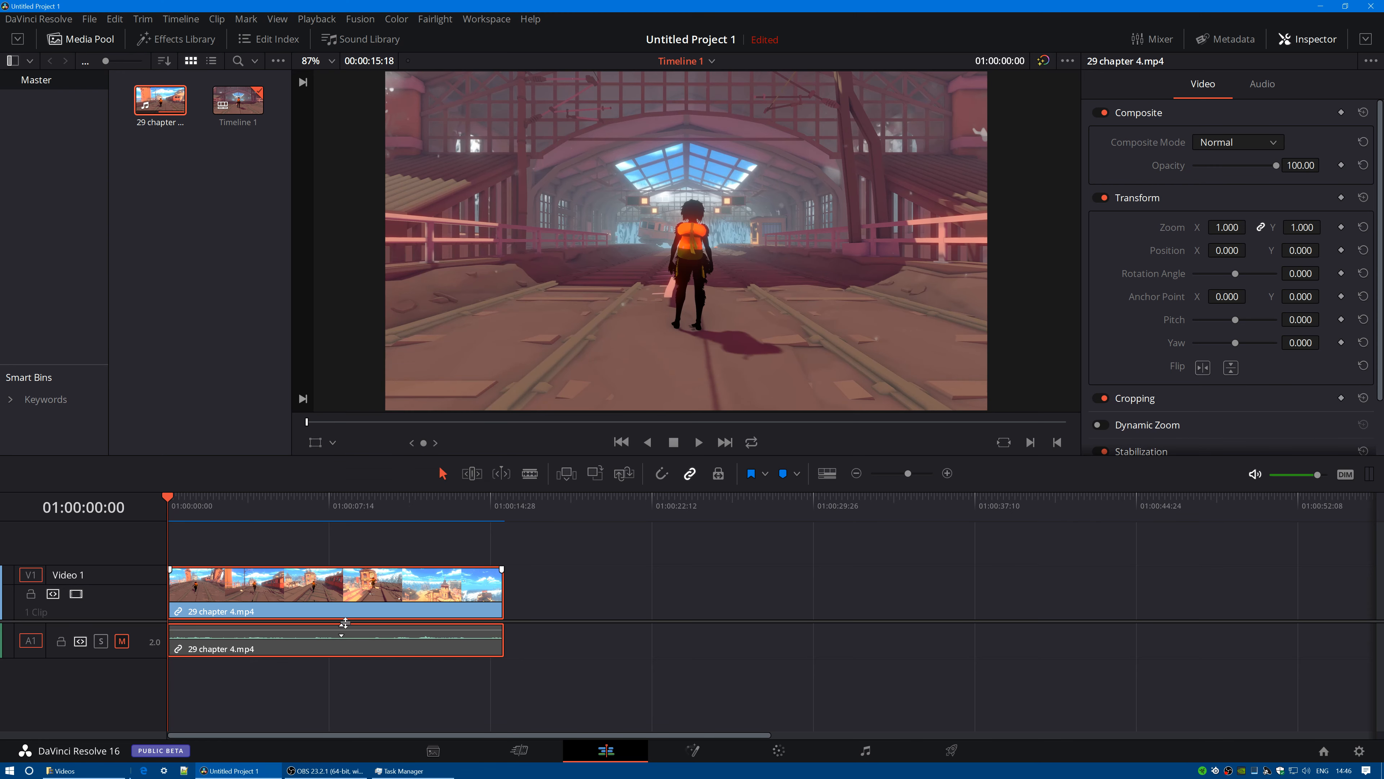
pyautogui.click(62, 770)
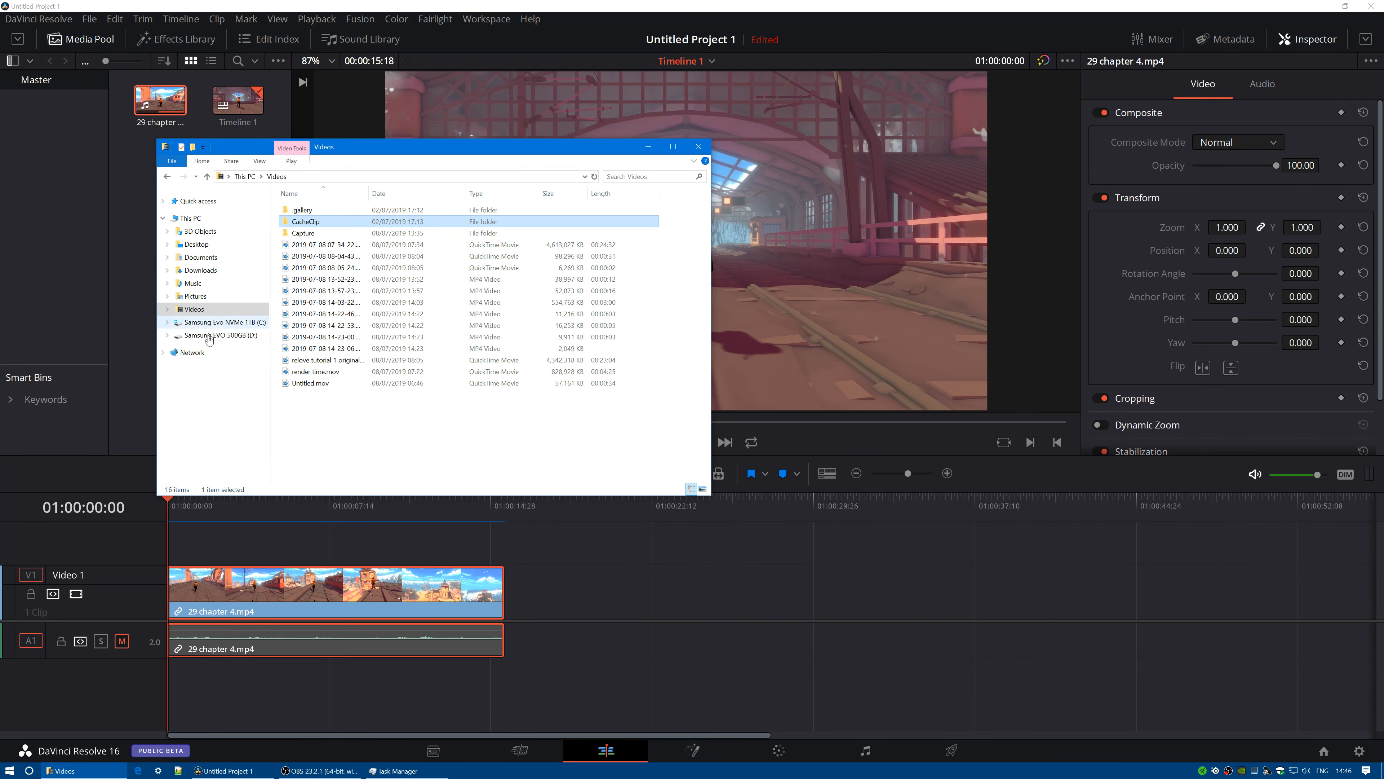
pyautogui.click(229, 336)
pyautogui.doubleClick(322, 233)
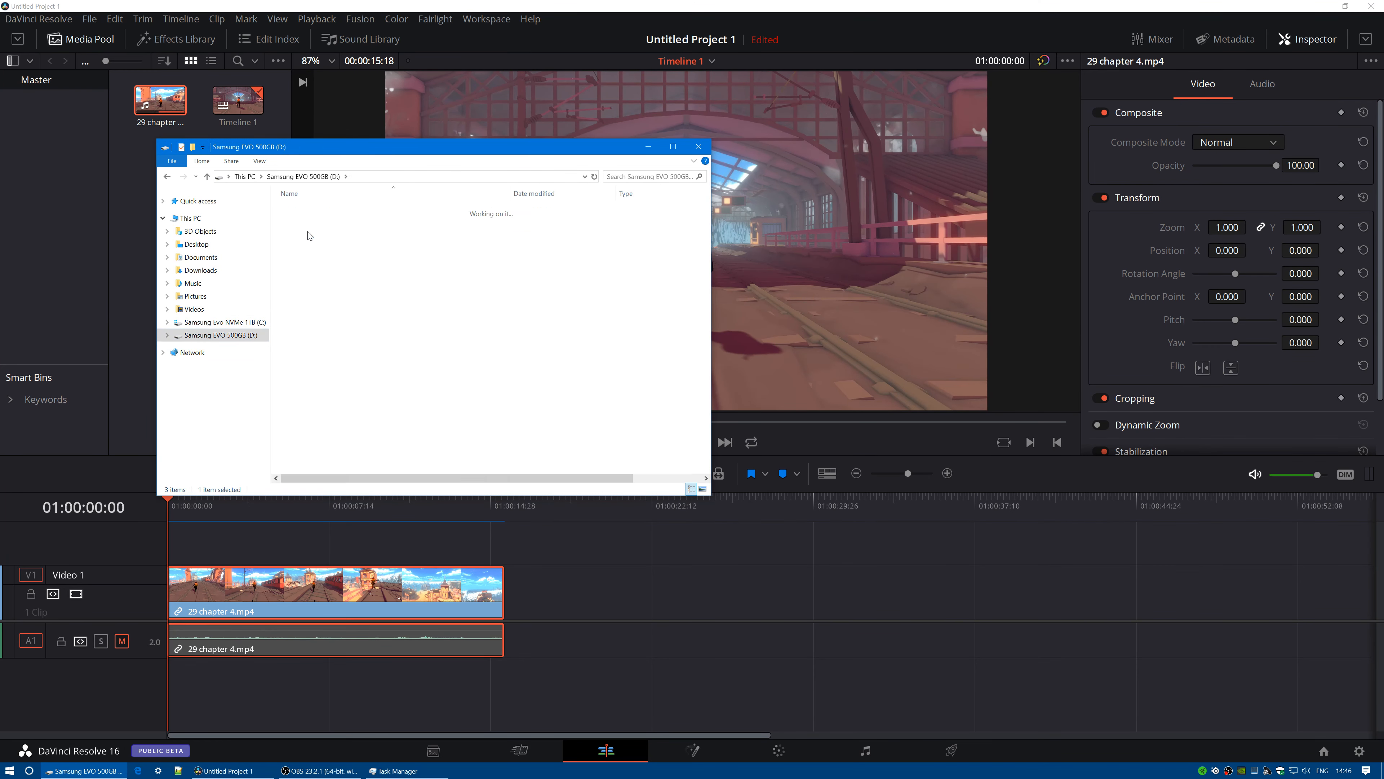
pyautogui.doubleClick(308, 209)
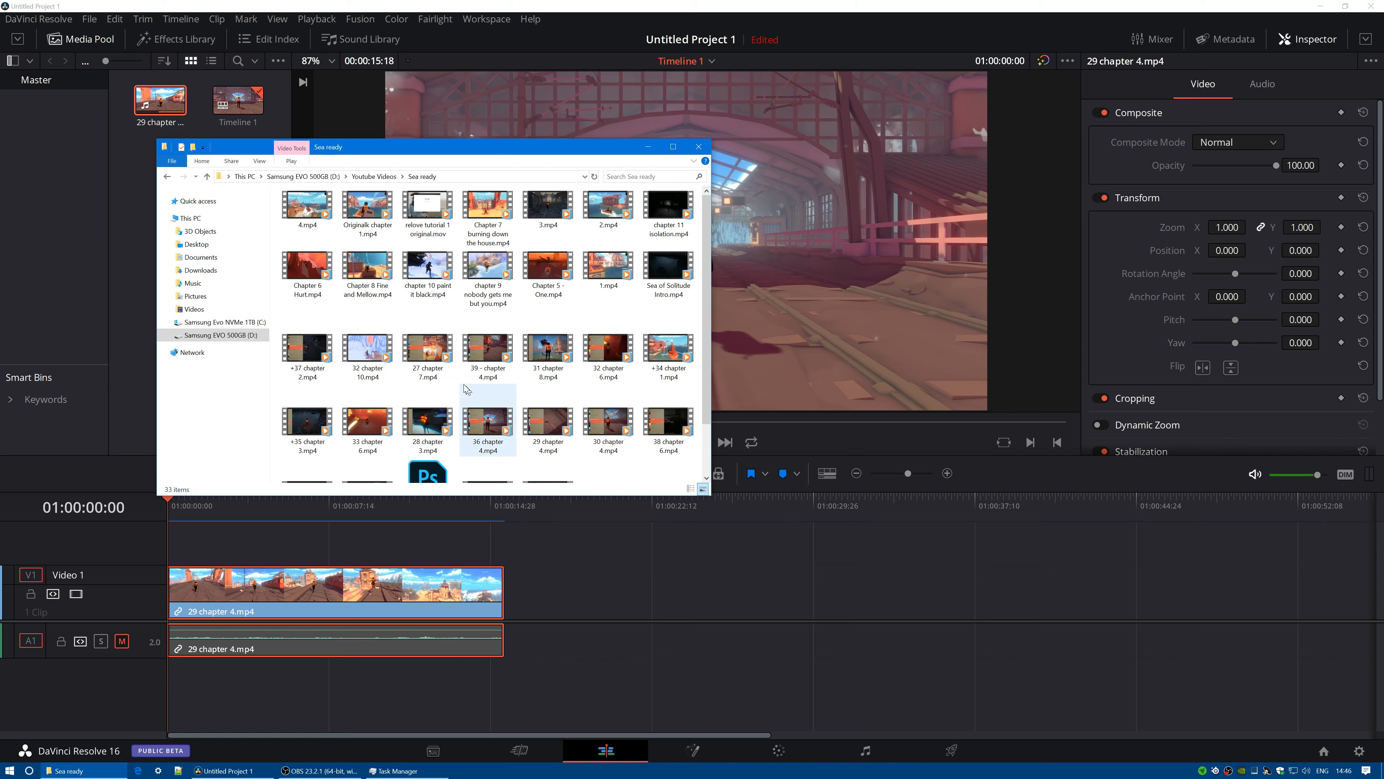
pyautogui.moveTo(428, 349); pyautogui.dragTo(138, 197)
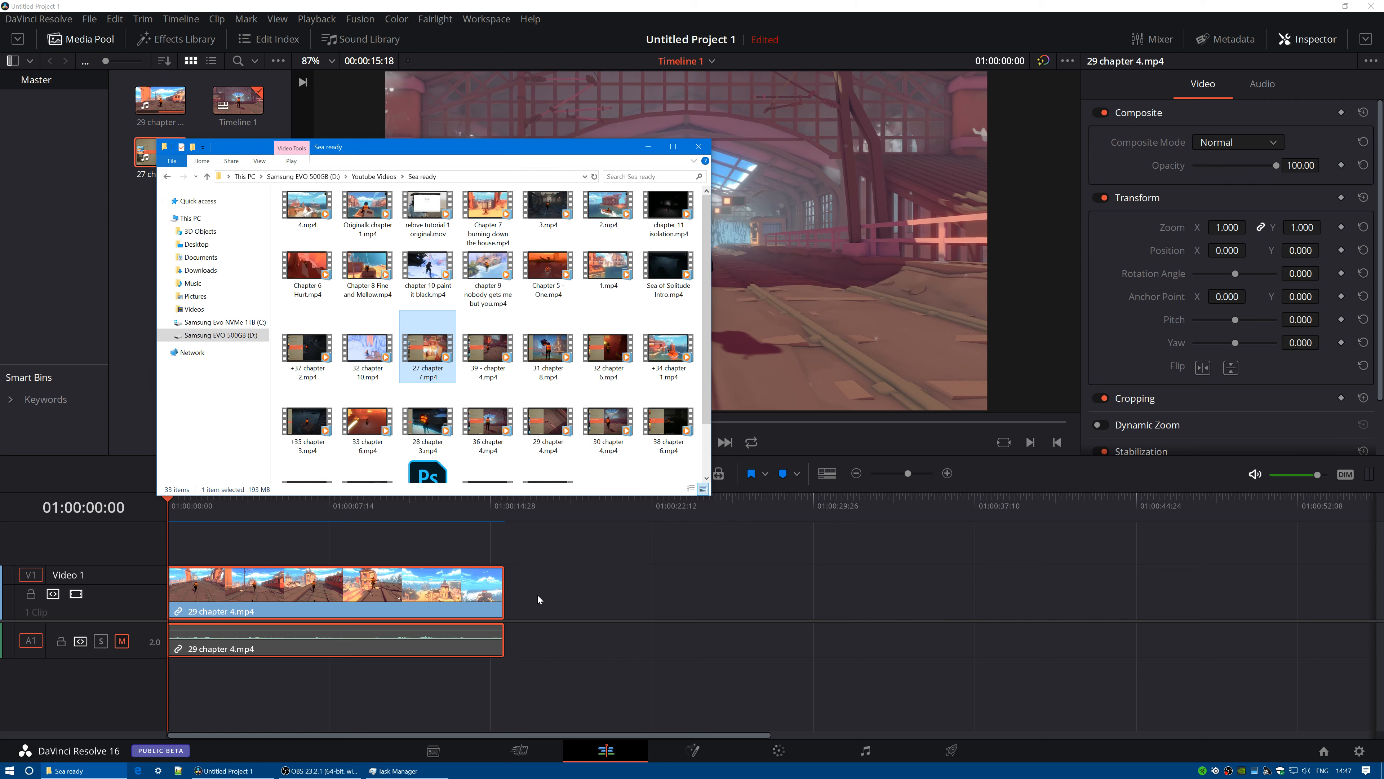
# - Add 27 chapter 7.mp4 to Video 1 after the 29 chapter 4.mp4 clip and move it toward that clip's end
pyautogui.moveTo(151, 169); pyautogui.dragTo(508, 598)
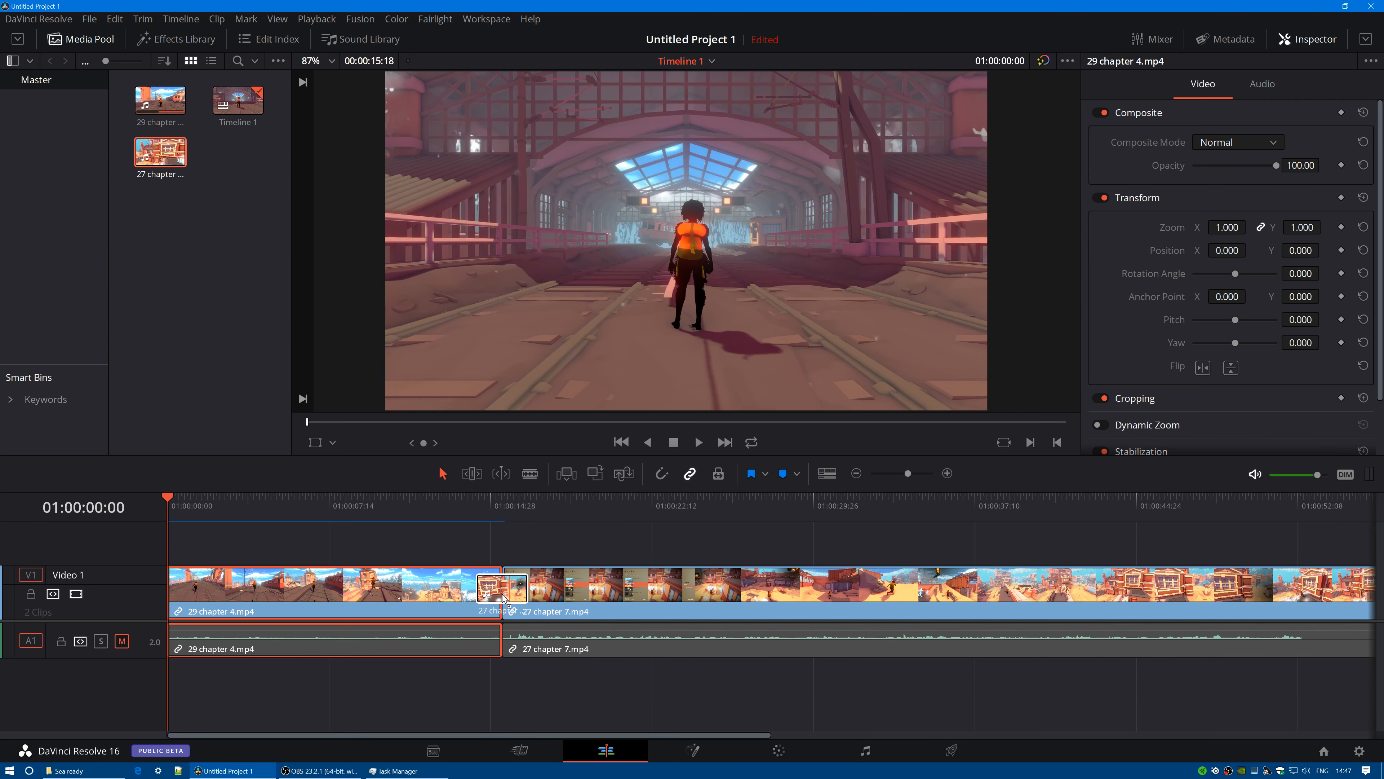
pyautogui.moveTo(580, 589); pyautogui.dragTo(581, 590)
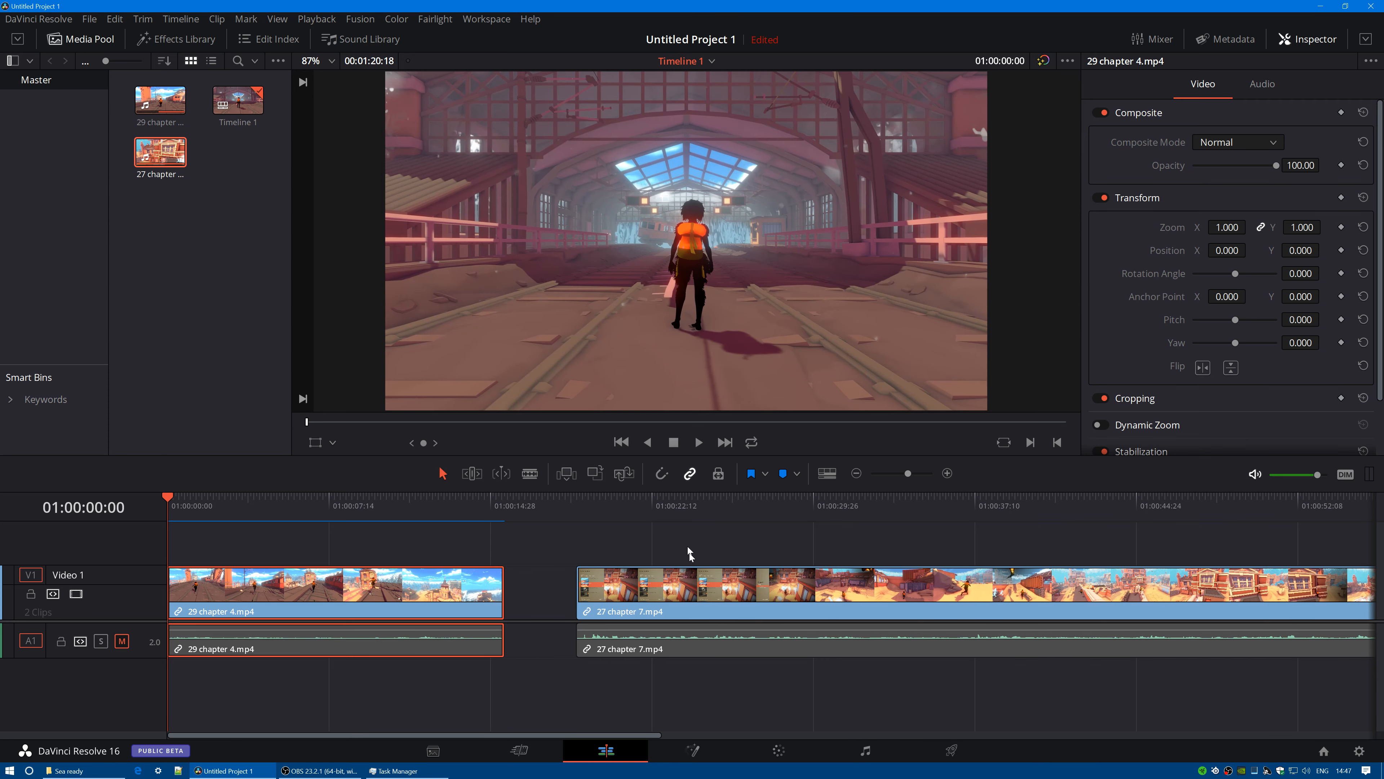
pyautogui.moveTo(735, 617); pyautogui.dragTo(702, 616)
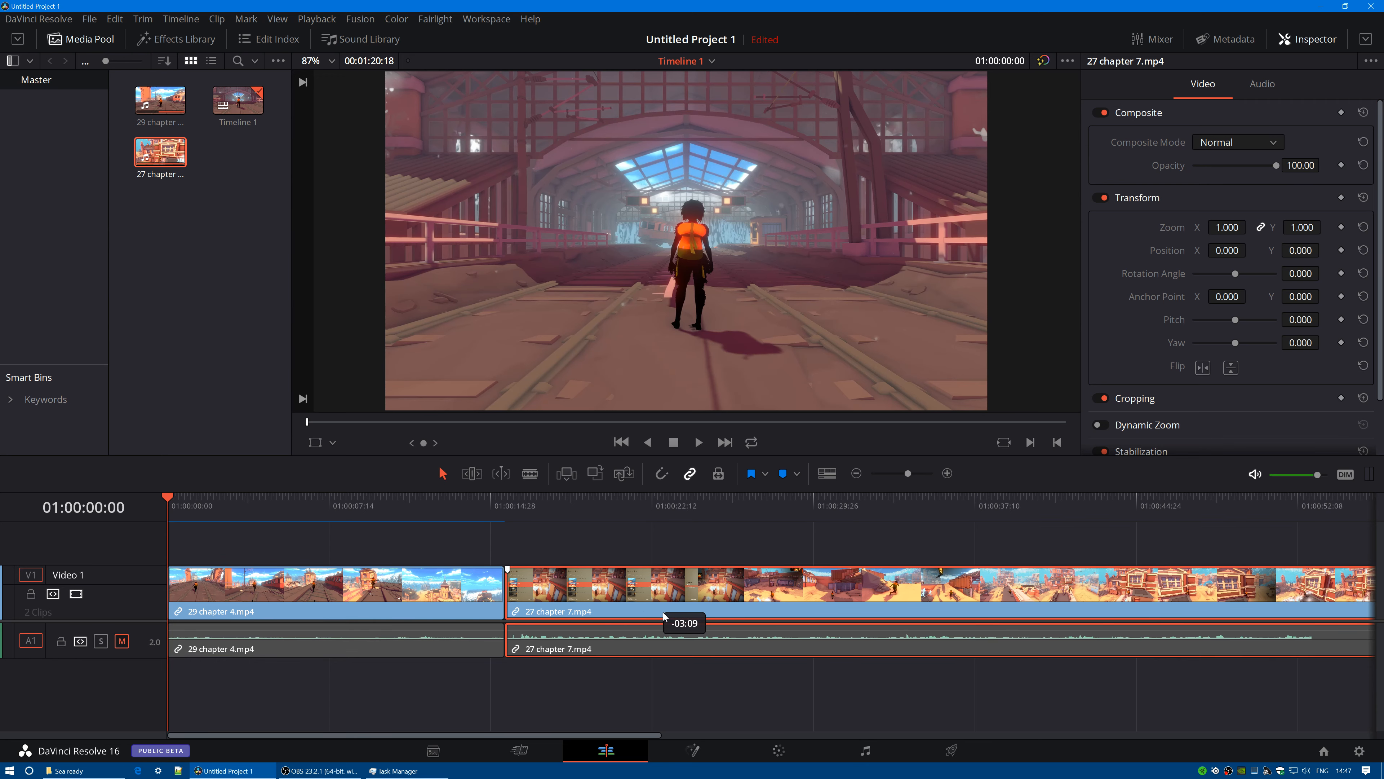
# - Turn on snapping and butt the 27 chapter 7.mp4 clip directly against the end of 29 chapter 4.mp4
pyautogui.moveTo(611, 618); pyautogui.dragTo(707, 618)
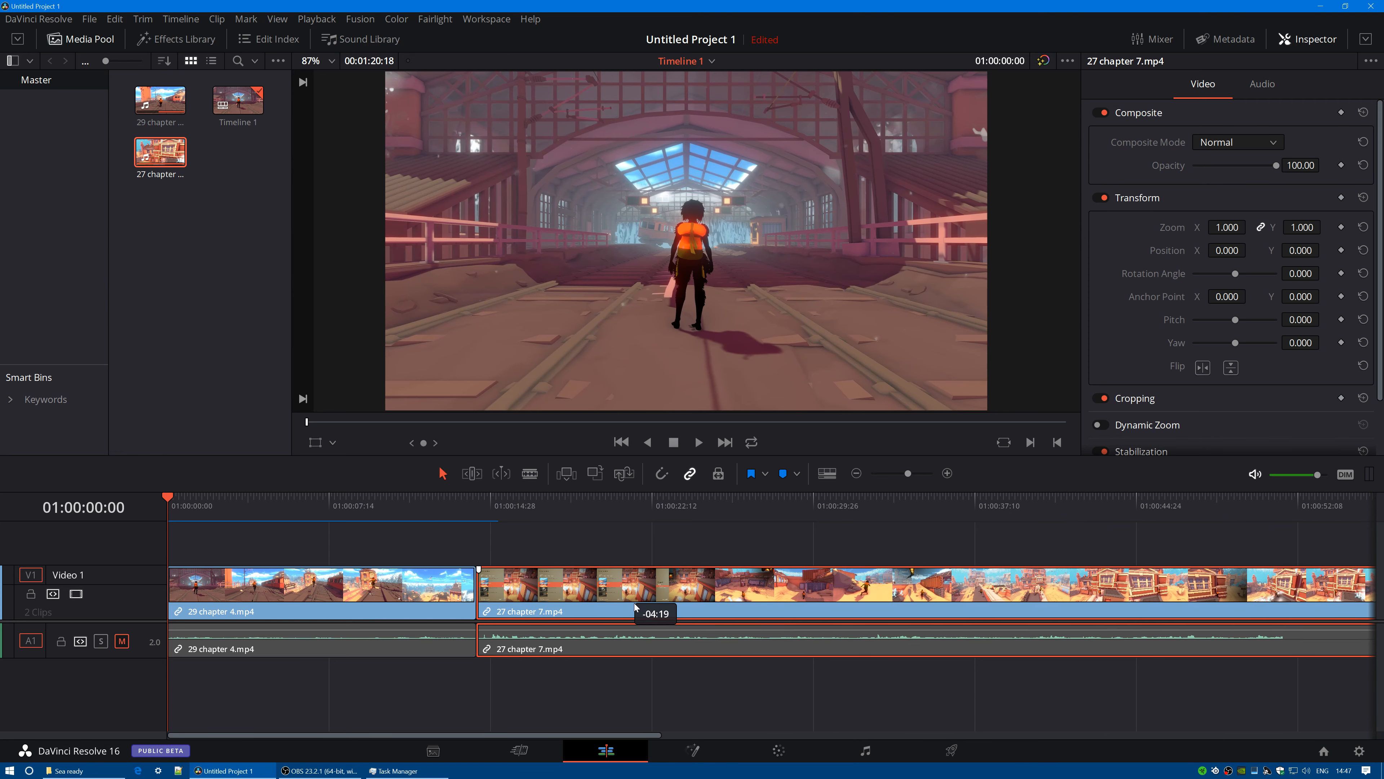
pyautogui.moveTo(621, 608); pyautogui.dragTo(710, 604)
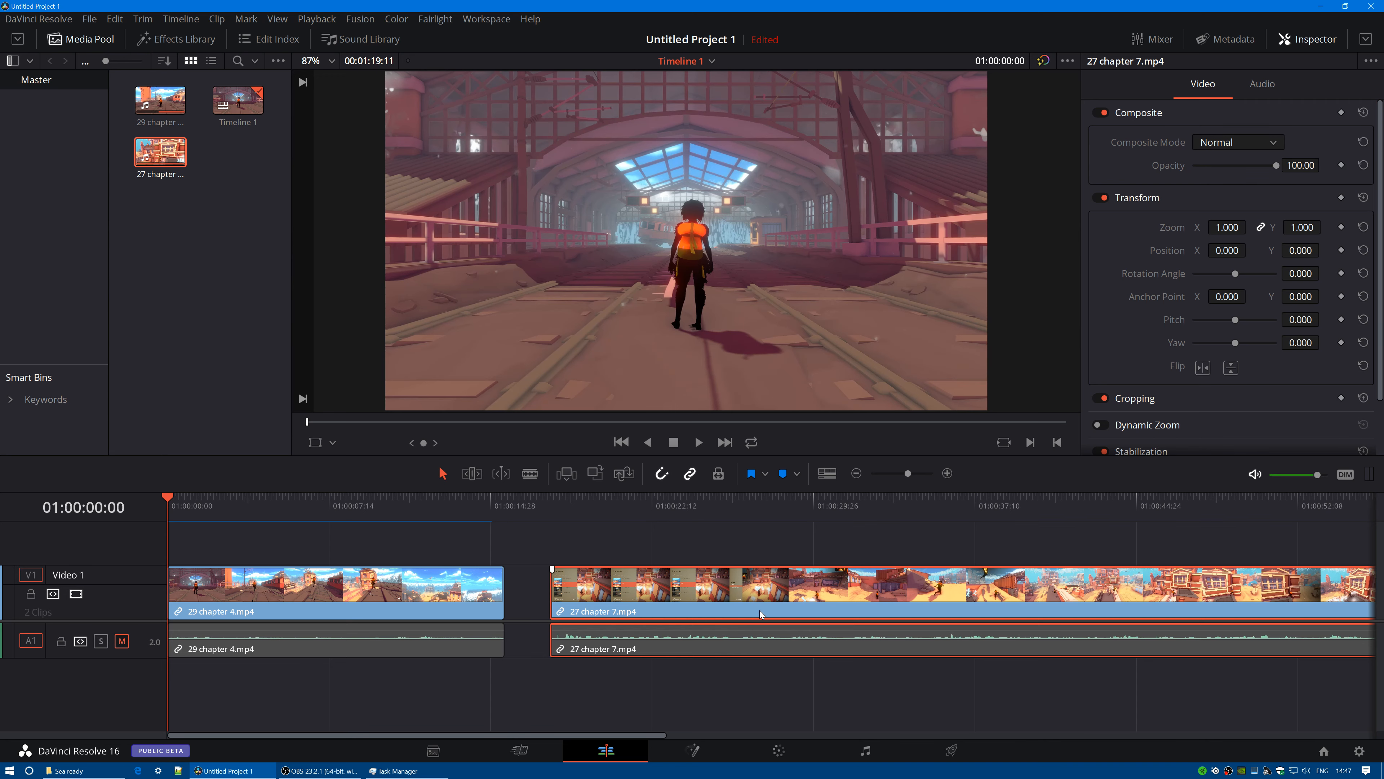
pyautogui.moveTo(761, 615); pyautogui.dragTo(715, 619)
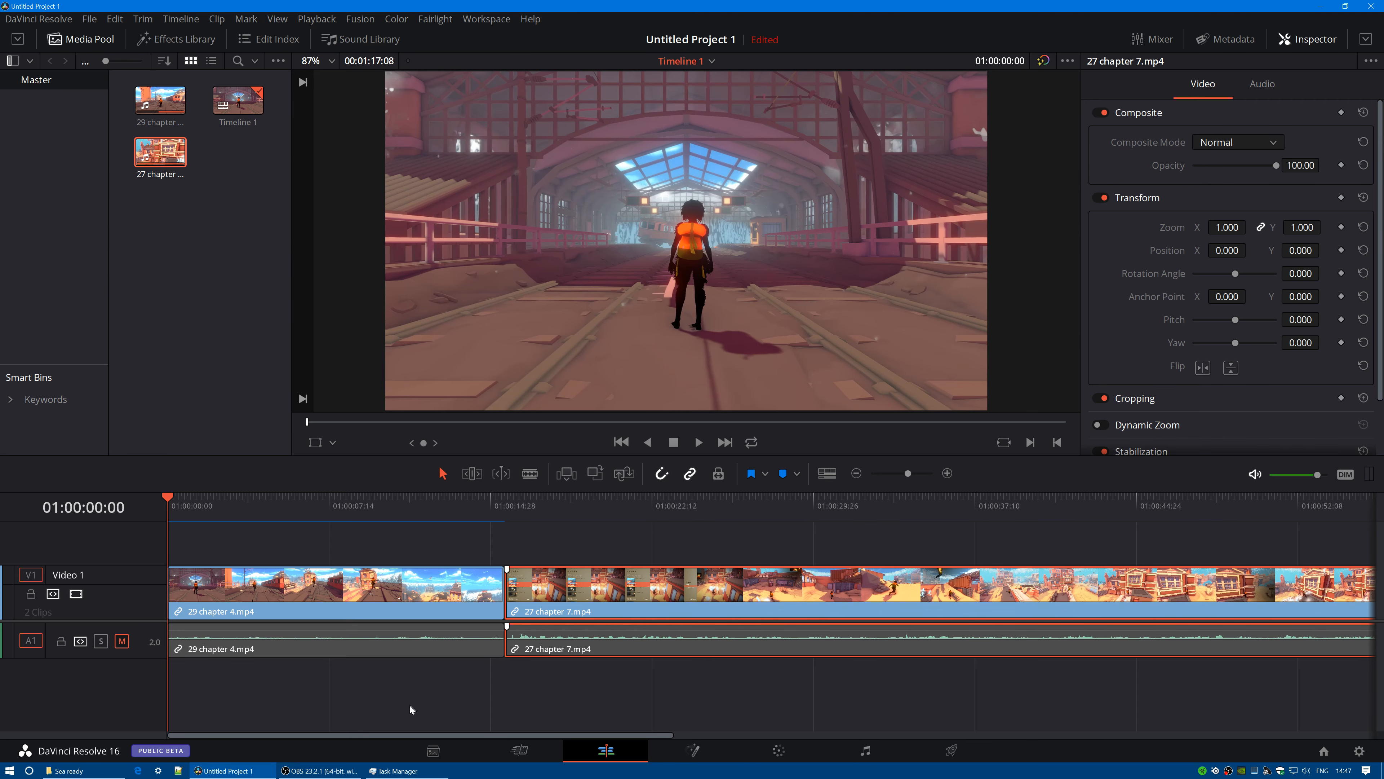
pyautogui.click(464, 614)
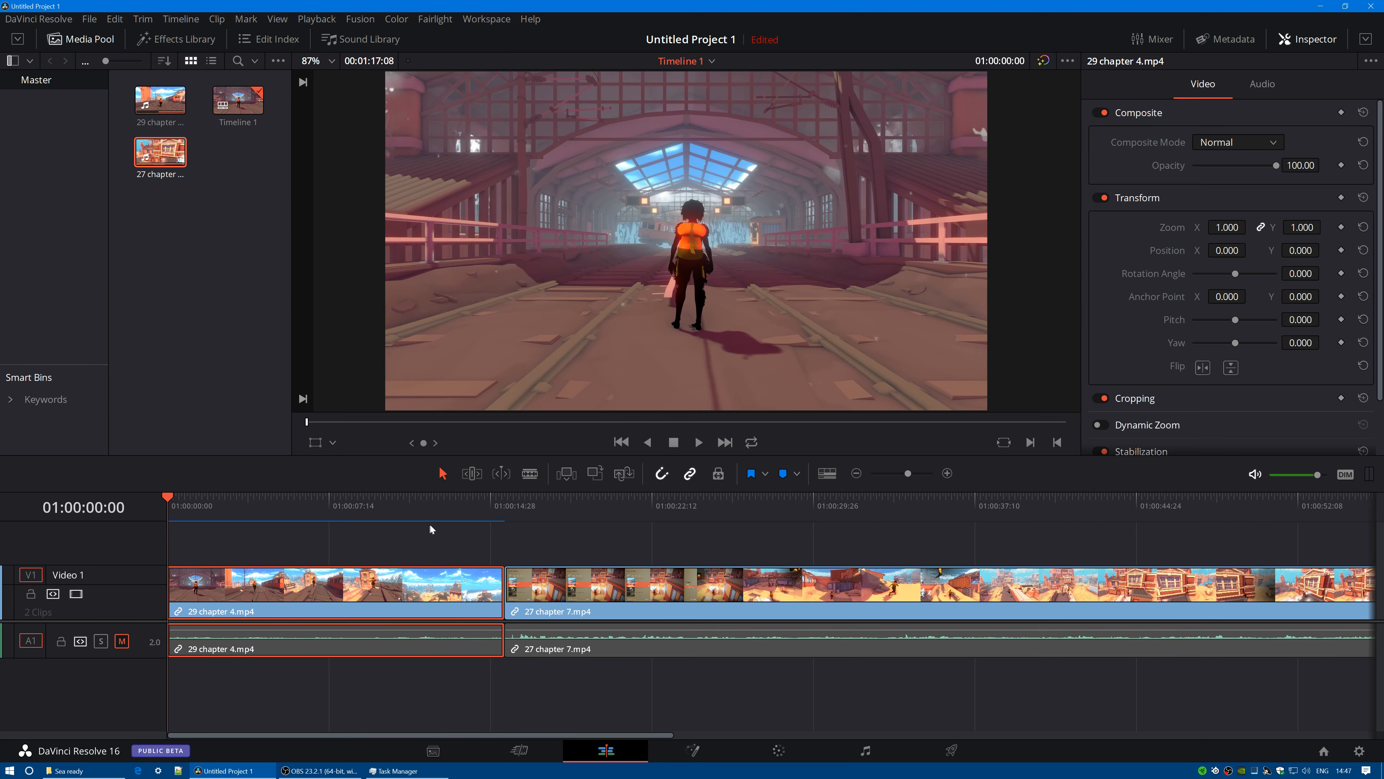
pyautogui.click(723, 615)
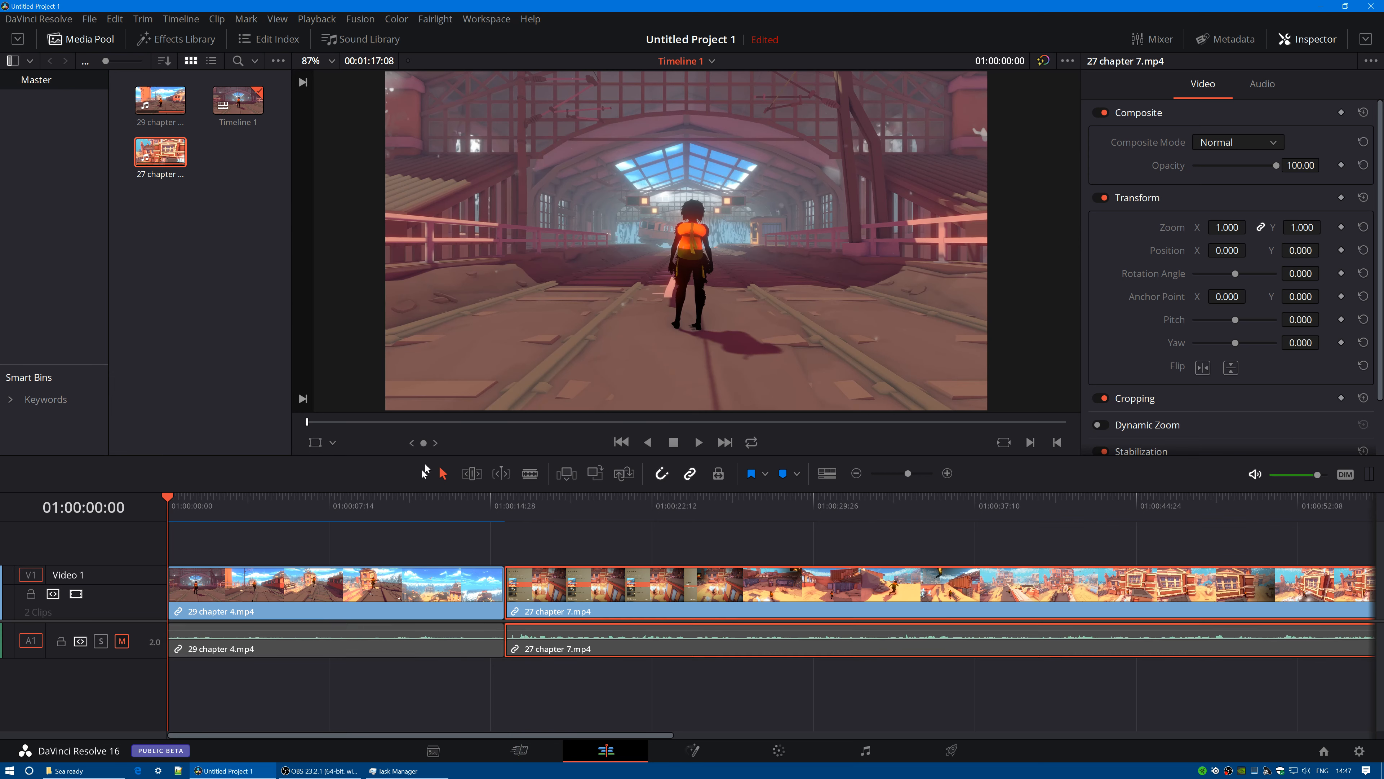
# - Play through the 27 chapter 7.mp4 clip to find a cut point and place the playhead at 01:00:26:28
pyautogui.moveTo(171, 497); pyautogui.dragTo(690, 497)
pyautogui.click(699, 443)
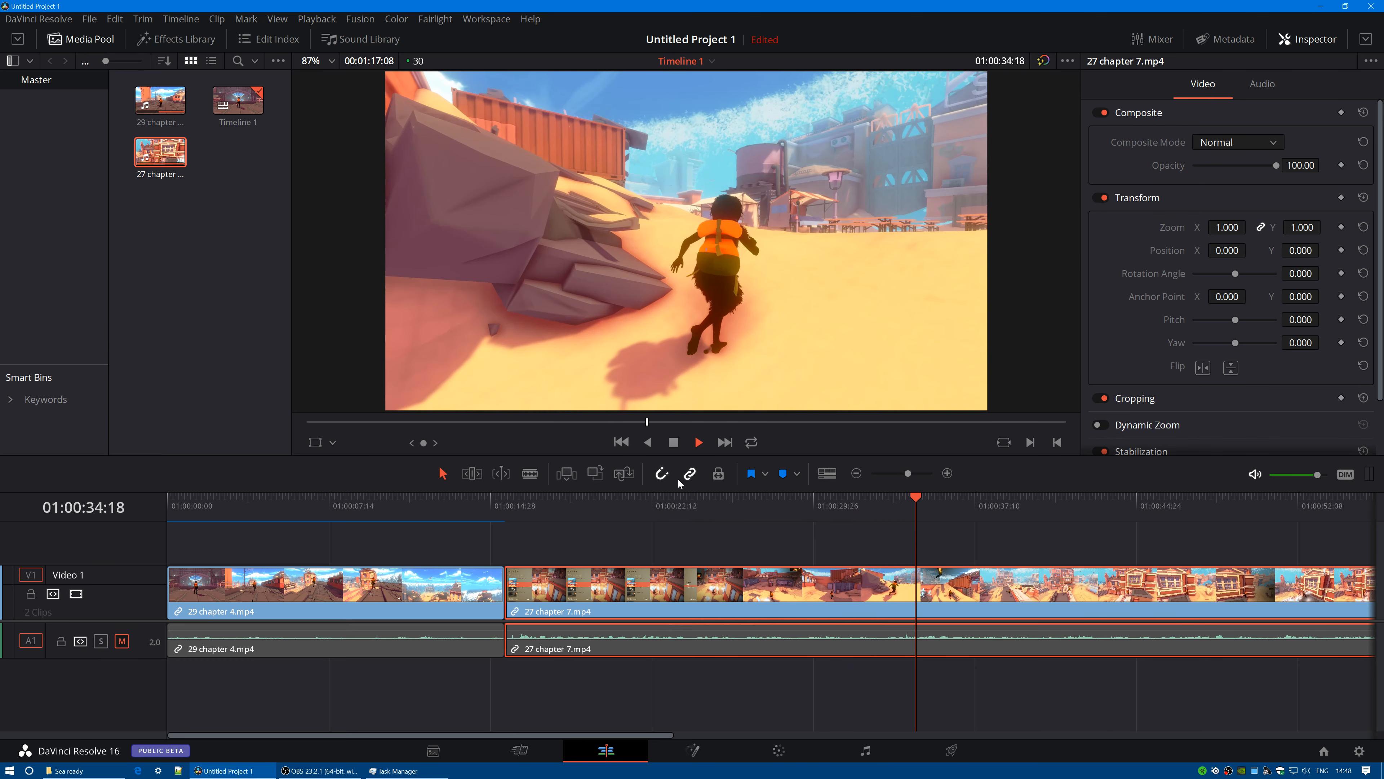
pyautogui.click(863, 498)
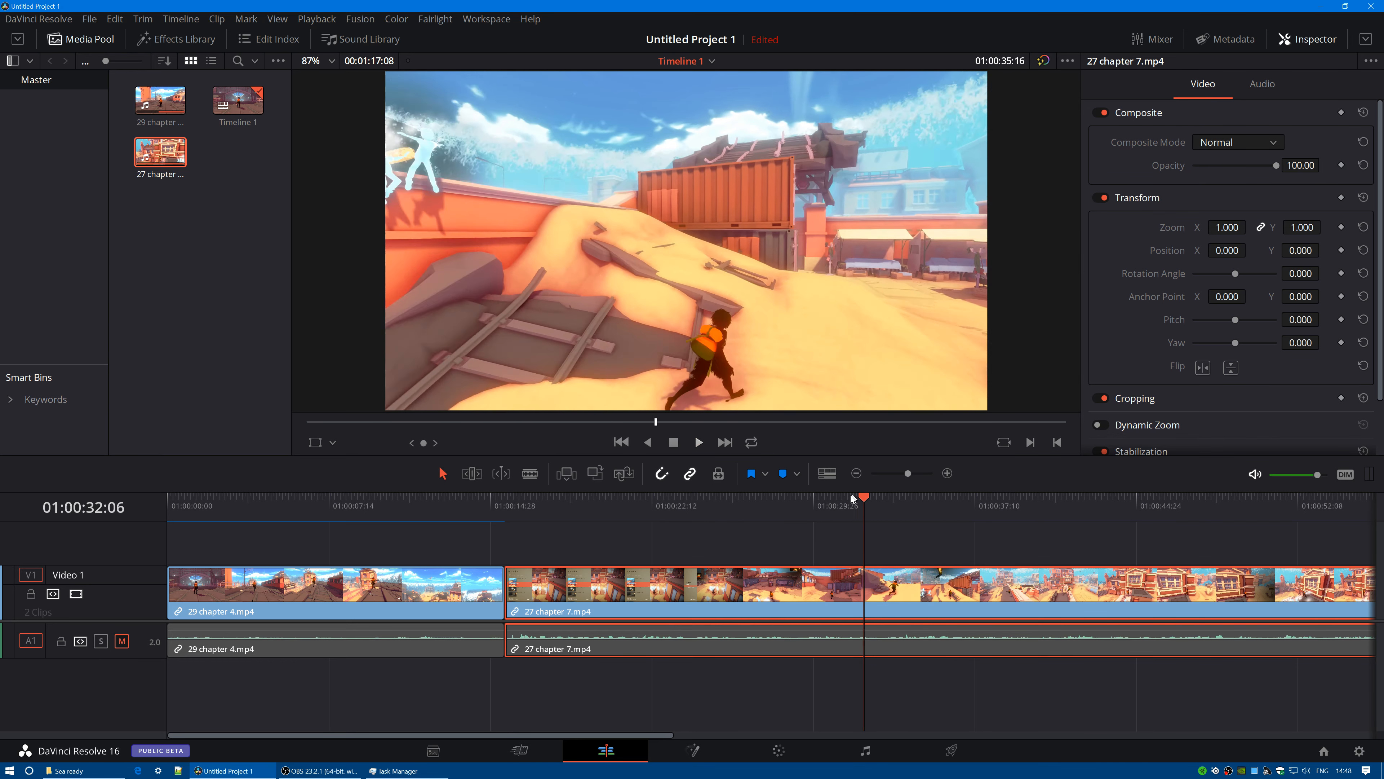
pyautogui.moveTo(852, 497); pyautogui.dragTo(750, 500)
pyautogui.press('space')
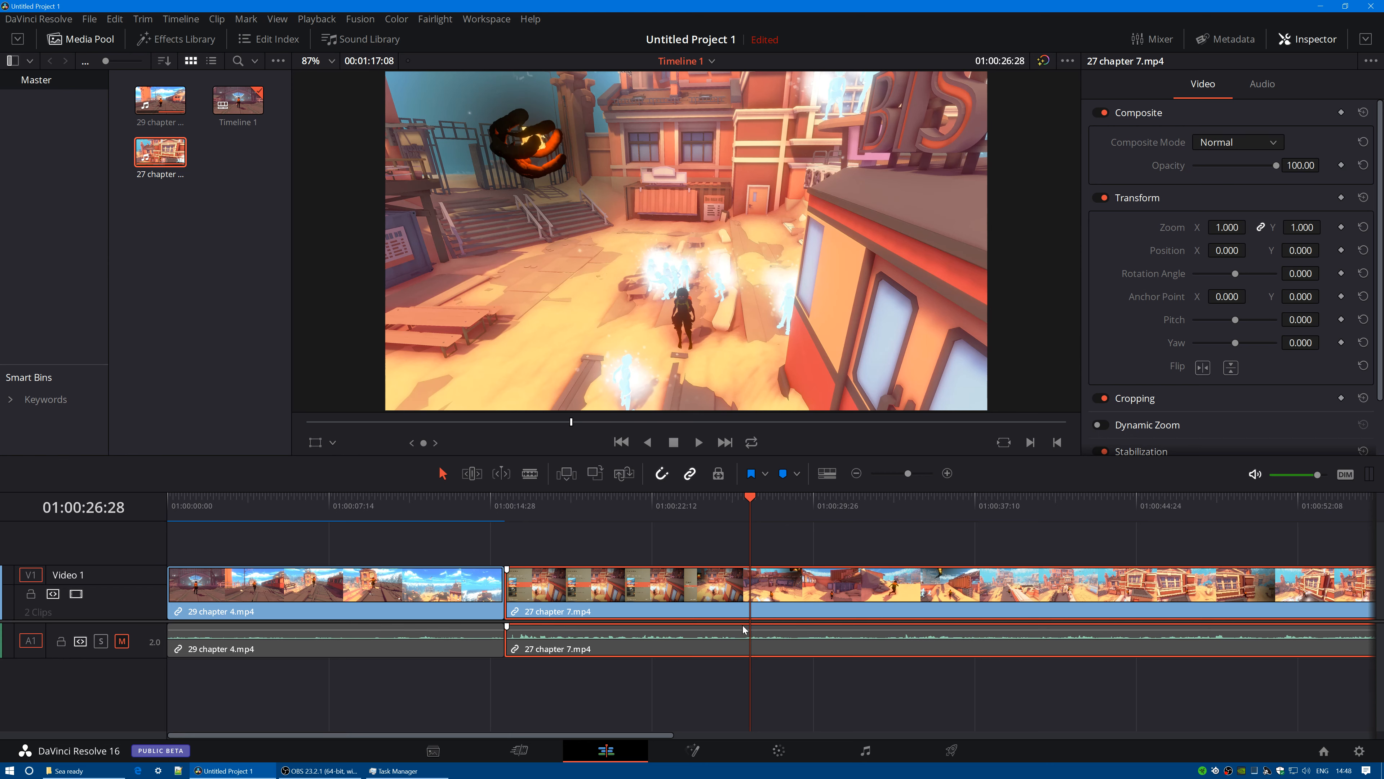
# - Split off and delete the opening of 27 chapter 7.mp4 before 01:00:26:28, and close the gap to the first clip
pyautogui.hotkey('ctrl', 'b')
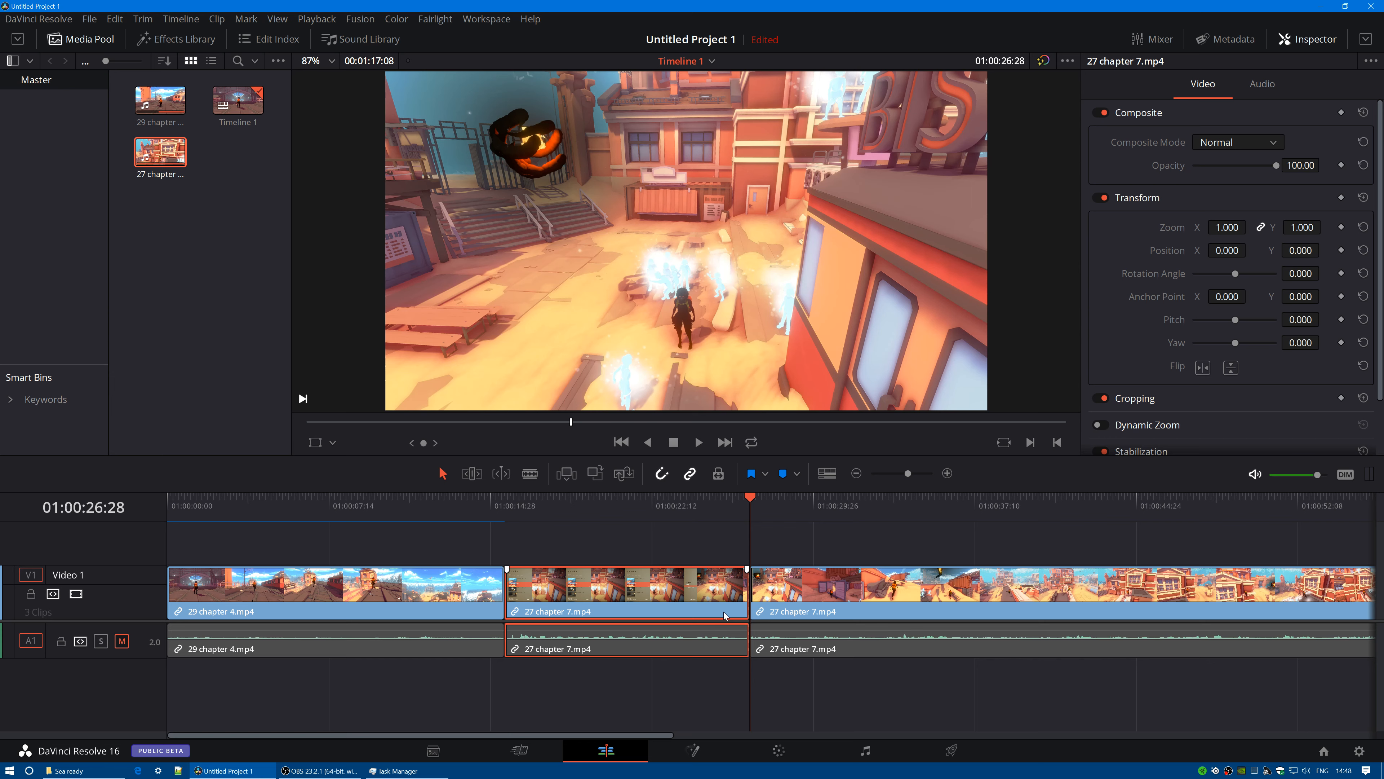
pyautogui.press('BackSpace')
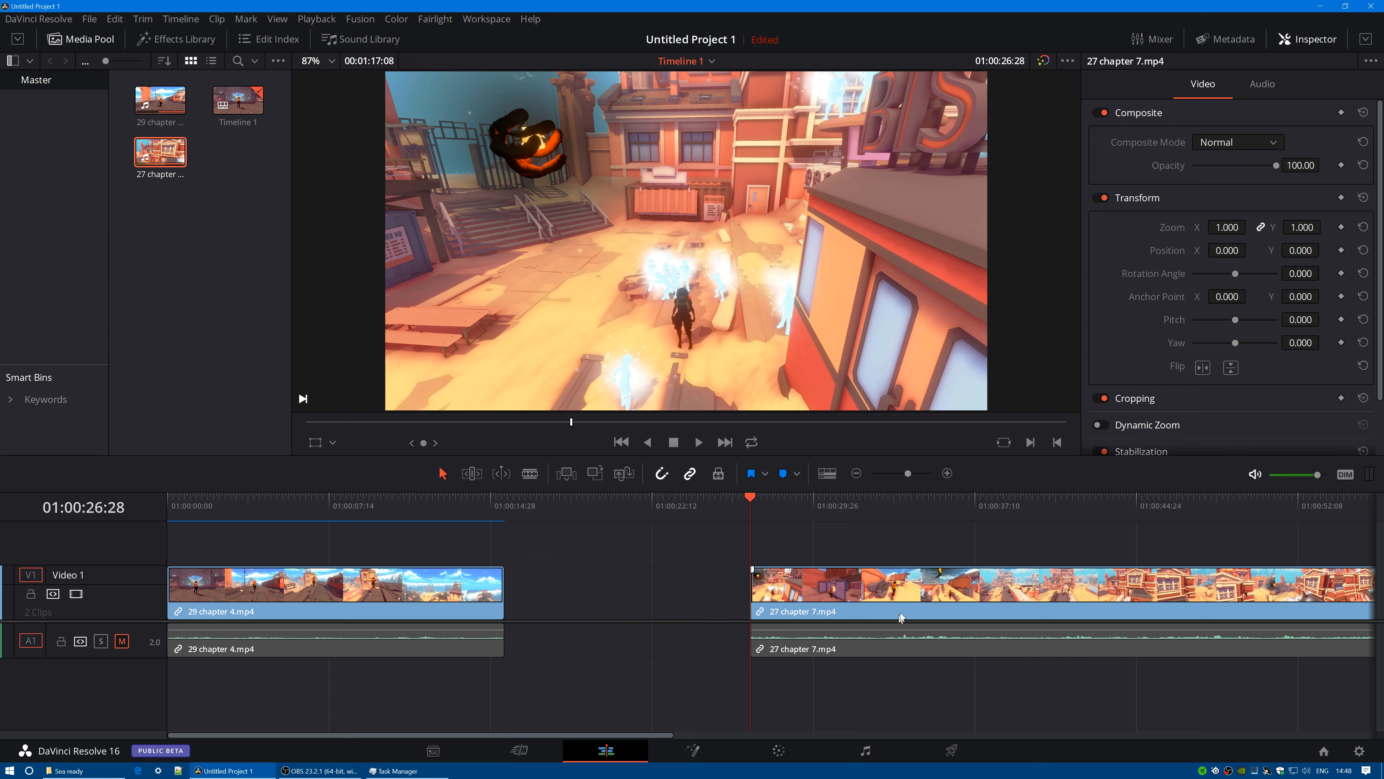
pyautogui.moveTo(915, 613); pyautogui.dragTo(674, 618)
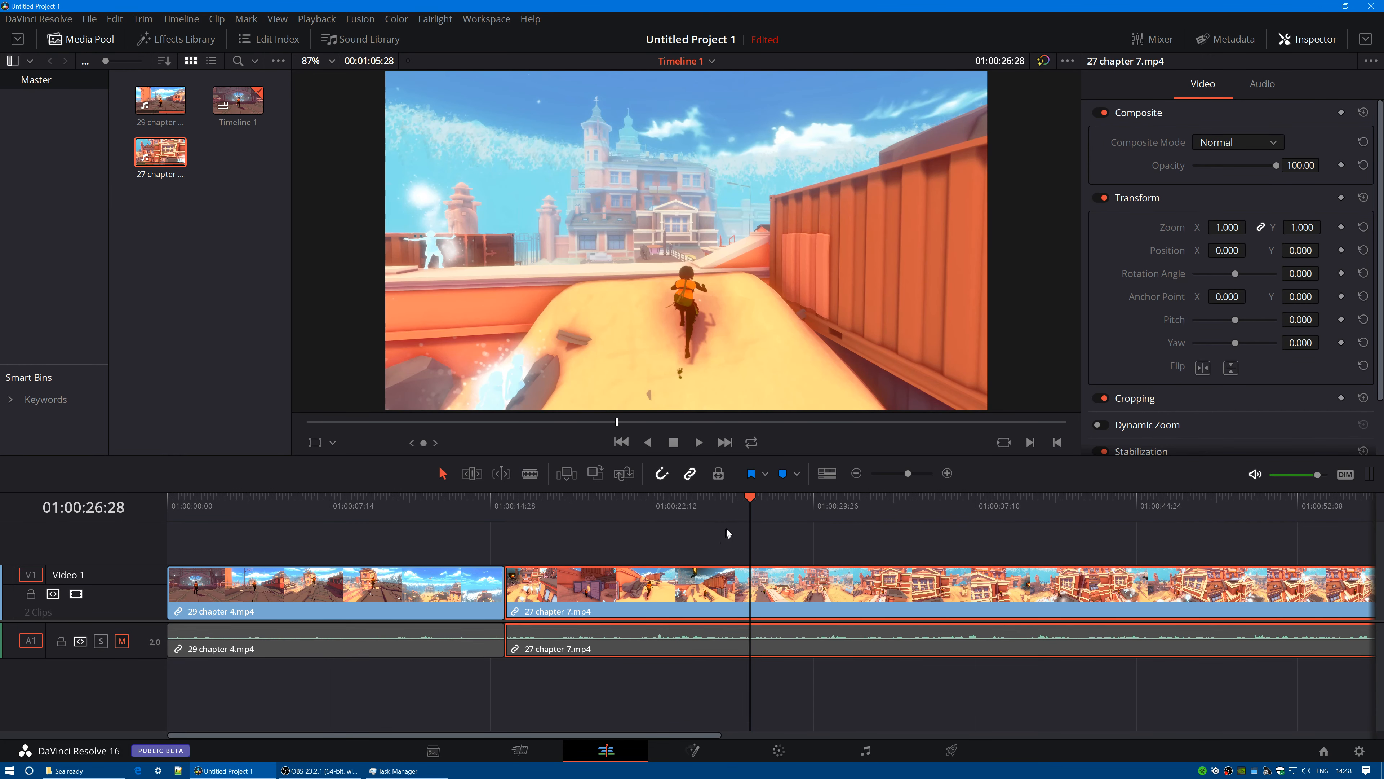
# - Play across the cut between the two clips from 01:00:09:02, stop, and place the playhead at 01:00:14:07
pyautogui.moveTo(745, 501); pyautogui.dragTo(363, 499)
pyautogui.click(423, 589)
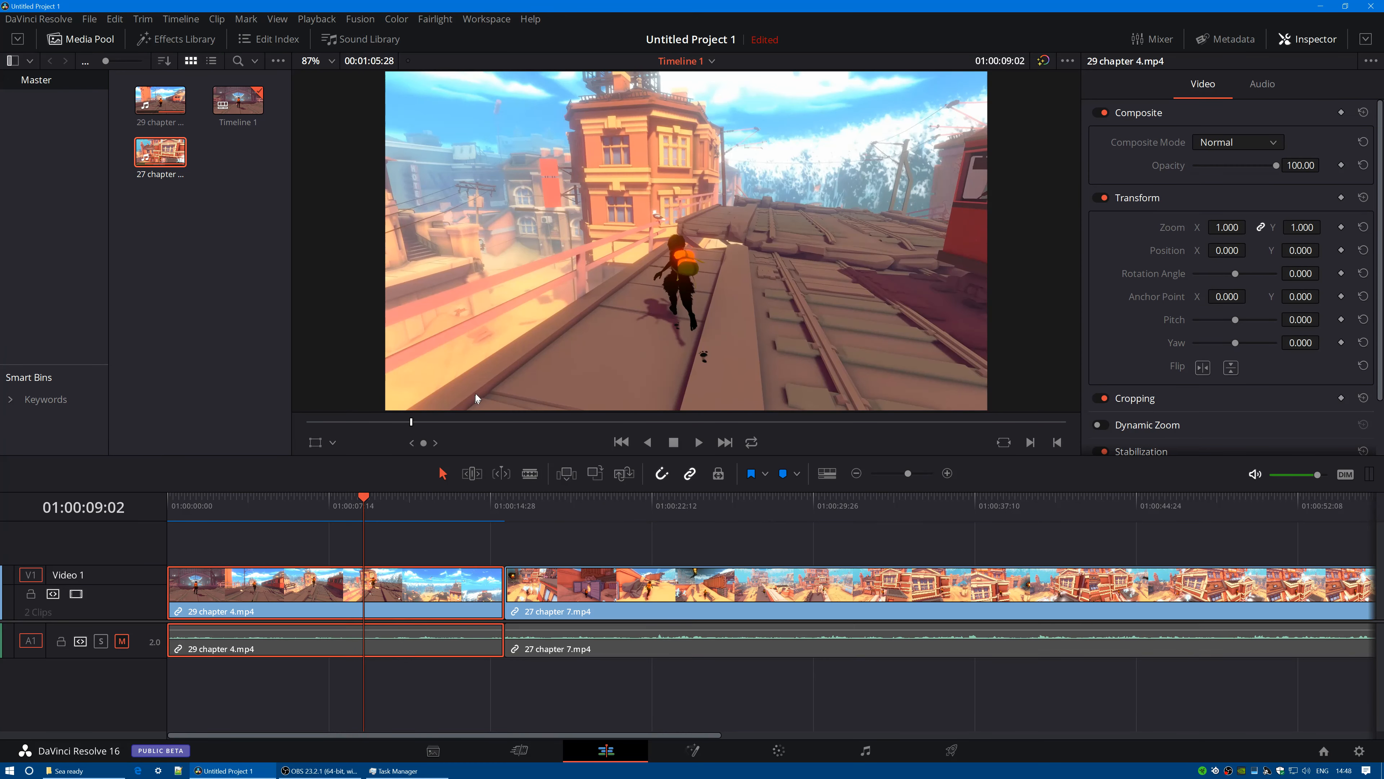
pyautogui.click(699, 442)
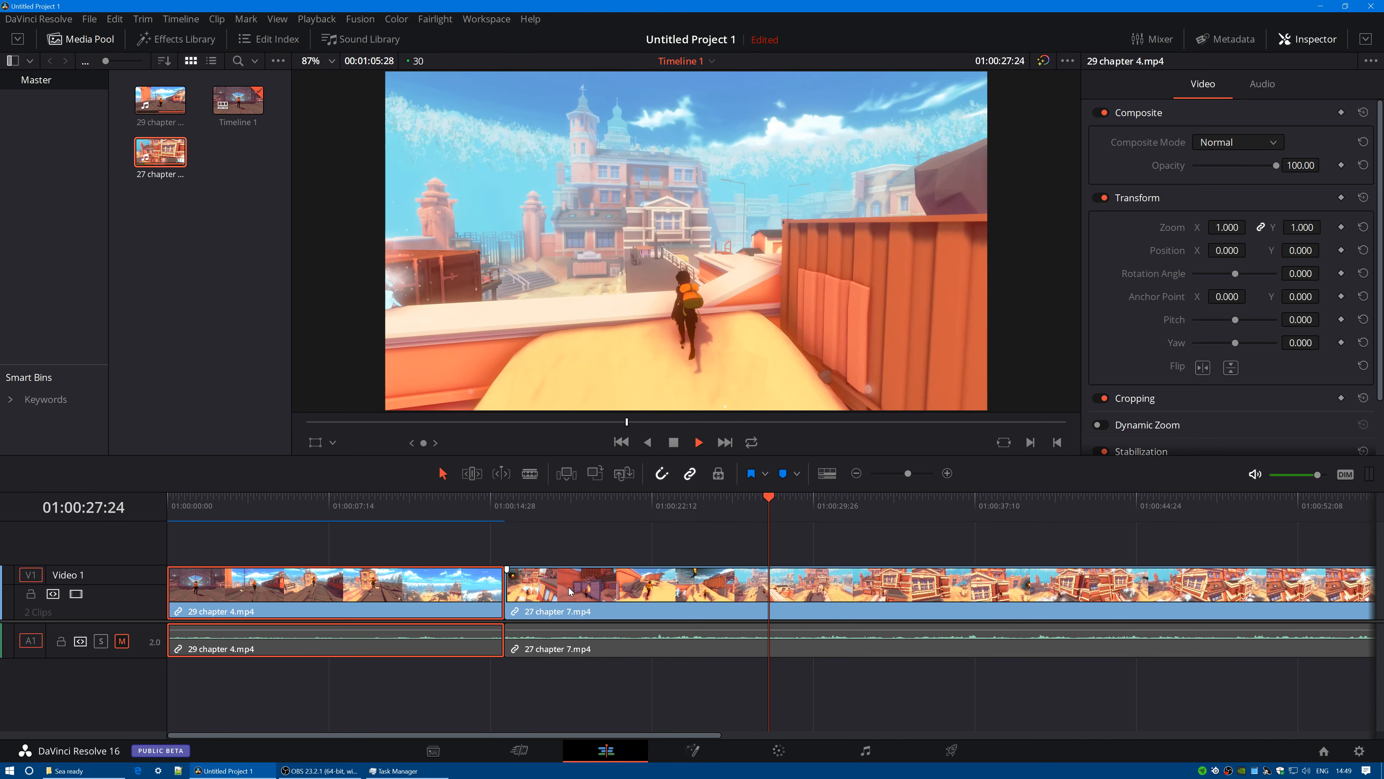
pyautogui.moveTo(800, 502); pyautogui.dragTo(483, 499)
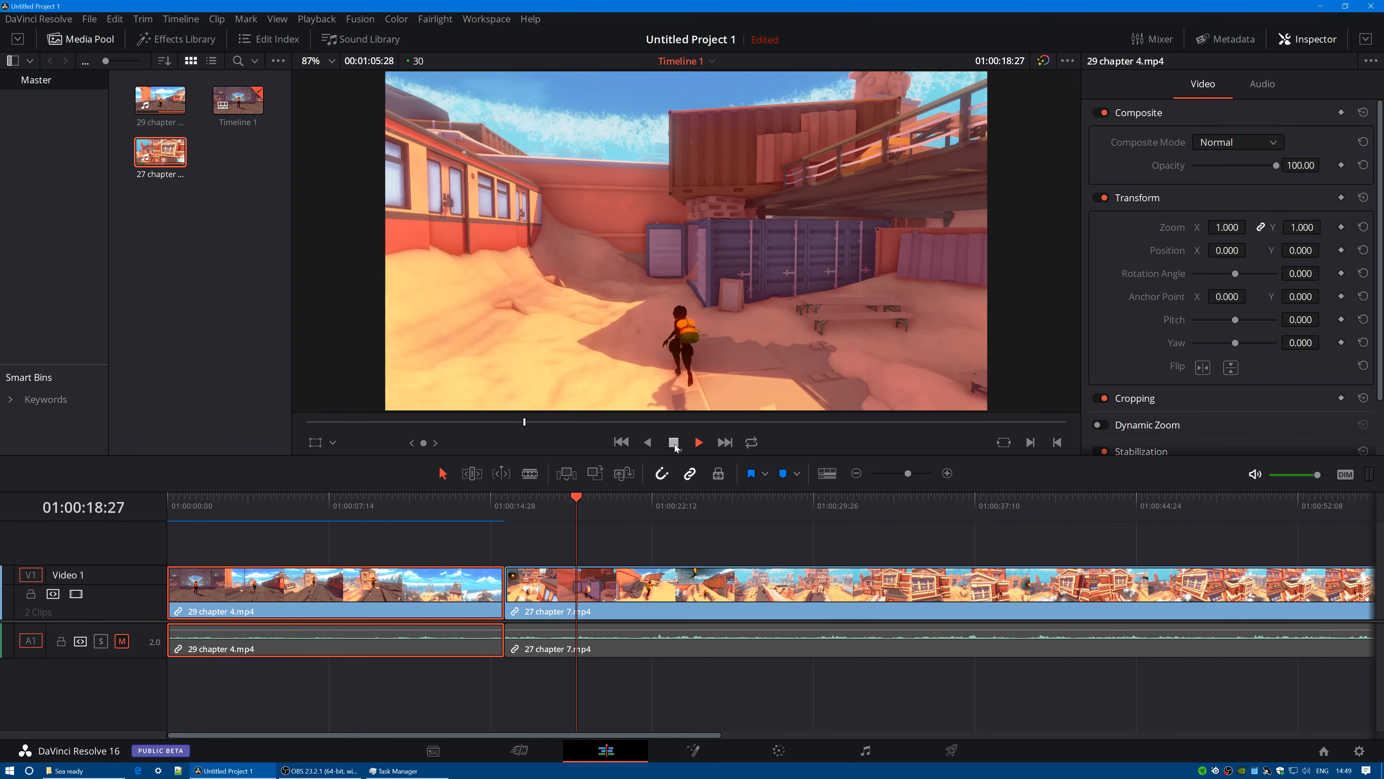
pyautogui.click(675, 443)
pyautogui.moveTo(581, 501); pyautogui.dragTo(475, 510)
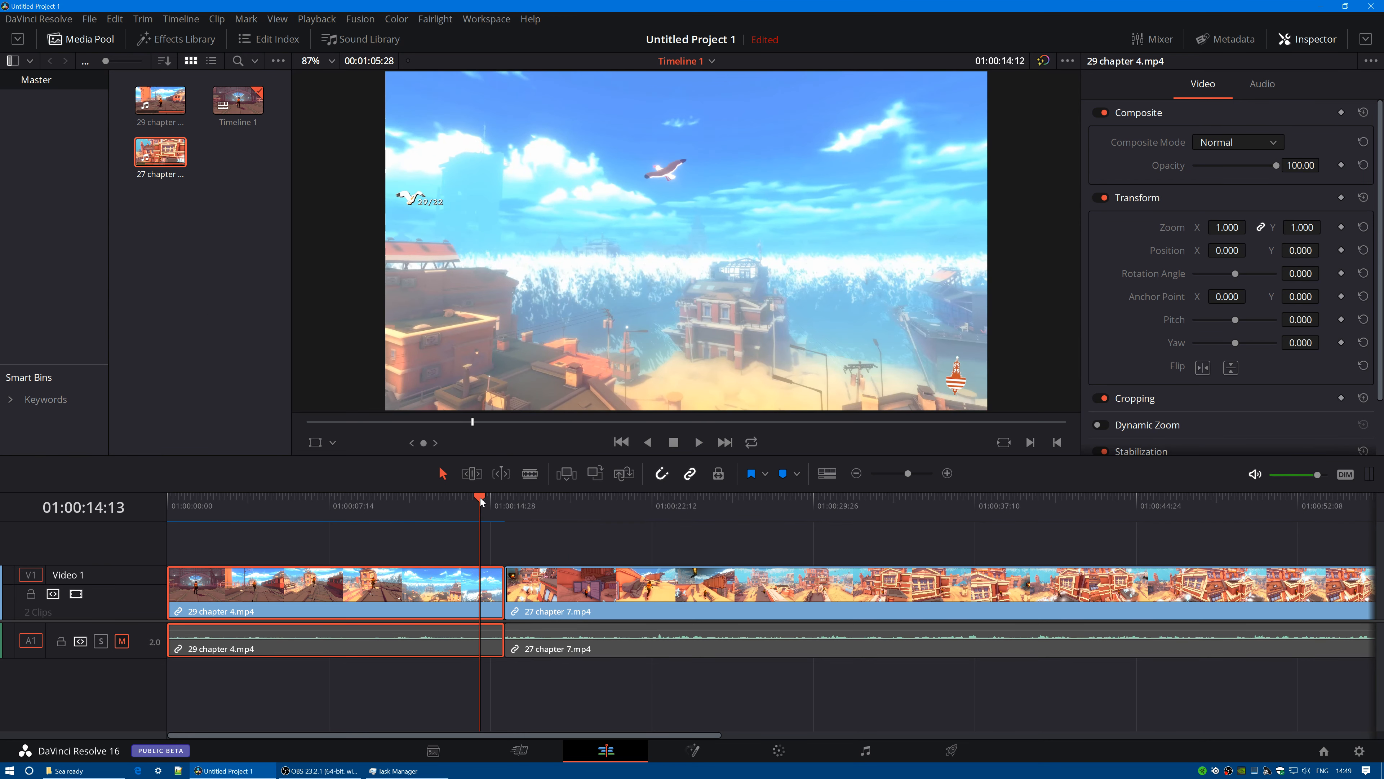
pyautogui.moveTo(482, 502)
pyautogui.mouseDown()
pyautogui.moveTo(549, 516)
pyautogui.moveTo(479, 511)
pyautogui.mouseUp()
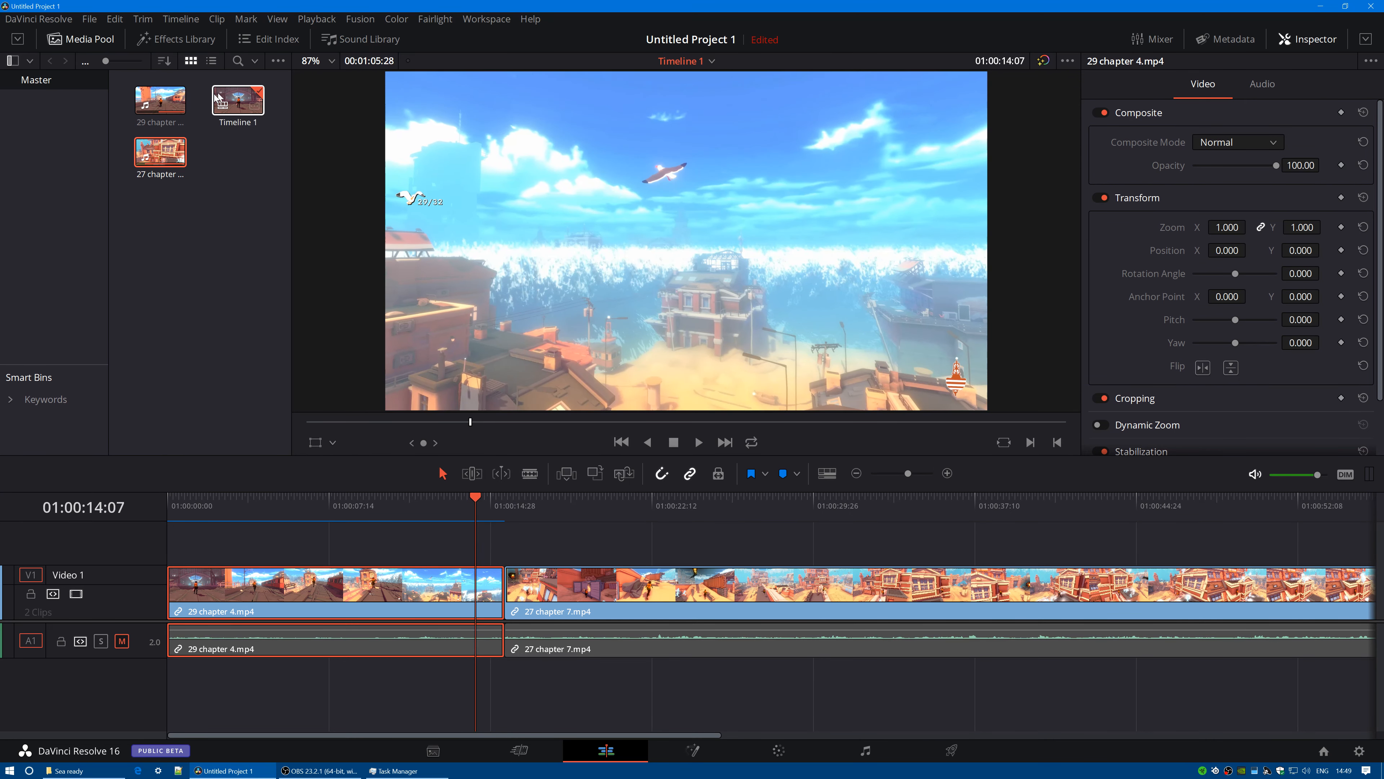
# - Show the Effects Library together with the Media Pool and expand their area to full height
pyautogui.click(170, 39)
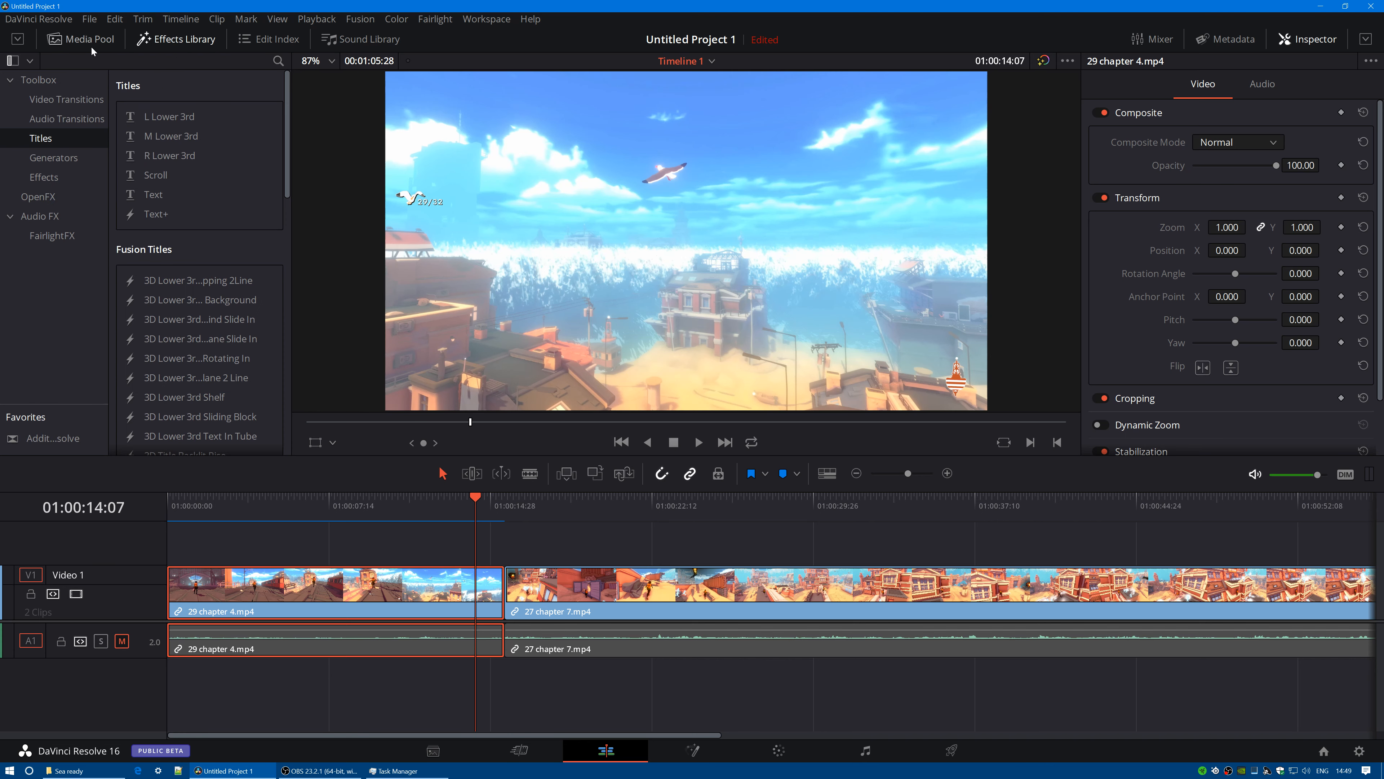
pyautogui.click(77, 40)
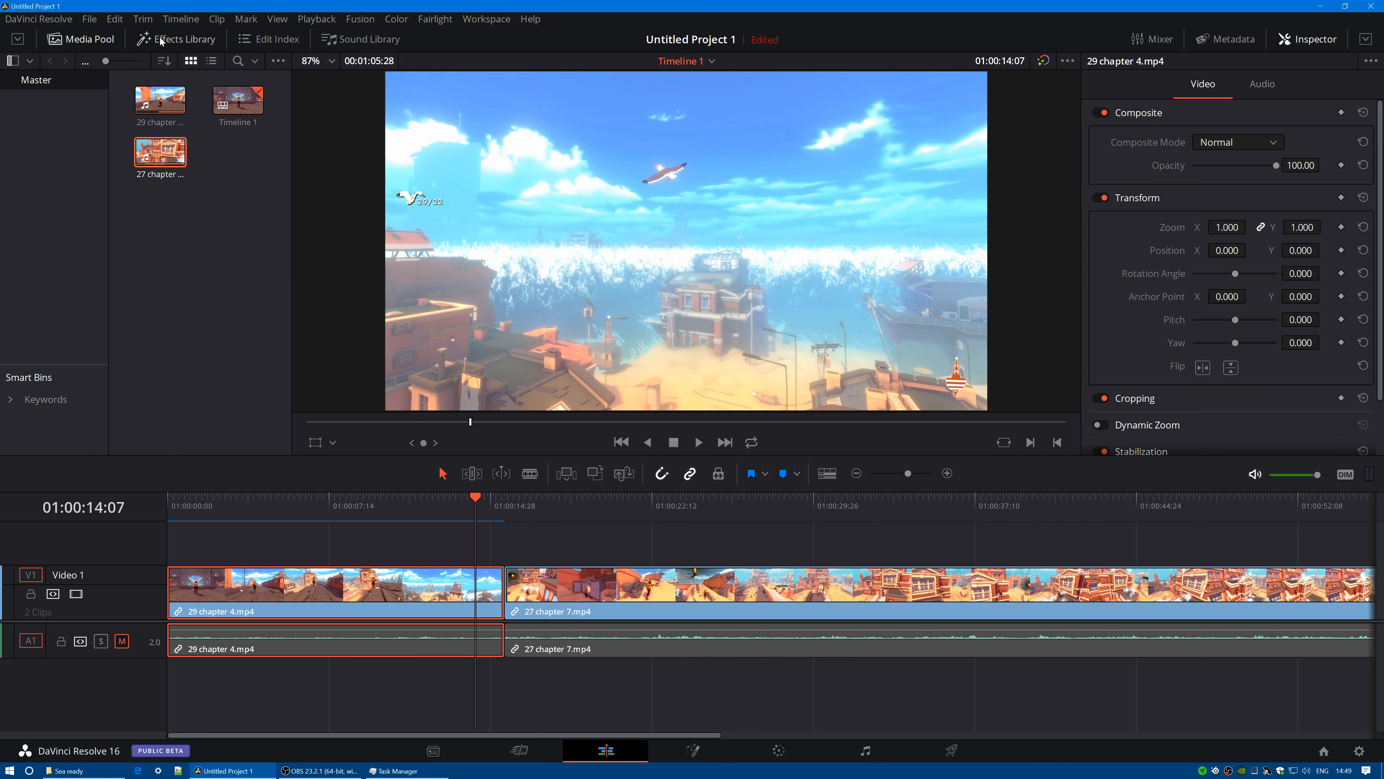
pyautogui.click(77, 40)
pyautogui.click(19, 41)
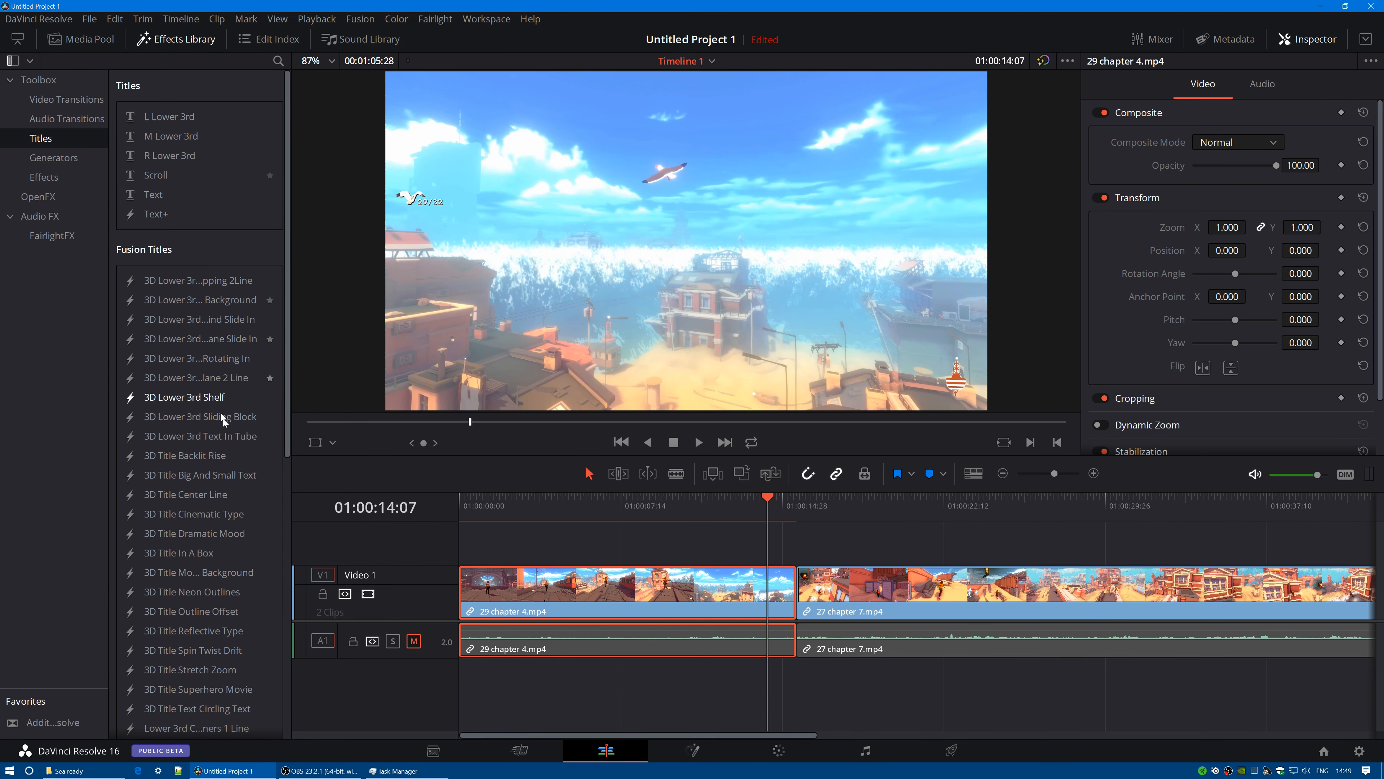
pyautogui.click(70, 40)
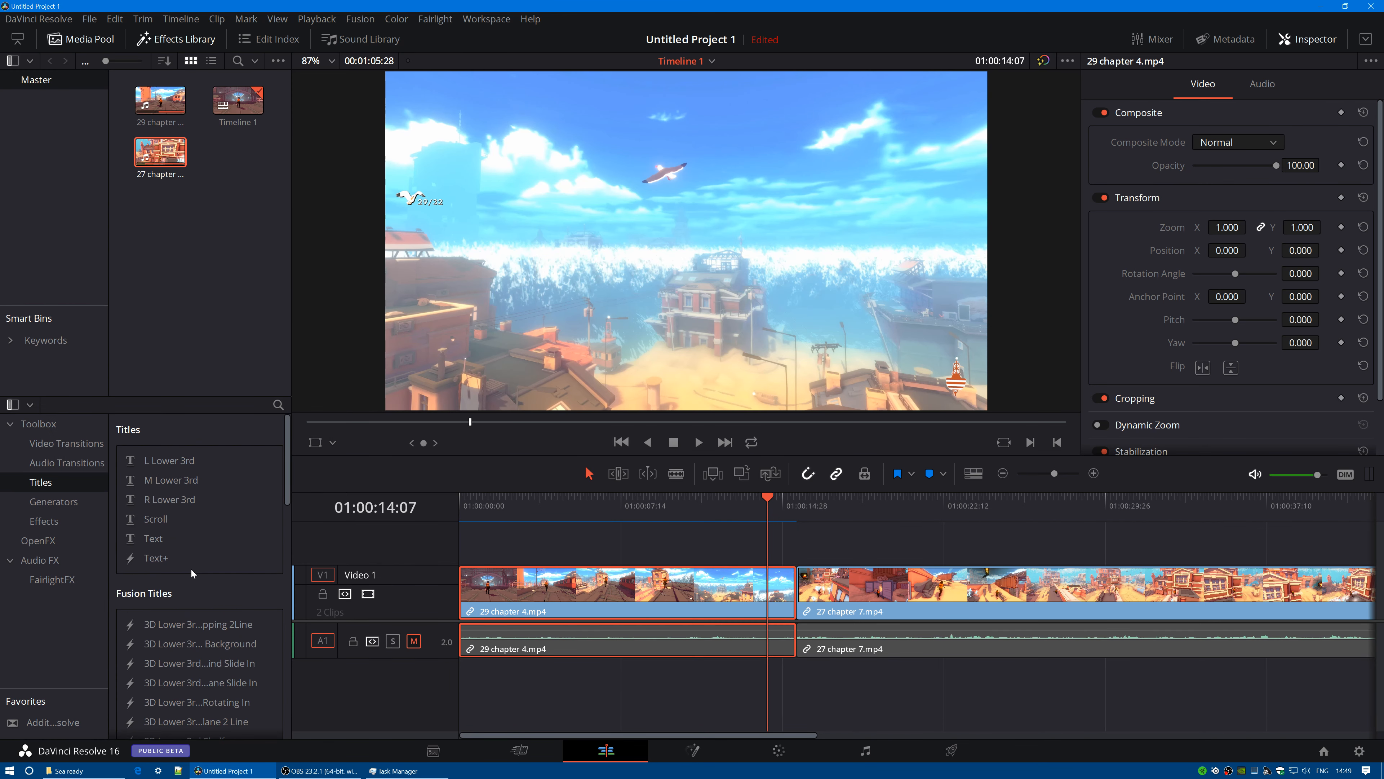
# - Compare the Effects Library at standard and full height with the Media Pool hidden, and show the Media Pool again at full height
pyautogui.click(95, 41)
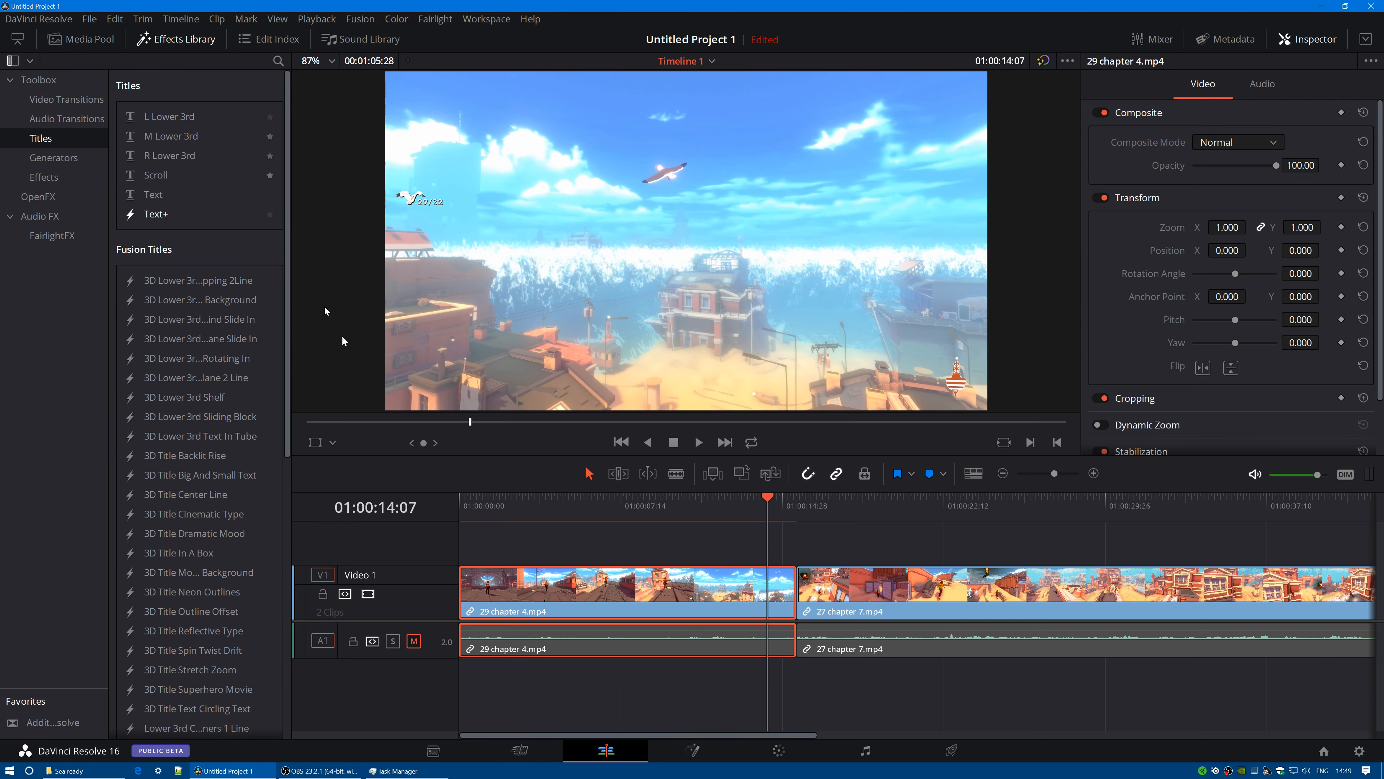
pyautogui.click(18, 39)
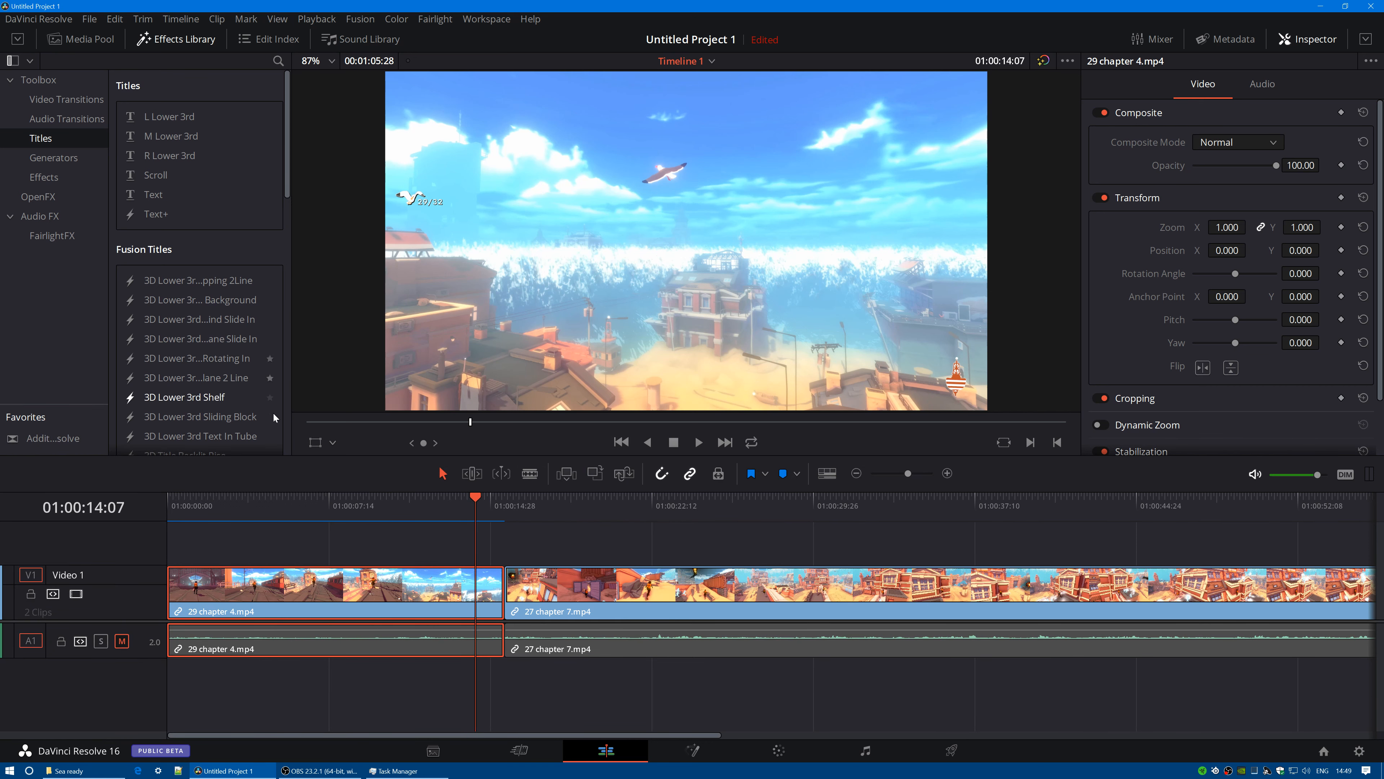
pyautogui.click(18, 39)
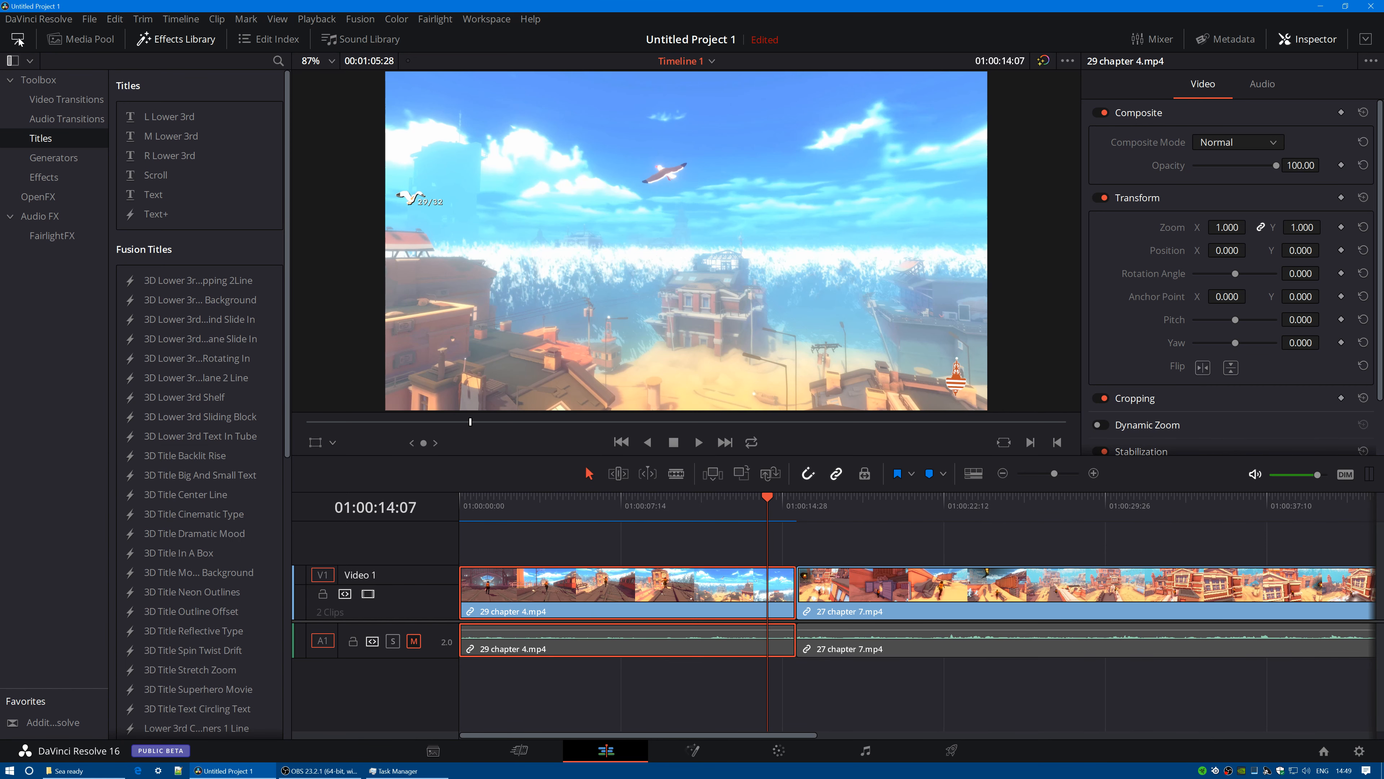
pyautogui.click(80, 38)
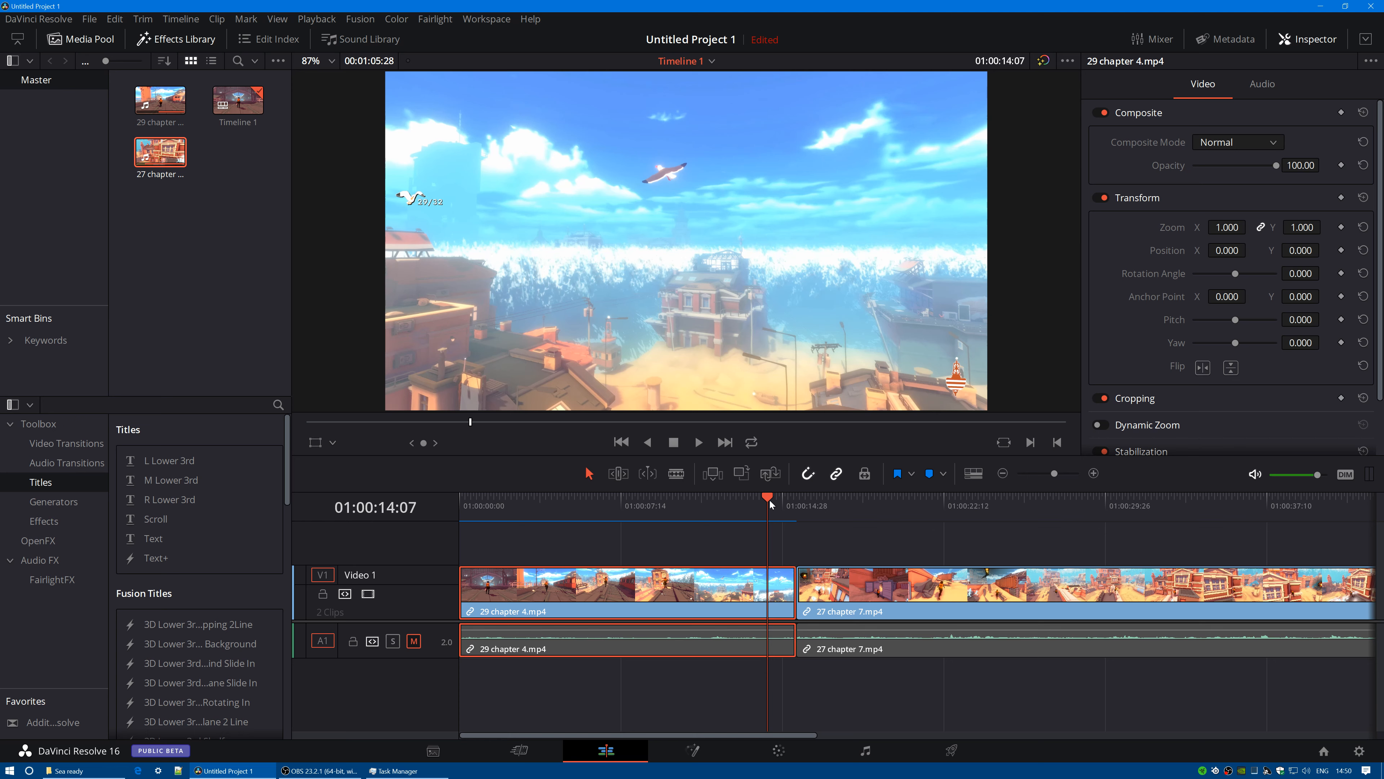
# - Browse the video transitions and add a Cross Dissolve at the cut between 29 chapter 4.mp4 and 27 chapter 7.mp4
pyautogui.click(48, 444)
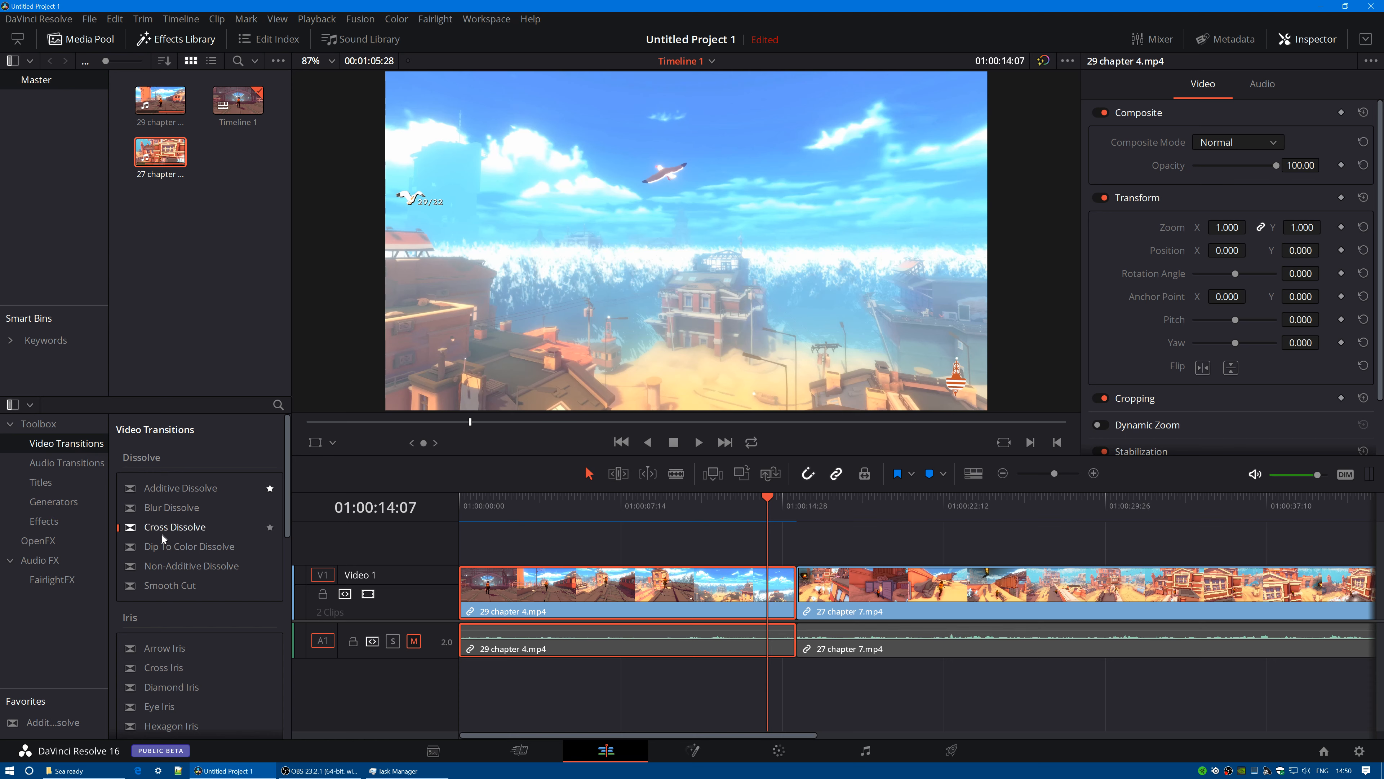
pyautogui.scroll(-3, 171, 667)
pyautogui.scroll(3, 182, 658)
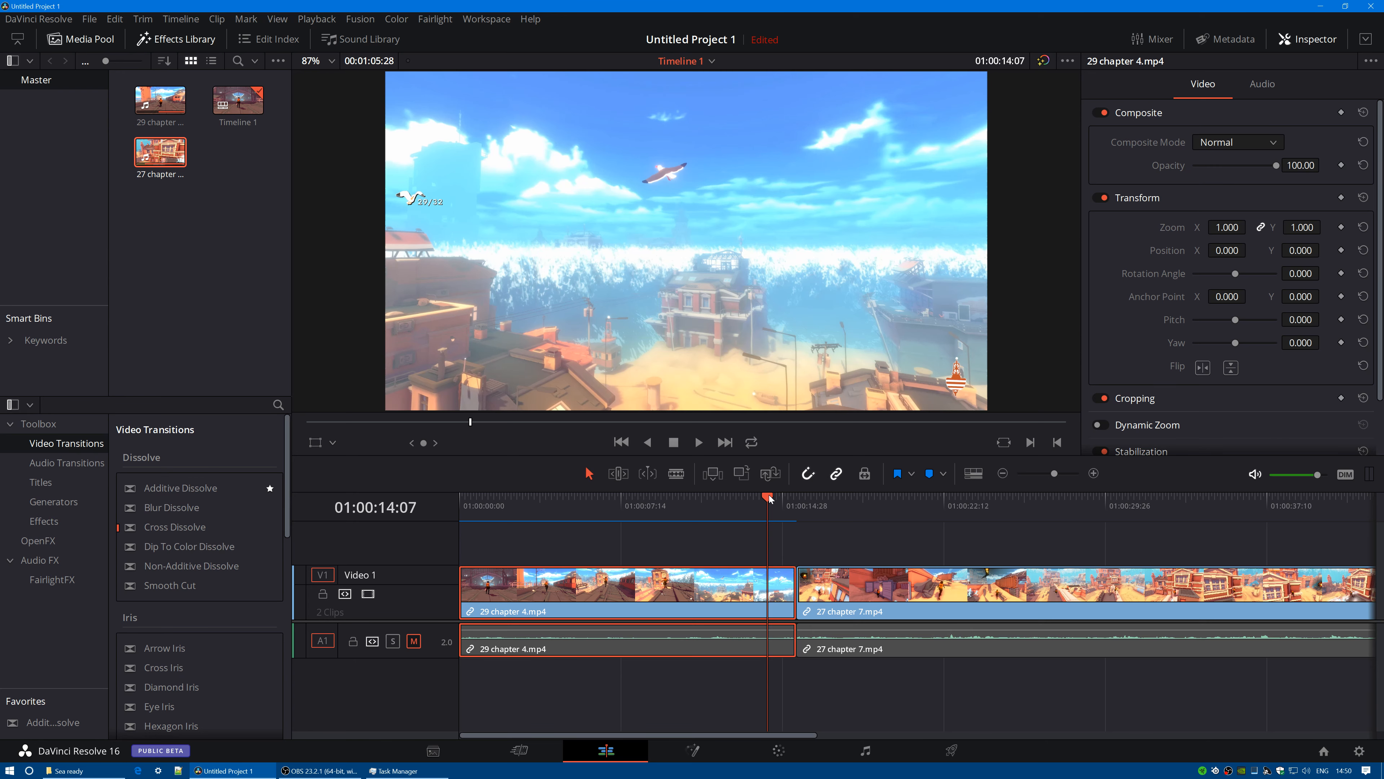
pyautogui.moveTo(770, 499)
pyautogui.mouseDown()
pyautogui.moveTo(797, 498)
pyautogui.moveTo(757, 505)
pyautogui.moveTo(788, 504)
pyautogui.mouseUp()
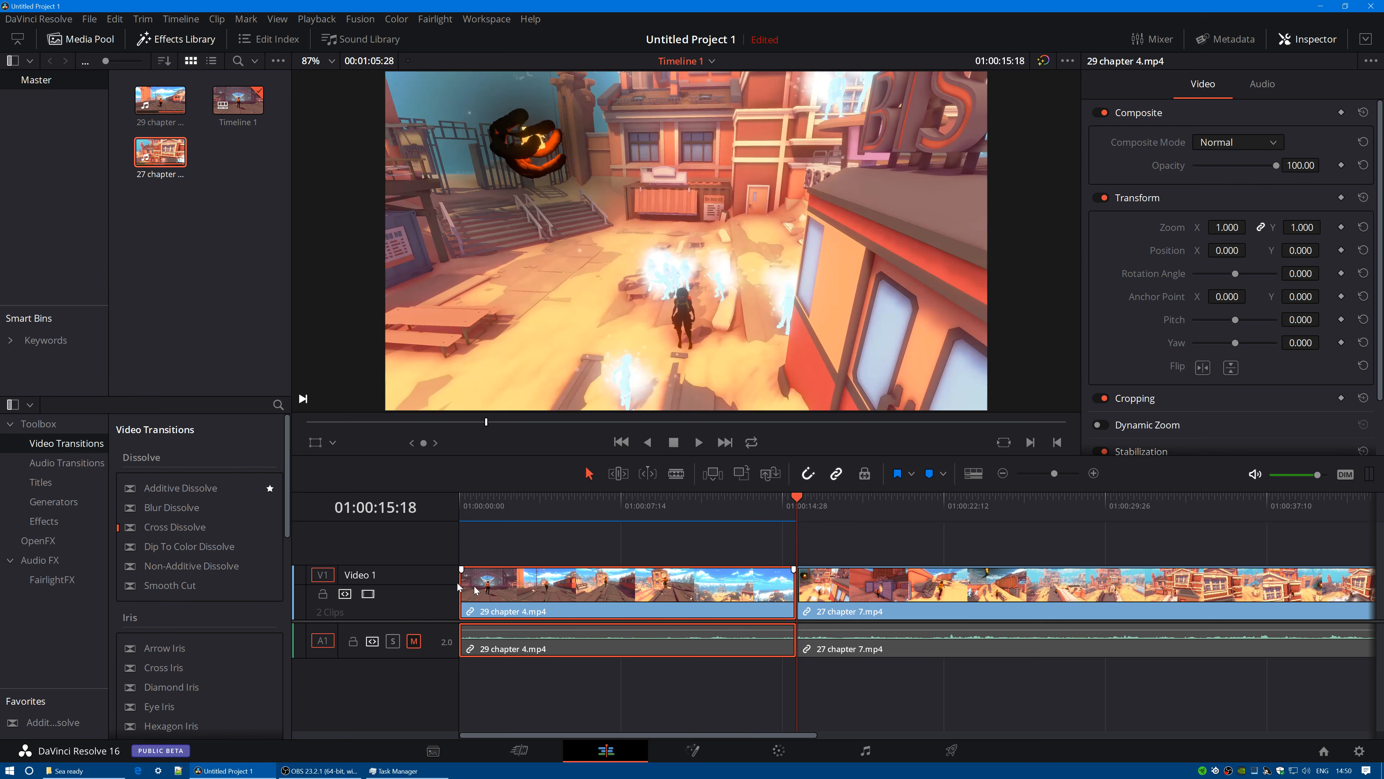
pyautogui.moveTo(154, 529); pyautogui.dragTo(794, 600)
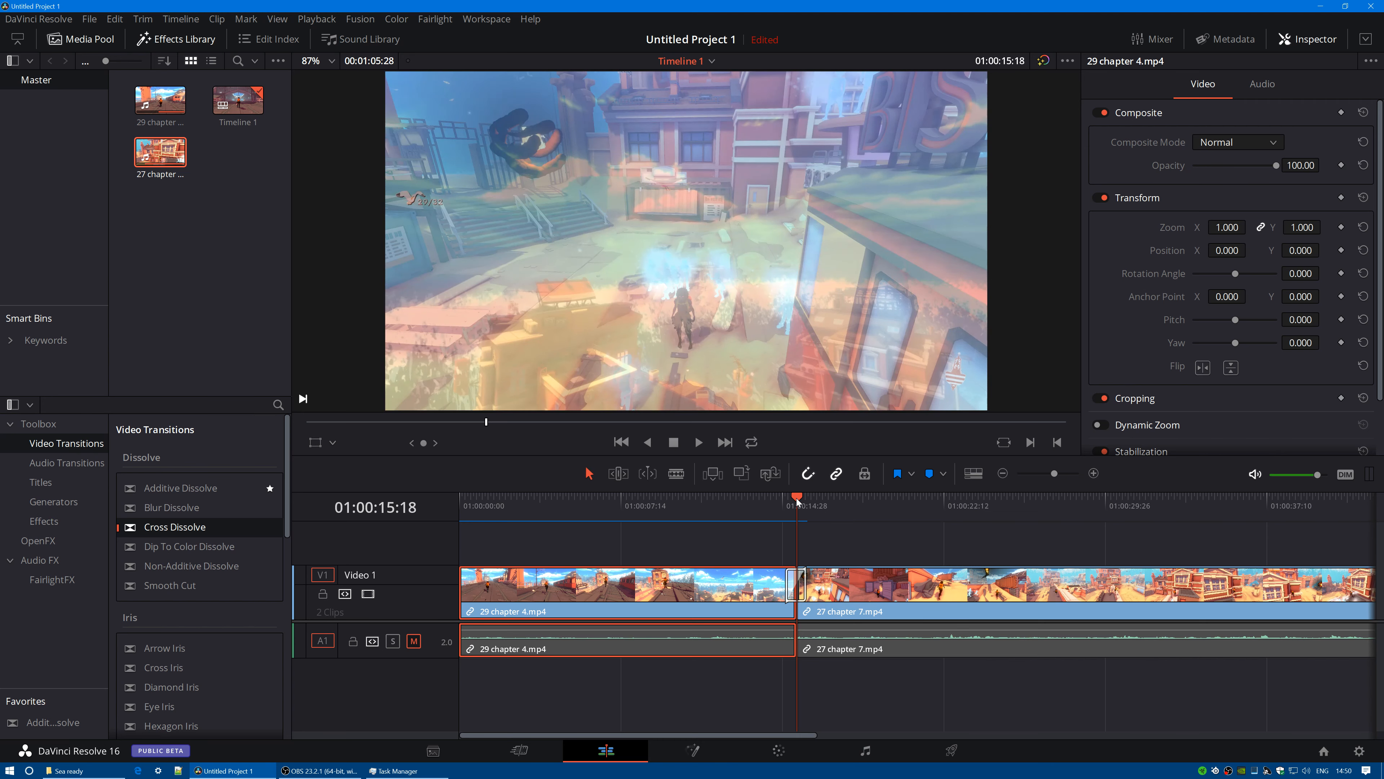
# - Play across the Cross Dissolve from 01:00:12:21 into the second clip and stop playback
pyautogui.moveTo(796, 501); pyautogui.dragTo(734, 501)
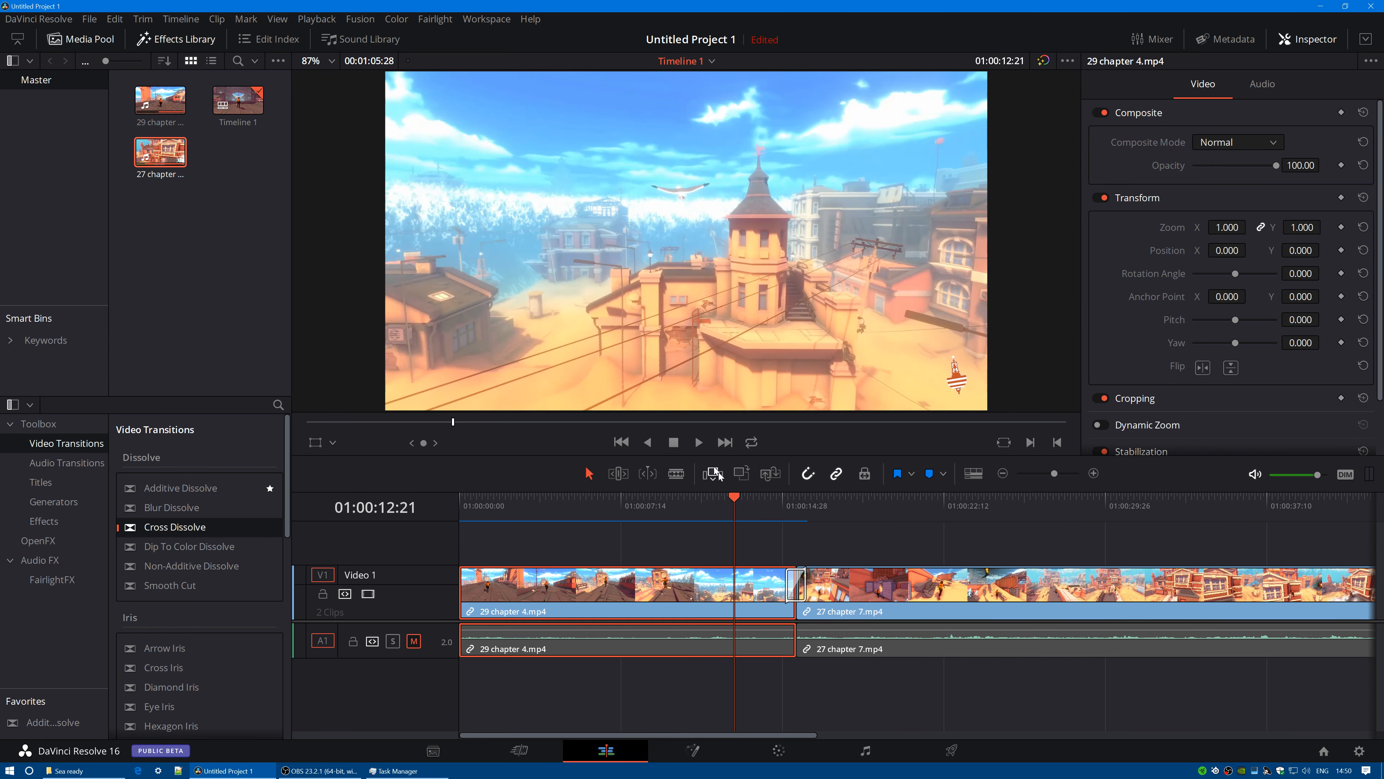
pyautogui.press('space')
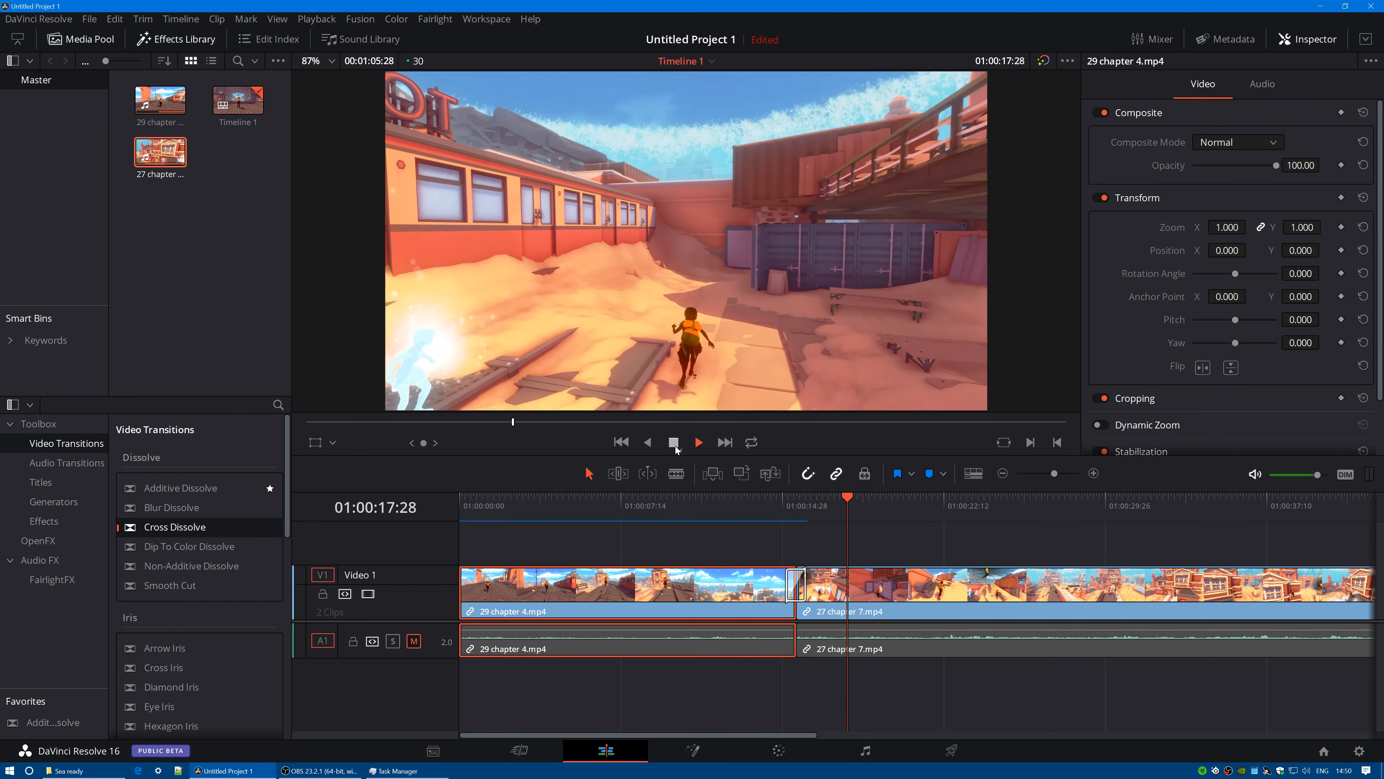
pyautogui.click(673, 445)
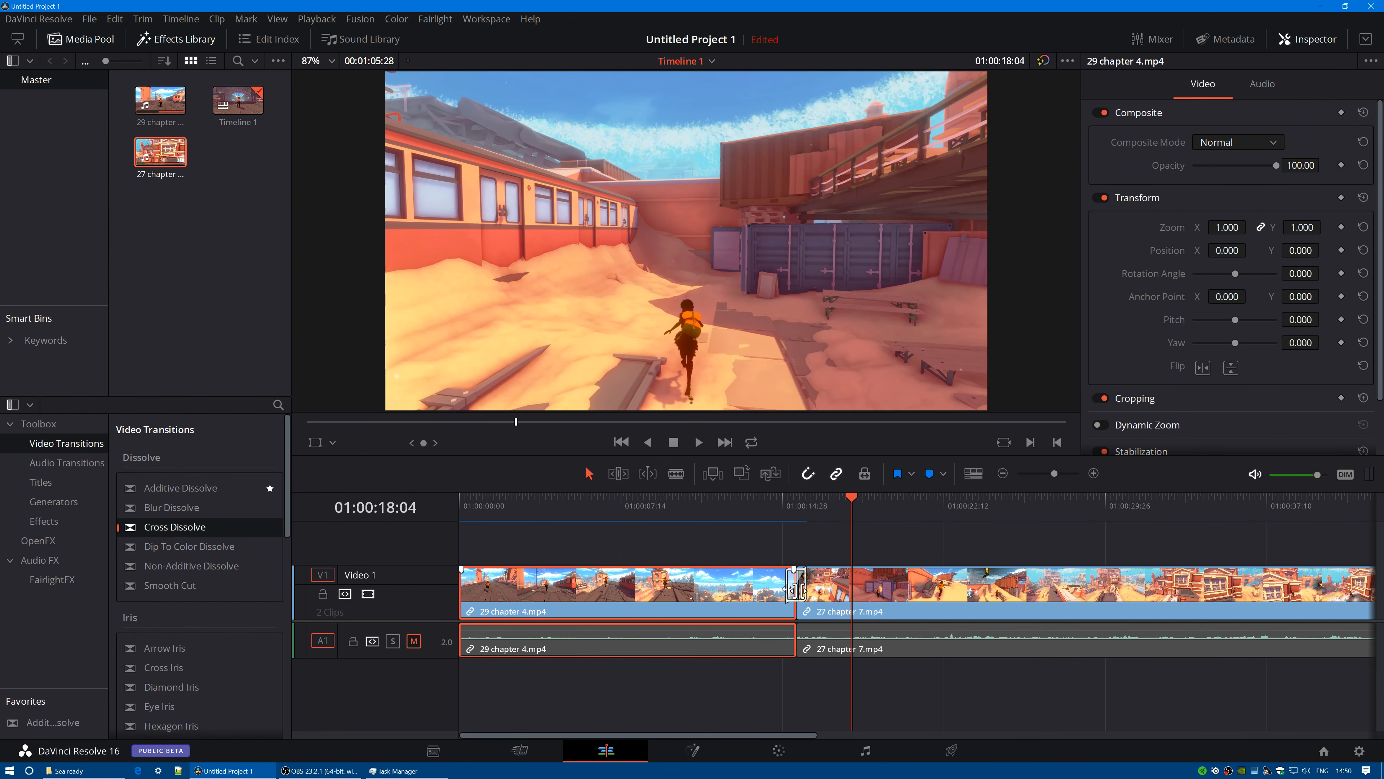
# - Turn on Render Cache Color Output for the 27 chapter 7.mp4 clip
pyautogui.click(911, 596)
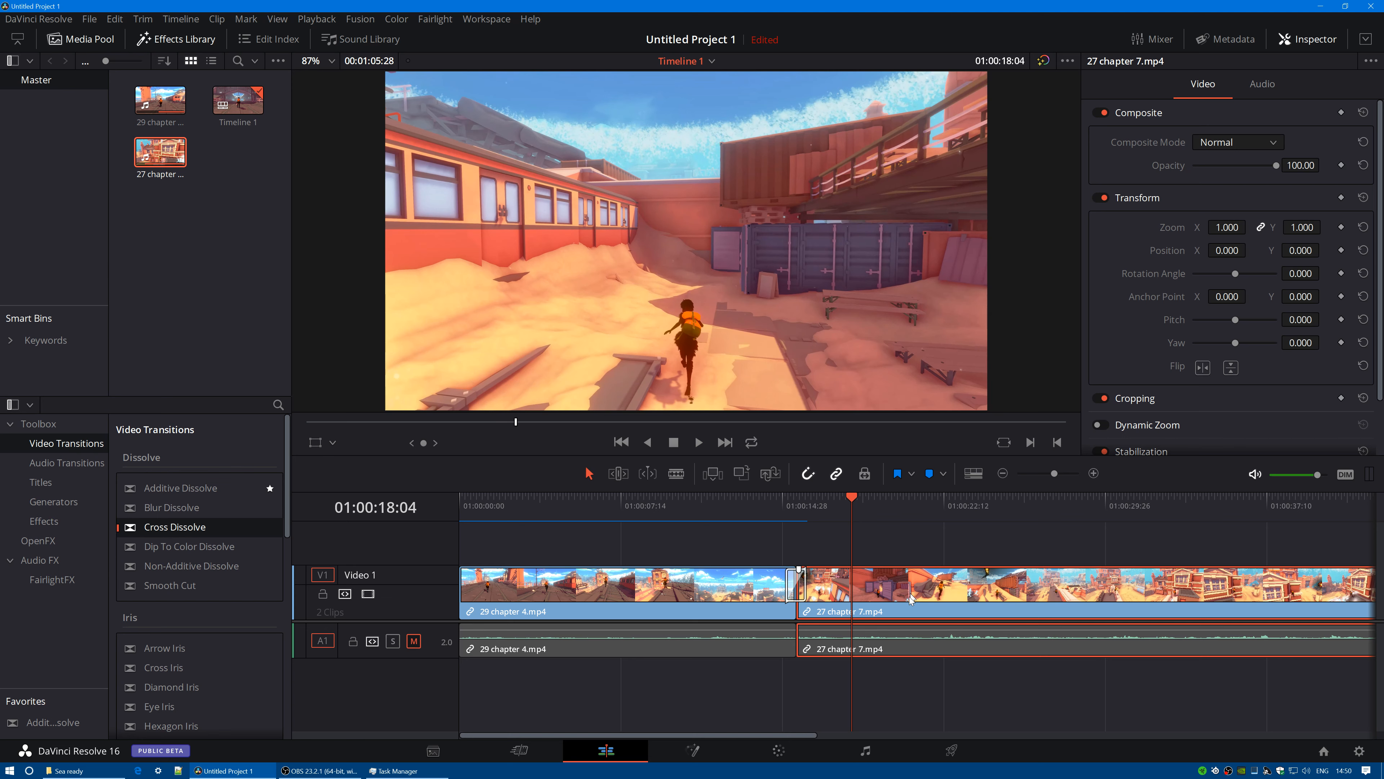
pyautogui.click(702, 593)
pyautogui.click(888, 594)
pyautogui.rightClick(888, 595)
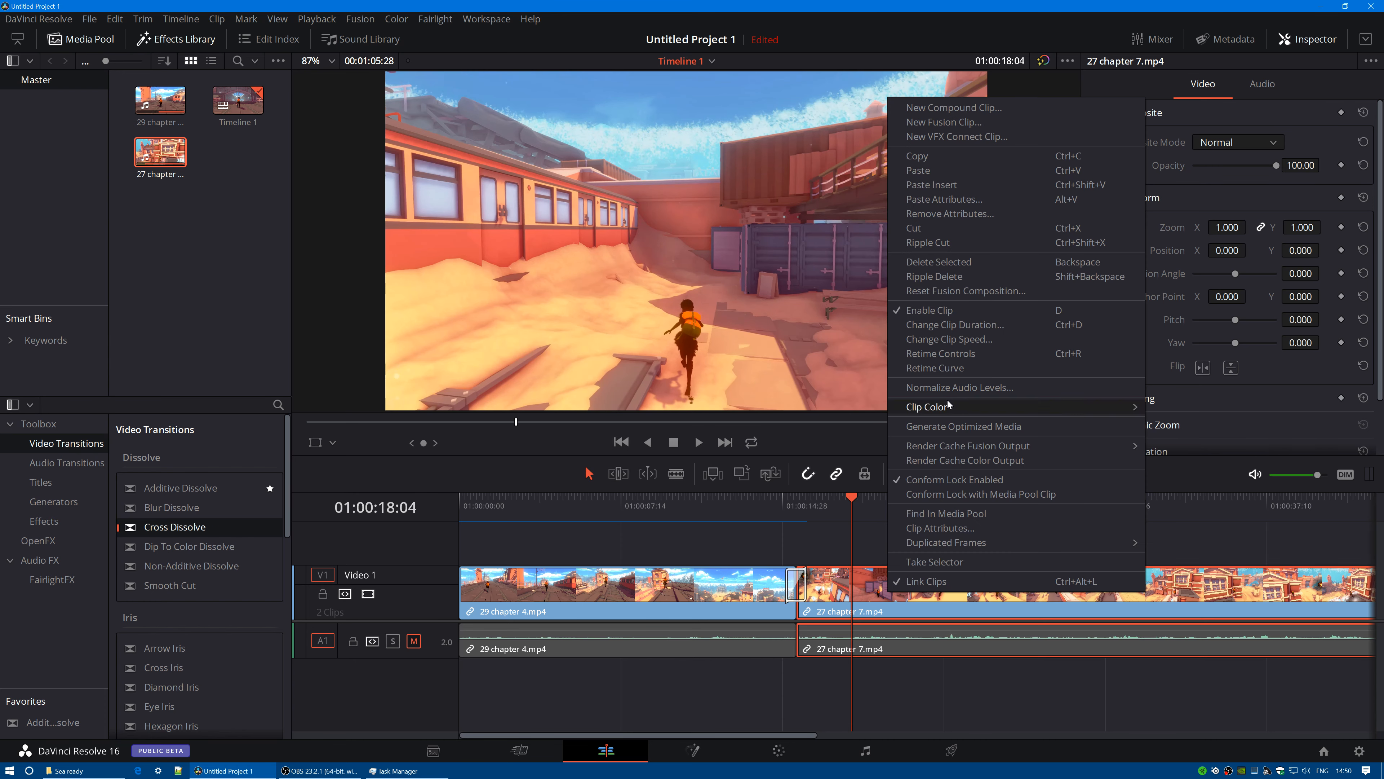
pyautogui.click(965, 461)
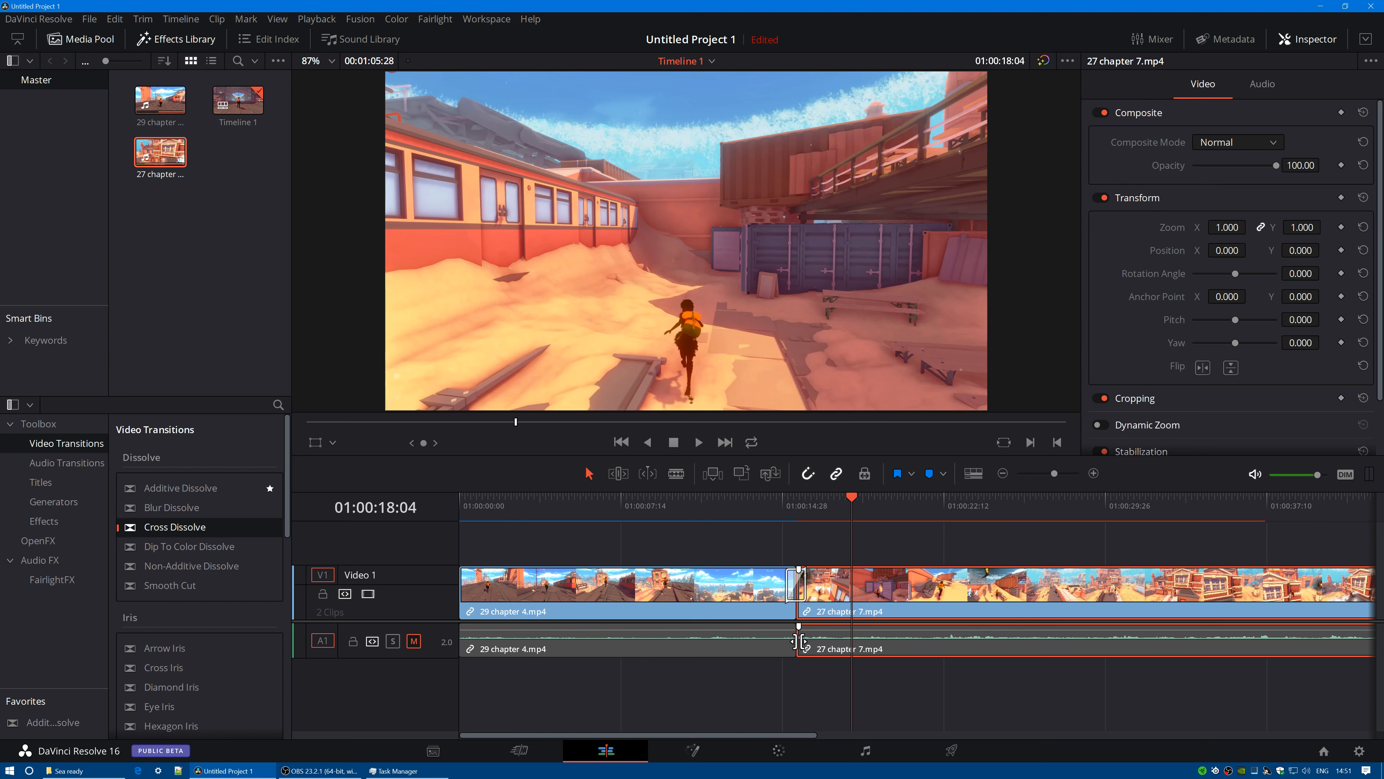
# - Place the playhead at 01:00:13:08, shortly before the Cross Dissolve
pyautogui.click(1003, 473)
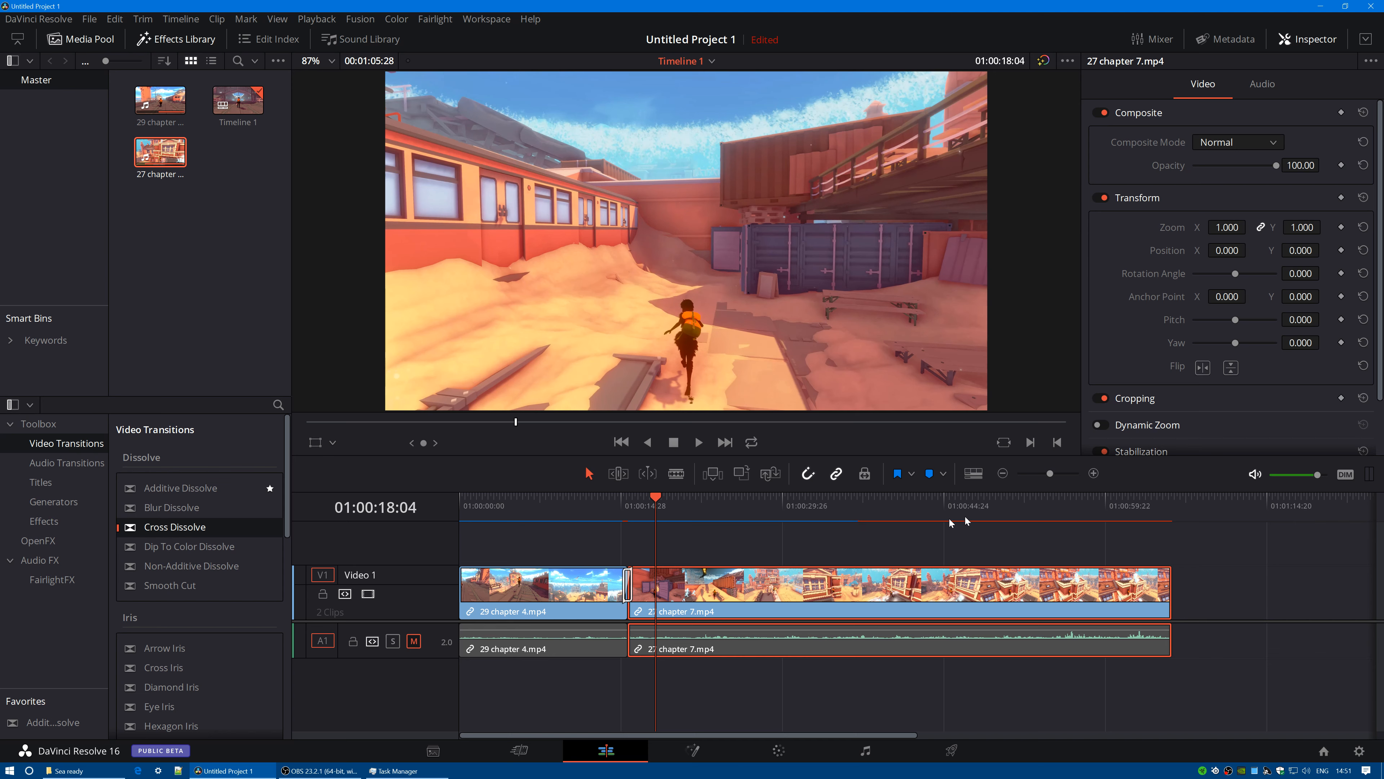
pyautogui.moveTo(656, 506); pyautogui.dragTo(600, 501)
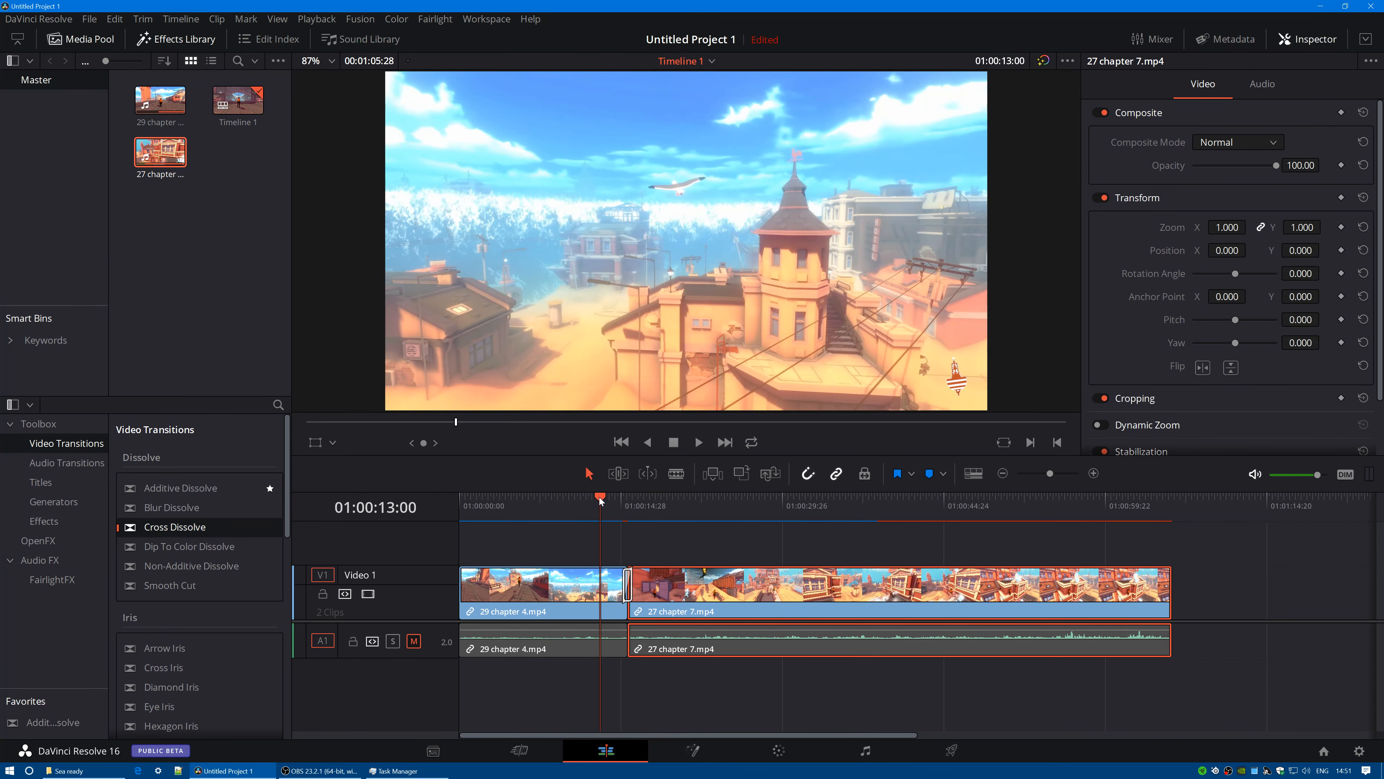
pyautogui.click(603, 502)
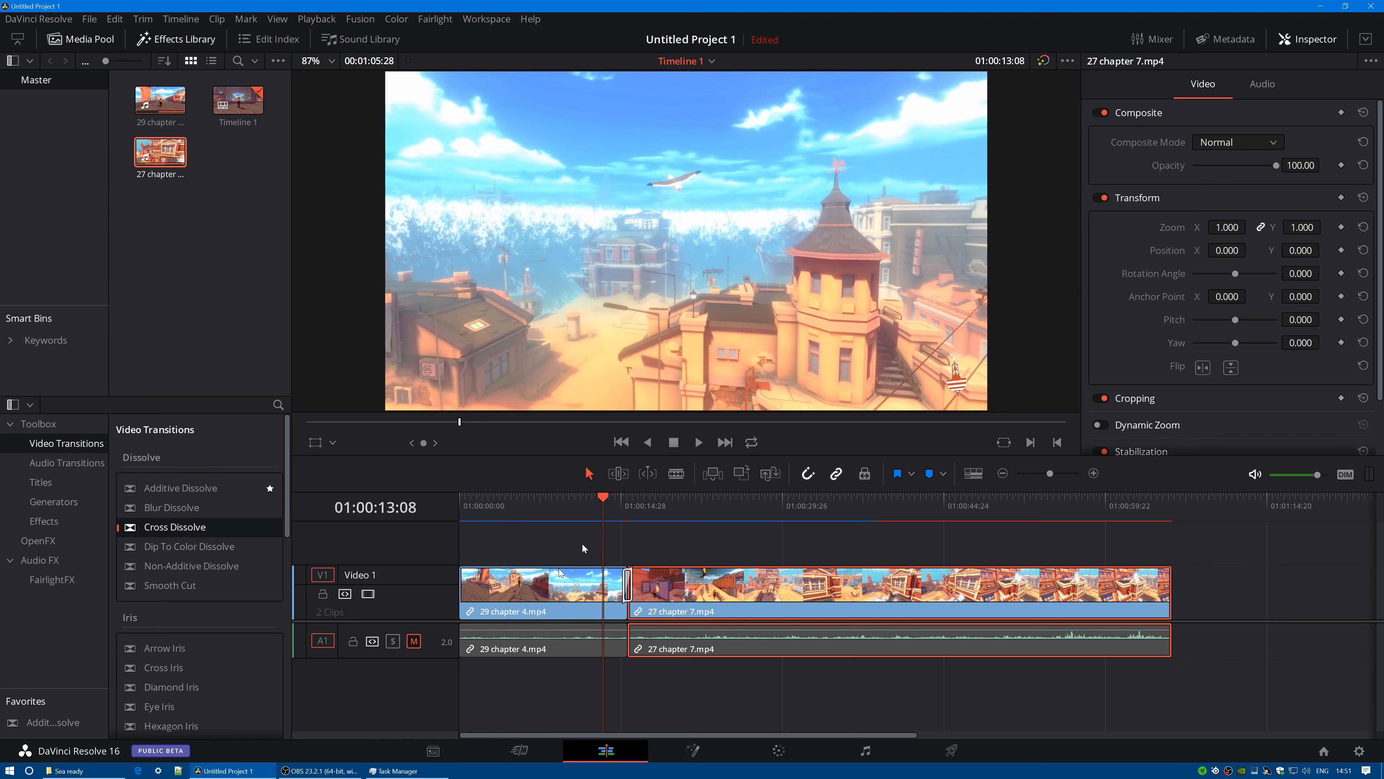
# - Switch to Task Manager to check the CPU load, close it, and clear the clip selection in the timeline
pyautogui.click(385, 771)
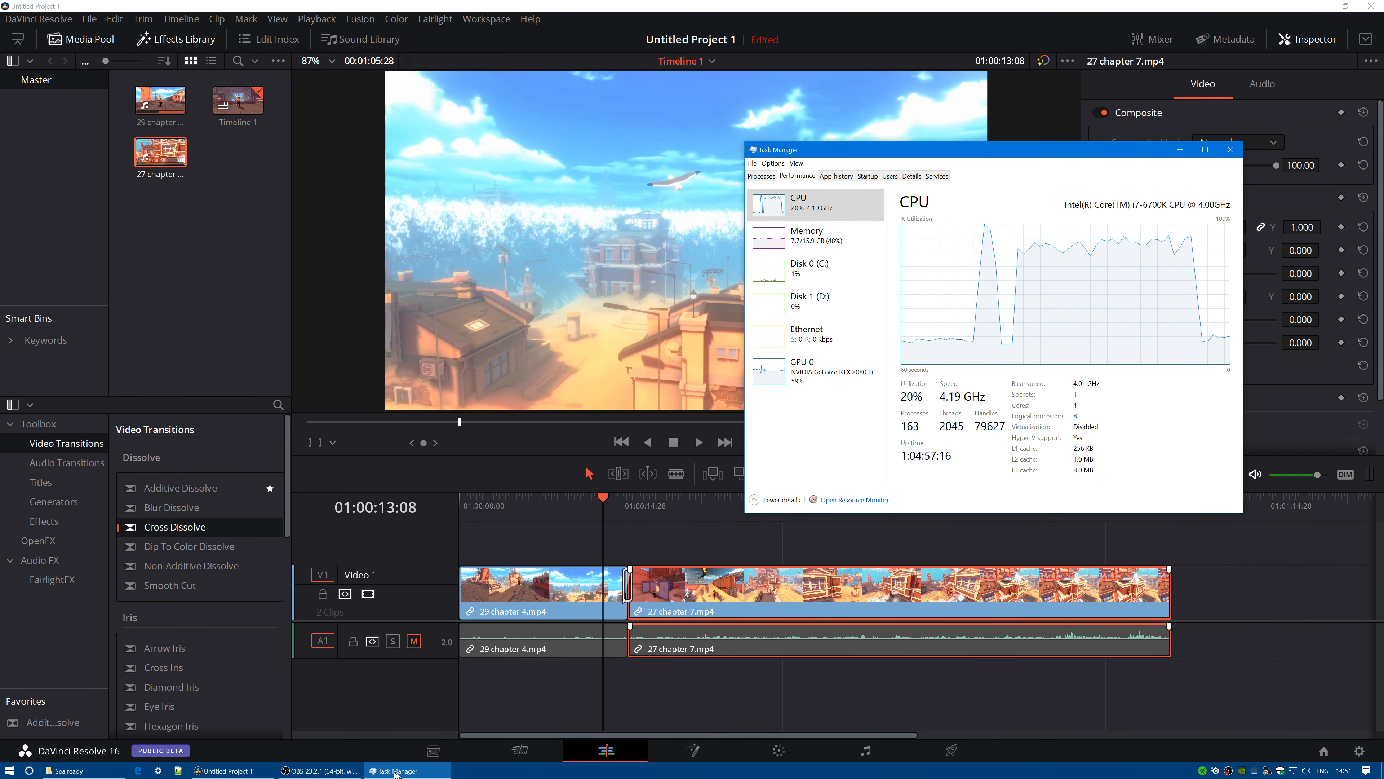
pyautogui.click(1230, 149)
pyautogui.click(652, 698)
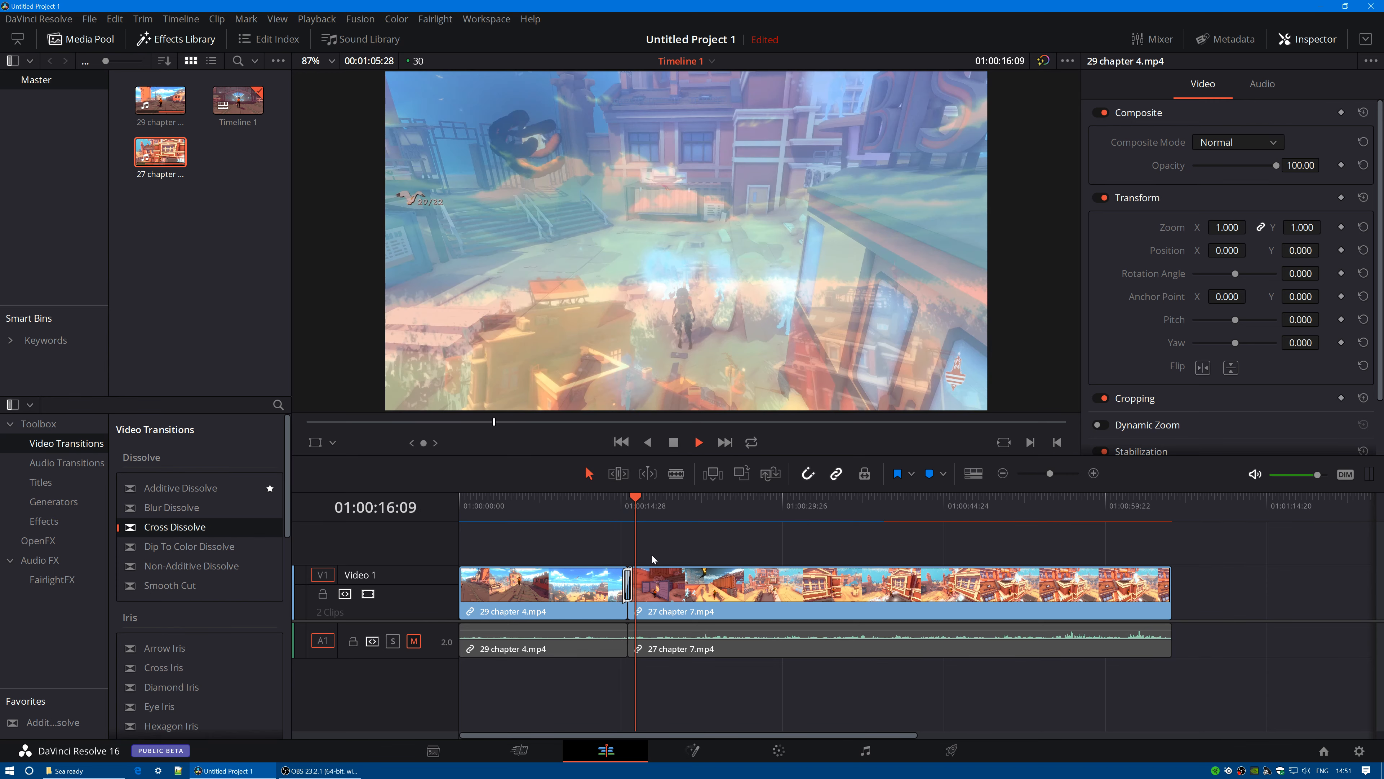
# - Replay the Cross Dissolve repeatedly from the end of the first clip to judge its playback
pyautogui.moveTo(654, 499); pyautogui.dragTo(603, 509)
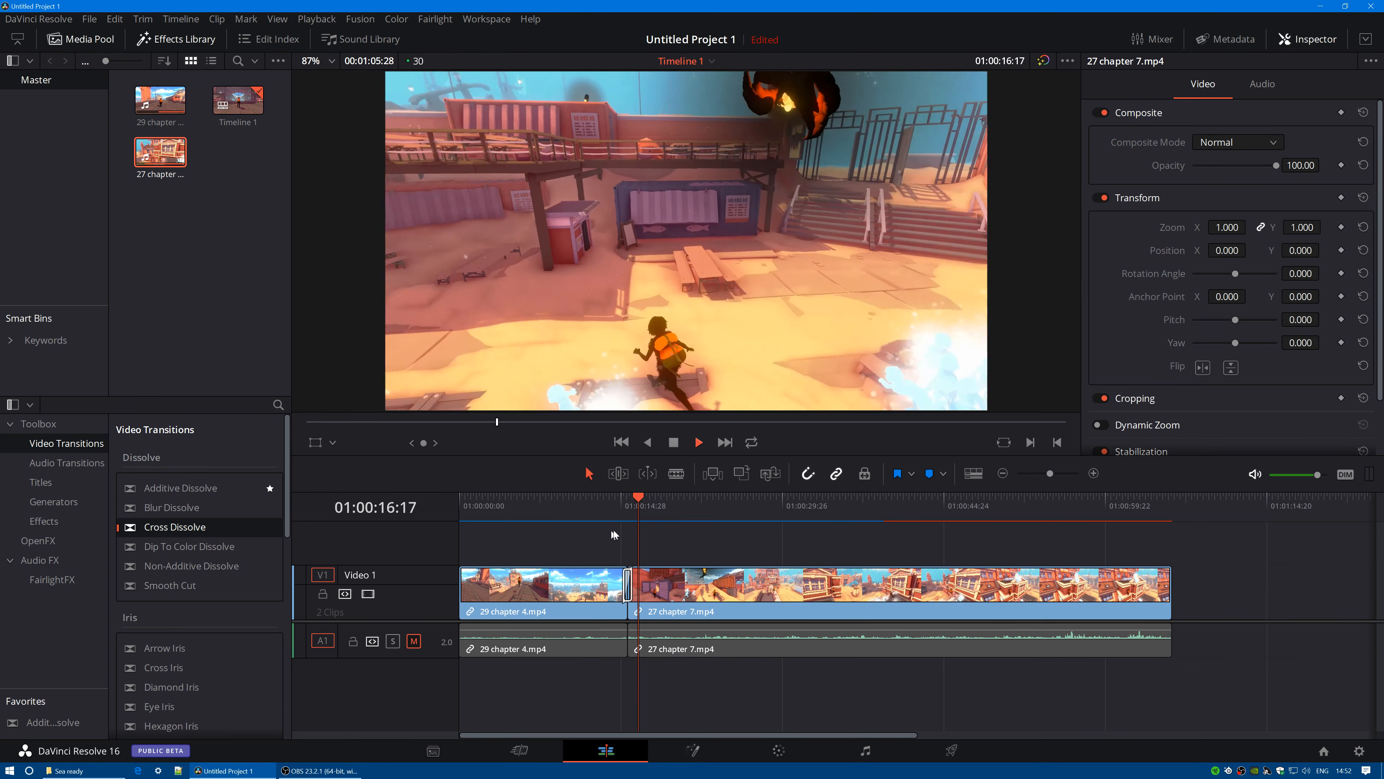
pyautogui.click(1093, 474)
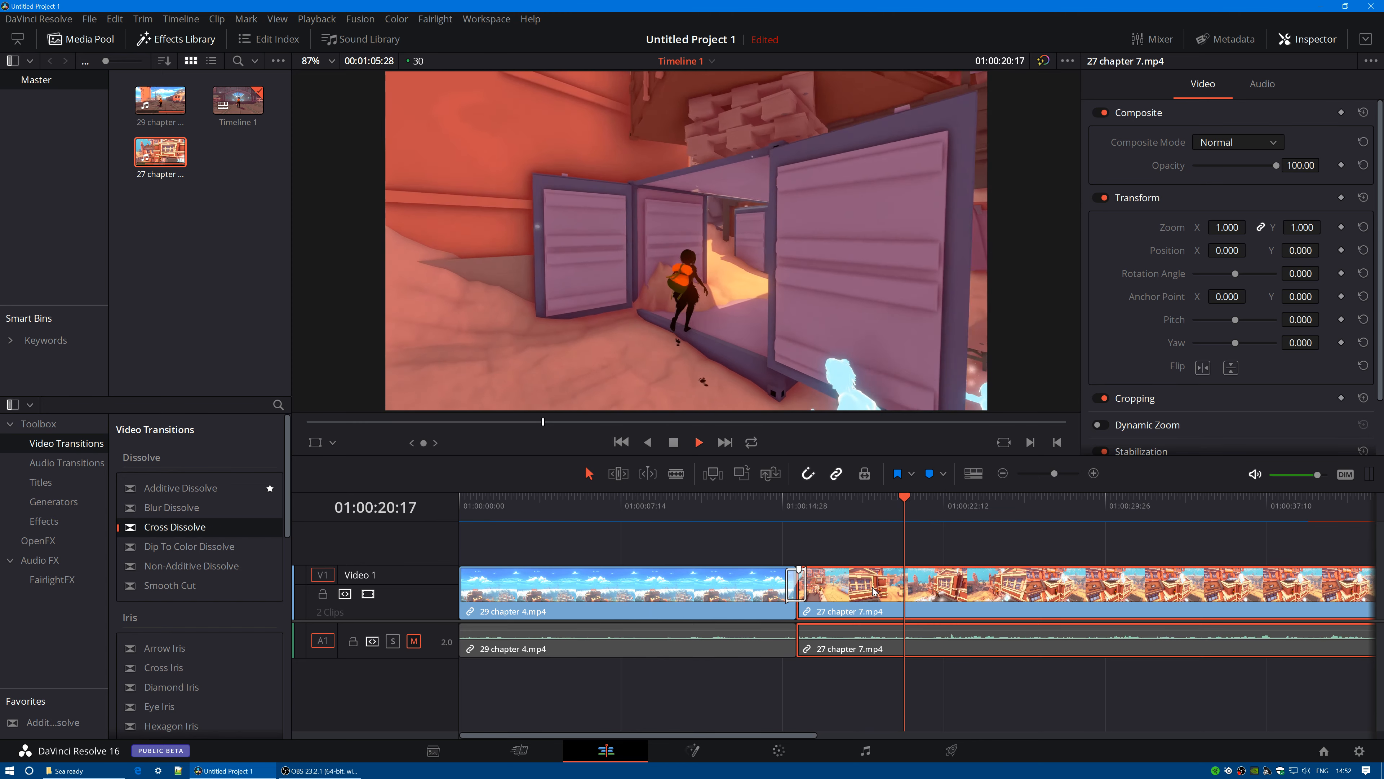
pyautogui.click(728, 589)
pyautogui.moveTo(936, 500); pyautogui.dragTo(753, 515)
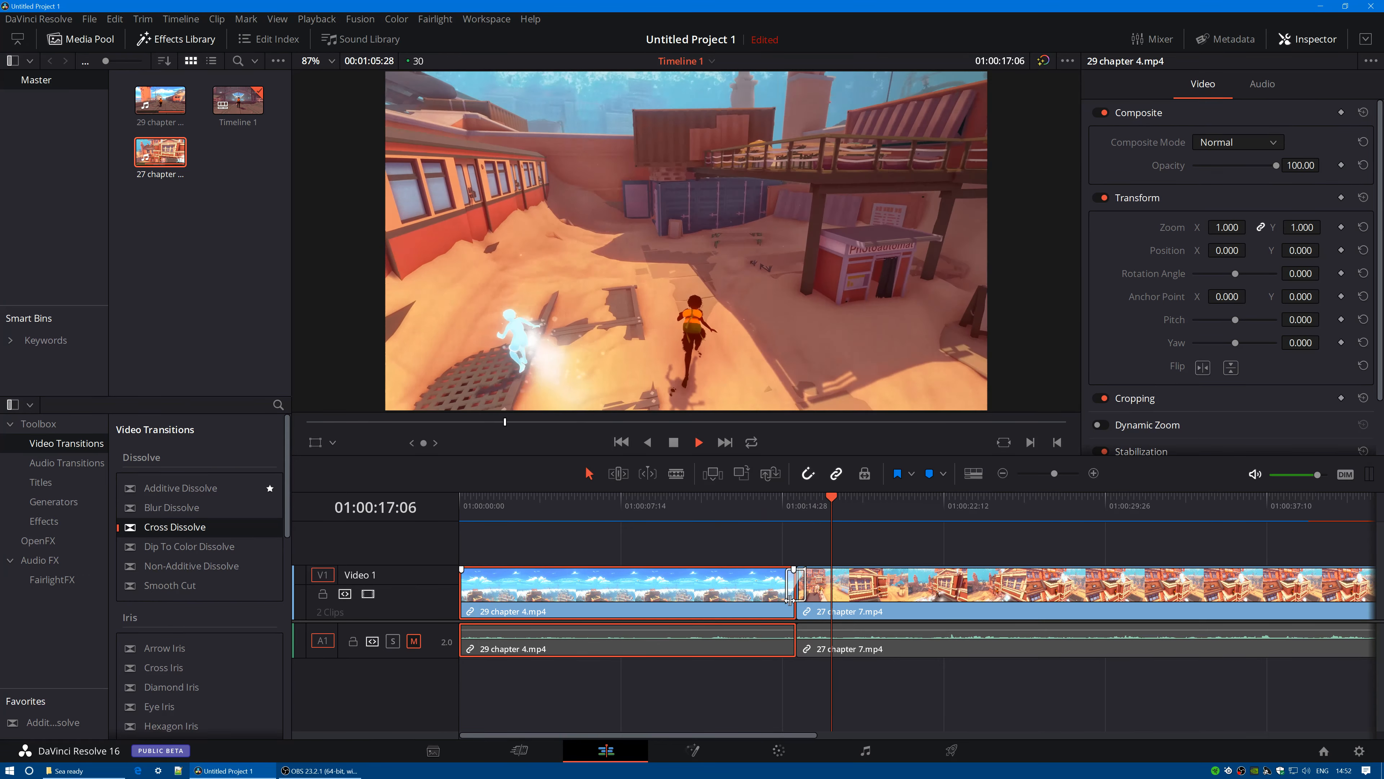
# - Select the Cross Dissolve transition in the timeline and park the playhead at 01:00:10:29
pyautogui.click(792, 588)
pyautogui.click(796, 587)
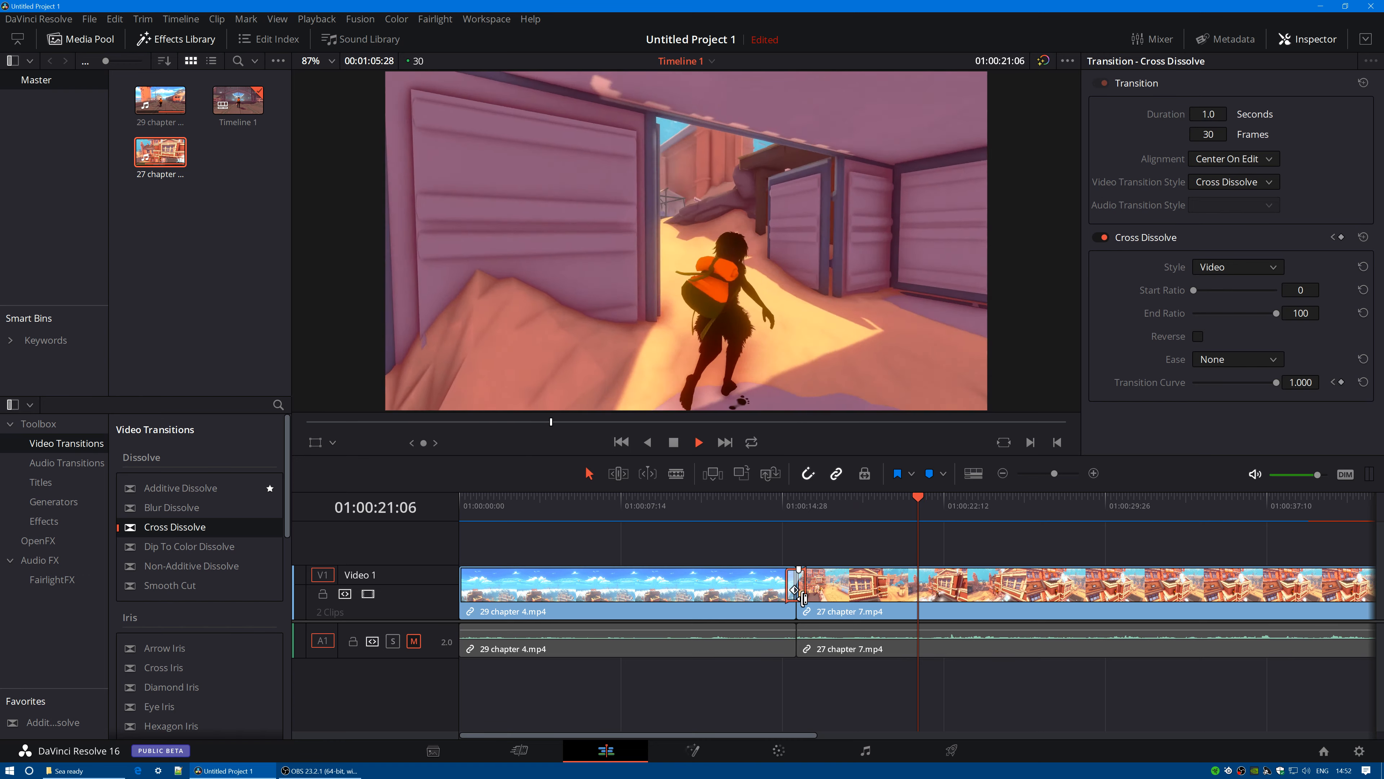
pyautogui.moveTo(773, 499); pyautogui.dragTo(695, 487)
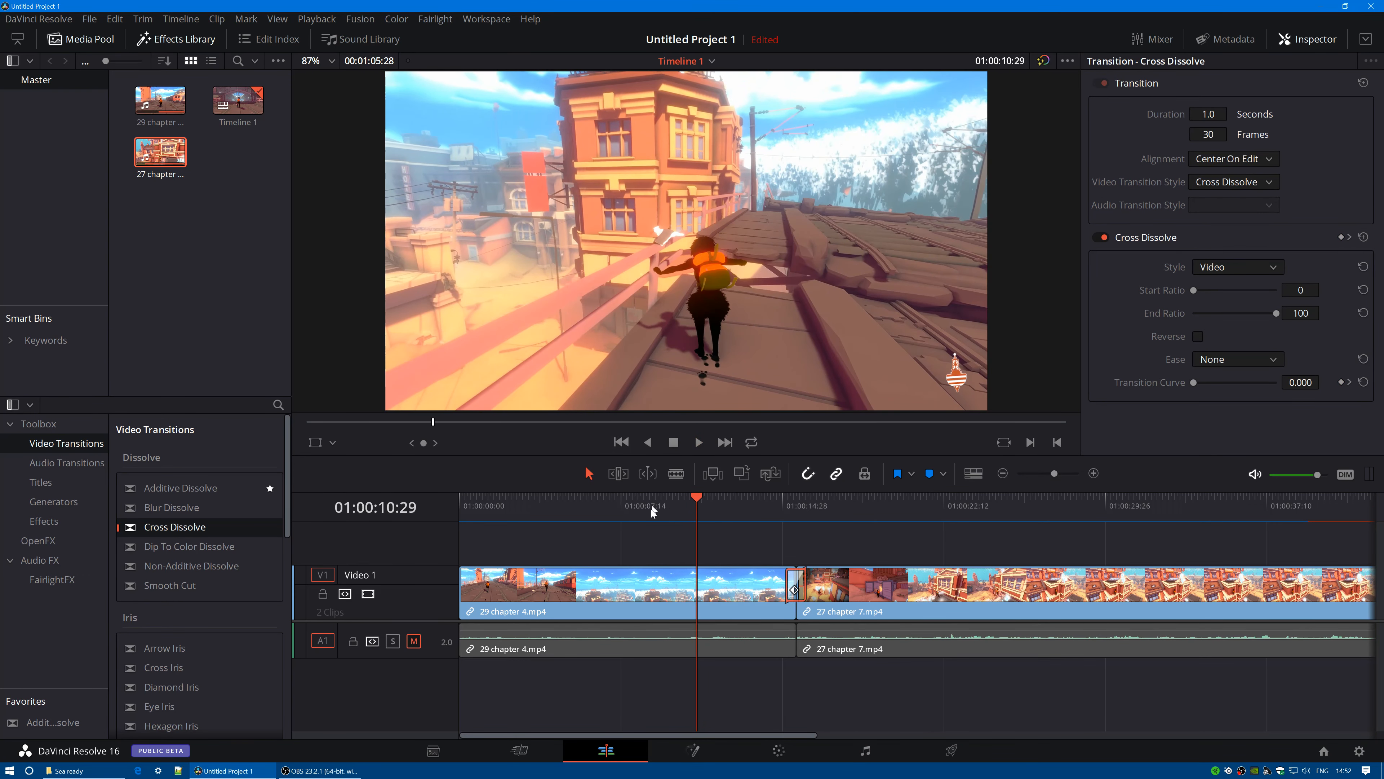
# - Enable automatic caching of transitions in User Mode in the project's master settings and save the settings
pyautogui.click(88, 19)
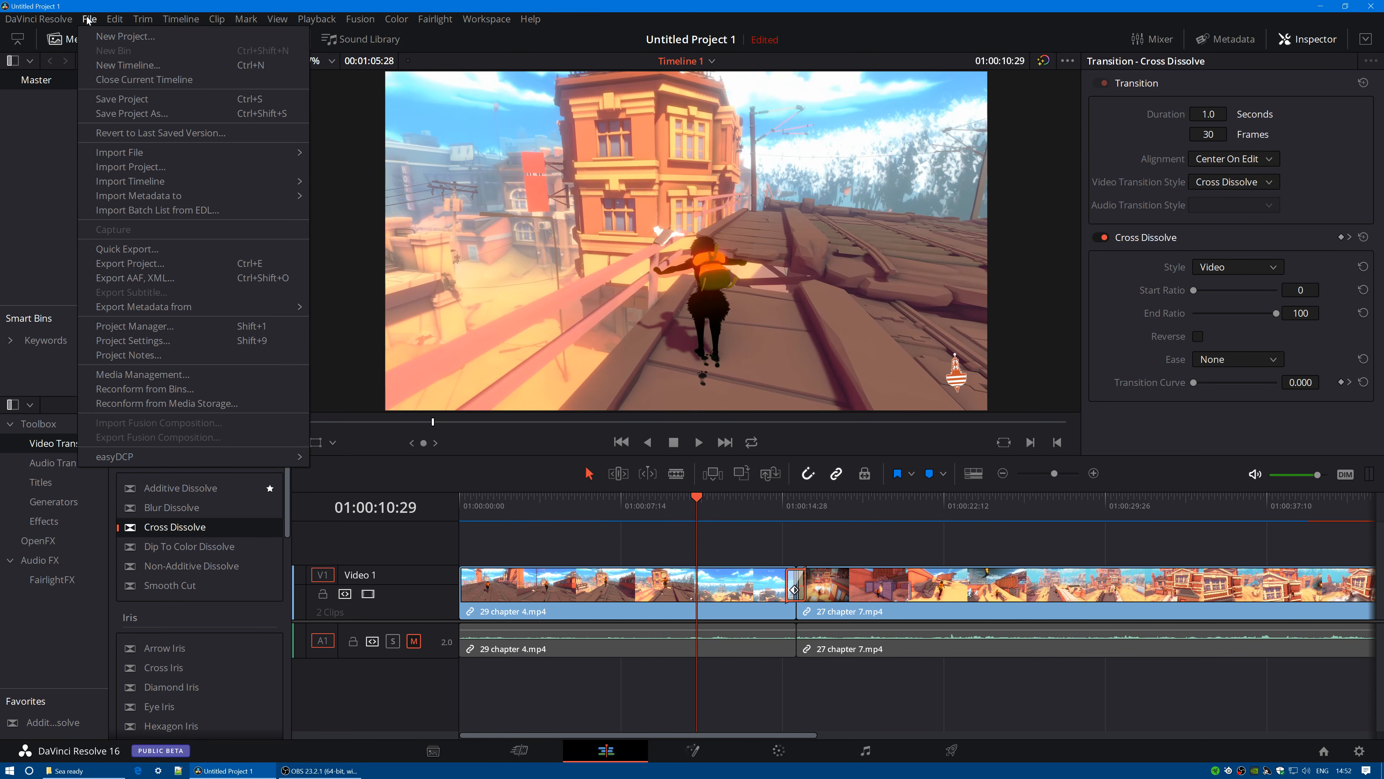
pyautogui.click(146, 341)
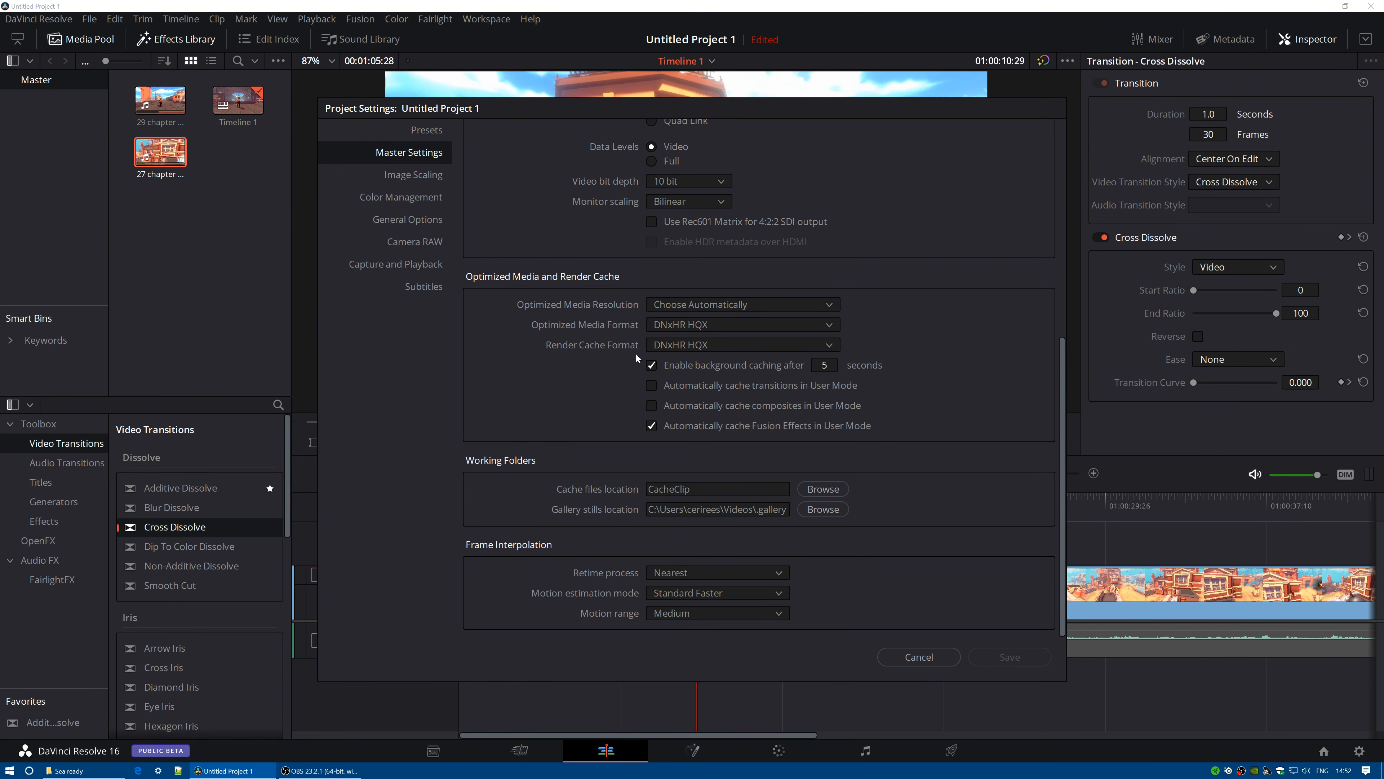
pyautogui.scroll(2, 597, 325)
pyautogui.scroll(4, 597, 324)
pyautogui.scroll(-5, 591, 376)
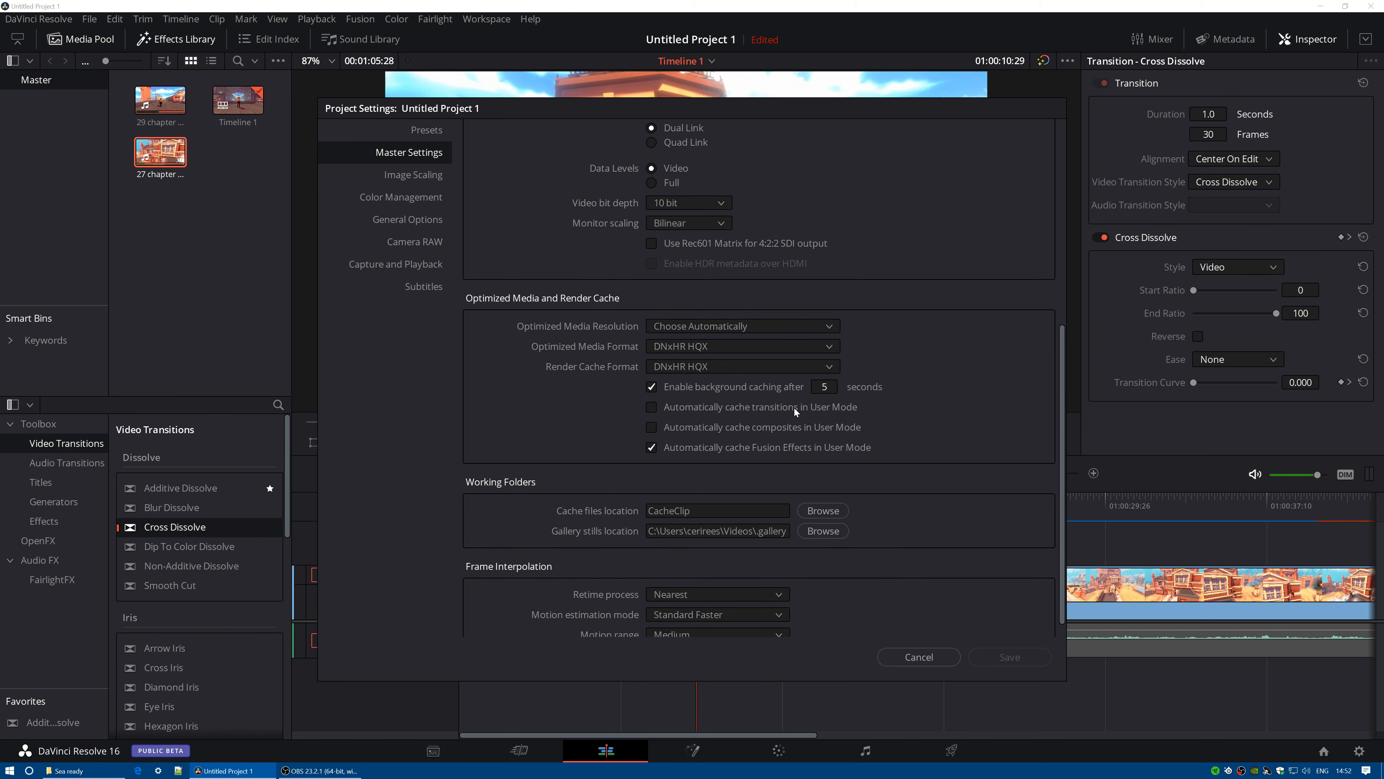
pyautogui.click(652, 409)
pyautogui.click(1012, 657)
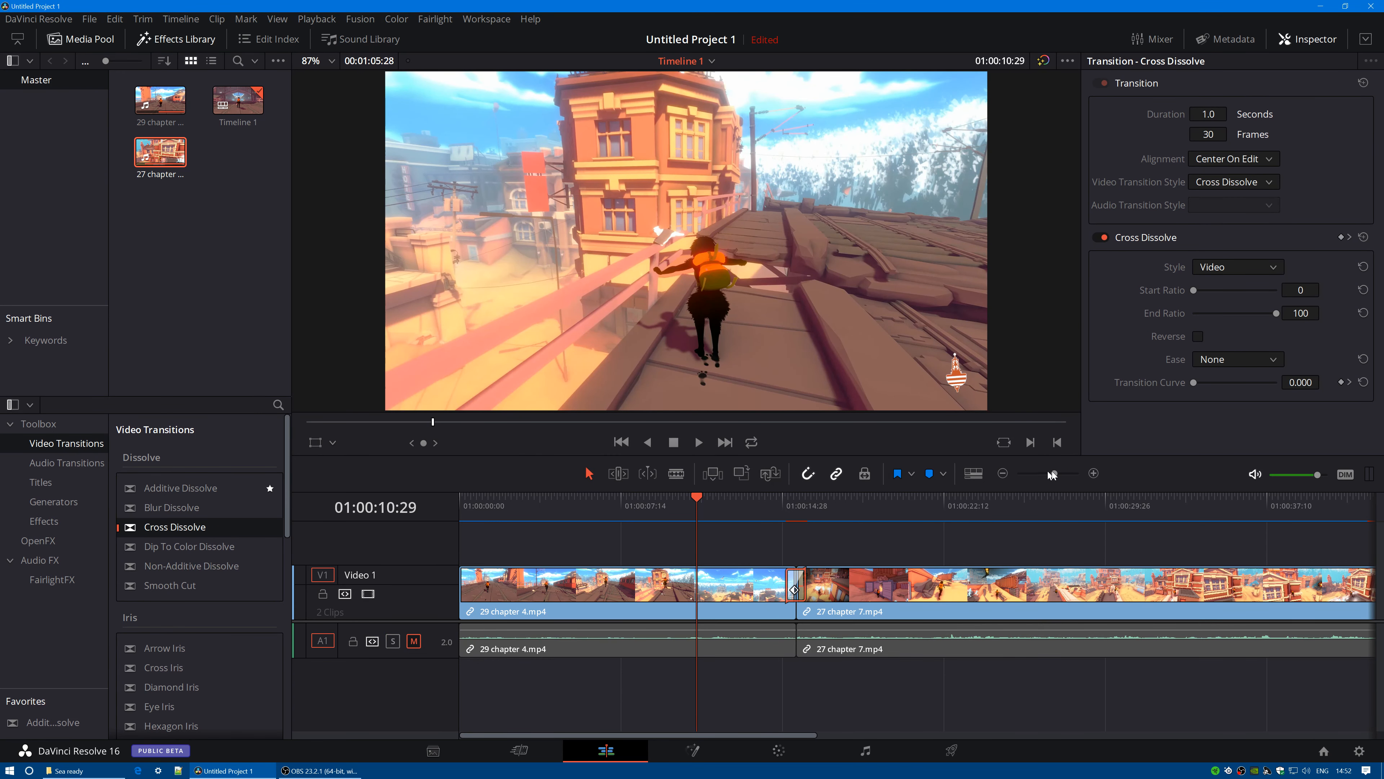
# - Scrub to the Cross Dissolve's midpoint at 01:00:15:18 and its start at 01:00:15:03, and place the playhead at 01:00:12:03
pyautogui.click(1094, 473)
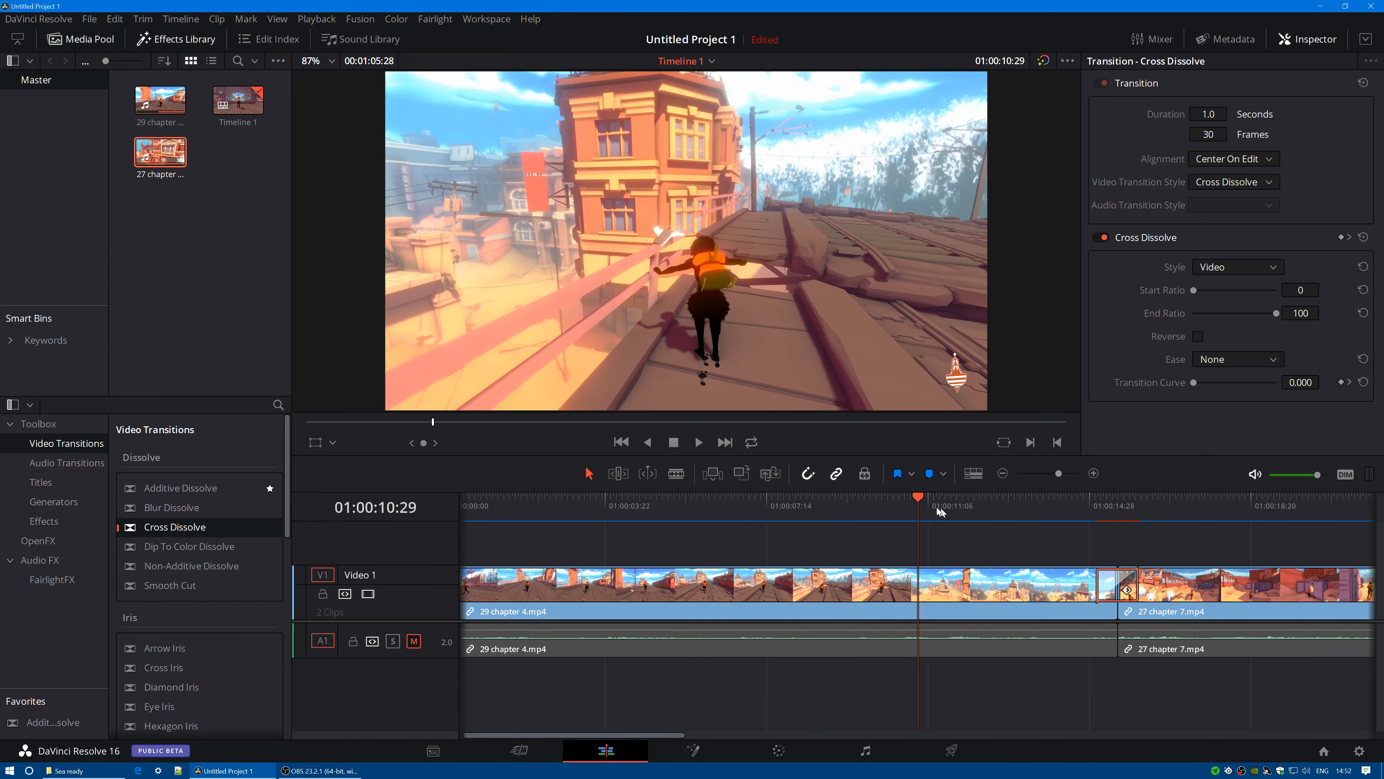
pyautogui.moveTo(920, 501); pyautogui.dragTo(1119, 508)
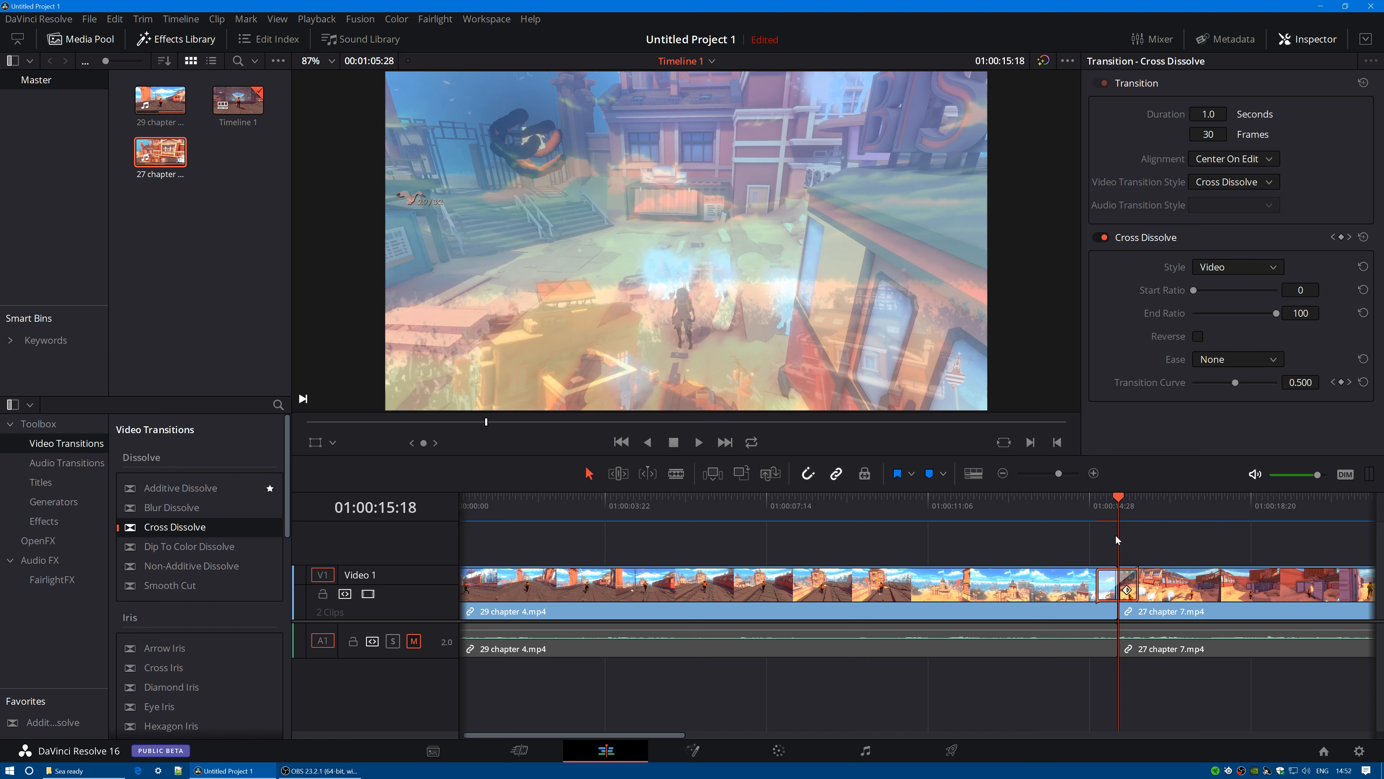
pyautogui.moveTo(1119, 498); pyautogui.dragTo(1099, 503)
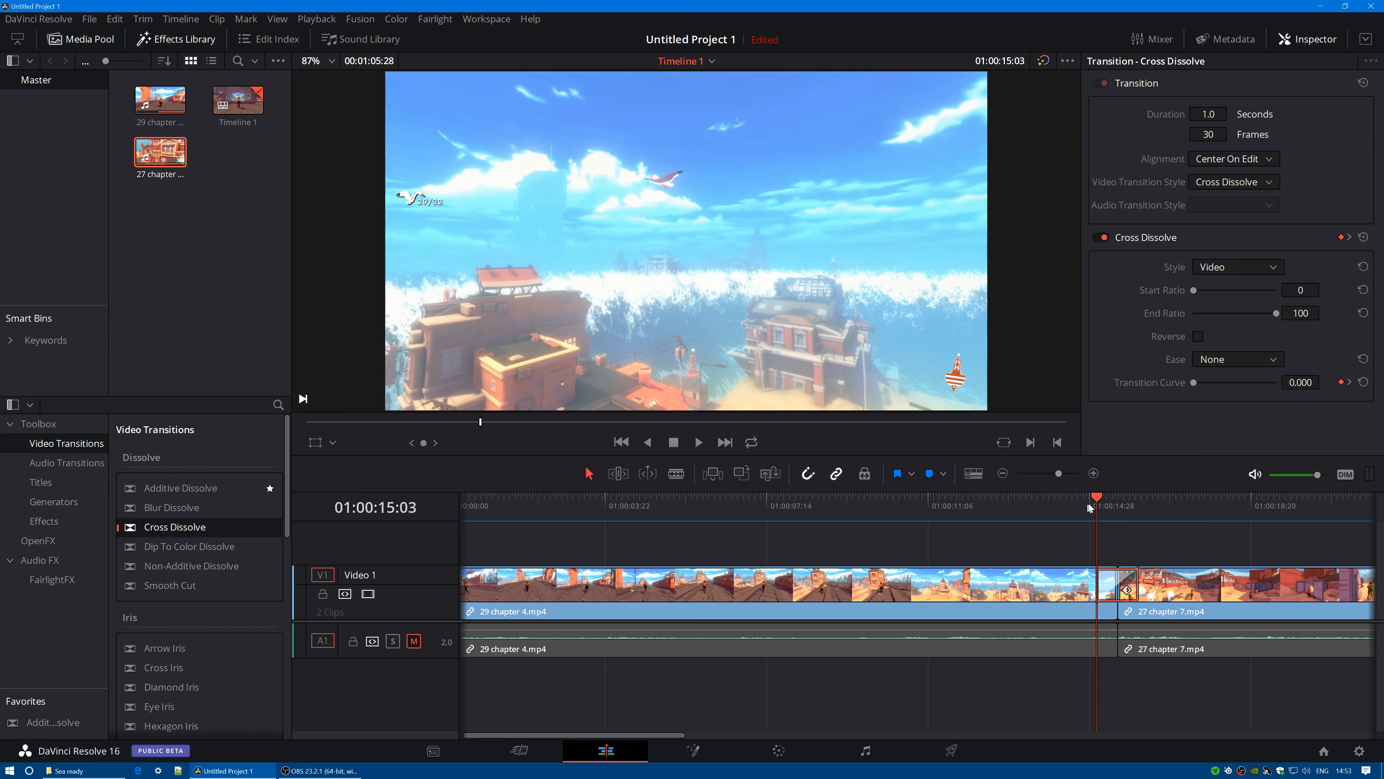
pyautogui.moveTo(1098, 498); pyautogui.dragTo(959, 509)
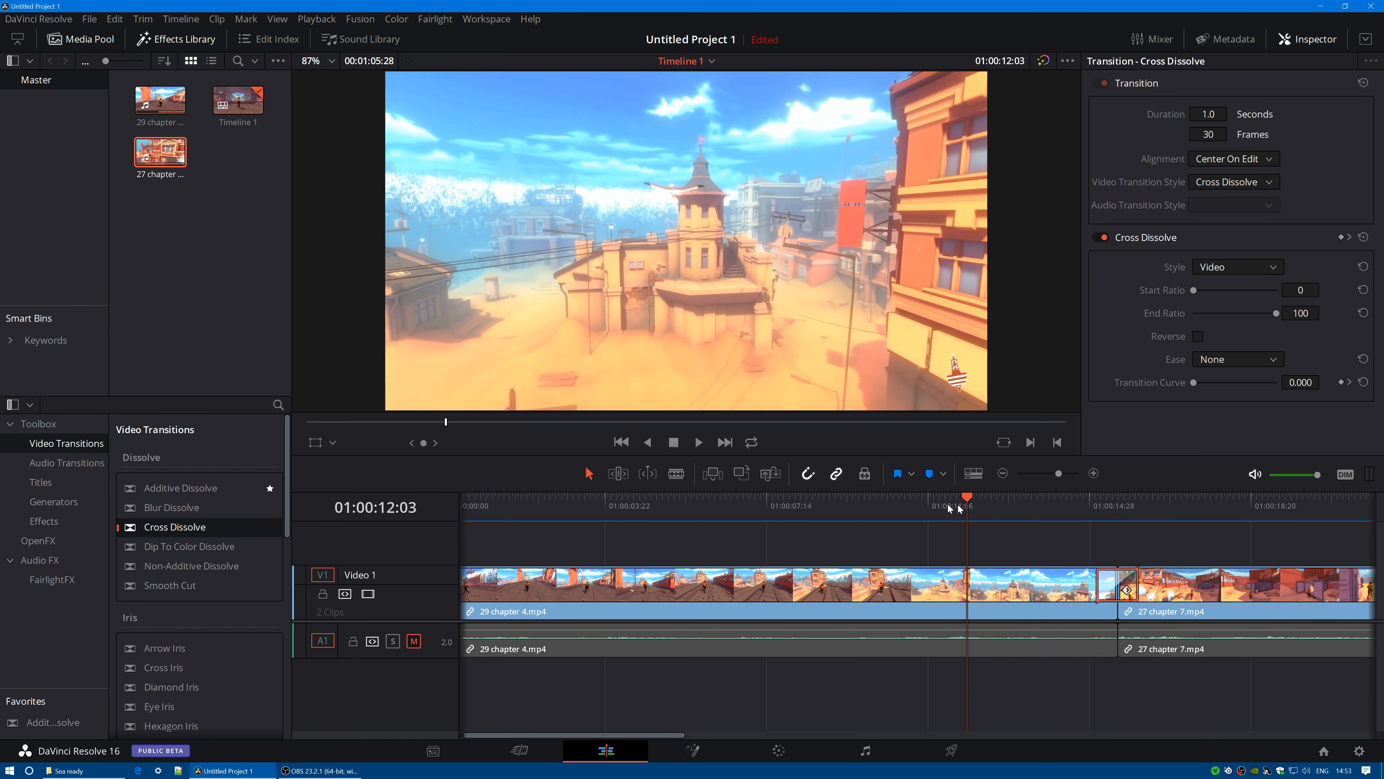
# - Play the Cross Dissolve several times from the end of the first clip and stop at 01:00:17:15
pyautogui.click(699, 442)
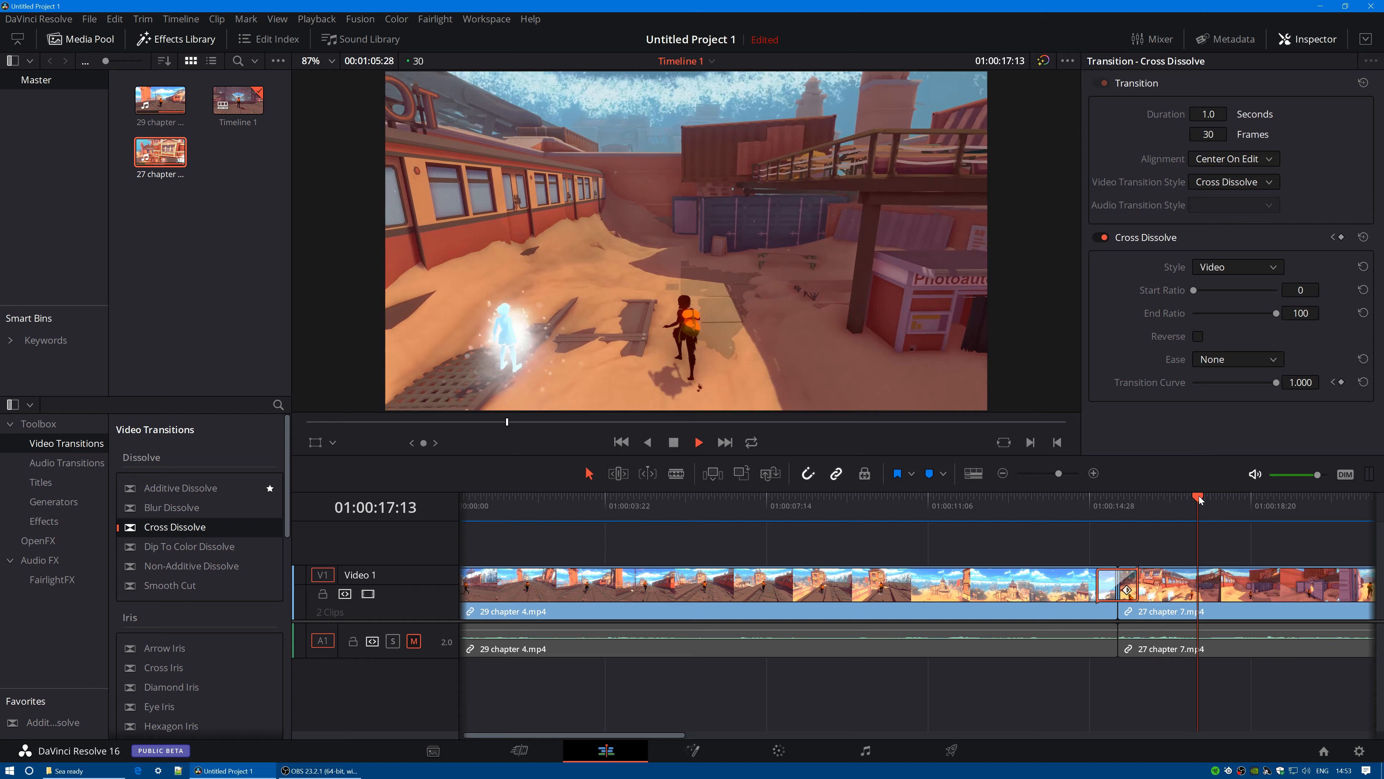
pyautogui.moveTo(1199, 498); pyautogui.dragTo(939, 507)
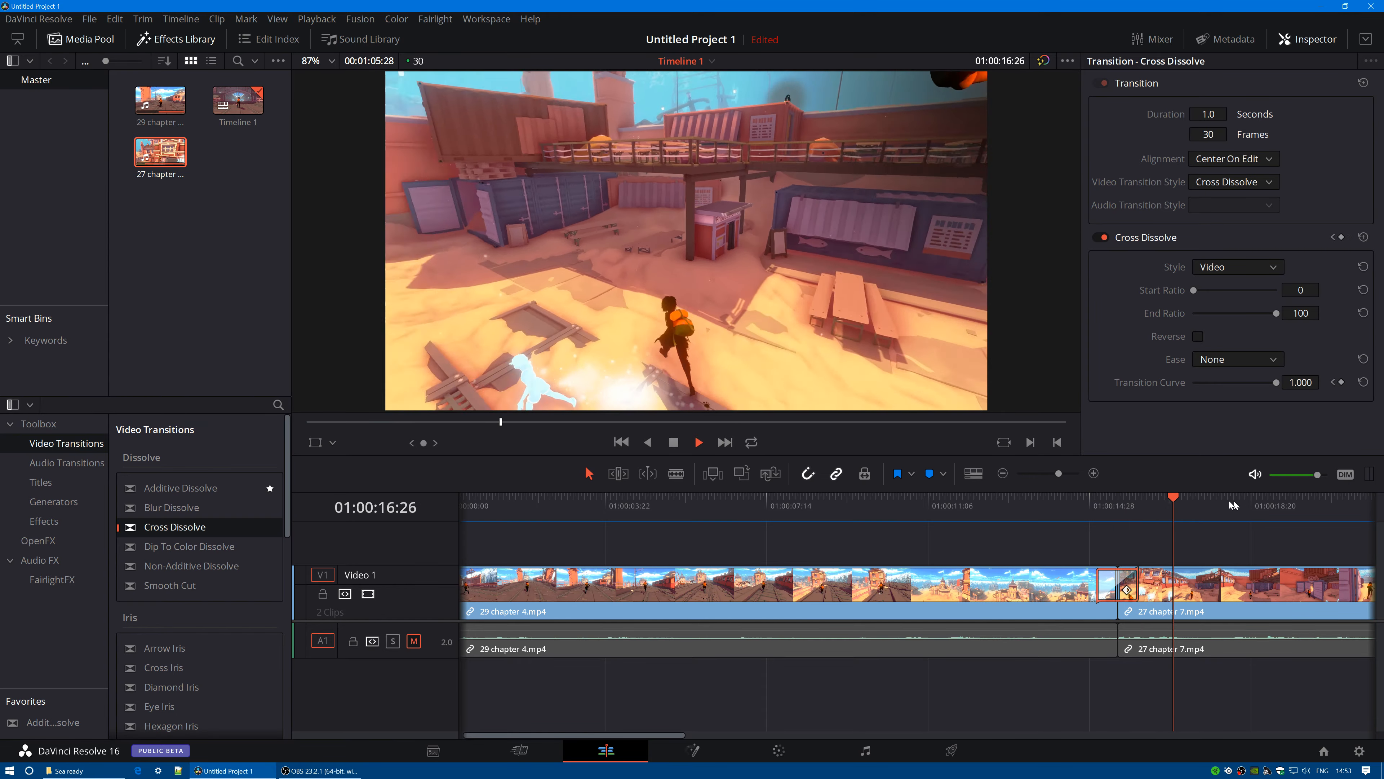
pyautogui.moveTo(1216, 501); pyautogui.dragTo(983, 528)
pyautogui.press('space')
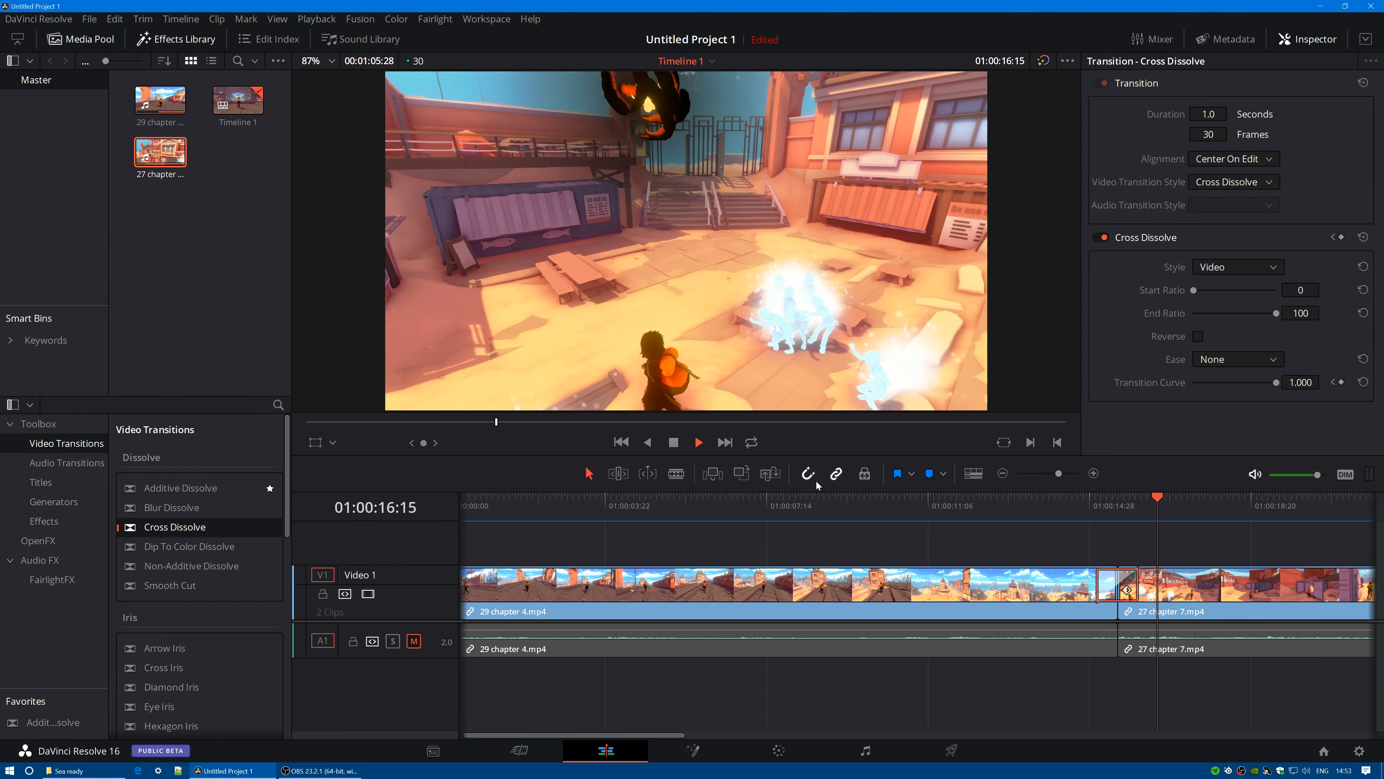
pyautogui.press('space')
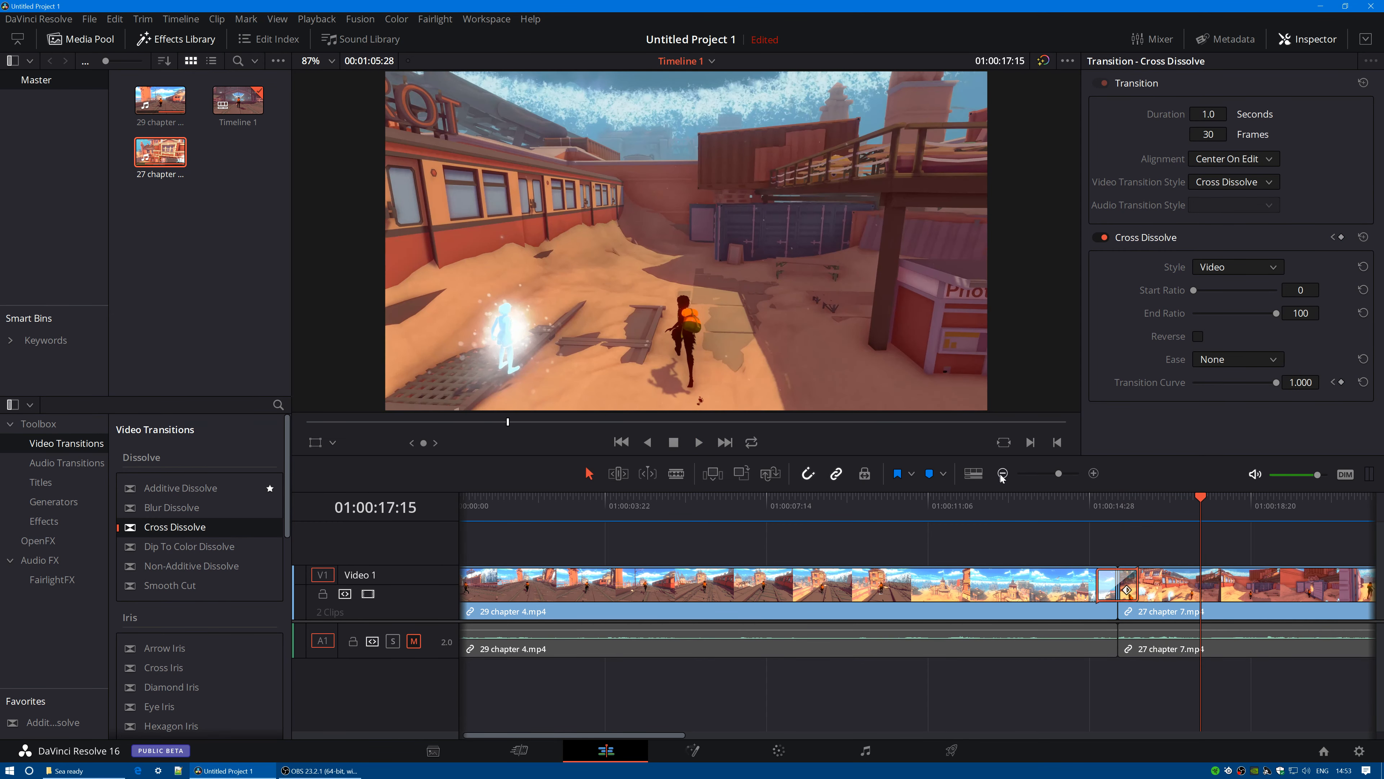
# - Return the playhead to 01:00:13:10 in the first clip, ahead of the Cross Dissolve
pyautogui.click(1002, 474)
pyautogui.click(1002, 474)
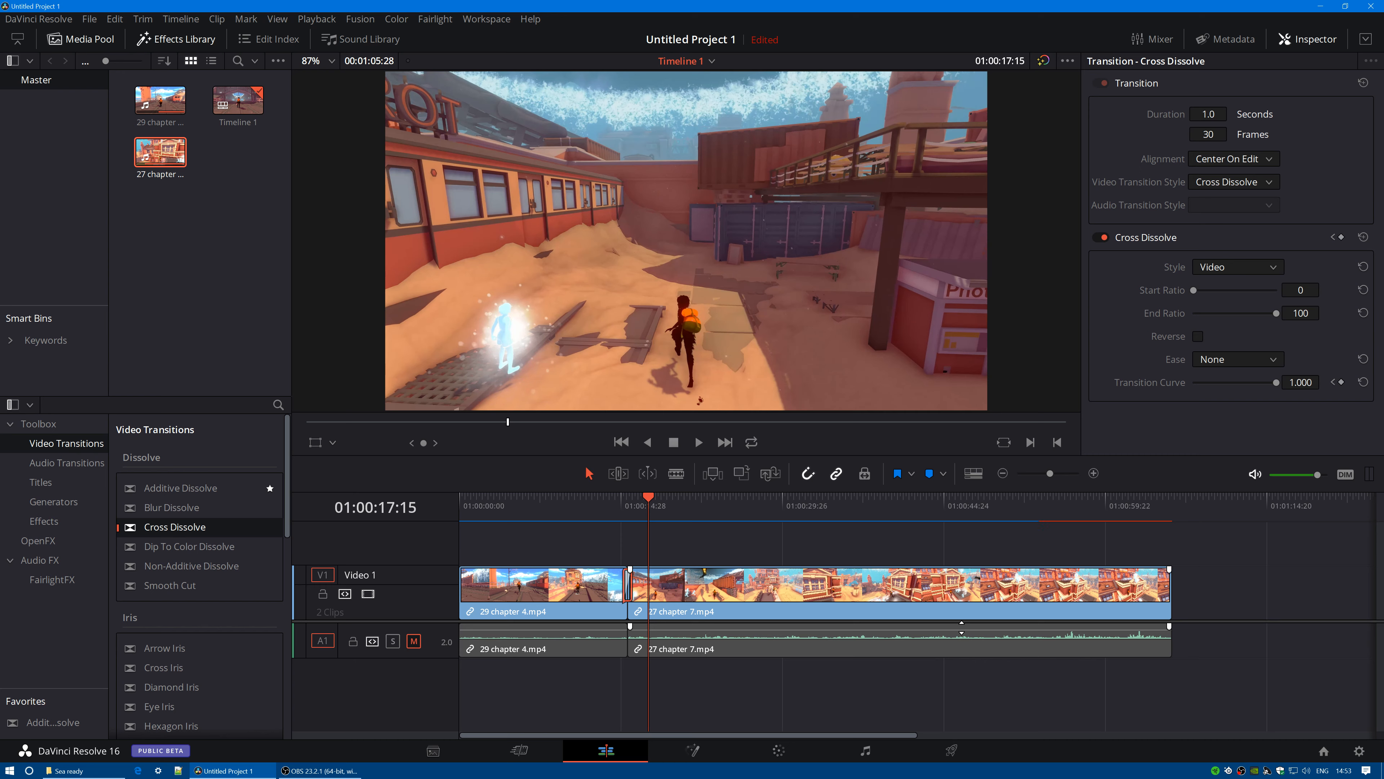
pyautogui.moveTo(652, 504); pyautogui.dragTo(604, 507)
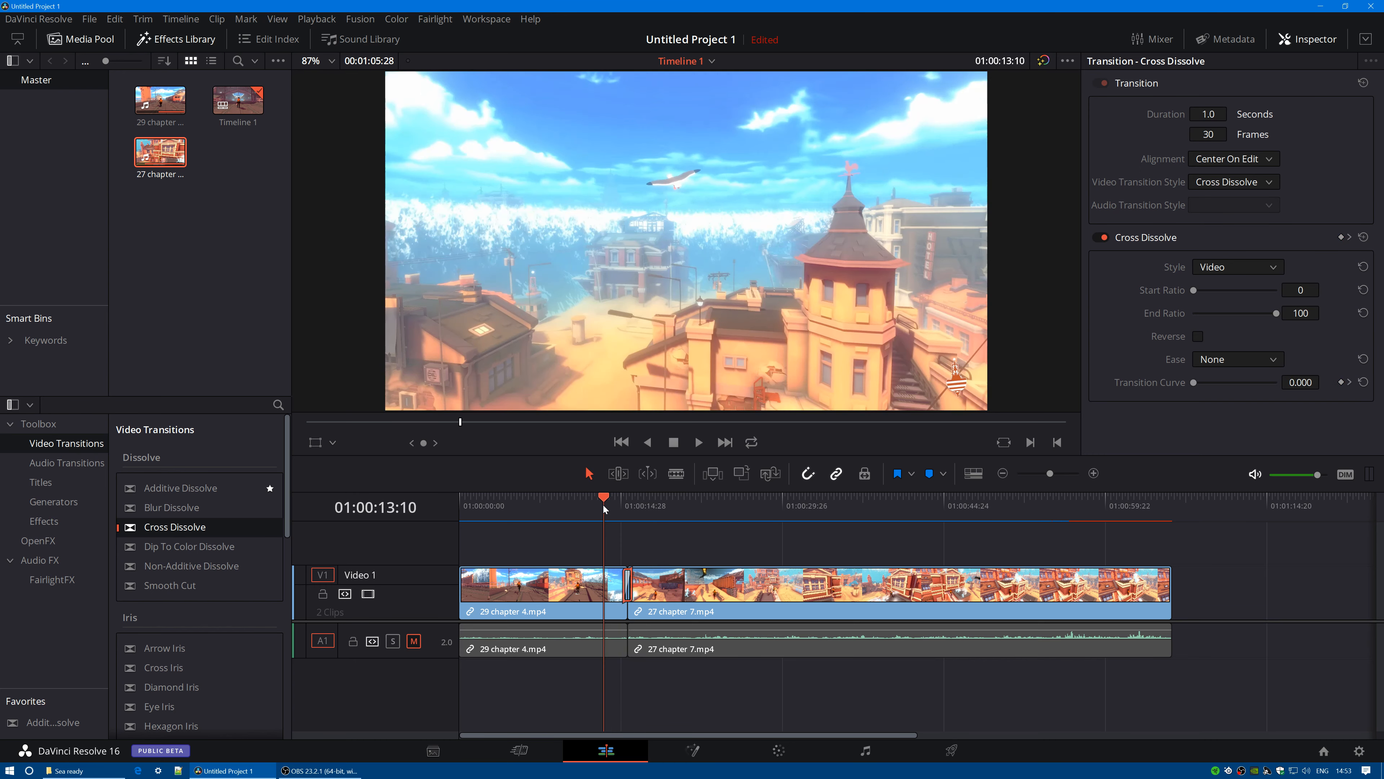
pyautogui.click(1093, 473)
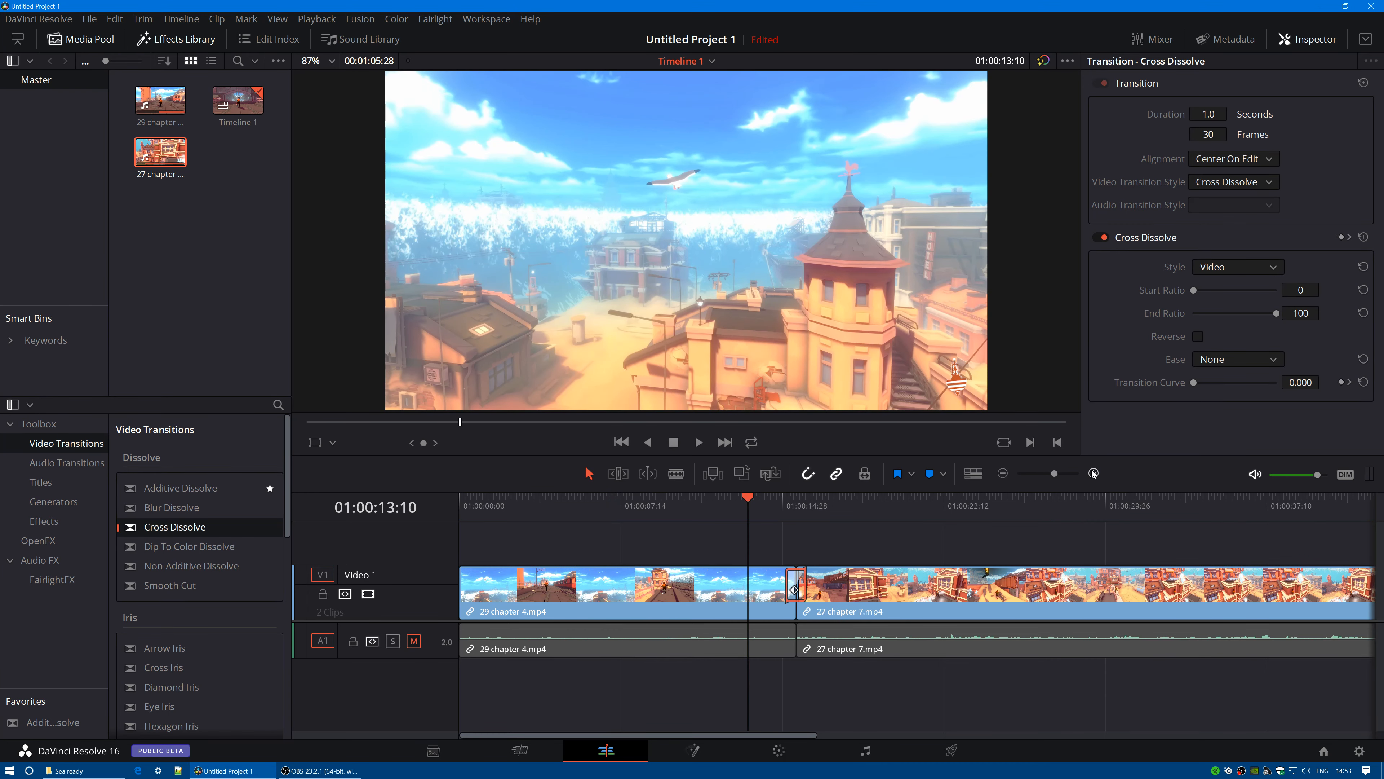
# - Play through the Cross Dissolve repeatedly from ahead of the cut and stop at 01:00:15:04
pyautogui.click(1093, 474)
pyautogui.click(1094, 473)
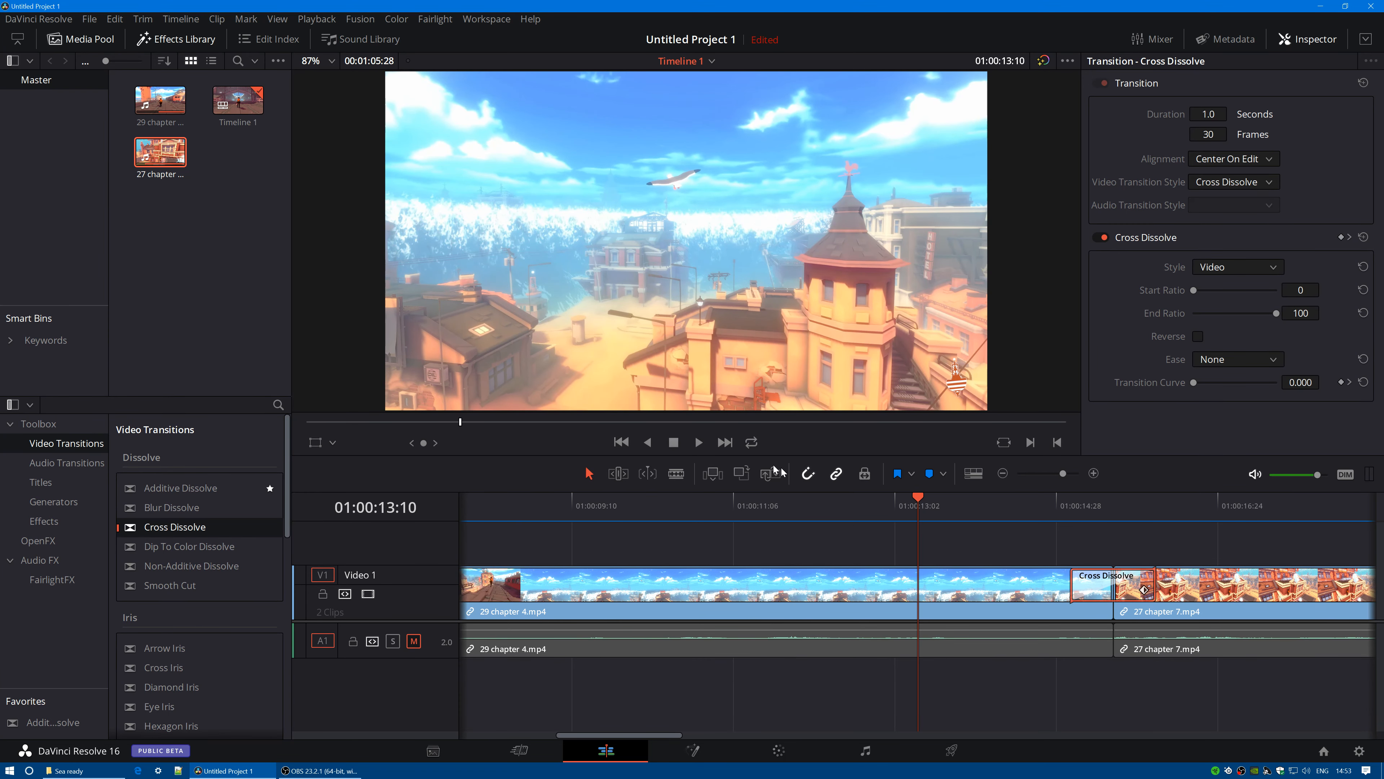
pyautogui.click(699, 442)
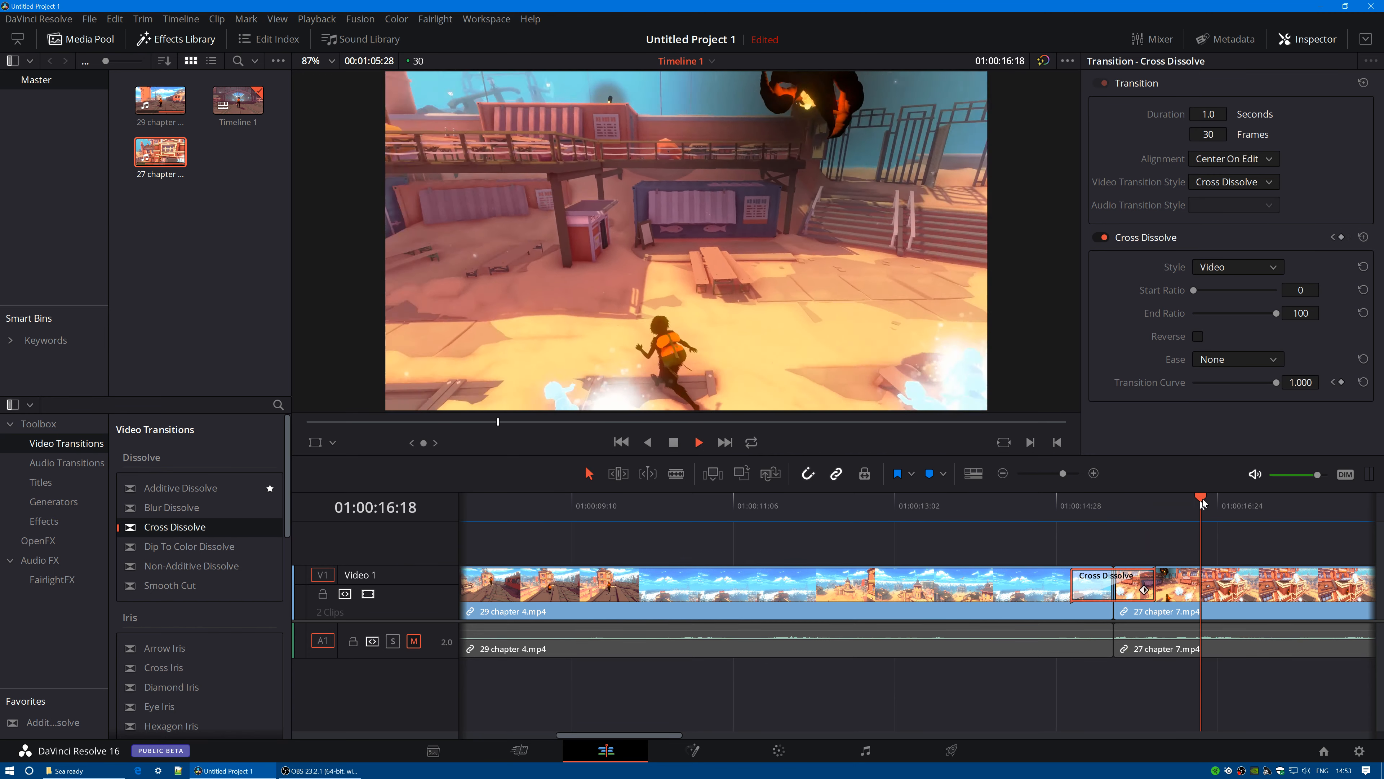
pyautogui.moveTo(1203, 502); pyautogui.dragTo(953, 499)
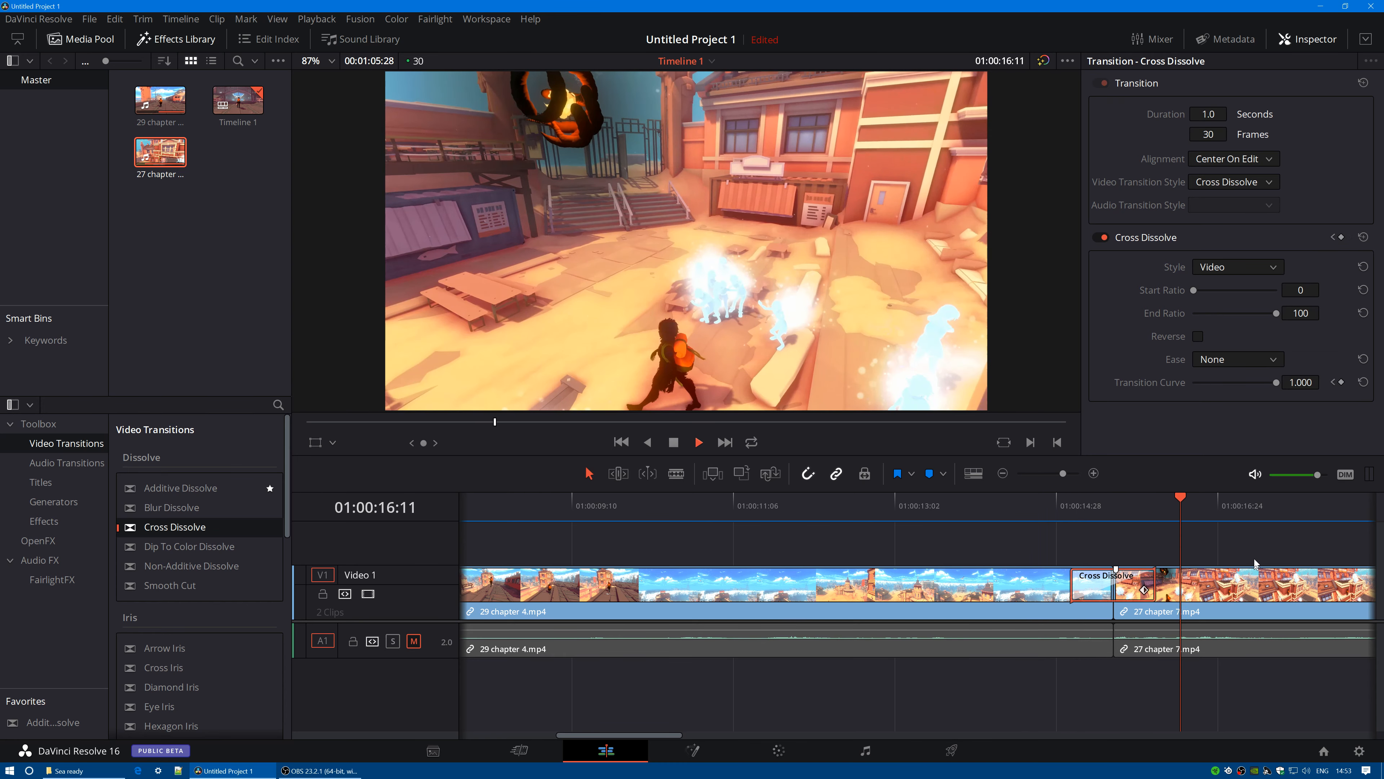
pyautogui.moveTo(1230, 499); pyautogui.dragTo(954, 498)
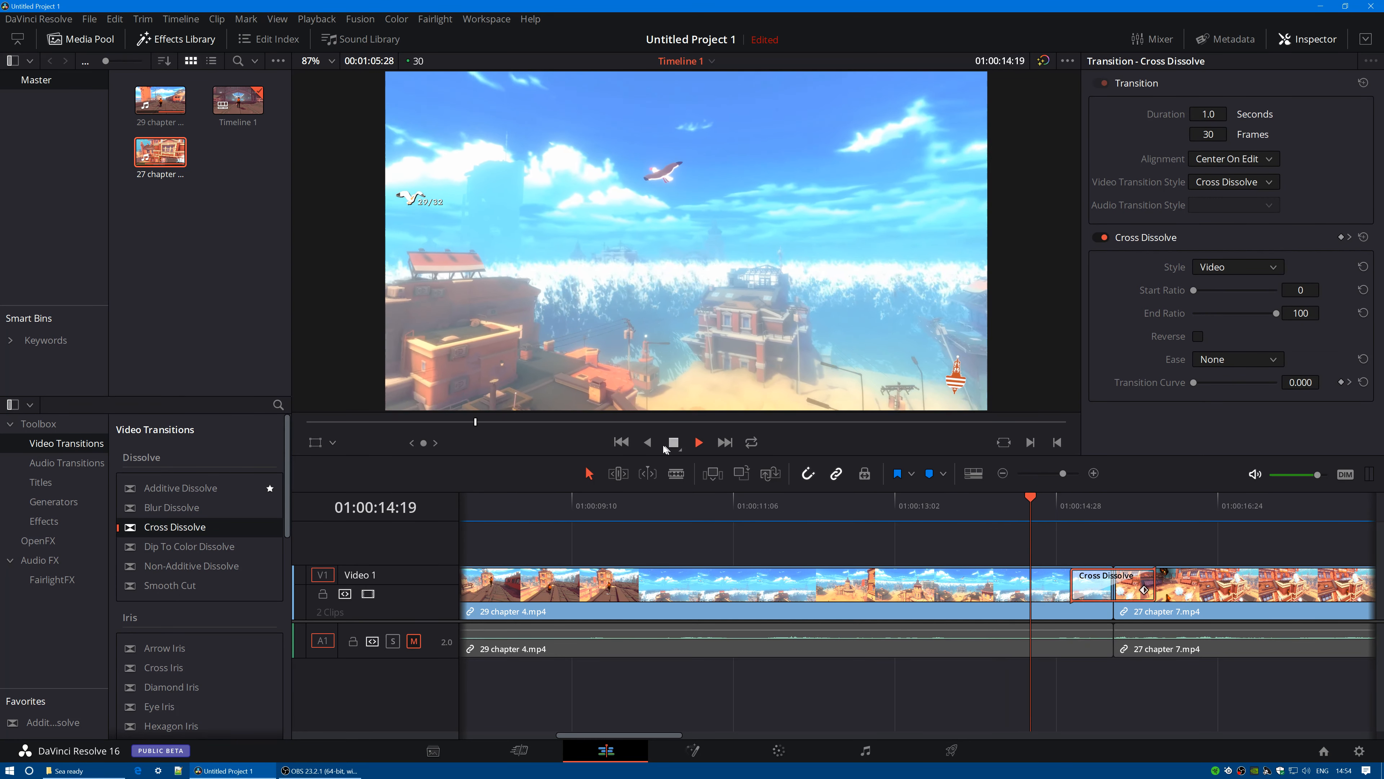
pyautogui.click(673, 443)
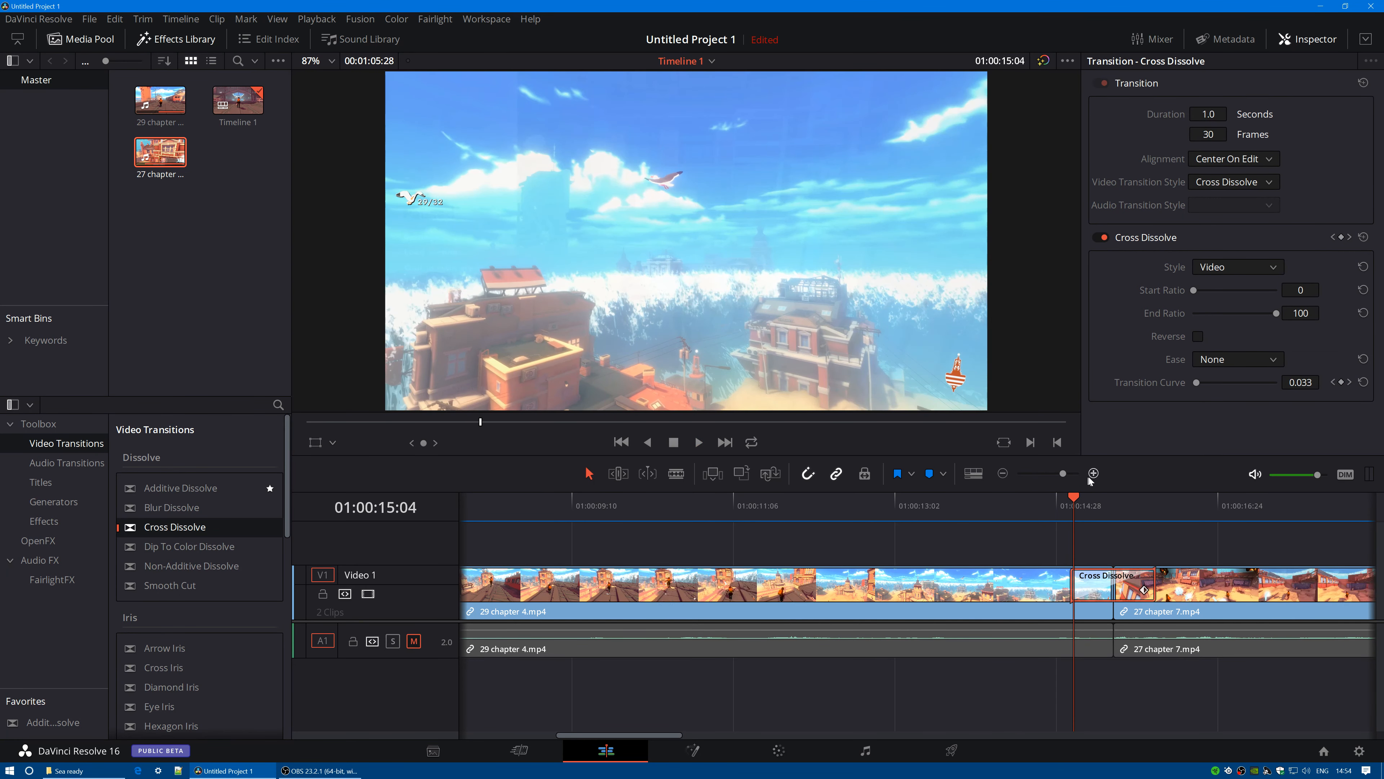
# - Play the Cross Dissolve again twice from within the first clip and stop at 01:00:18:15 in the second clip
pyautogui.click(1002, 473)
pyautogui.click(1003, 473)
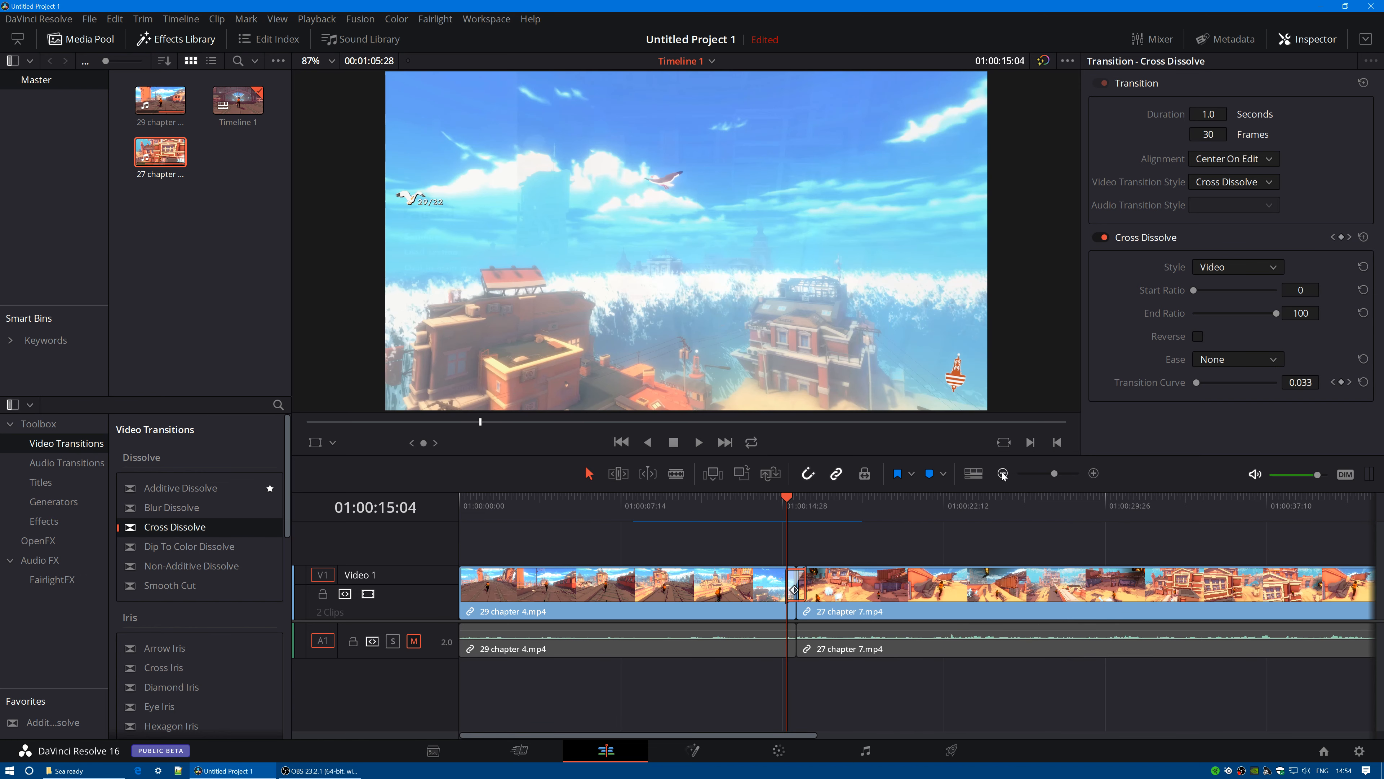
pyautogui.click(1003, 474)
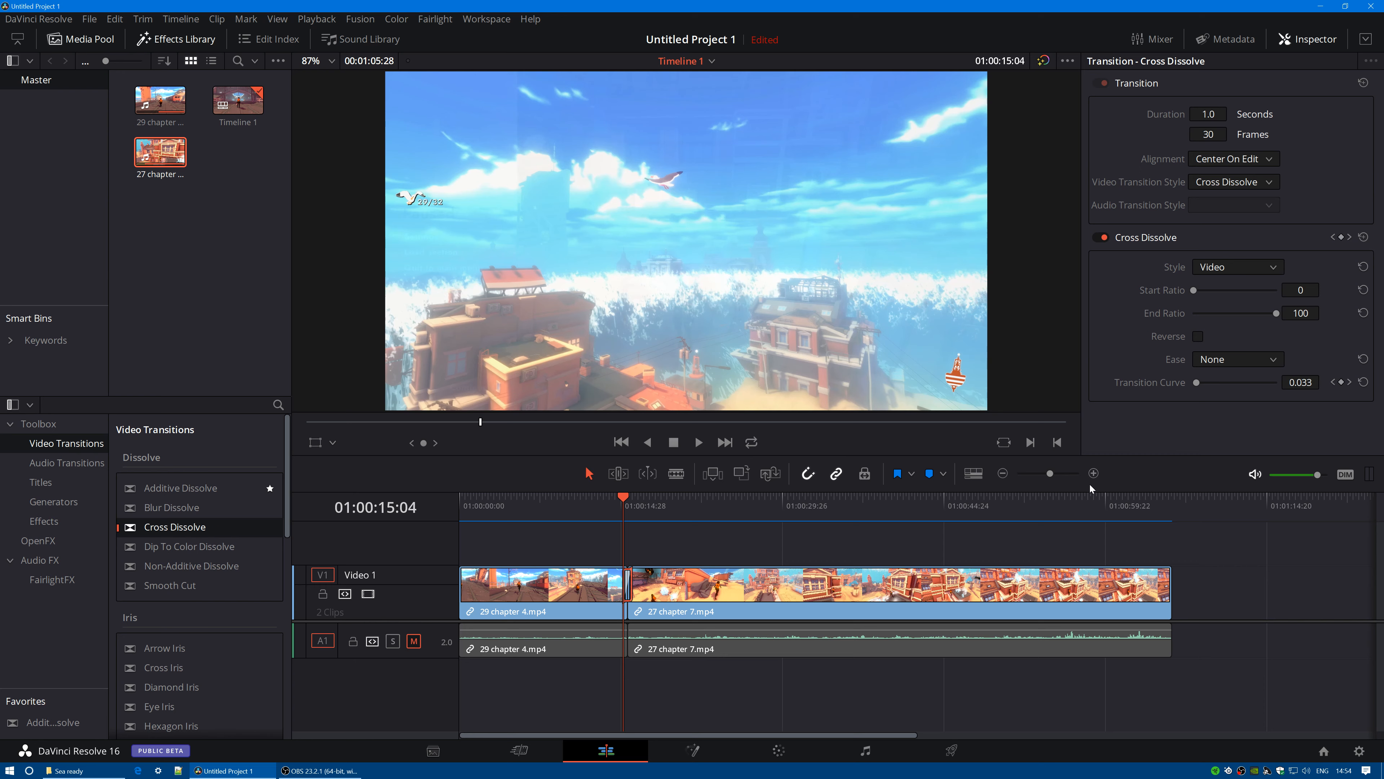
pyautogui.click(1094, 473)
pyautogui.click(1093, 473)
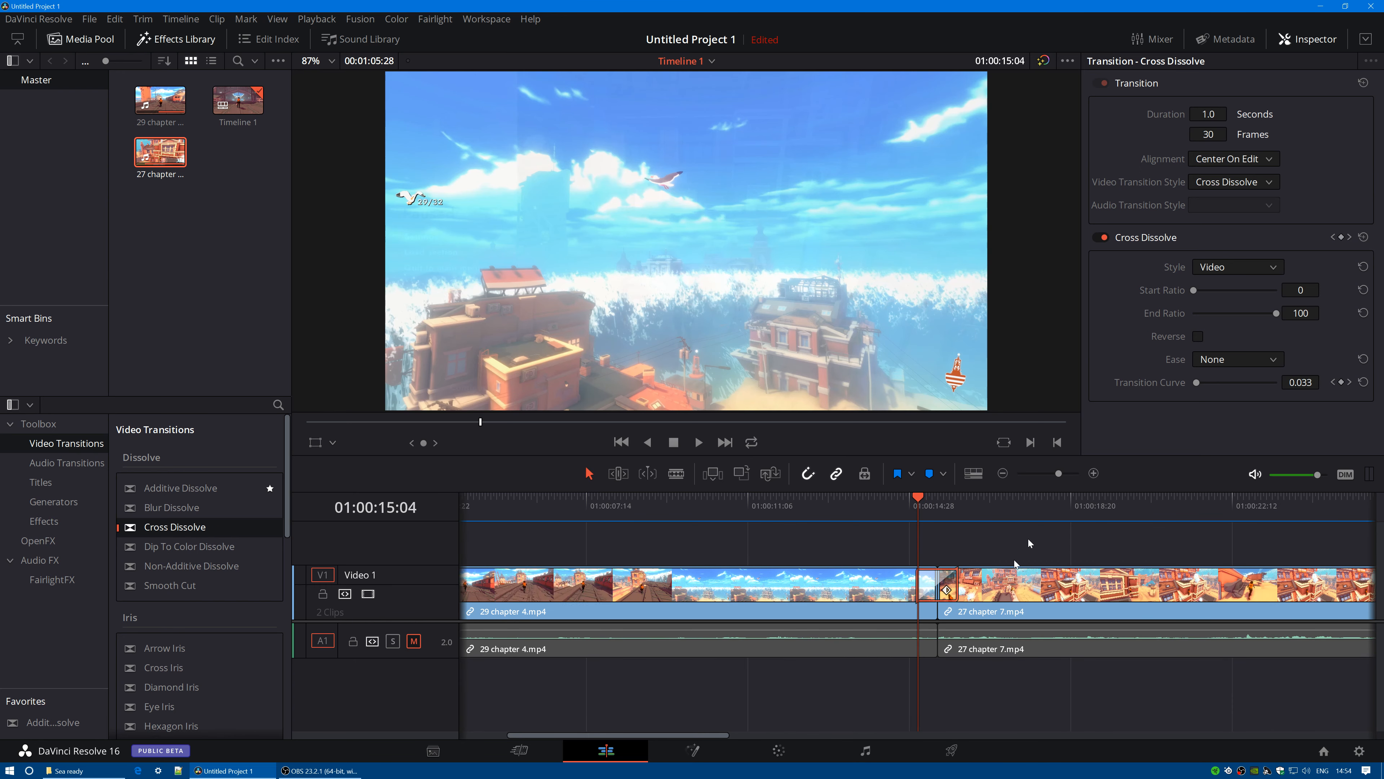
pyautogui.moveTo(917, 498); pyautogui.dragTo(810, 499)
pyautogui.click(696, 443)
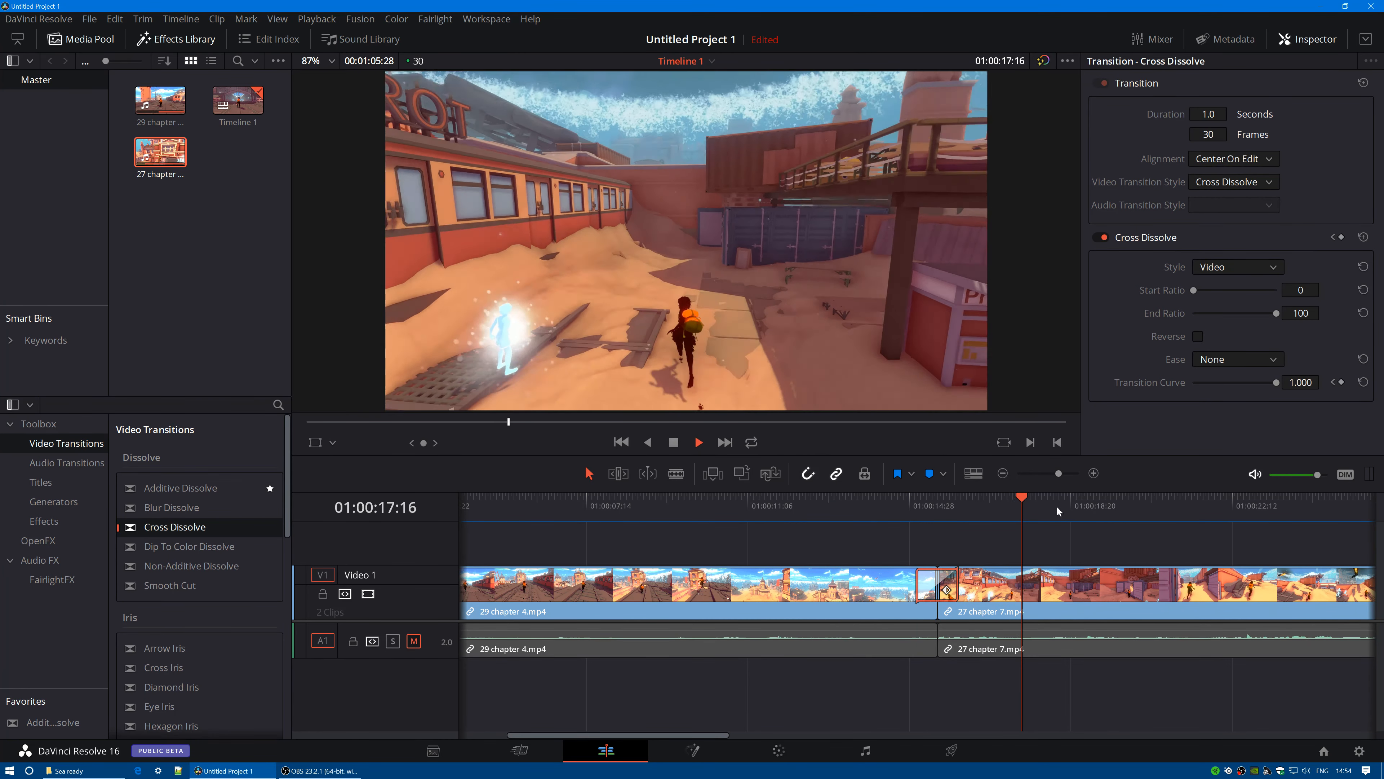
pyautogui.moveTo(1042, 499); pyautogui.dragTo(845, 503)
pyautogui.press('space')
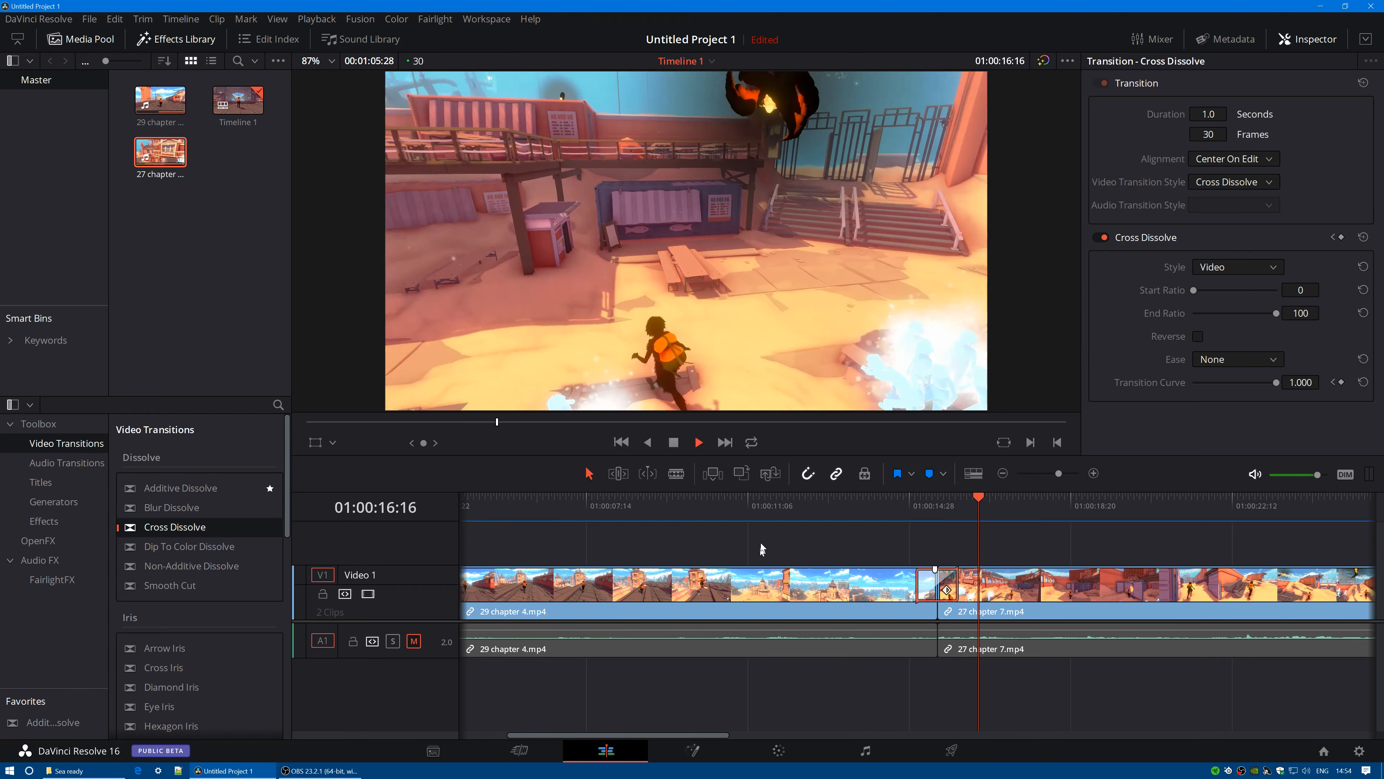
pyautogui.press('space')
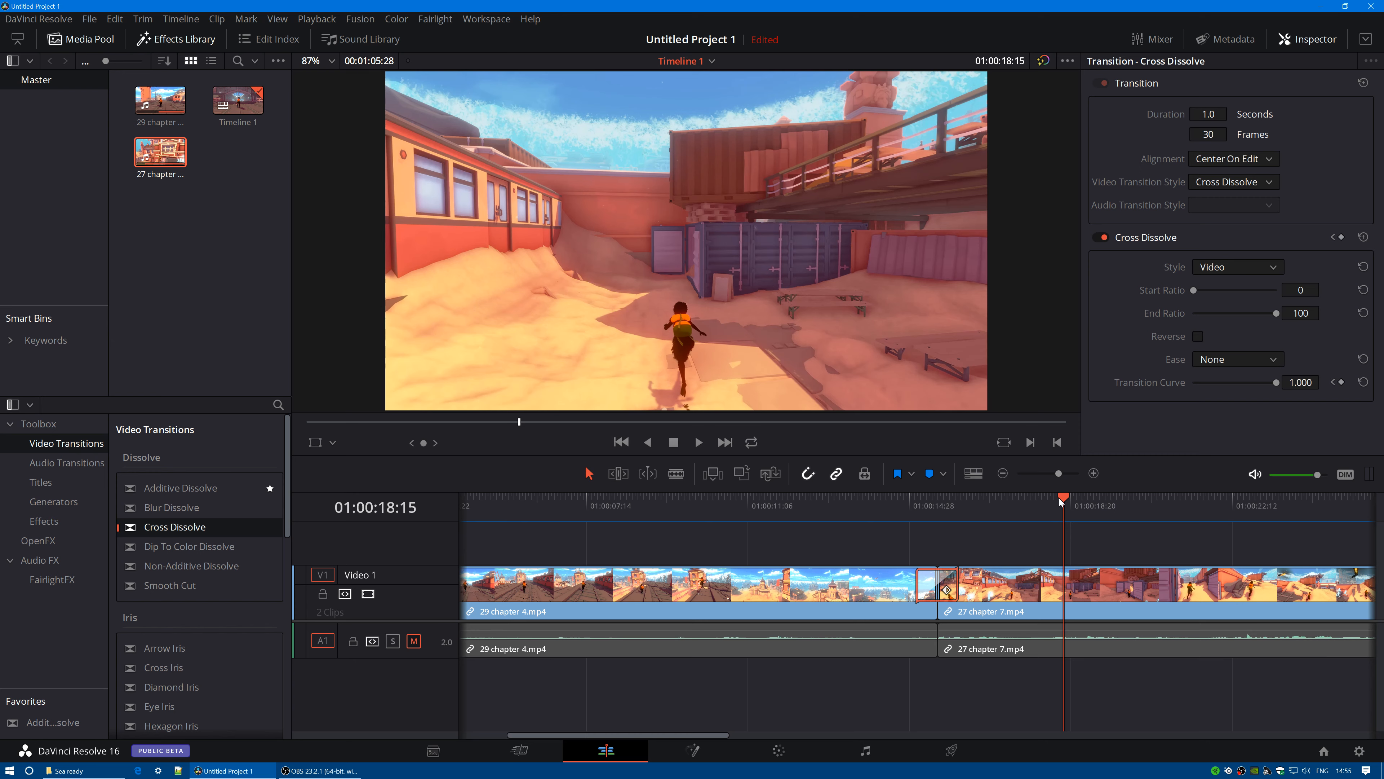
# - Scrub from 01:00:14:13 to the Cross Dissolve's start, replay it from within the first clip, and stop at 01:00:17:22
pyautogui.moveTo(1062, 502); pyautogui.dragTo(889, 505)
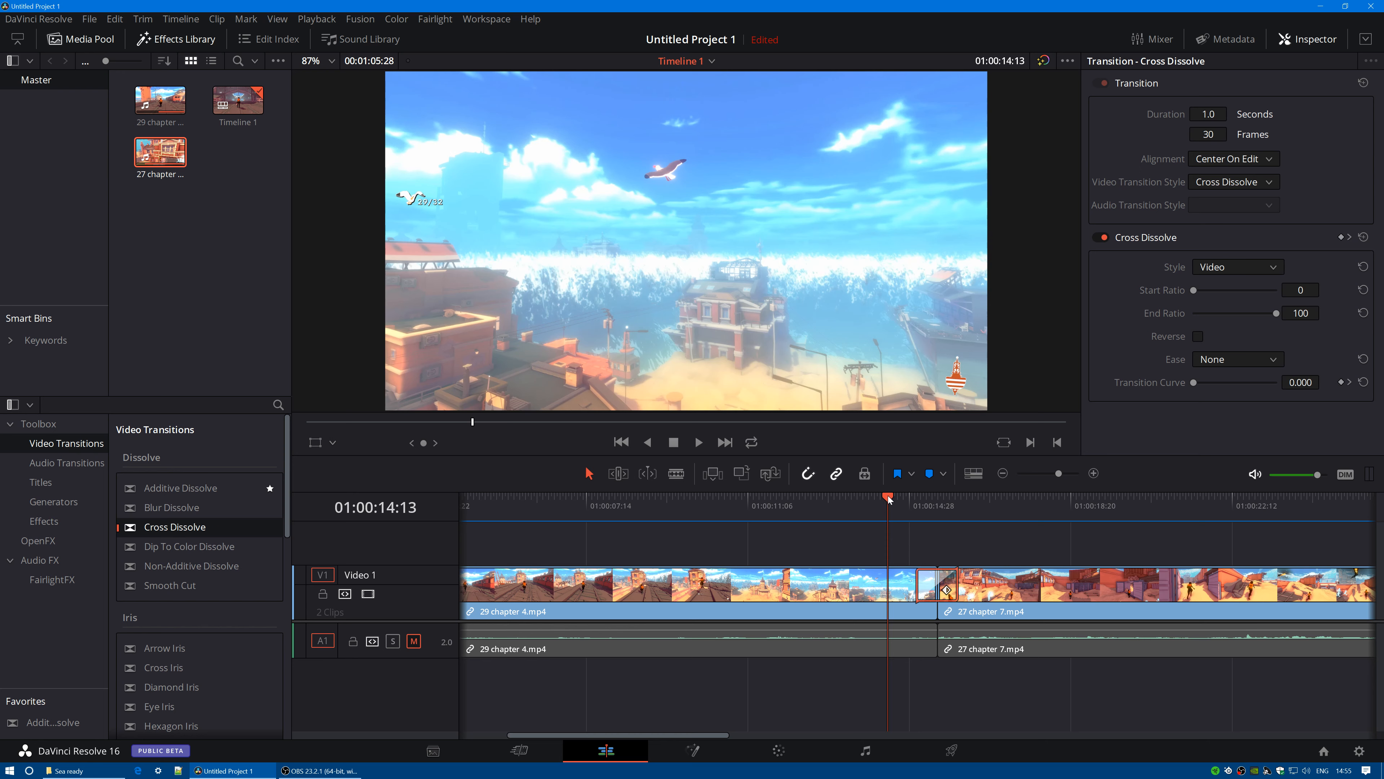
pyautogui.press('space')
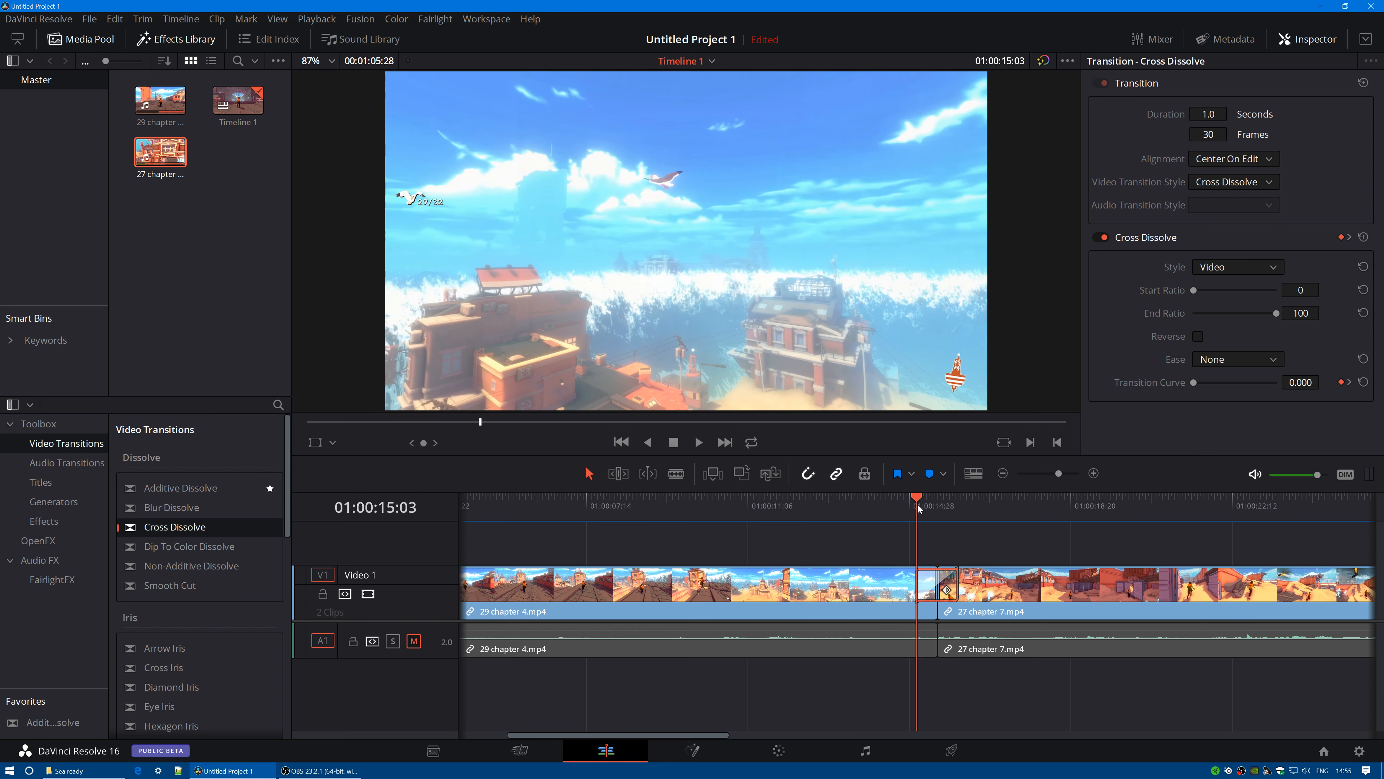
pyautogui.click(935, 502)
pyautogui.moveTo(935, 504); pyautogui.dragTo(832, 501)
pyautogui.click(699, 442)
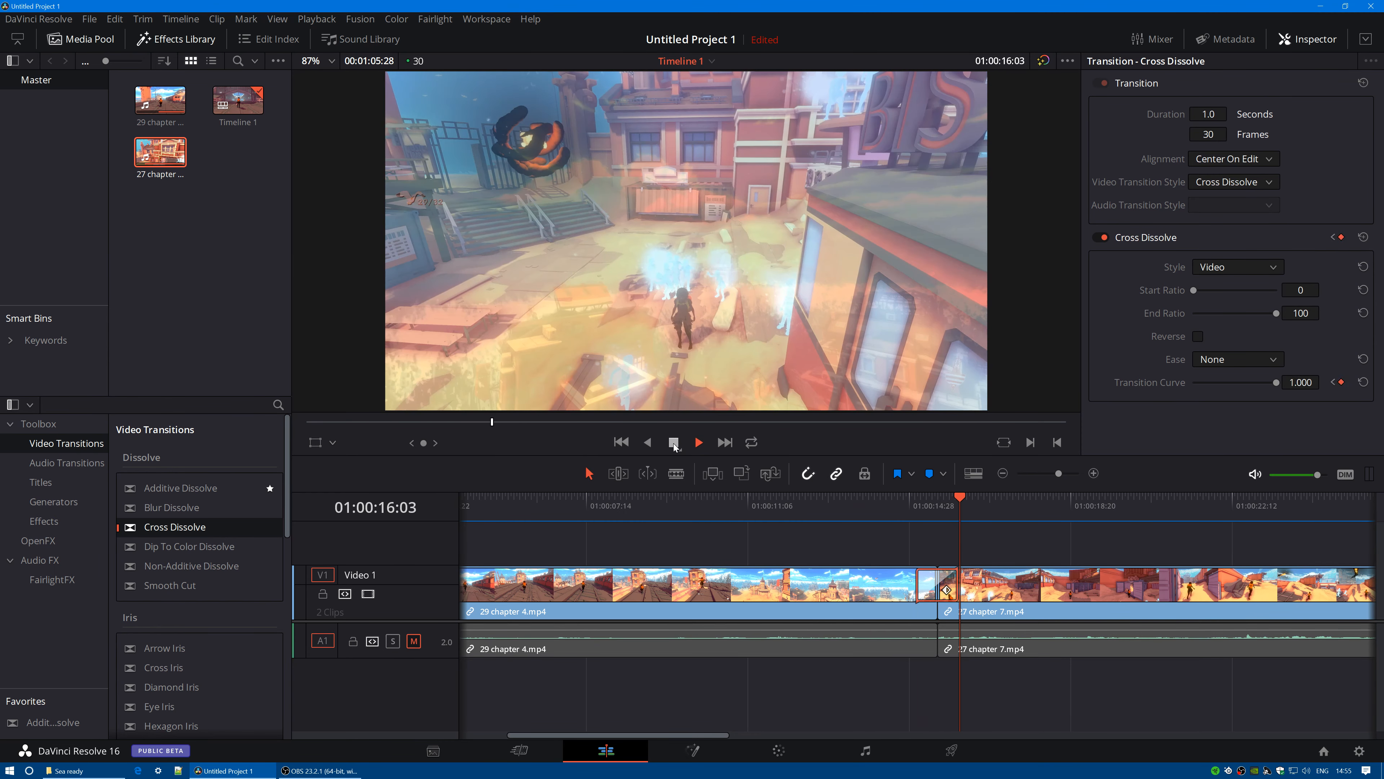
pyautogui.click(674, 445)
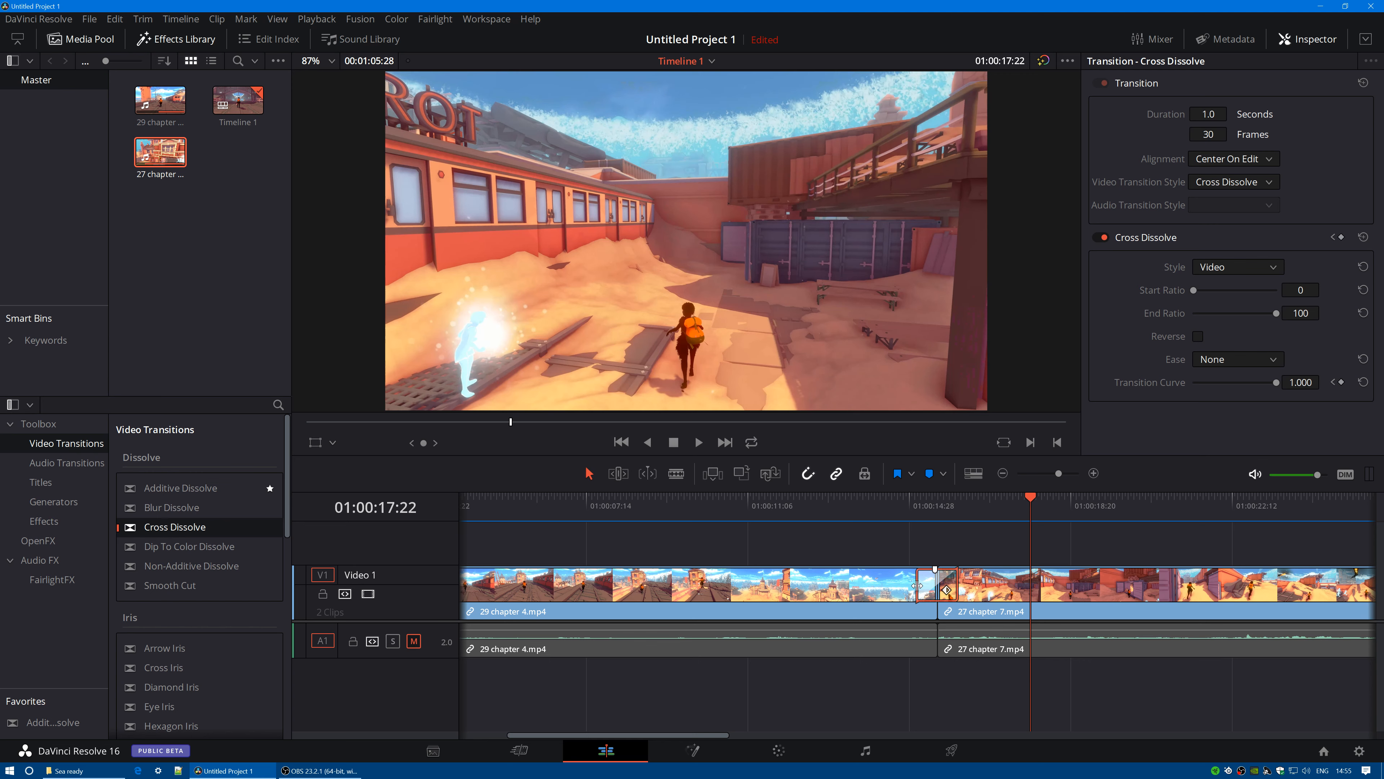
# - Delete the Cross Dissolve between the two clips and apply a new one centred on the cut
pyautogui.rightClick(958, 576)
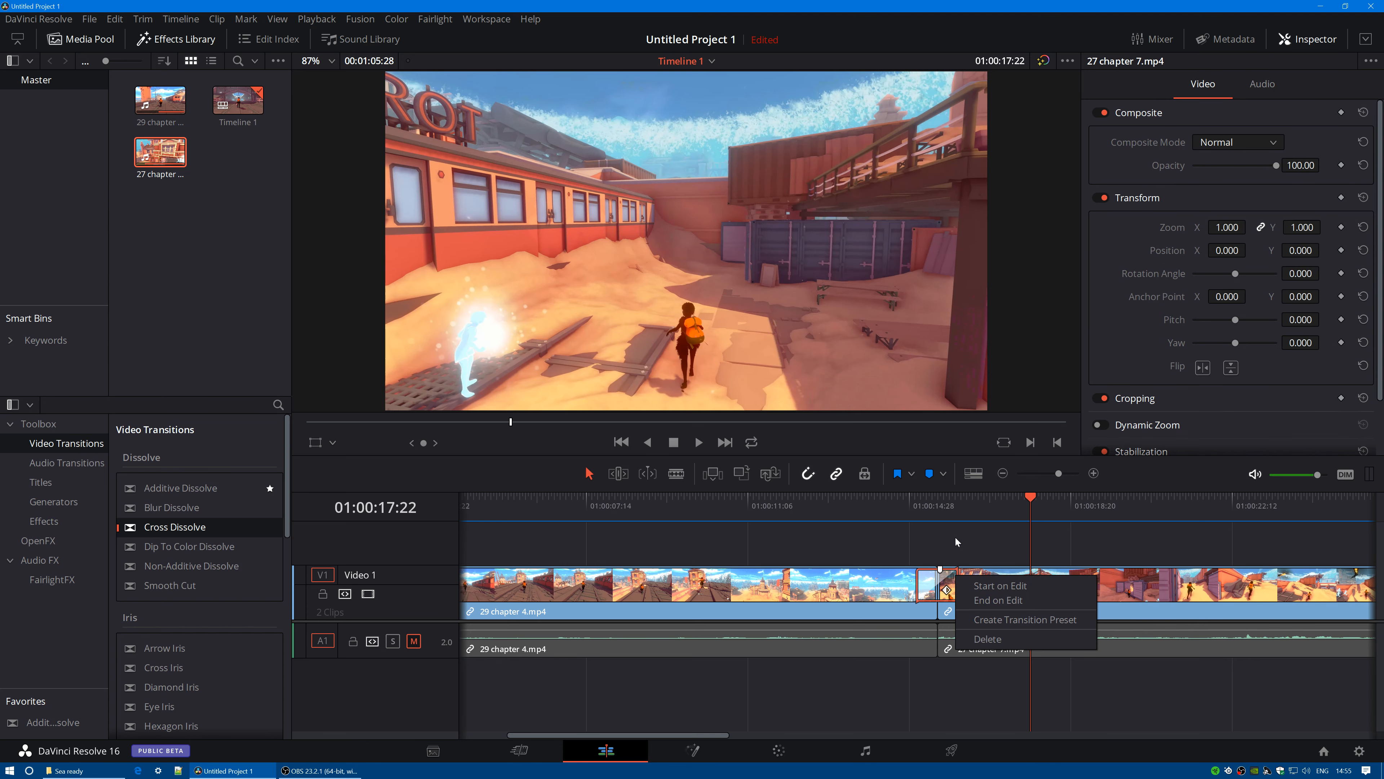
pyautogui.click(961, 548)
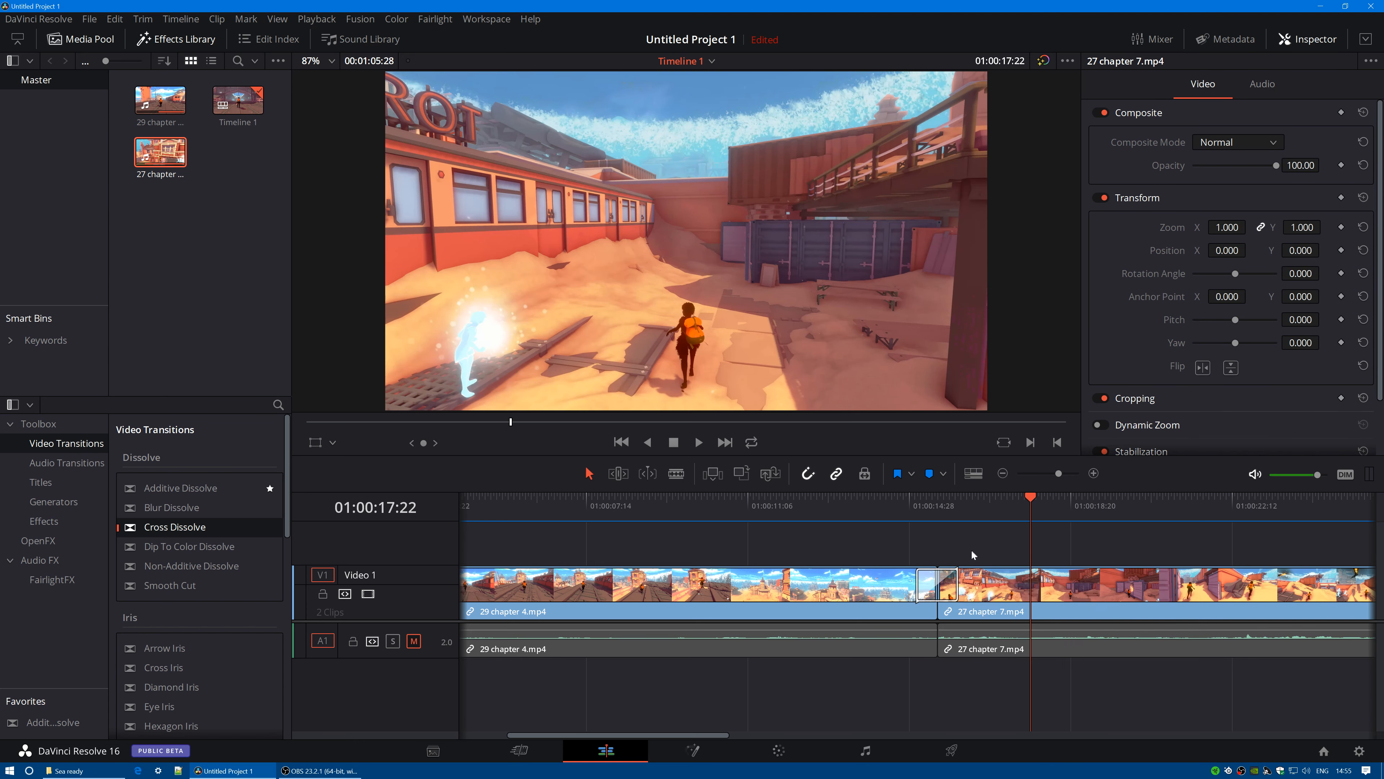
pyautogui.click(957, 572)
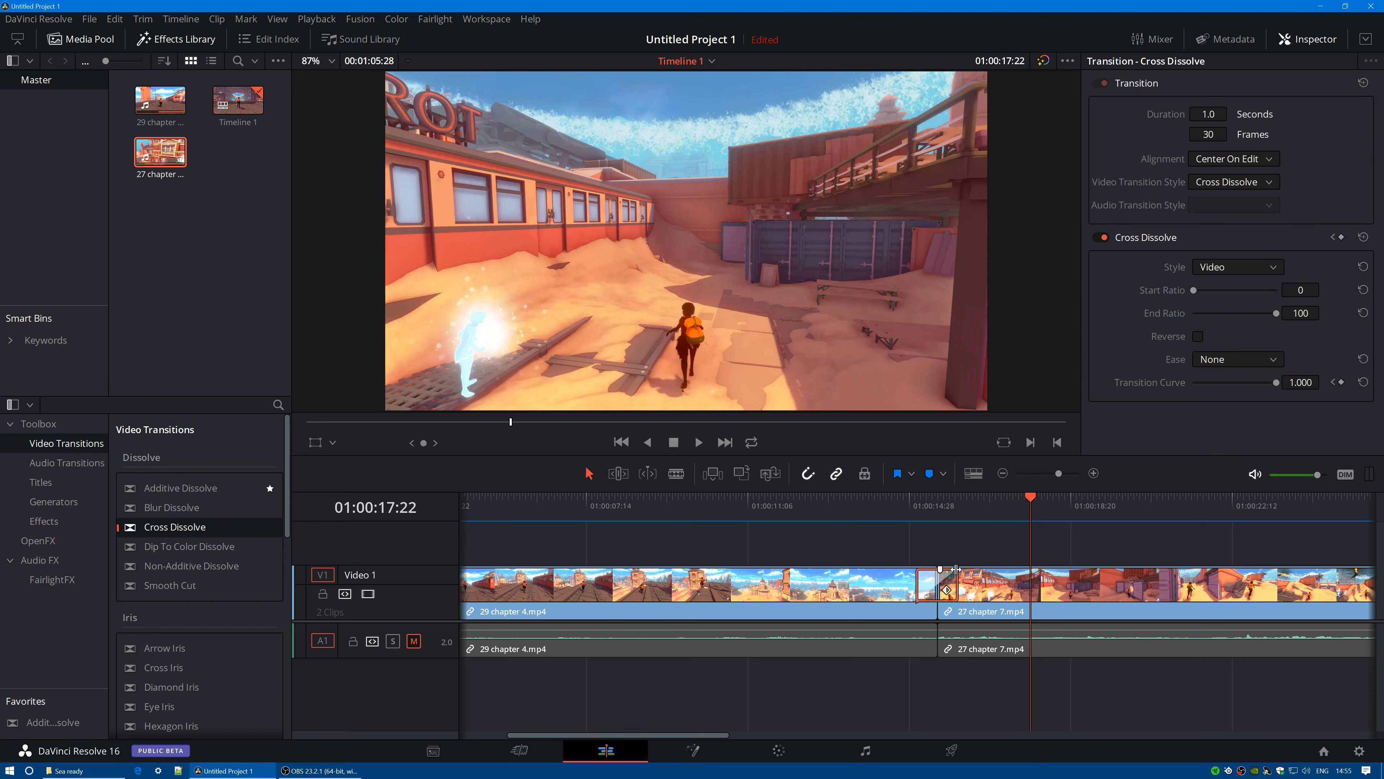
pyautogui.press('Delete')
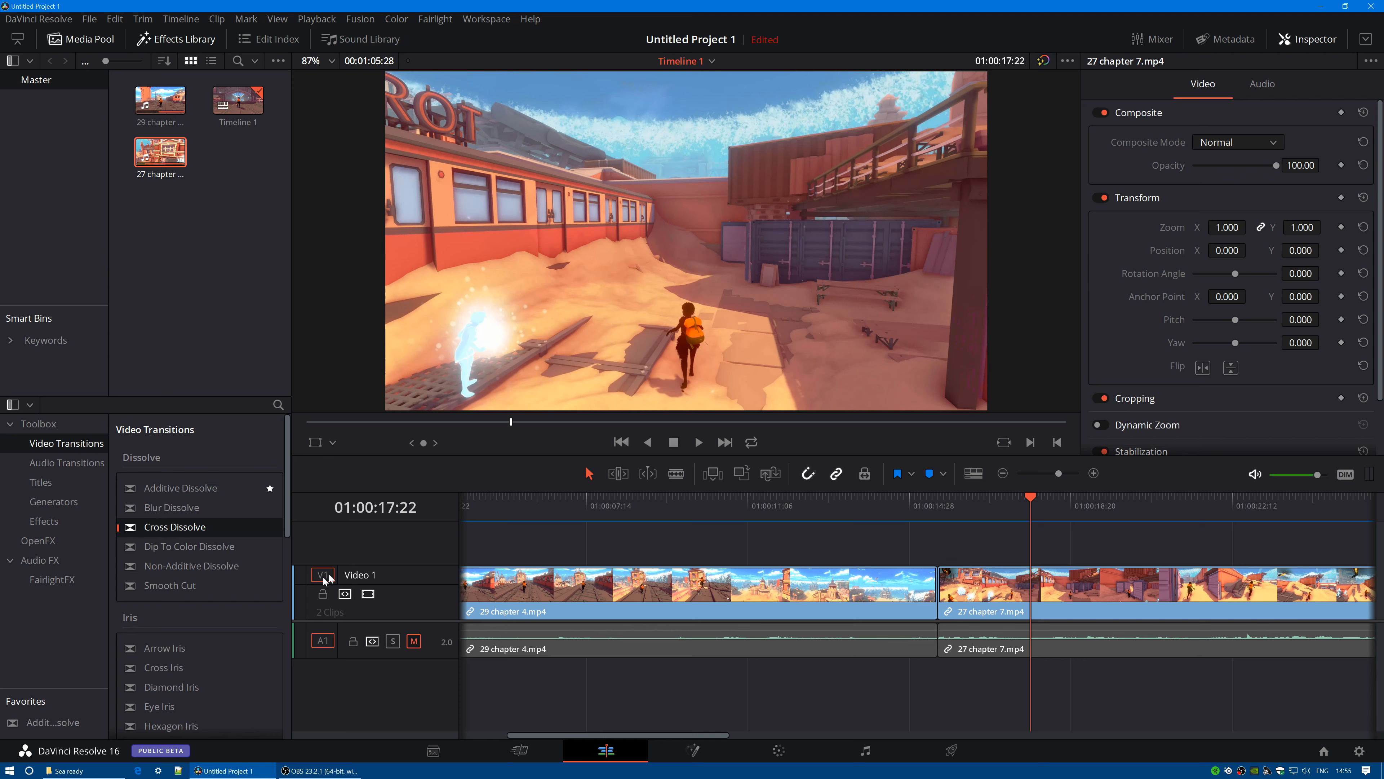
pyautogui.moveTo(134, 527); pyautogui.dragTo(936, 590)
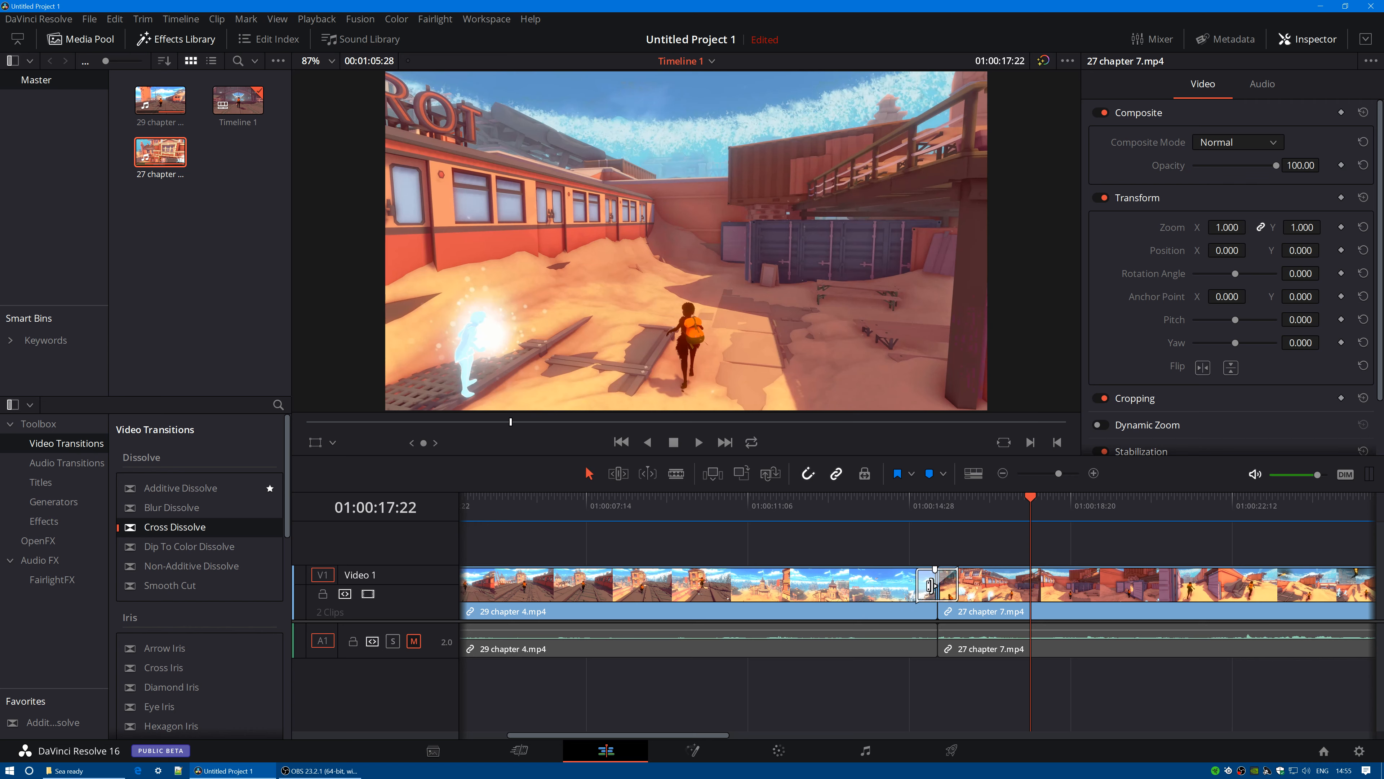
# - Place the playhead at 01:00:14:01 and examine the options offered at both edges of the Cross Dissolve
pyautogui.moveTo(1031, 498); pyautogui.dragTo(871, 502)
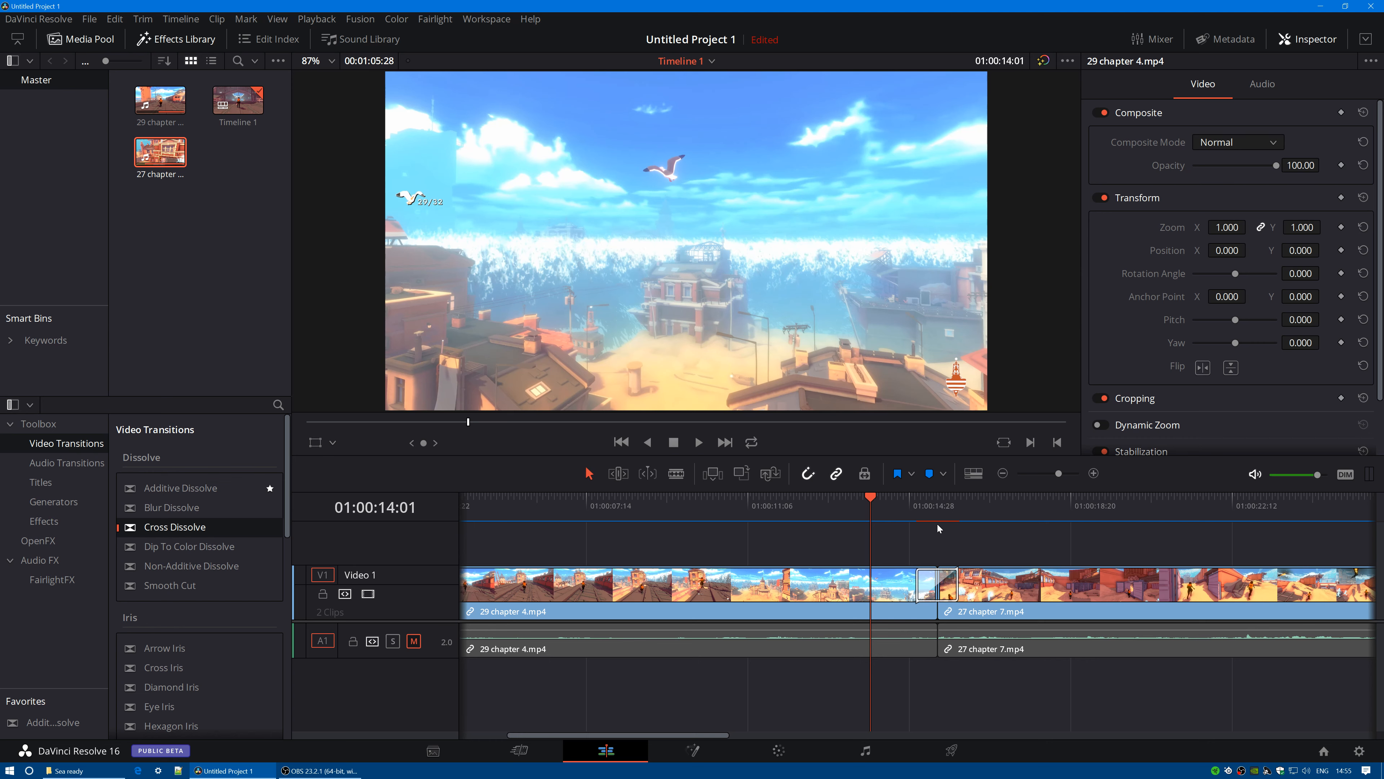
pyautogui.click(919, 586)
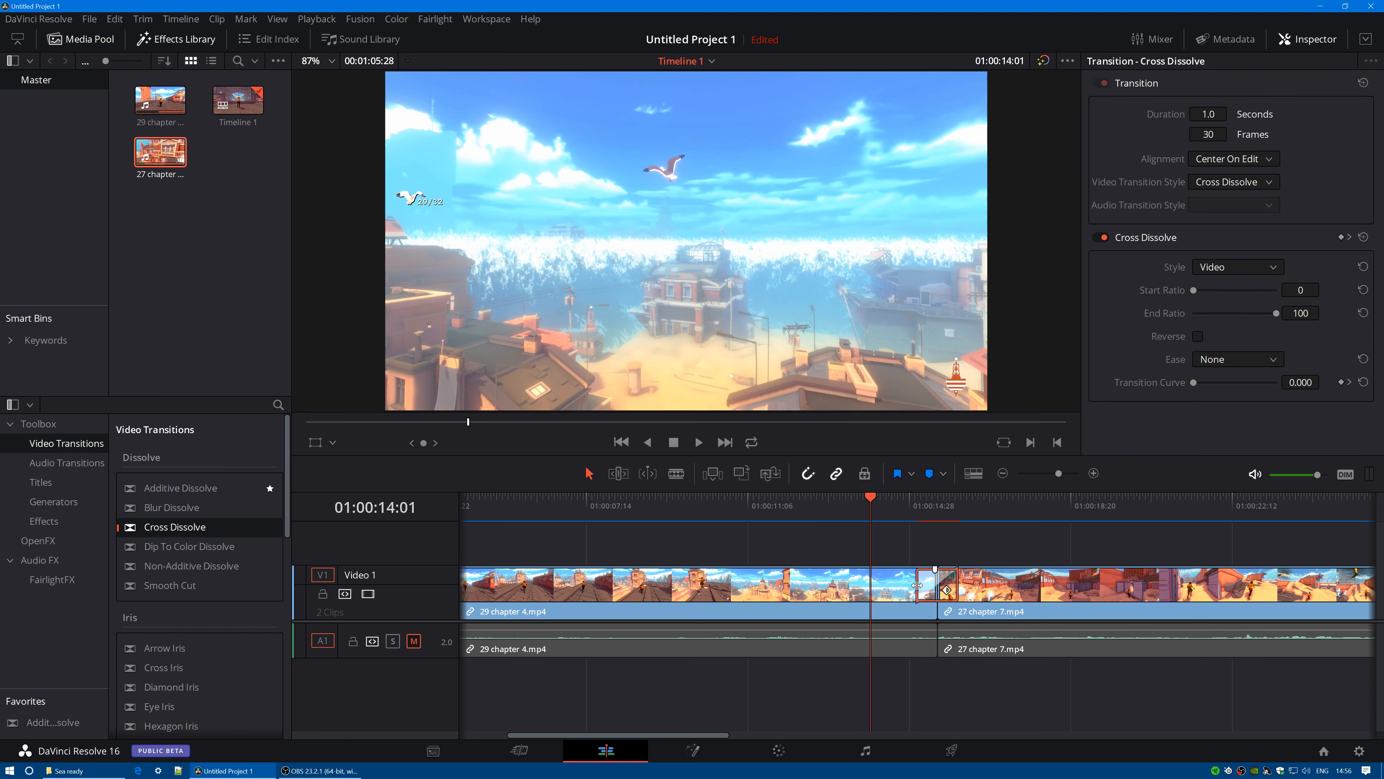
pyautogui.rightClick(917, 588)
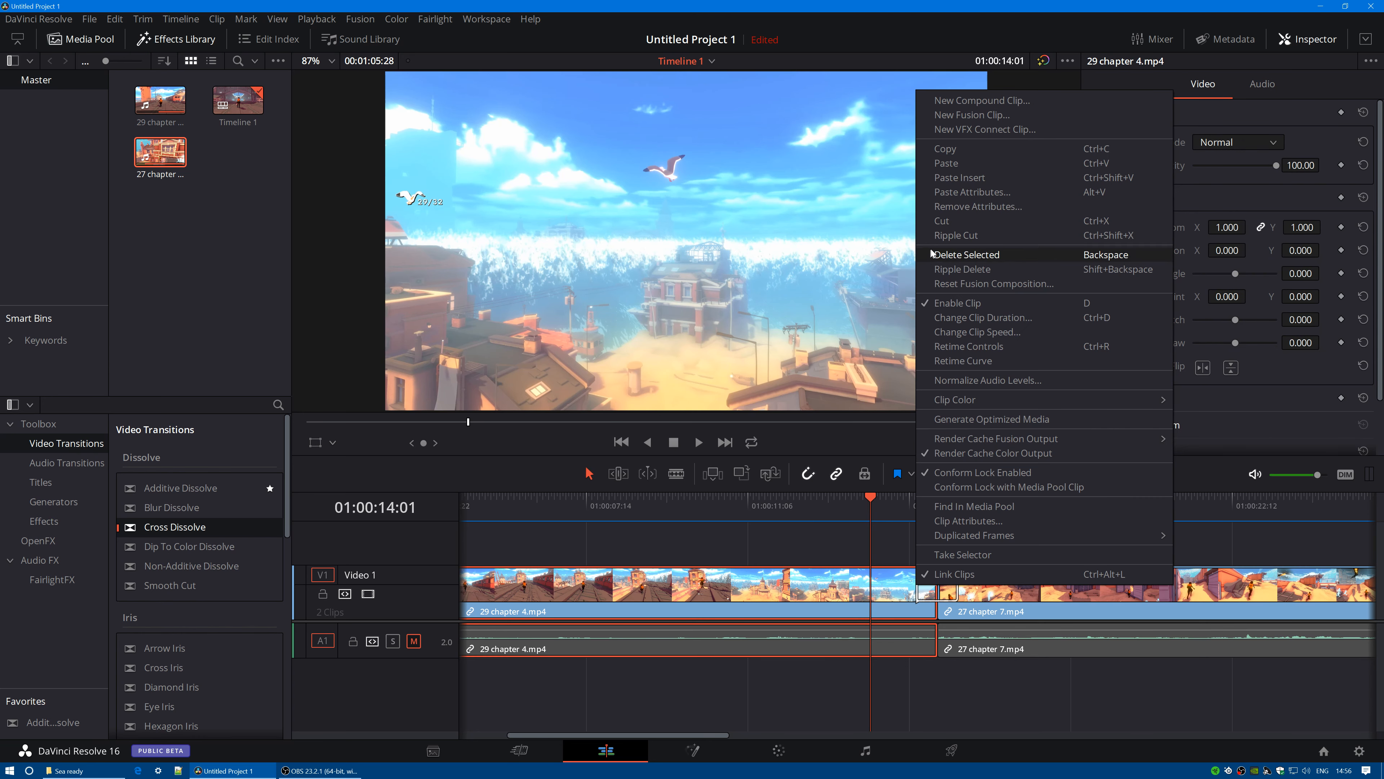
pyautogui.click(874, 552)
pyautogui.click(916, 591)
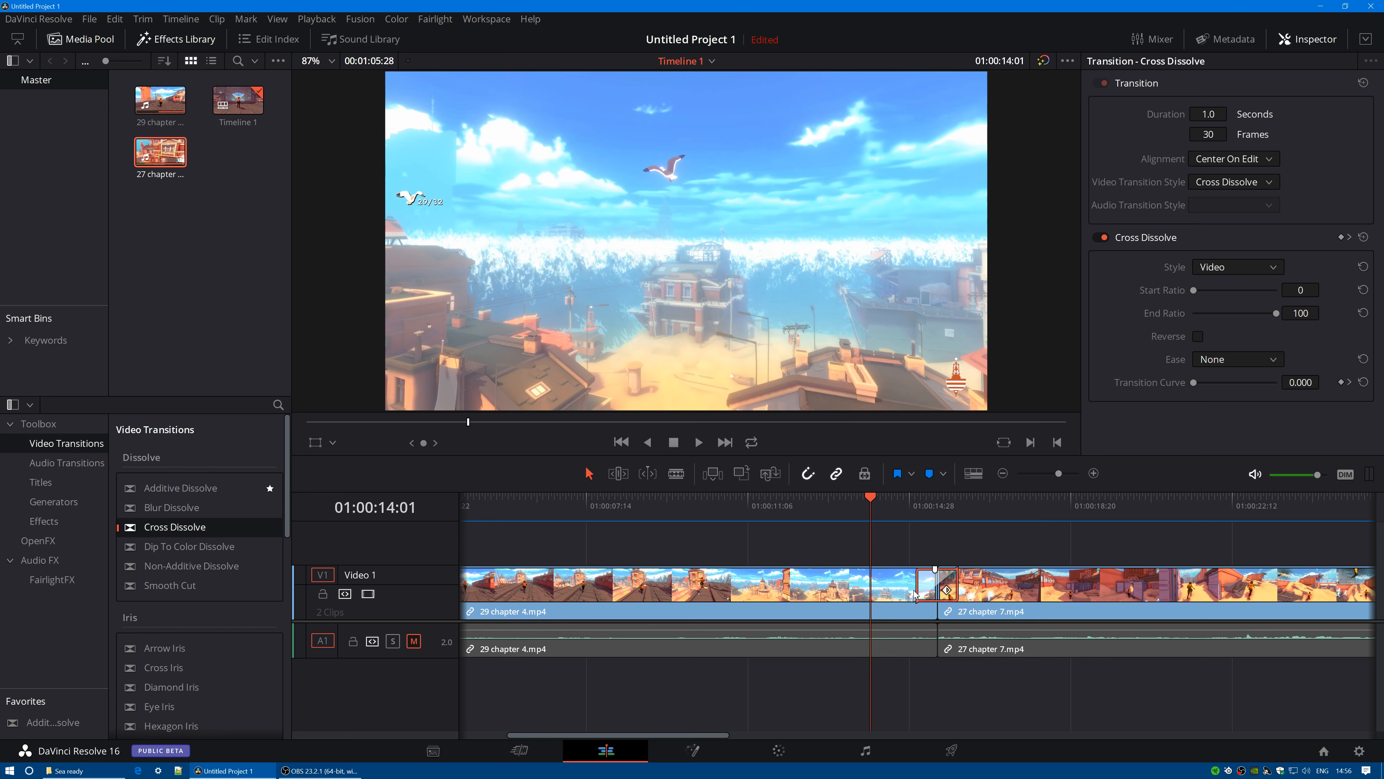
pyautogui.click(918, 585)
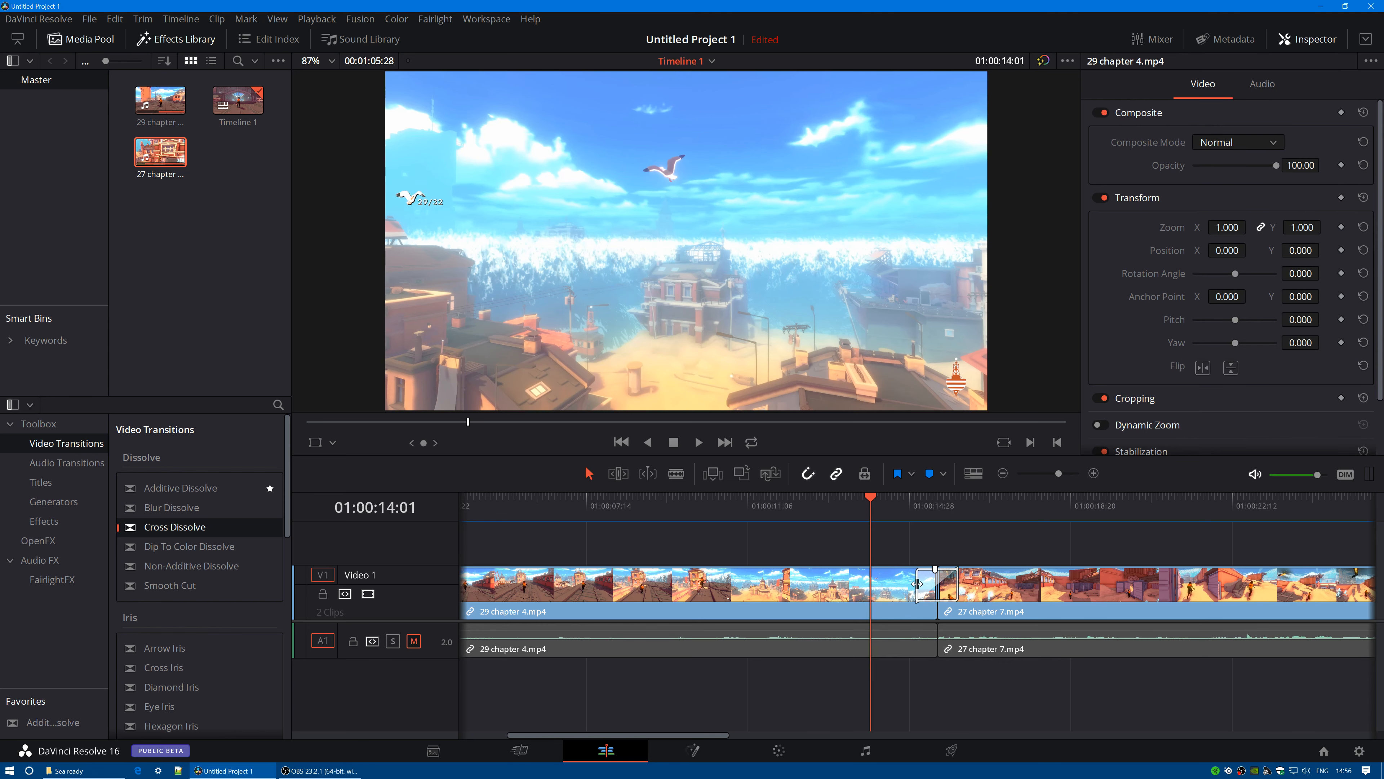
pyautogui.click(918, 585)
pyautogui.rightClick(919, 587)
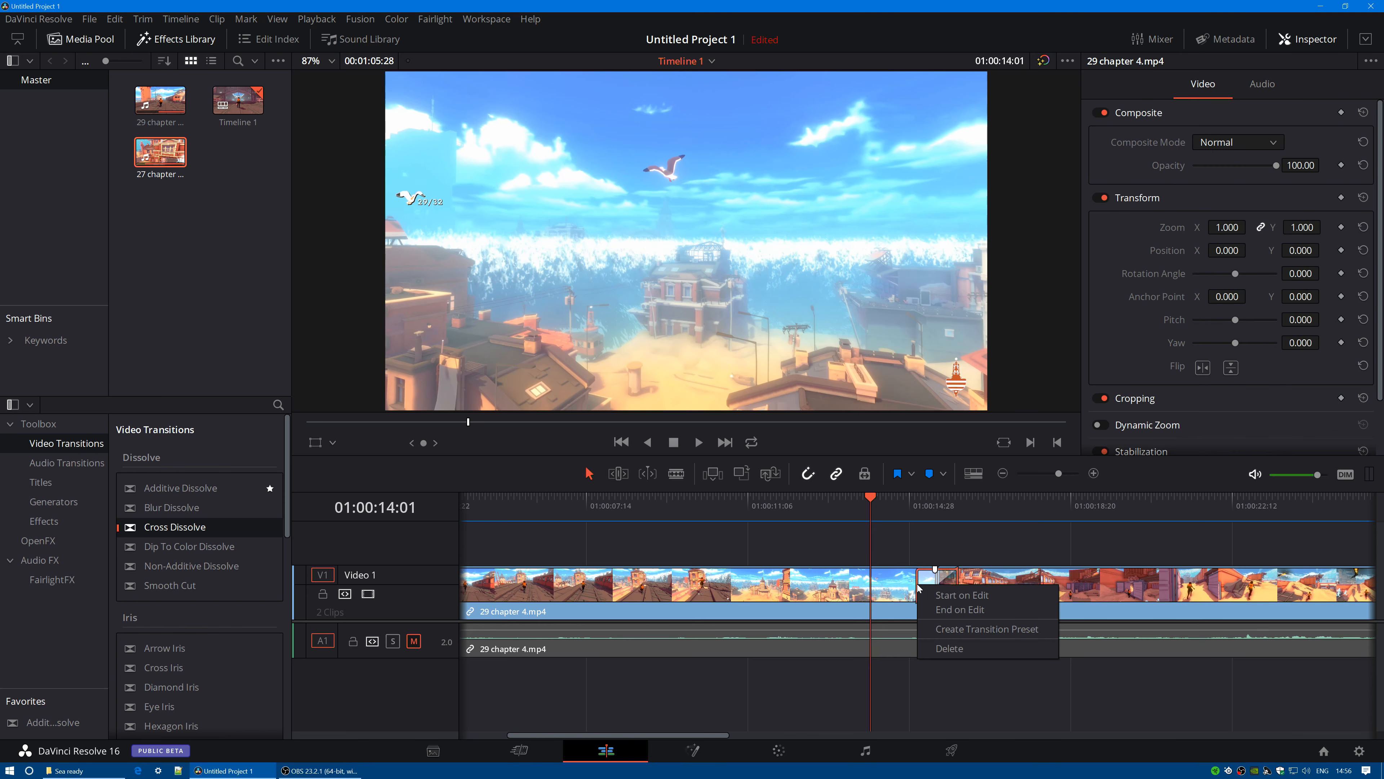
pyautogui.rightClick(916, 554)
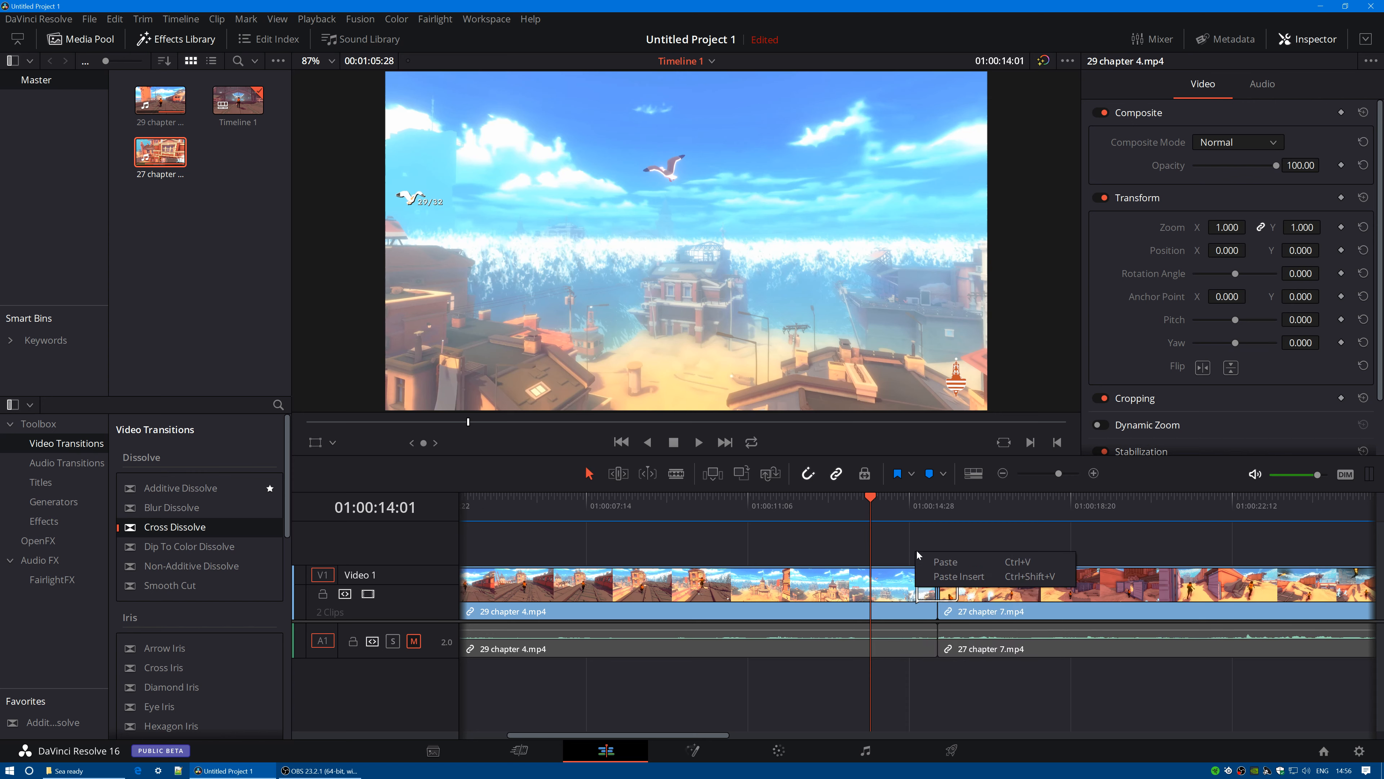
pyautogui.rightClick(888, 540)
pyautogui.click(958, 584)
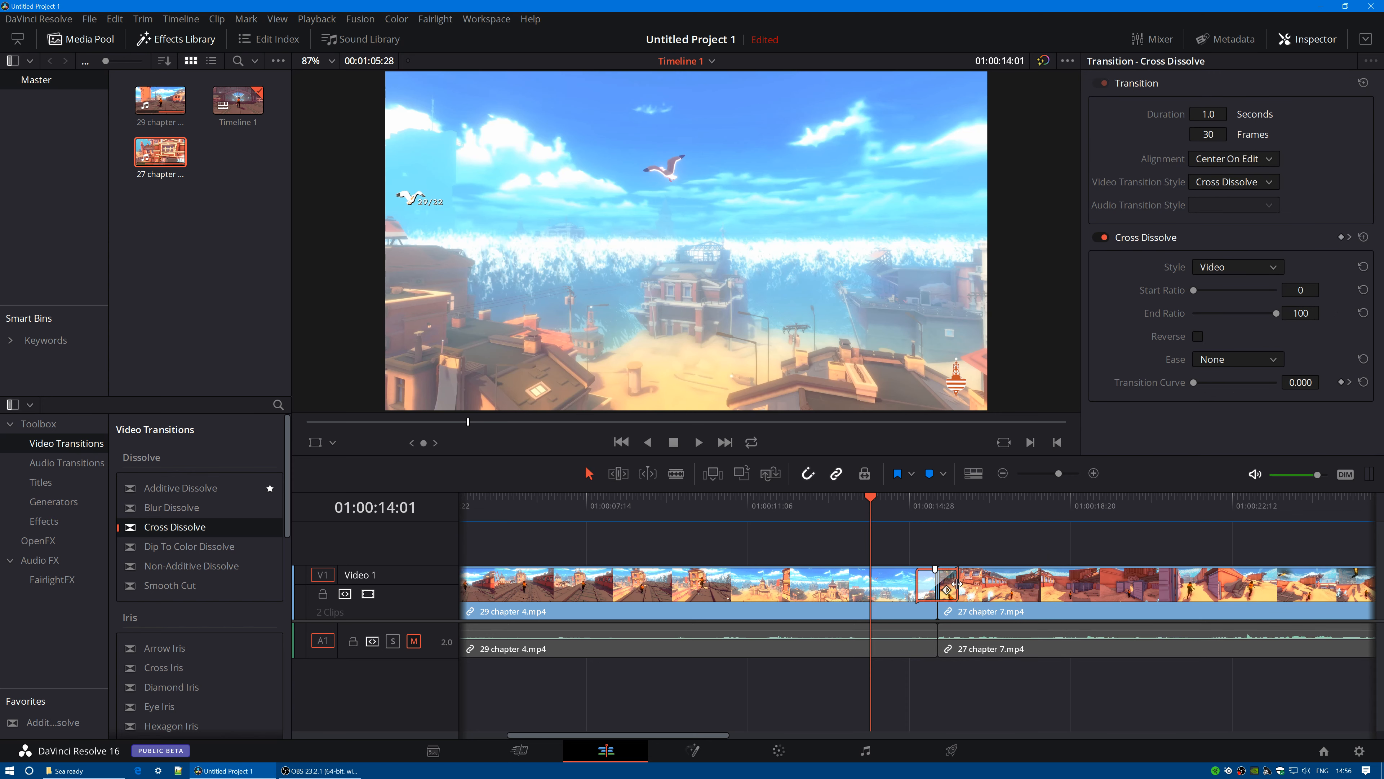
pyautogui.rightClick(961, 565)
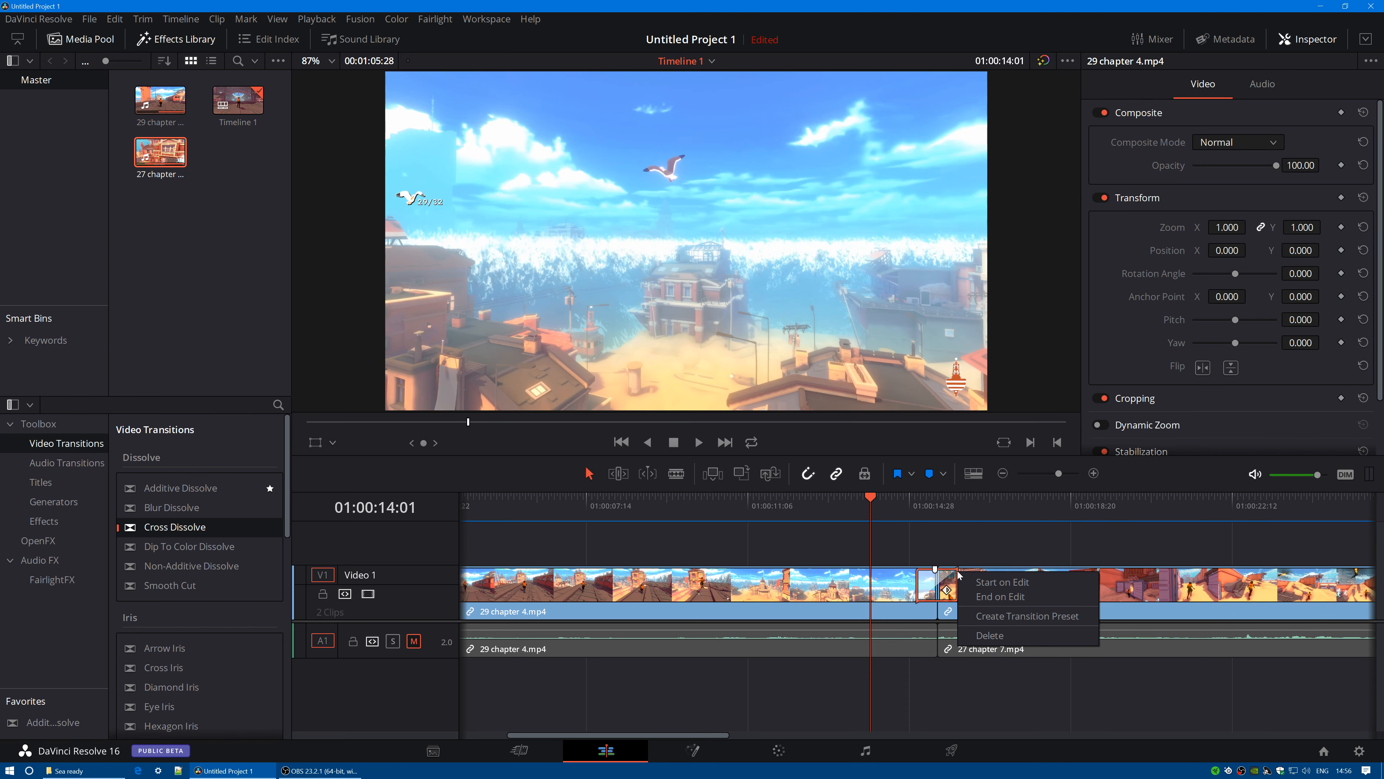
pyautogui.rightClick(982, 534)
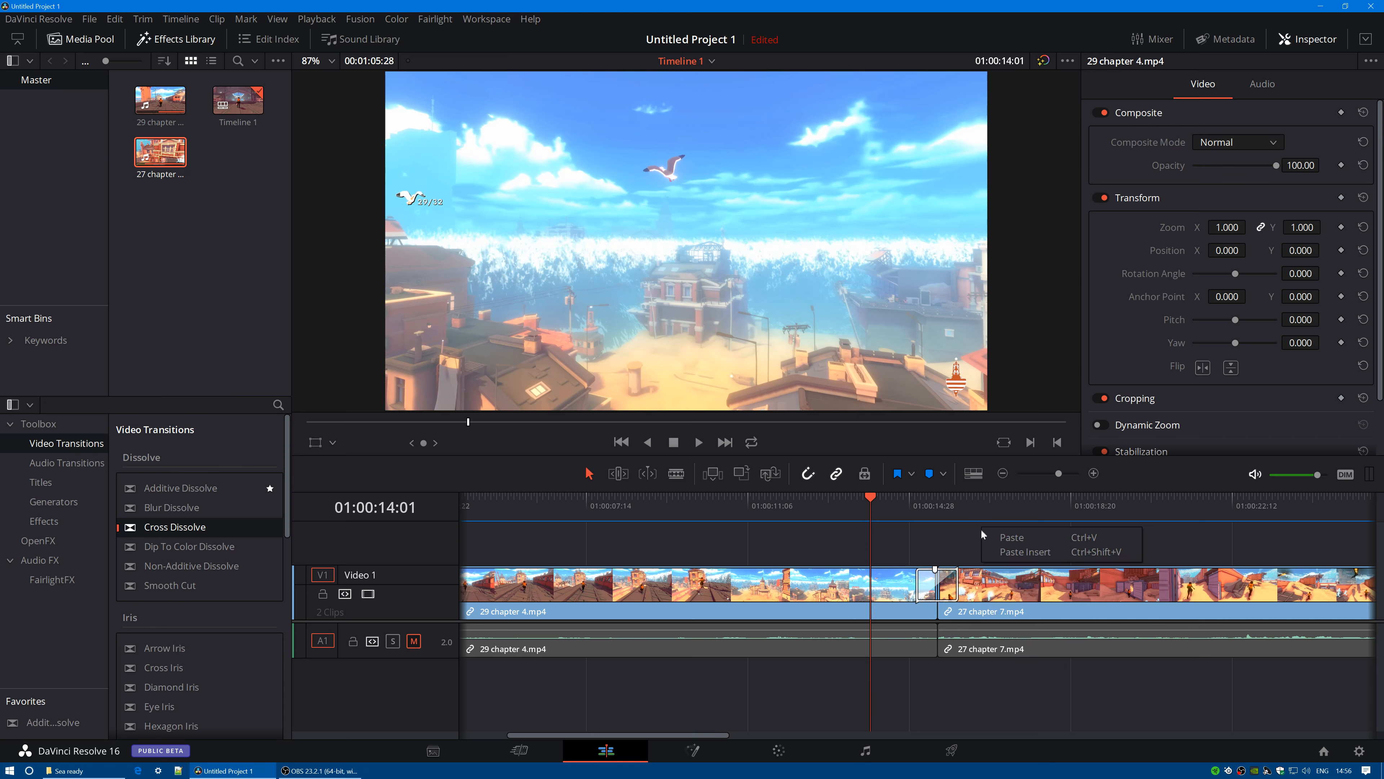
# - Delete the Cross Dissolve between the two clips
pyautogui.click(957, 572)
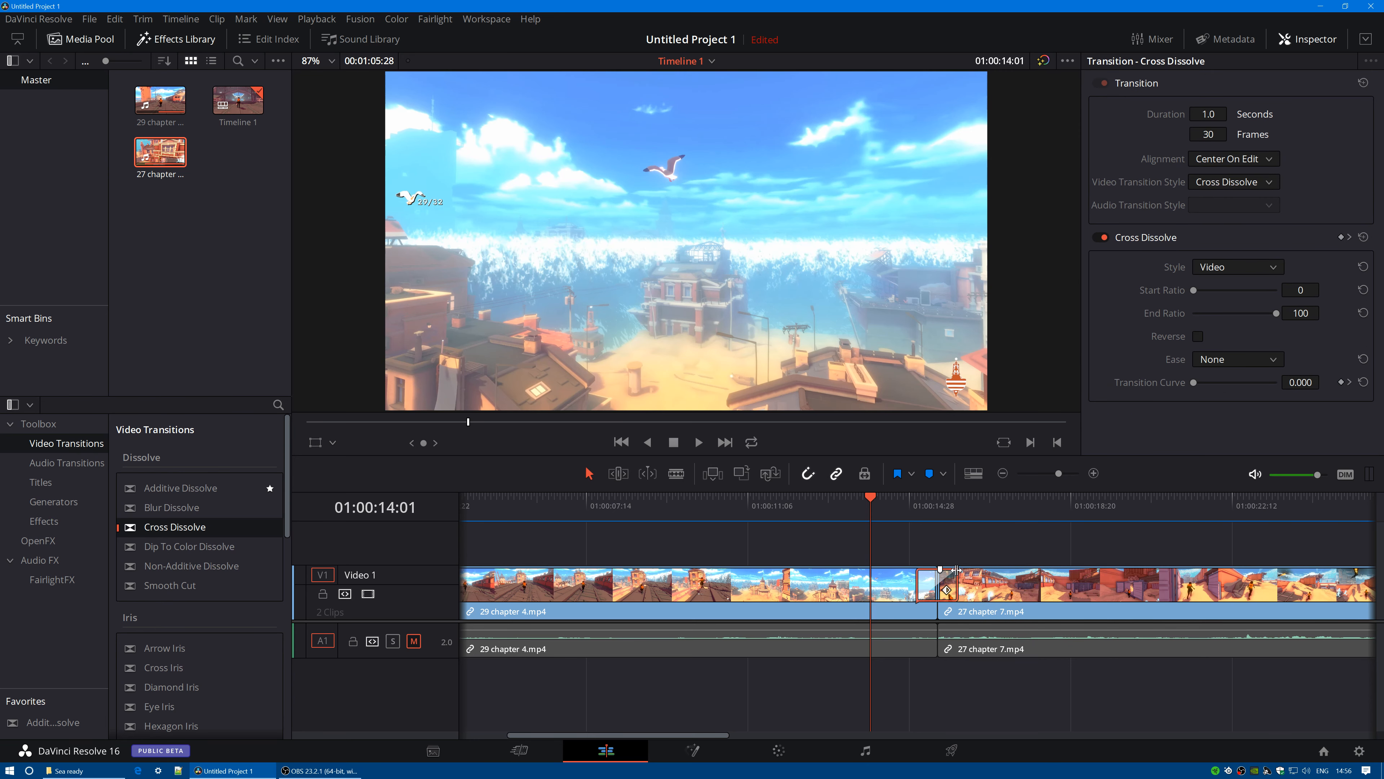
pyautogui.rightClick(958, 572)
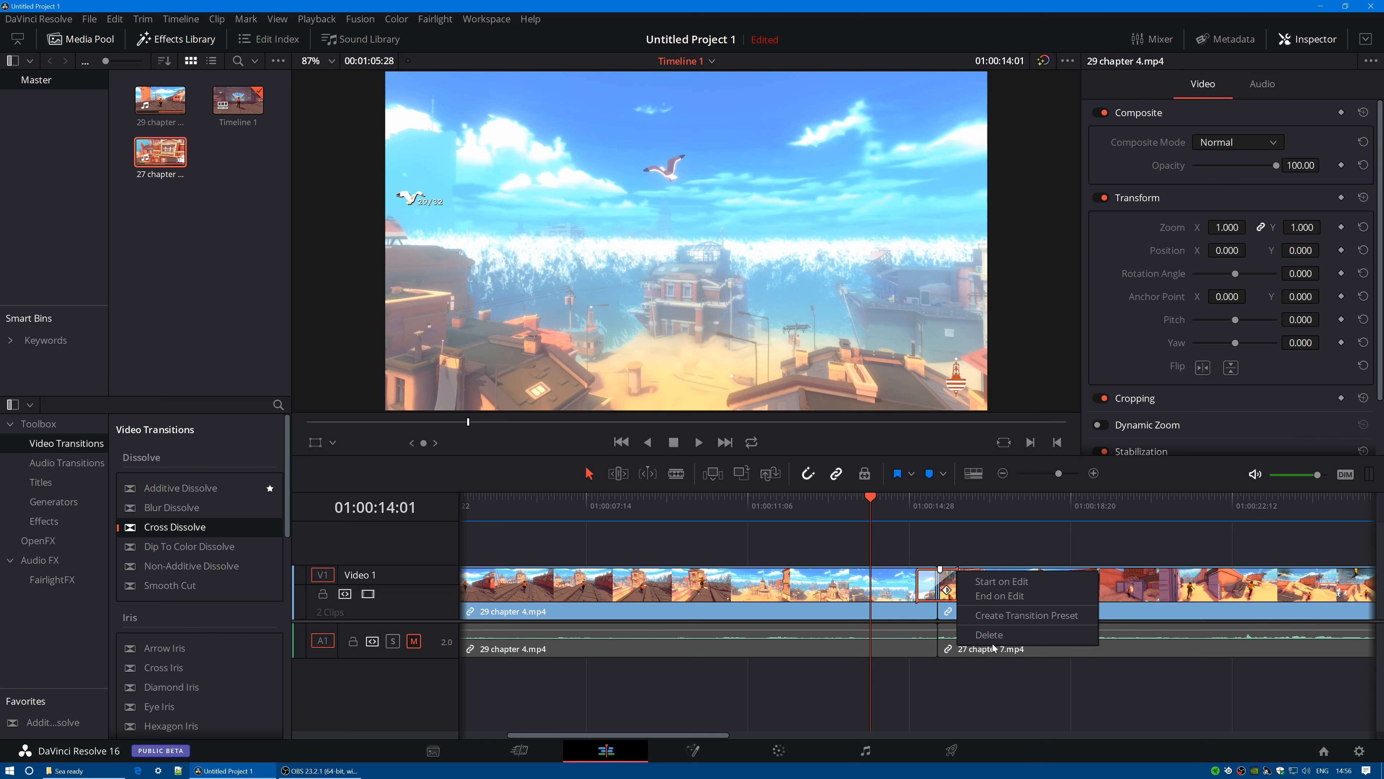
pyautogui.click(995, 638)
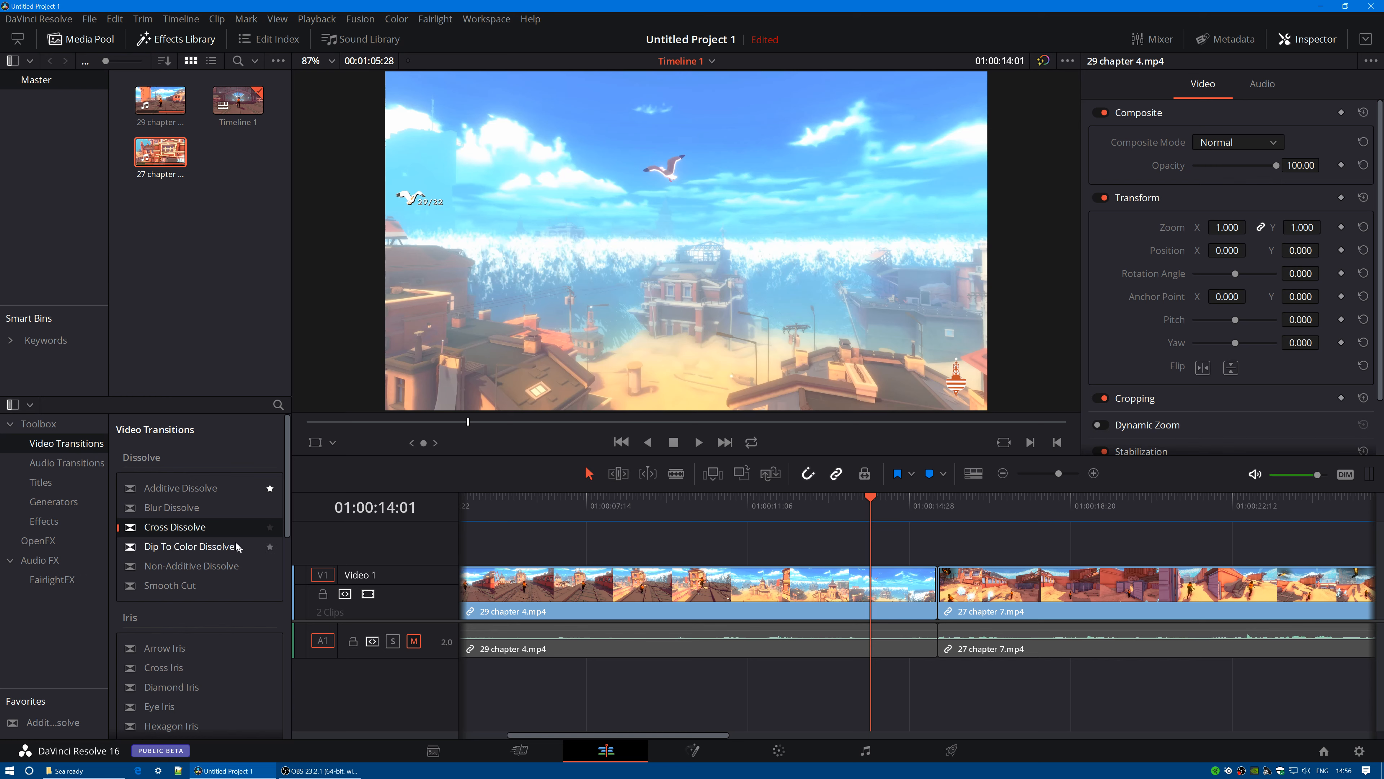
# - Apply a Cross Dissolve at the end of 29 chapter 4.mp4 and try to add one at the start of 27 chapter 7.mp4
pyautogui.moveTo(161, 527); pyautogui.dragTo(915, 581)
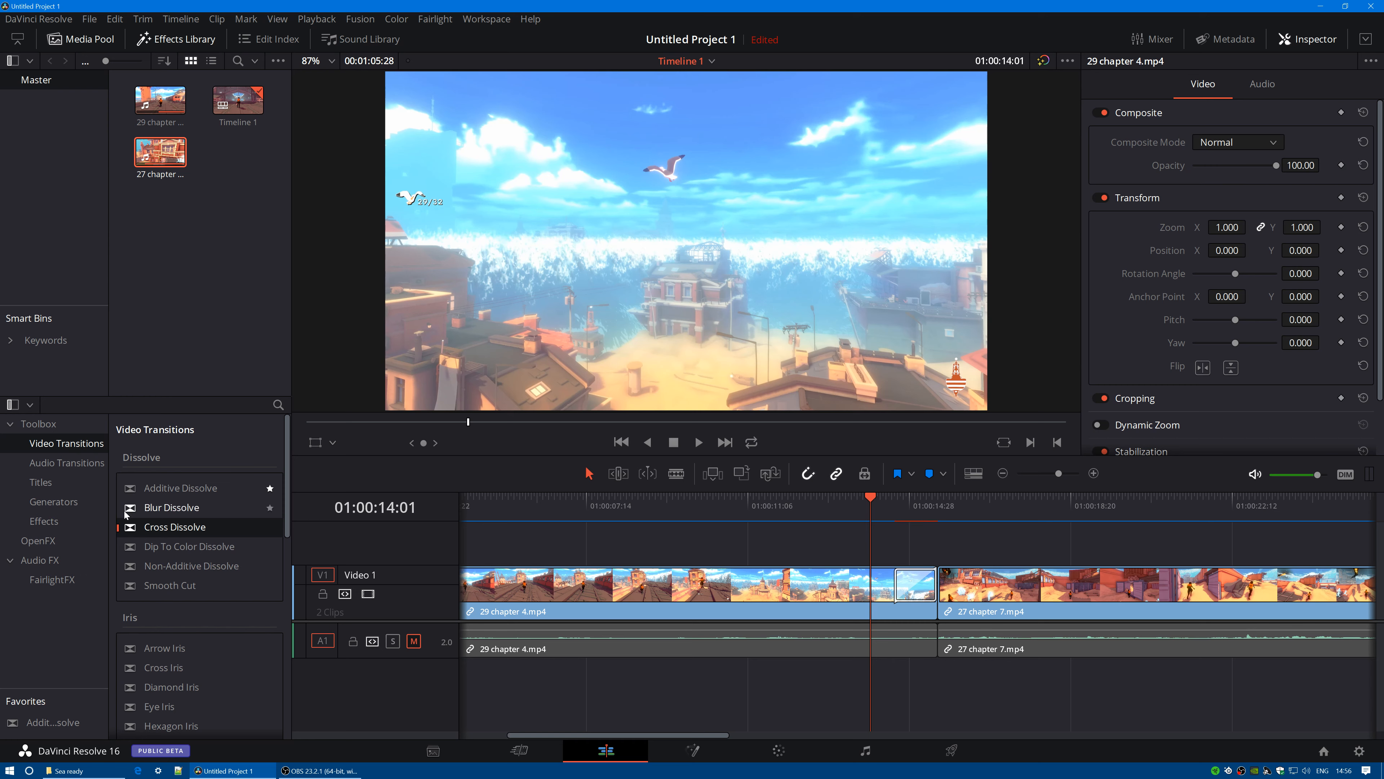
pyautogui.moveTo(155, 527); pyautogui.dragTo(1026, 579)
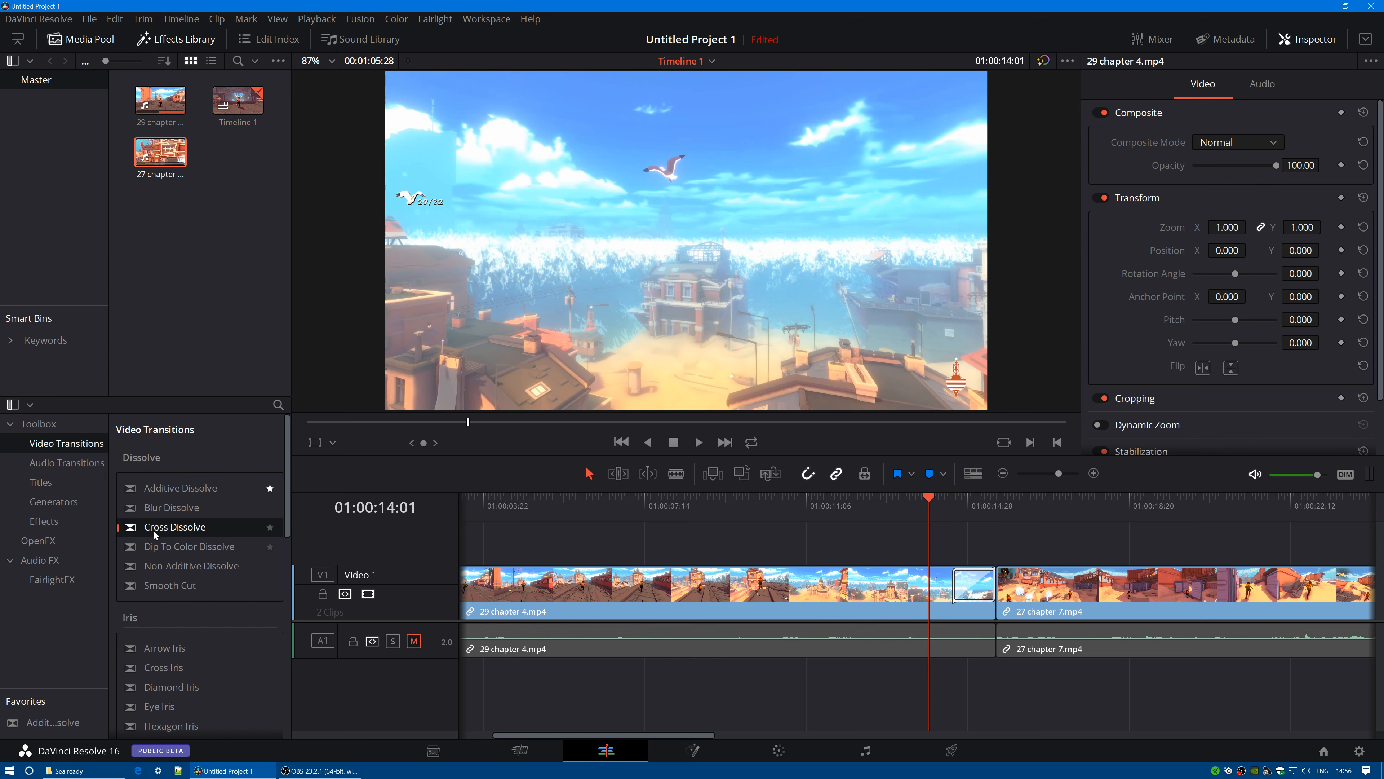
pyautogui.moveTo(153, 530); pyautogui.dragTo(1075, 583)
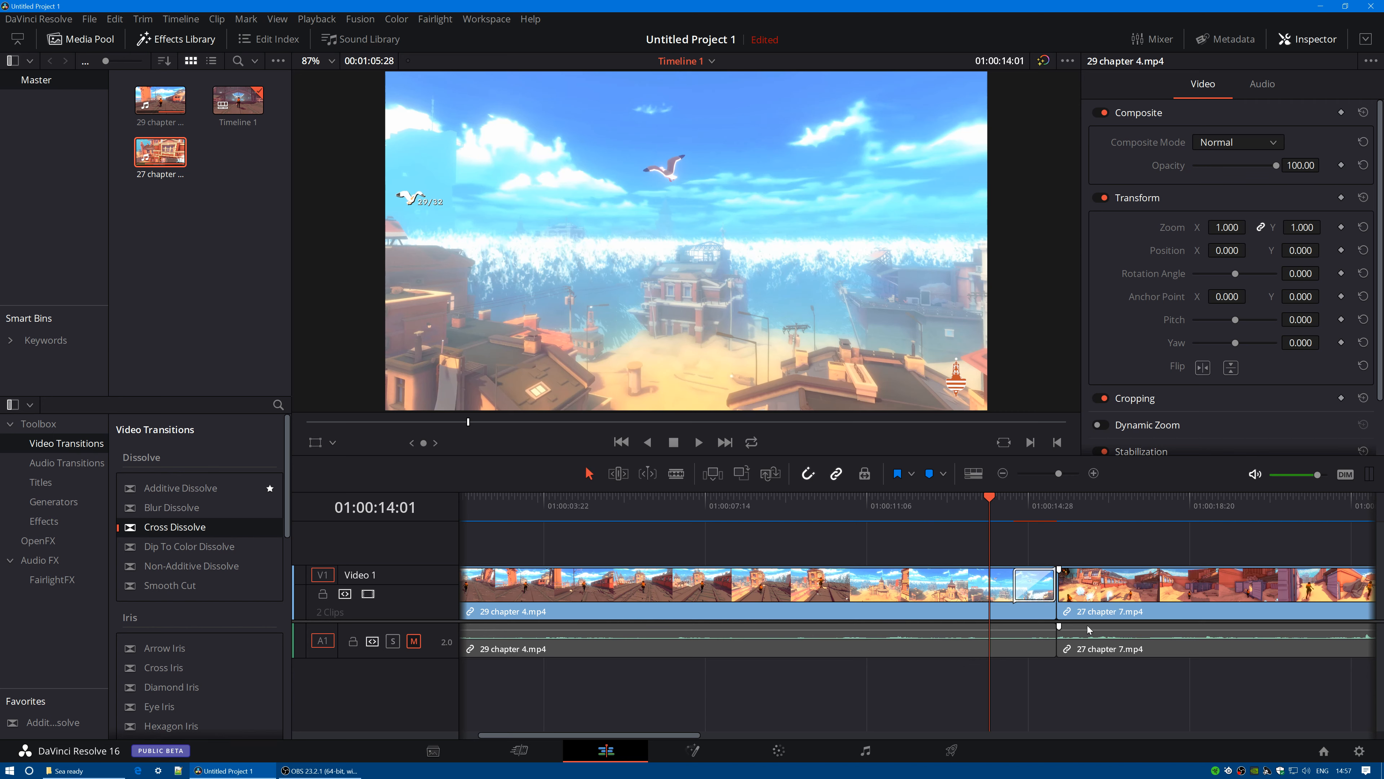
pyautogui.moveTo(984, 496); pyautogui.dragTo(985, 499)
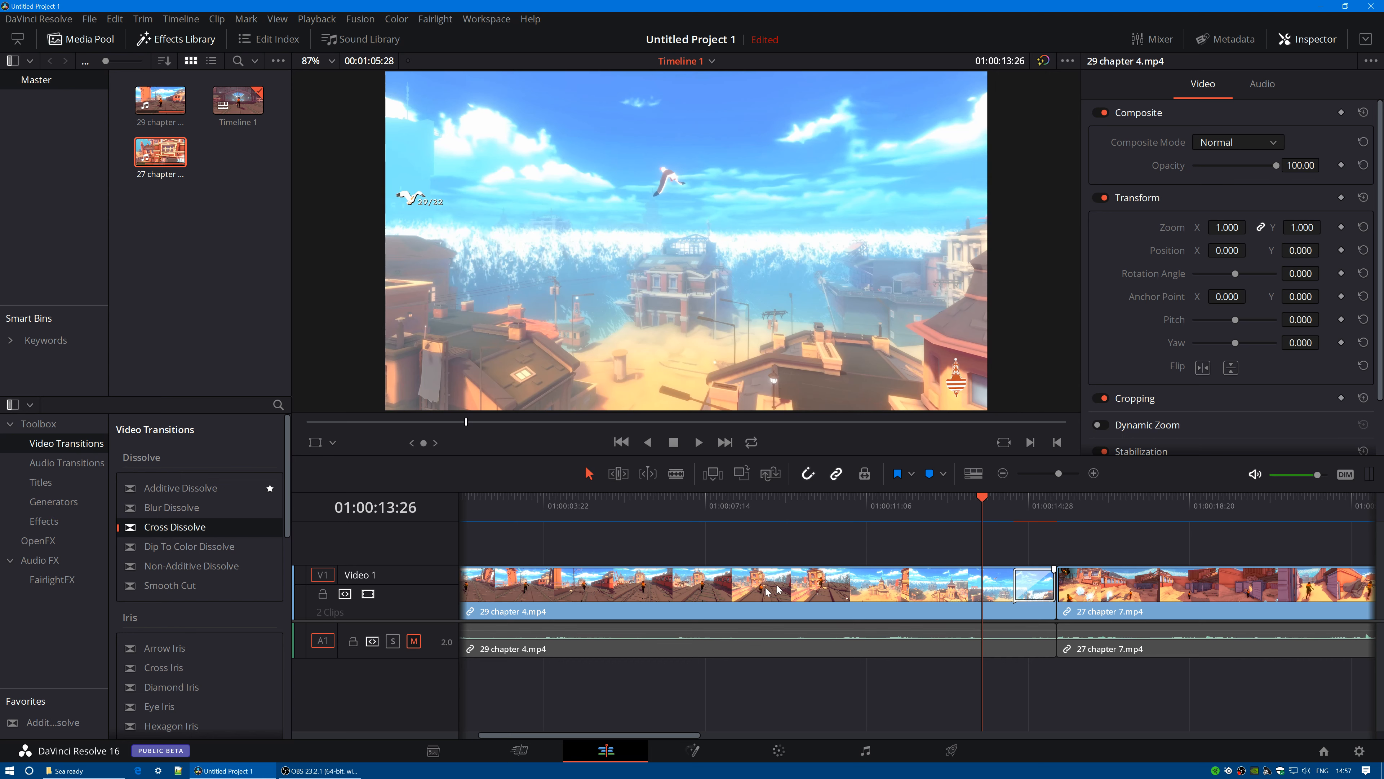
# - Reduce the Video 1 track height, move 27 chapter 7.mp4 up to a new Video 2 track, and place the playhead at 01:00:14:07
pyautogui.click(1003, 473)
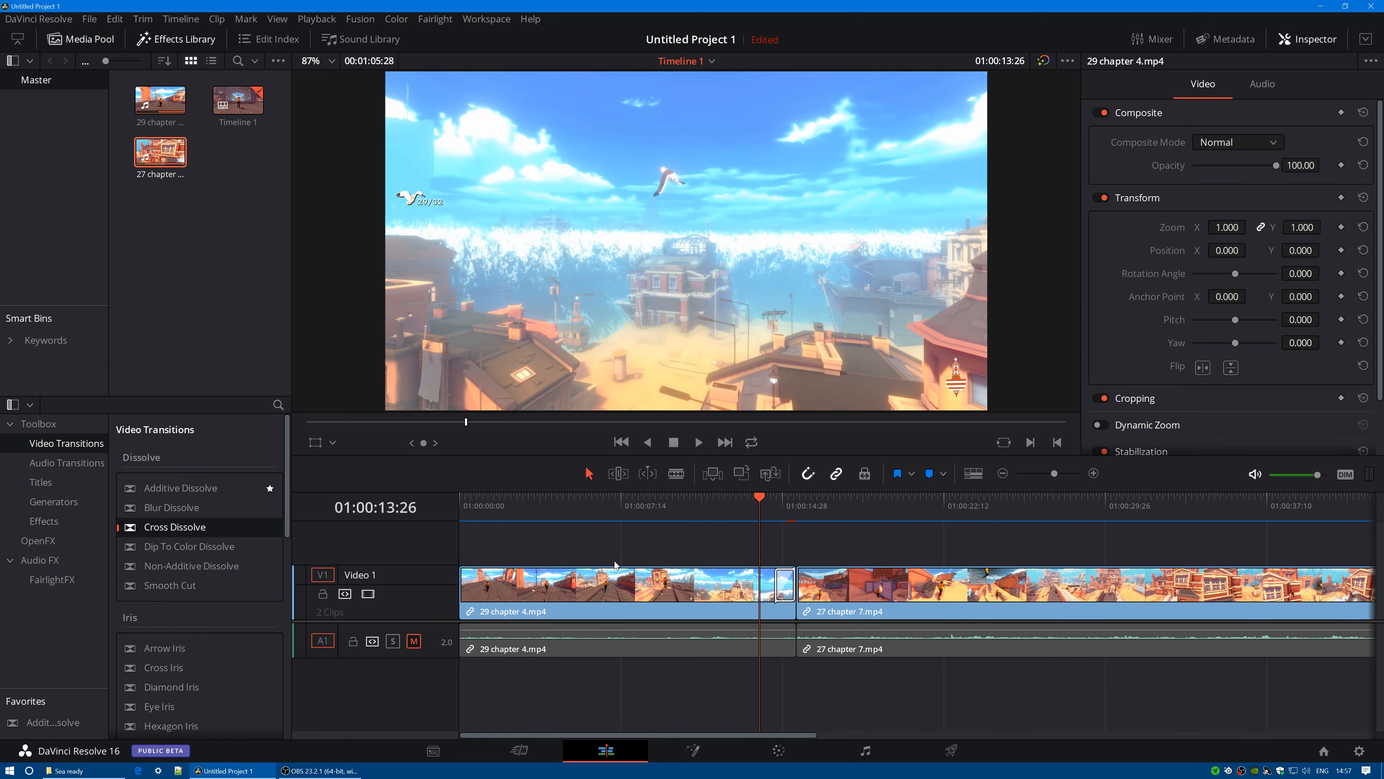
pyautogui.moveTo(438, 565); pyautogui.dragTo(436, 581)
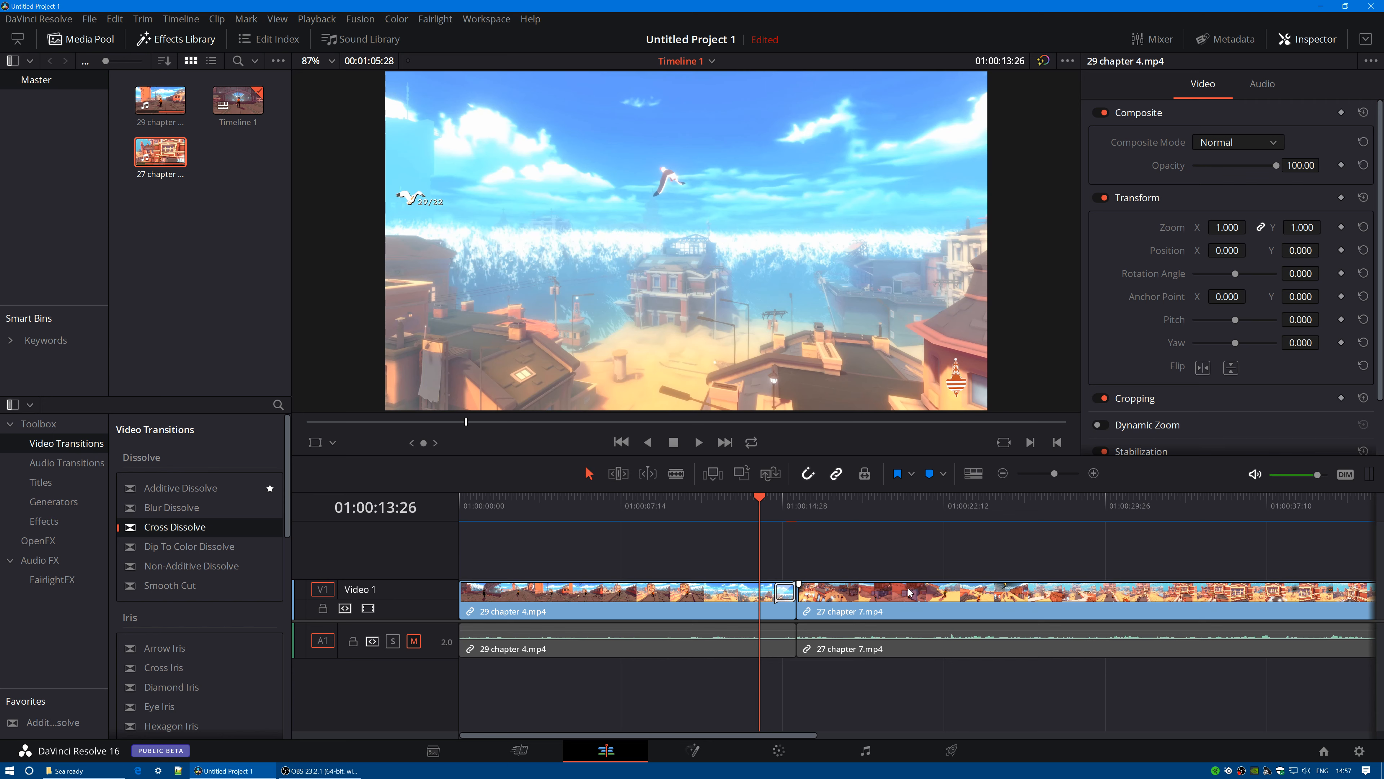
pyautogui.moveTo(909, 593); pyautogui.dragTo(906, 575)
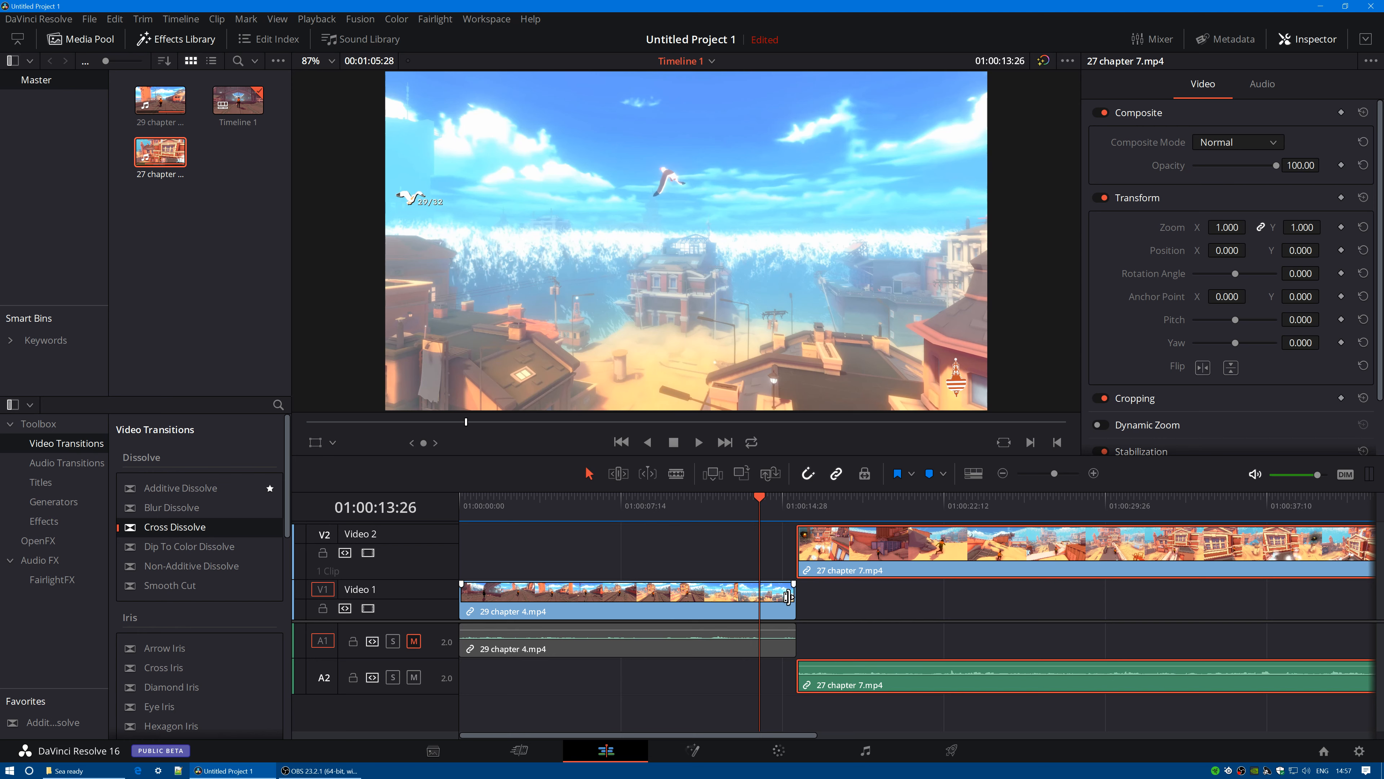
pyautogui.moveTo(761, 502); pyautogui.dragTo(769, 500)
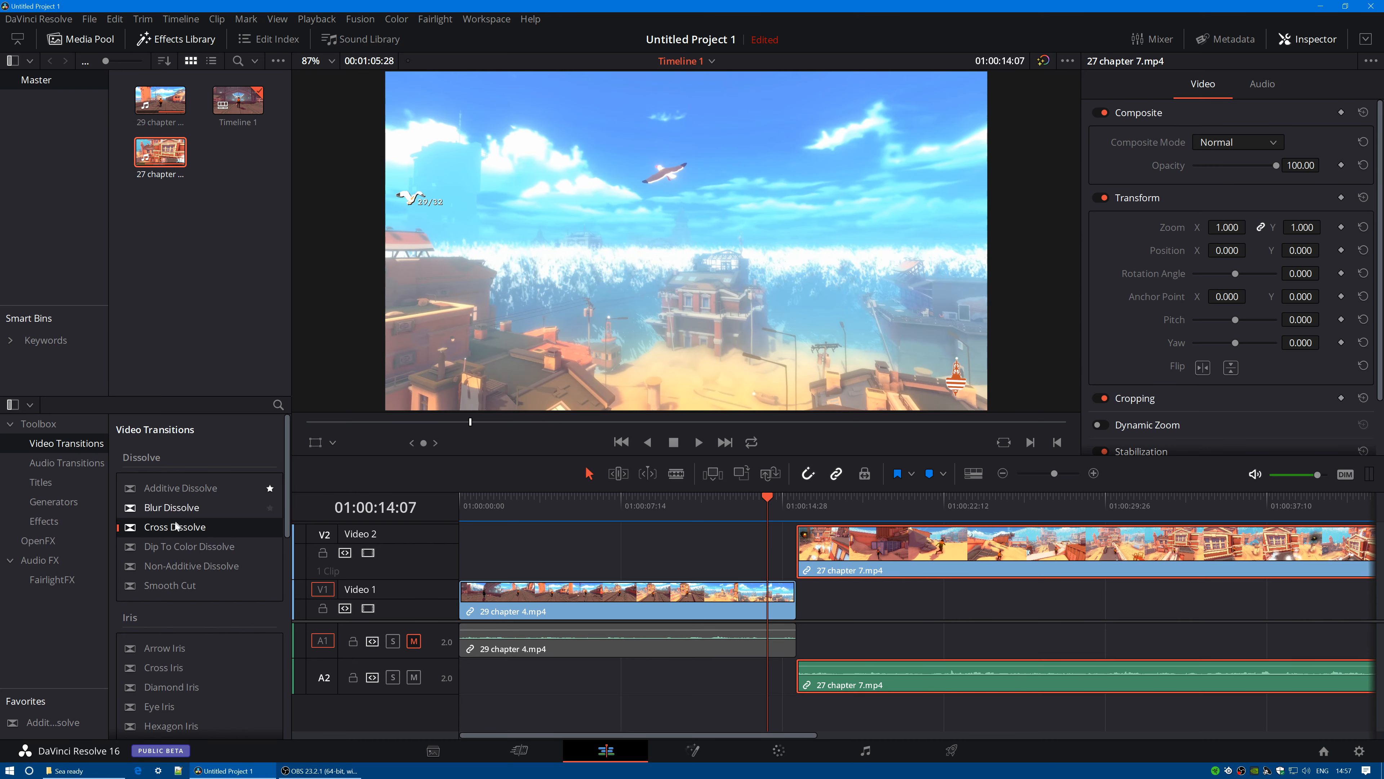
# - Add a Cross Dissolve to the end of 29 chapter 4.mp4 and start of 27 chapter 7.mp4, placing the second clip on Video 1 beside the first
pyautogui.moveTo(769, 500); pyautogui.dragTo(776, 501)
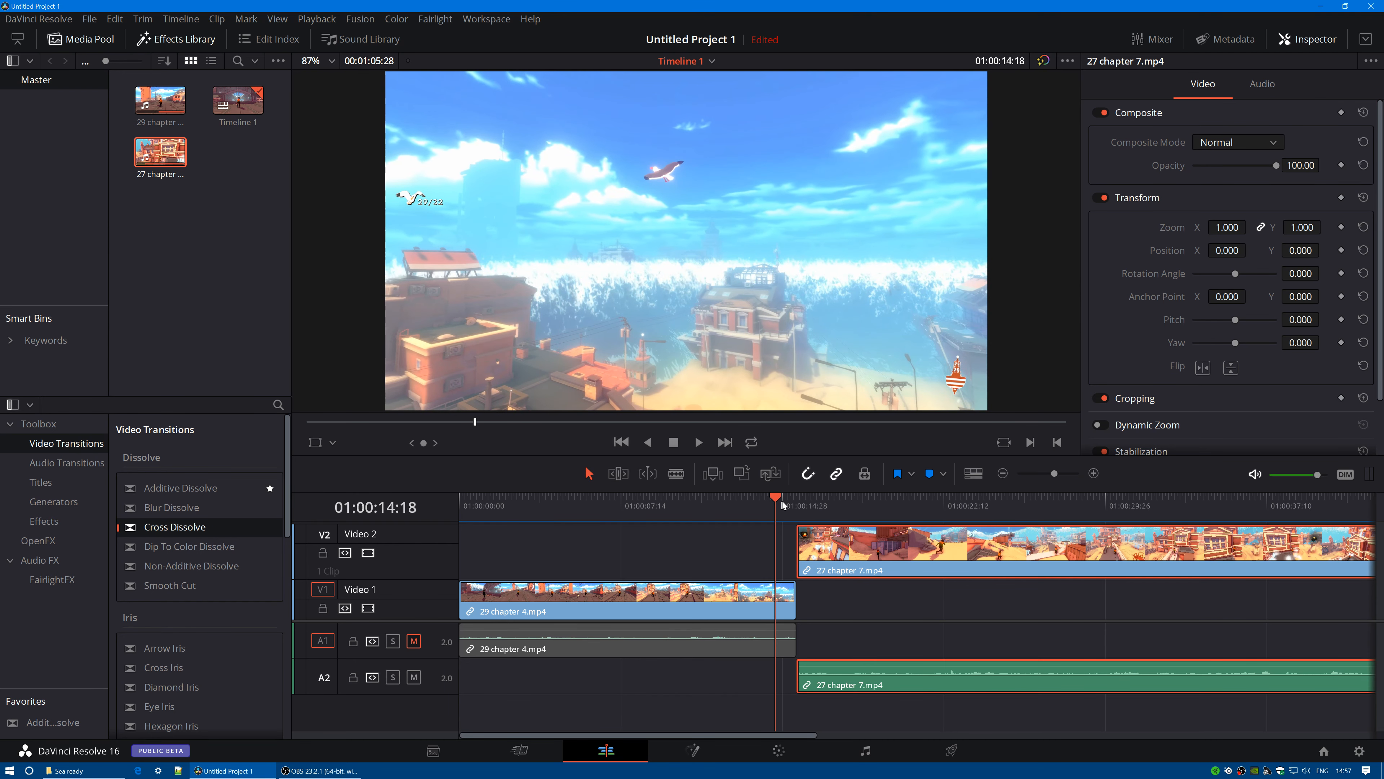
pyautogui.click(1093, 474)
pyautogui.click(1093, 473)
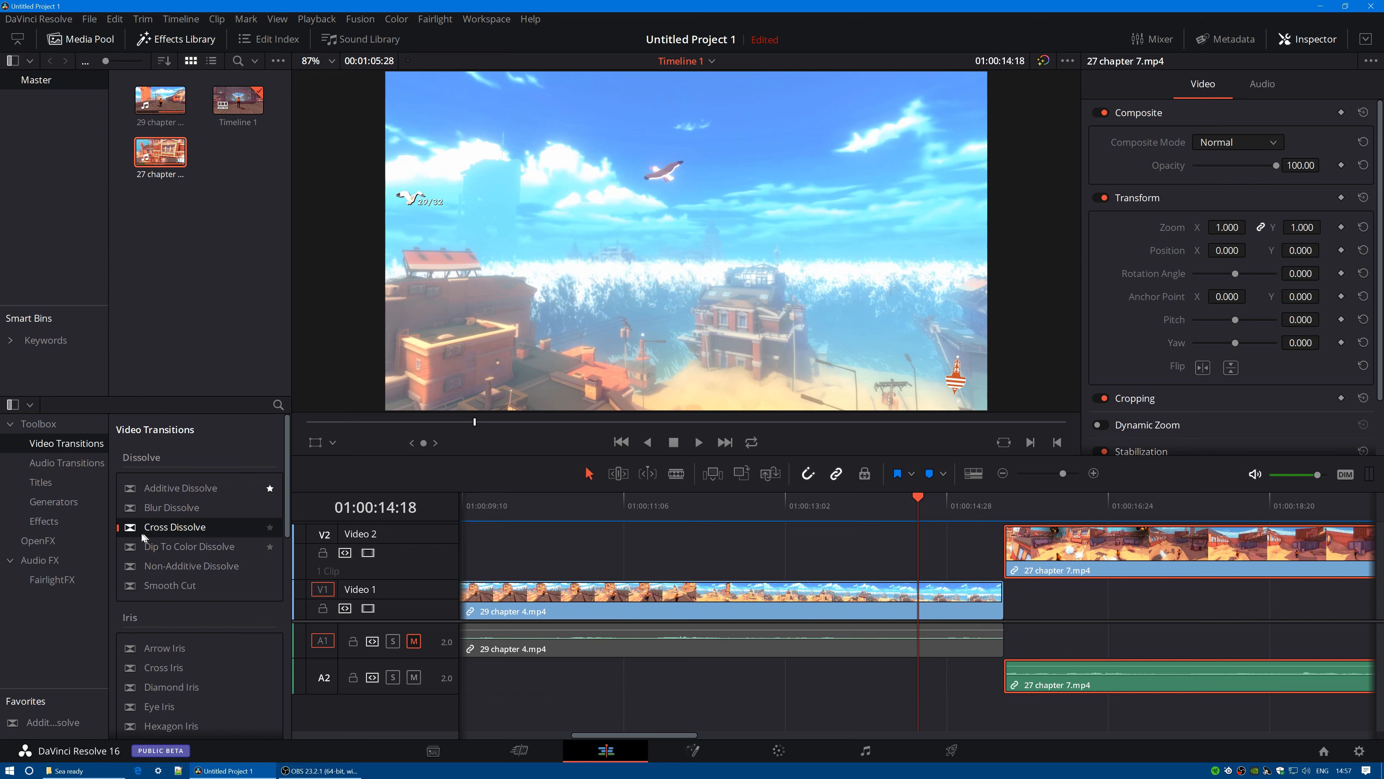
pyautogui.moveTo(154, 529); pyautogui.dragTo(1038, 598)
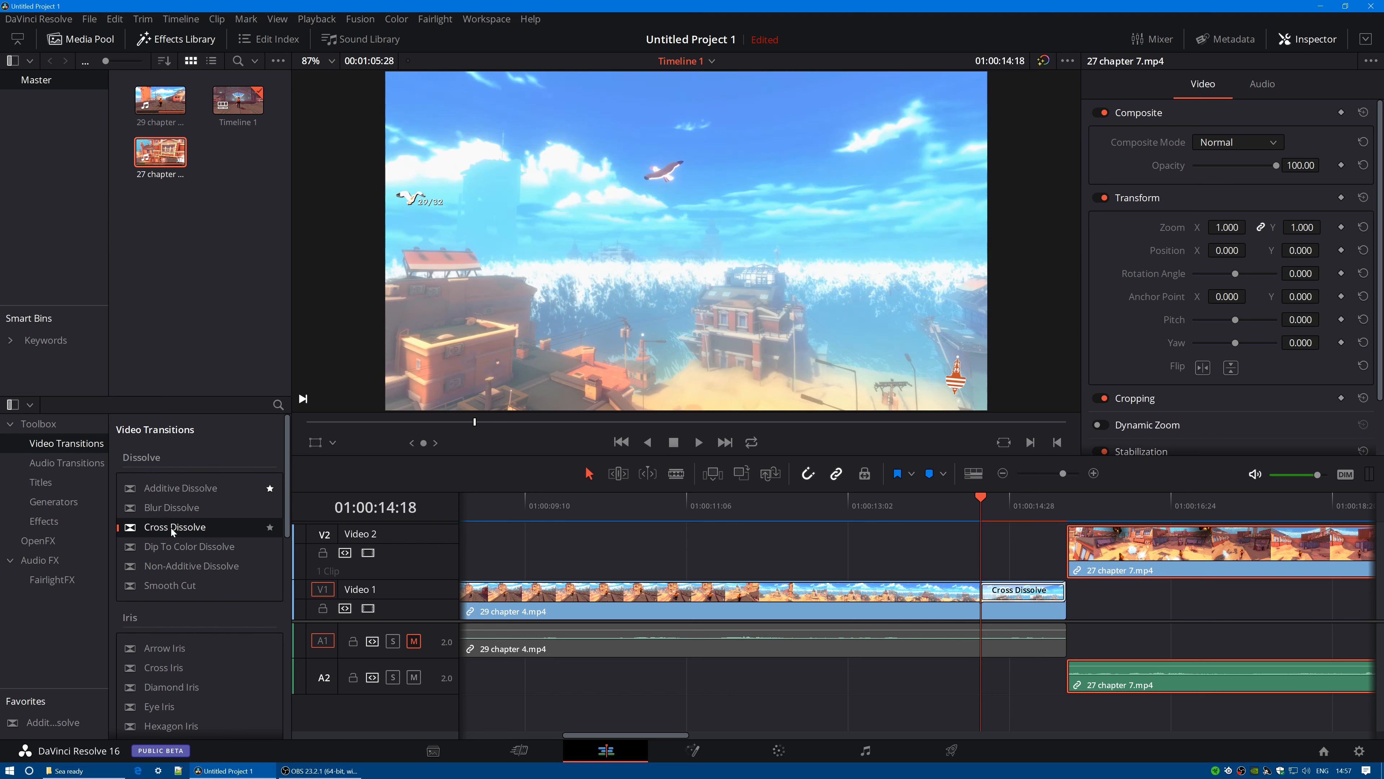
pyautogui.moveTo(173, 531); pyautogui.dragTo(1161, 546)
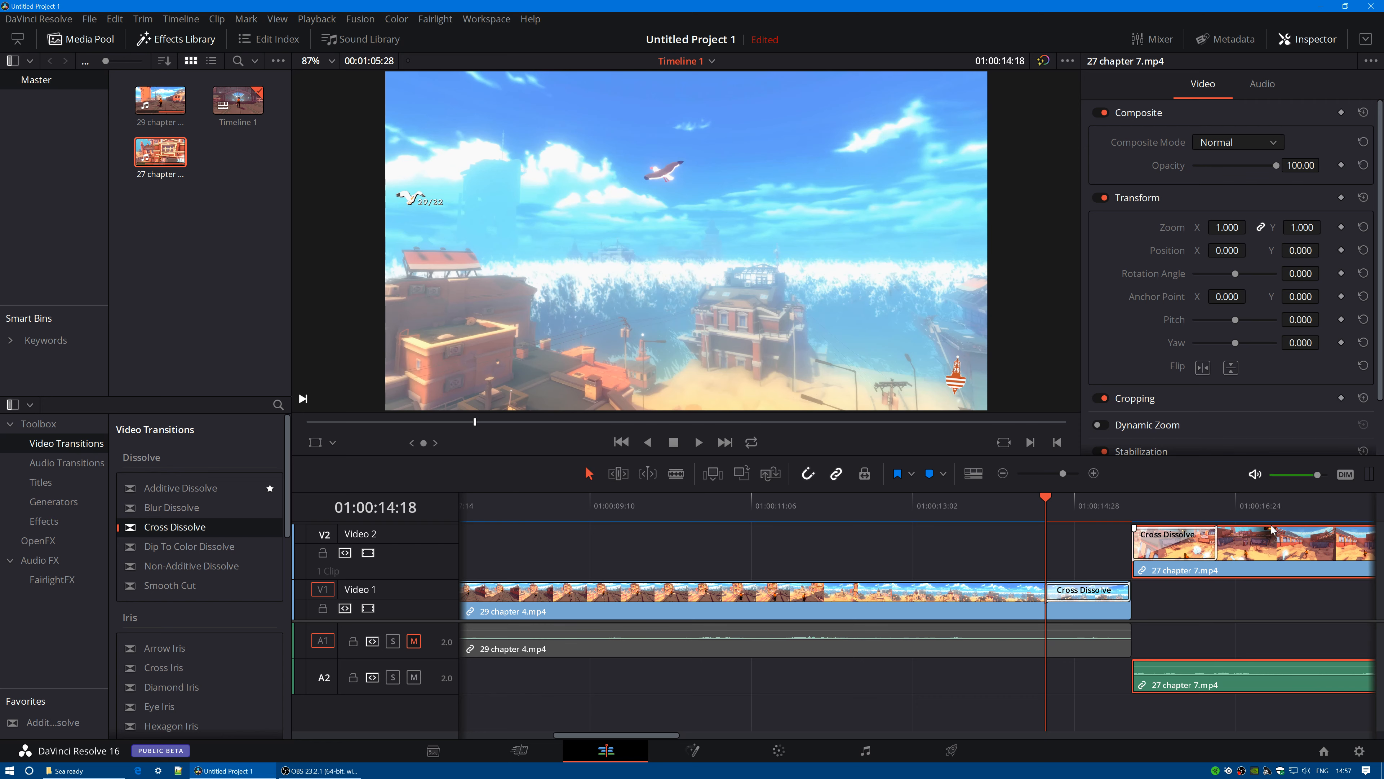
pyautogui.moveTo(1267, 536); pyautogui.dragTo(1275, 595)
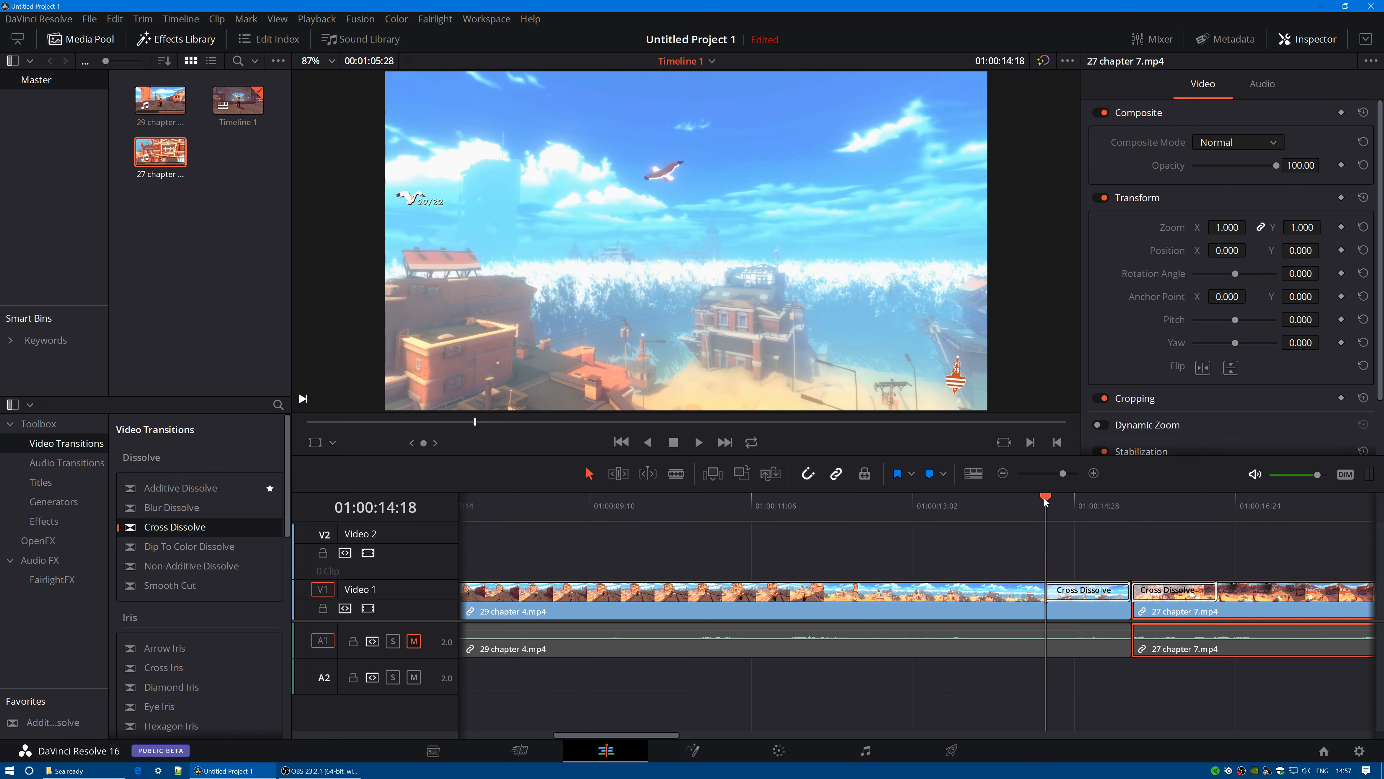
# - Scrub and play back the timeline across the Cross Dissolves between the two clips
pyautogui.moveTo(1045, 501); pyautogui.dragTo(934, 504)
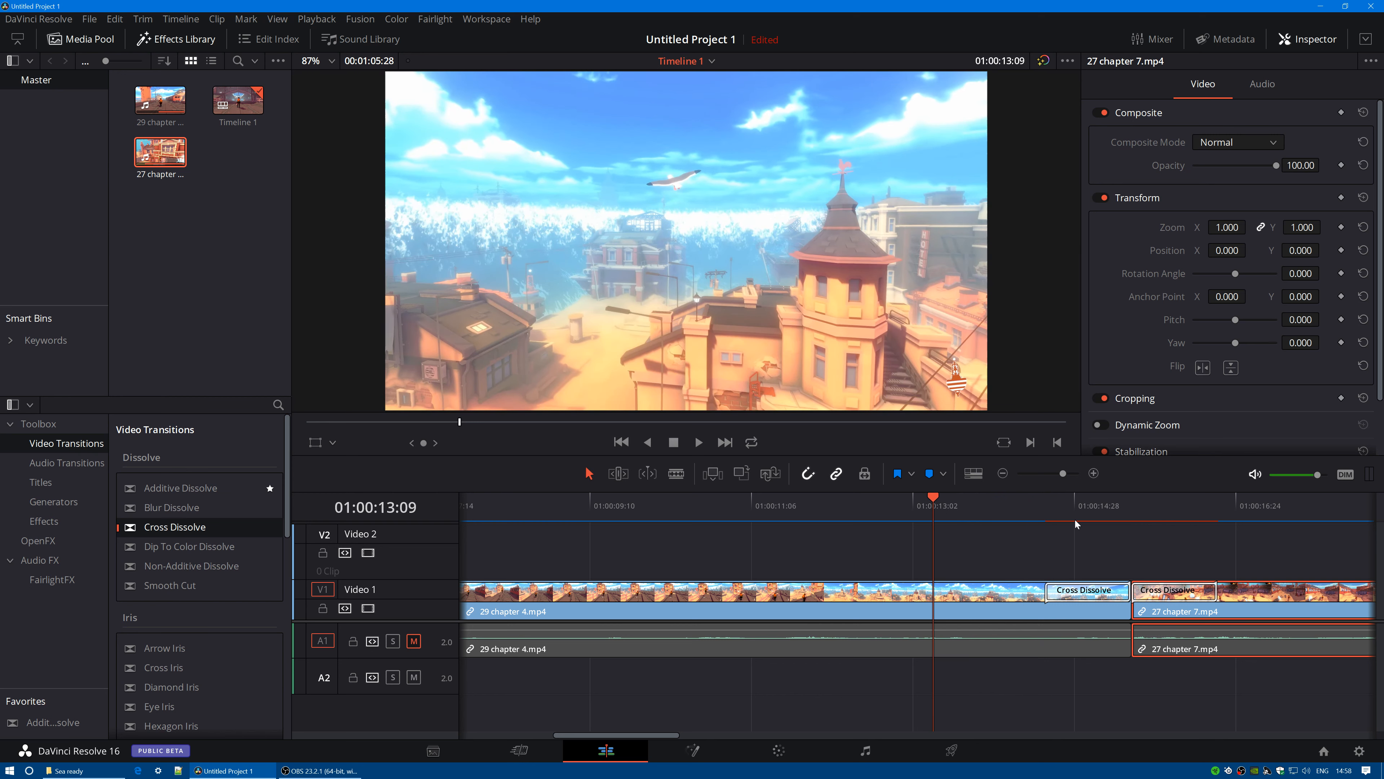
pyautogui.moveTo(933, 501); pyautogui.dragTo(1062, 506)
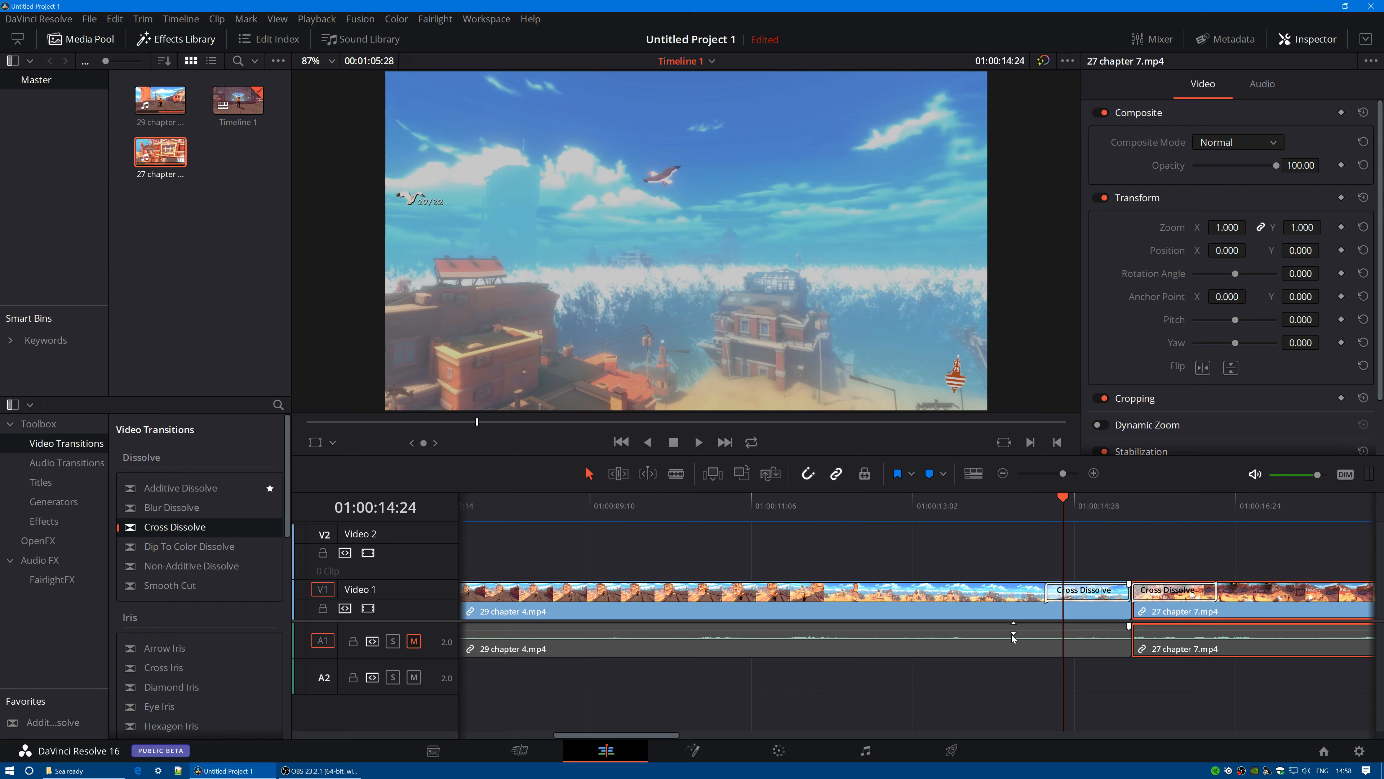
pyautogui.moveTo(1070, 507); pyautogui.dragTo(872, 504)
pyautogui.click(700, 442)
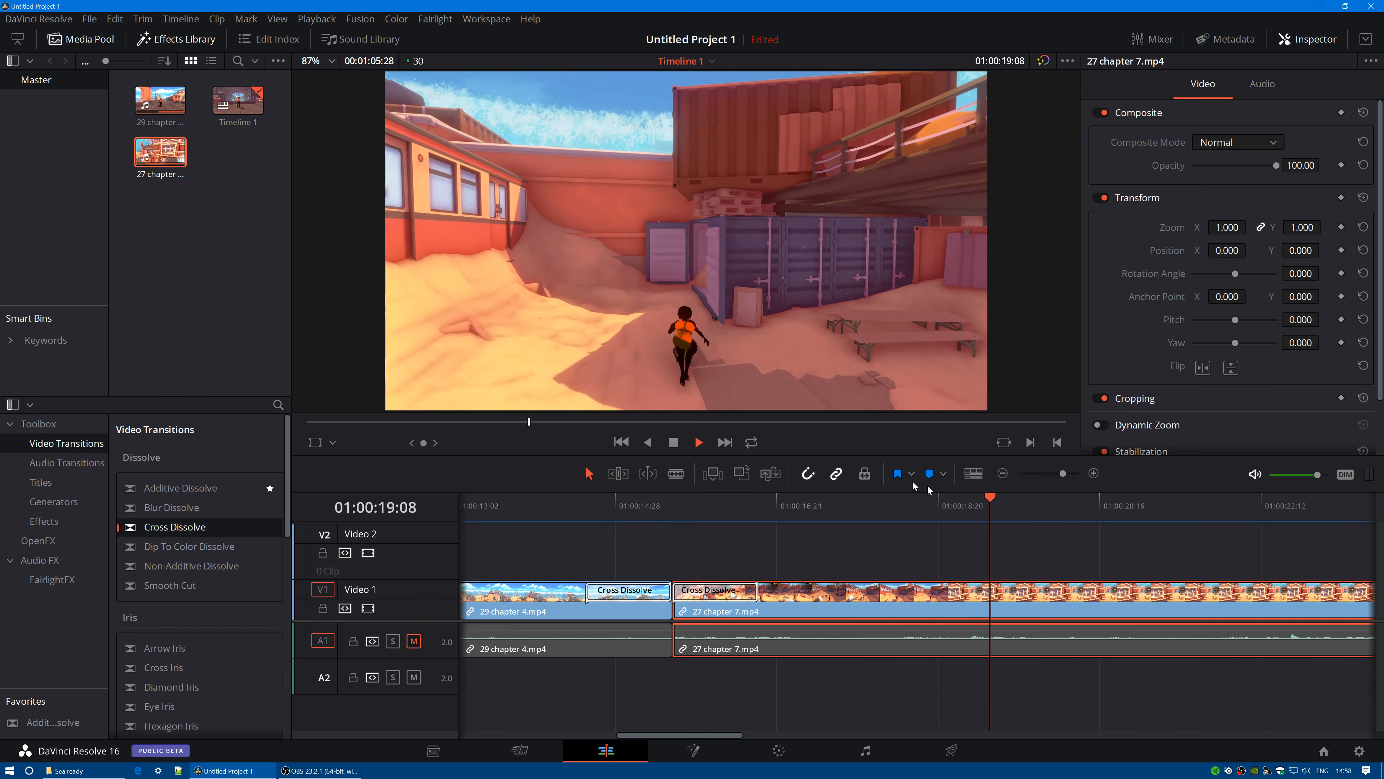
pyautogui.click(674, 445)
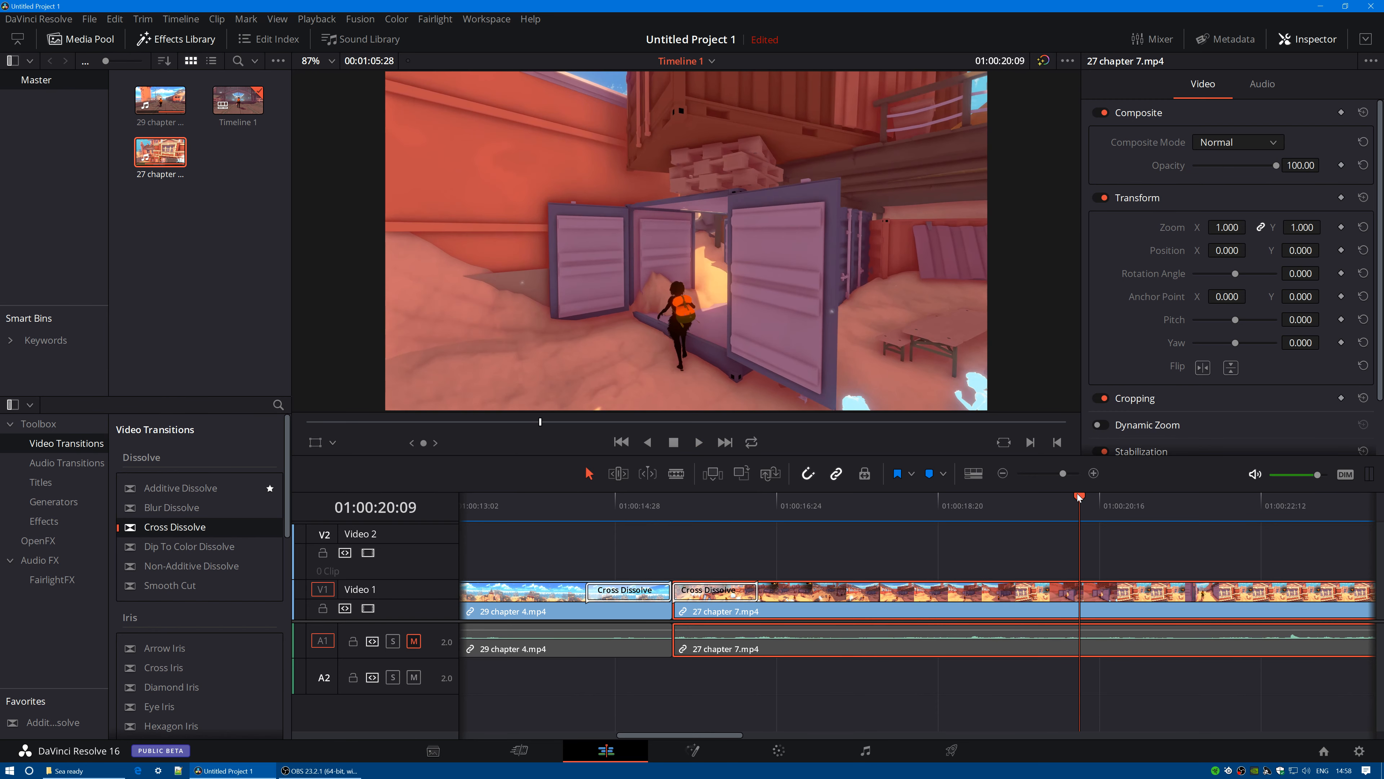
# - Lengthen the Cross Dissolve ending the first clip to about 2.3 seconds and the one starting the second clip to about 2.7 seconds
pyautogui.moveTo(1077, 497); pyautogui.dragTo(682, 525)
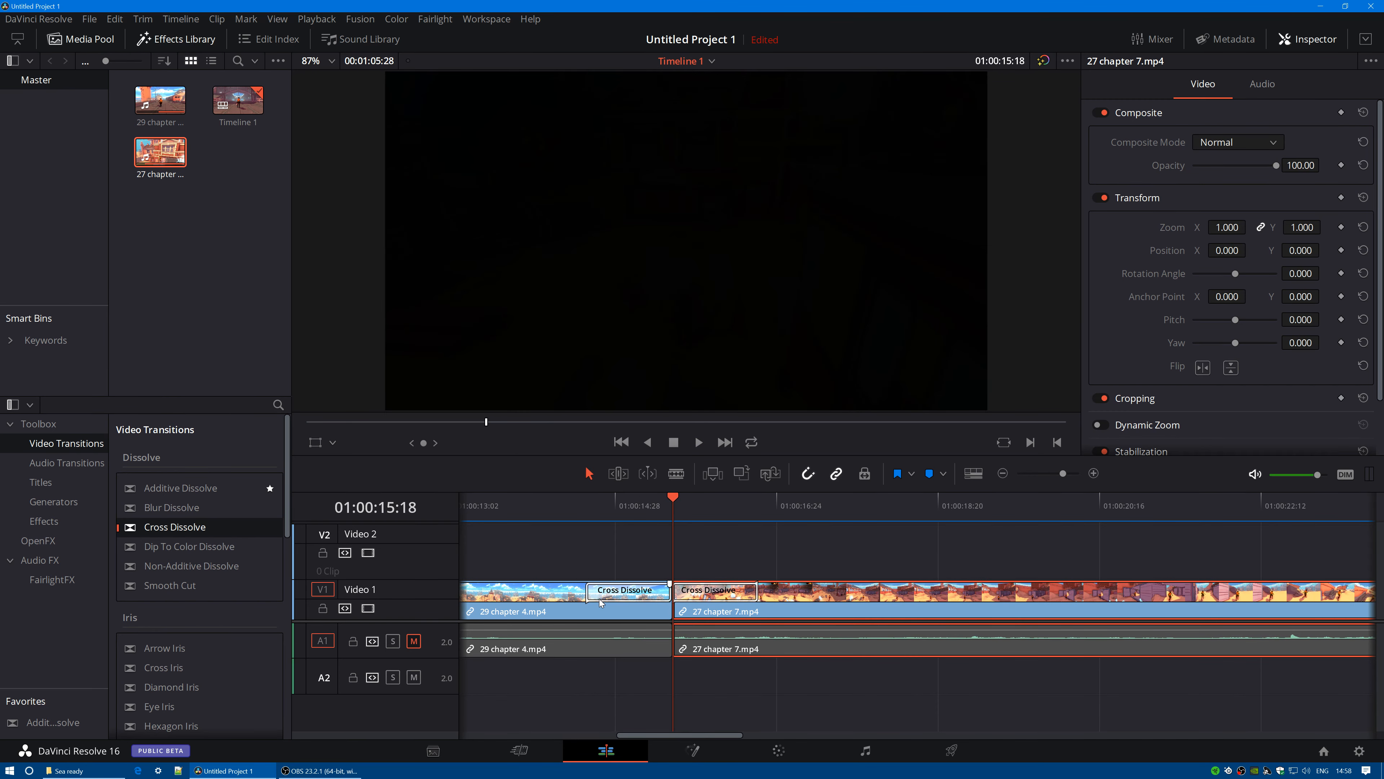
pyautogui.moveTo(588, 591); pyautogui.dragTo(477, 591)
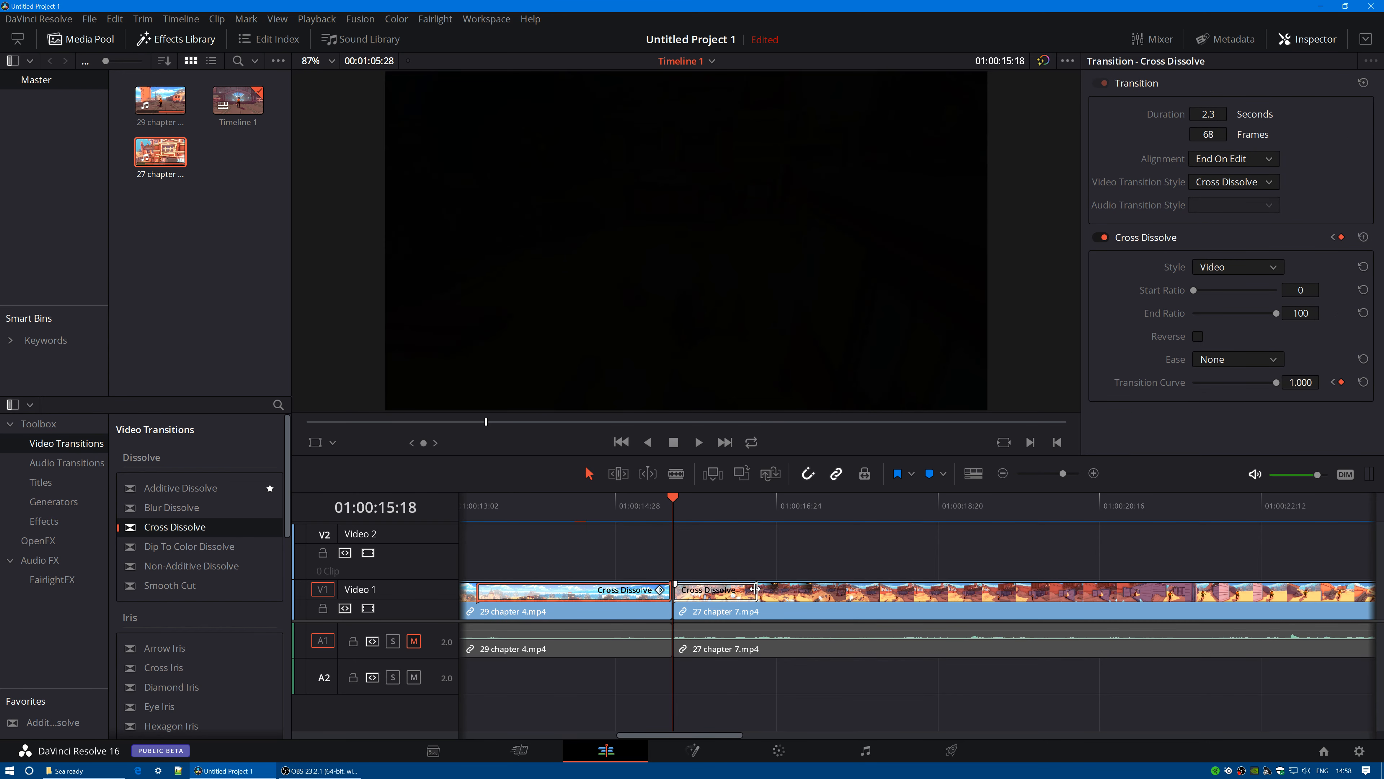
pyautogui.moveTo(755, 589); pyautogui.dragTo(906, 592)
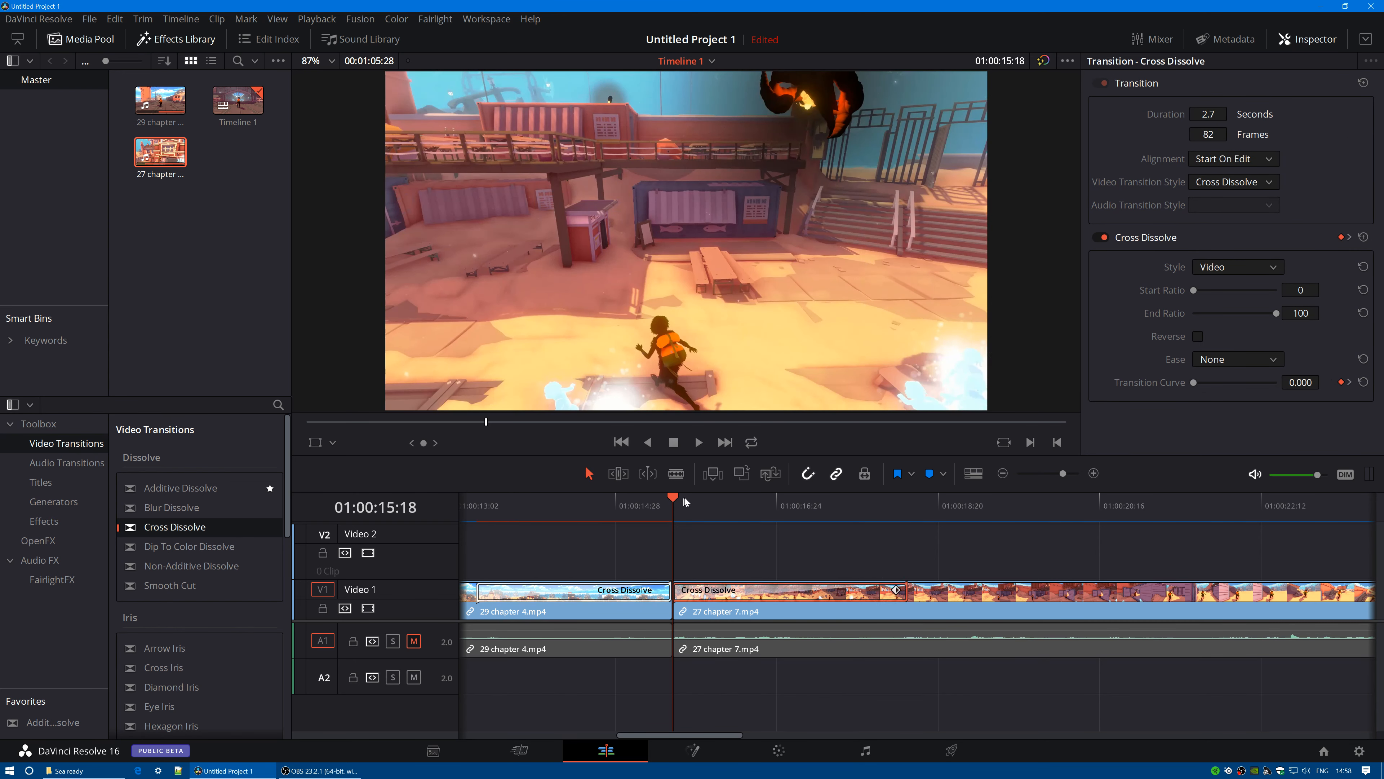
# - Preview the lengthened Cross Dissolves by playing from before the first clip's end into the second clip
pyautogui.click(1003, 473)
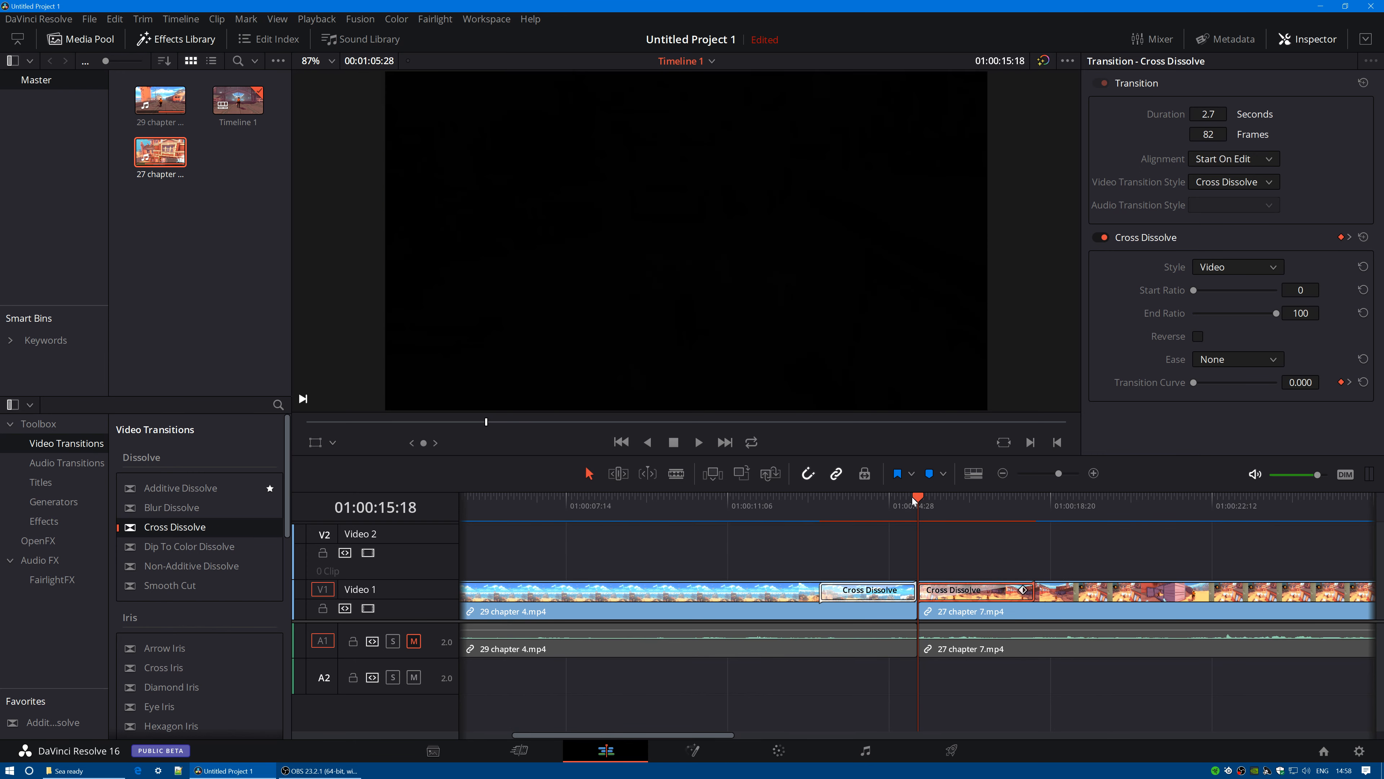
pyautogui.moveTo(909, 500); pyautogui.dragTo(775, 499)
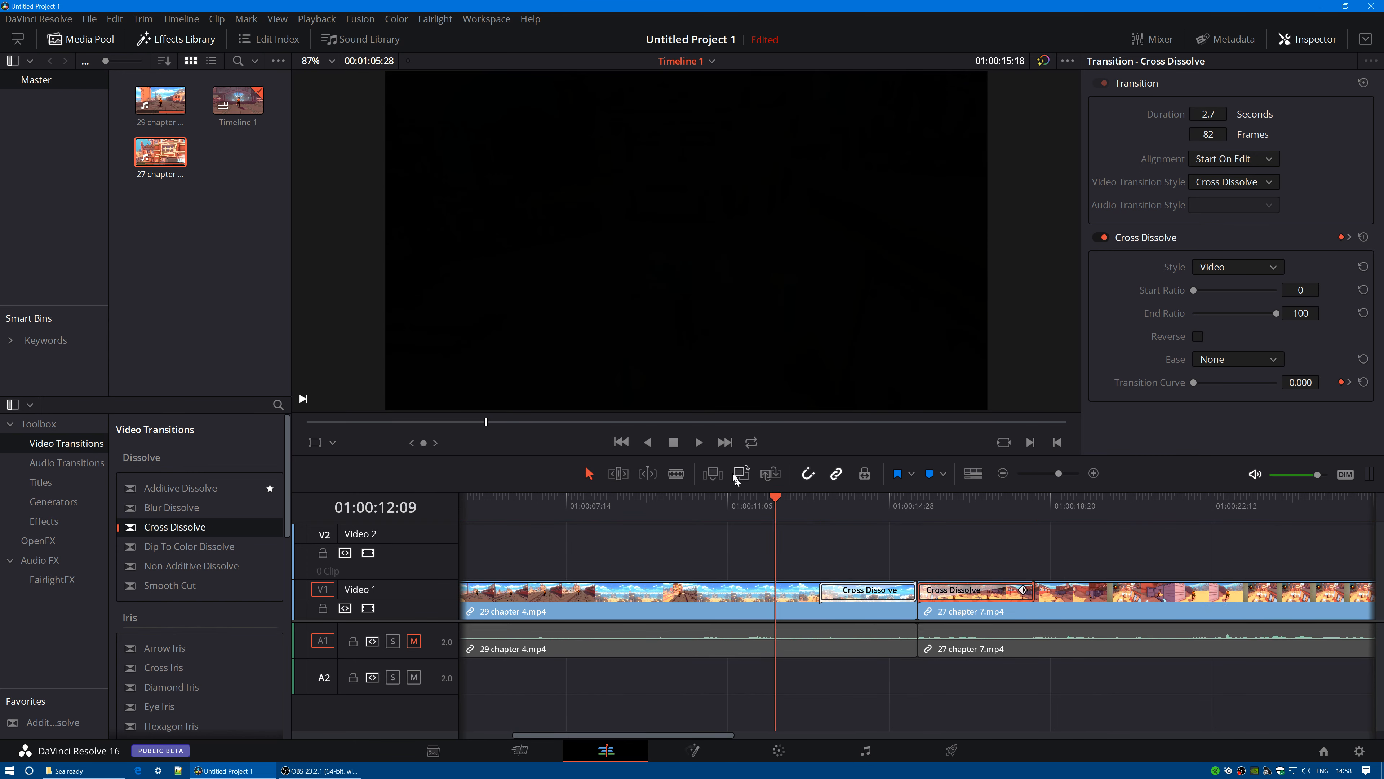
pyautogui.click(699, 442)
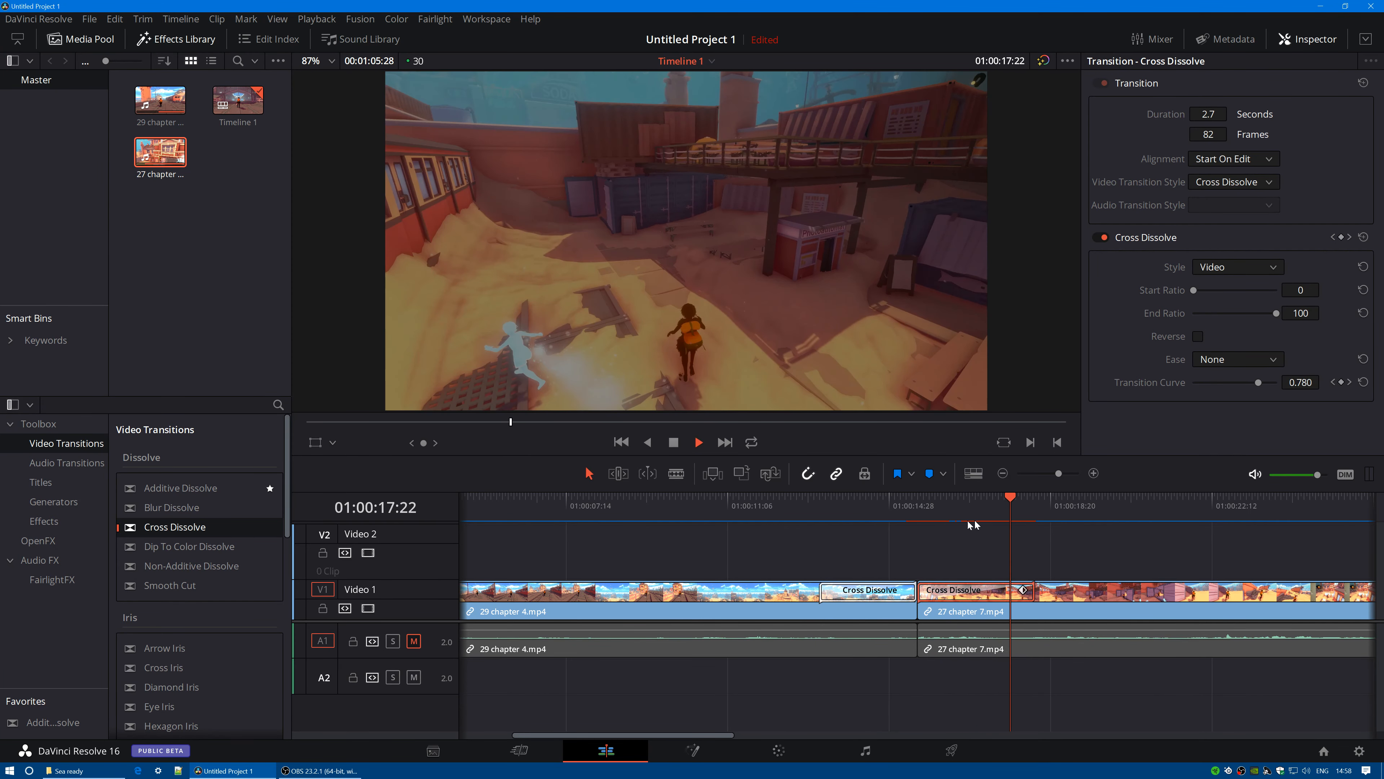
pyautogui.moveTo(1040, 504); pyautogui.dragTo(724, 505)
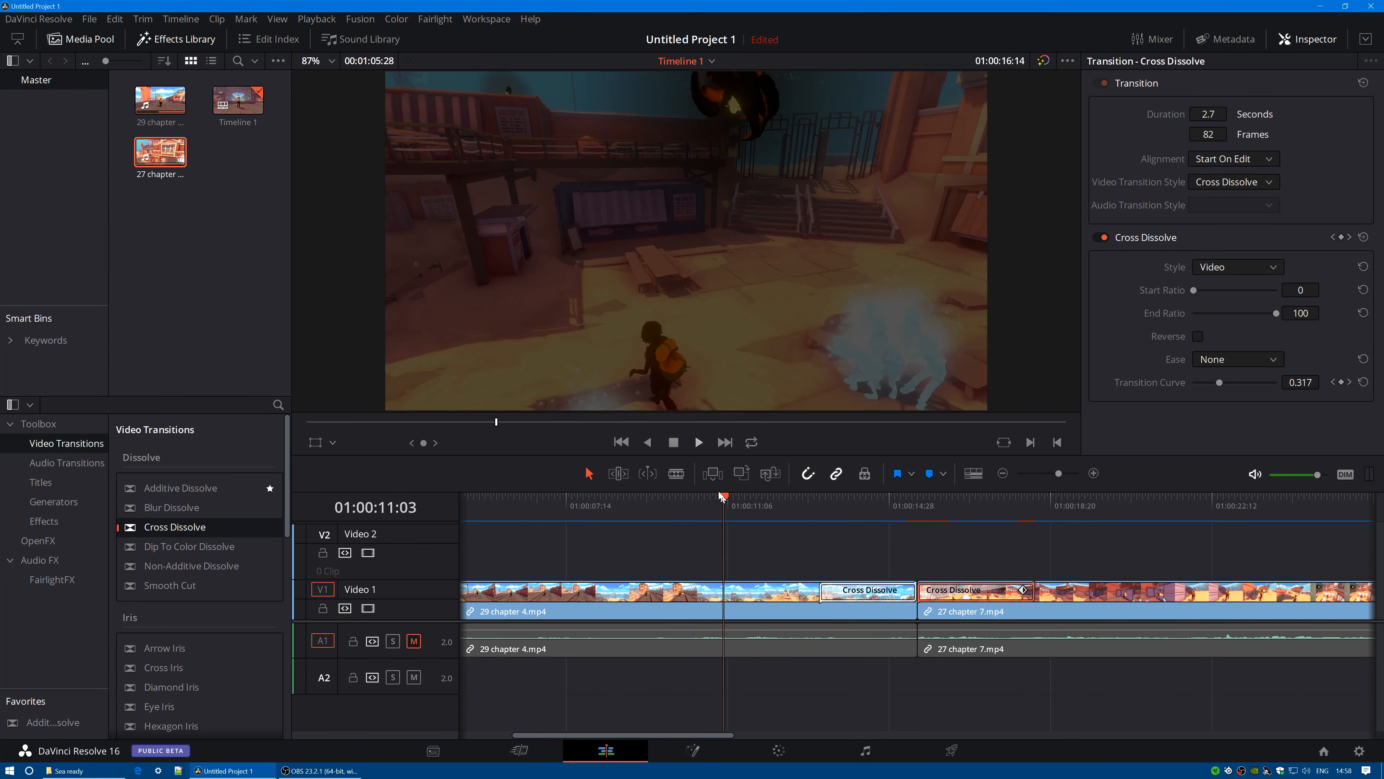
pyautogui.click(674, 443)
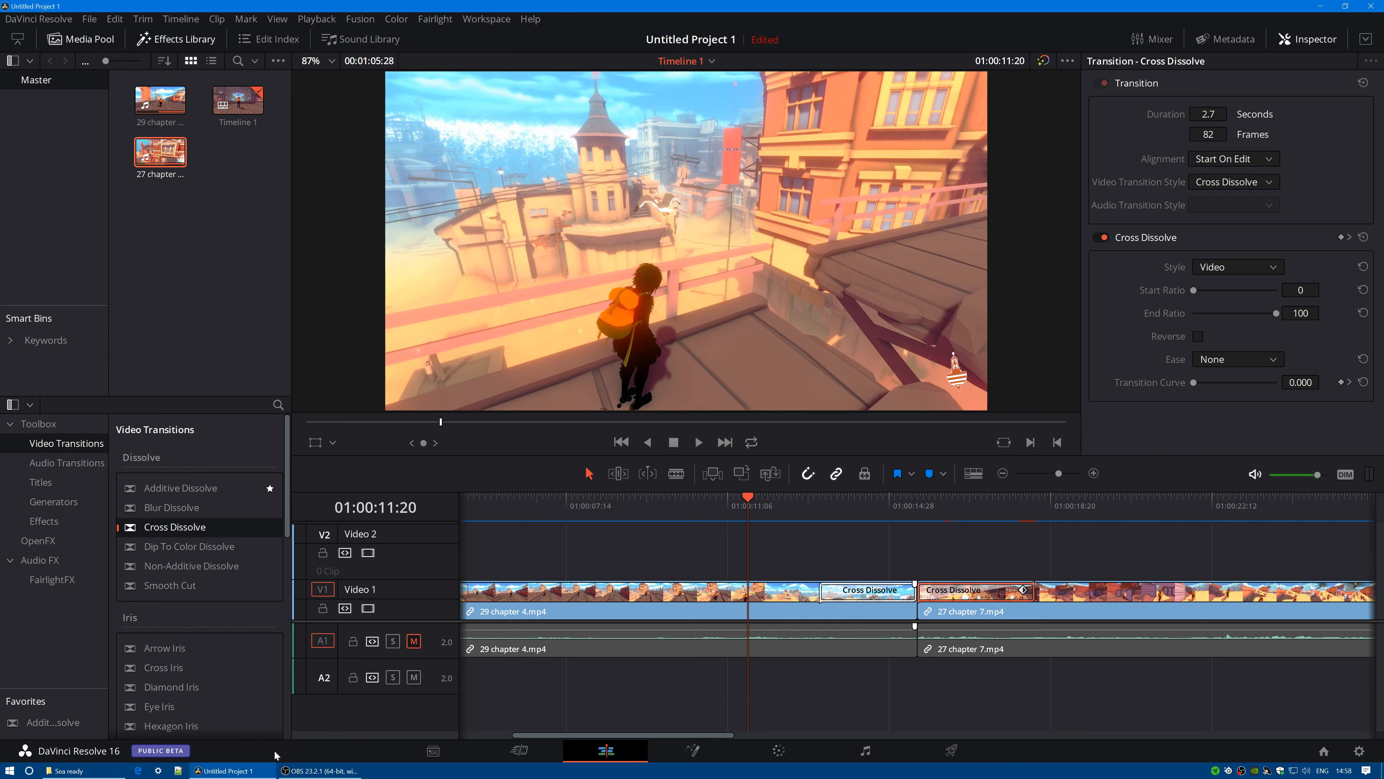
# - Switch to File Explorer and check the size of the CacheClip folder inside Videos
pyautogui.click(68, 771)
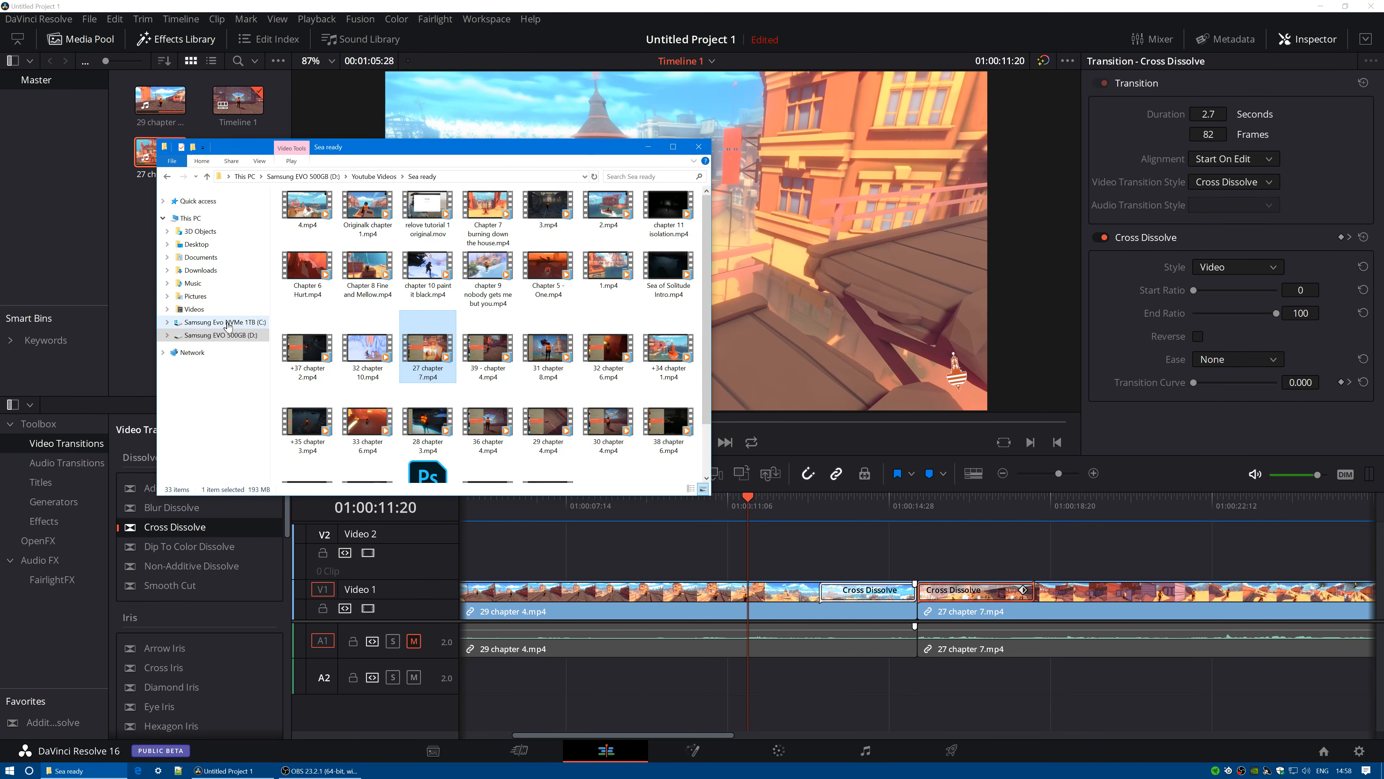
pyautogui.click(228, 324)
pyautogui.click(194, 309)
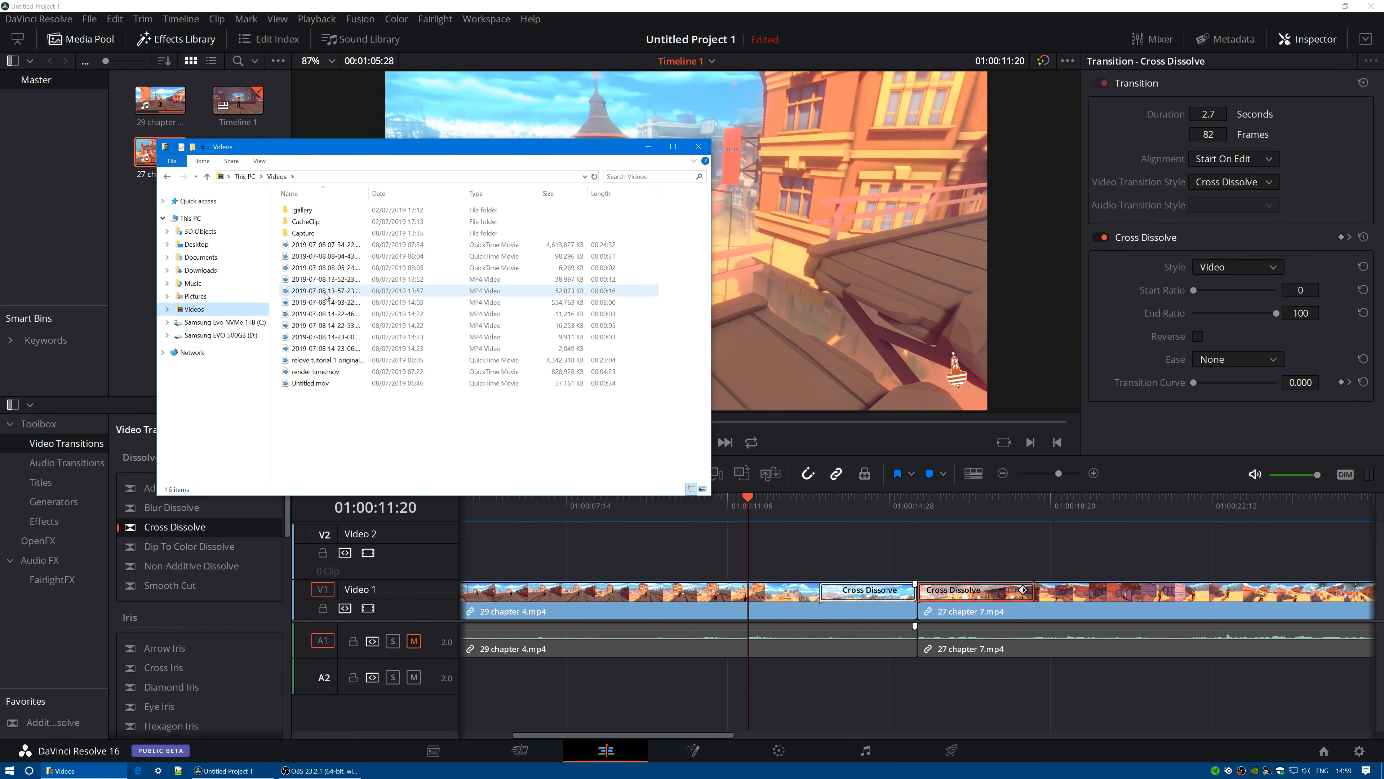
pyautogui.rightClick(311, 224)
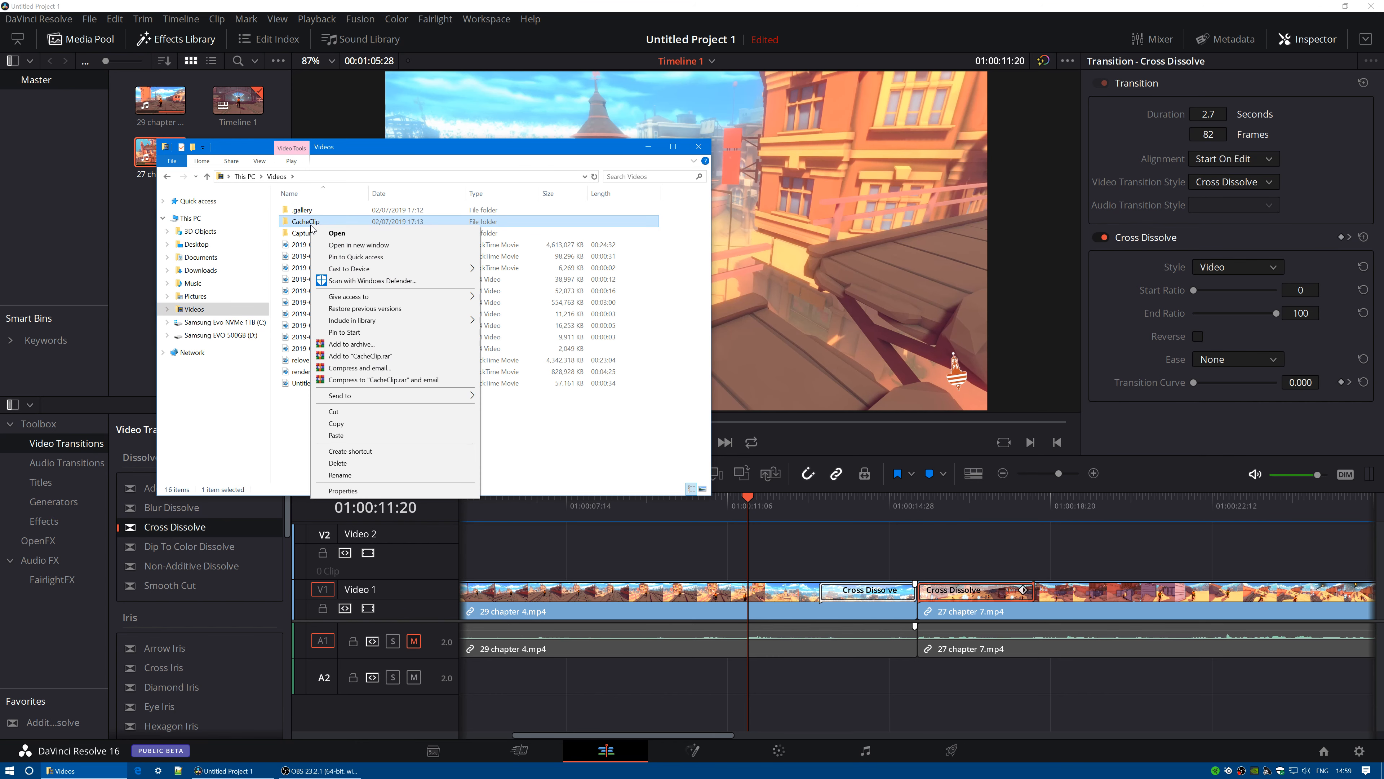
pyautogui.click(369, 490)
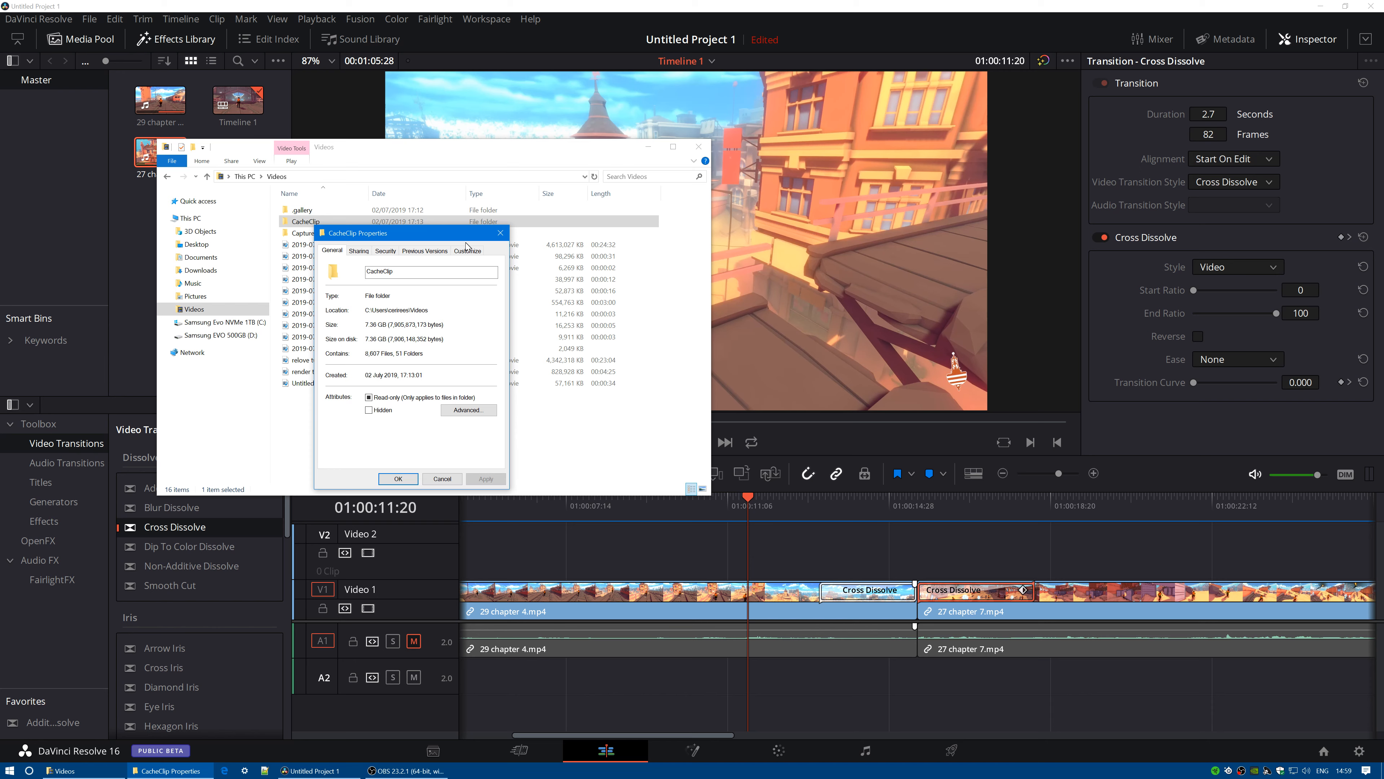
pyautogui.click(500, 237)
# - Switch back to DaVinci Resolve and replay the Cross Dissolves between the two clips several times to judge playback smoothness
pyautogui.click(843, 520)
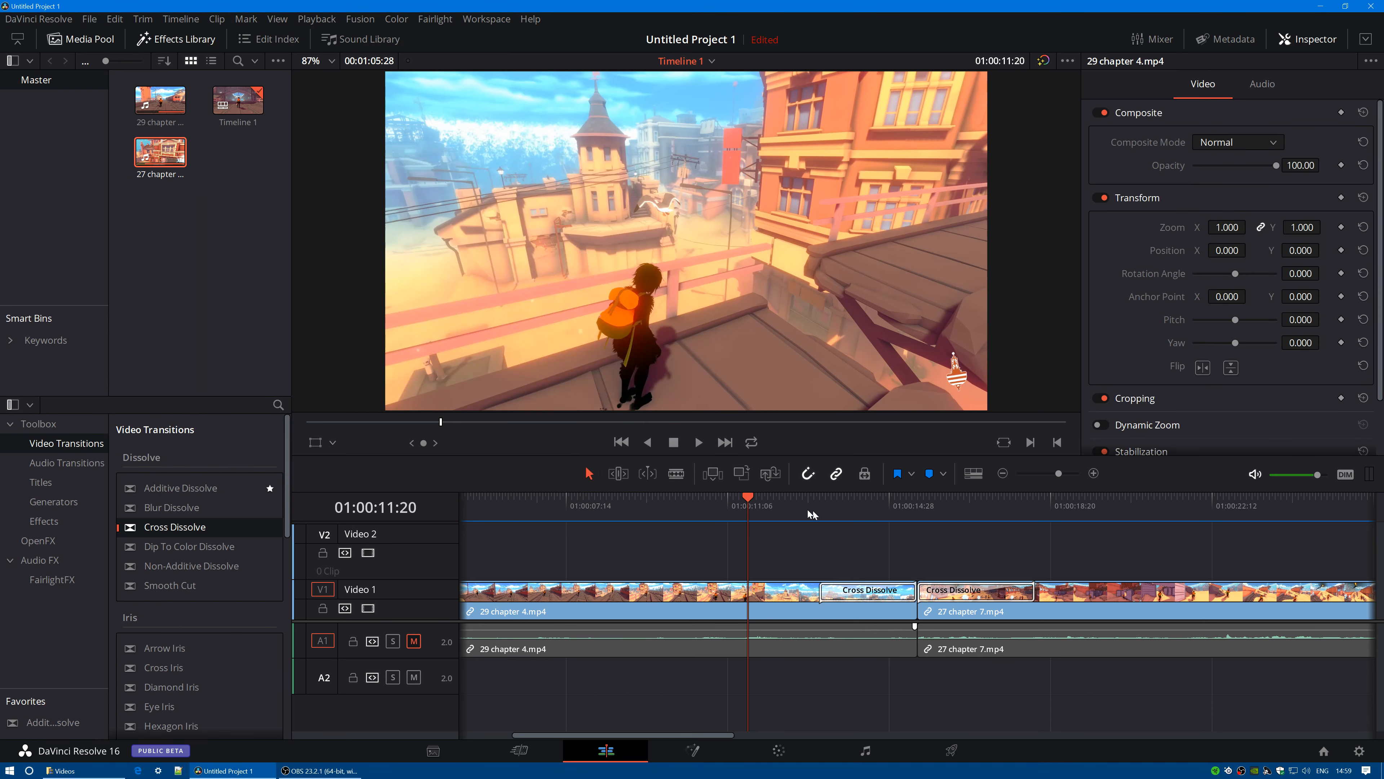
pyautogui.click(700, 441)
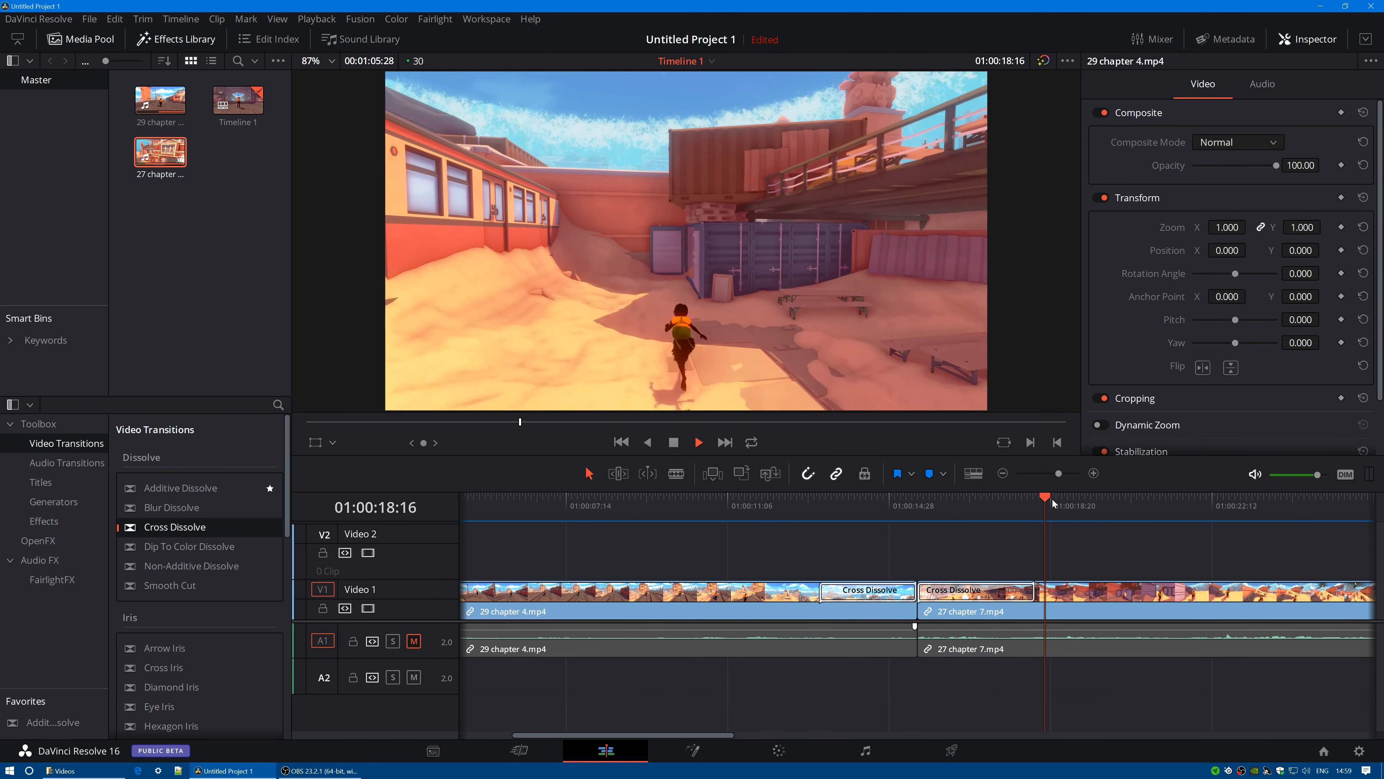
pyautogui.click(781, 504)
pyautogui.press('space')
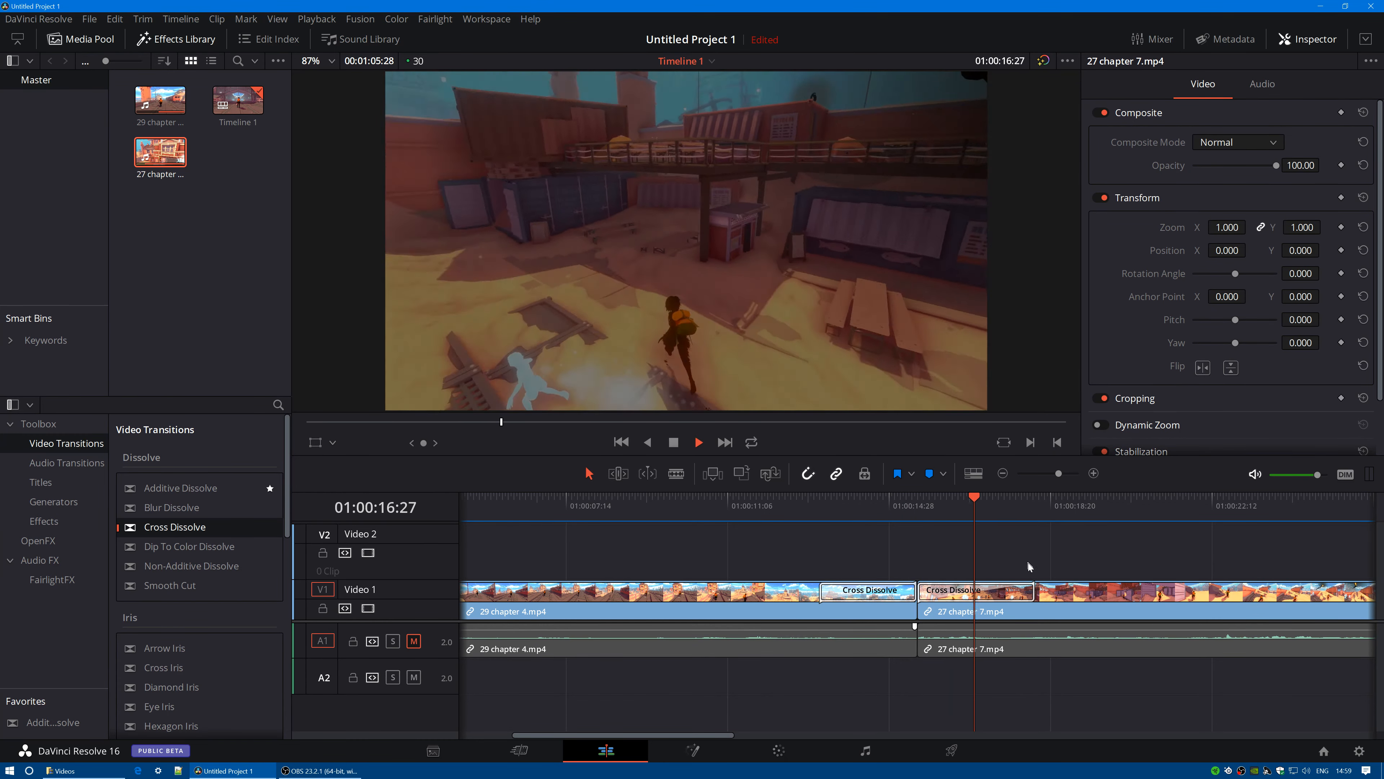
pyautogui.moveTo(1017, 498); pyautogui.dragTo(758, 518)
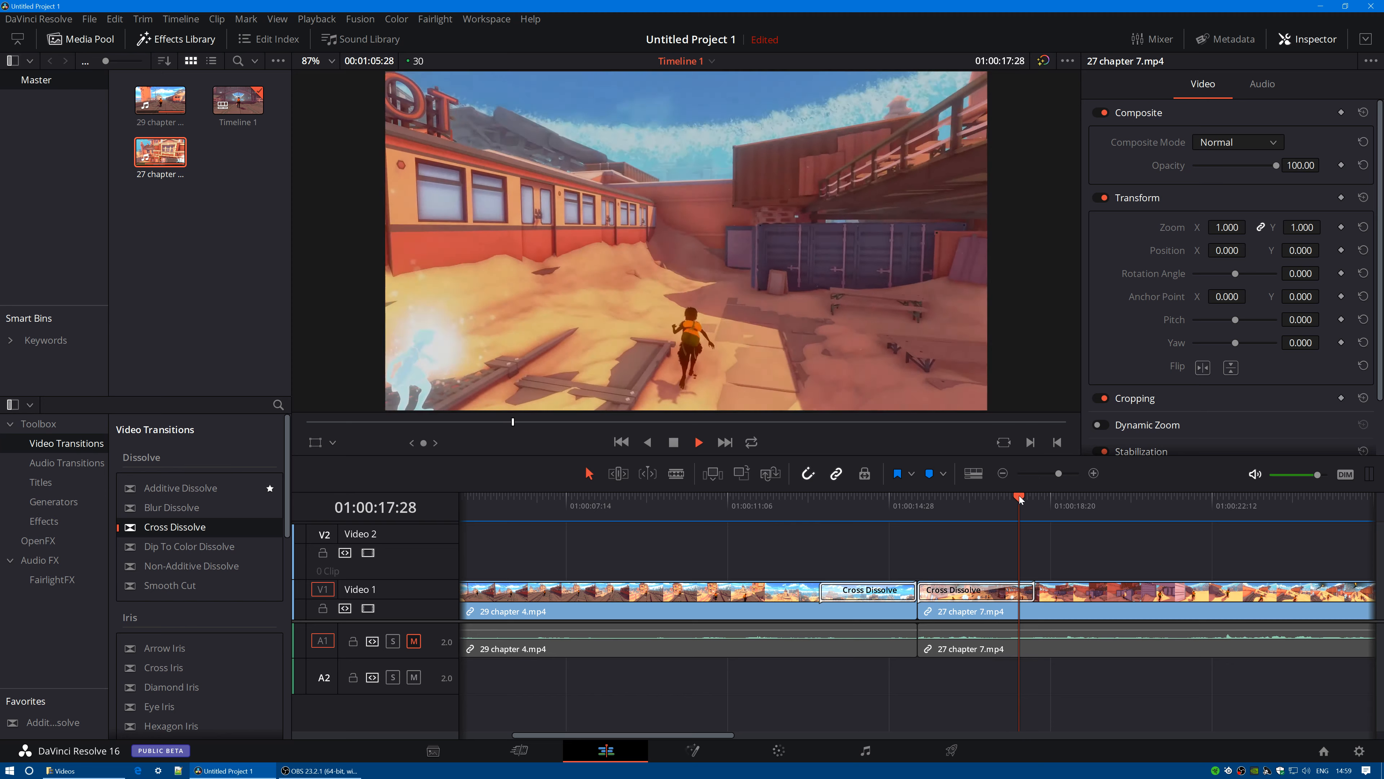
pyautogui.click(772, 500)
pyautogui.press('space')
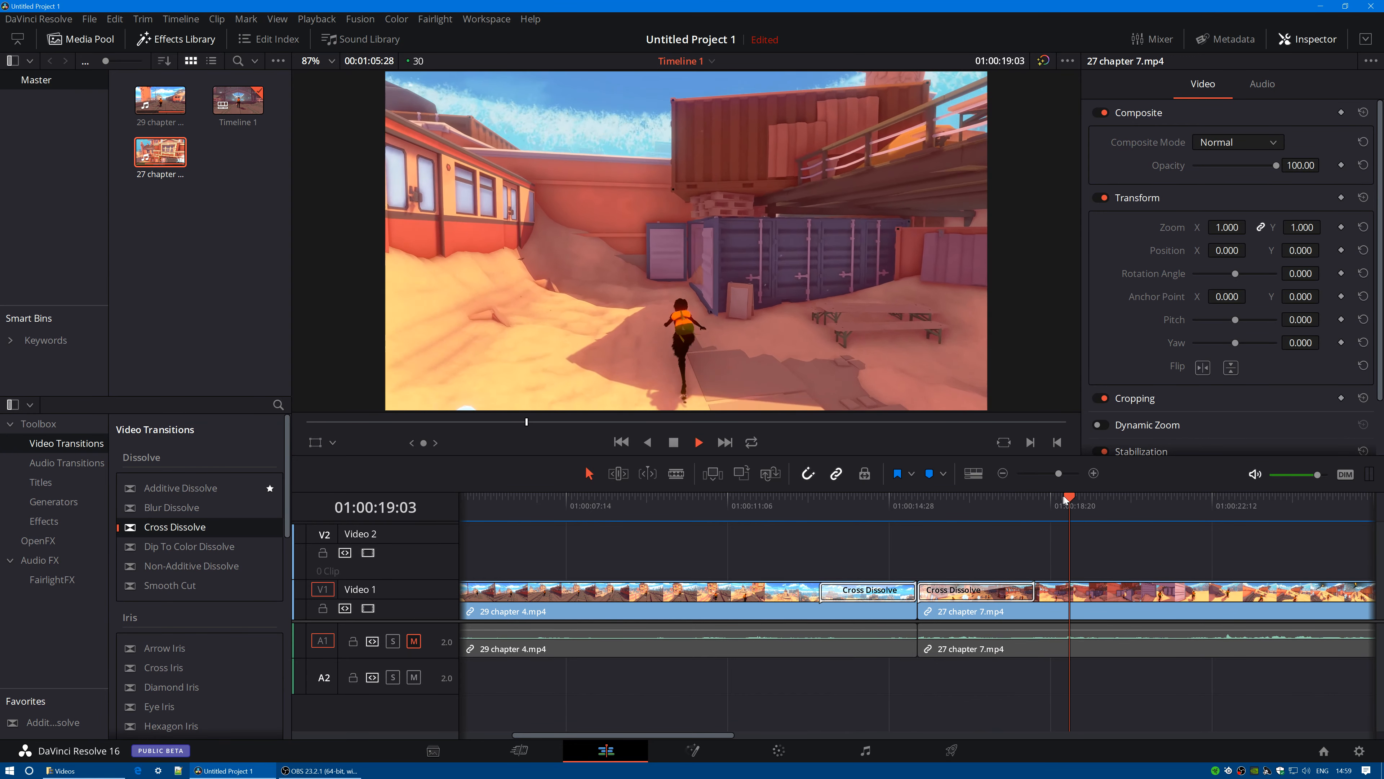
pyautogui.moveTo(1058, 498); pyautogui.dragTo(754, 522)
pyautogui.press('space')
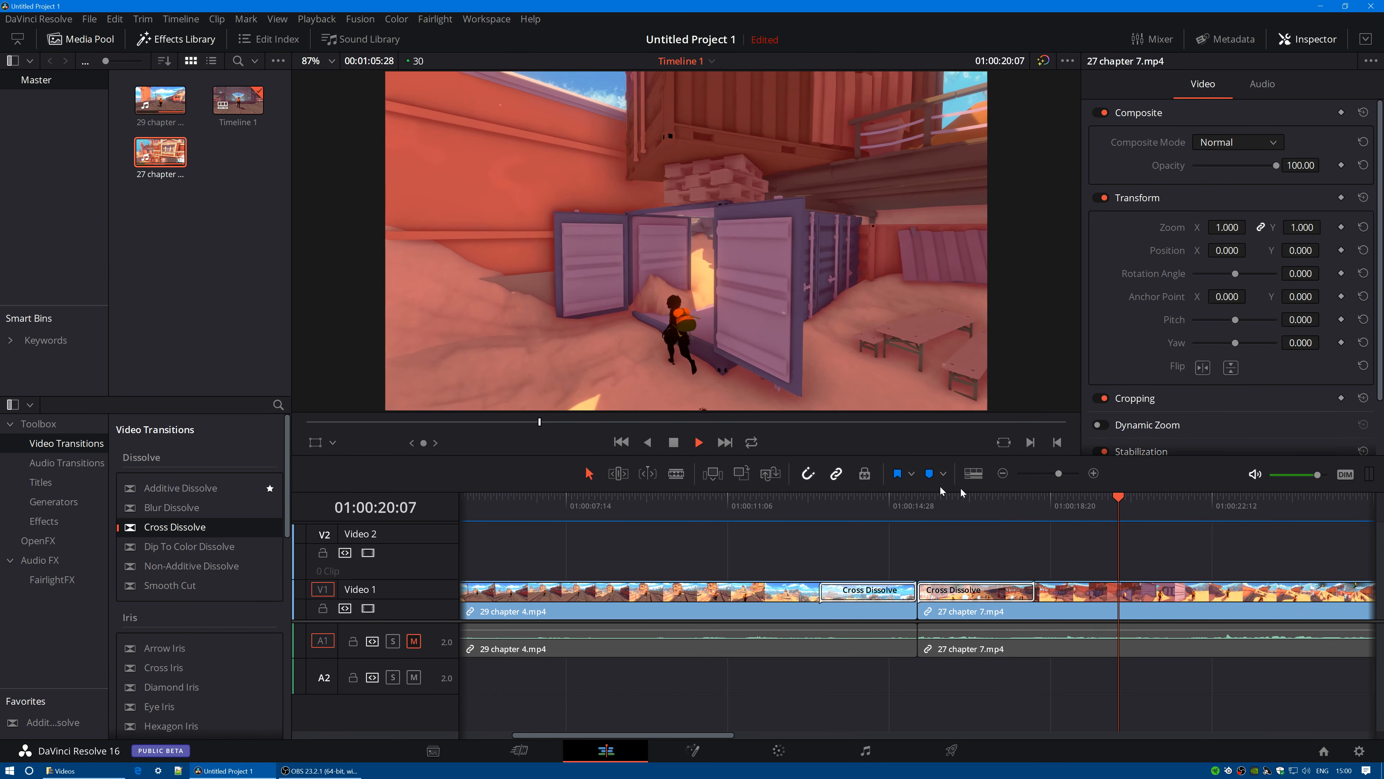
pyautogui.click(674, 442)
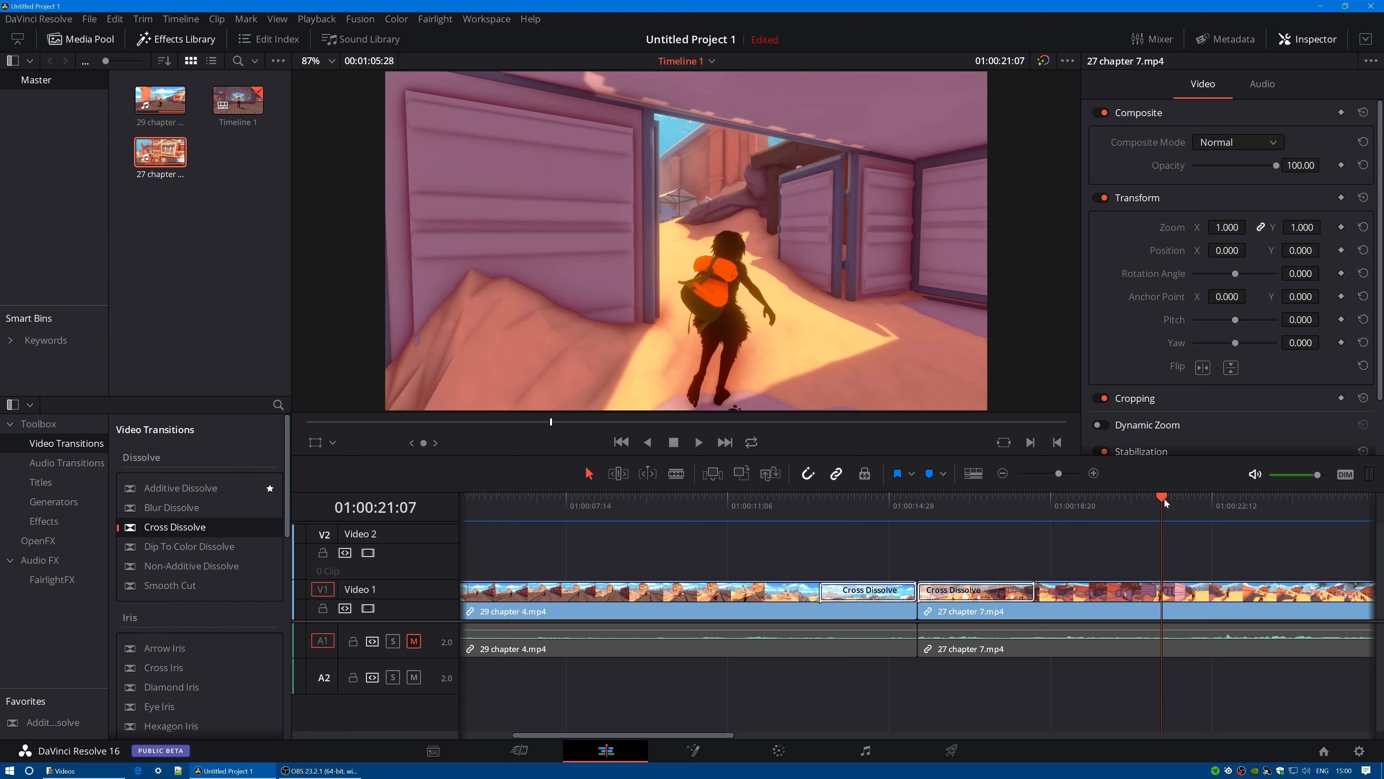
# - Return the playhead to the very start of the timeline with both clips fully in view
pyautogui.moveTo(1164, 502); pyautogui.dragTo(493, 532)
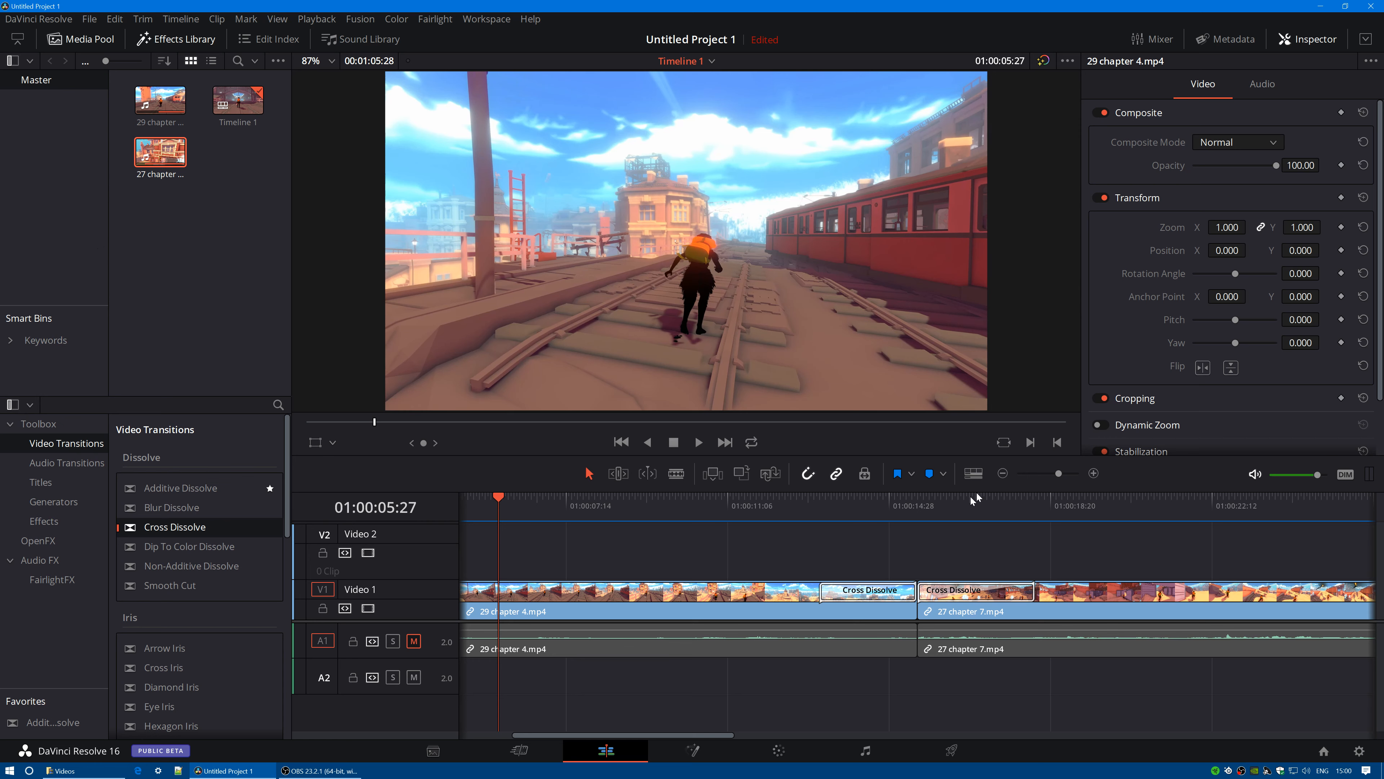
pyautogui.click(1002, 472)
pyautogui.click(1003, 473)
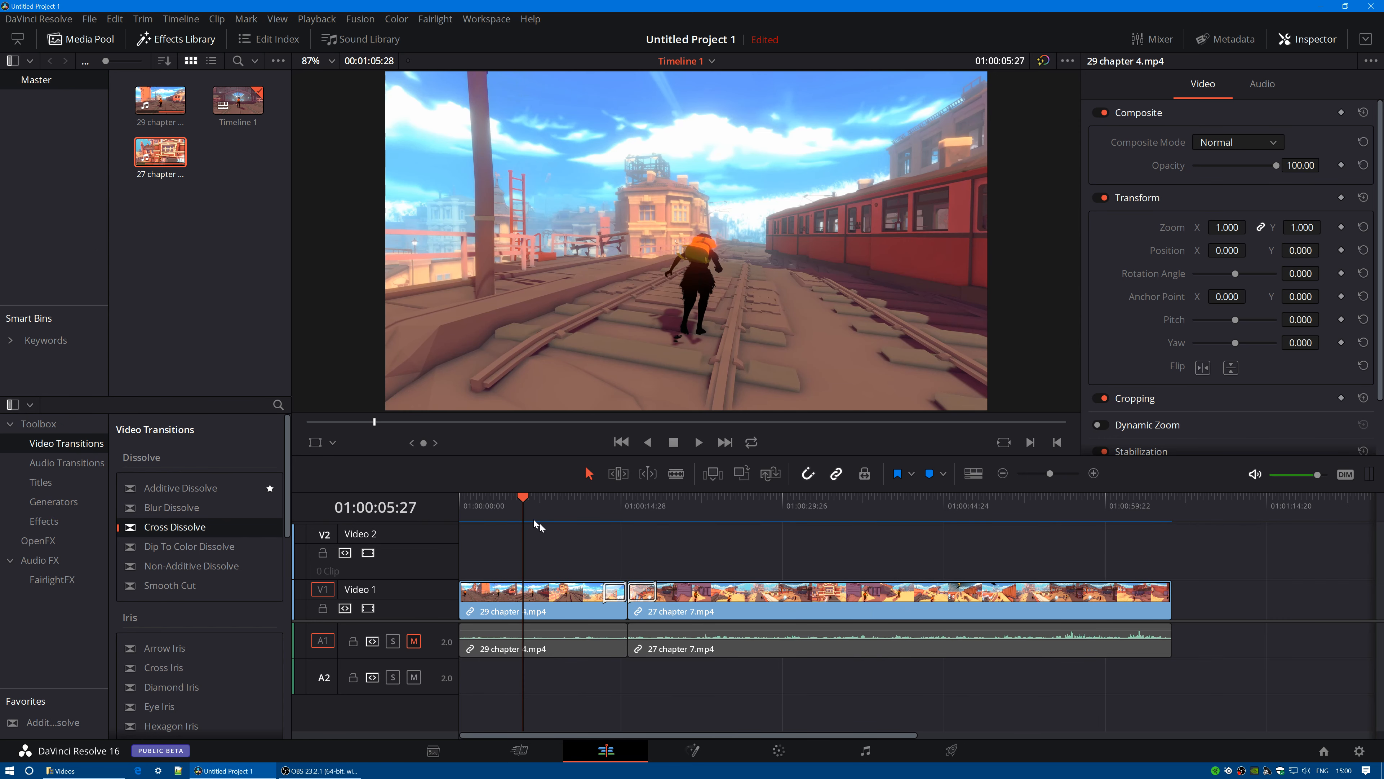
pyautogui.moveTo(521, 497); pyautogui.dragTo(462, 499)
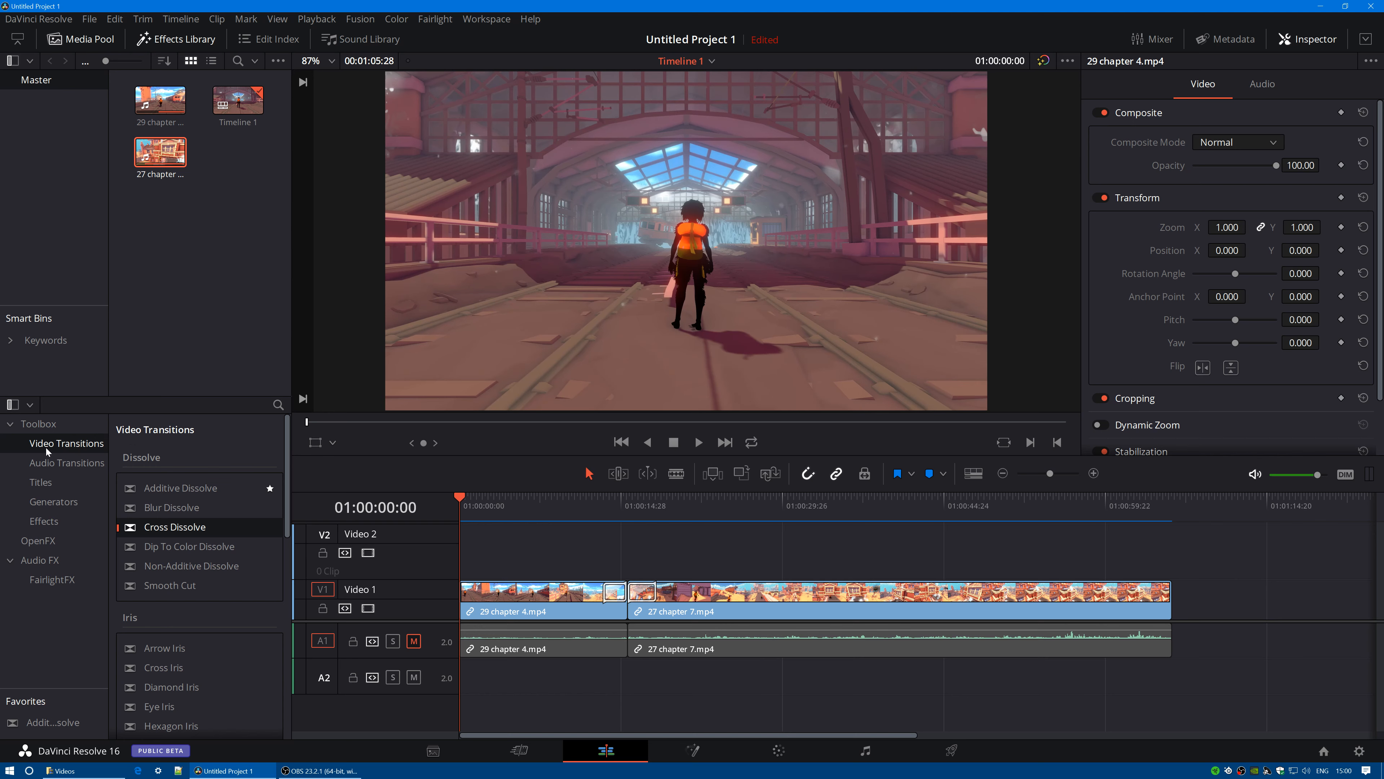
# - Look through the Effects Library's filter options and Audio Transitions, and display the Titles category
pyautogui.click(45, 465)
pyautogui.click(46, 482)
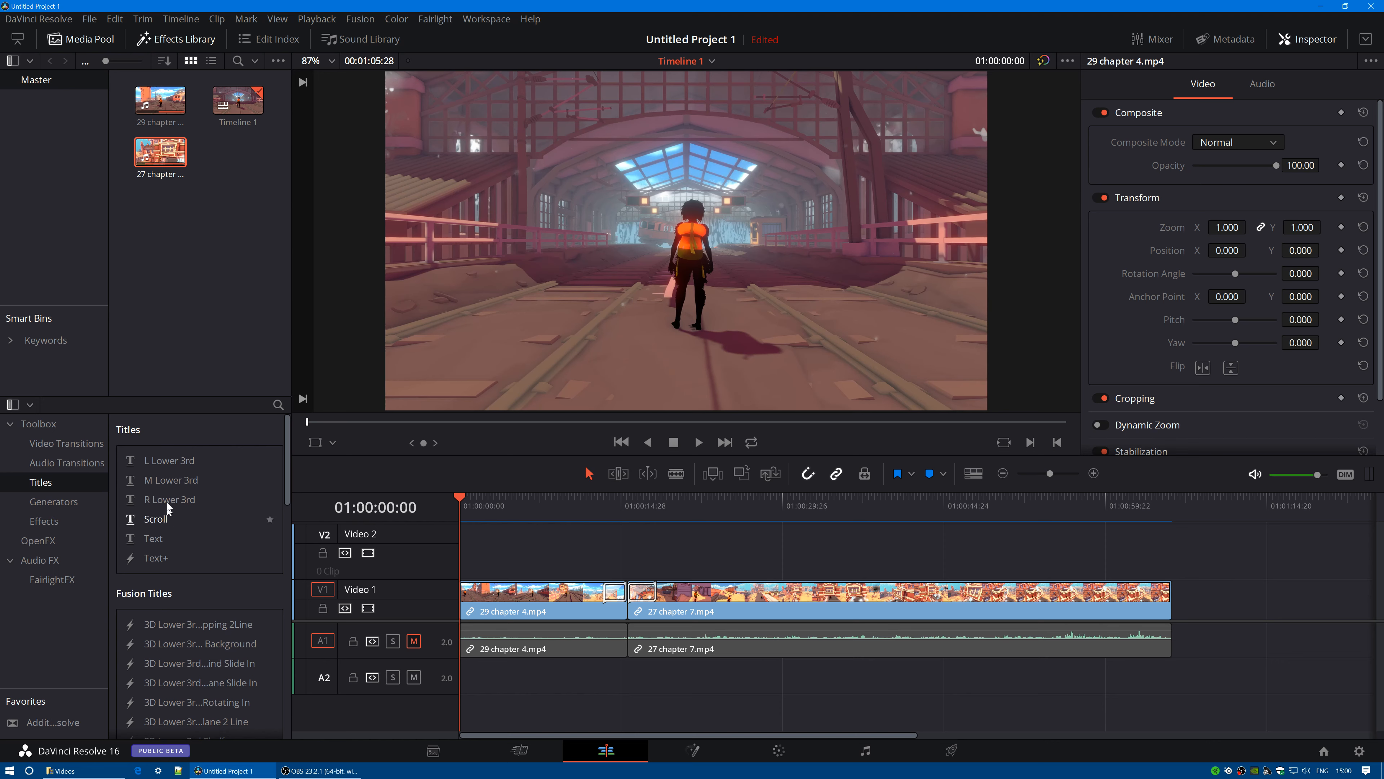
pyautogui.click(30, 404)
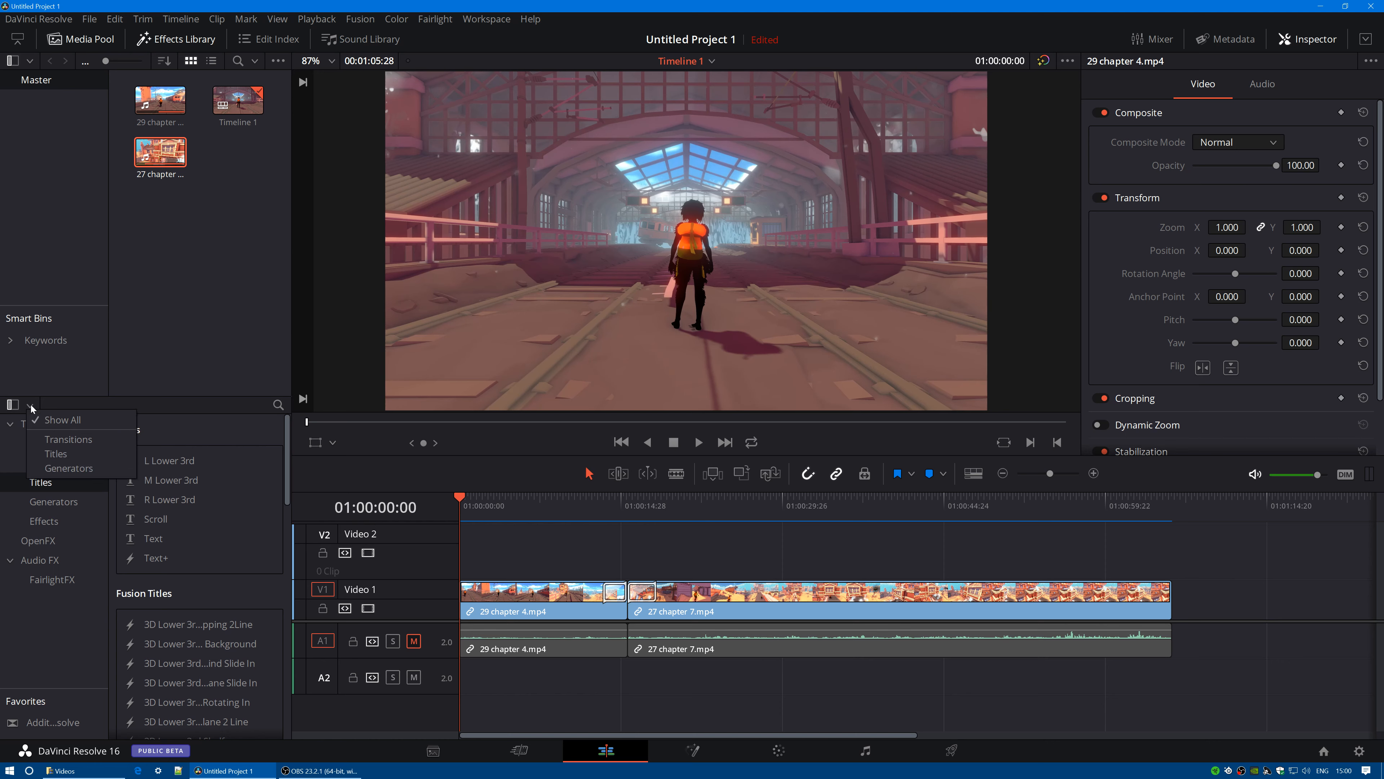
pyautogui.click(65, 441)
pyautogui.click(56, 468)
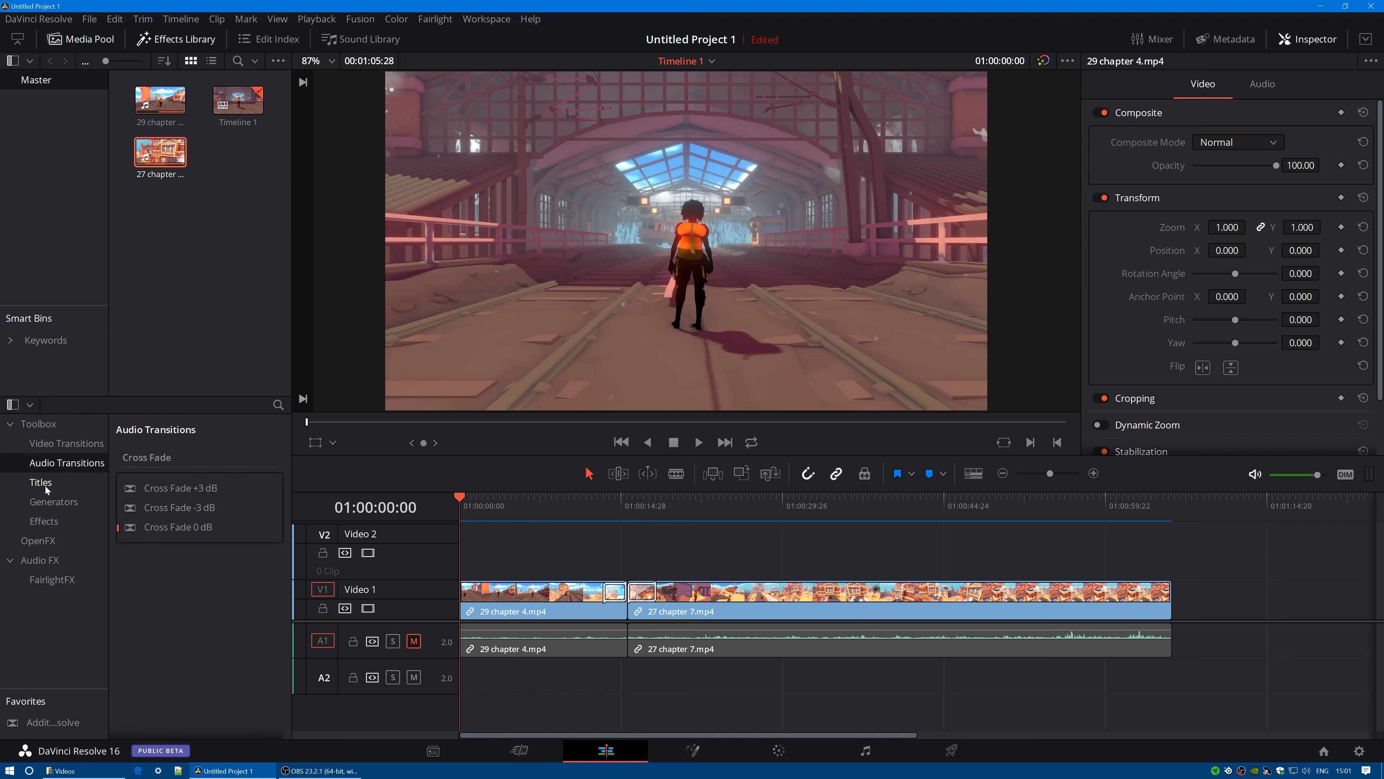
pyautogui.click(45, 486)
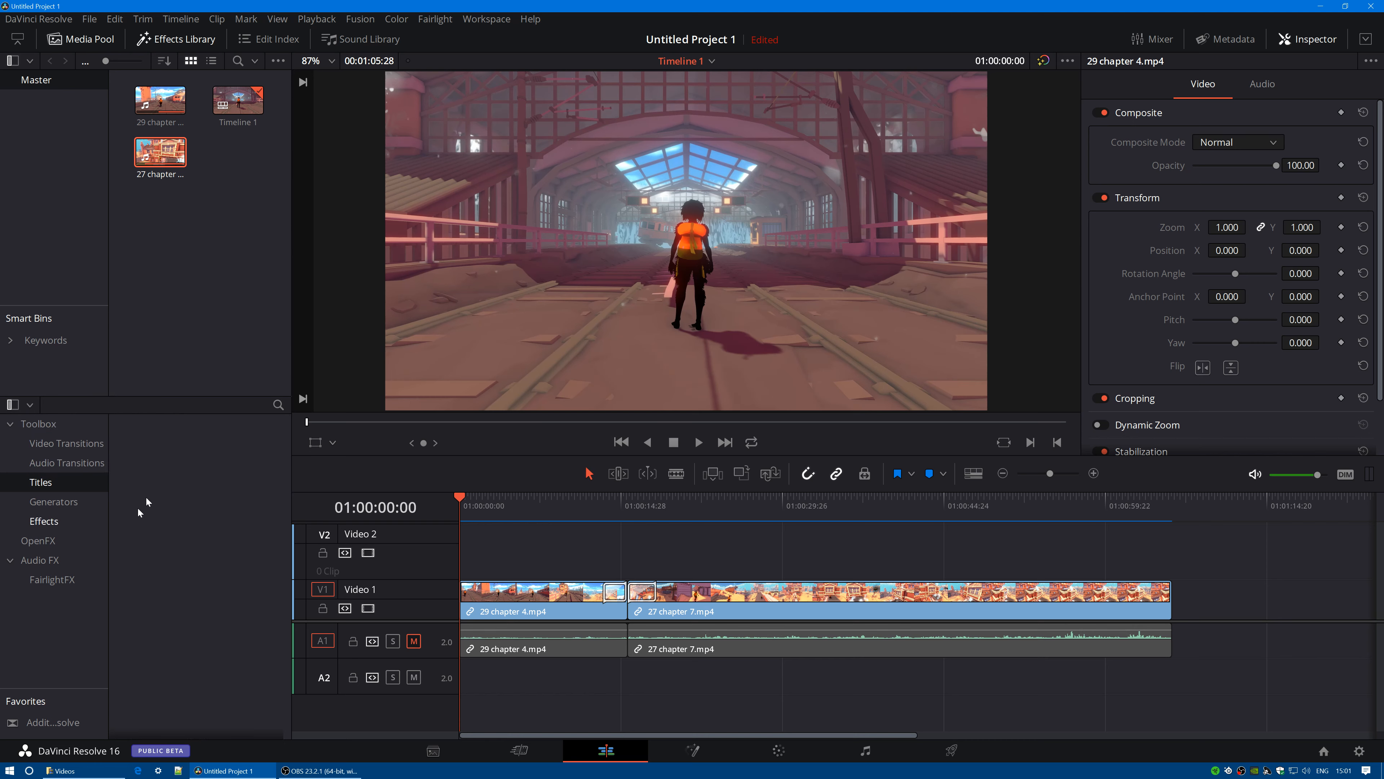
# - Add a Text title on Video 2 at the timeline start and extend it to the end of the first clip
pyautogui.click(30, 405)
pyautogui.click(55, 425)
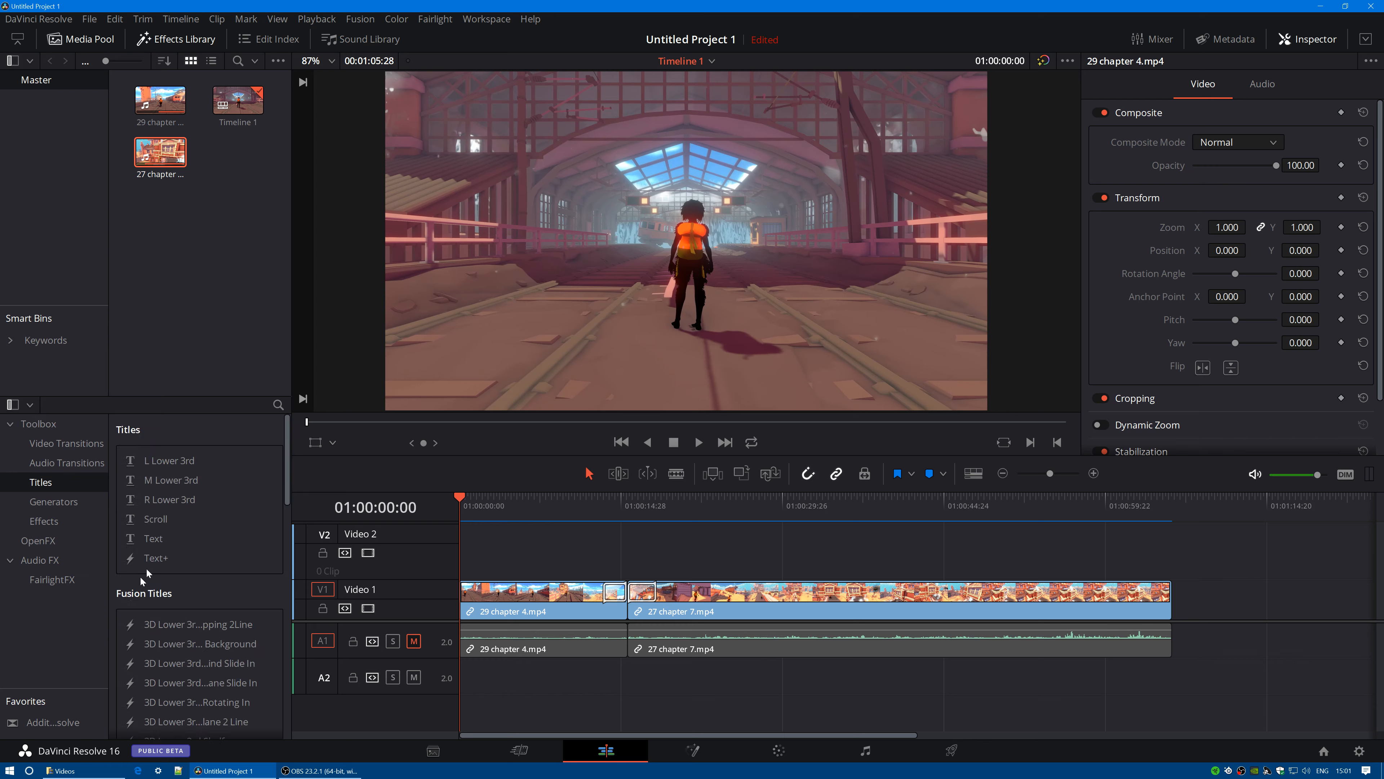
pyautogui.moveTo(158, 538); pyautogui.dragTo(472, 556)
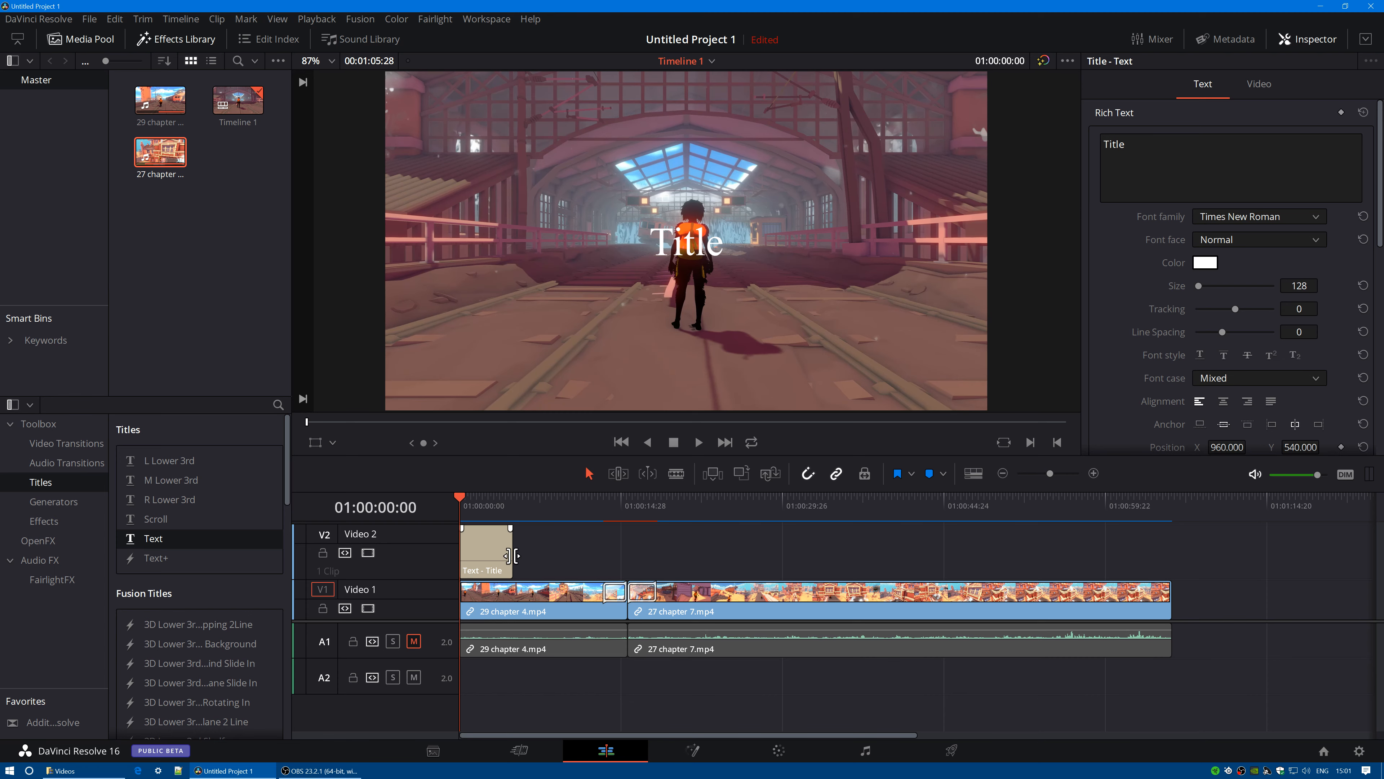
pyautogui.moveTo(511, 556); pyautogui.dragTo(614, 561)
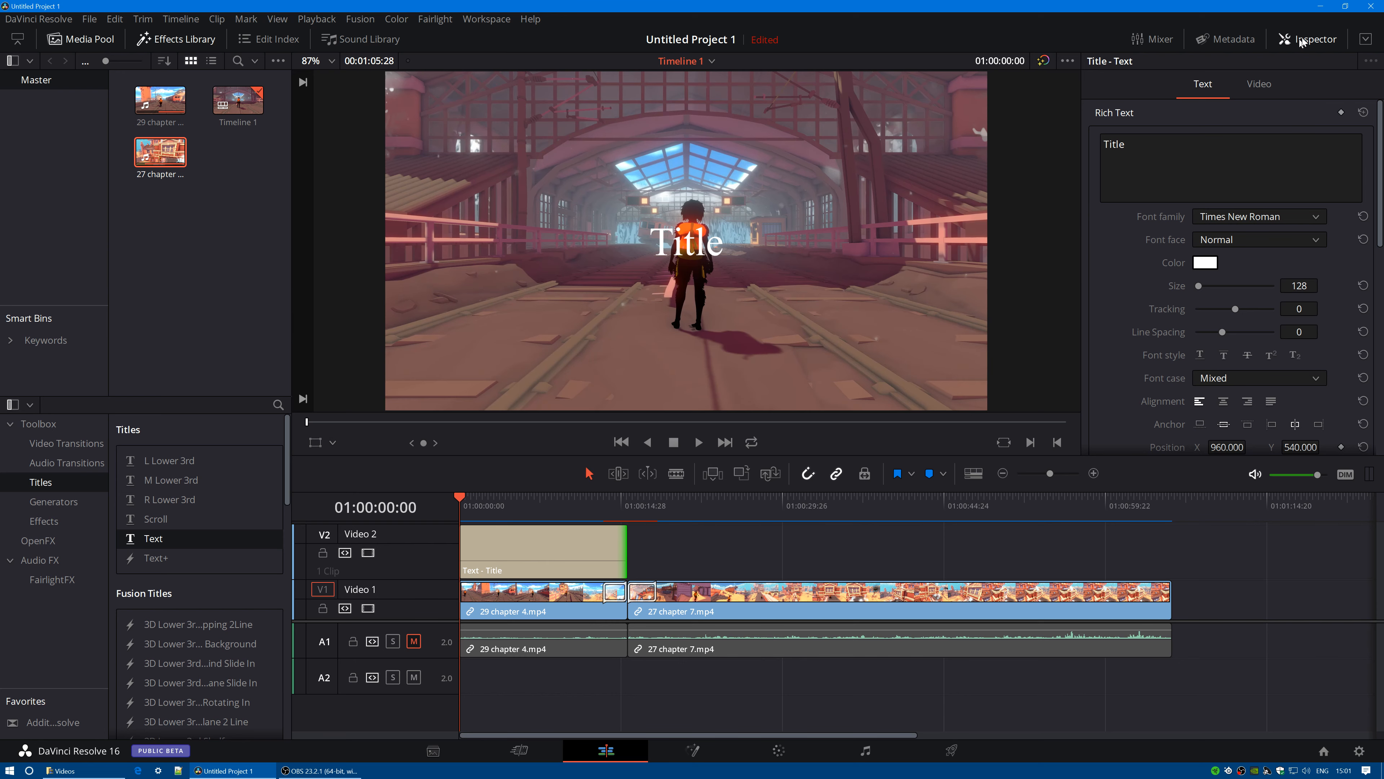
# - Replace the title's text with "29 Chapter 4" and pad it with leading spaces to shift it rightward in the frame
pyautogui.click(1312, 42)
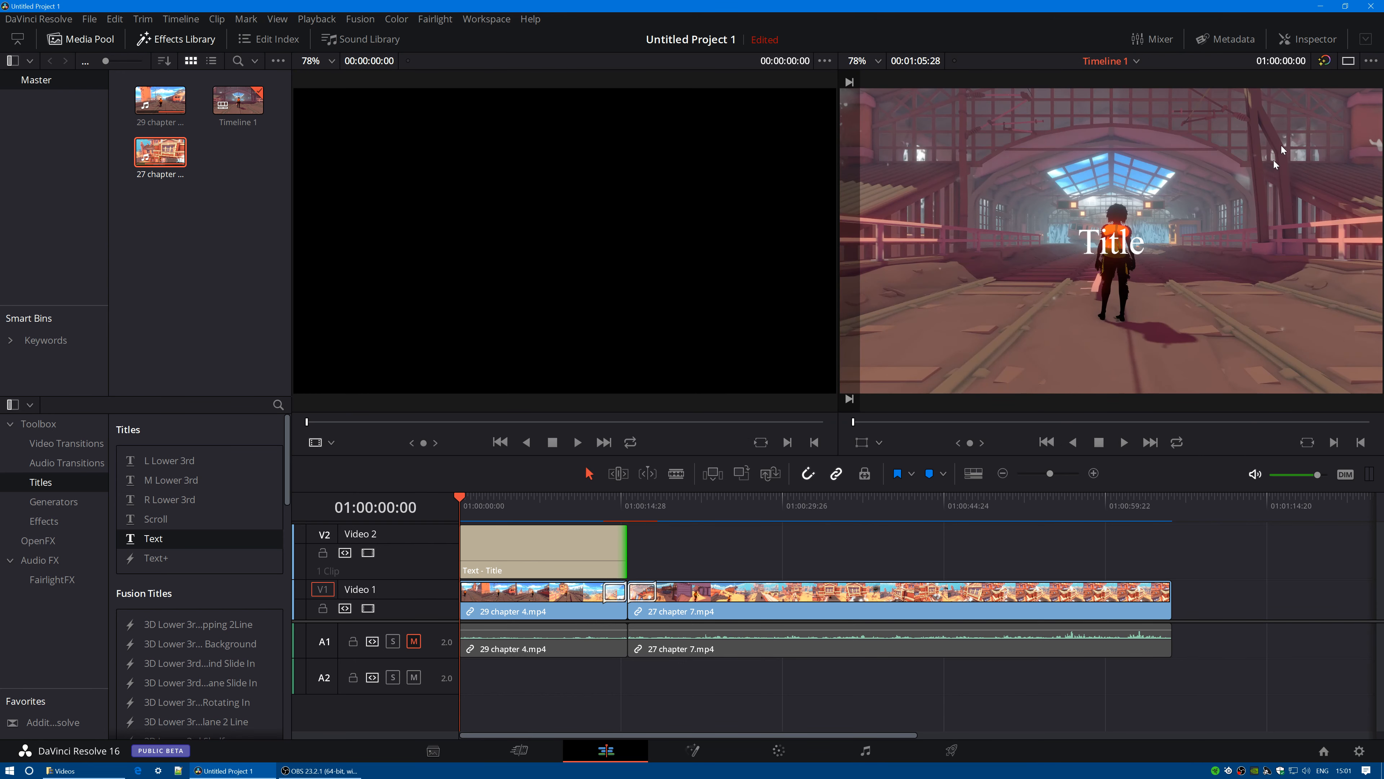
pyautogui.click(1313, 41)
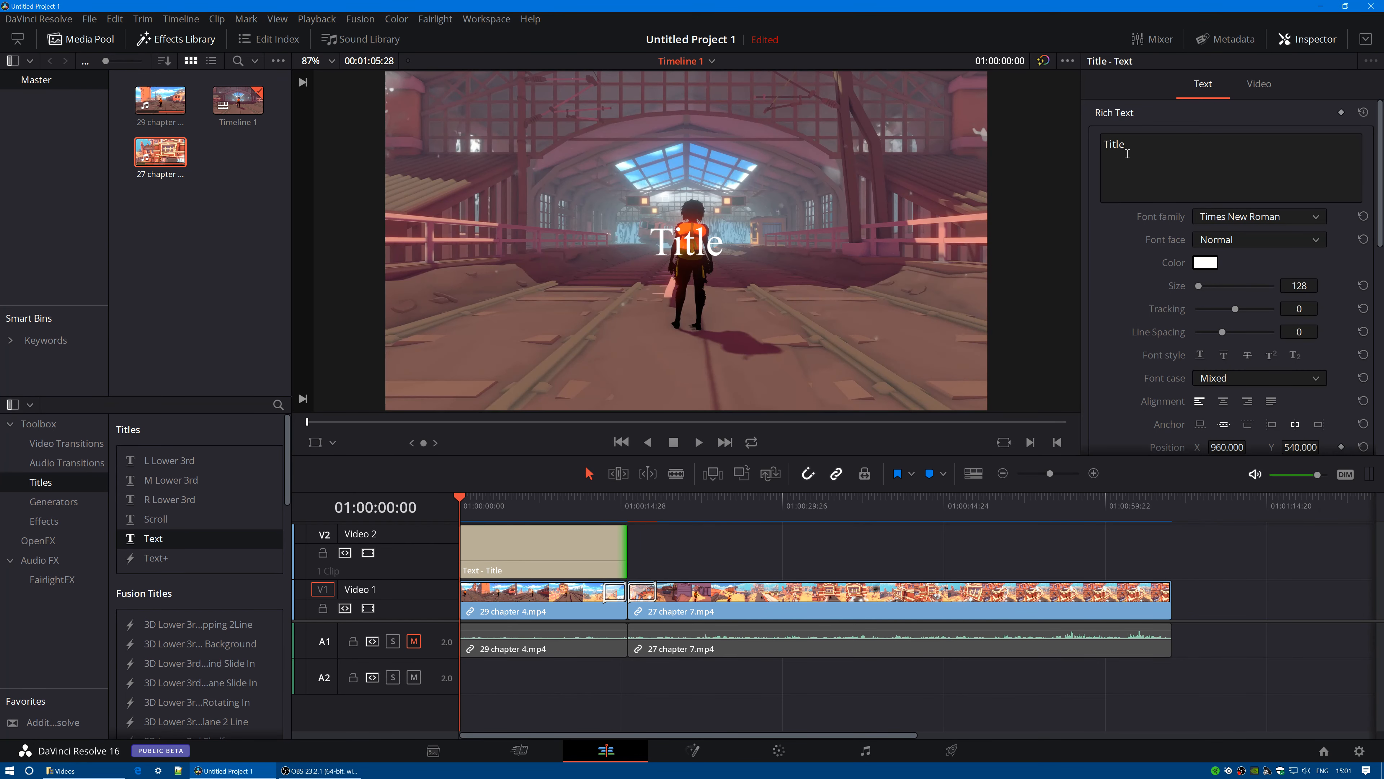
pyautogui.moveTo(1138, 147); pyautogui.dragTo(1102, 140)
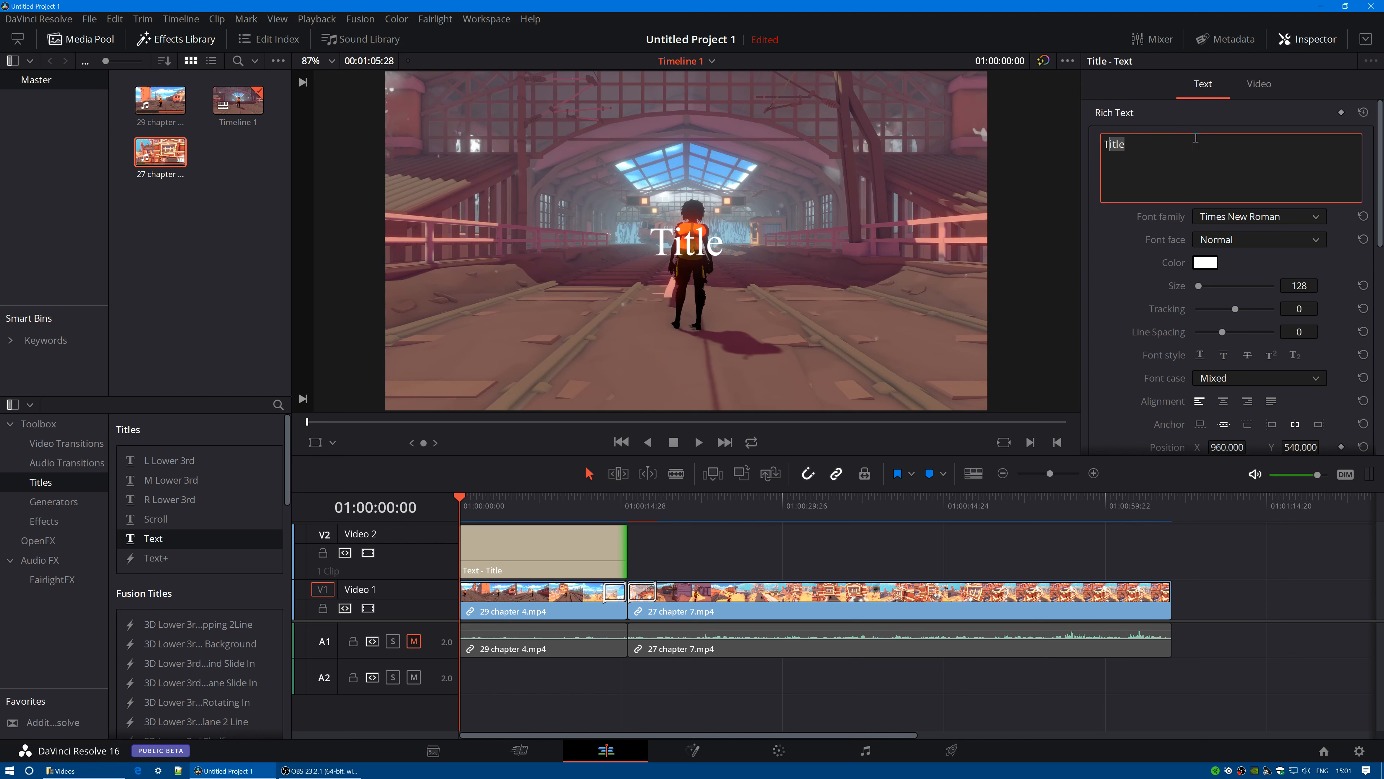
pyautogui.moveTo(1196, 138); pyautogui.dragTo(1056, 142)
pyautogui.write('29 Ch')
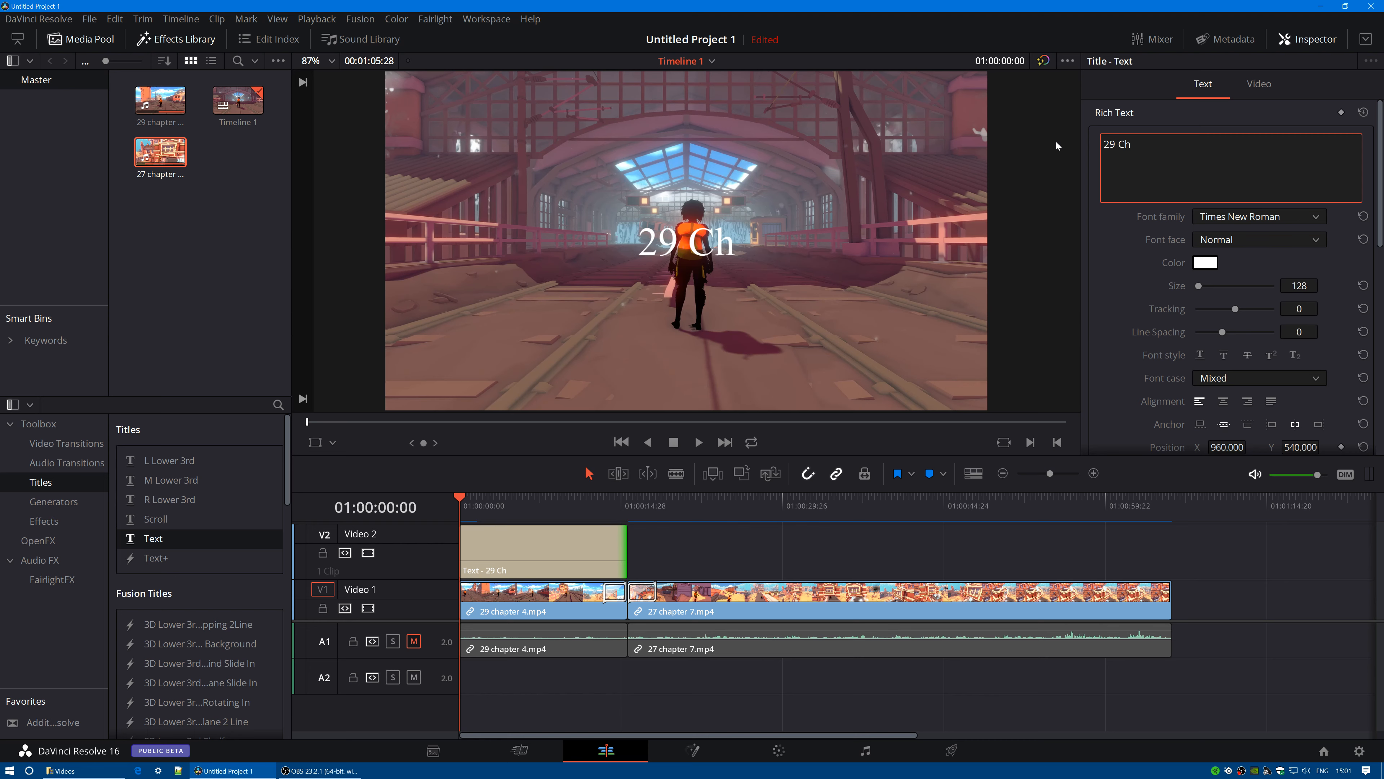
pyautogui.write('ater')
pyautogui.press('BackSpace')
pyautogui.press('BackSpace')
pyautogui.press('BackSpace')
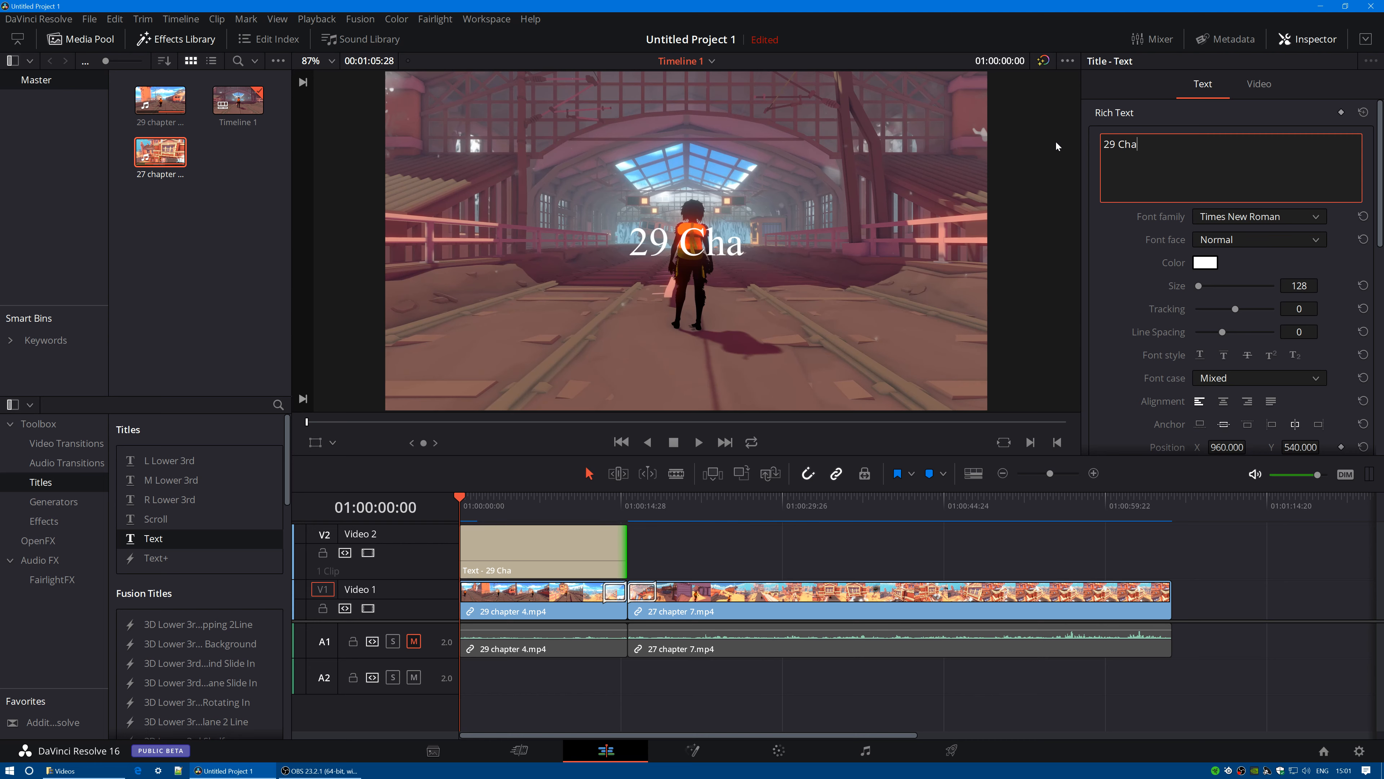
pyautogui.write('pter ')
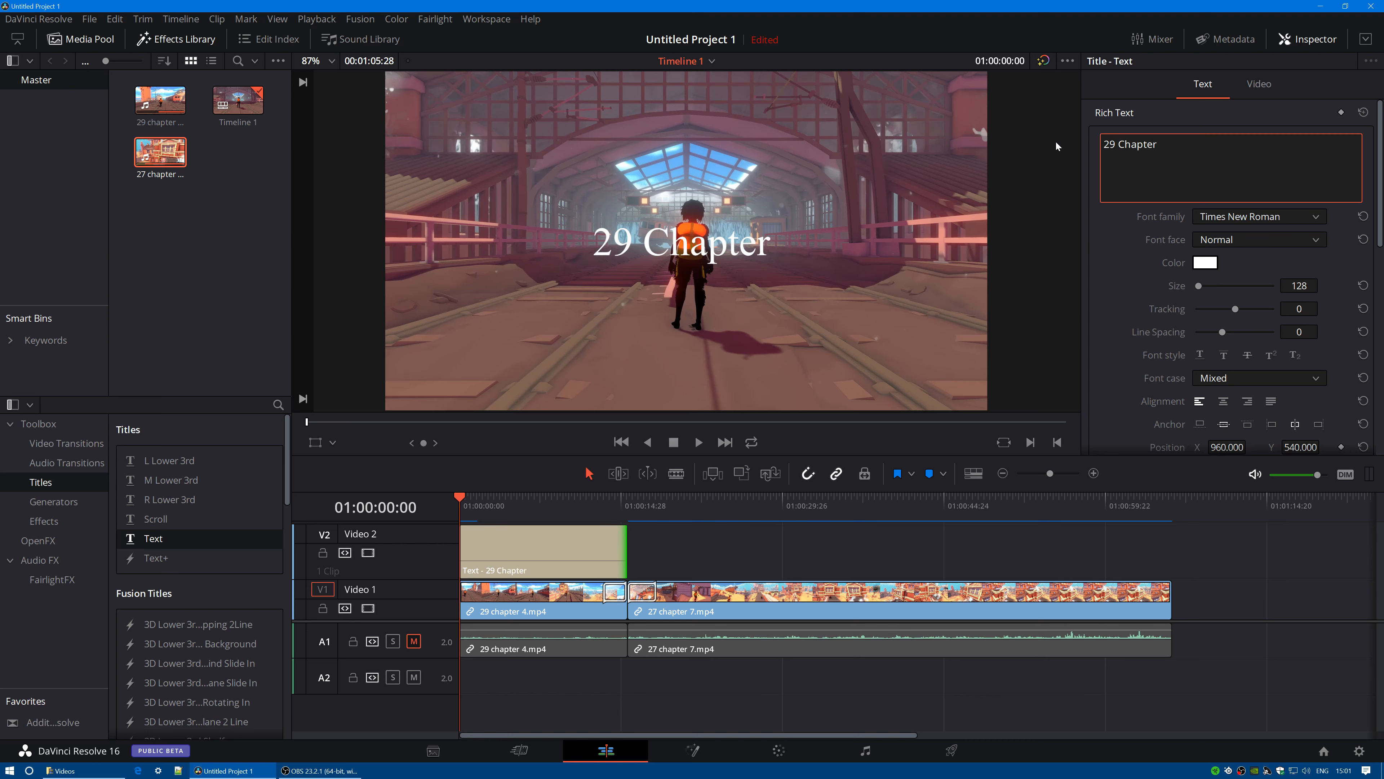
pyautogui.write('4')
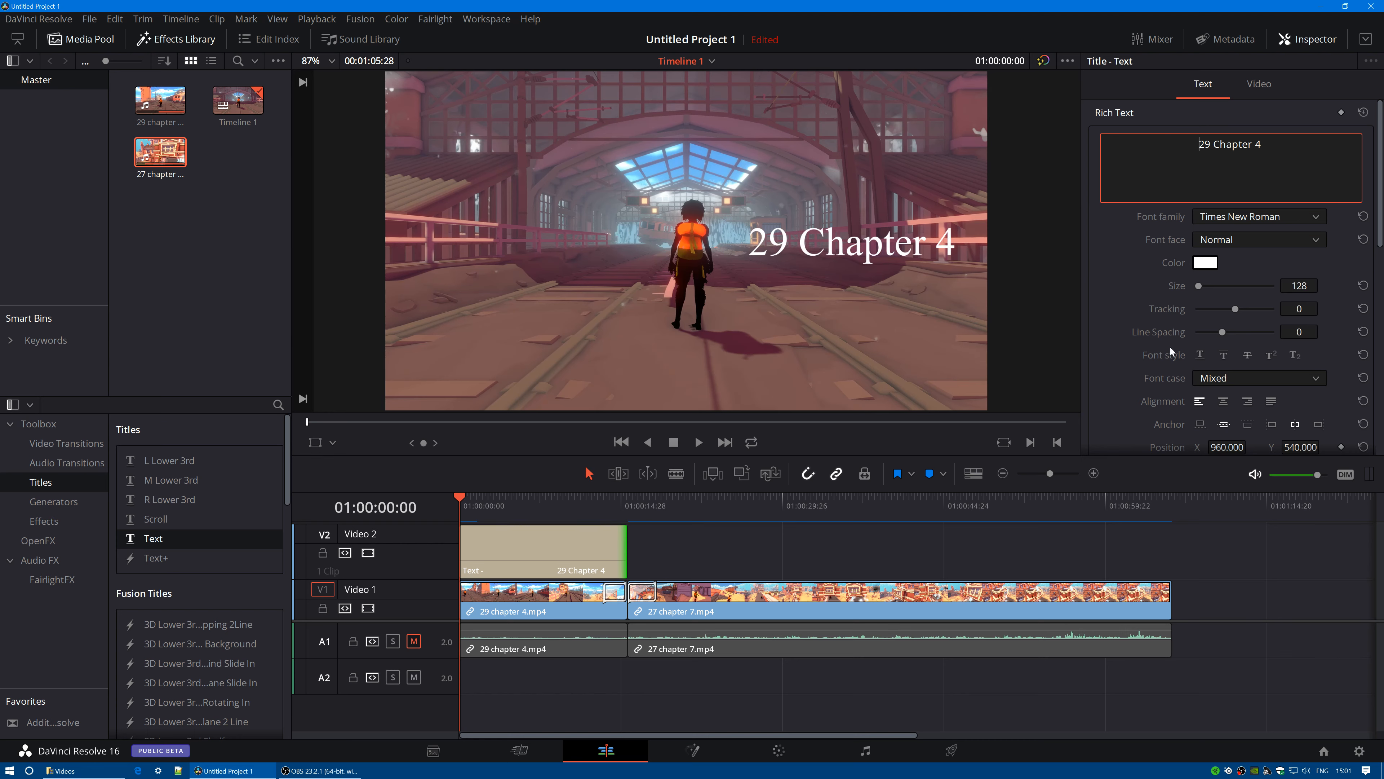
# - Adjust the title's X position, trying 2000 and settling on 1500
pyautogui.scroll(-3, 1161, 234)
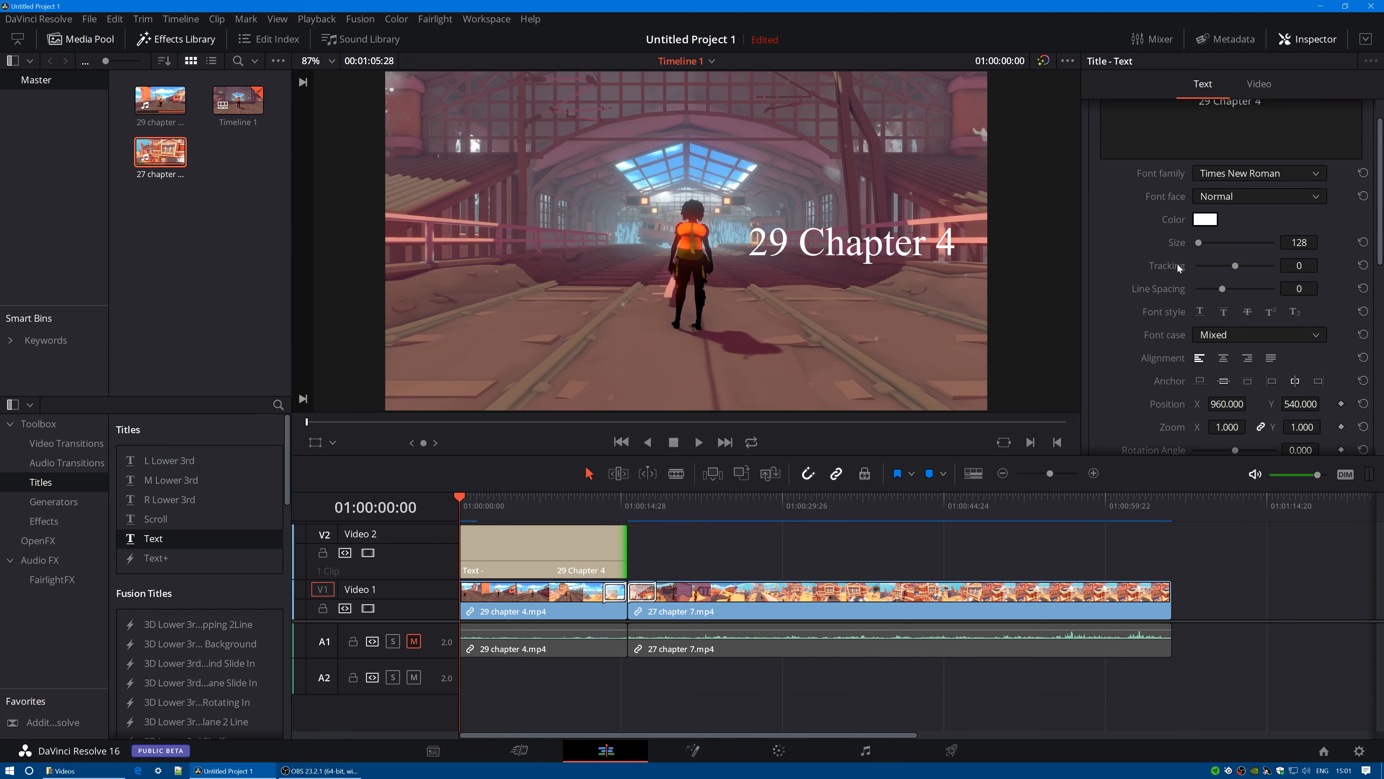
pyautogui.scroll(-1, 1177, 378)
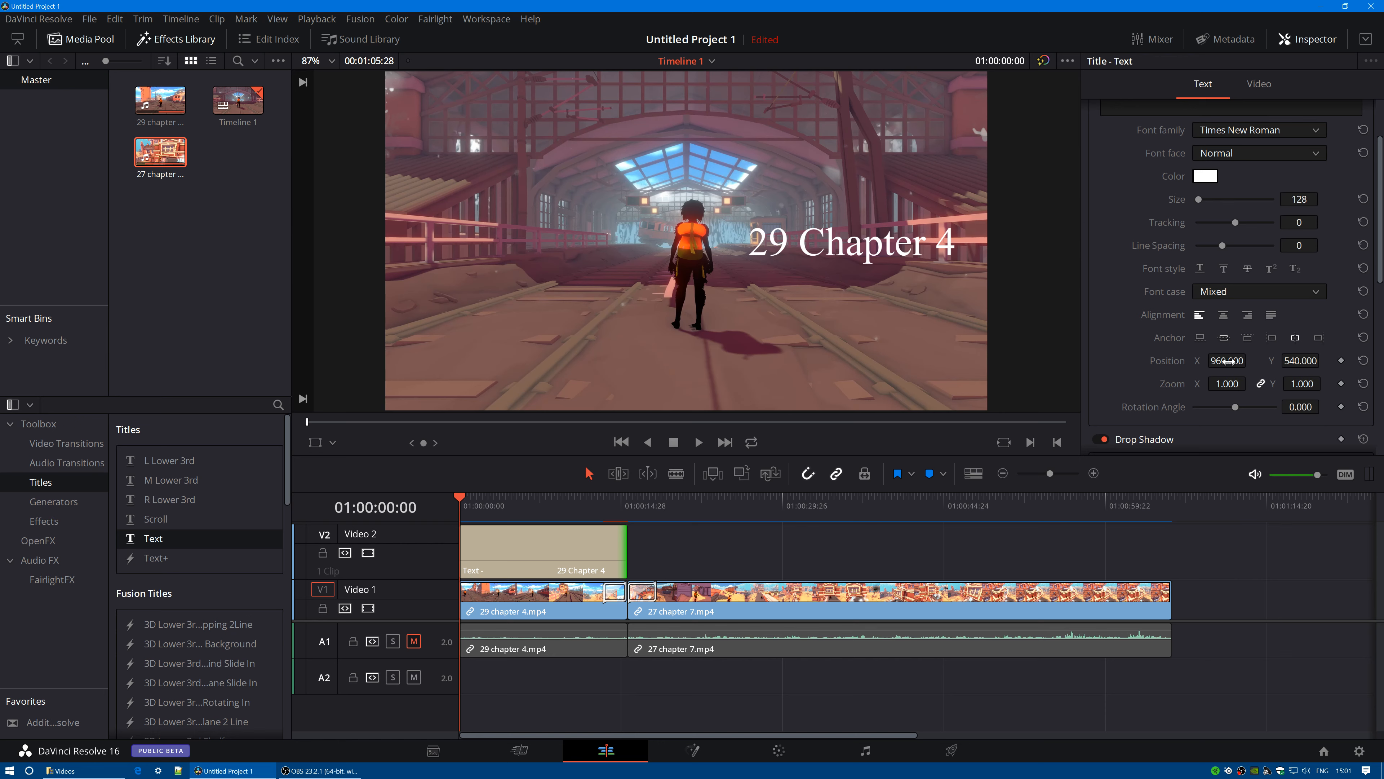
pyautogui.doubleClick(1227, 362)
pyautogui.write('2000')
pyautogui.press('Return')
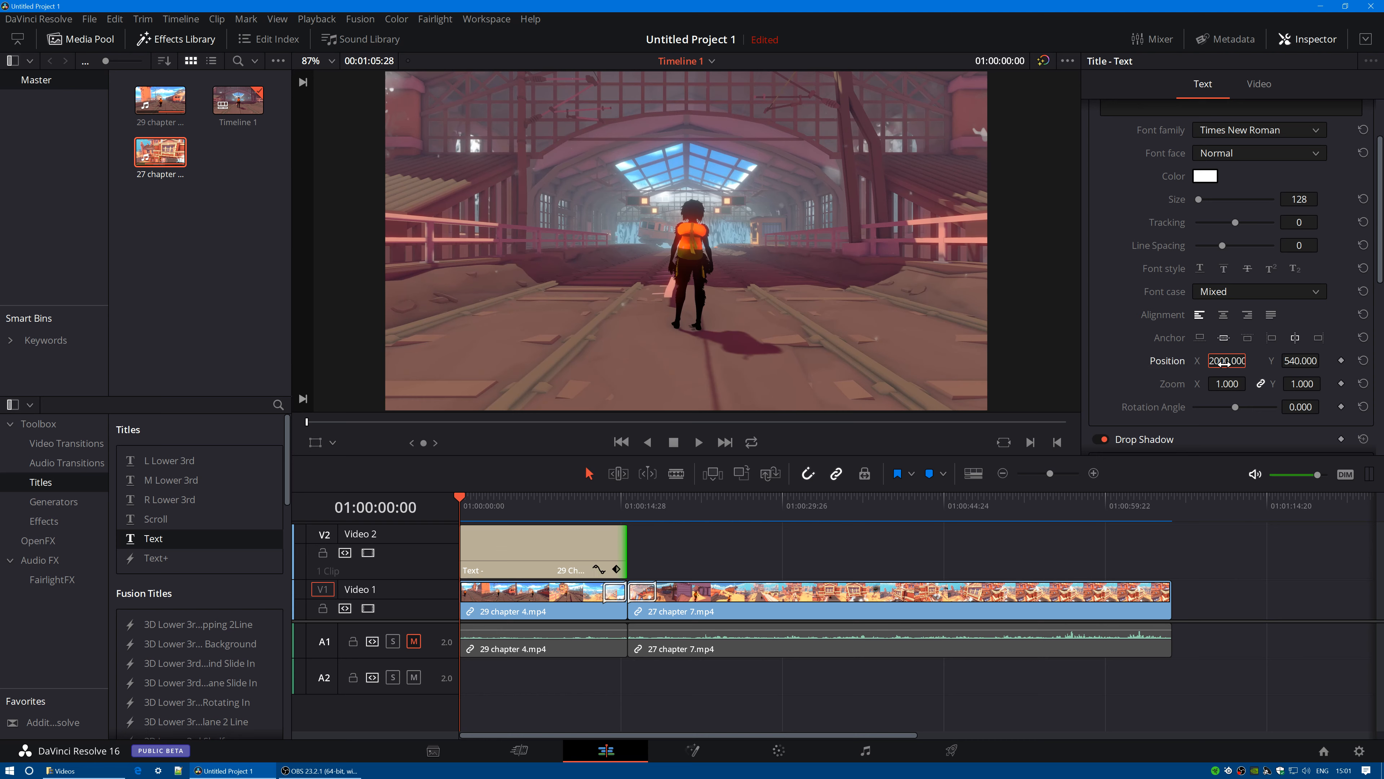
pyautogui.doubleClick(1224, 363)
pyautogui.write('1500')
pyautogui.press('Return')
# - Adjust the title's Y position, trying 1500 and 100 and settling on 1000
pyautogui.doubleClick(1288, 361)
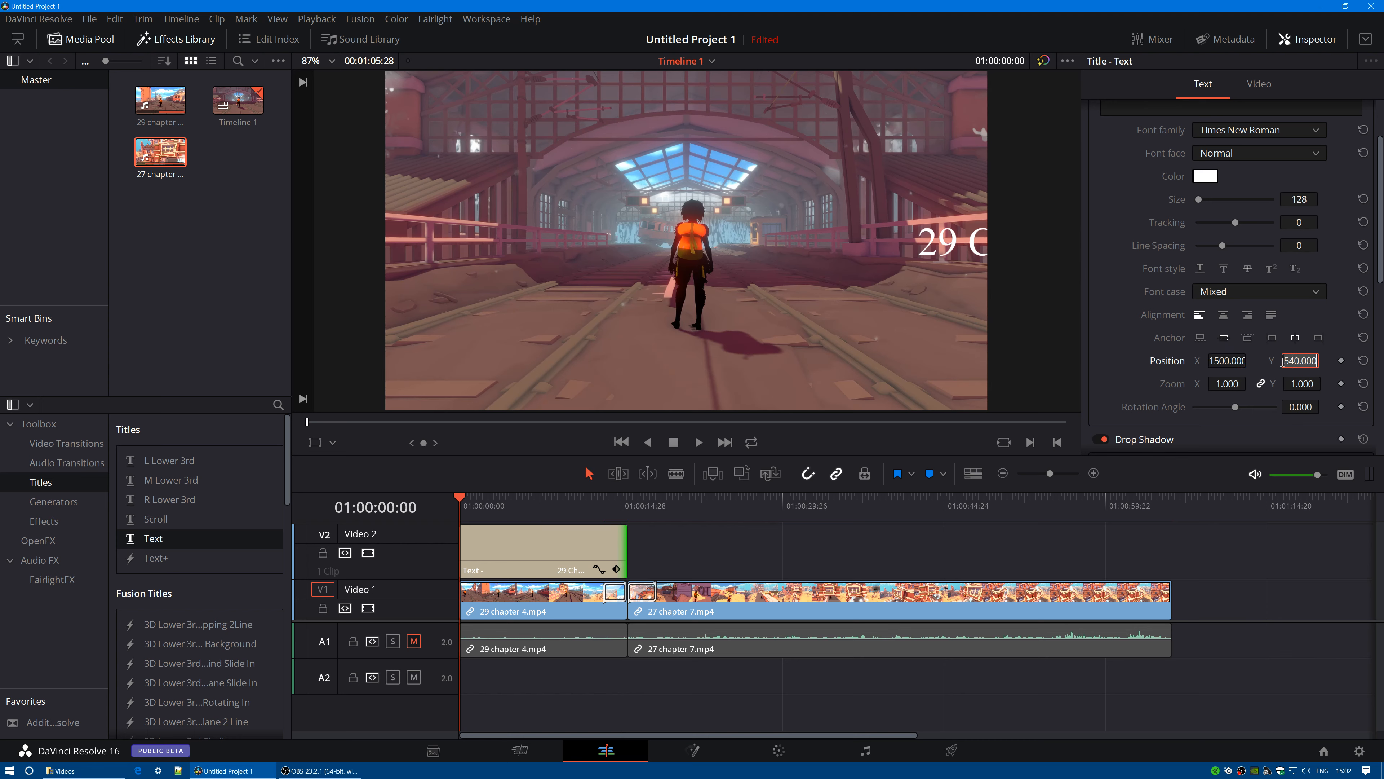
pyautogui.write('1500')
pyautogui.press('Return')
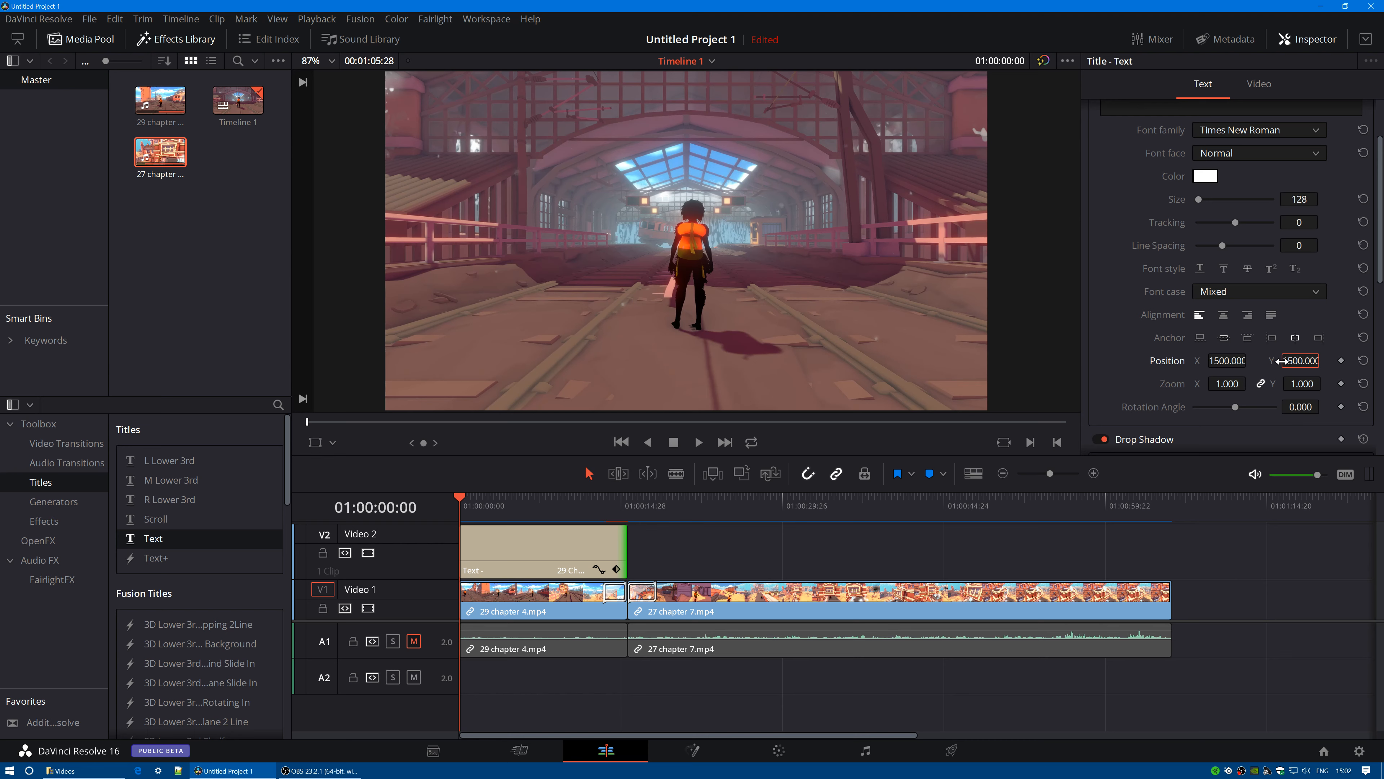
pyautogui.doubleClick(1282, 360)
pyautogui.write('100')
pyautogui.press('Return')
pyautogui.doubleClick(1282, 360)
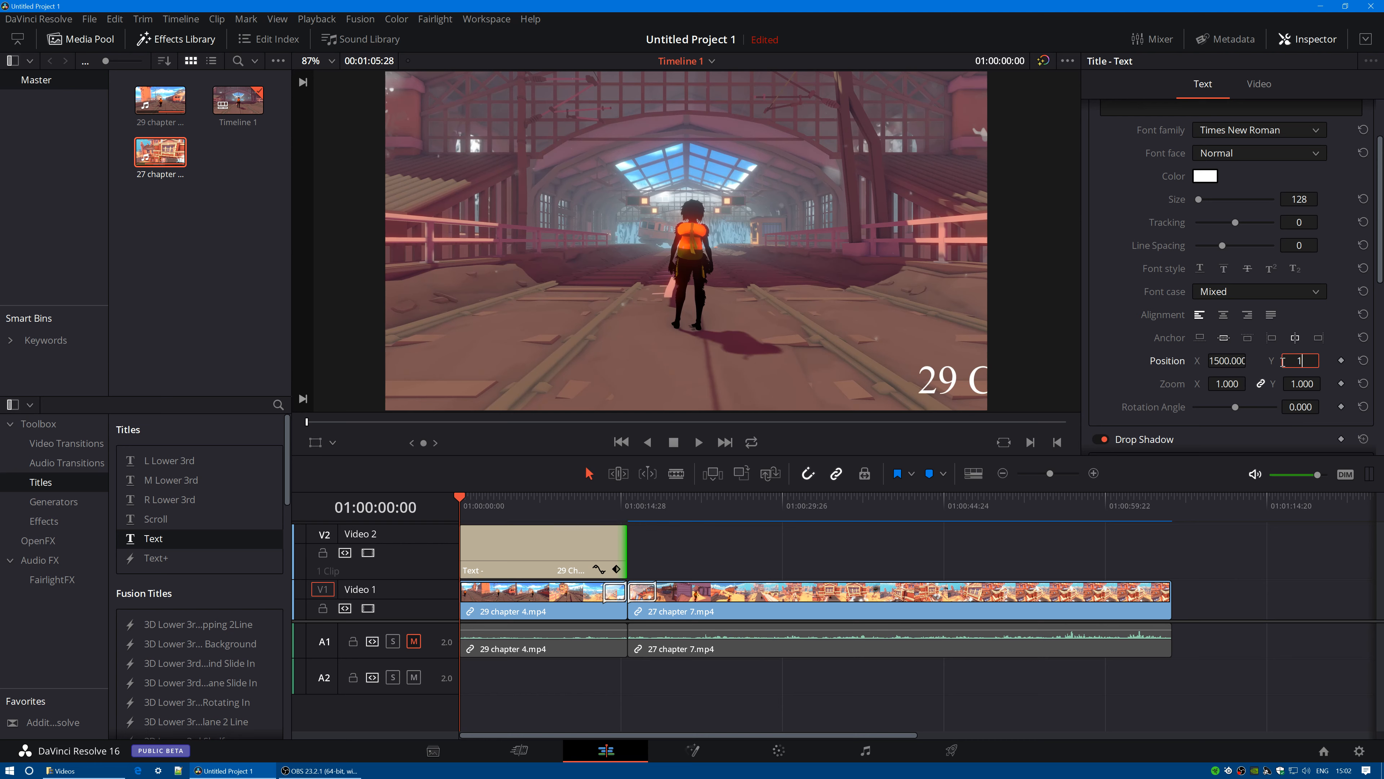
pyautogui.write('1000')
pyautogui.press('Return')
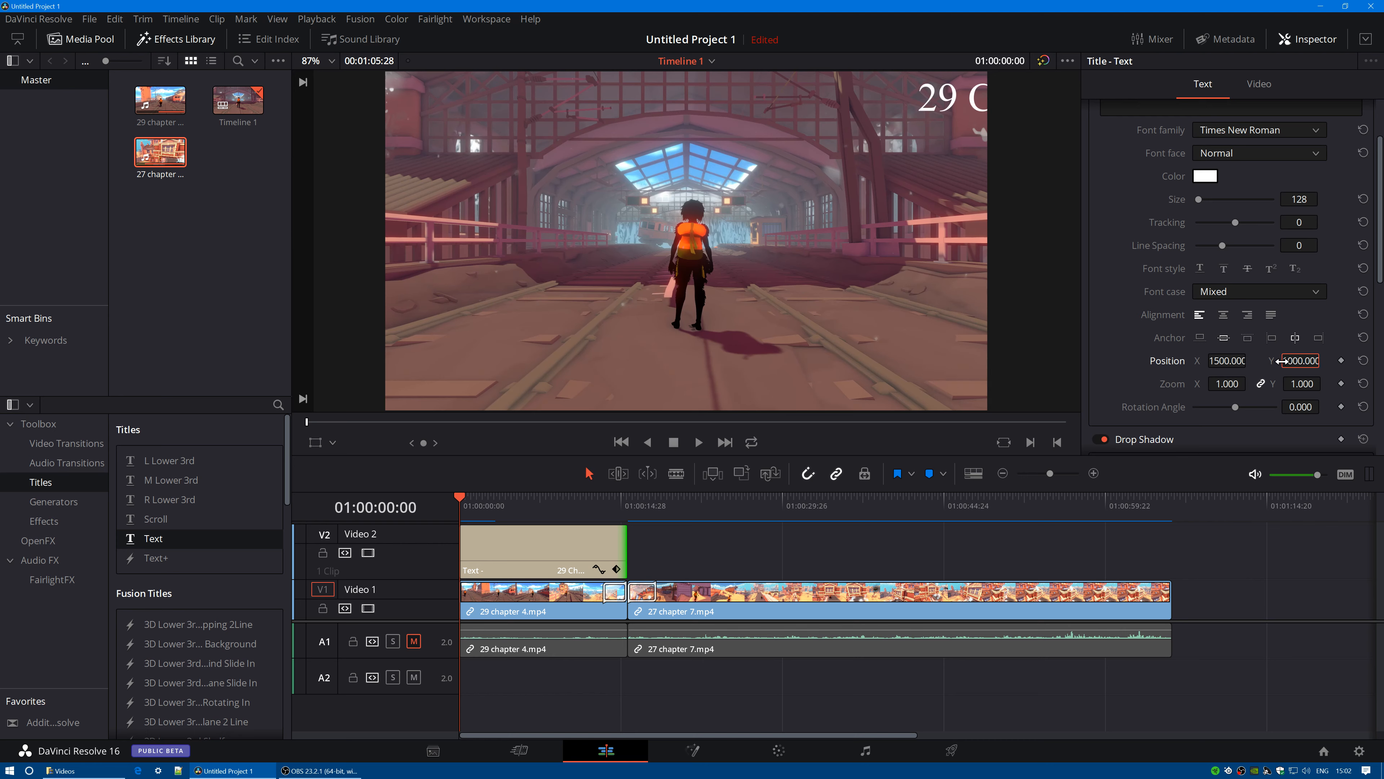
# - Reduce the leading spaces before "29 Chapter 4" so the whole title fits in the frame's upper-right corner
pyautogui.scroll(2, 1259, 262)
pyautogui.click(1189, 185)
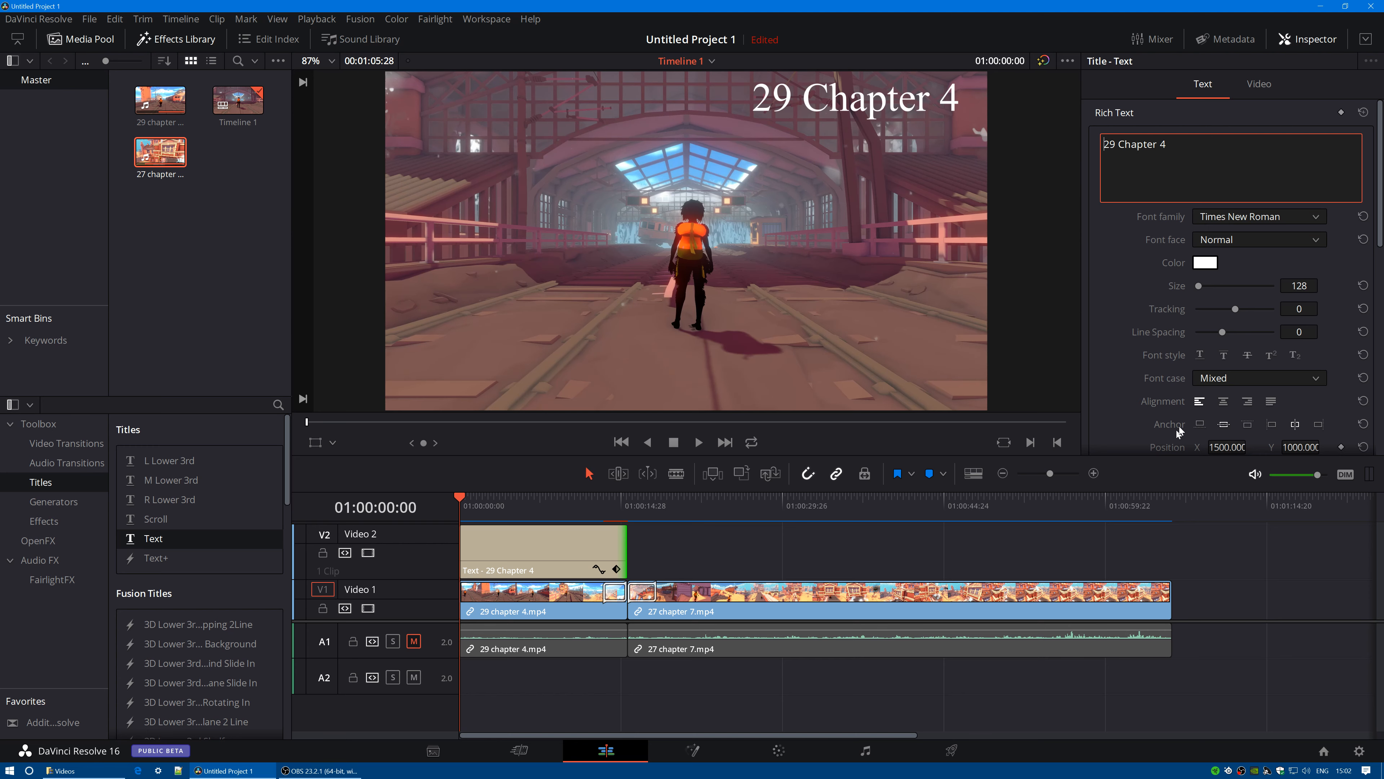
pyautogui.scroll(-1, 1214, 413)
pyautogui.doubleClick(1226, 410)
pyautogui.write('500.000')
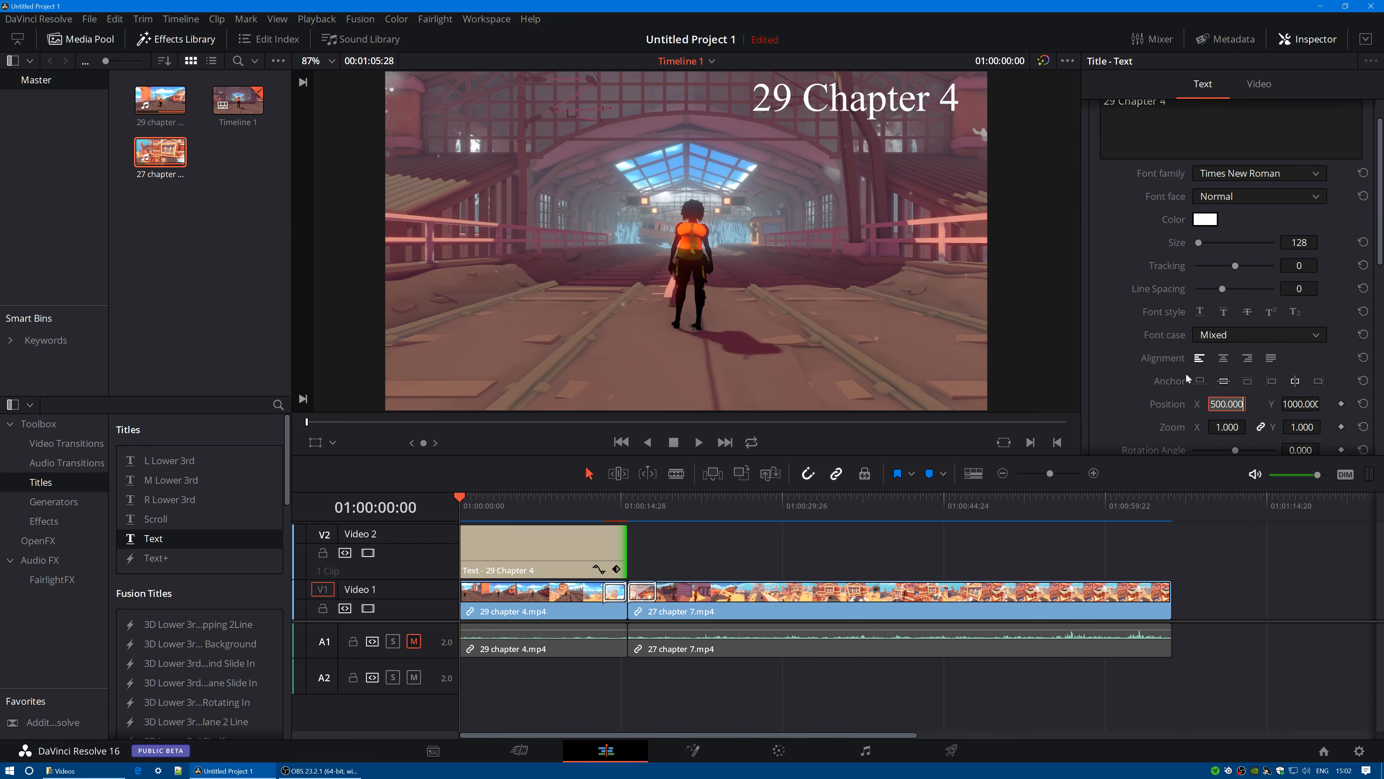
pyautogui.scroll(1, 1172, 338)
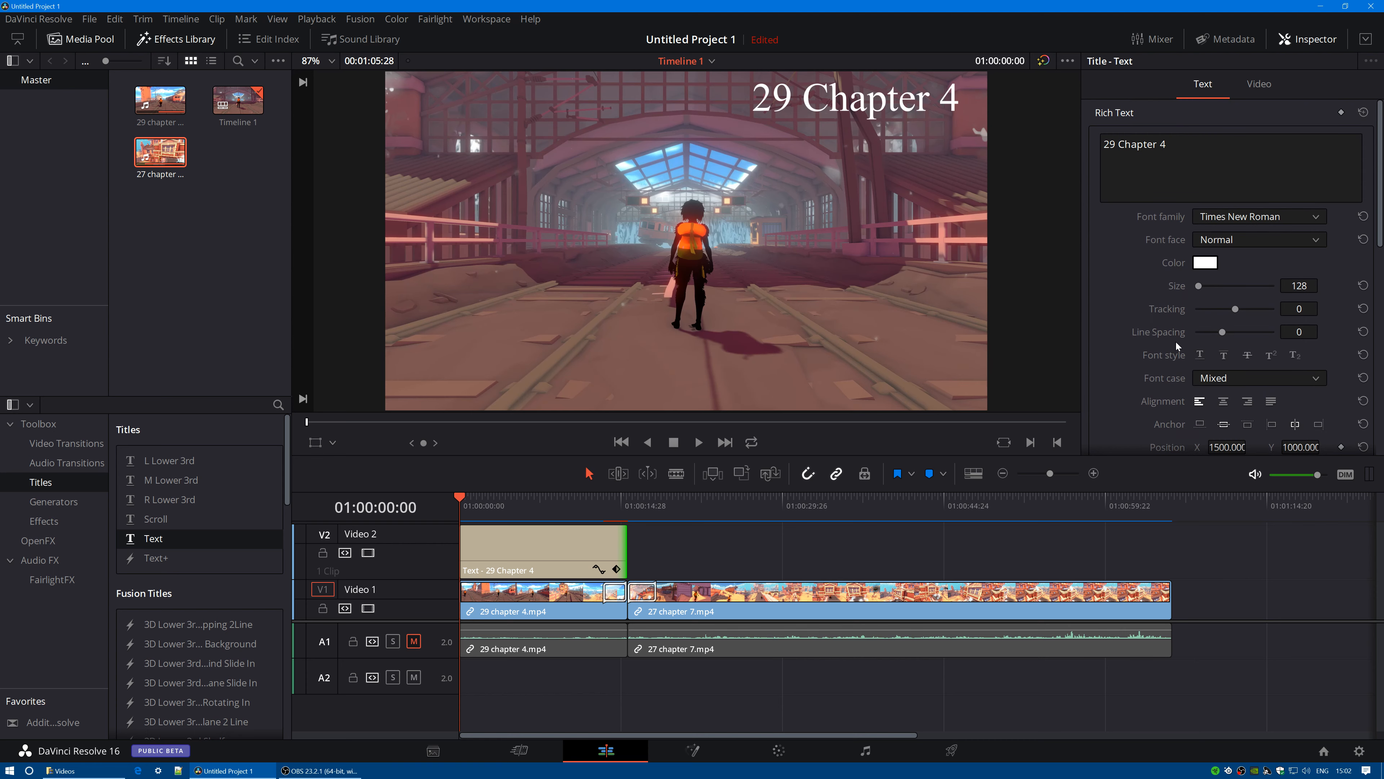
pyautogui.click(1105, 145)
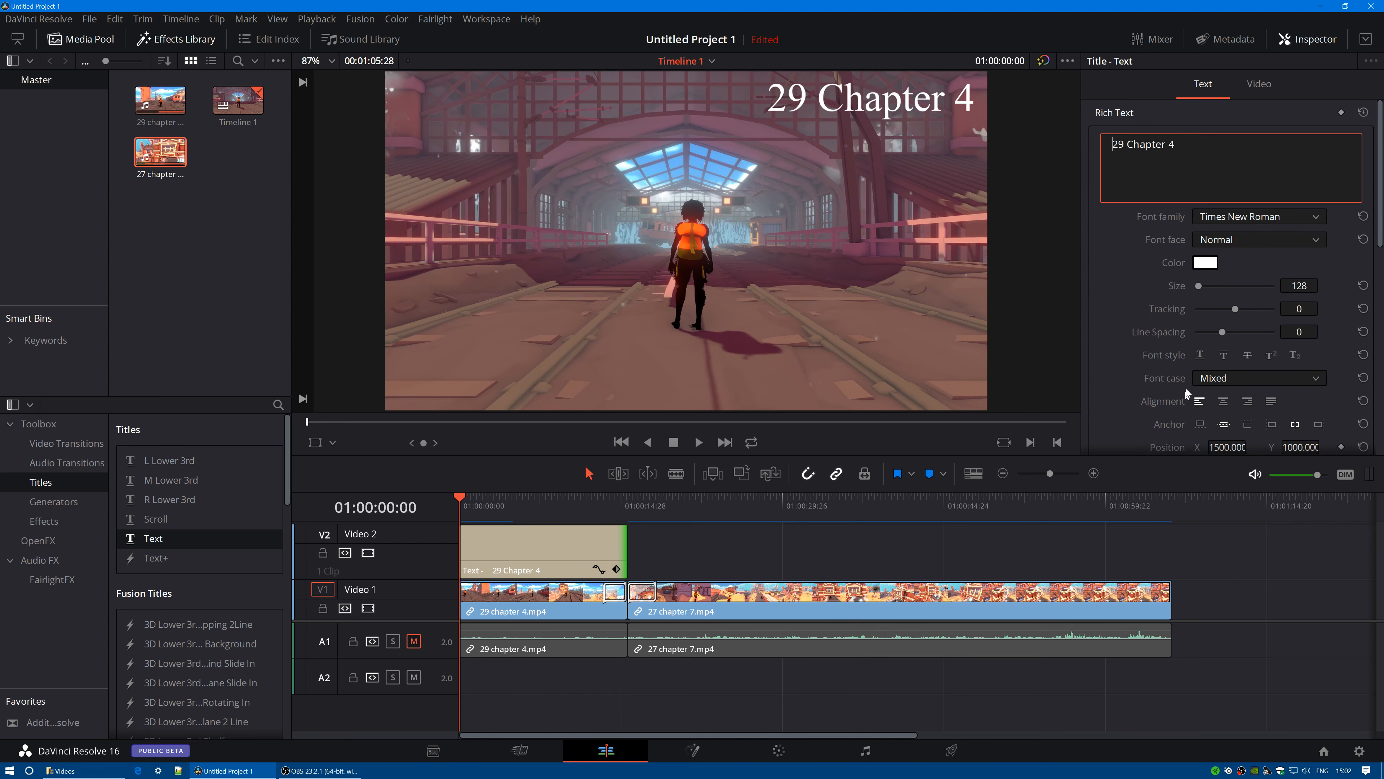
# - Reduce the title's font size to 116
pyautogui.scroll(-1, 1189, 394)
pyautogui.doubleClick(1225, 405)
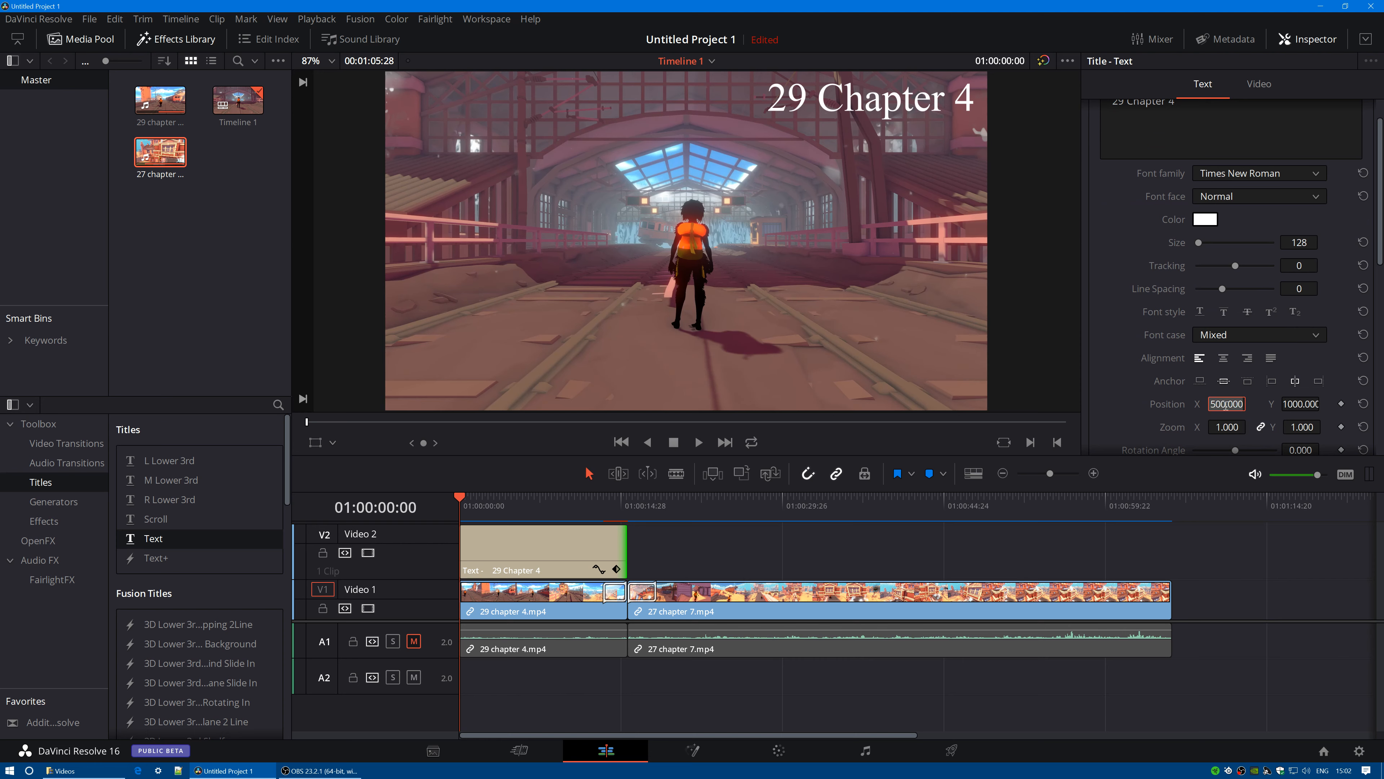
pyautogui.scroll(1, 1215, 320)
pyautogui.moveTo(1199, 288)
pyautogui.mouseDown()
pyautogui.moveTo(1215, 292)
pyautogui.moveTo(1198, 295)
pyautogui.mouseUp()
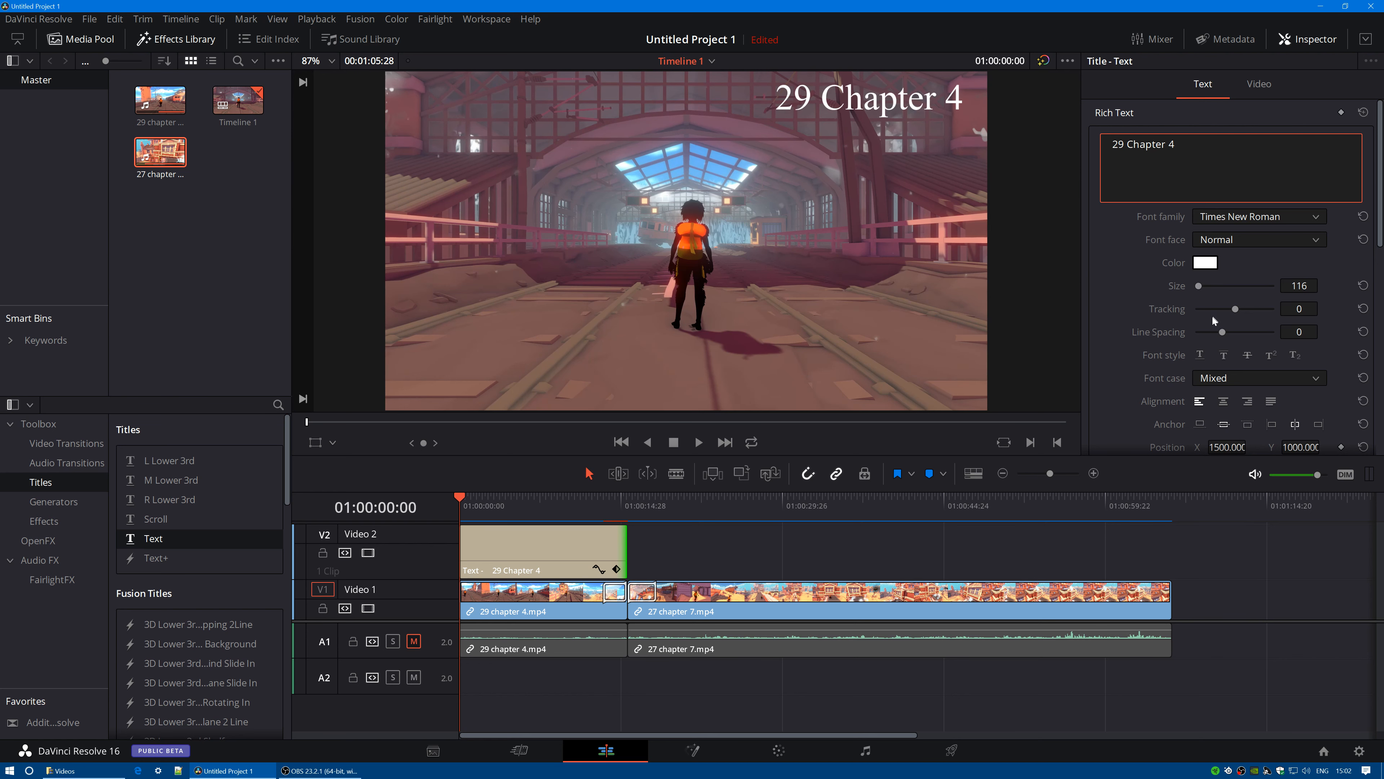
# - Try a drop shadow offset of X 10 and Y -10 on the title
pyautogui.scroll(-1, 1172, 379)
pyautogui.scroll(-2, 1173, 379)
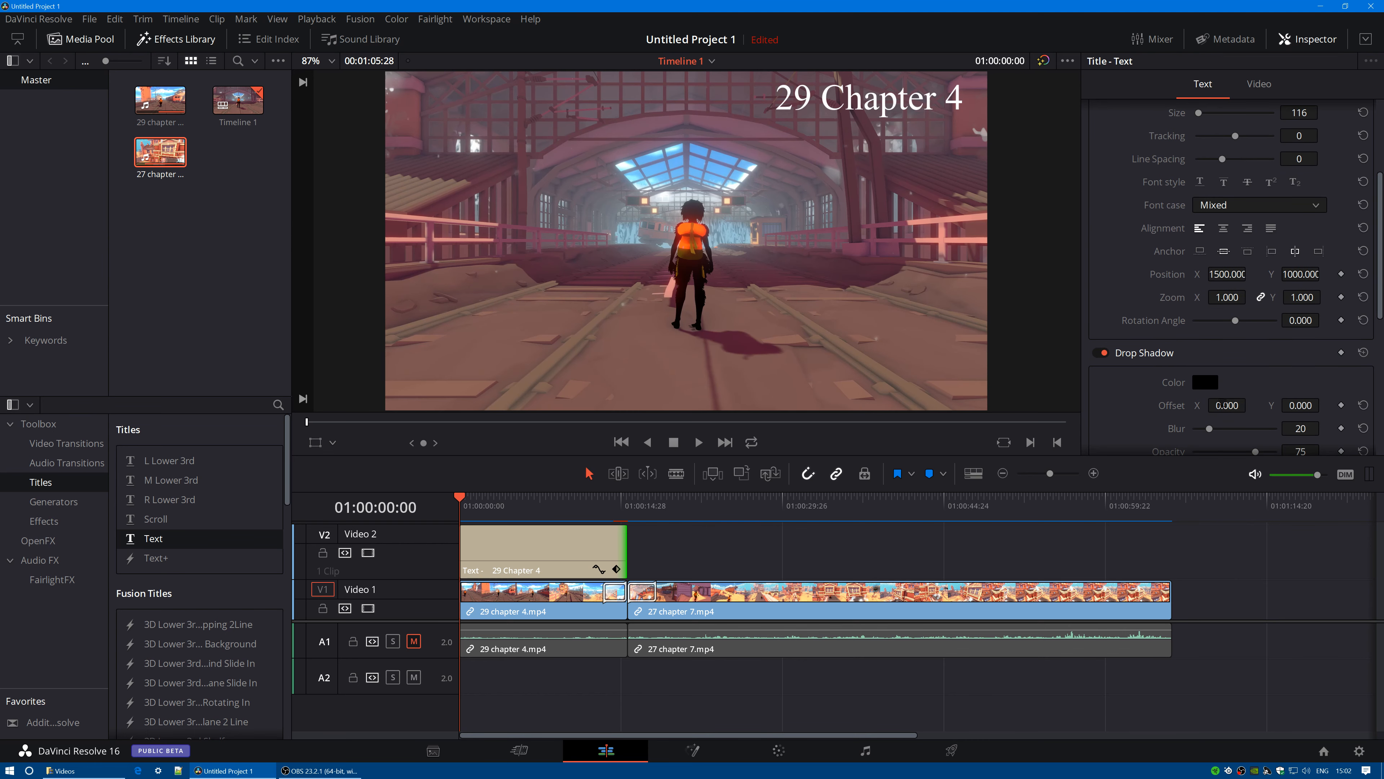
pyautogui.click(1224, 405)
pyautogui.write('10')
pyautogui.press('Tab')
pyautogui.write('-10')
pyautogui.press('Return')
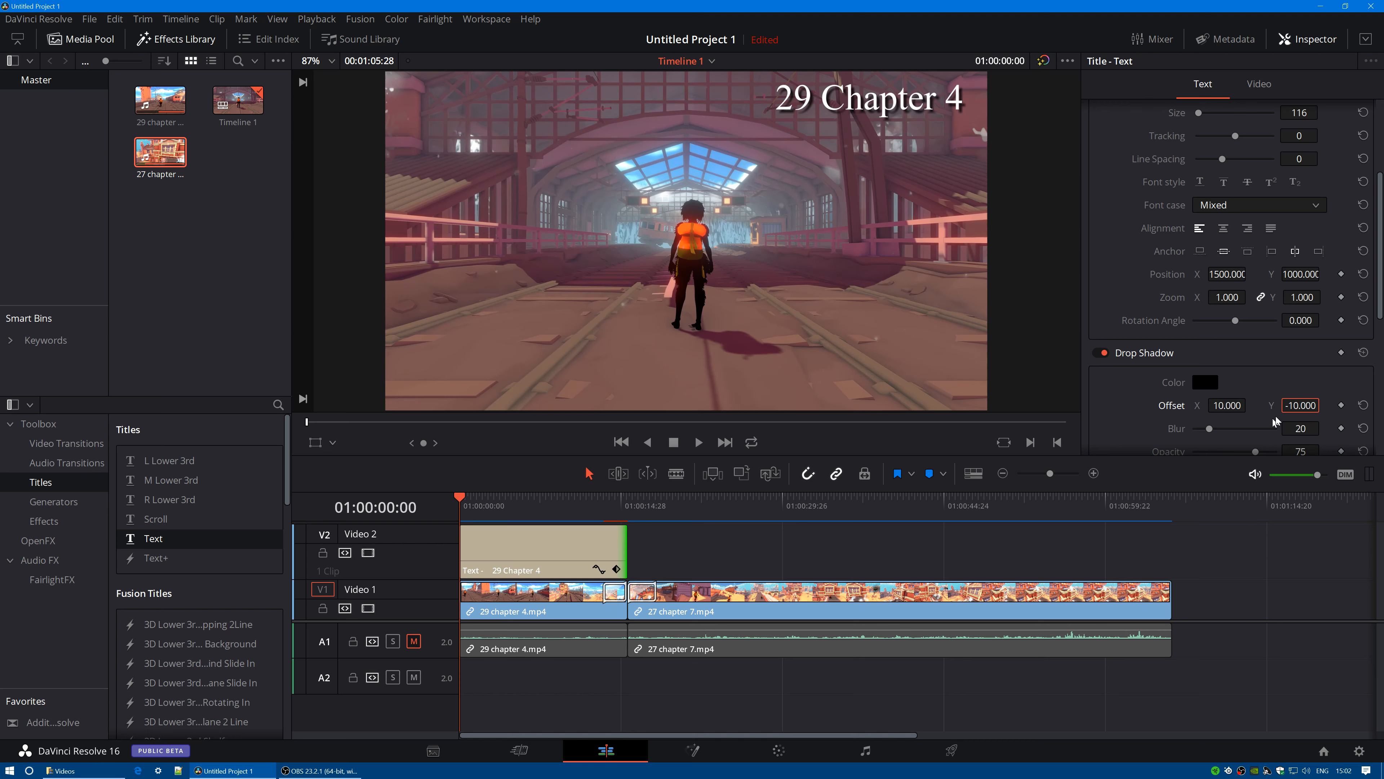
# - Set the title's drop shadow offset to Y -5 and X 5, after trying X -5
pyautogui.click(1300, 405)
pyautogui.write('-5')
pyautogui.press('Return')
pyautogui.click(1233, 406)
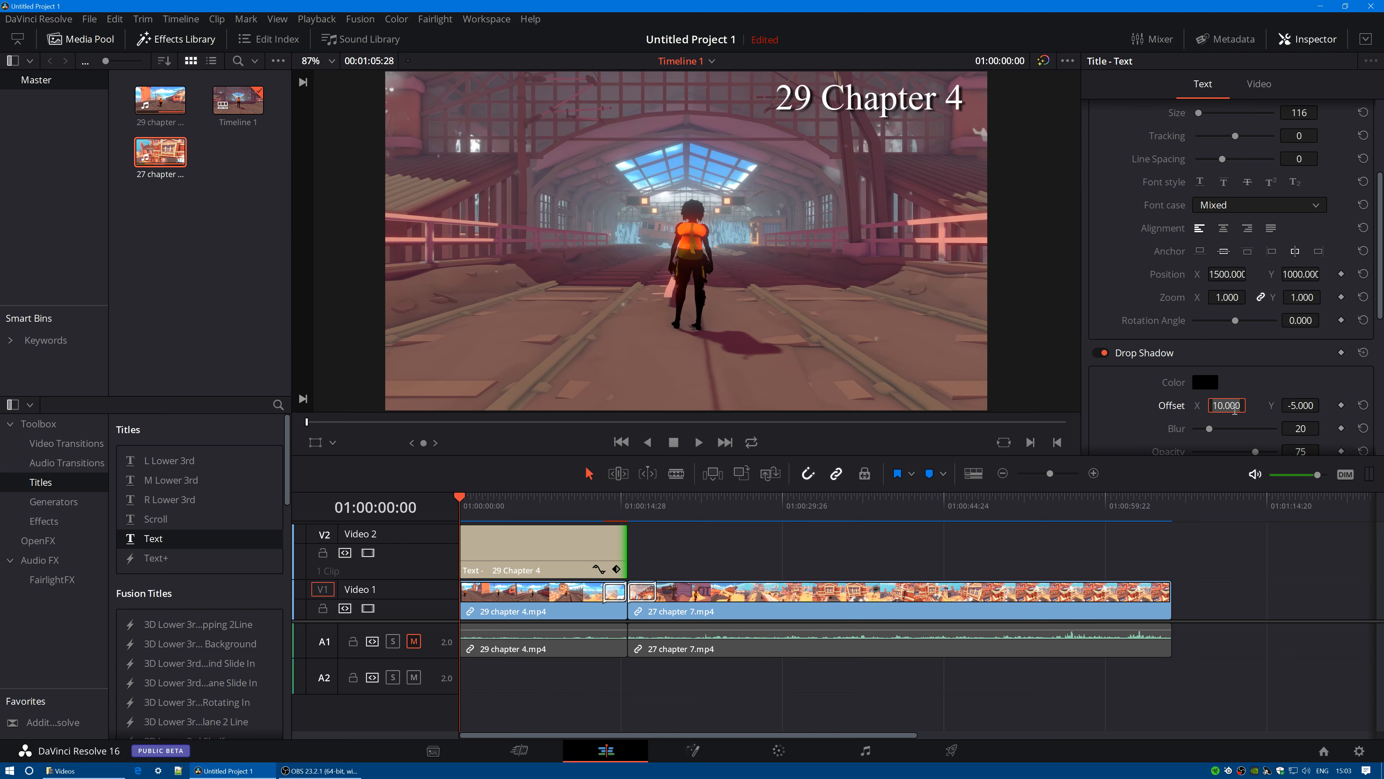
pyautogui.write('-5')
pyautogui.press('Return')
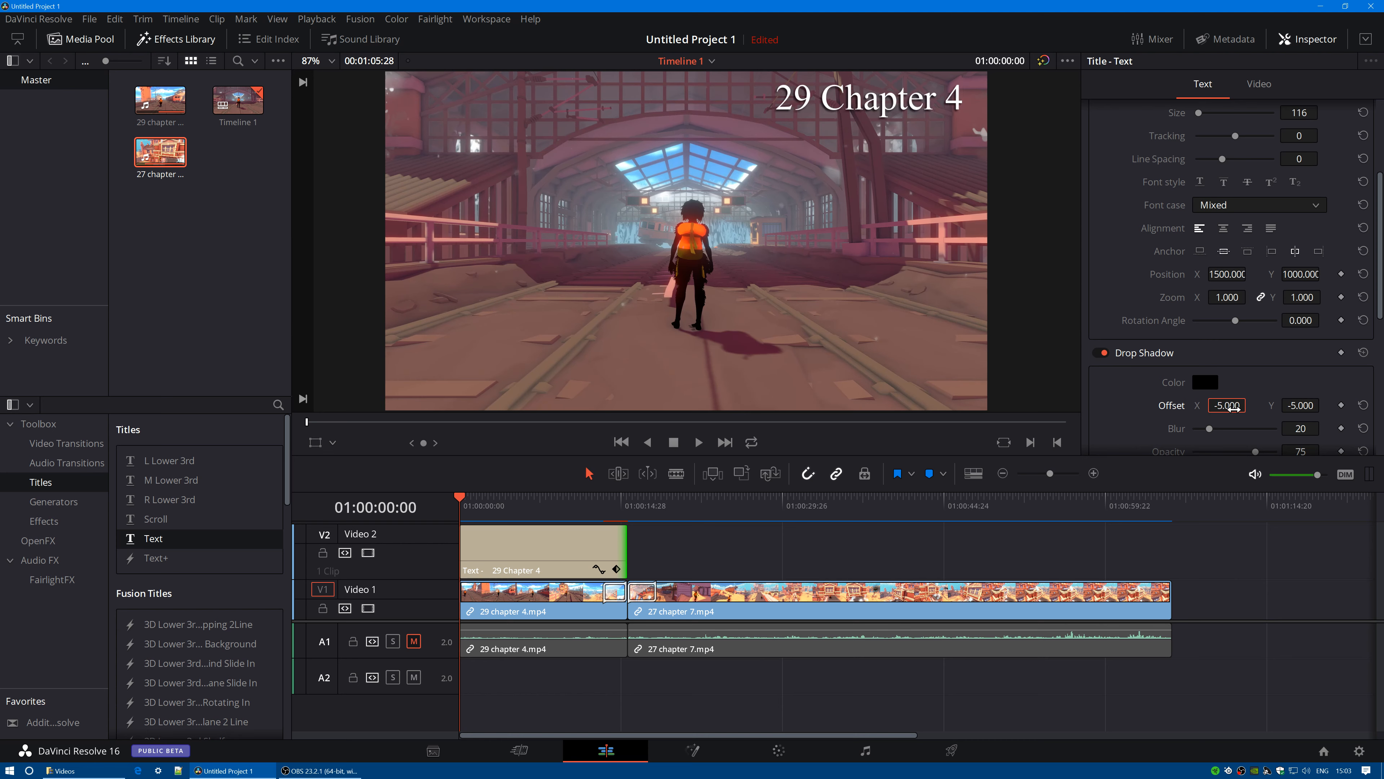
pyautogui.click(1233, 405)
pyautogui.write('5')
pyautogui.press('Return')
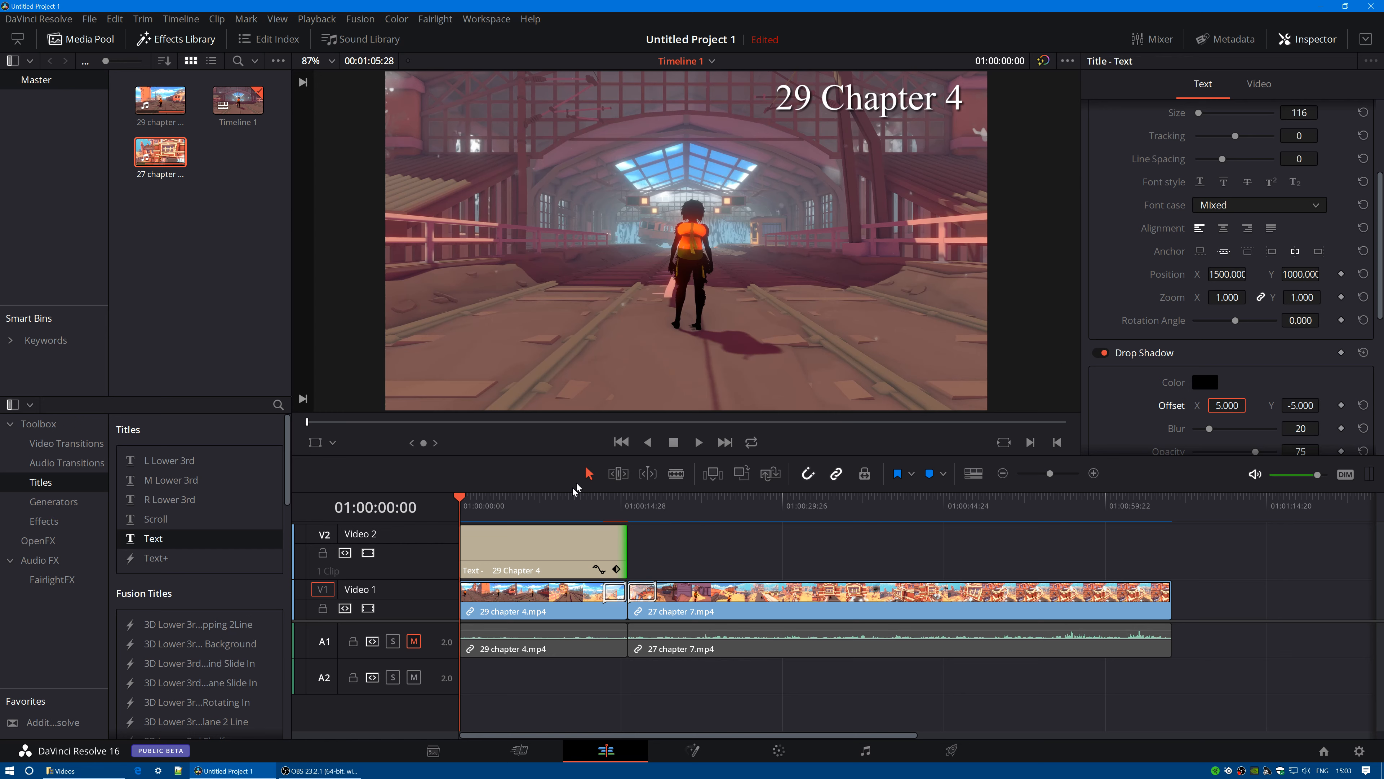
# - Play the timeline from the start and across the clip transition to check how the title appears and ends
pyautogui.click(699, 442)
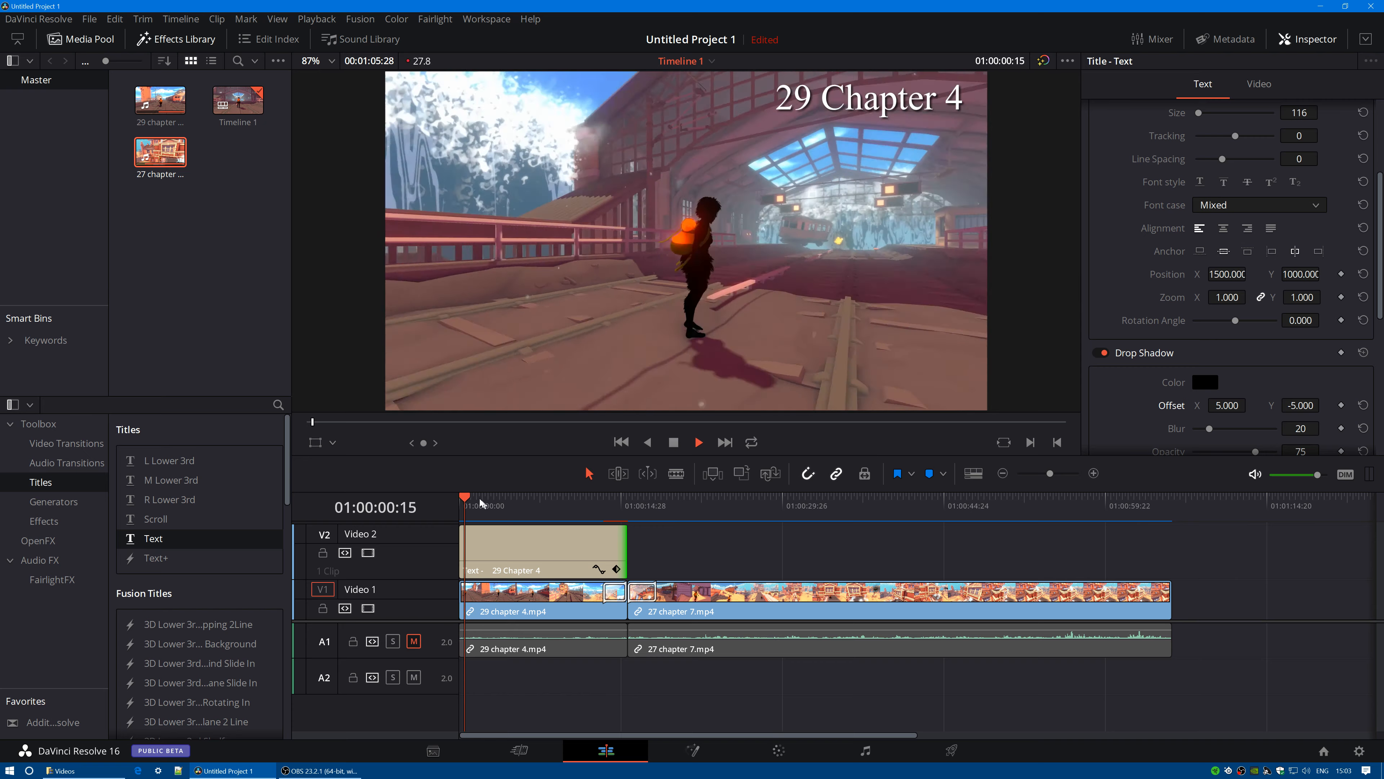
pyautogui.moveTo(488, 501); pyautogui.dragTo(622, 506)
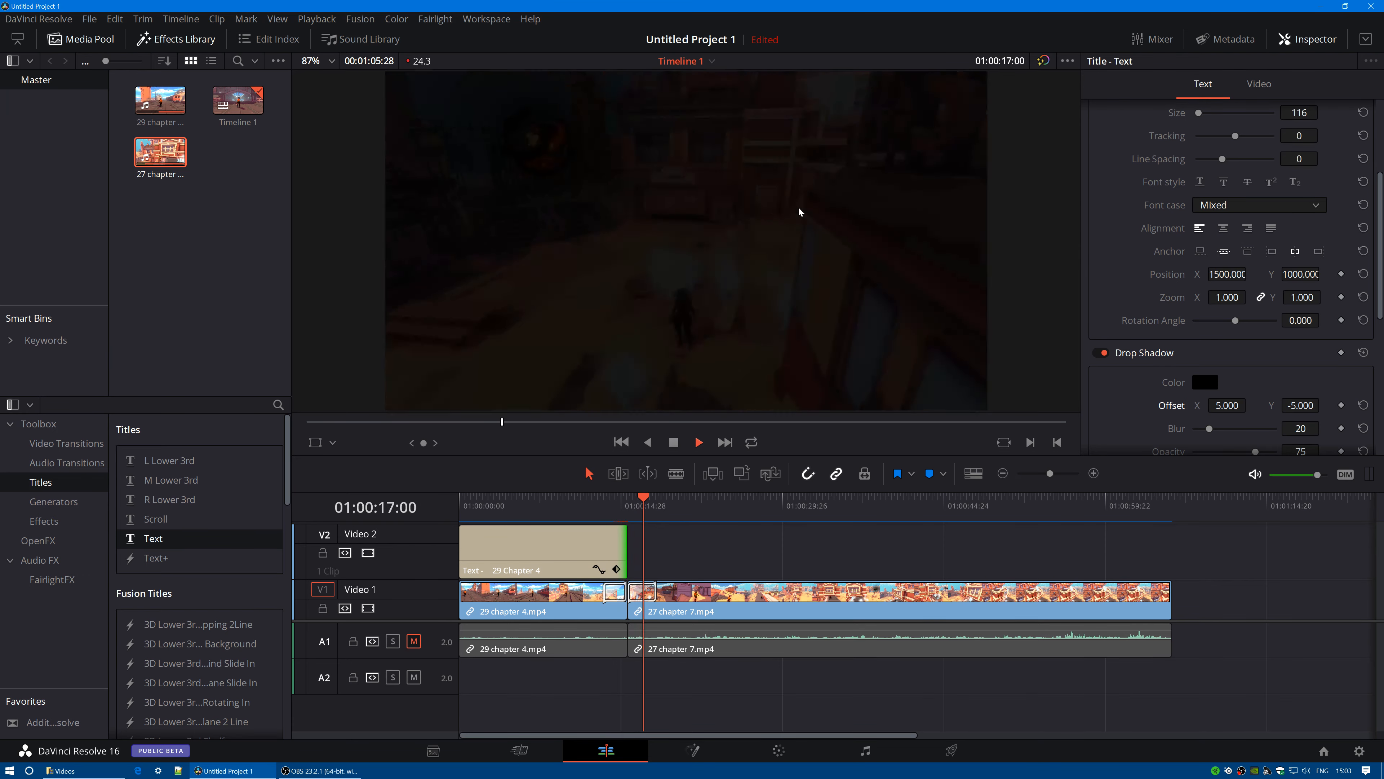
pyautogui.moveTo(663, 498); pyautogui.dragTo(575, 499)
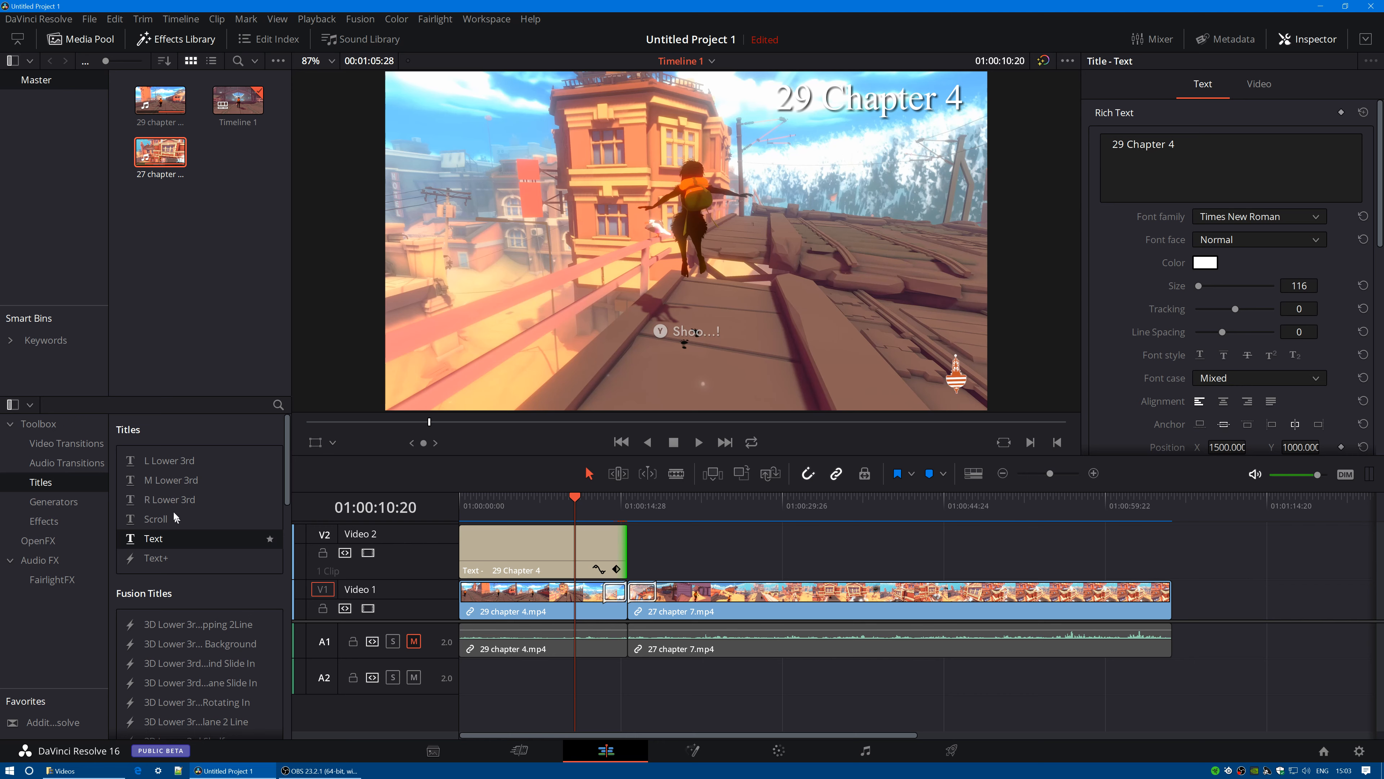
# - Add a Cross Dissolve to the end of the title on Video 2 and play through its fade-out
pyautogui.click(69, 452)
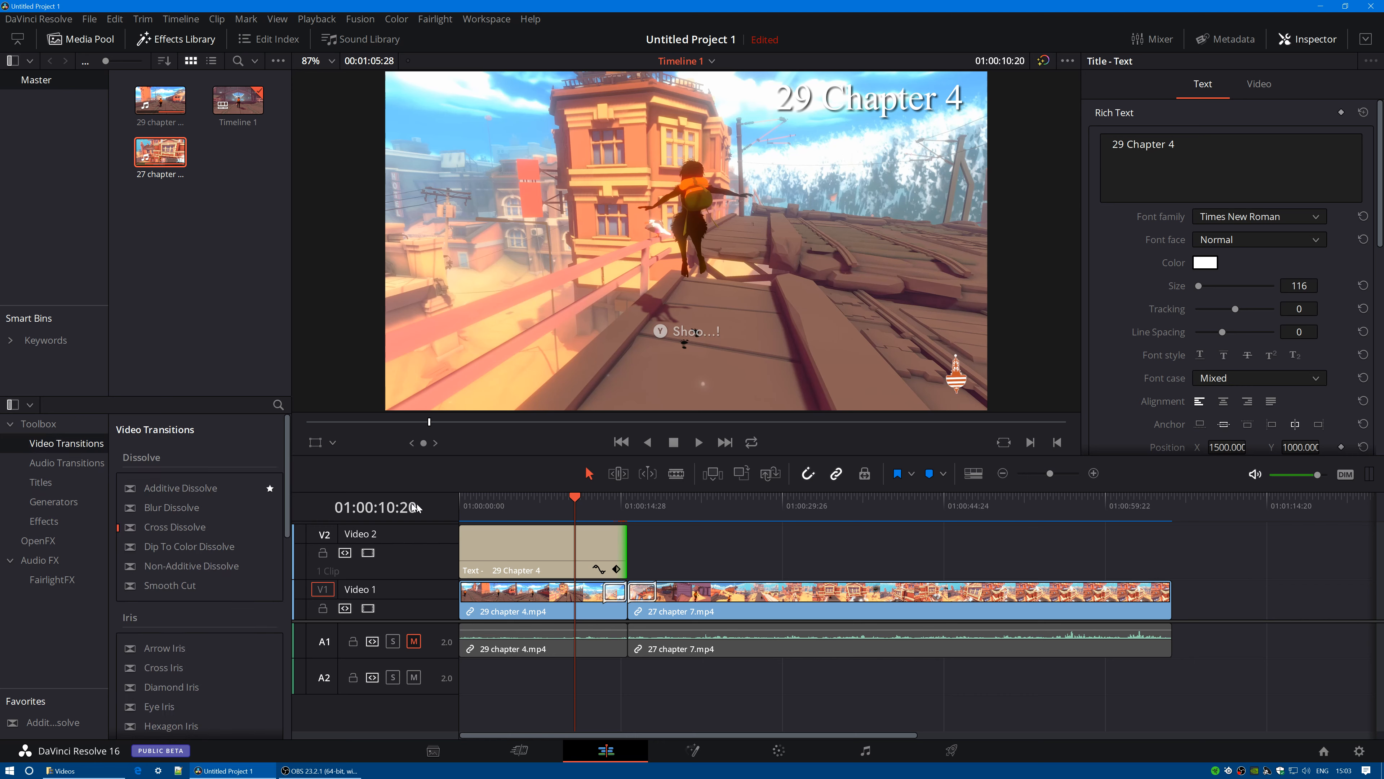
pyautogui.moveTo(159, 526); pyautogui.dragTo(604, 550)
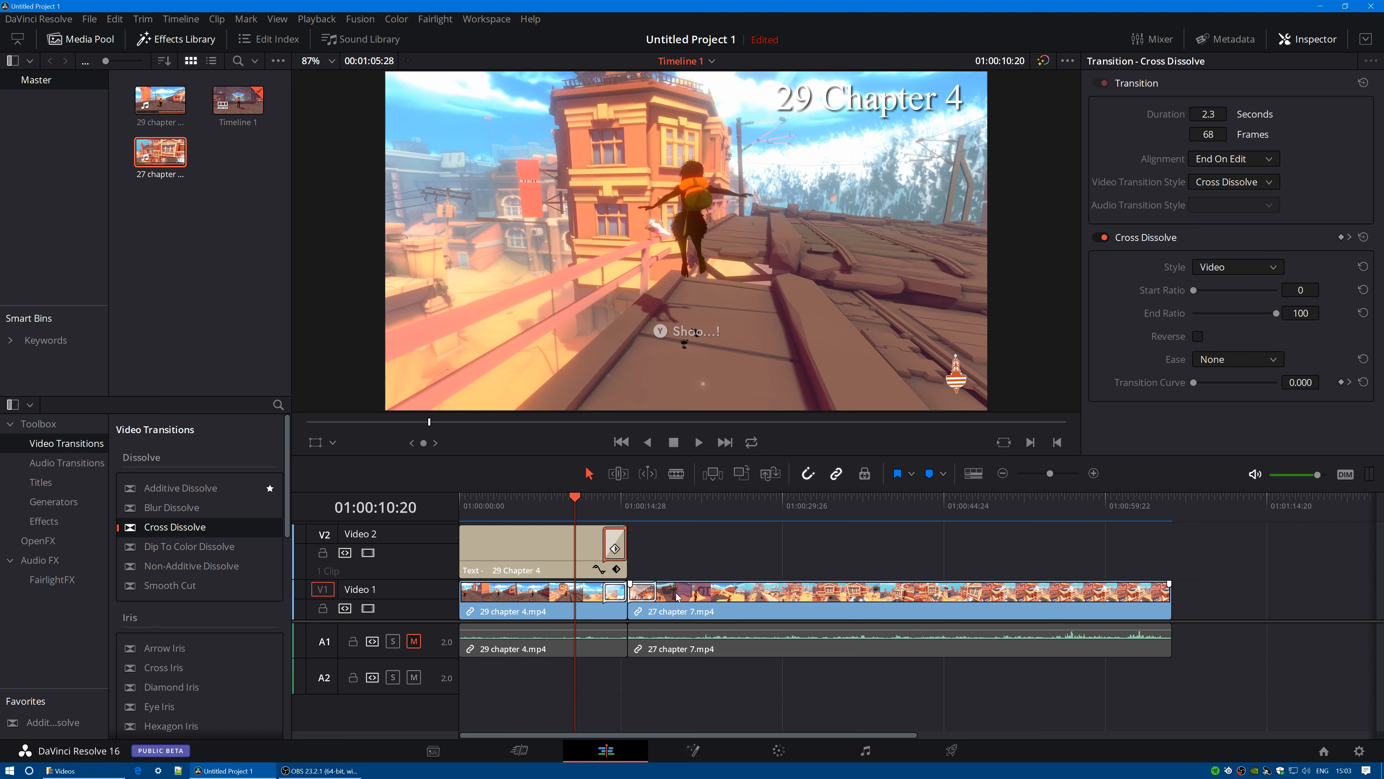
pyautogui.press('space')
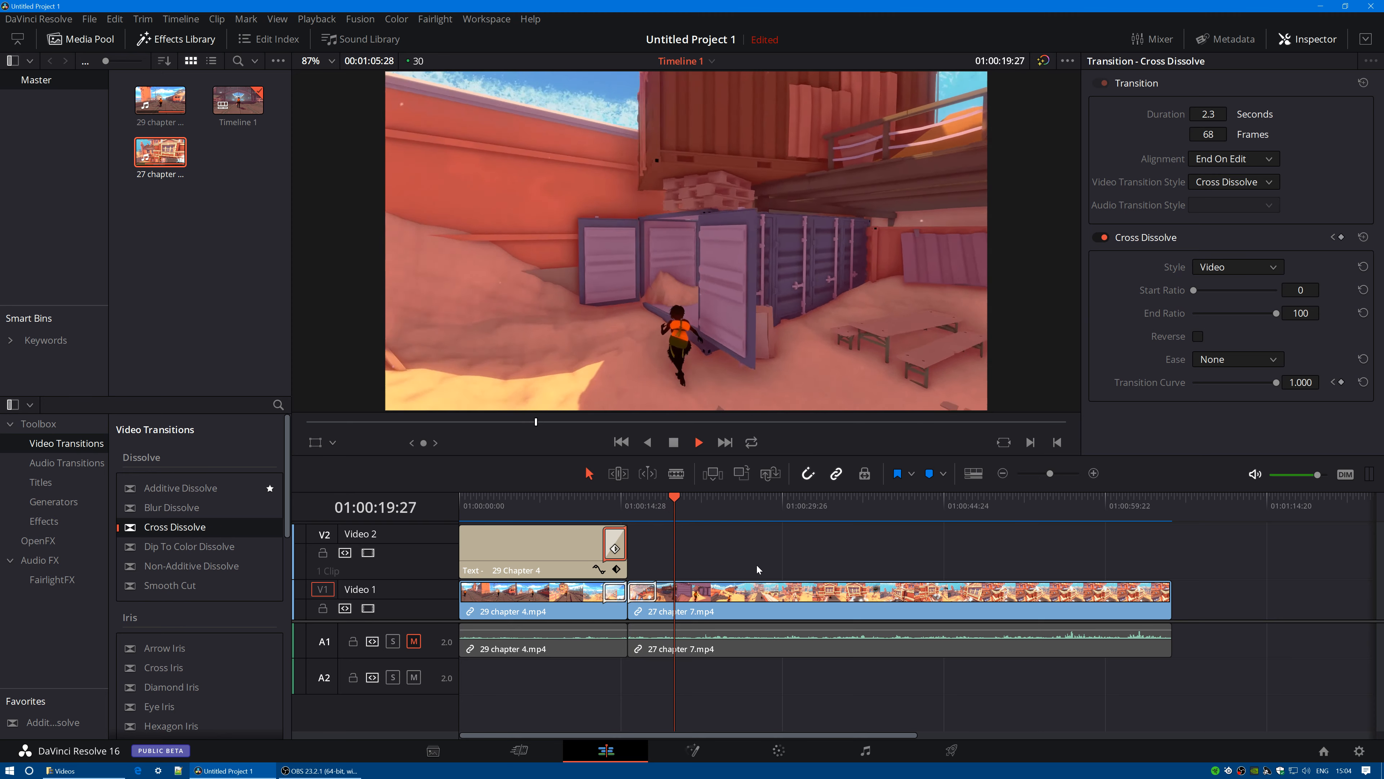
pyautogui.click(518, 554)
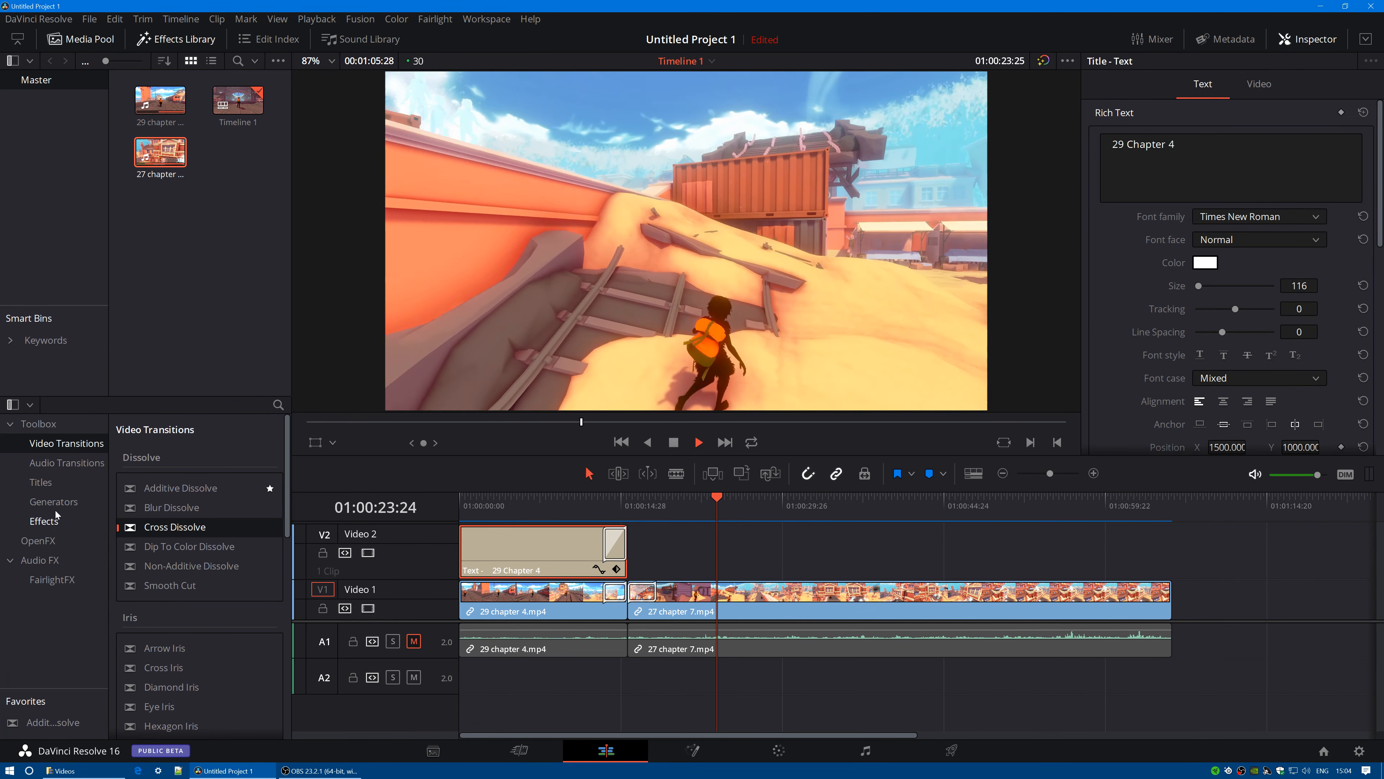
# - Browse the Titles and Fusion Titles in the effects library, and stop the playback
pyautogui.click(40, 481)
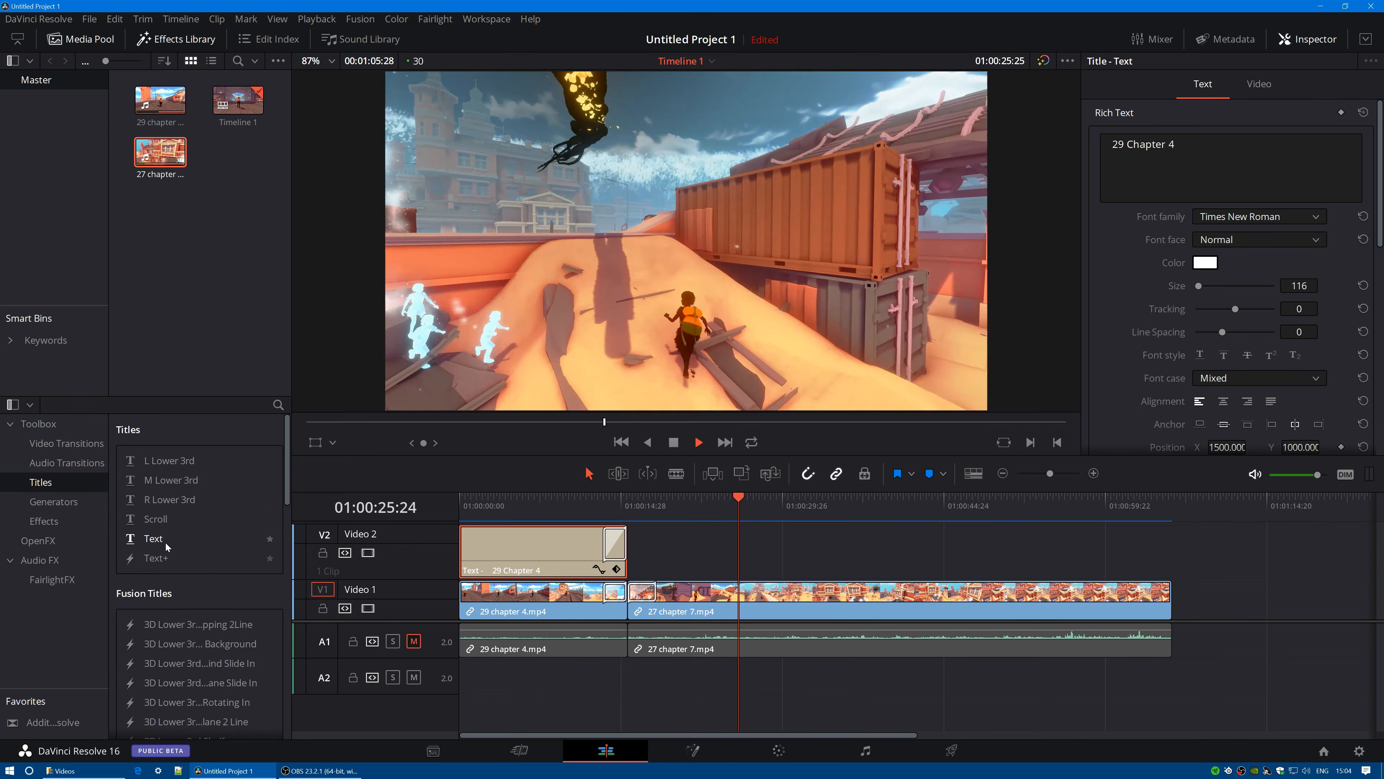
pyautogui.scroll(-5, 189, 557)
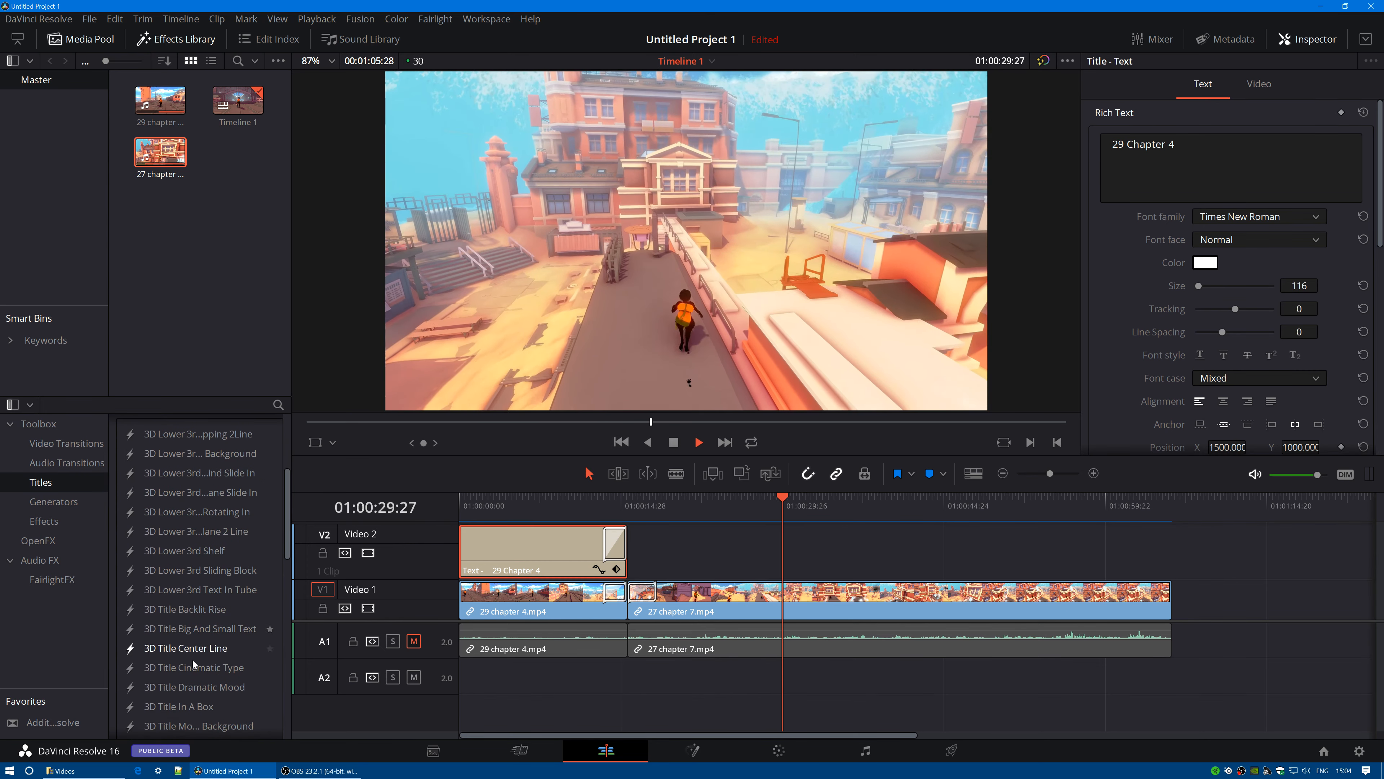
pyautogui.scroll(2, 186, 657)
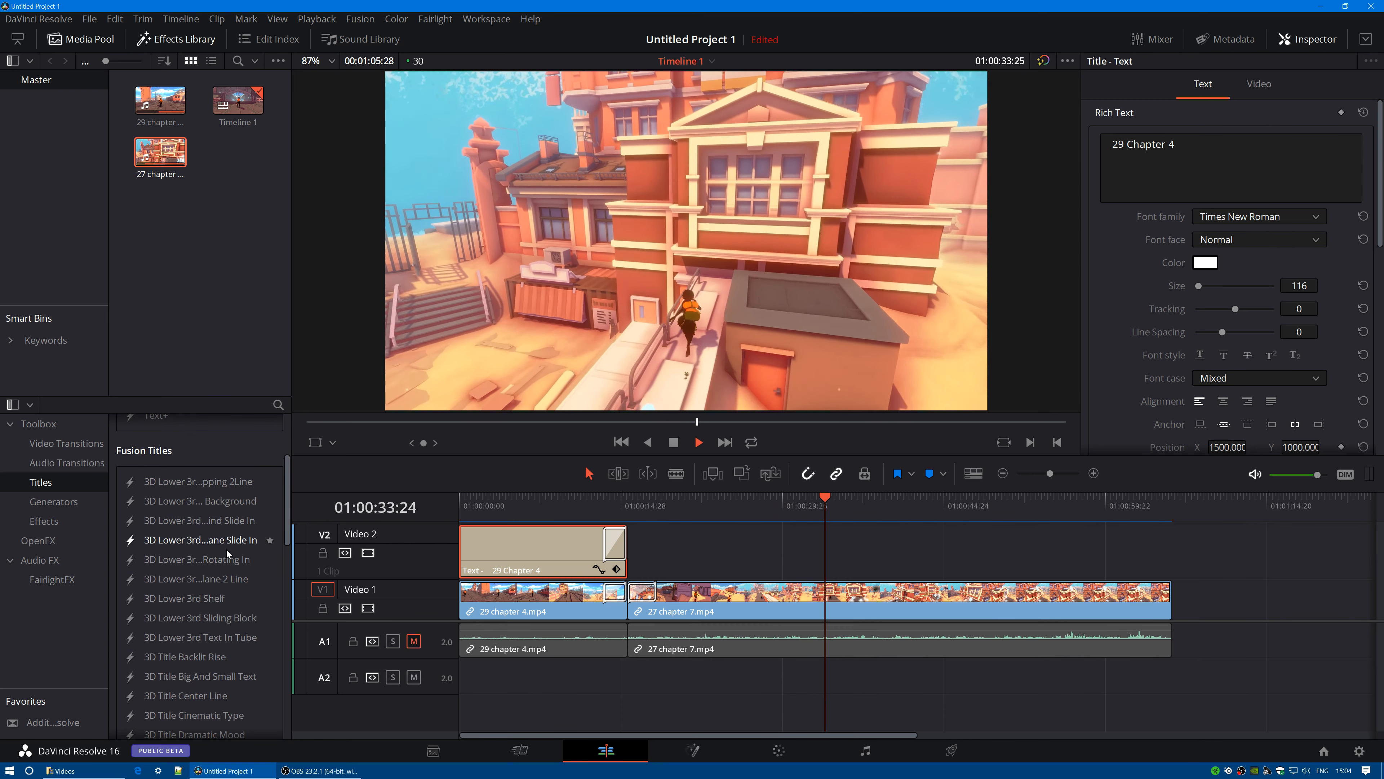
pyautogui.click(673, 443)
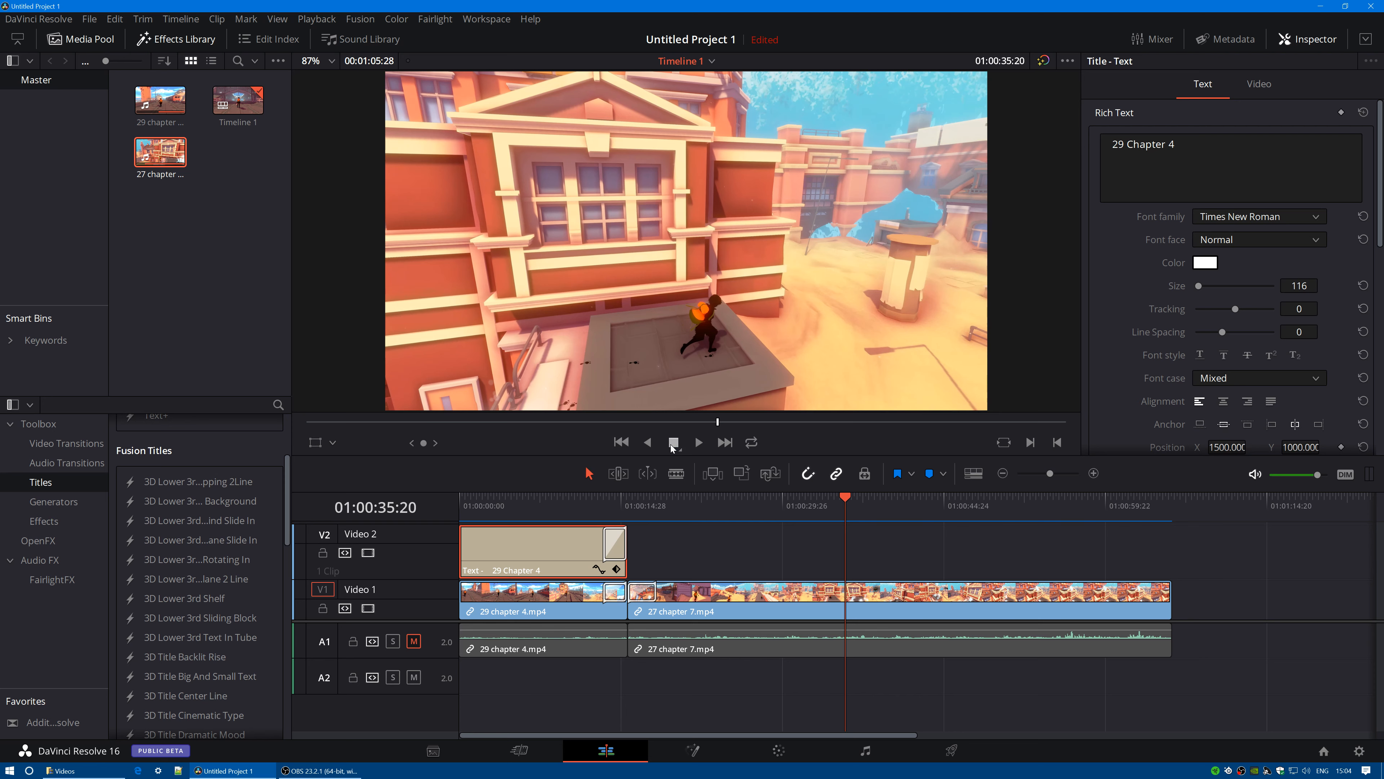
# - Turn off linked selection and split only the 27 chapter 7.mp4 audio on A1 at 01:00:21:21
pyautogui.click(776, 654)
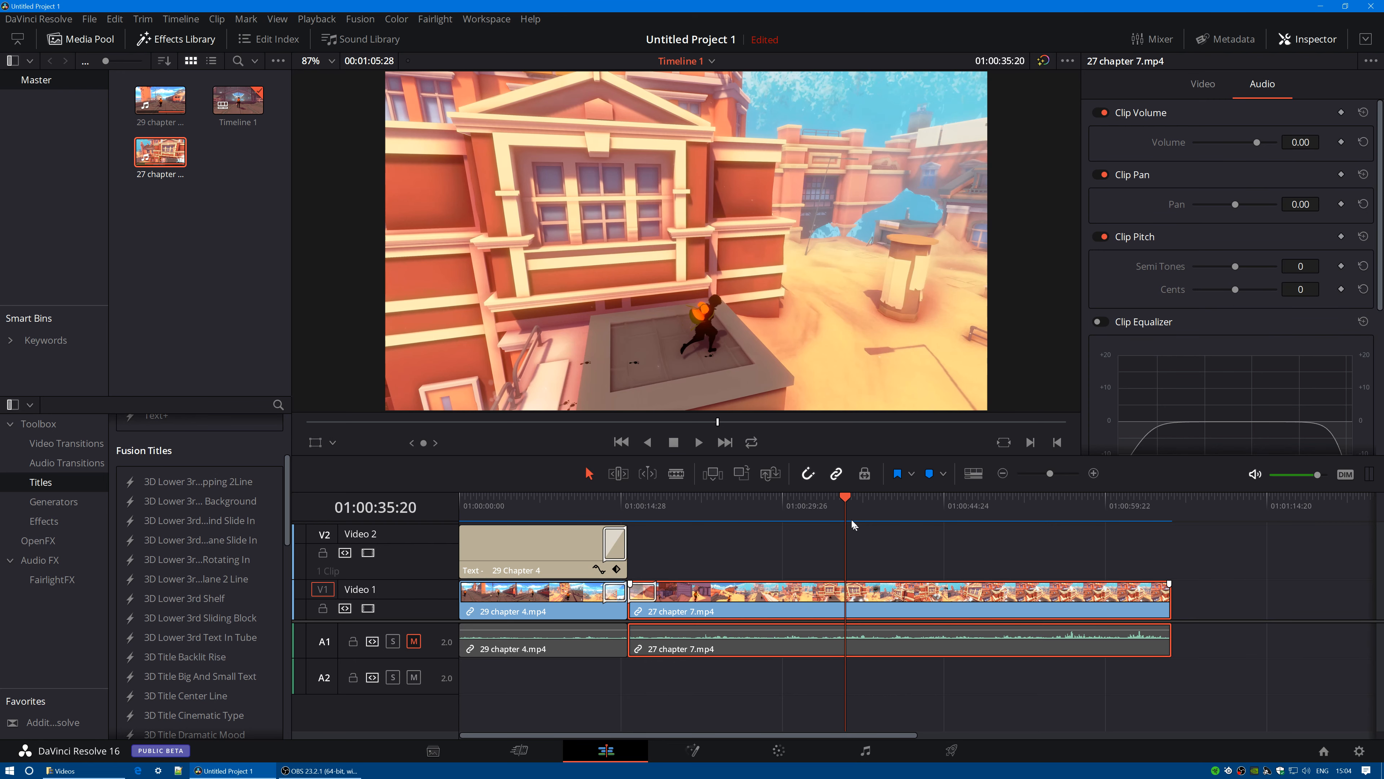
pyautogui.moveTo(842, 501); pyautogui.dragTo(709, 503)
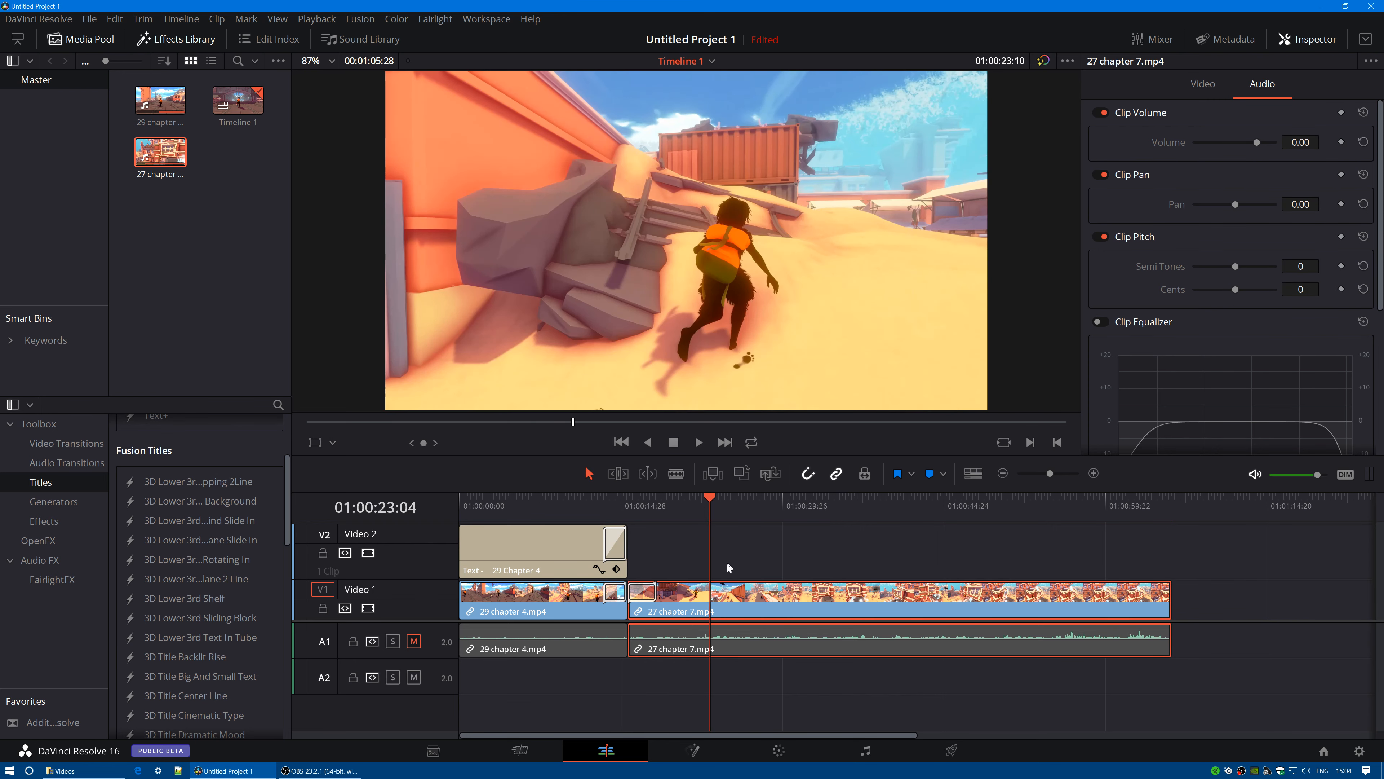
pyautogui.click(1093, 473)
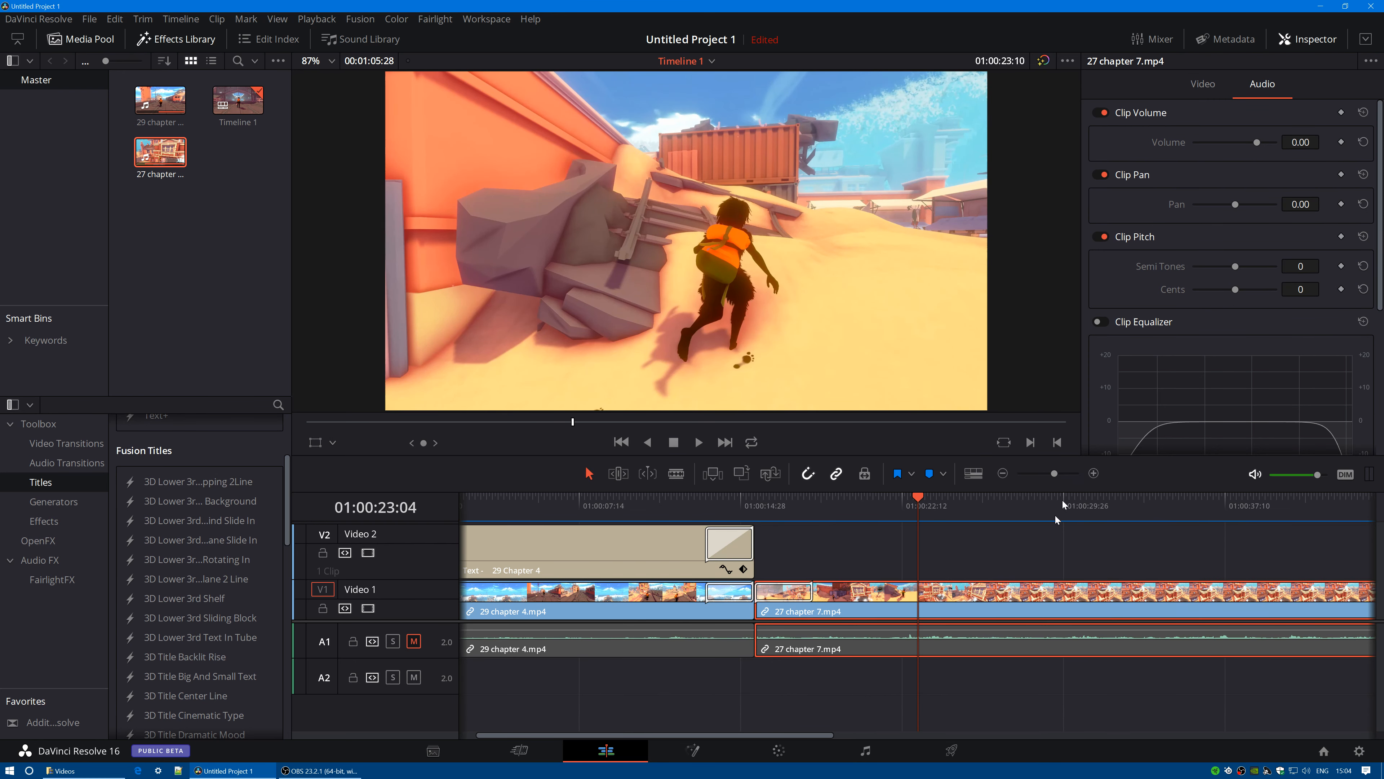
pyautogui.moveTo(918, 502); pyautogui.dragTo(887, 508)
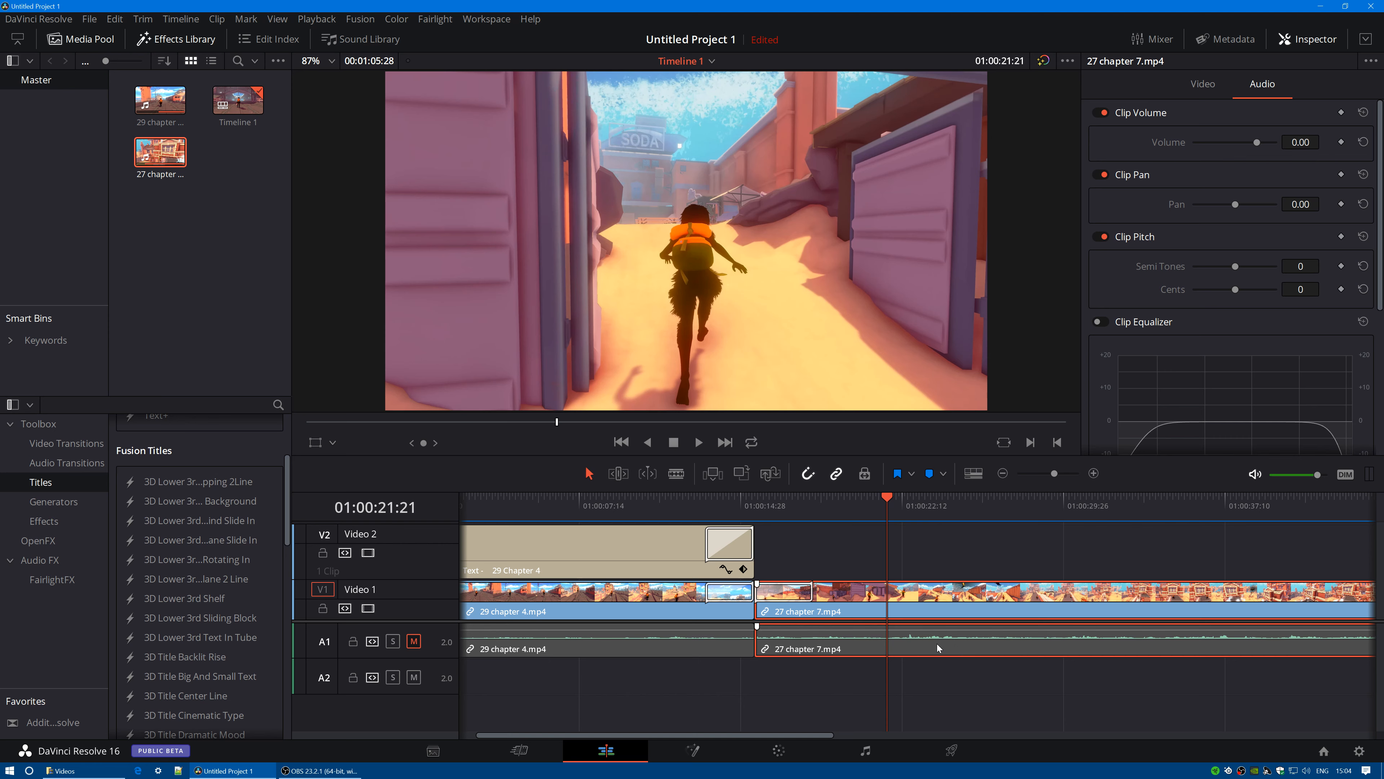
pyautogui.click(829, 553)
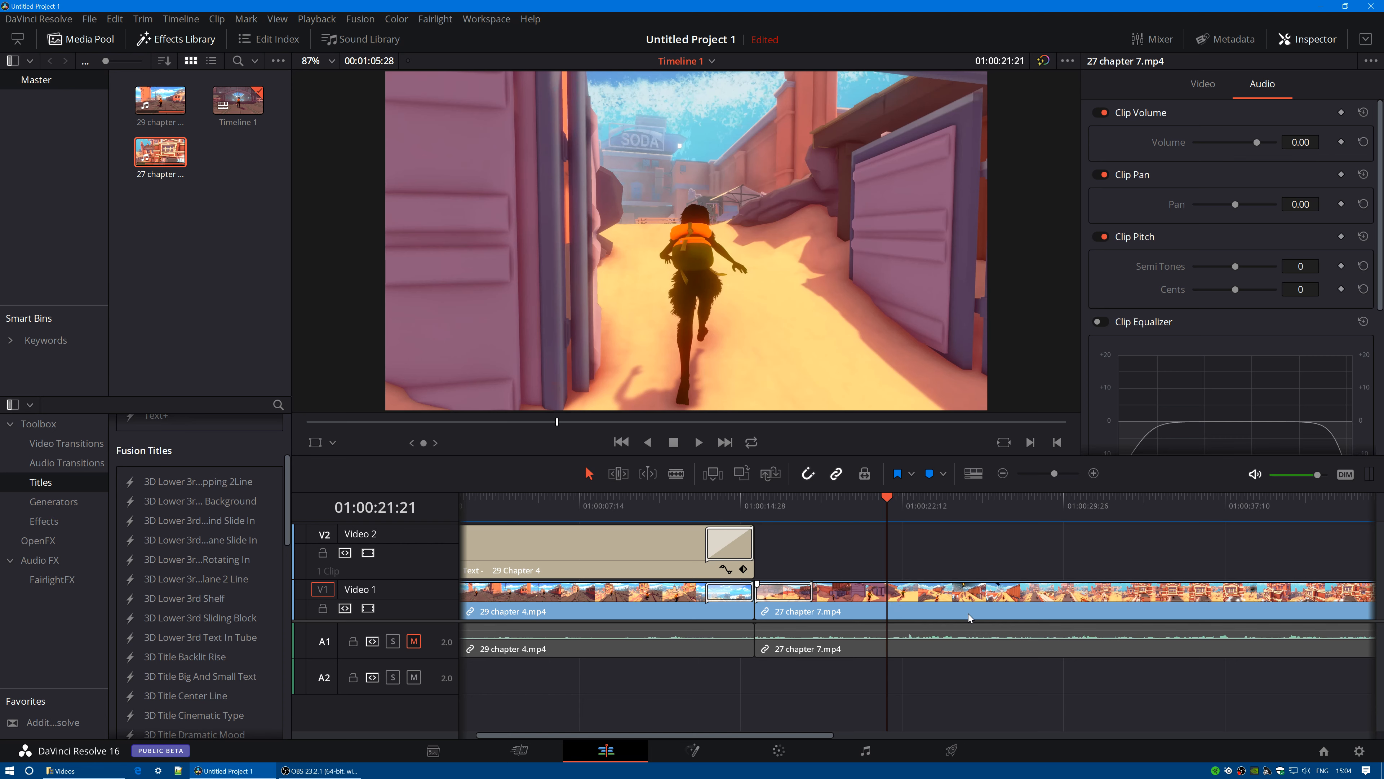
pyautogui.click(836, 473)
pyautogui.click(904, 650)
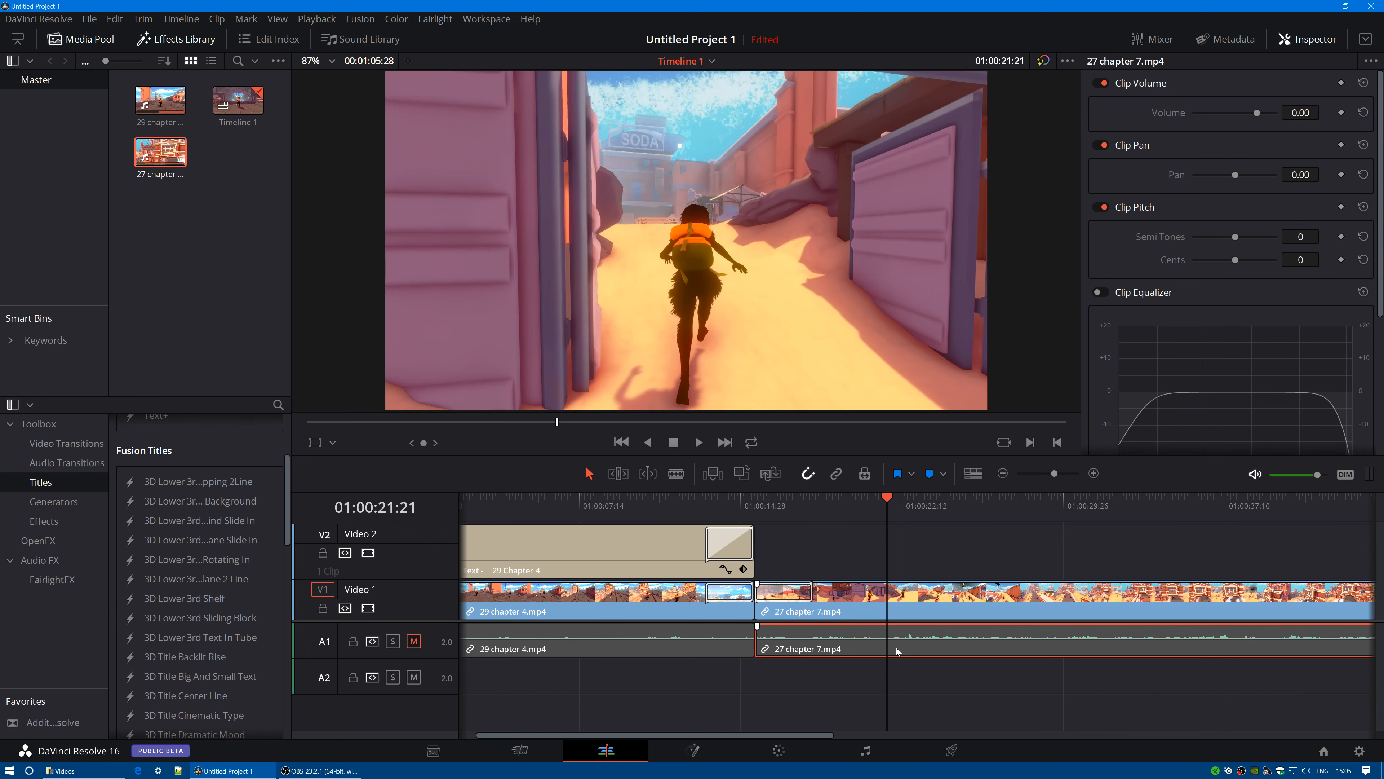
pyautogui.hotkey('ctrl', 'b')
# - Split the remaining 27 chapter 7.mp4 audio on A1 again at 01:00:24:08 to isolate a short segment
pyautogui.click(919, 505)
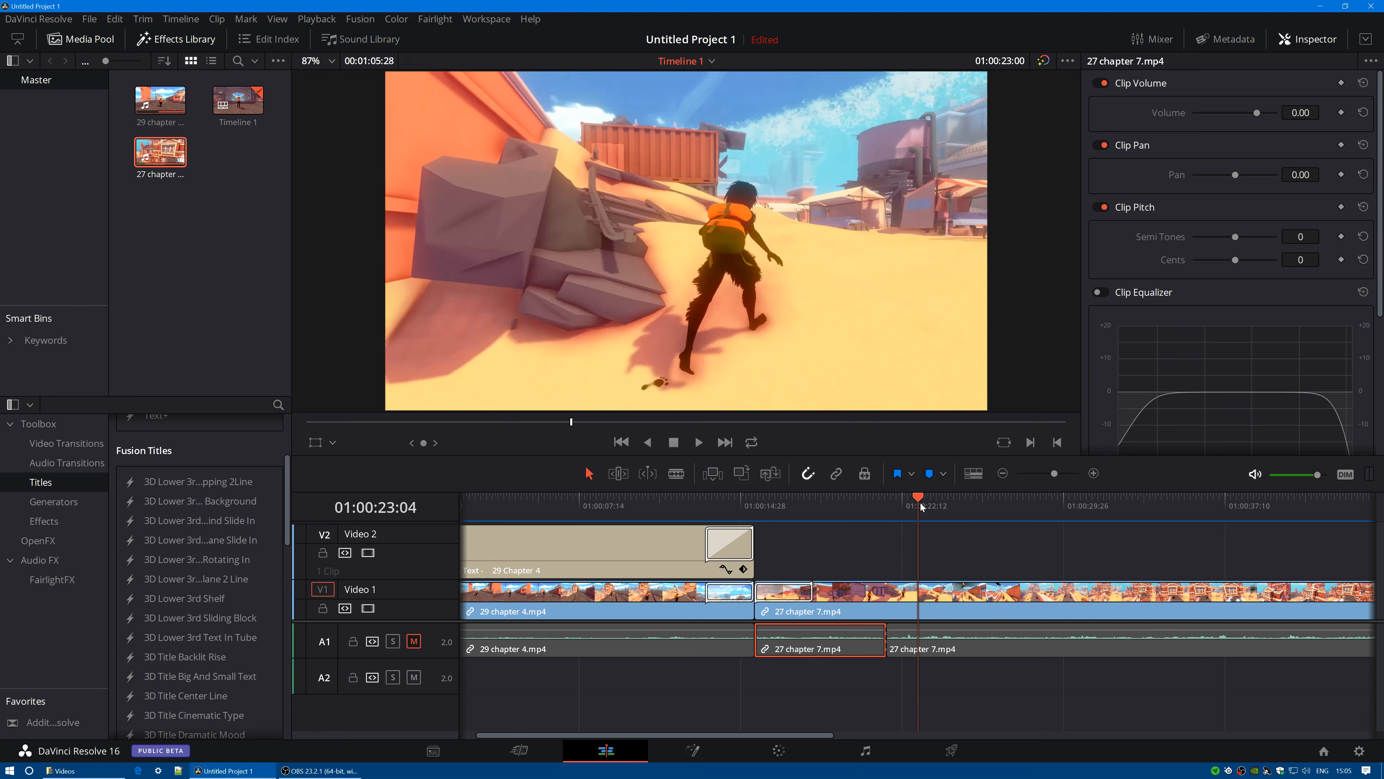
pyautogui.moveTo(921, 507); pyautogui.dragTo(944, 508)
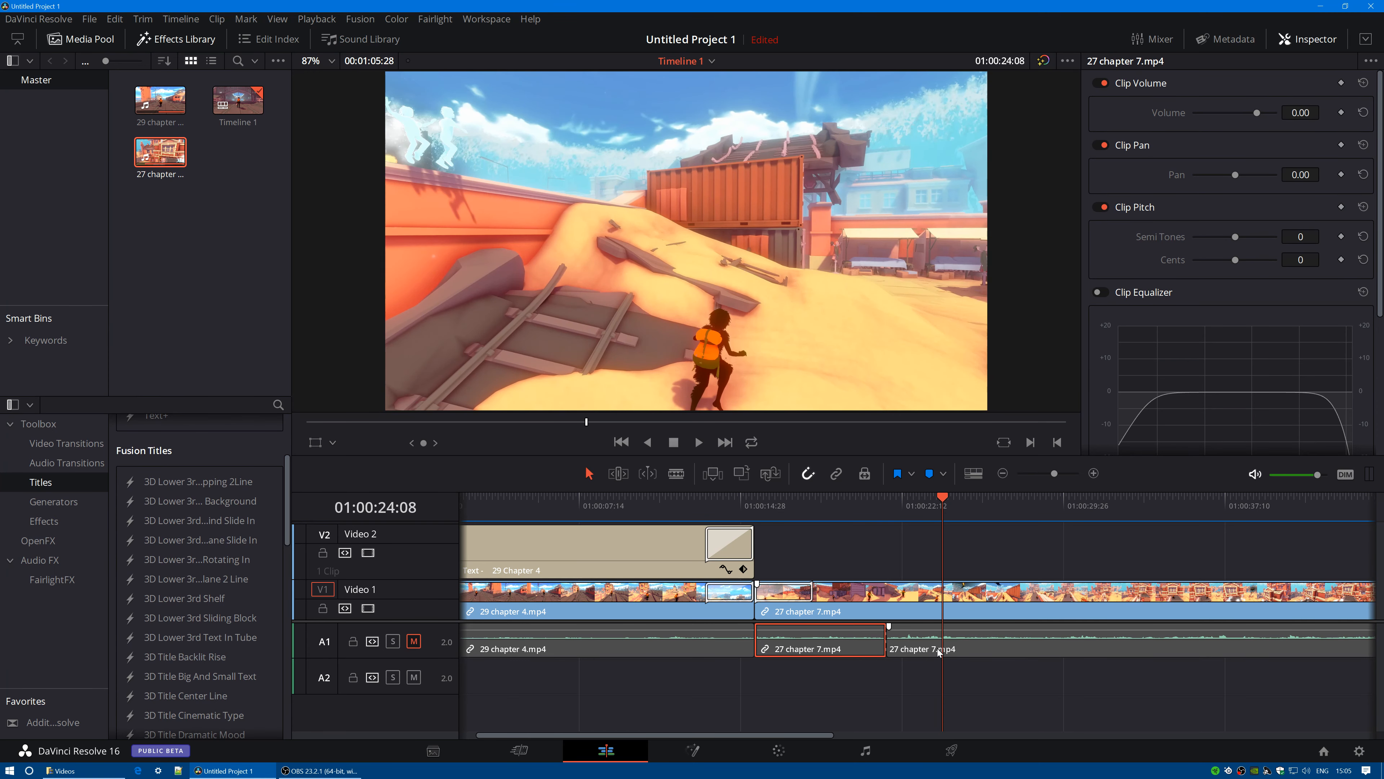
pyautogui.click(916, 649)
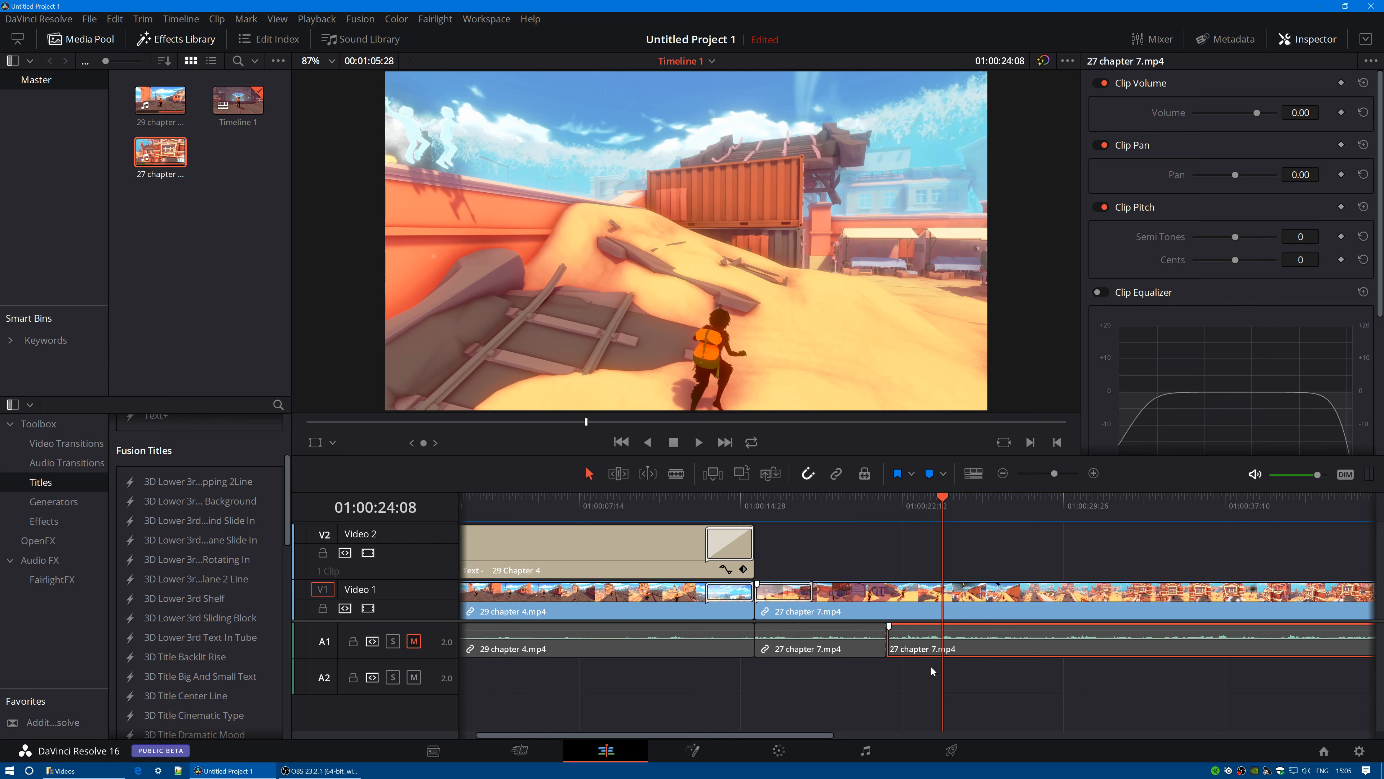
pyautogui.hotkey('ctrl', 'b')
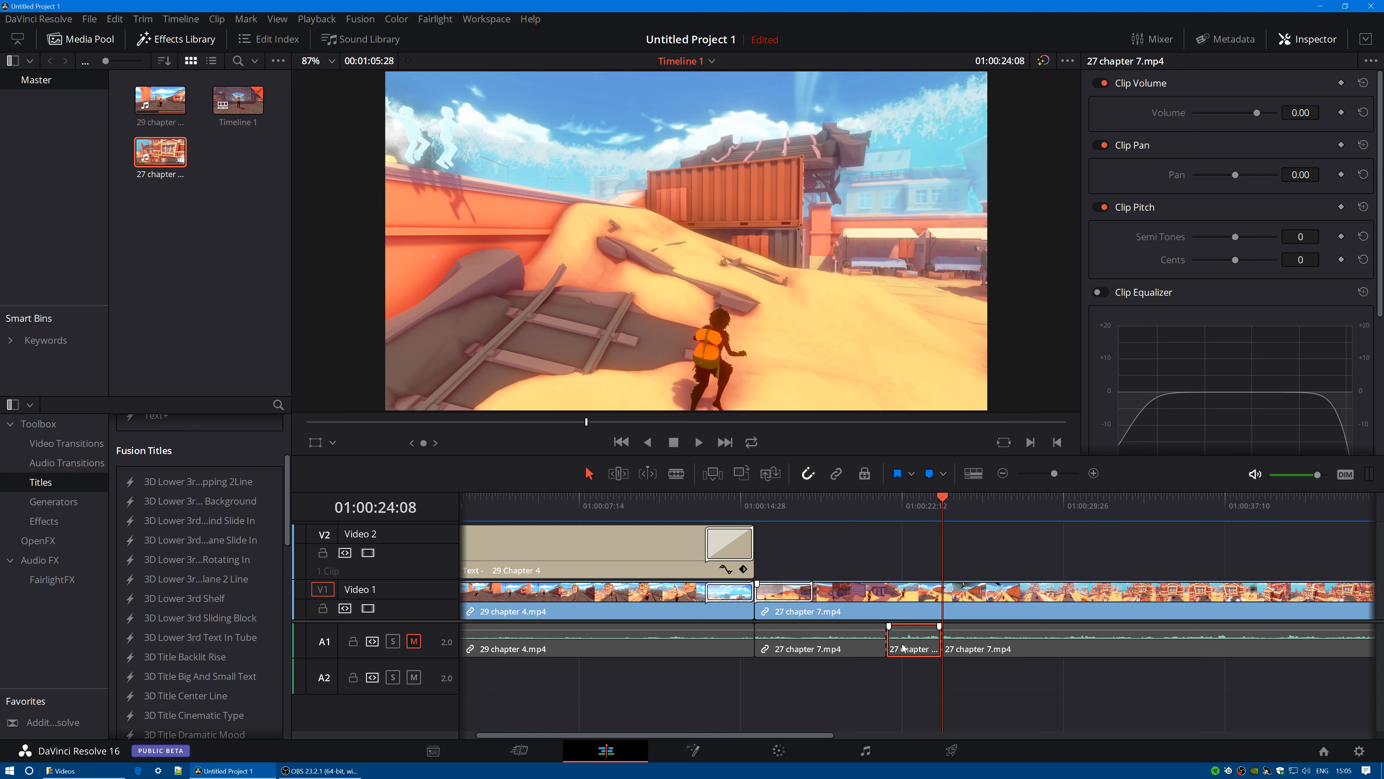
# - Move the isolated short audio segment from A1 down to A2 and mute A2
pyautogui.moveTo(914, 656); pyautogui.dragTo(916, 715)
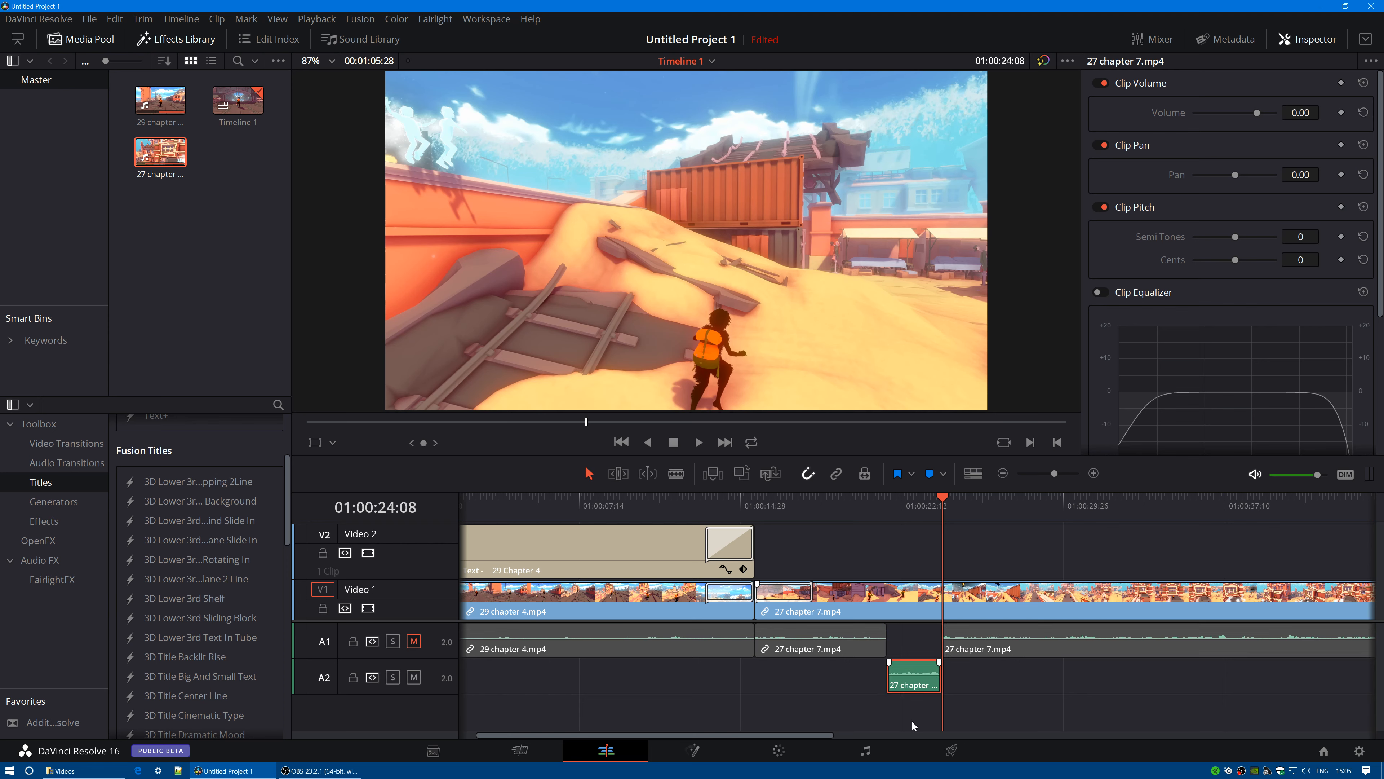
pyautogui.click(414, 678)
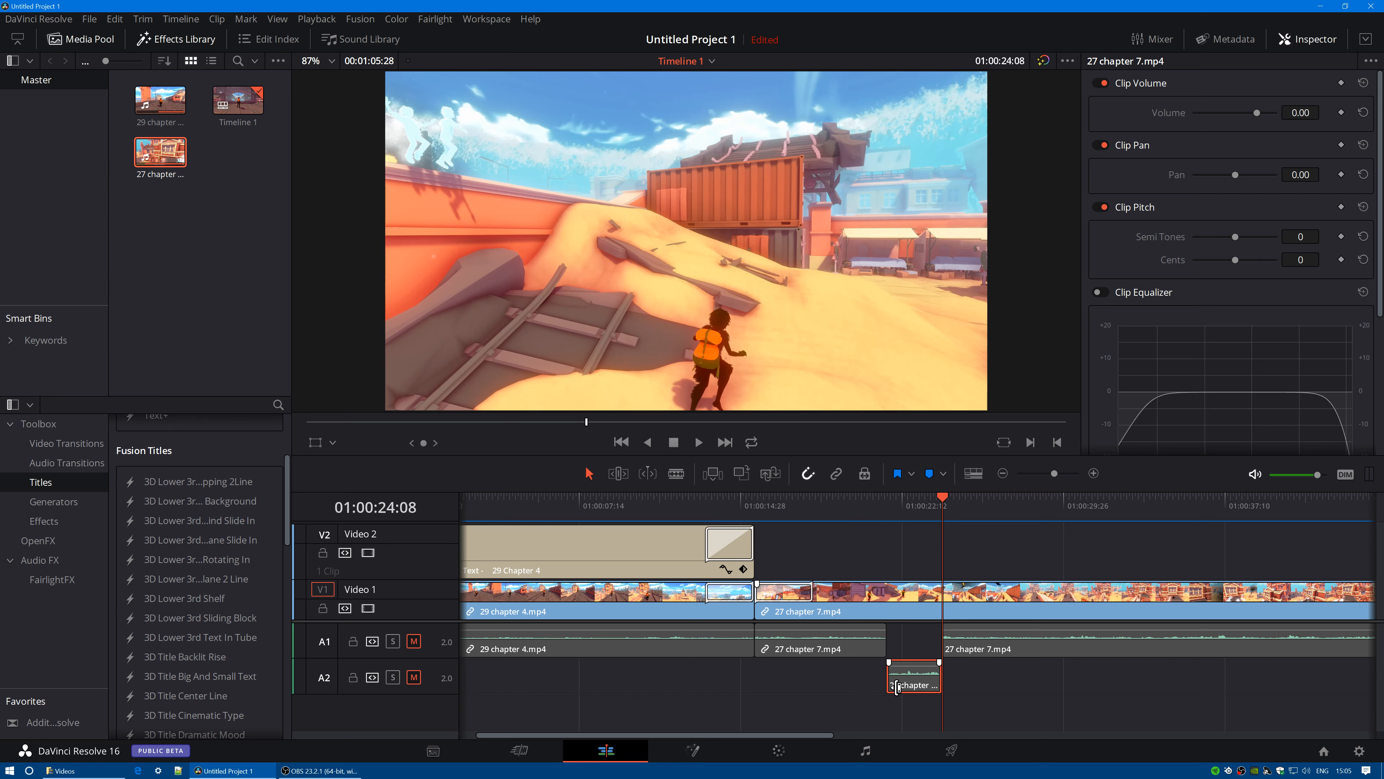
# - Cut the short 27 chapter 7.mp4 audio segment out of A2
pyautogui.moveTo(942, 502); pyautogui.dragTo(980, 532)
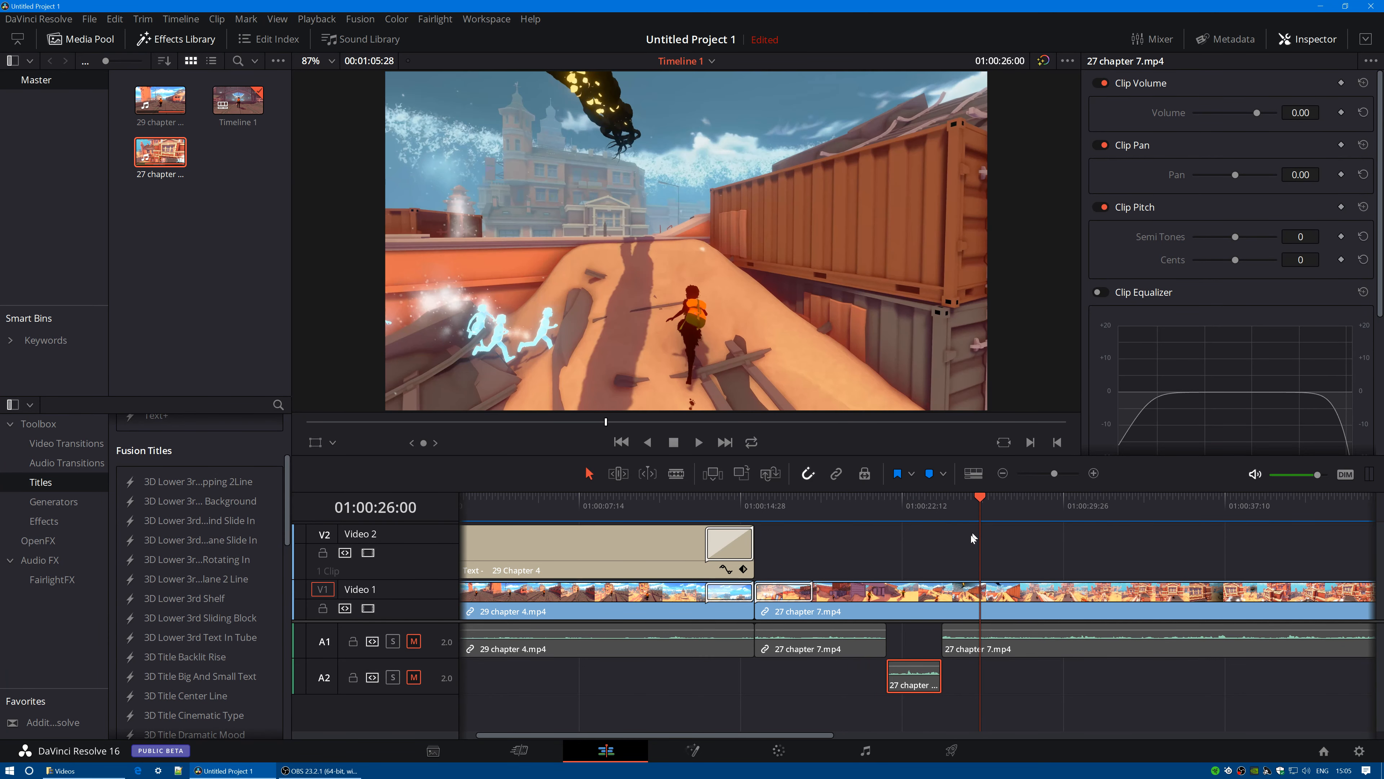
pyautogui.rightClick(918, 686)
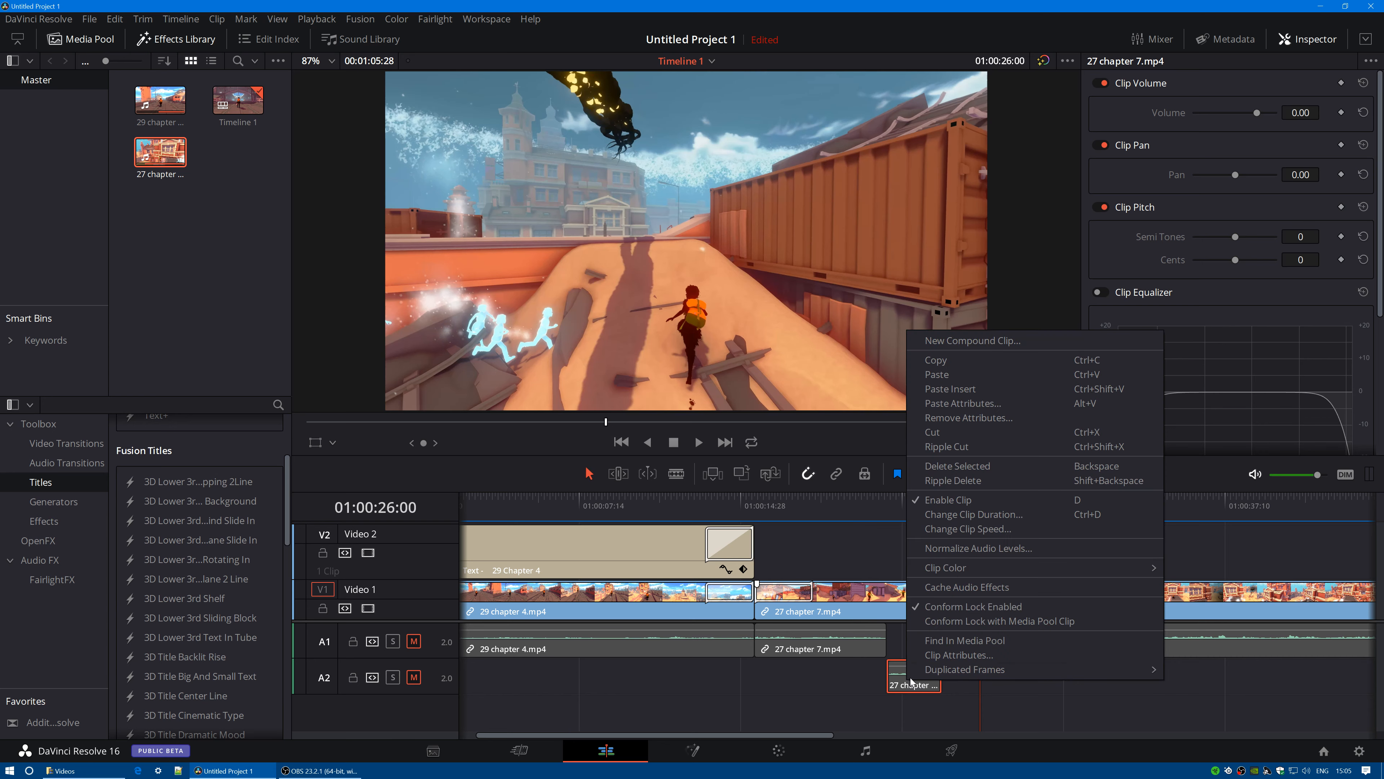
pyautogui.click(945, 443)
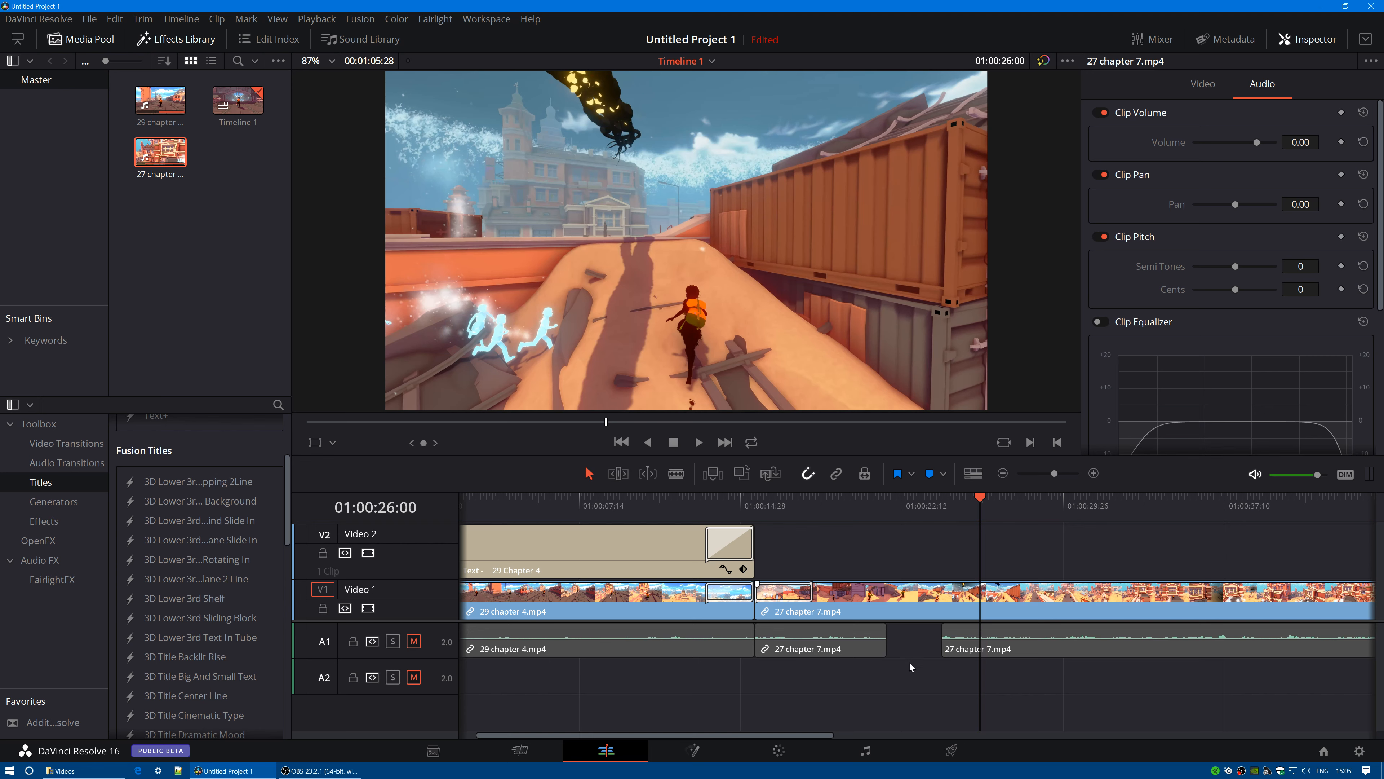
# - Turn linked selection back on and select the 27 chapter 7.mp4 video and audio pieces to check which are linked
pyautogui.click(837, 474)
pyautogui.click(864, 611)
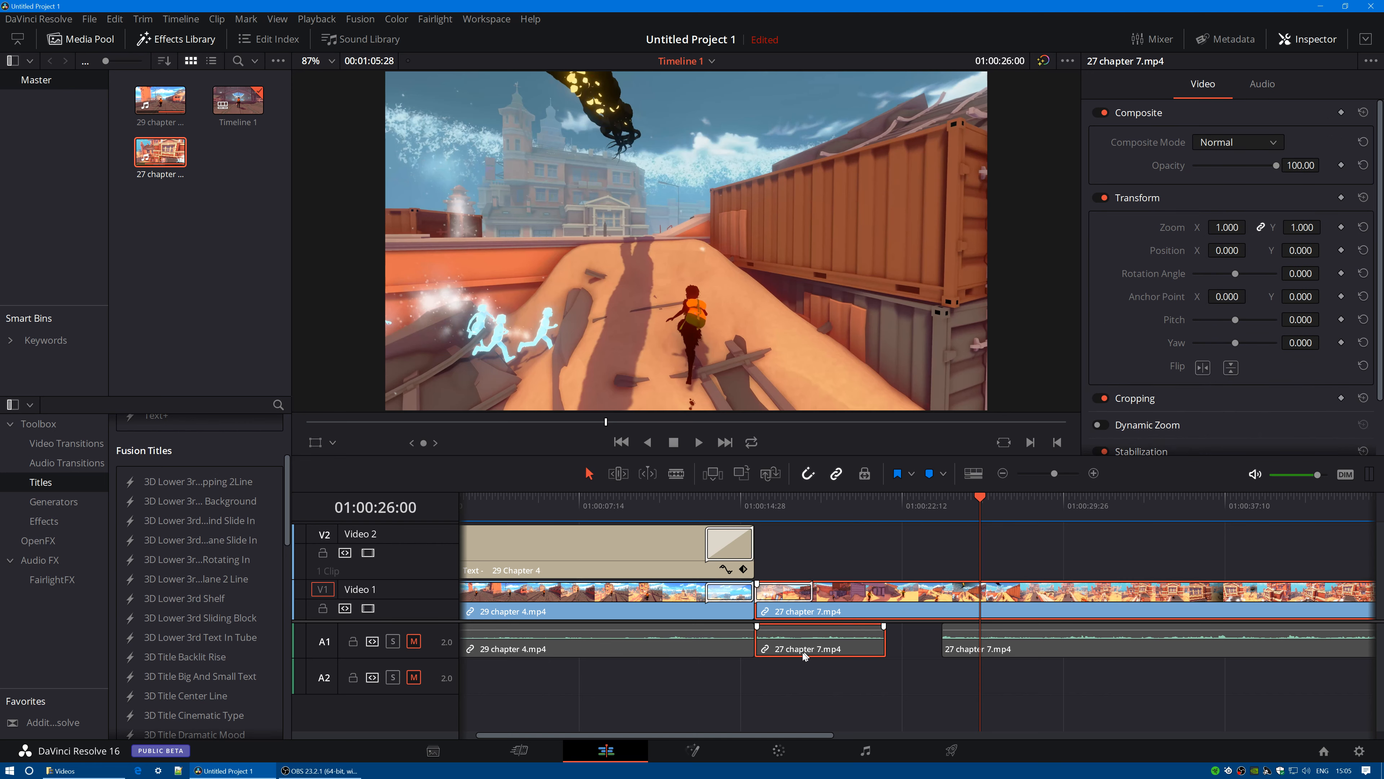
pyautogui.click(1040, 653)
pyautogui.click(1031, 611)
pyautogui.moveTo(864, 620)
pyautogui.mouseDown()
pyautogui.moveTo(970, 619)
pyautogui.moveTo(875, 621)
pyautogui.mouseUp()
pyautogui.click(1085, 655)
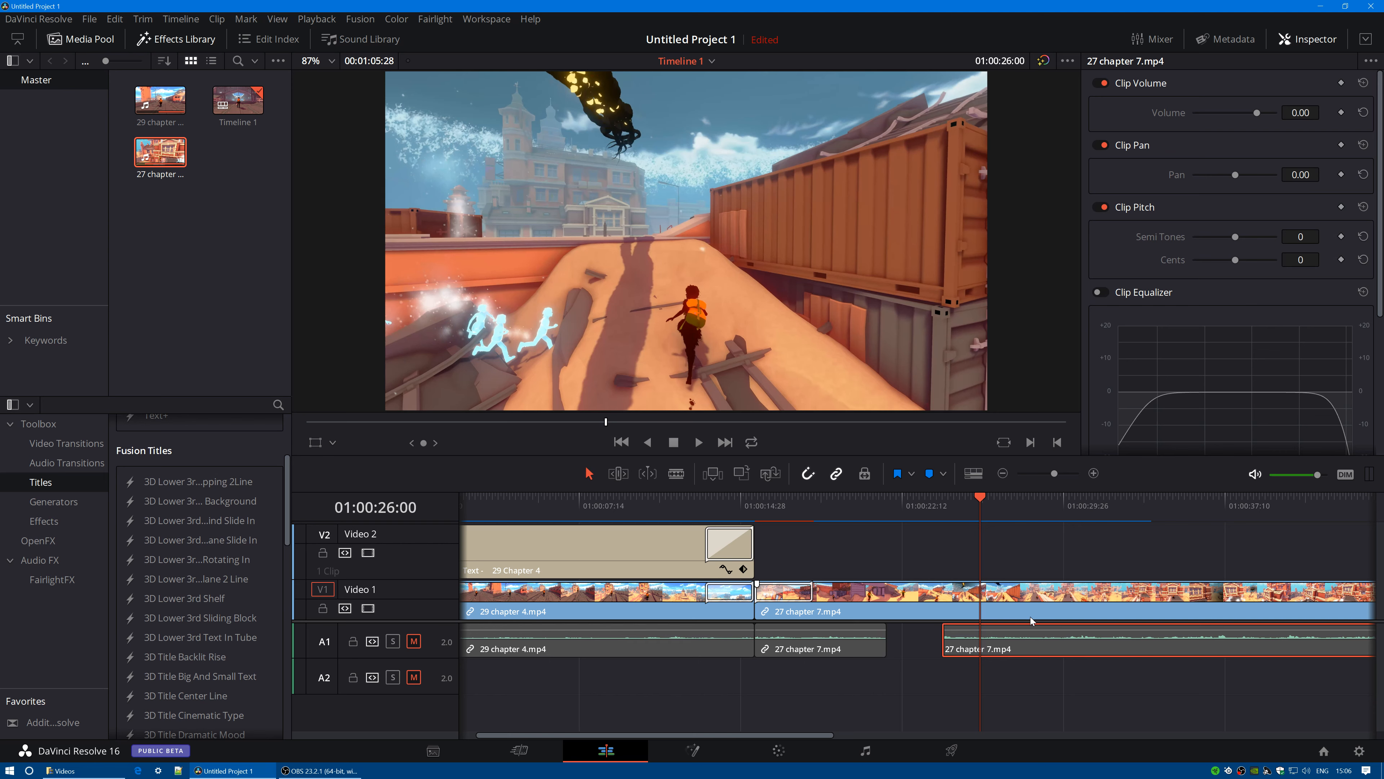
pyautogui.click(1017, 618)
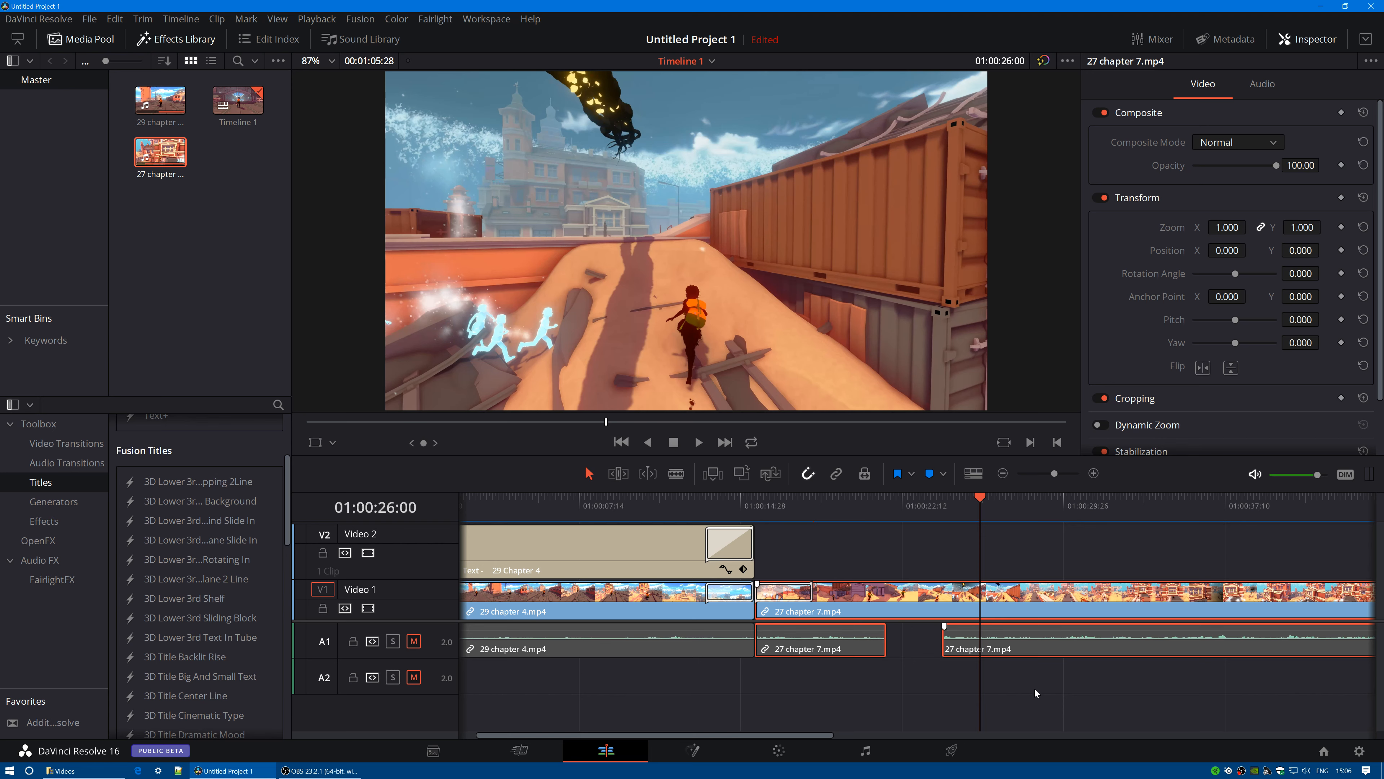
# - Try to relink the trailing 27 chapter 7.mp4 audio segment on A1 with its video clip
pyautogui.click(1009, 653)
pyautogui.moveTo(868, 602)
pyautogui.mouseDown()
pyautogui.moveTo(918, 621)
pyautogui.moveTo(873, 619)
pyautogui.mouseUp()
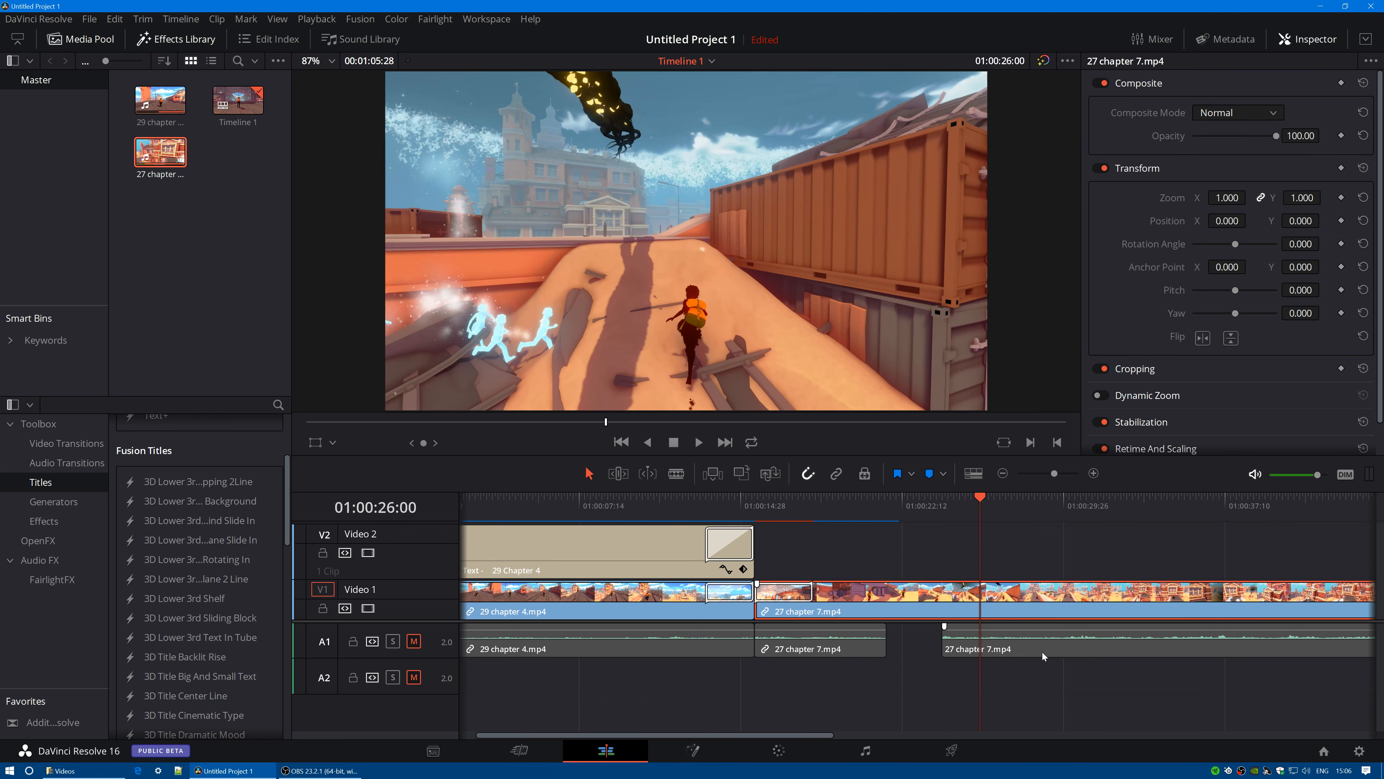
pyautogui.click(1042, 651)
pyautogui.keyDown('ctrl'); pyautogui.click(1017, 612); pyautogui.keyUp('ctrl')
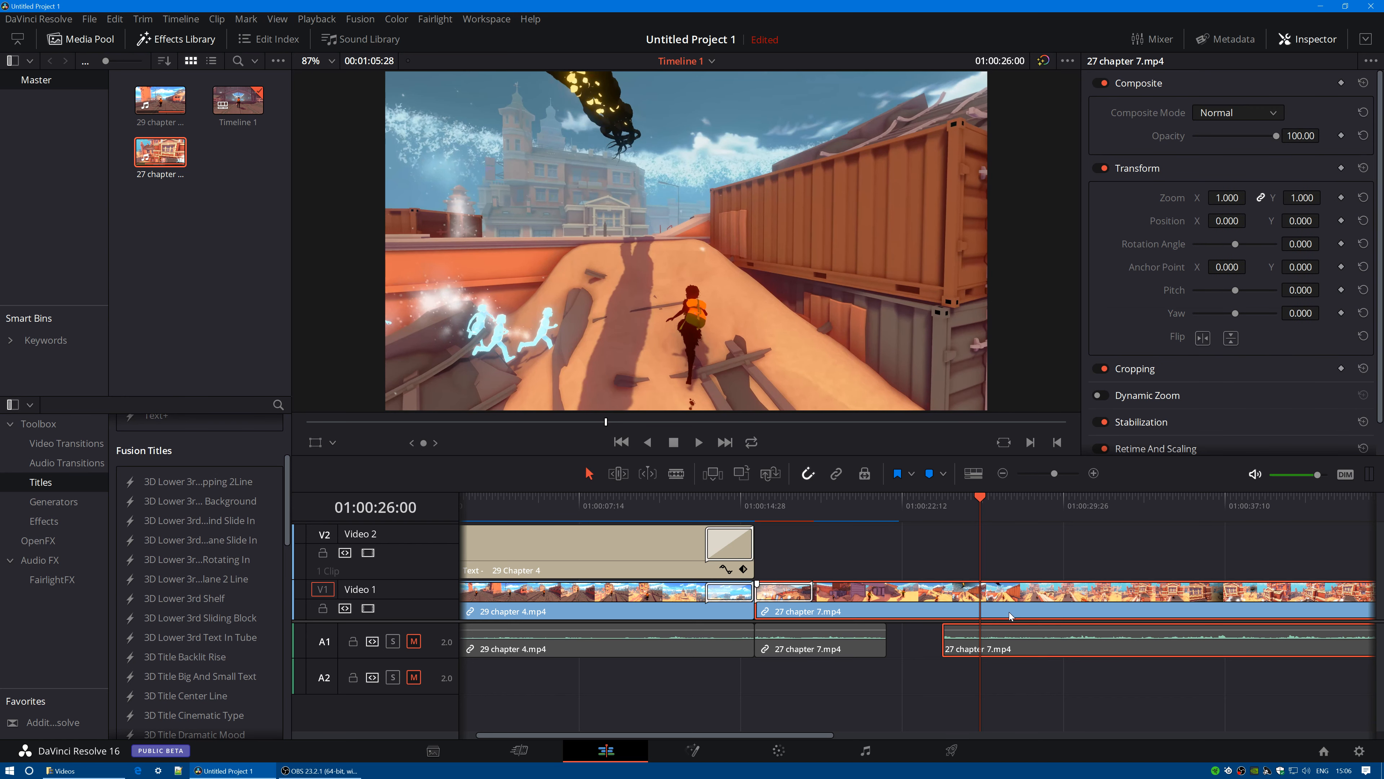
pyautogui.hotkey('ctrl', 'shift', 'l')
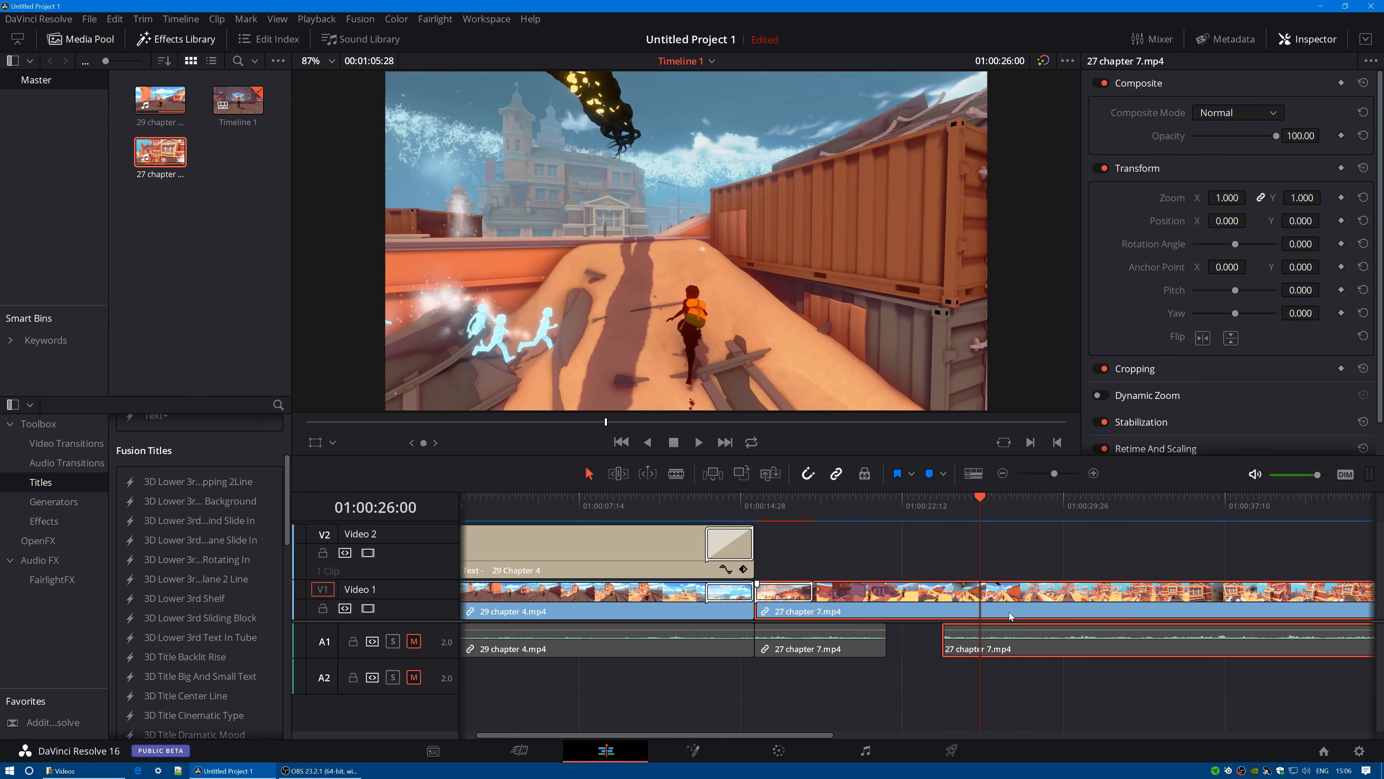
pyautogui.click(836, 473)
pyautogui.hotkey('ctrl', 'shift', 'l')
pyautogui.moveTo(1047, 656)
pyautogui.mouseDown()
pyautogui.moveTo(1022, 657)
pyautogui.moveTo(1047, 656)
pyautogui.mouseUp()
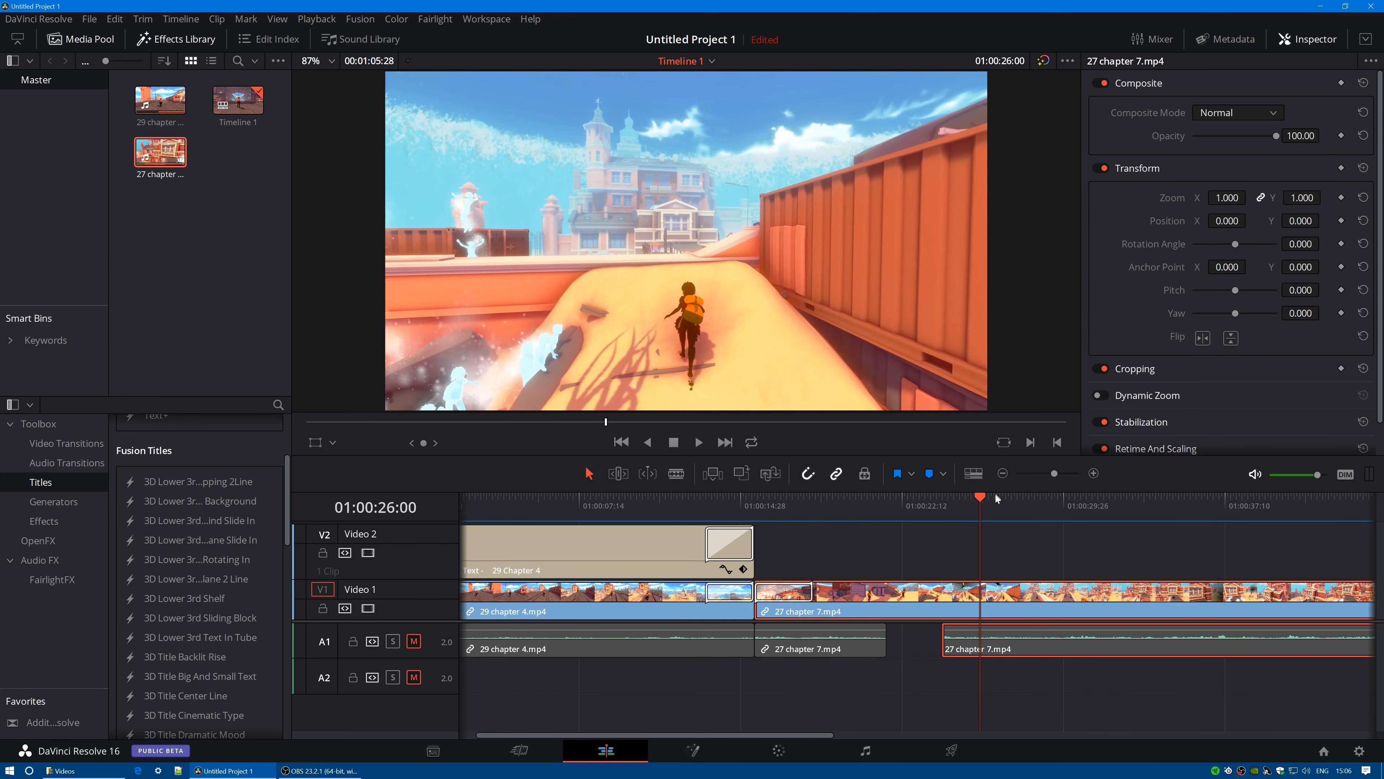
# - Move the trailing audio segment against the first one on A1 and try linking both to the 27 chapter 7.mp4 video
pyautogui.click(973, 652)
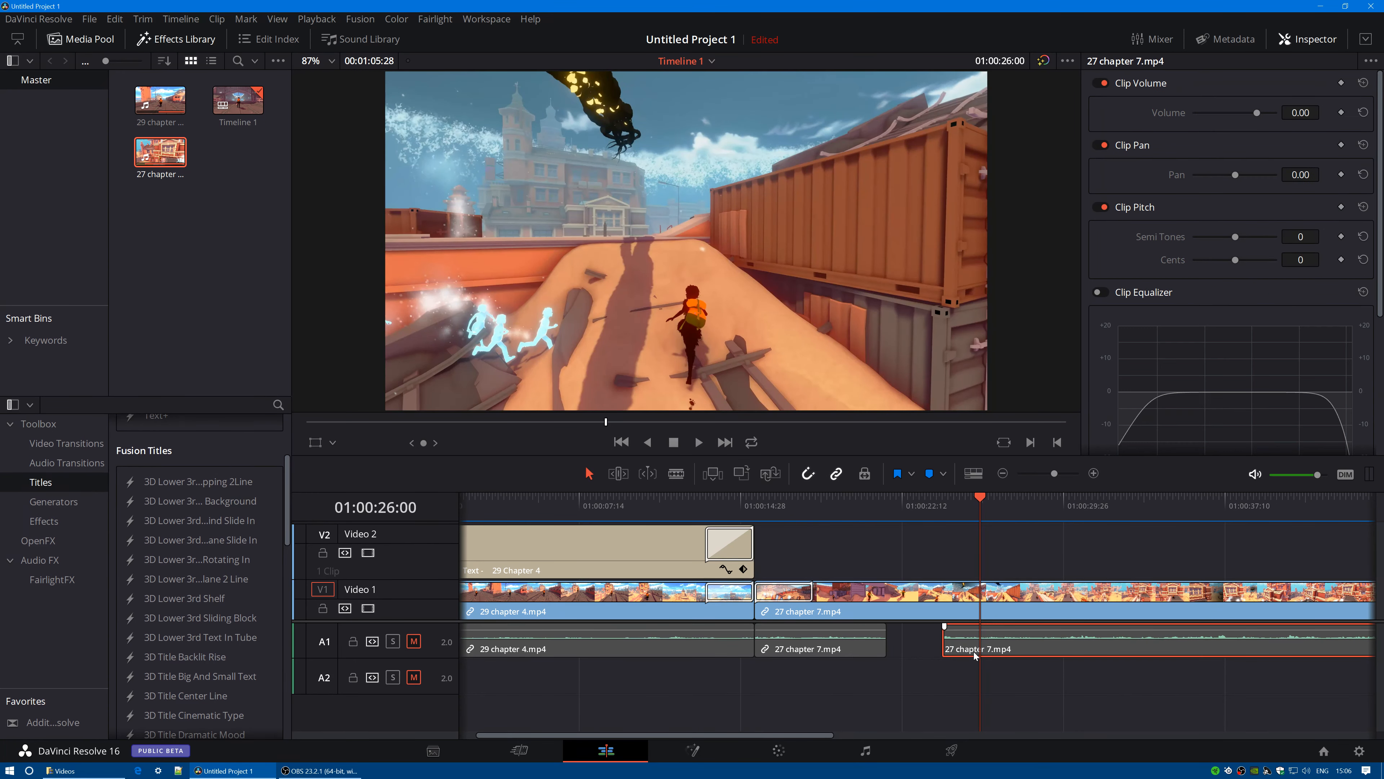
pyautogui.moveTo(1025, 655); pyautogui.dragTo(847, 574)
pyautogui.moveTo(815, 553); pyautogui.dragTo(966, 705)
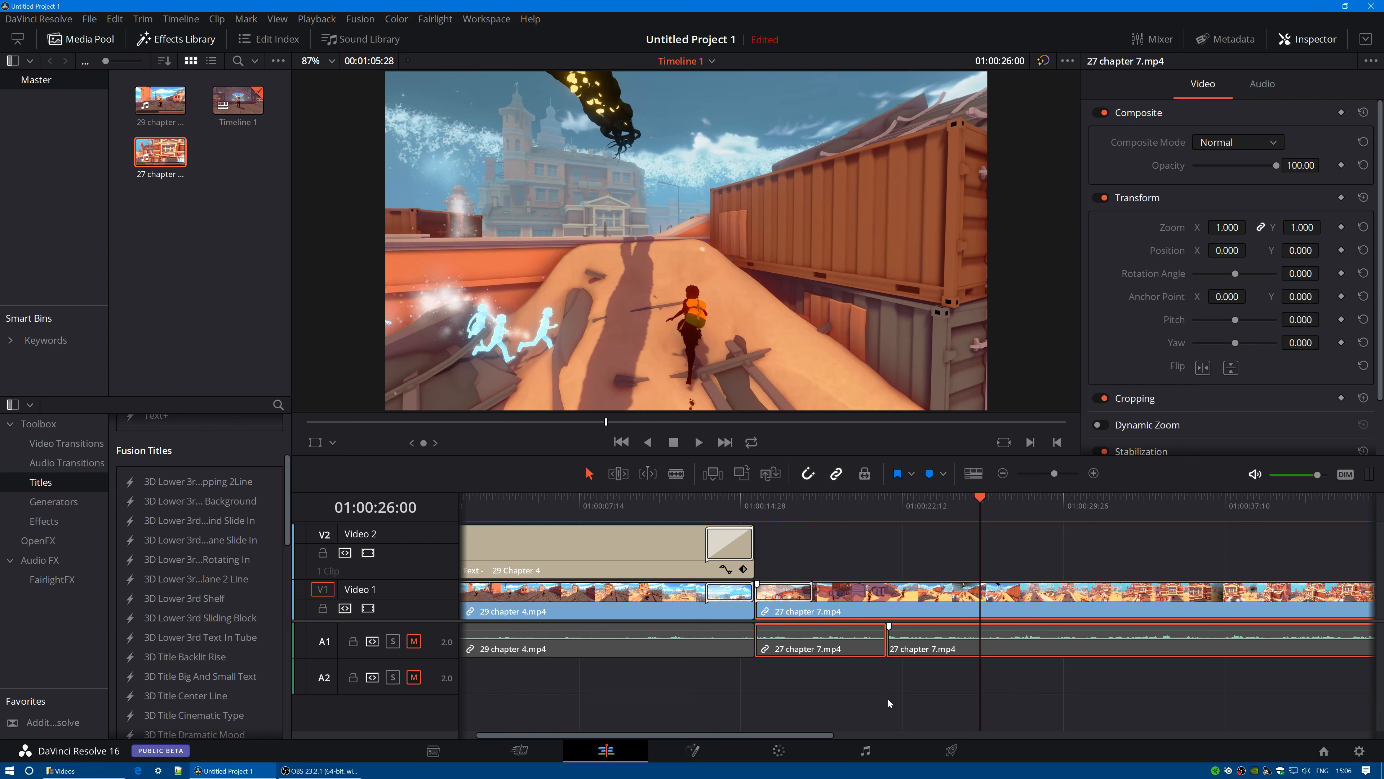
pyautogui.hotkey('ctrl', 'alt', 'l')
pyautogui.hotkey('ctrl', 'alt', 'l')
pyautogui.hotkey('ctrl', 'alt', 'l')
# - Try shifting the trailing audio segment later on A1, and undo the moves made to that segment
pyautogui.moveTo(1011, 651); pyautogui.dragTo(1063, 656)
pyautogui.click(1041, 716)
pyautogui.click(974, 691)
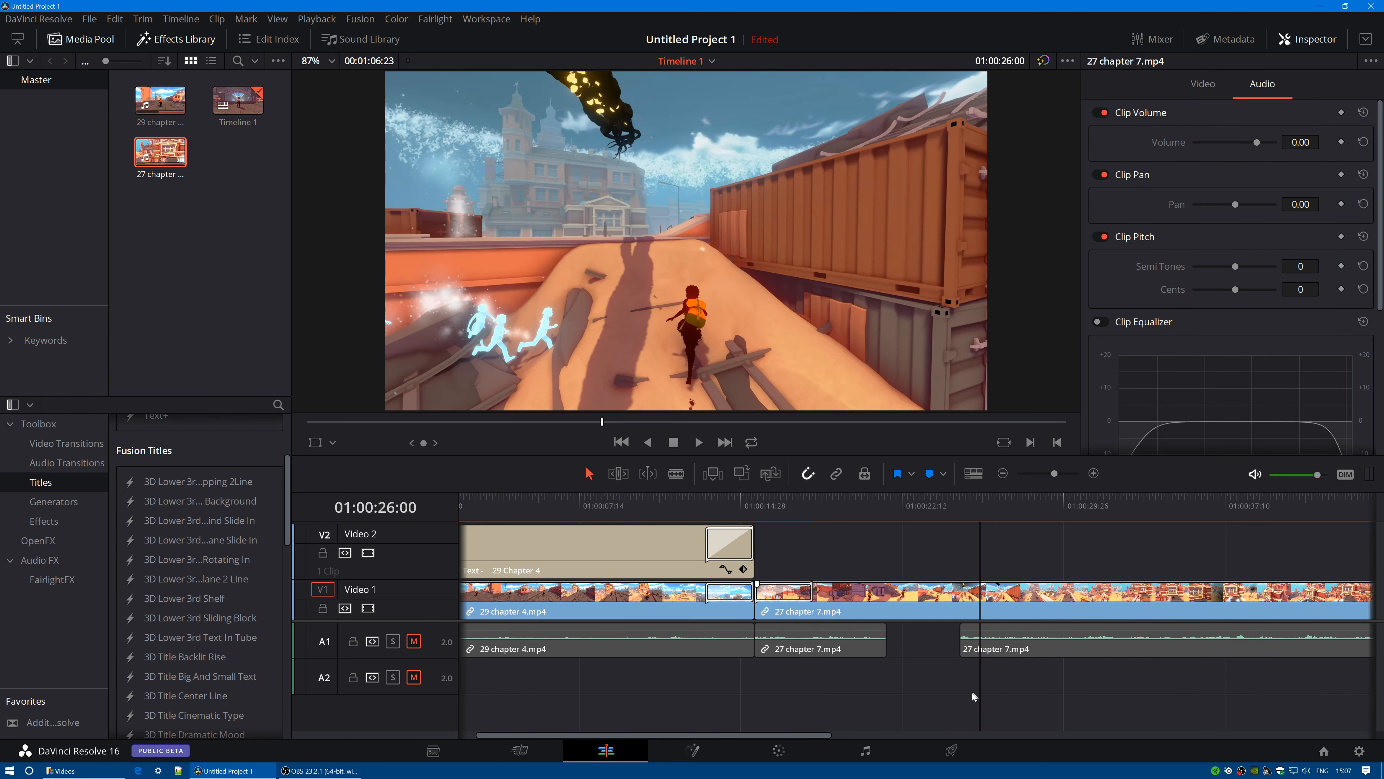
pyautogui.hotkey('ctrl', 'z')
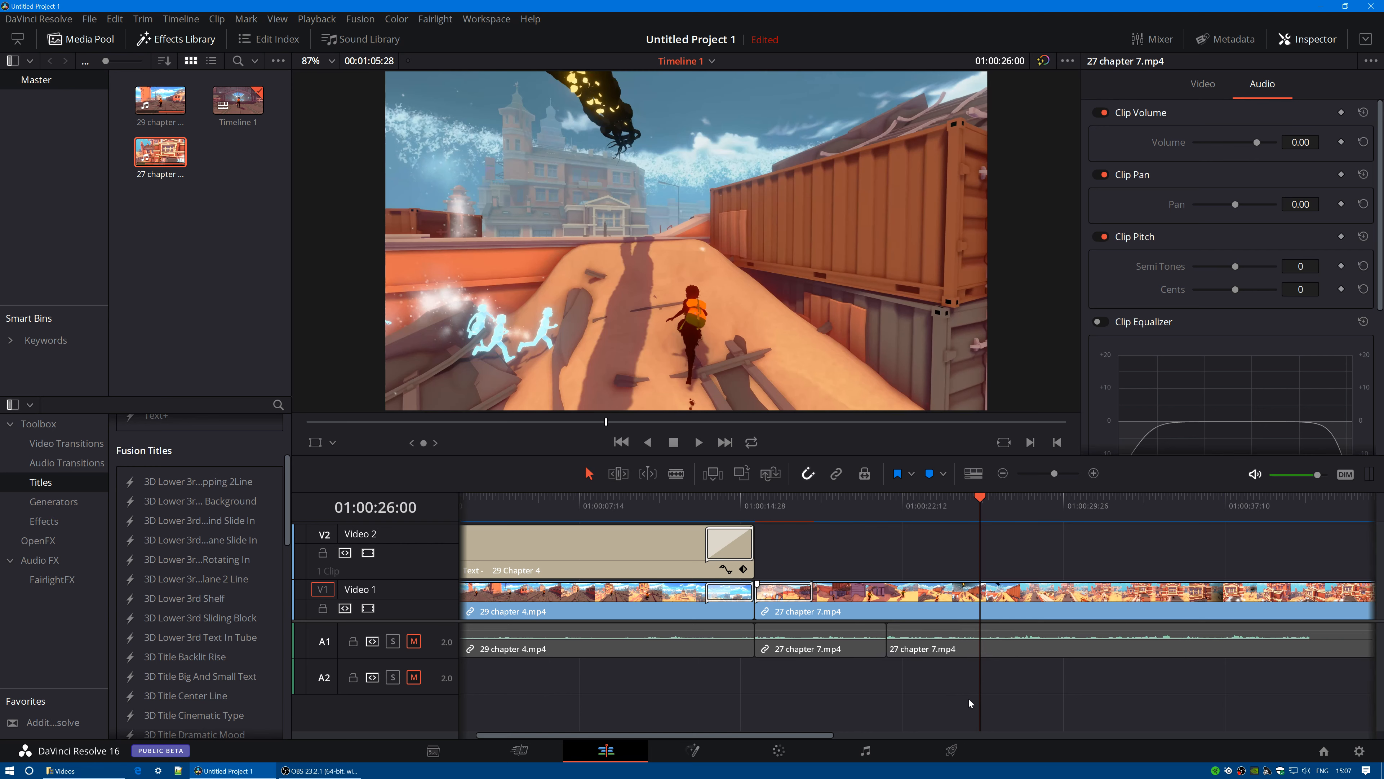
pyautogui.hotkey('ctrl', 'shift', 'z')
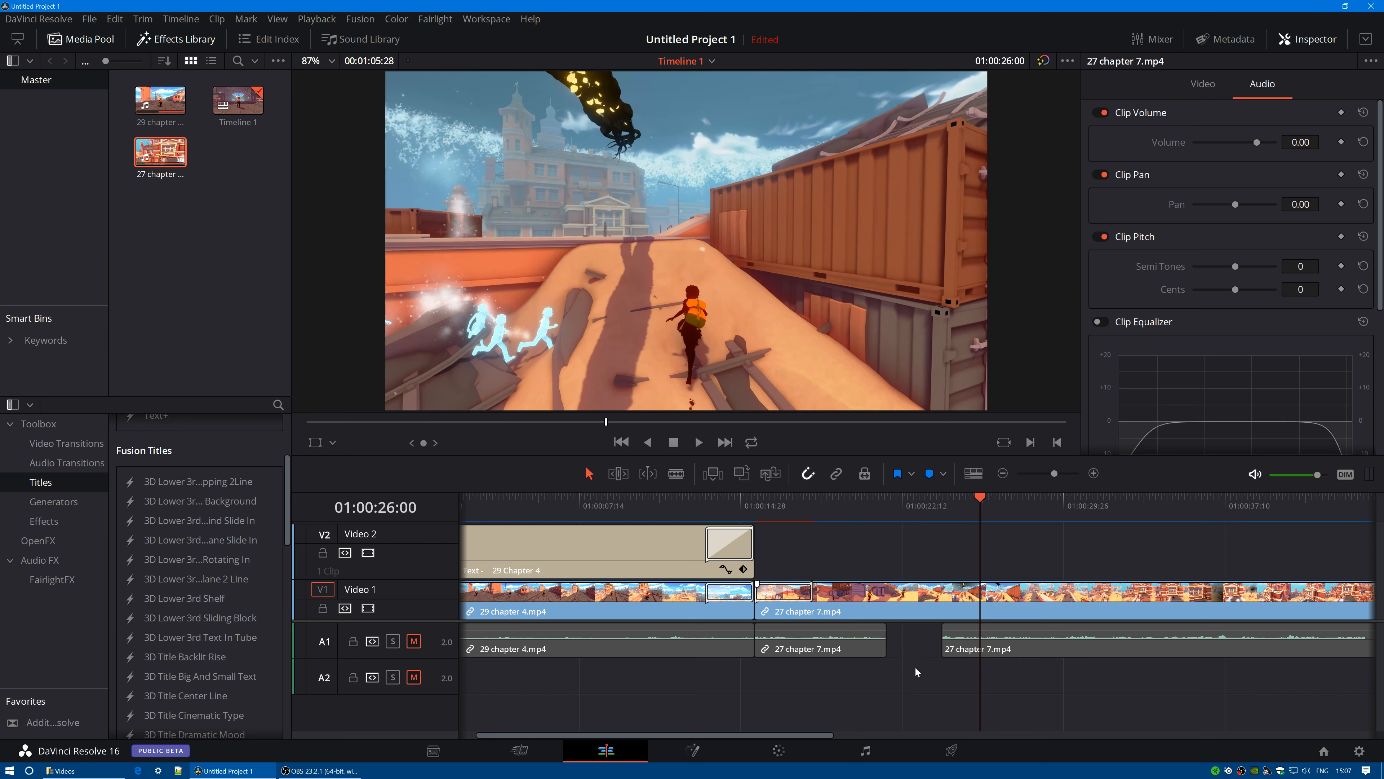
# - Split the trailing 27 chapter 7.mp4 audio segment on A1 at 01:00:29:20
pyautogui.click(1080, 645)
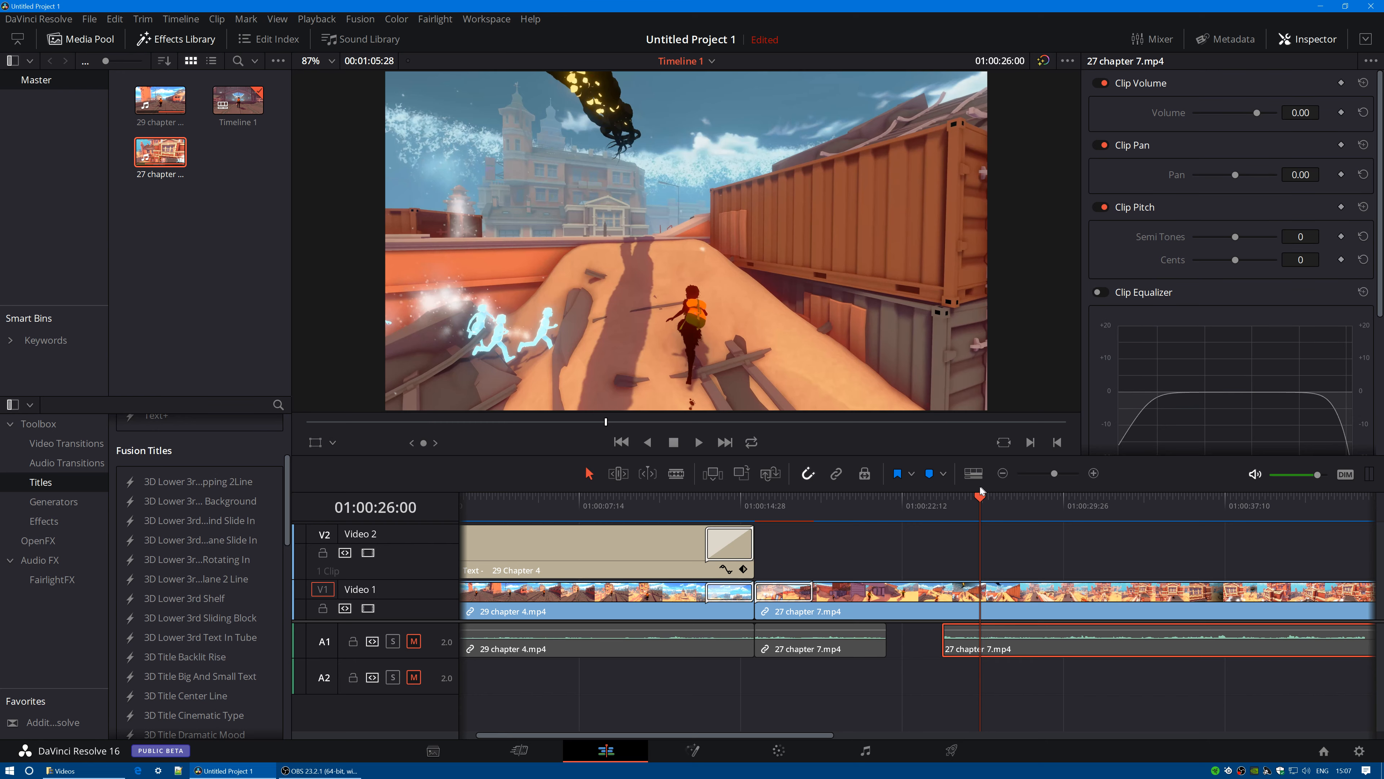
pyautogui.moveTo(981, 497); pyautogui.dragTo(1056, 510)
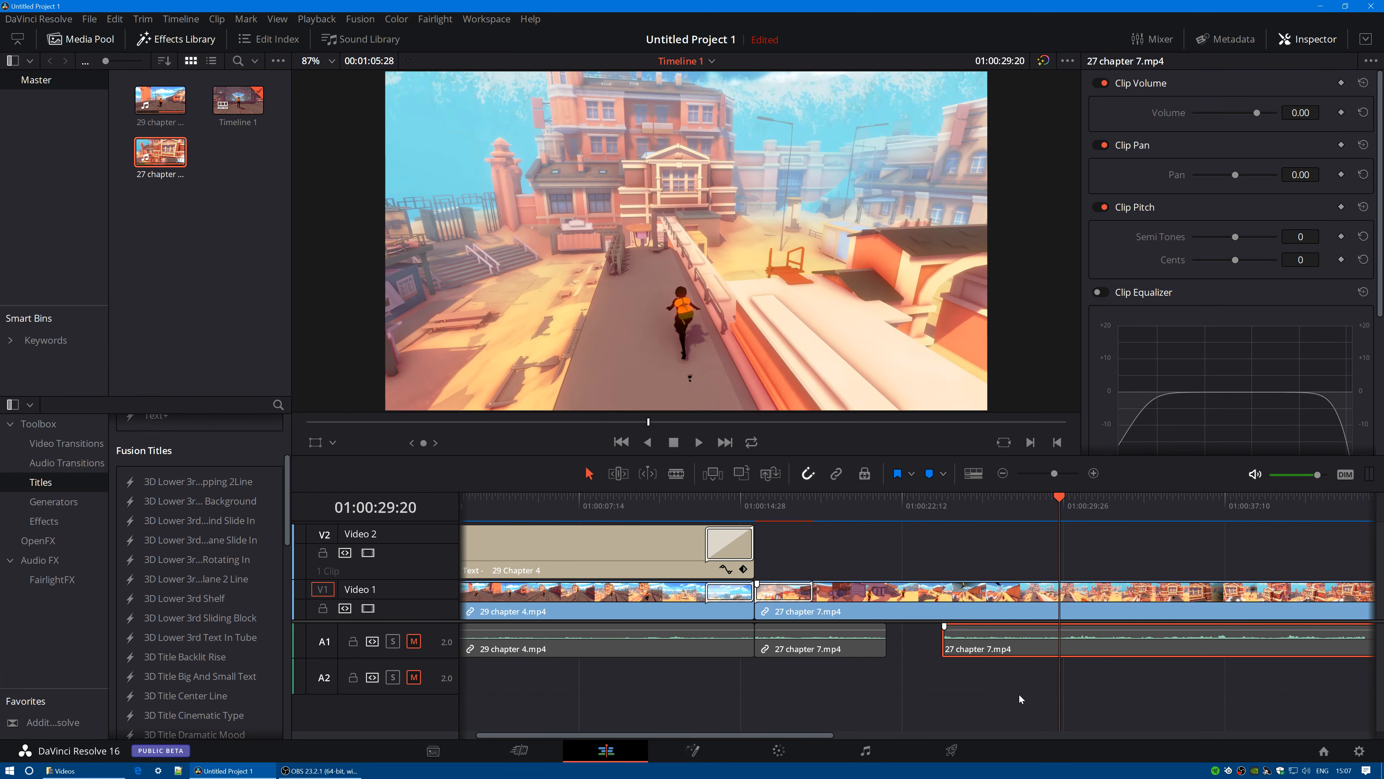
pyautogui.hotkey('ctrl', 'b')
# - Split the trailing 27 chapter 7.mp4 audio segment on A1 again at 01:00:32:22
pyautogui.click(1092, 497)
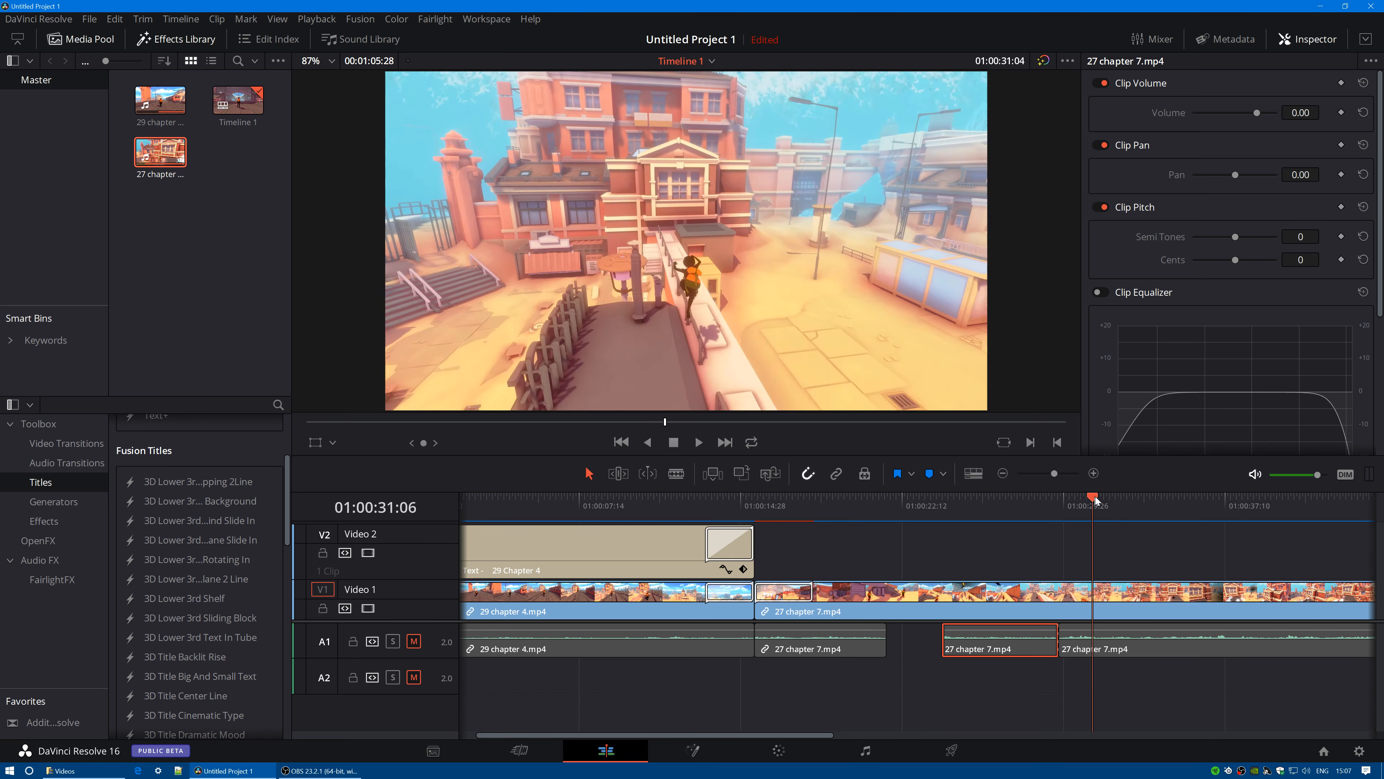
pyautogui.moveTo(1091, 497); pyautogui.dragTo(1125, 499)
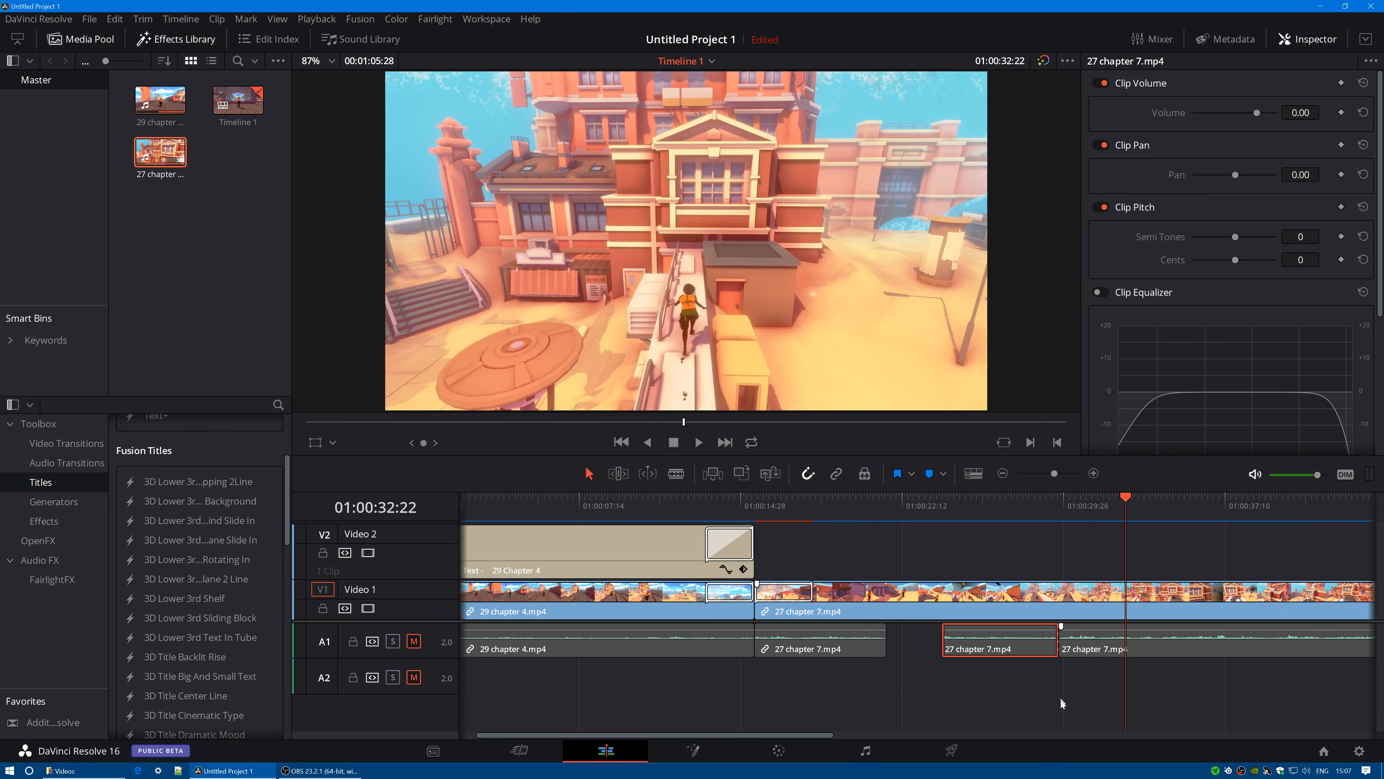
pyautogui.click(1178, 652)
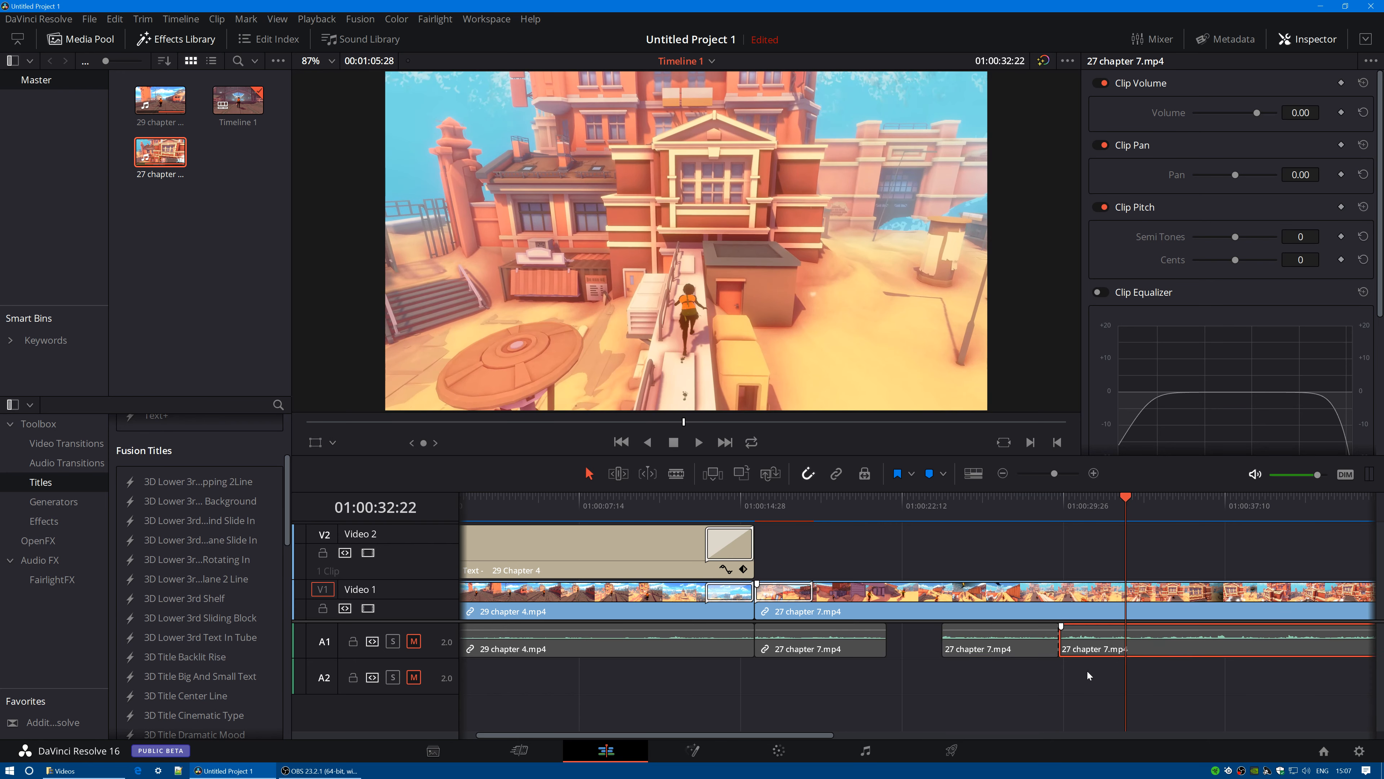
pyautogui.hotkey('ctrl', 'b')
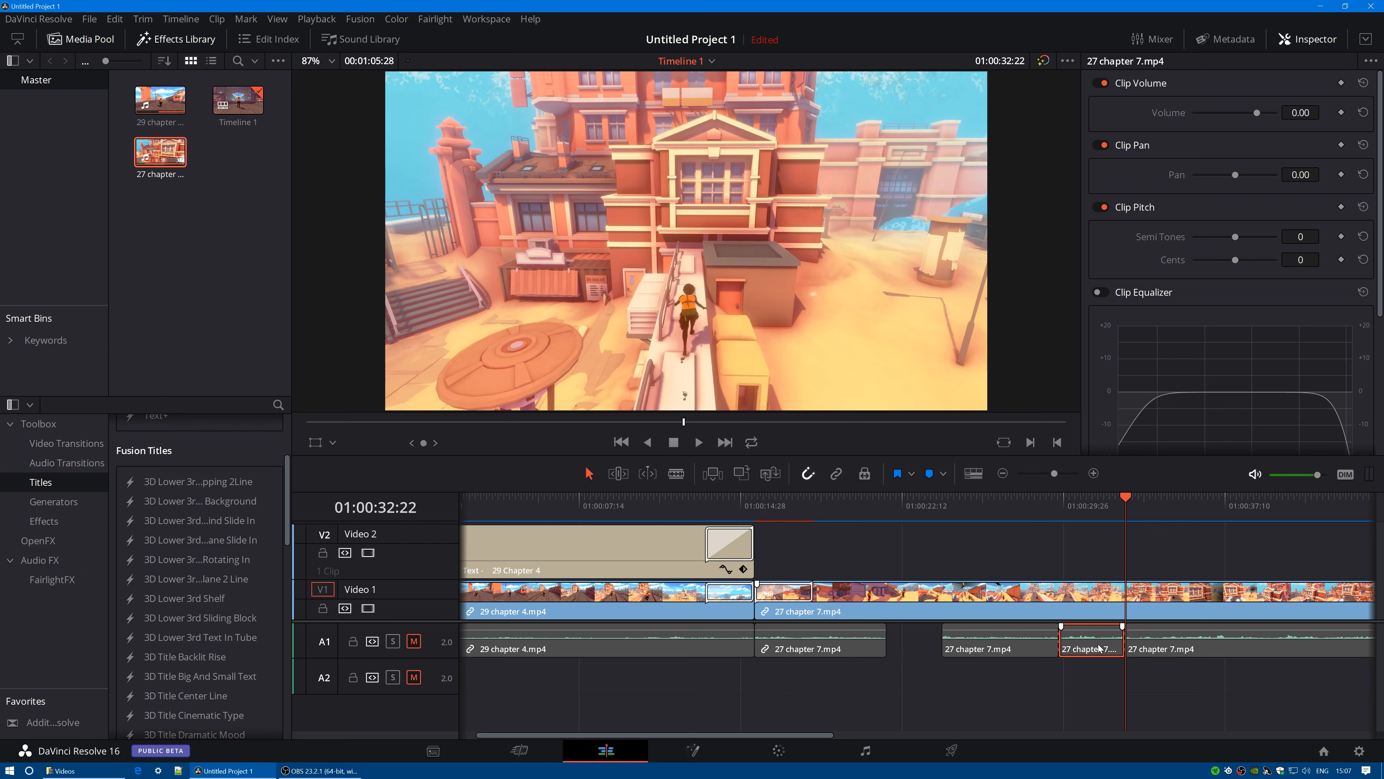
# - Copy the short A1 audio segment ending at 01:00:32:22, paste it after the timeline's end, and move the copy into the gap on A1
pyautogui.rightClick(1099, 648)
pyautogui.click(1143, 331)
pyautogui.click(1022, 707)
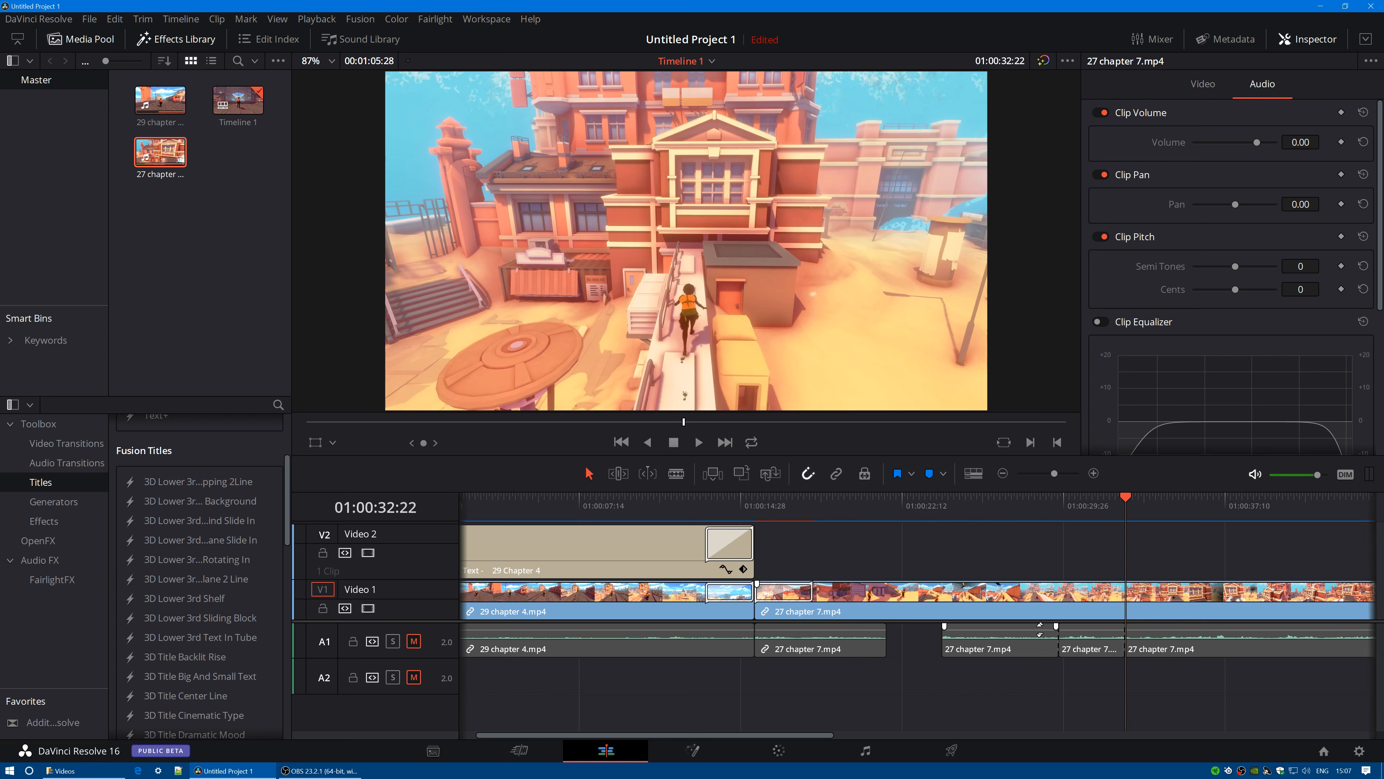
pyautogui.click(1003, 473)
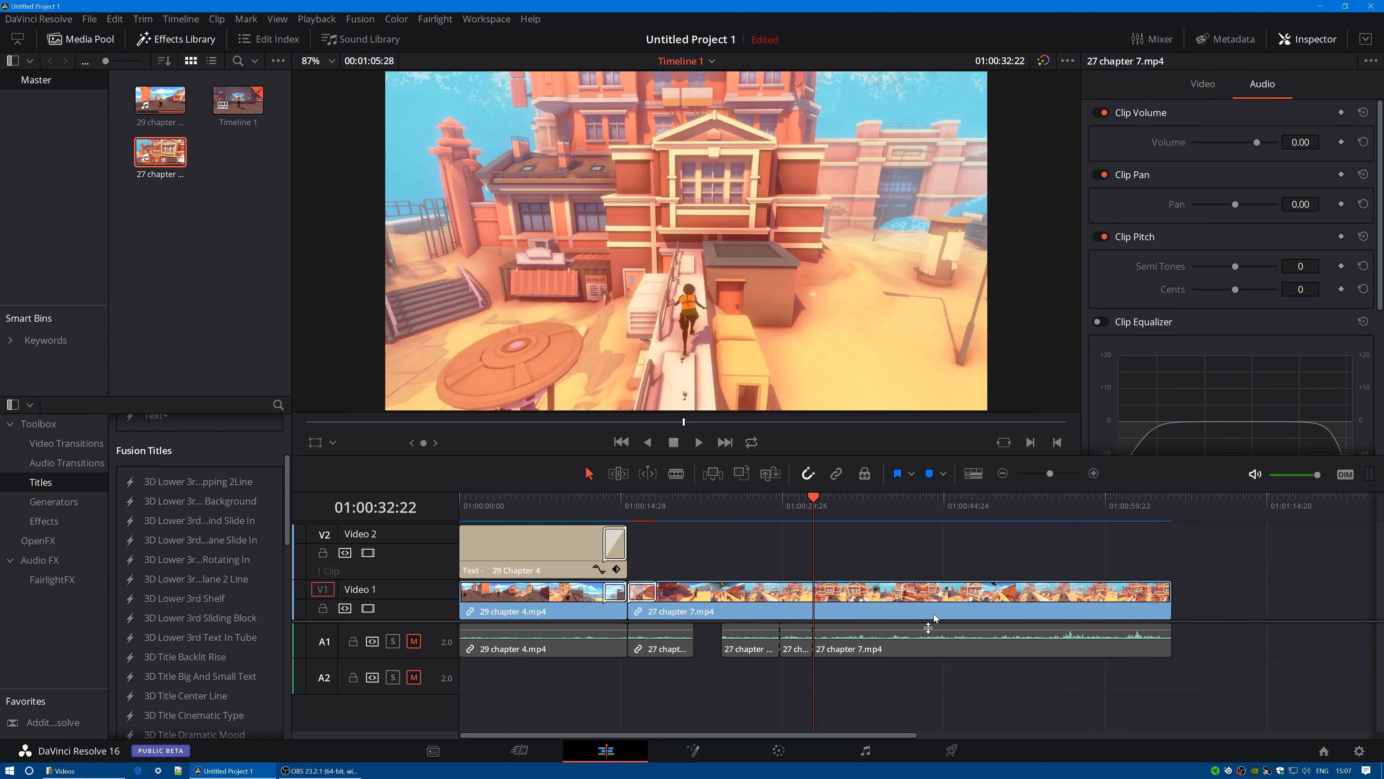
pyautogui.hotkey('ctrl', 'v')
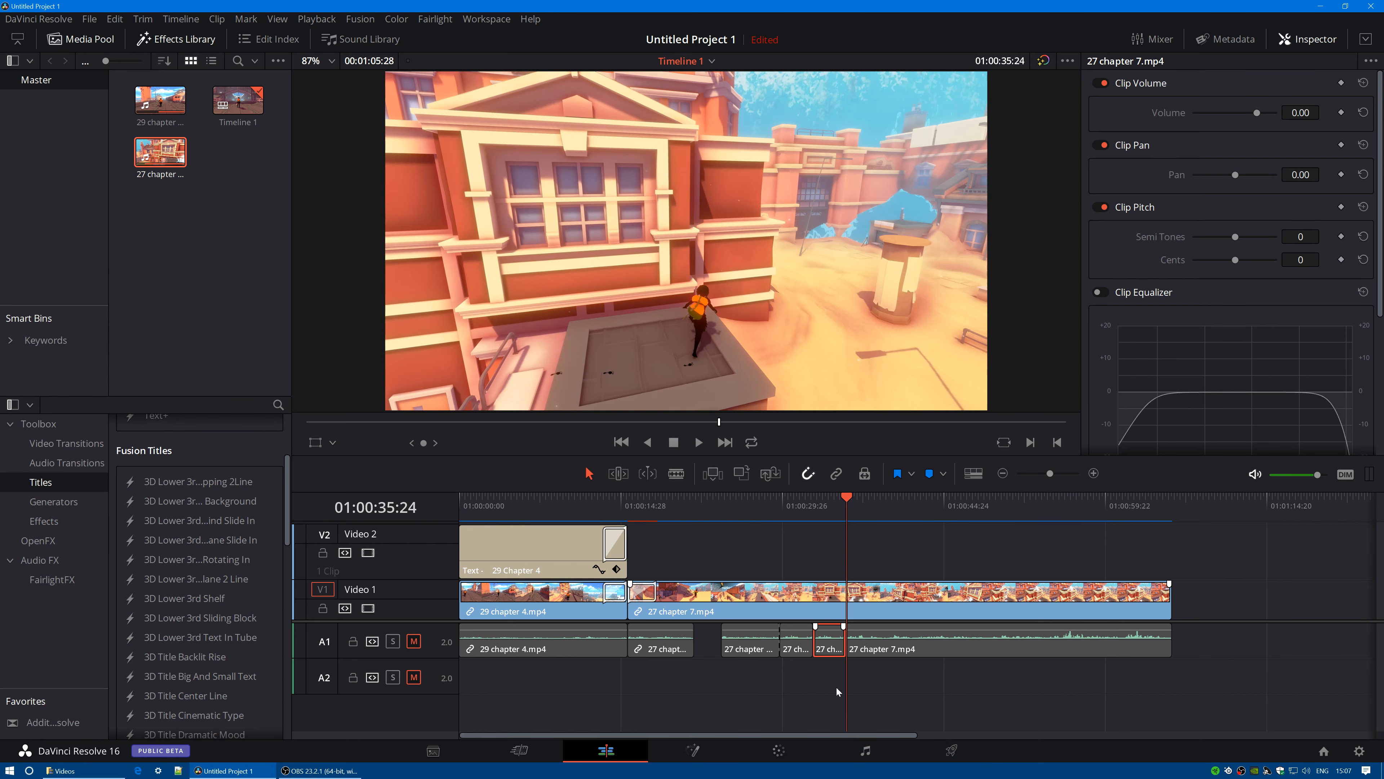
pyautogui.hotkey('ctrl', 'z')
pyautogui.moveTo(815, 500); pyautogui.dragTo(1168, 526)
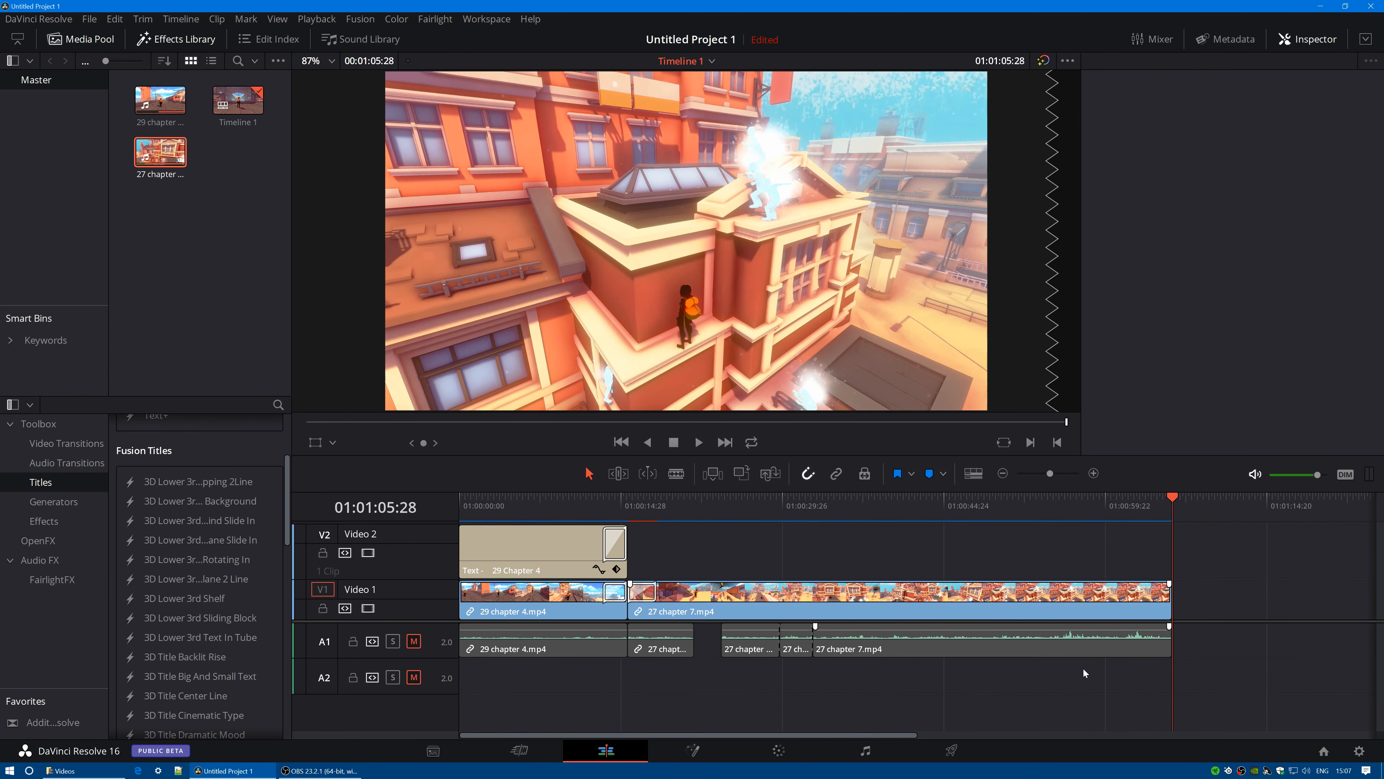
pyautogui.hotkey('ctrl', 'v')
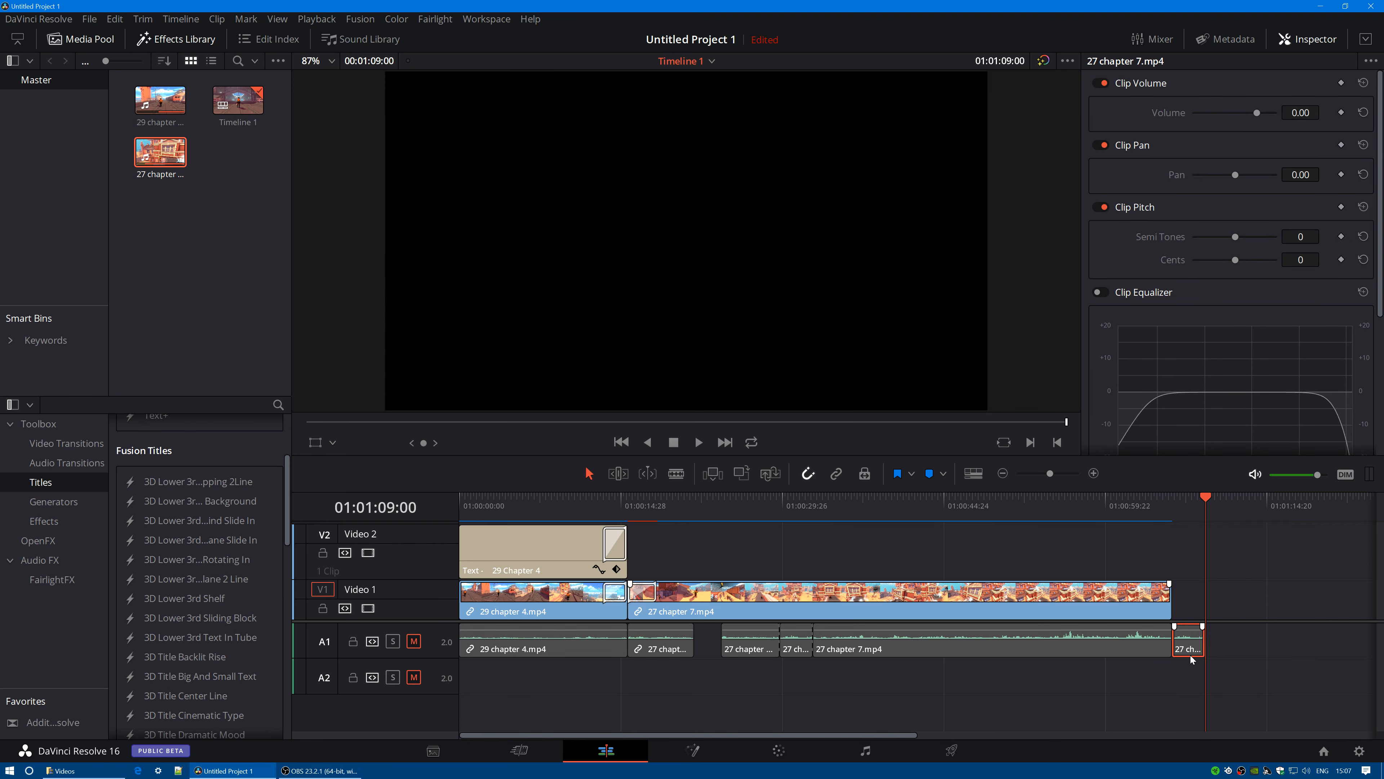
pyautogui.moveTo(1189, 658); pyautogui.dragTo(709, 651)
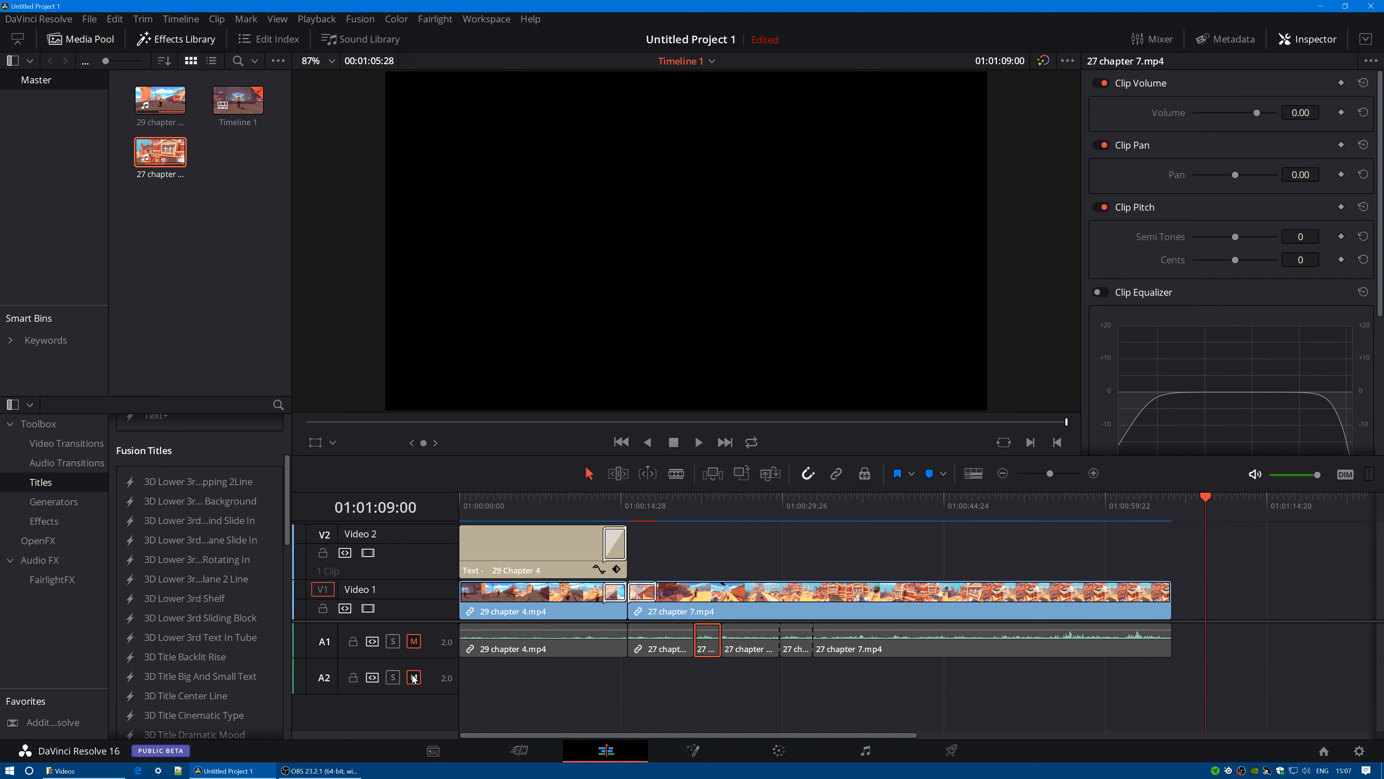
# - Unmute A1 and play the timeline from 01:00:18:10 to check the patched audio
pyautogui.click(419, 647)
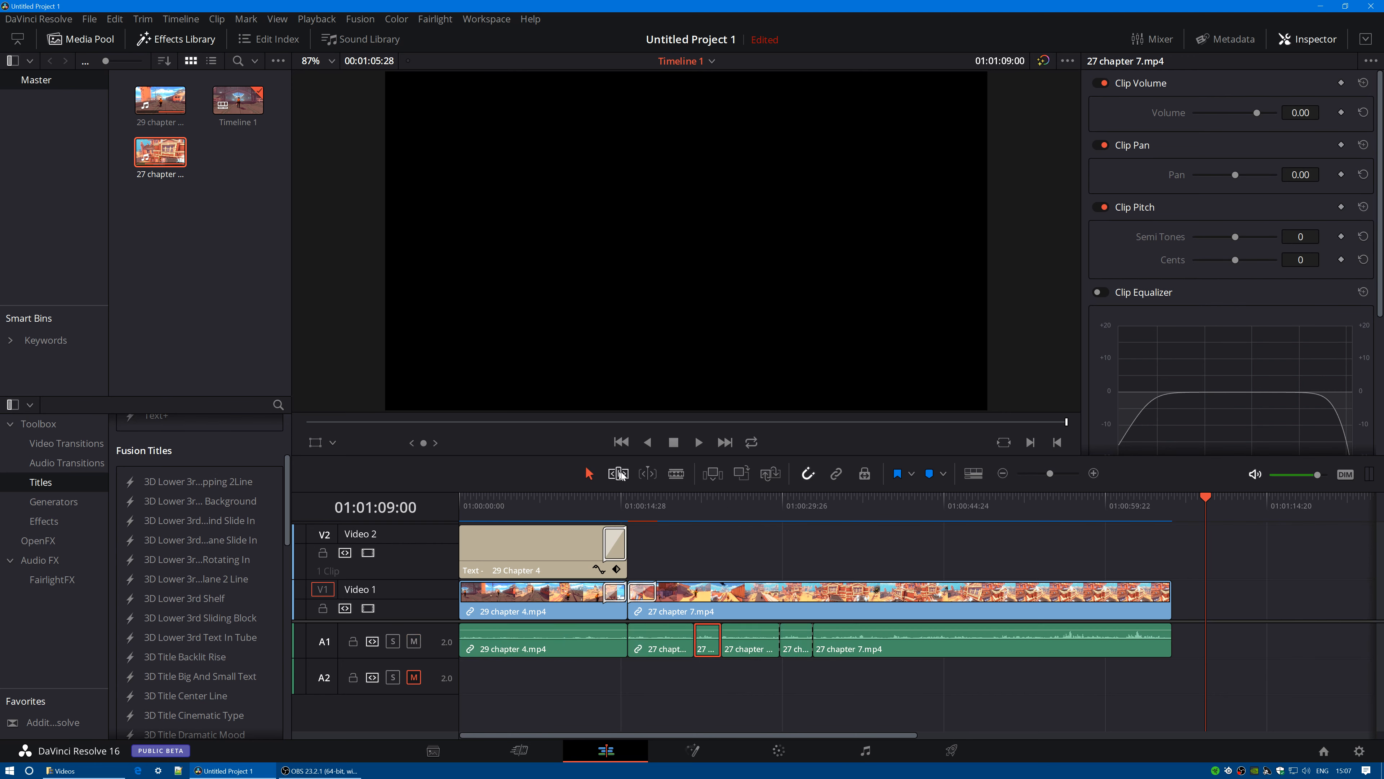
pyautogui.moveTo(1209, 504); pyautogui.dragTo(656, 543)
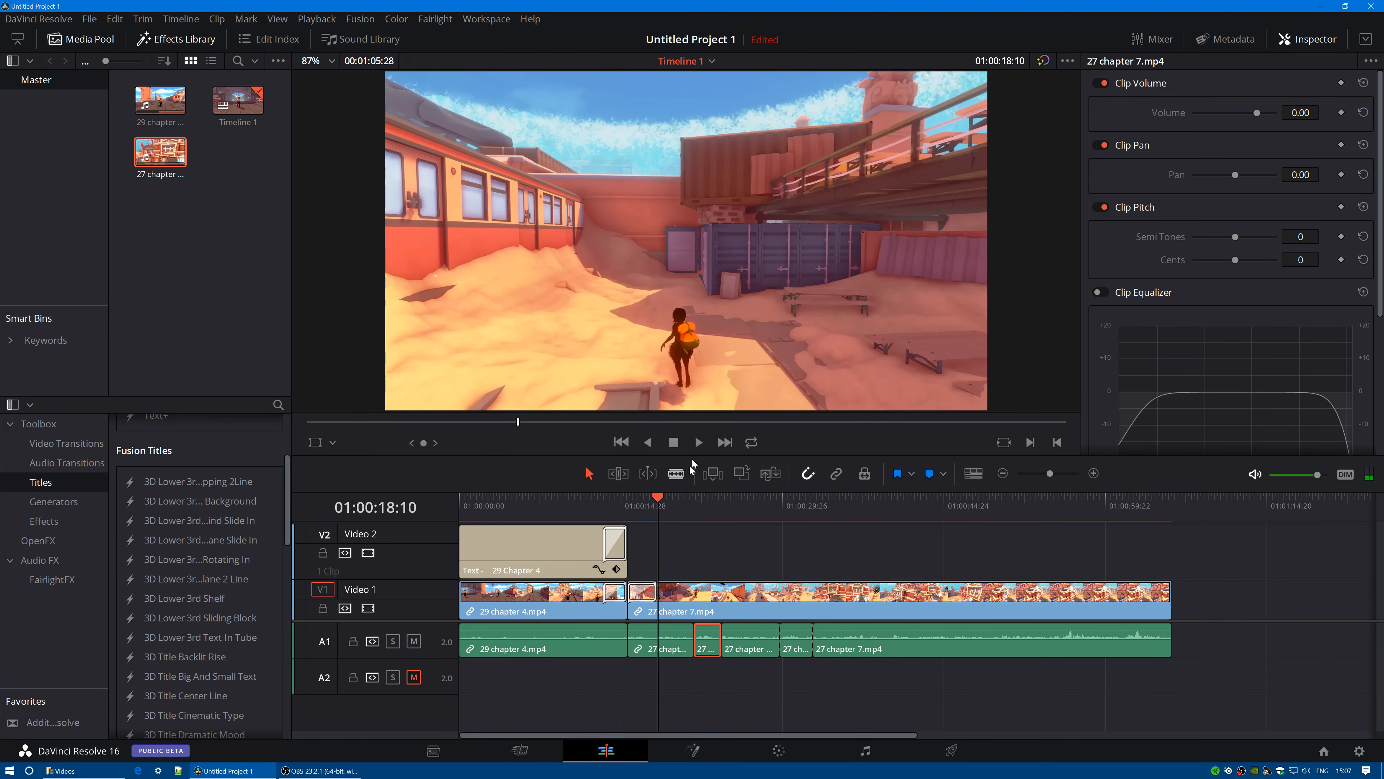
pyautogui.click(699, 442)
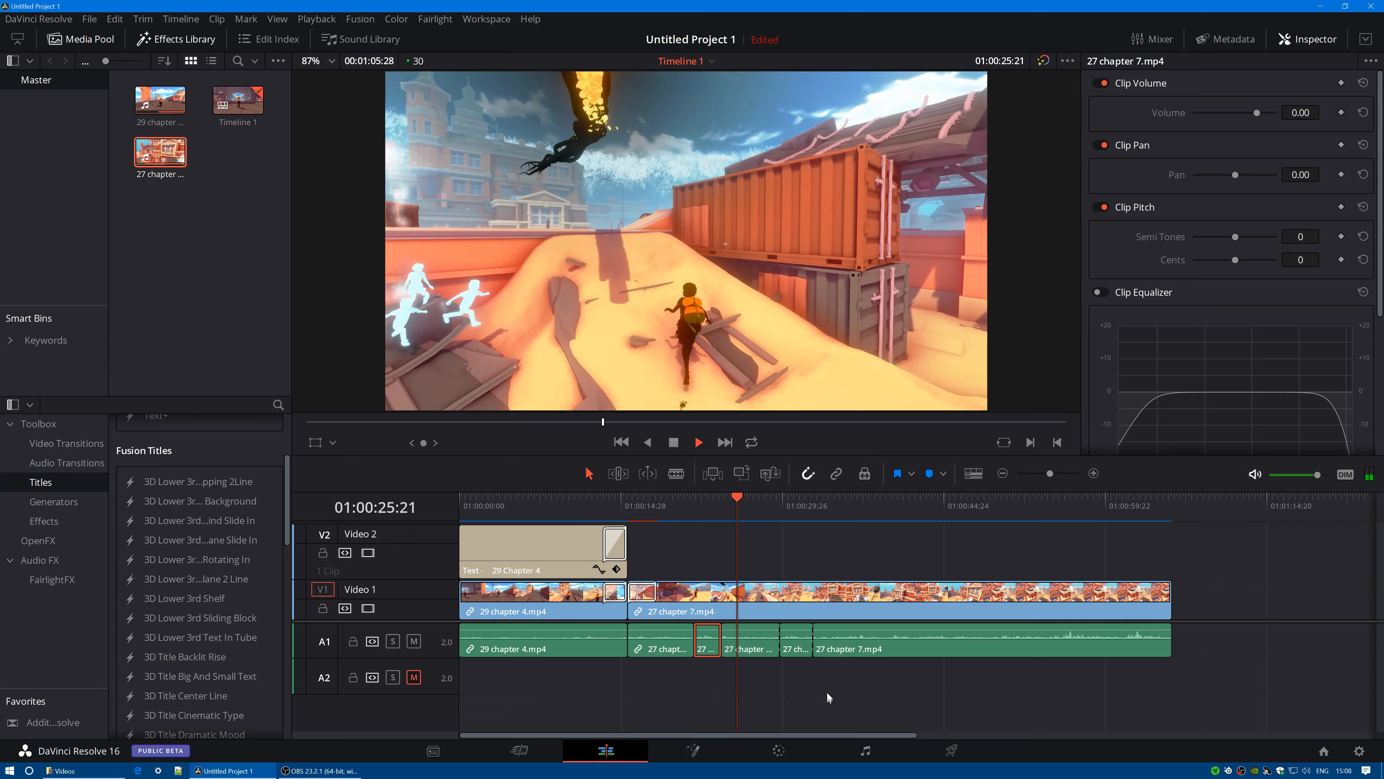
# - Select all the 27 chapter 7.mp4 audio segments, then unmute A2 and stop the playback
pyautogui.click(796, 642)
pyautogui.moveTo(846, 685); pyautogui.dragTo(668, 641)
pyautogui.rightClick(847, 655)
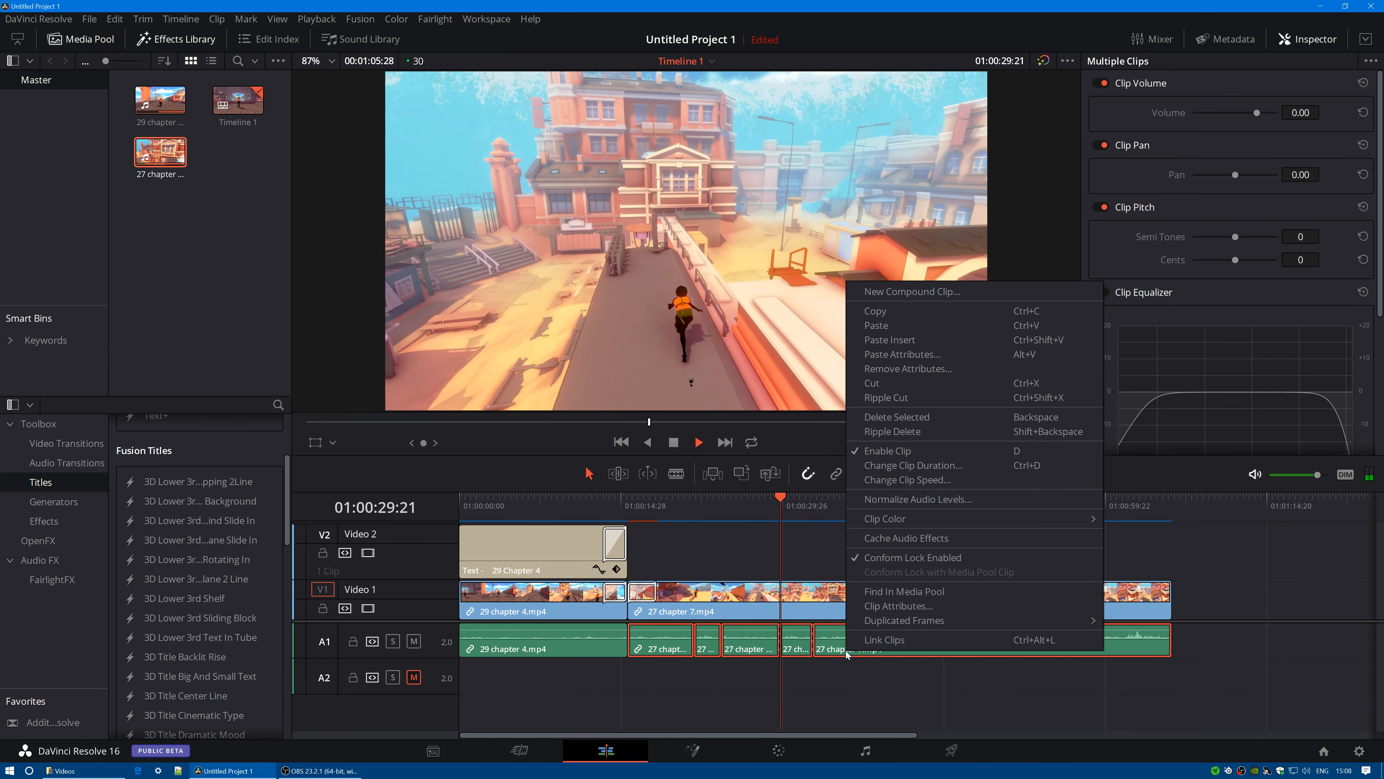
pyautogui.click(414, 678)
pyautogui.click(674, 442)
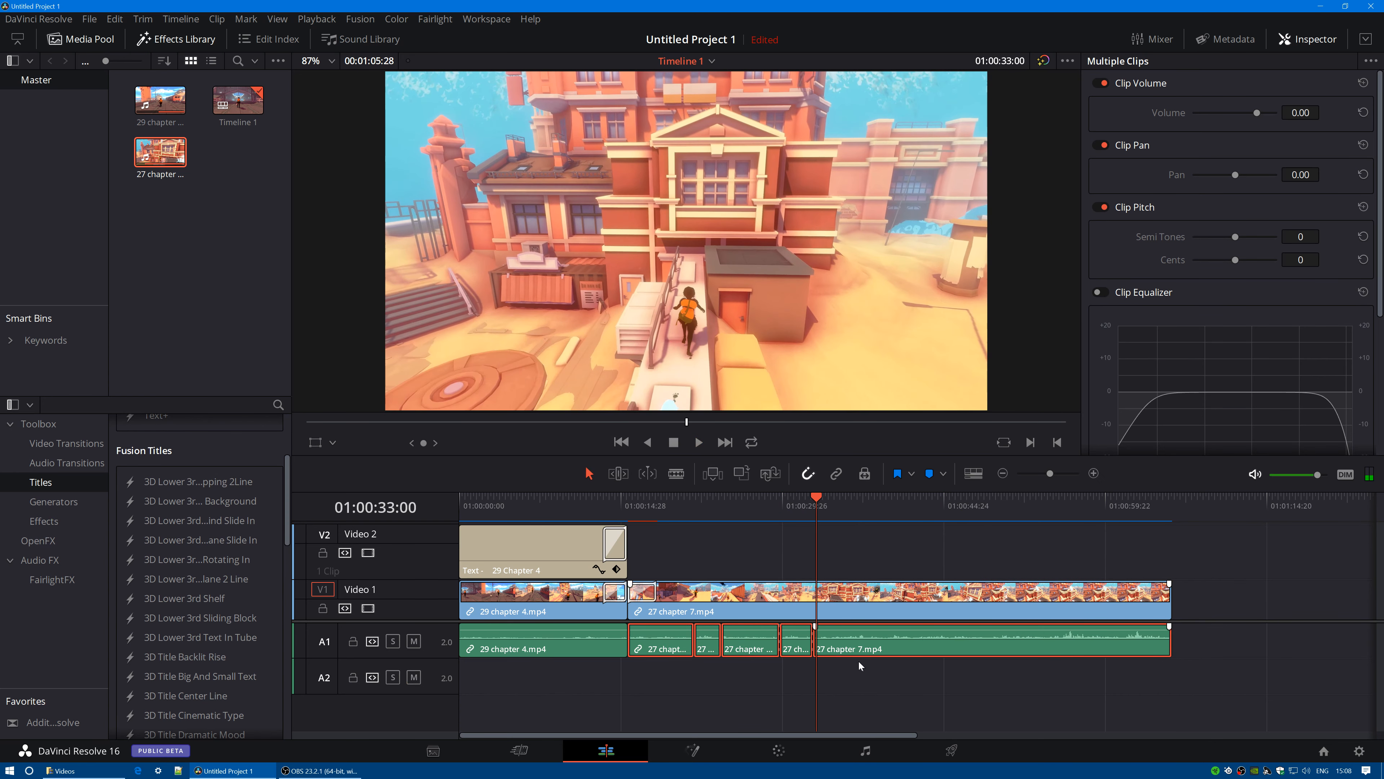
# - Select the 27 chapter 7.mp4 video together with all its audio segments on A1 and turn on linked selection
pyautogui.click(860, 695)
pyautogui.moveTo(863, 697); pyautogui.dragTo(677, 648)
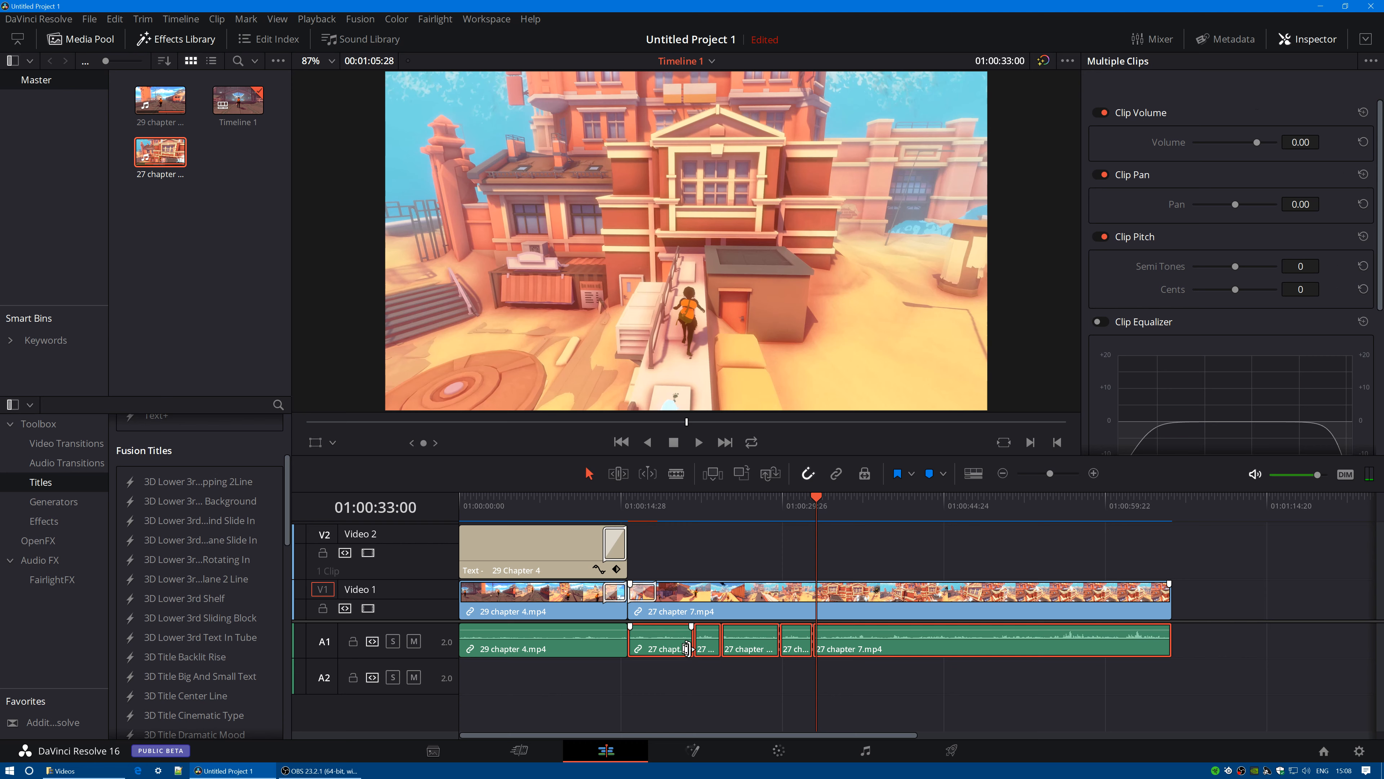
pyautogui.rightClick(846, 649)
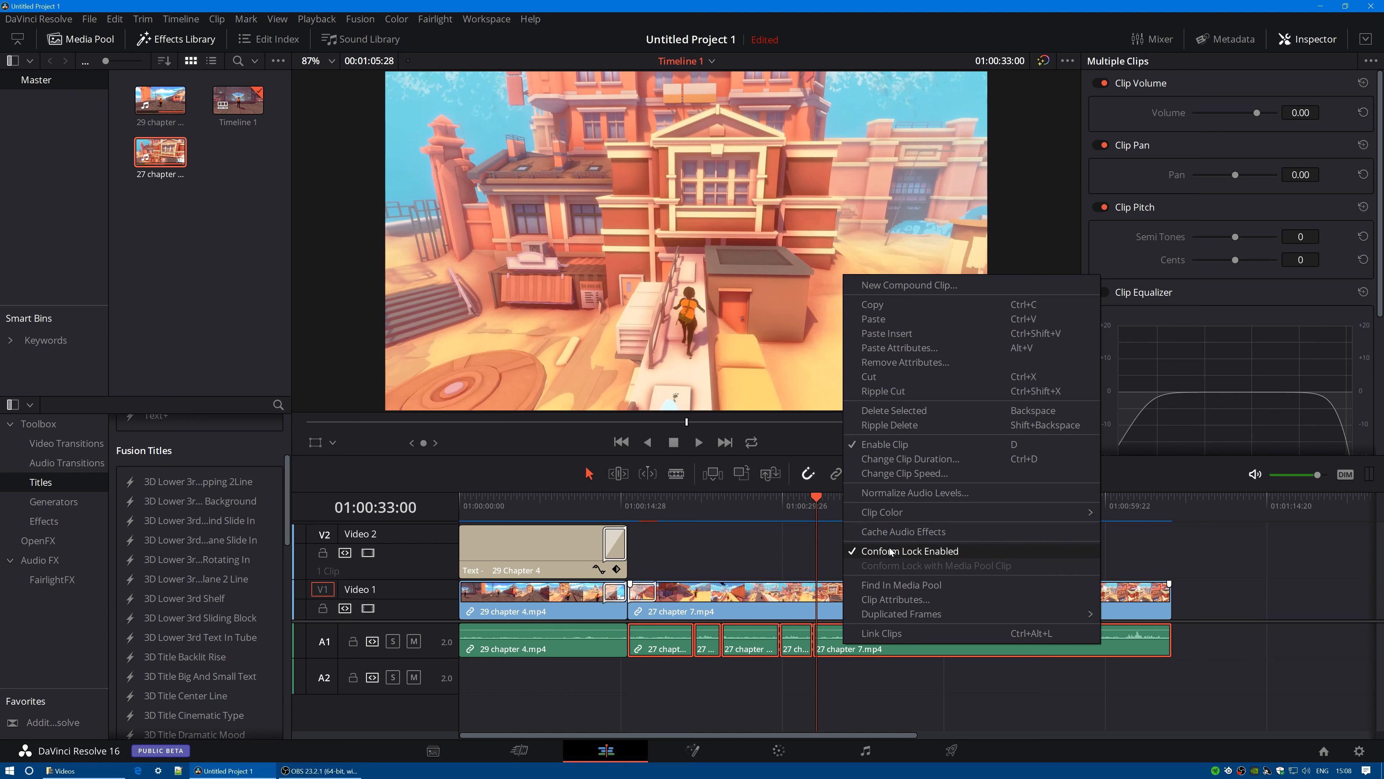
pyautogui.click(766, 695)
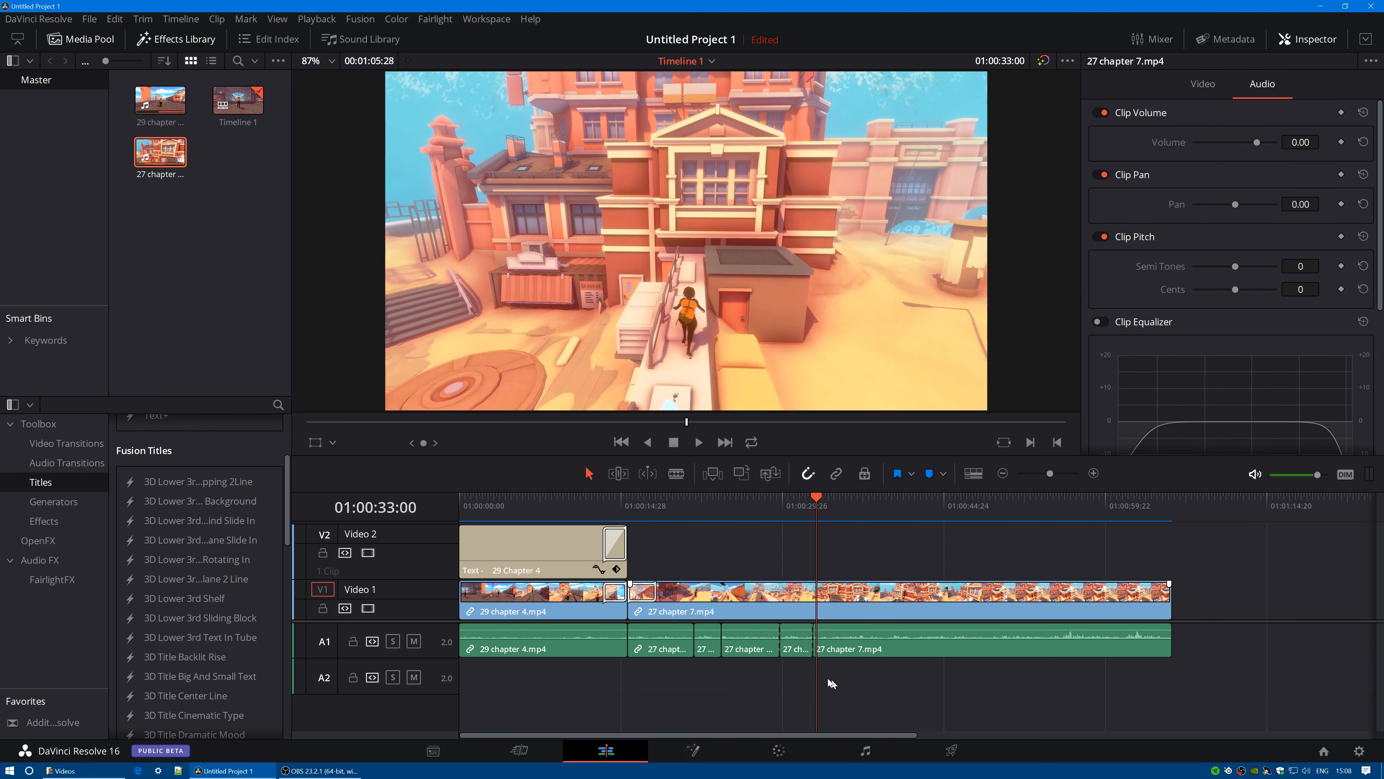
pyautogui.moveTo(867, 707); pyautogui.dragTo(687, 598)
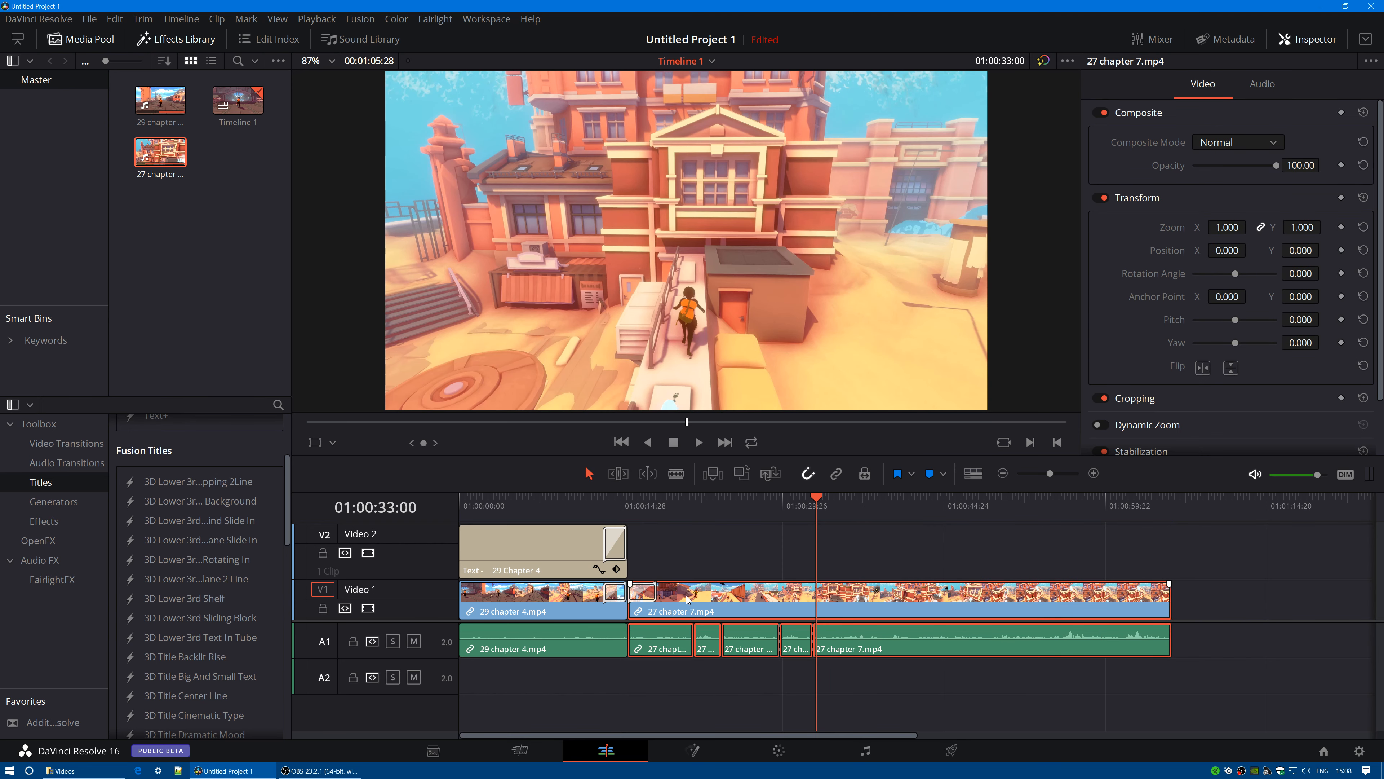
pyautogui.hotkey('ctrl', 'shift', 'l')
pyautogui.click(773, 566)
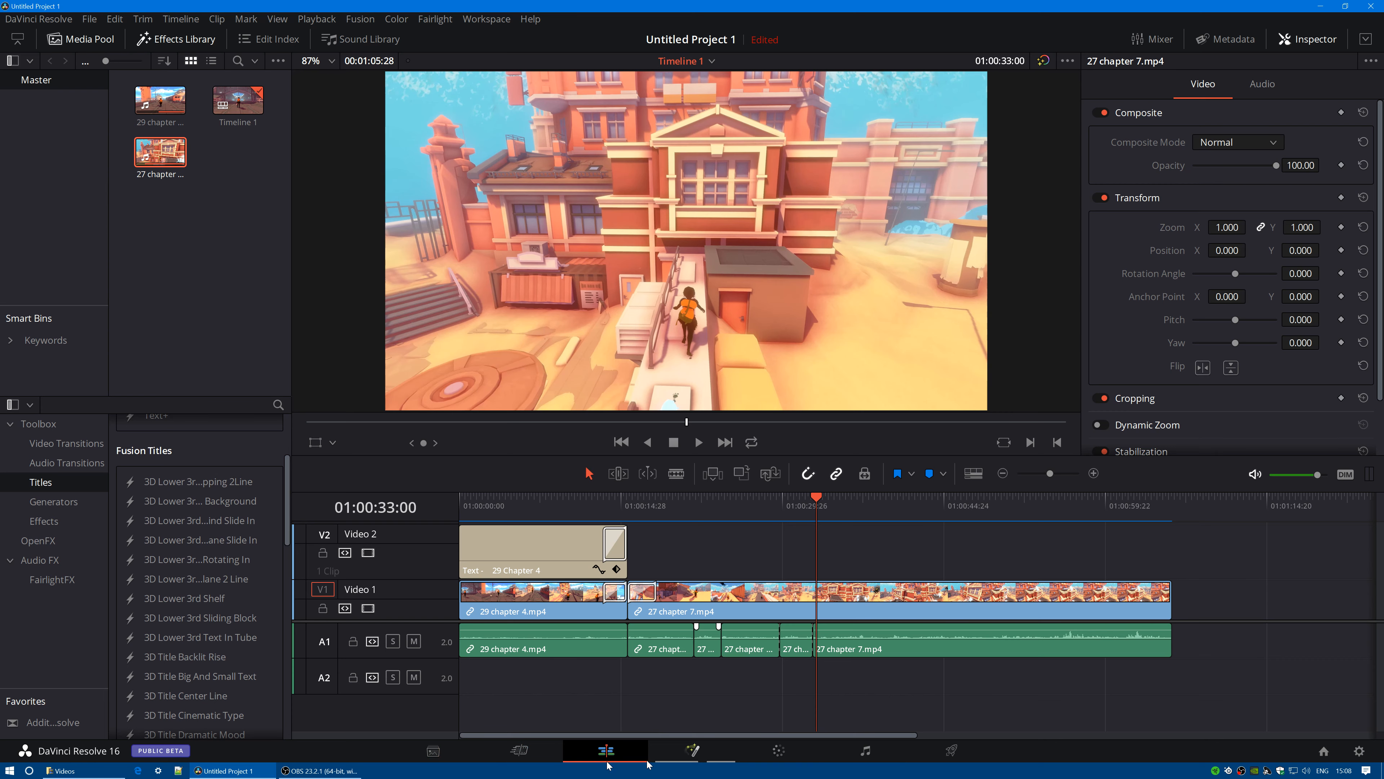
# - Look over the storage locations on the Media page and return to the Edit page
pyautogui.click(434, 752)
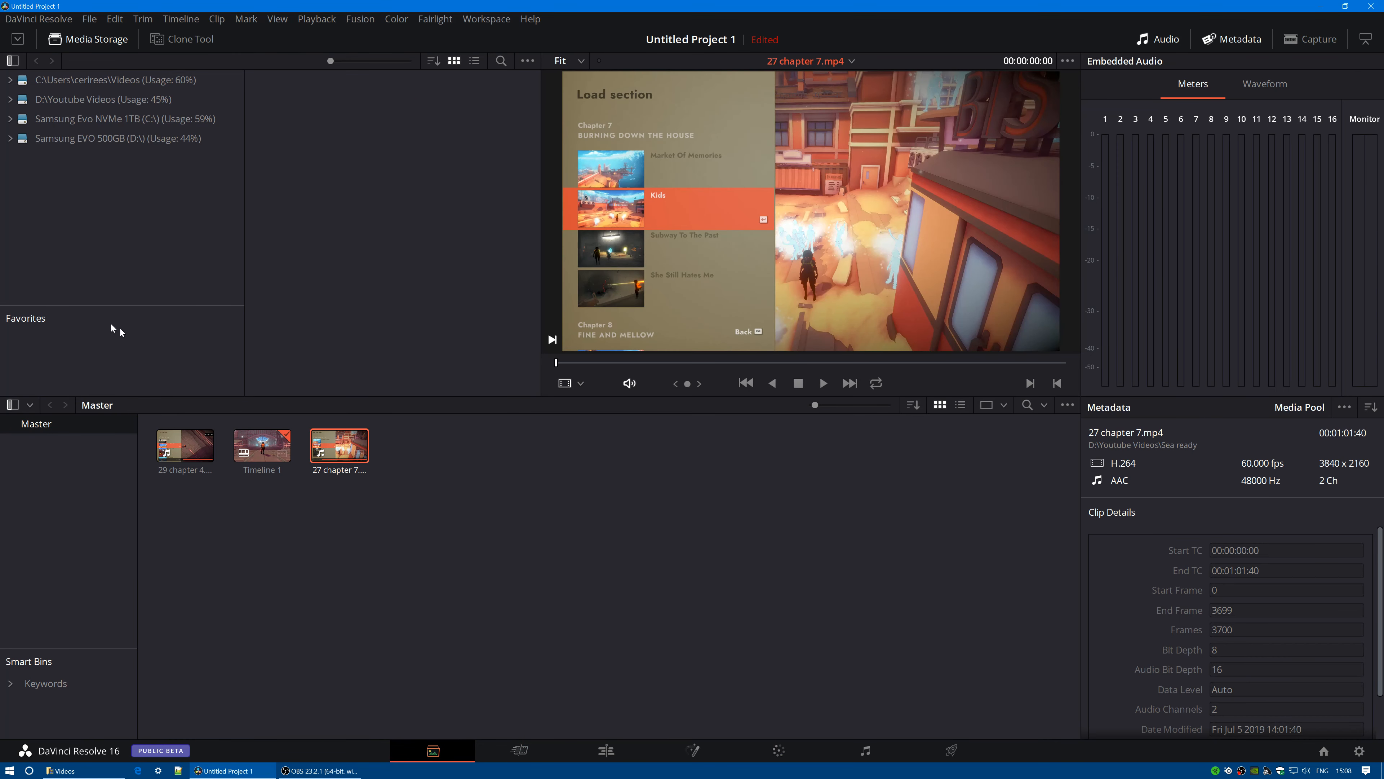
pyautogui.rightClick(84, 194)
pyautogui.click(606, 751)
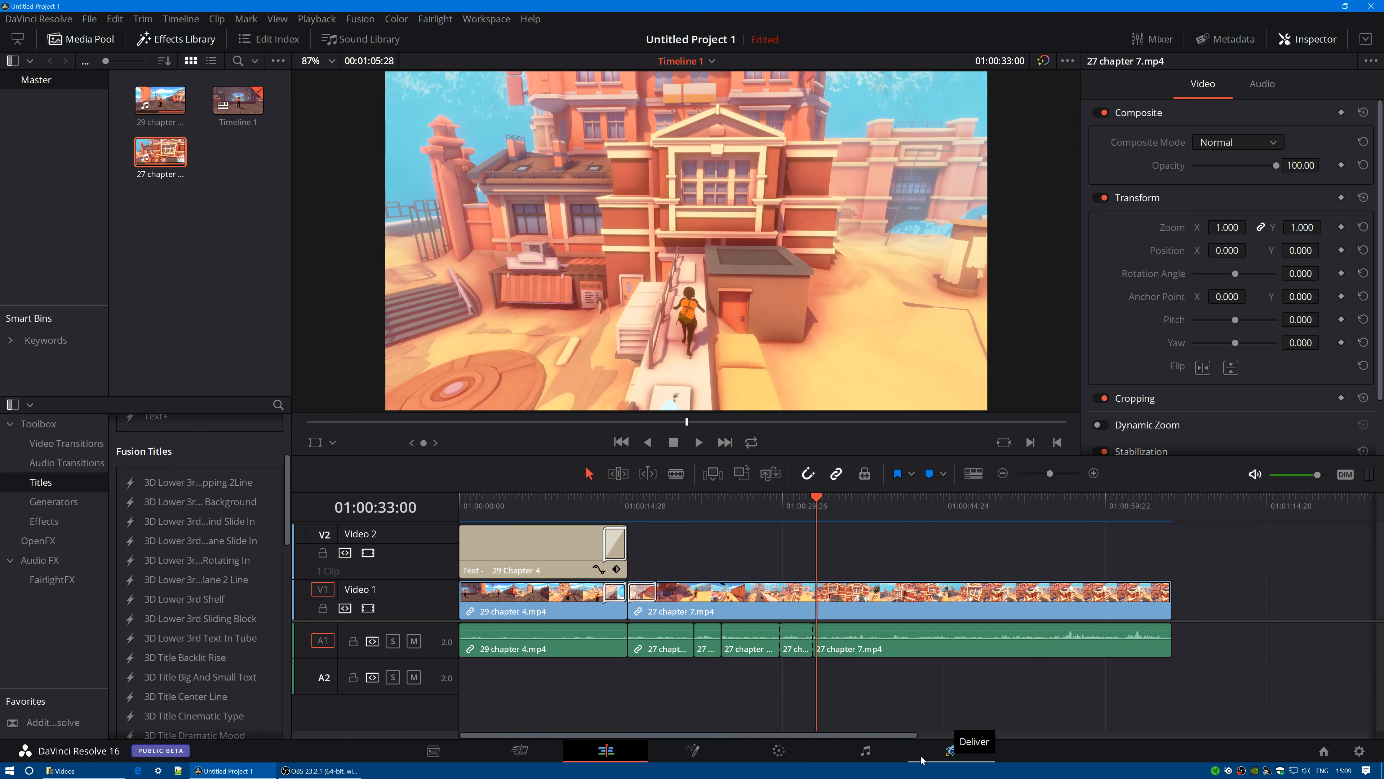
# - Open the Deliver page and check the render resolution options
pyautogui.click(952, 751)
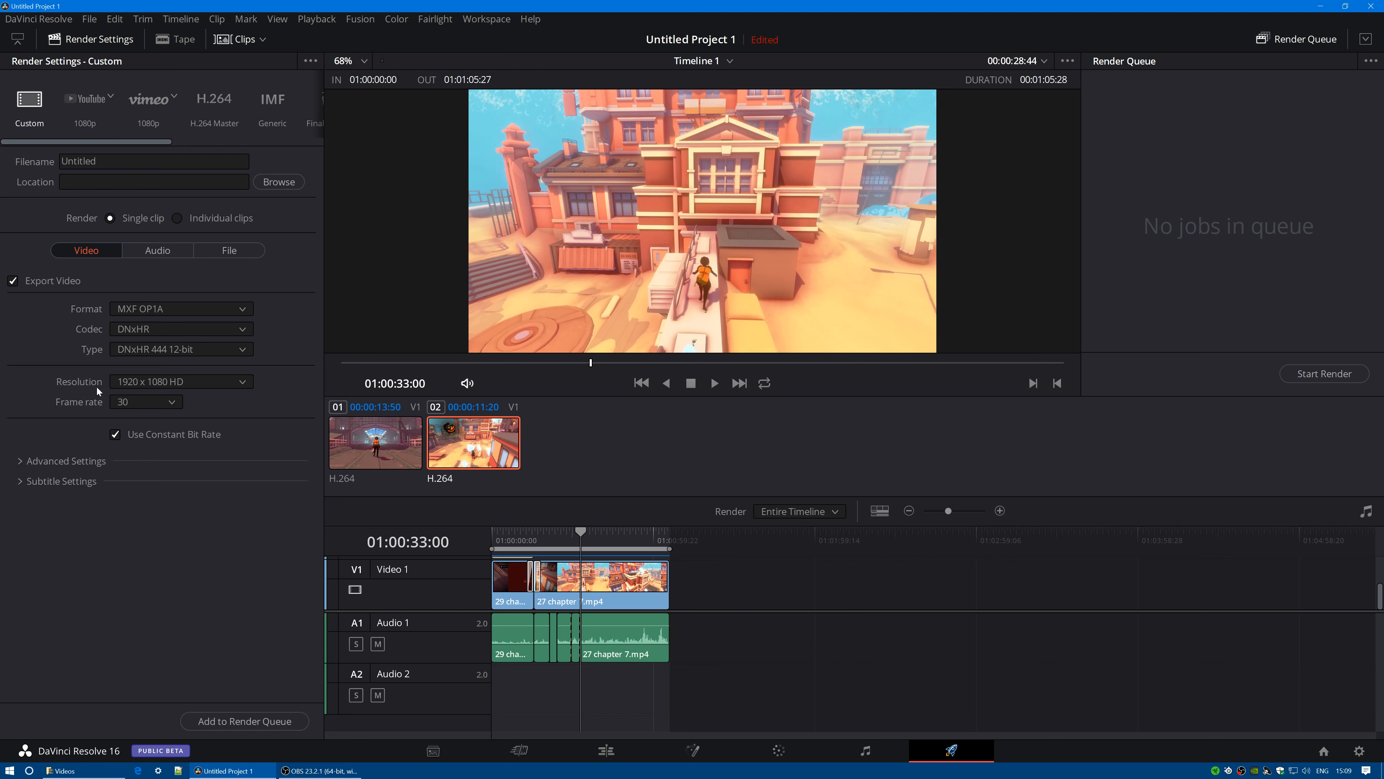
pyautogui.click(249, 383)
pyautogui.click(249, 384)
# - Set the project's timeline resolution to 3840 x 2160 Ultra HD and save the project settings
pyautogui.click(89, 18)
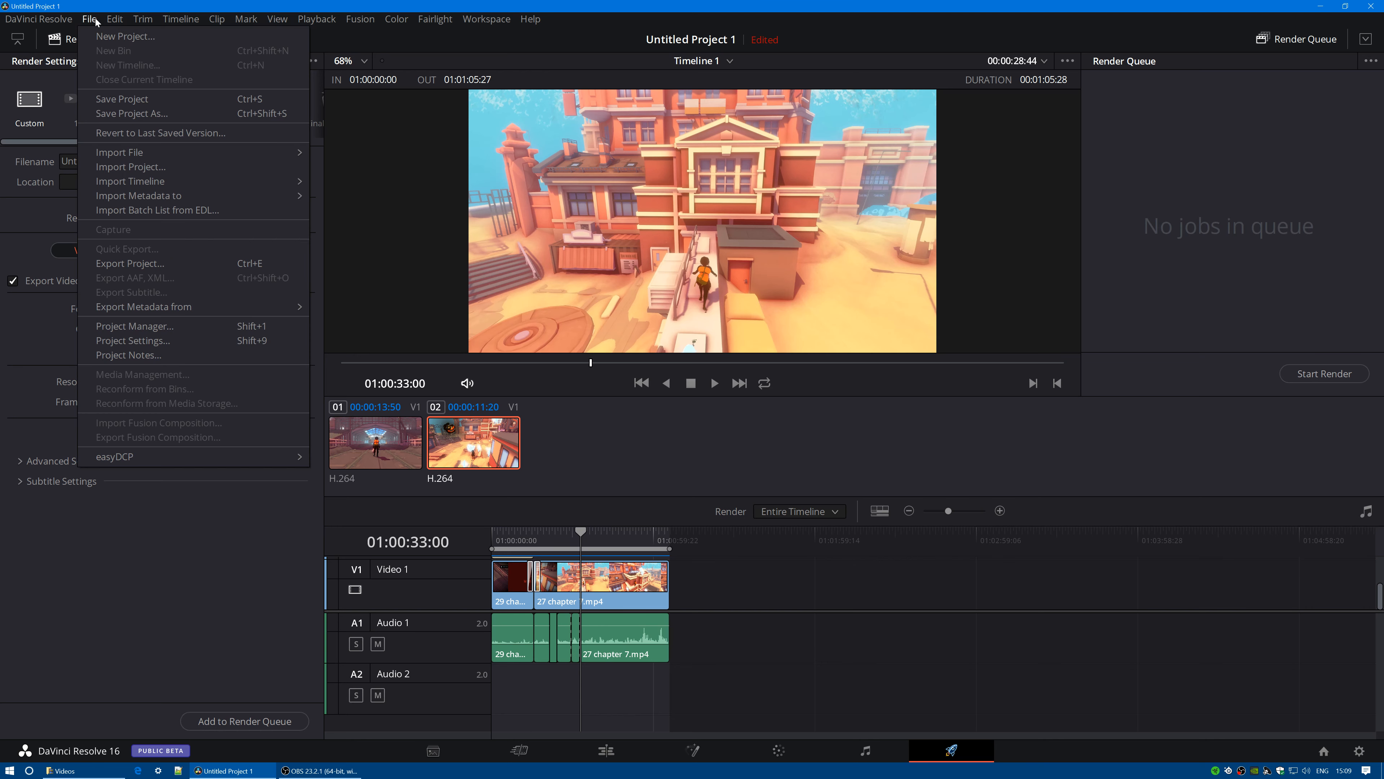
pyautogui.click(154, 342)
pyautogui.scroll(6, 721, 253)
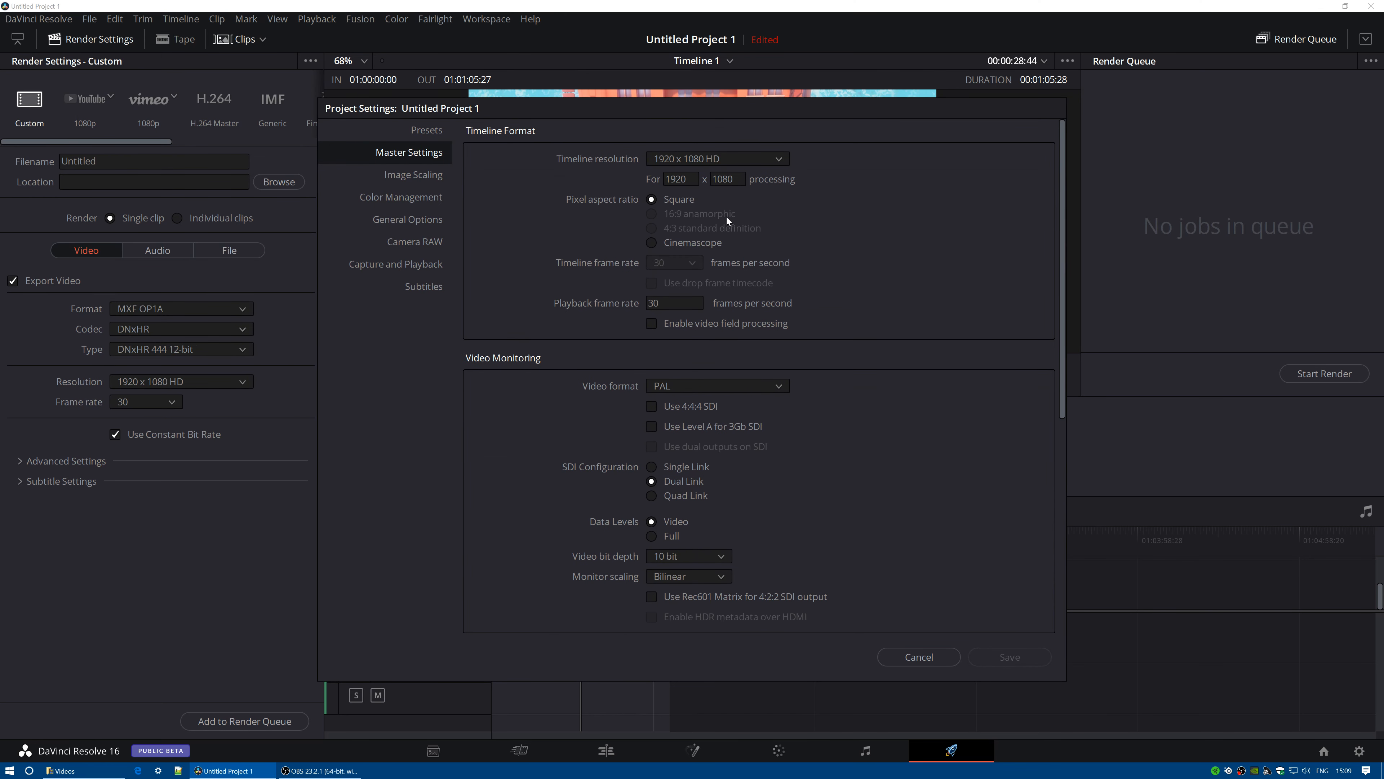
pyautogui.click(779, 161)
pyautogui.scroll(-3, 720, 251)
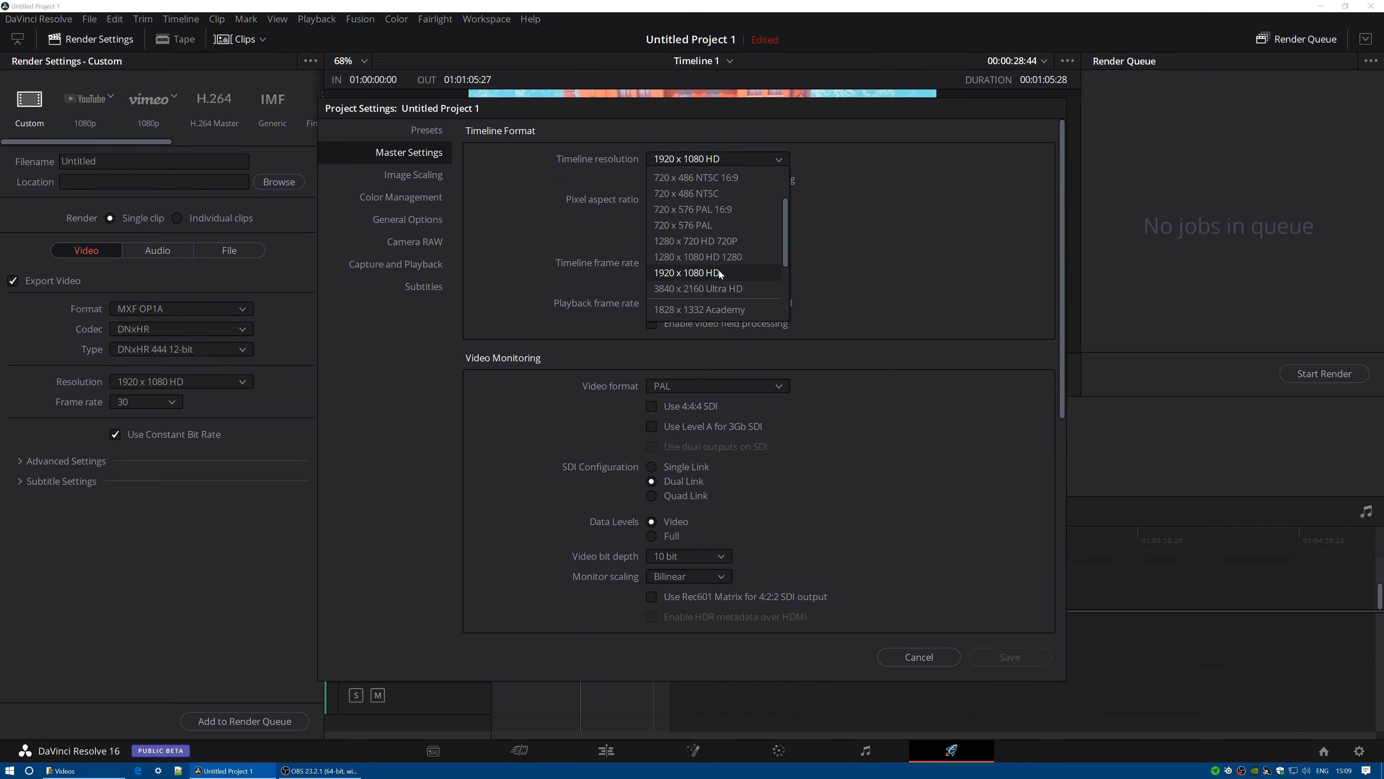
pyautogui.click(699, 273)
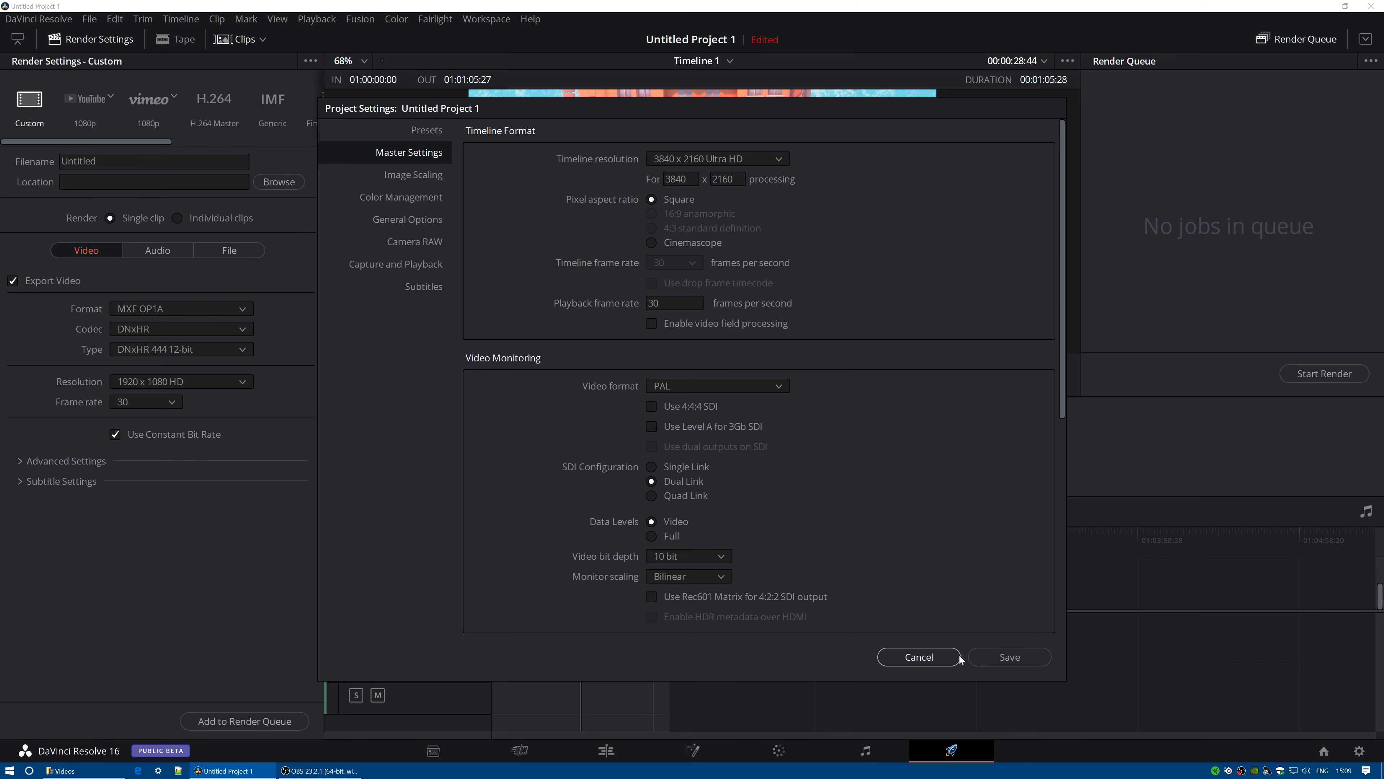
pyautogui.click(1007, 653)
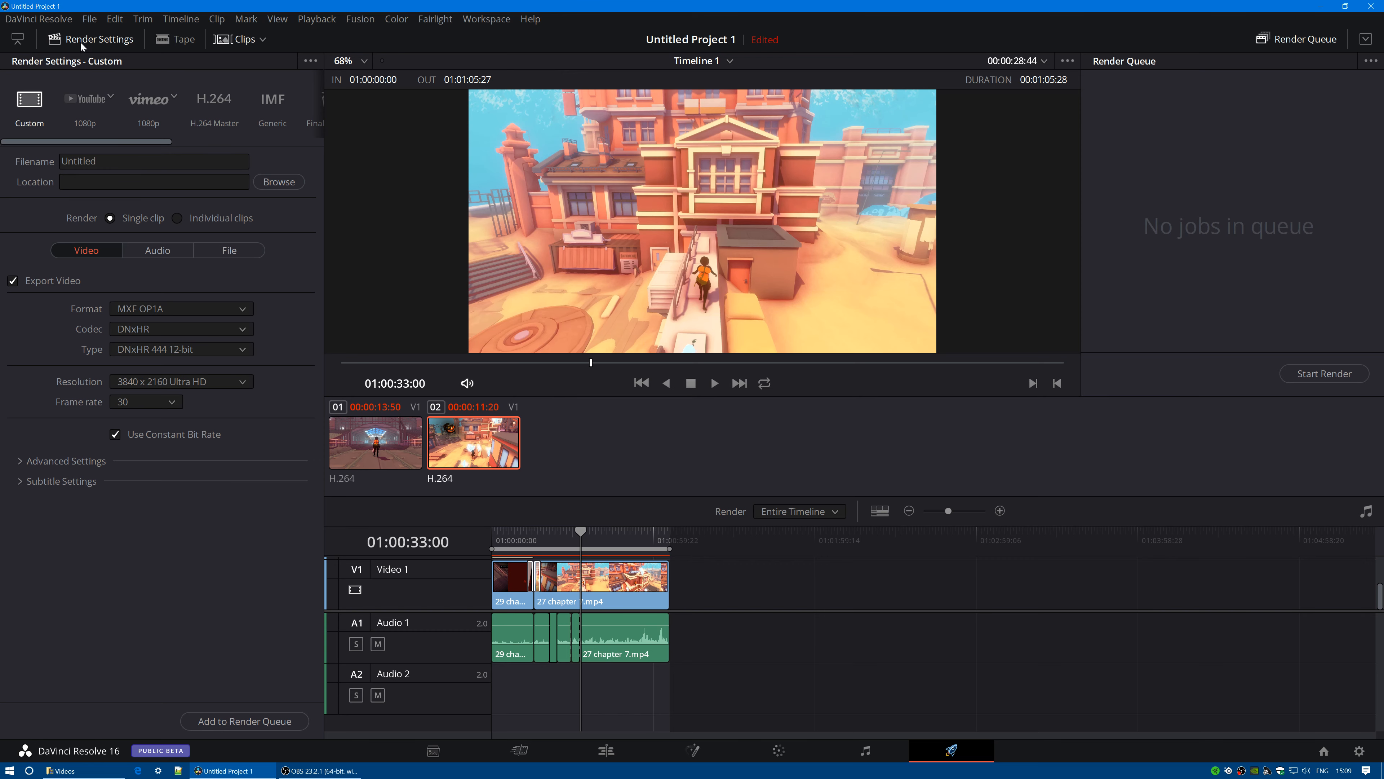
# - Review the timeline frame rate in the project settings and close them without changes
pyautogui.click(90, 21)
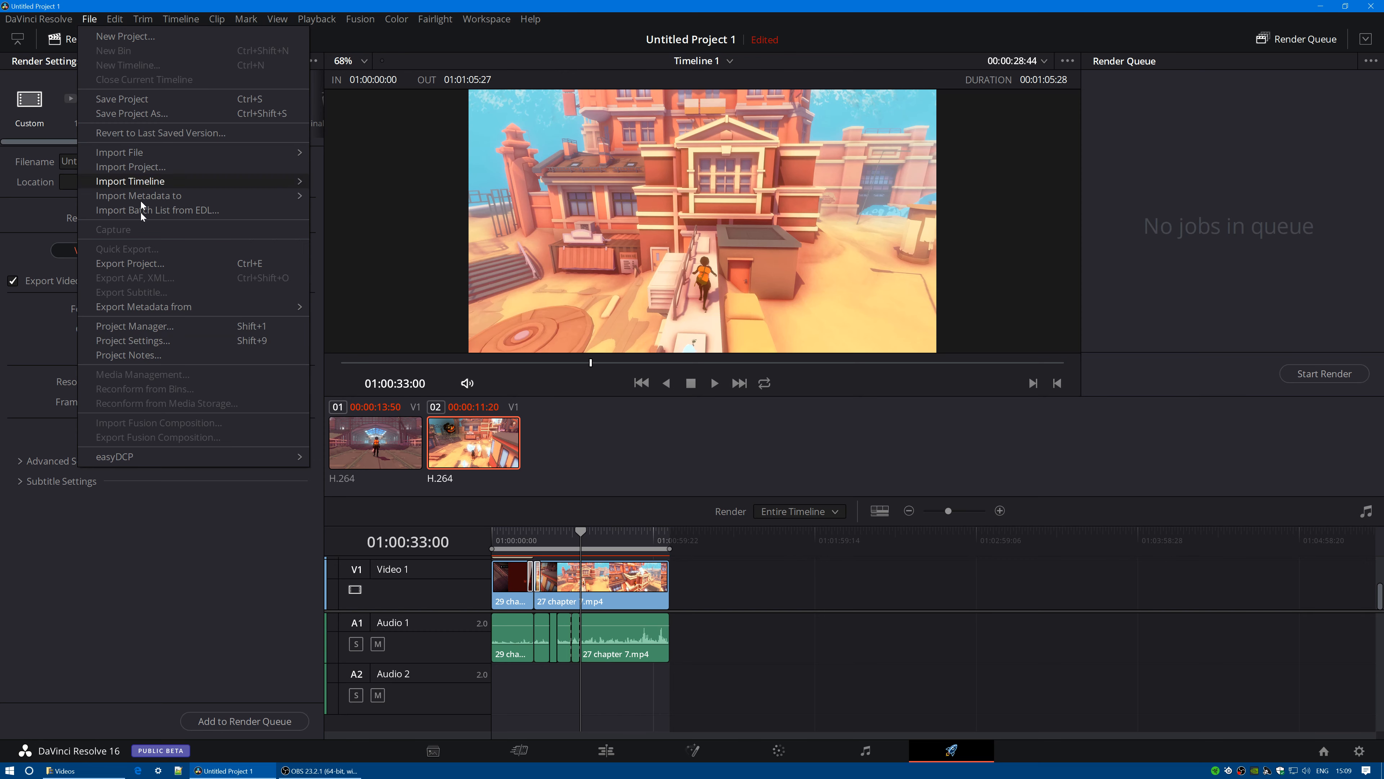
pyautogui.click(139, 343)
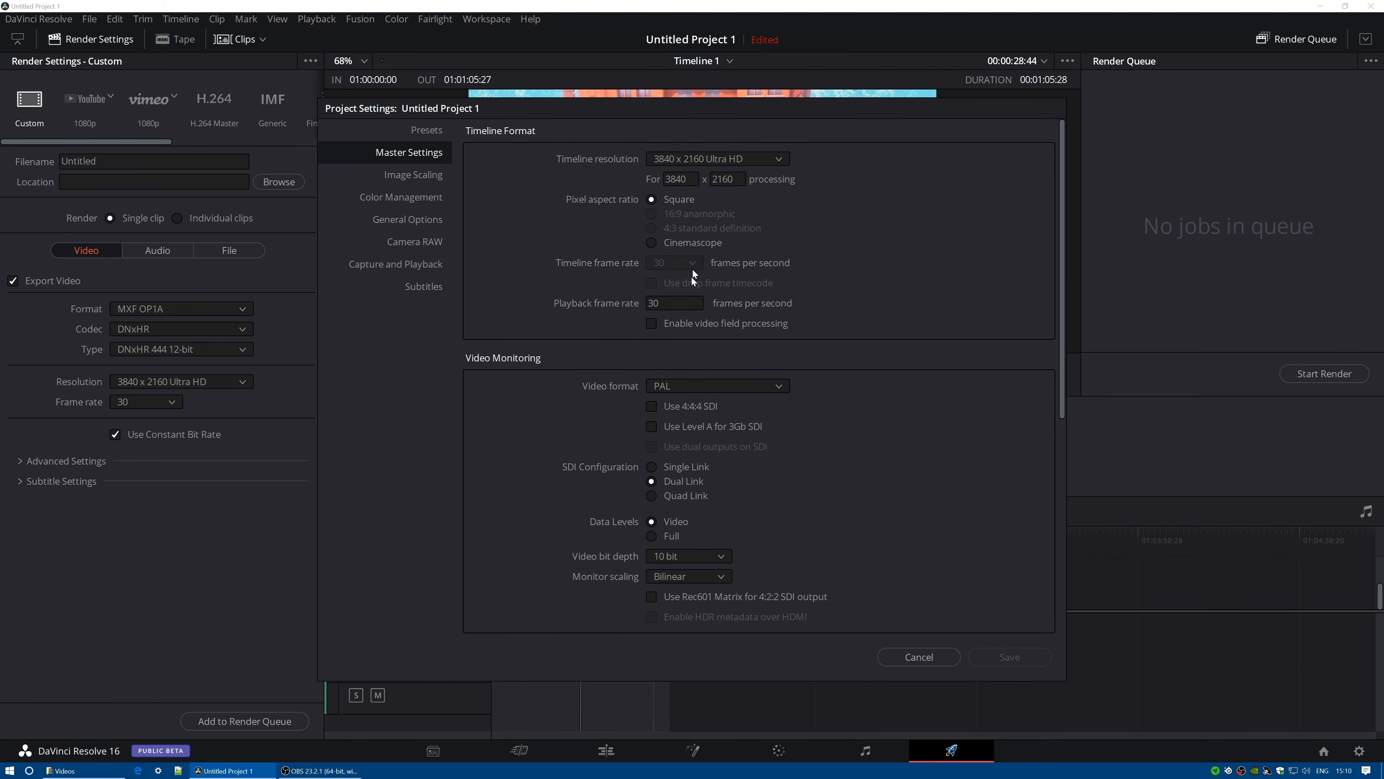
pyautogui.click(944, 663)
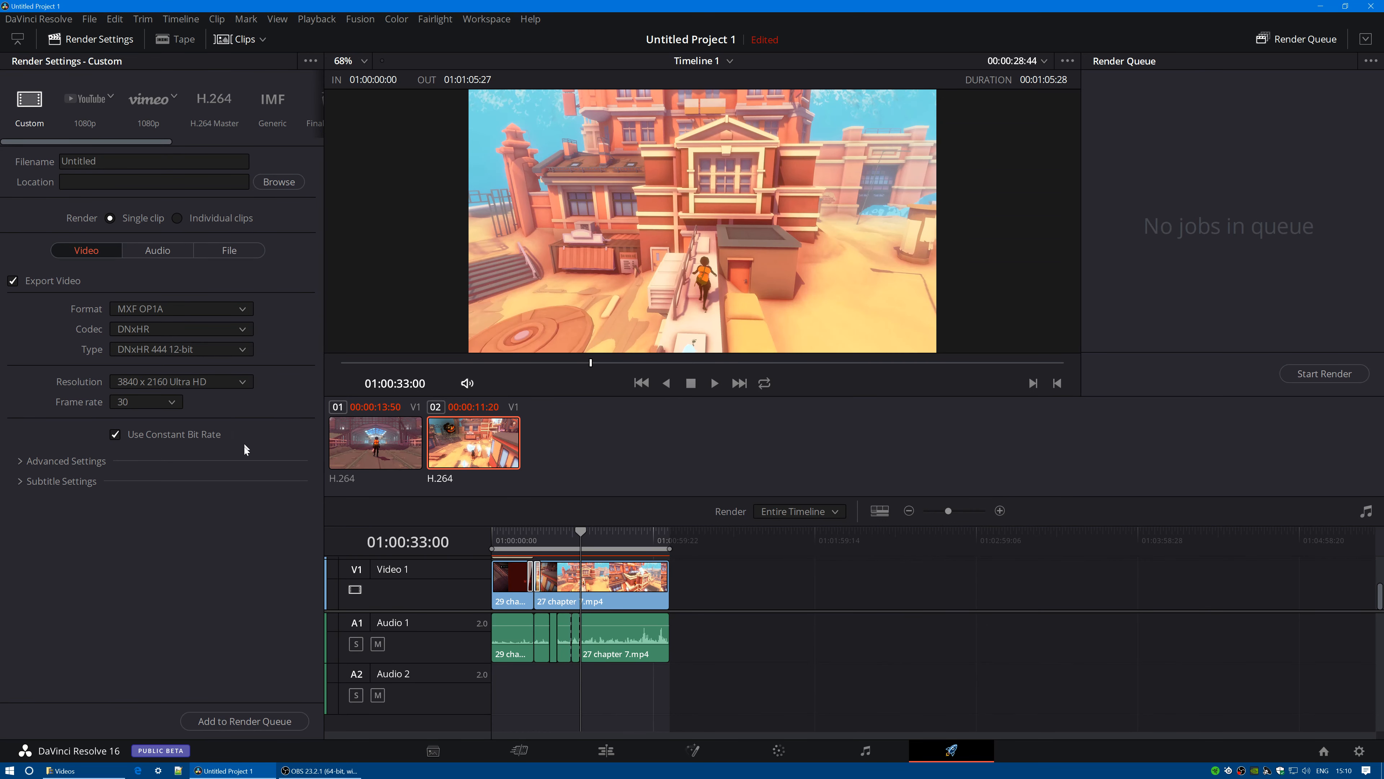
# - Choose a frame rate of 30 and the MP4 format for the render
pyautogui.click(173, 404)
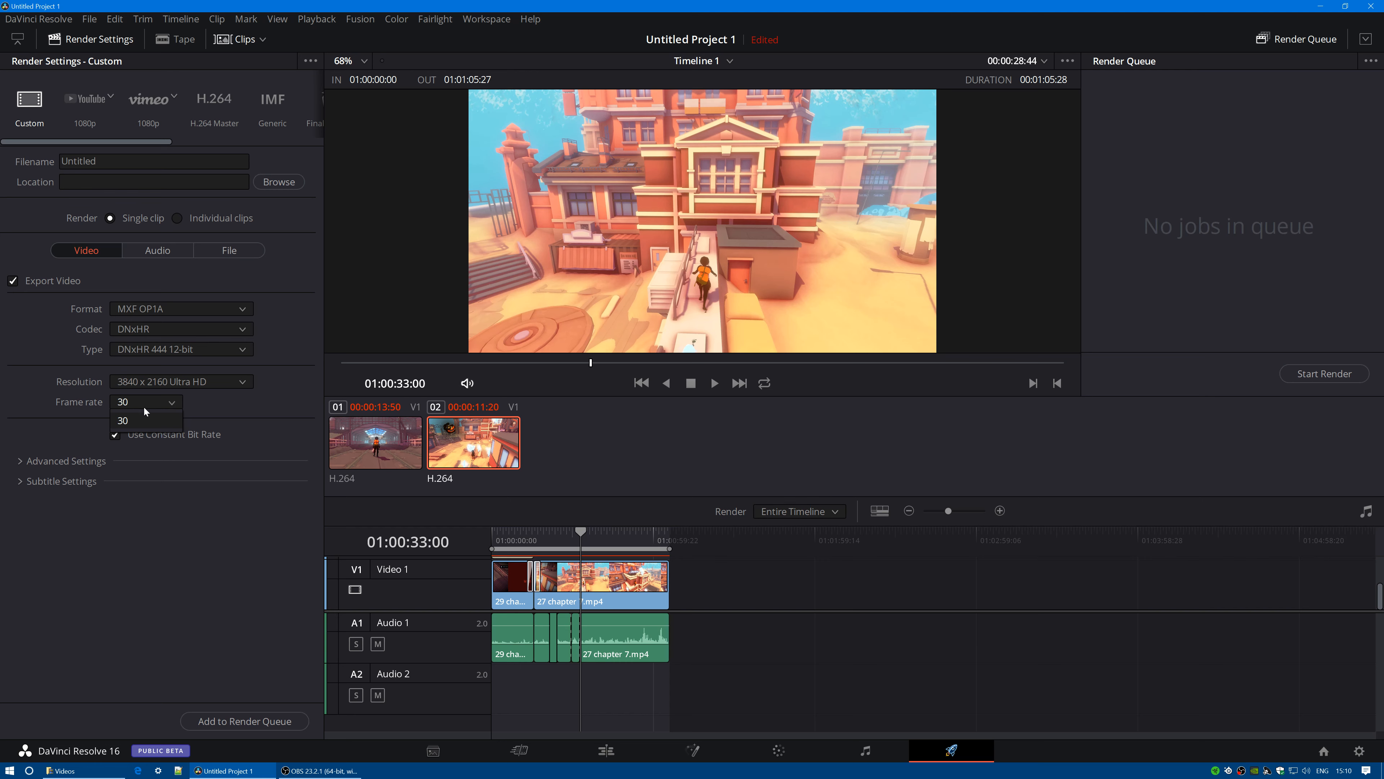
pyautogui.click(156, 420)
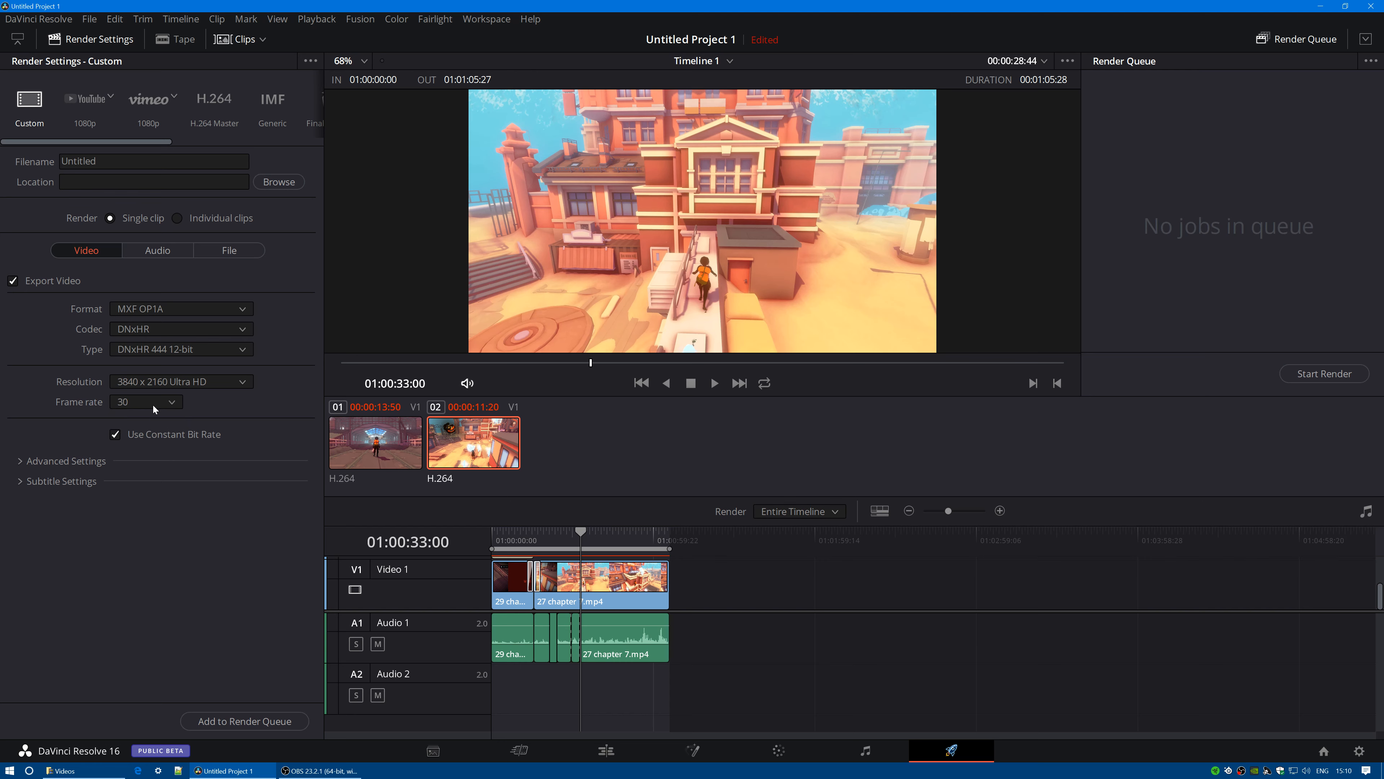
pyautogui.click(186, 308)
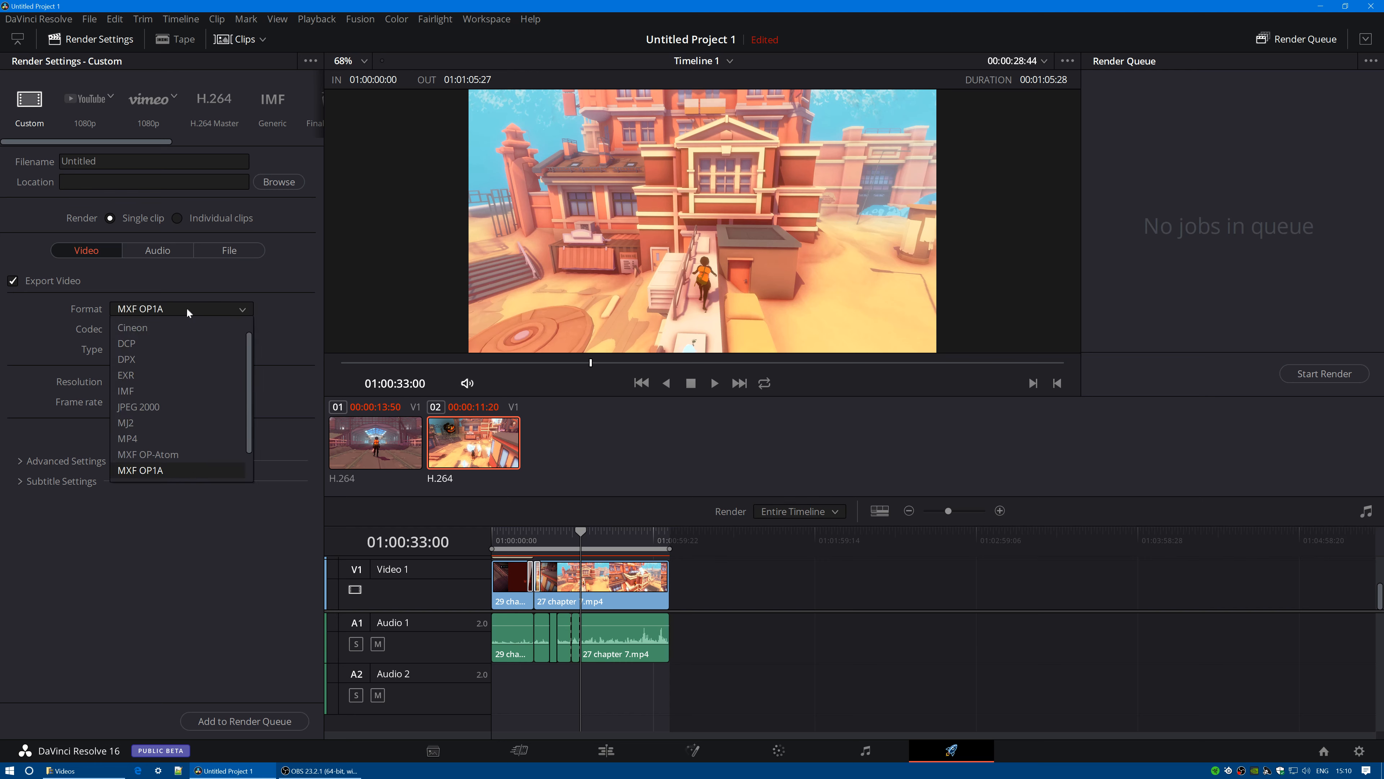
pyautogui.click(155, 439)
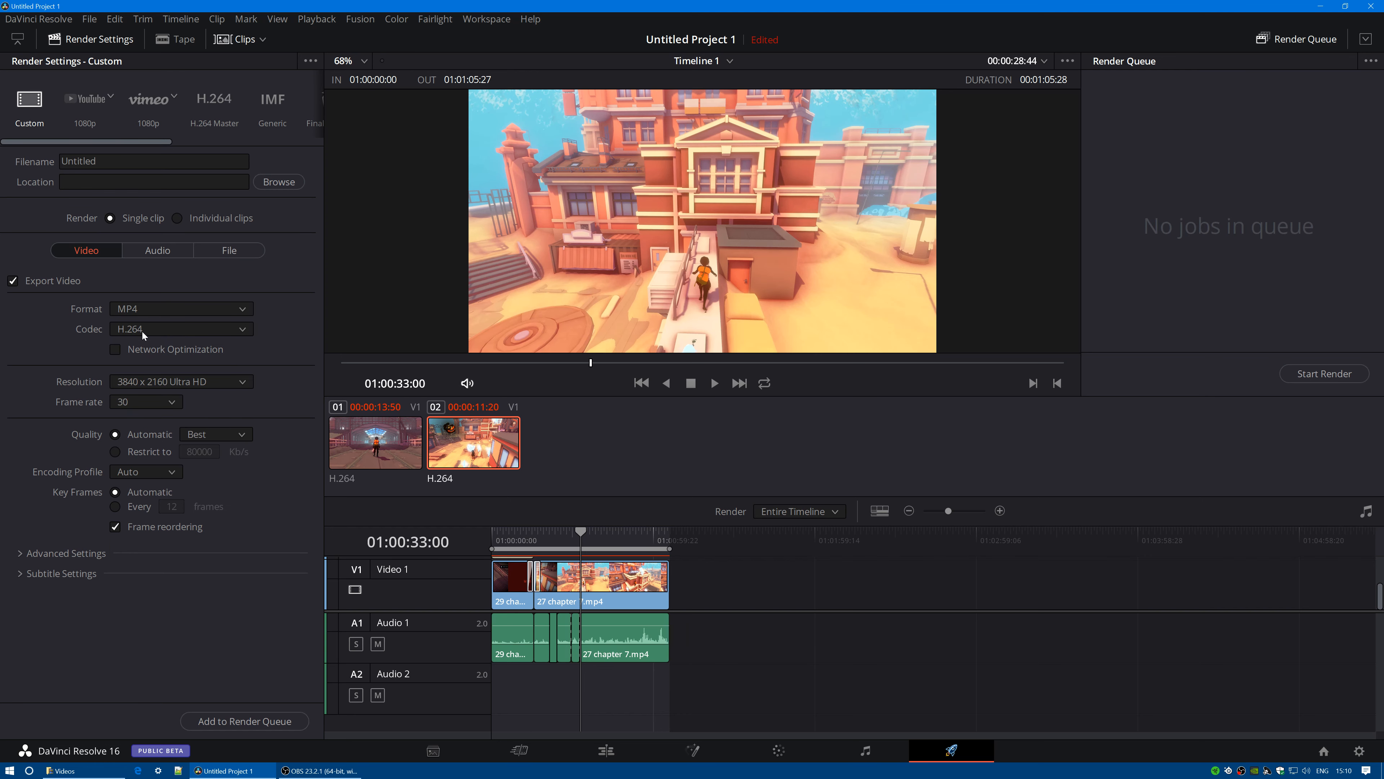
# - Check which frame rates are offered for the render
pyautogui.click(165, 405)
pyautogui.click(199, 408)
pyautogui.click(168, 403)
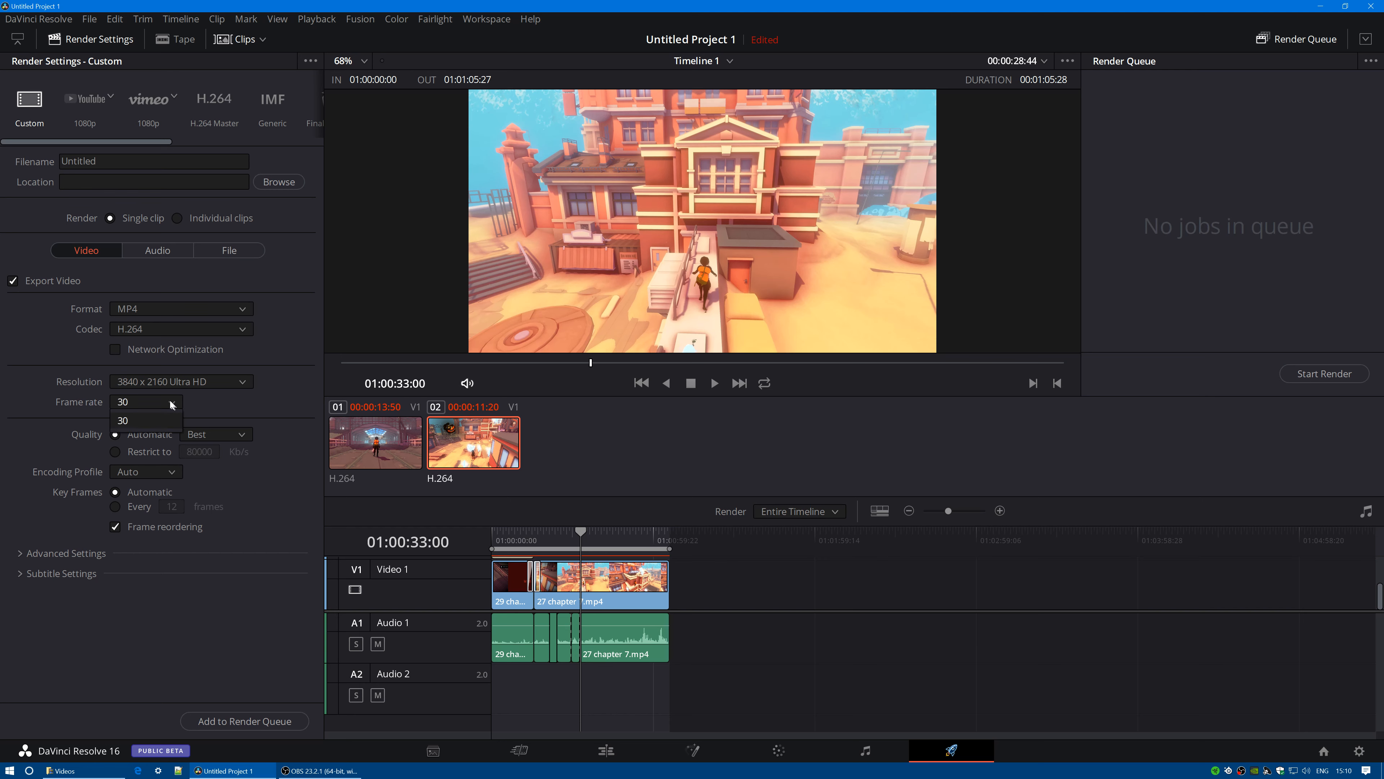
pyautogui.click(169, 406)
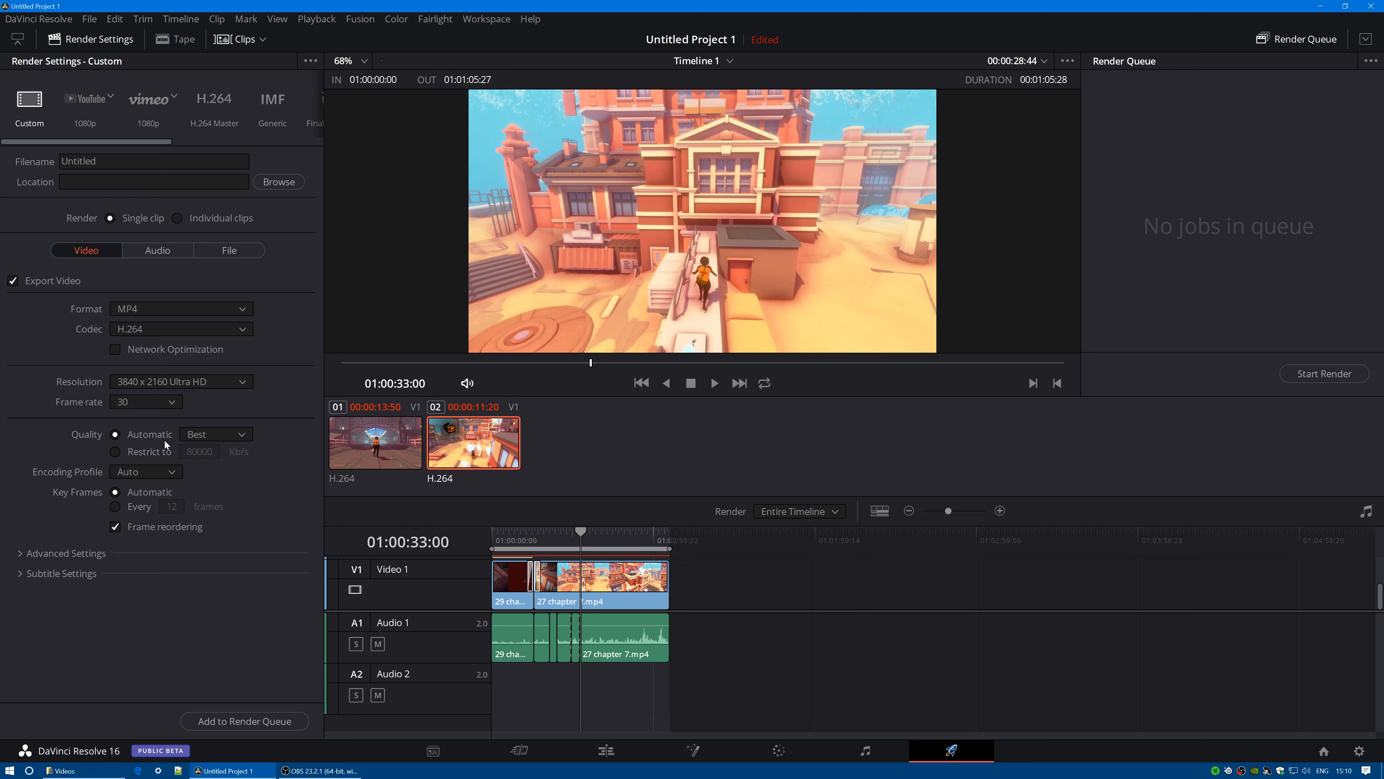
pyautogui.click(144, 404)
pyautogui.click(197, 402)
pyautogui.click(168, 401)
# - Review the timeline and playback frame rates in the project settings and leave them as they are
pyautogui.click(89, 20)
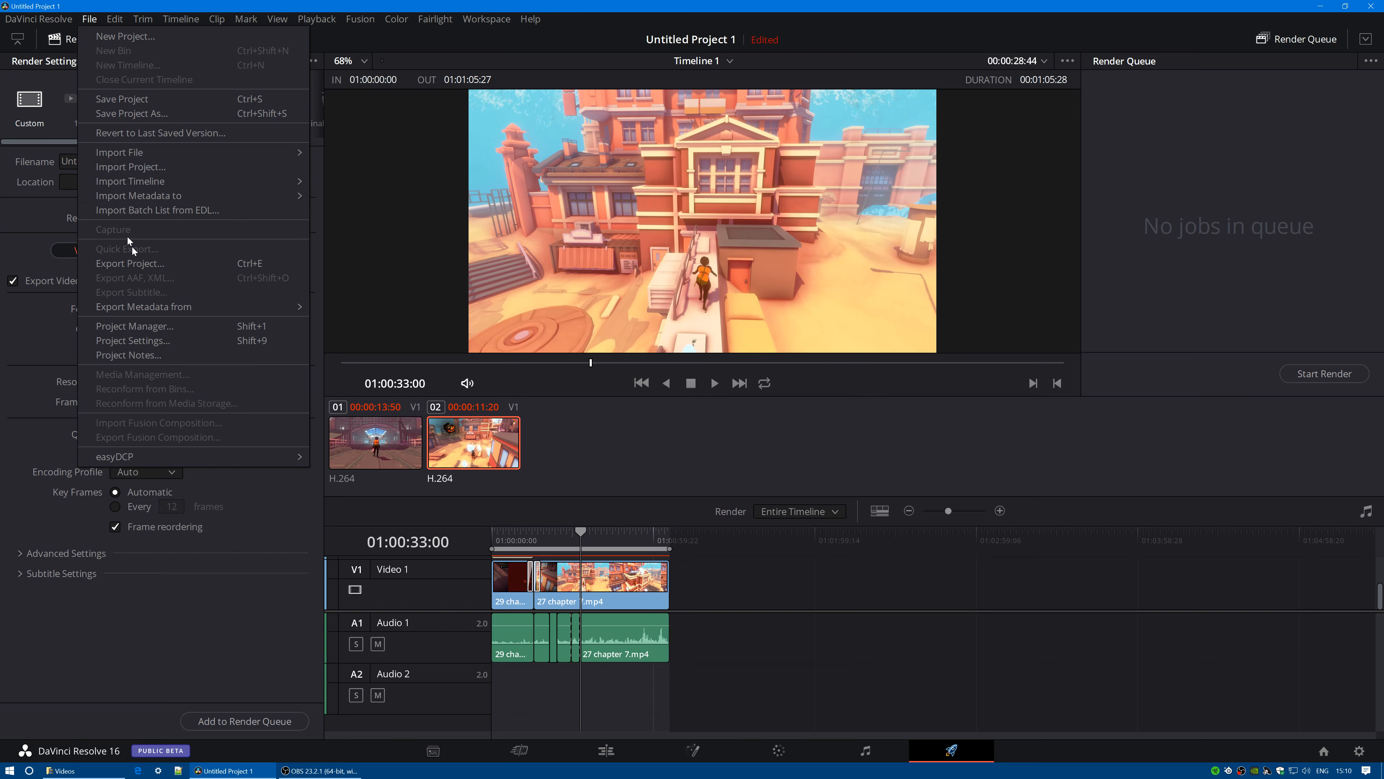
pyautogui.click(148, 341)
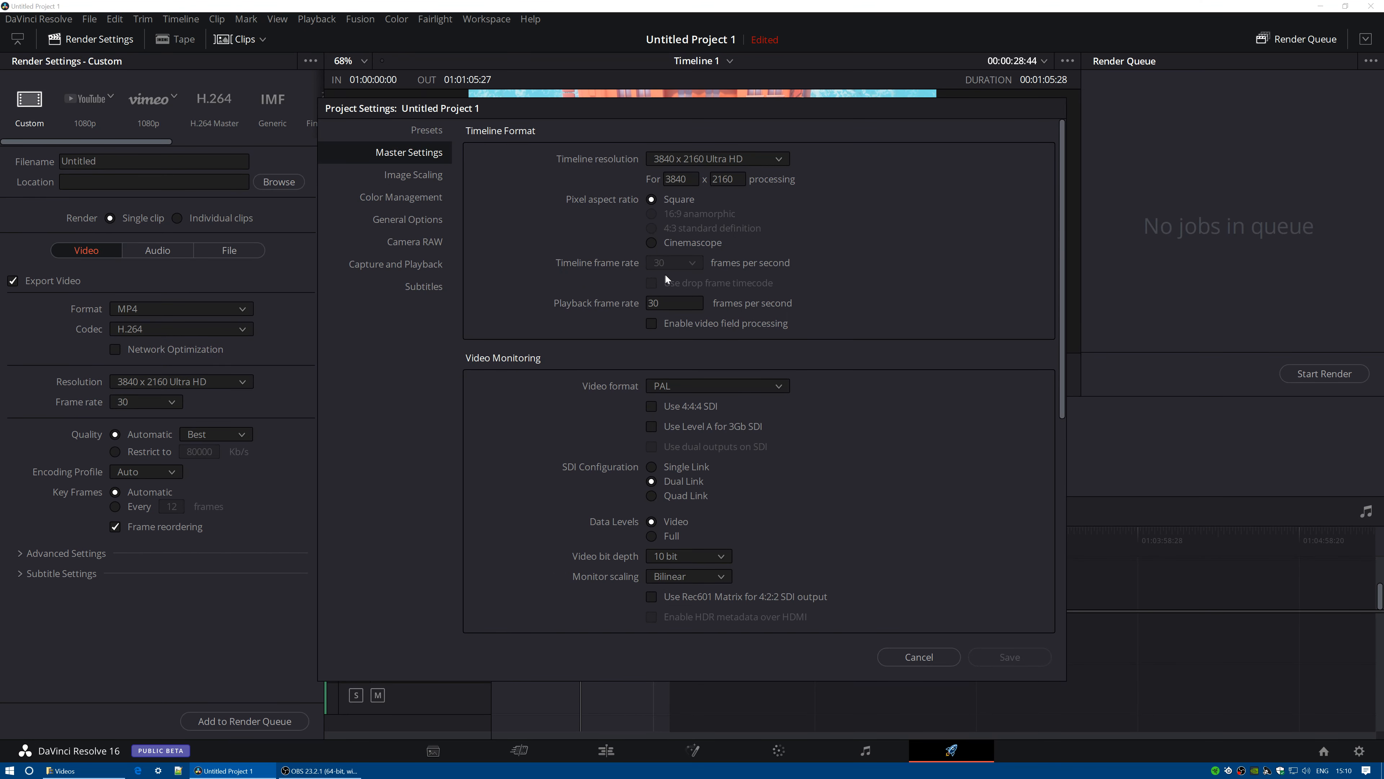
pyautogui.click(931, 660)
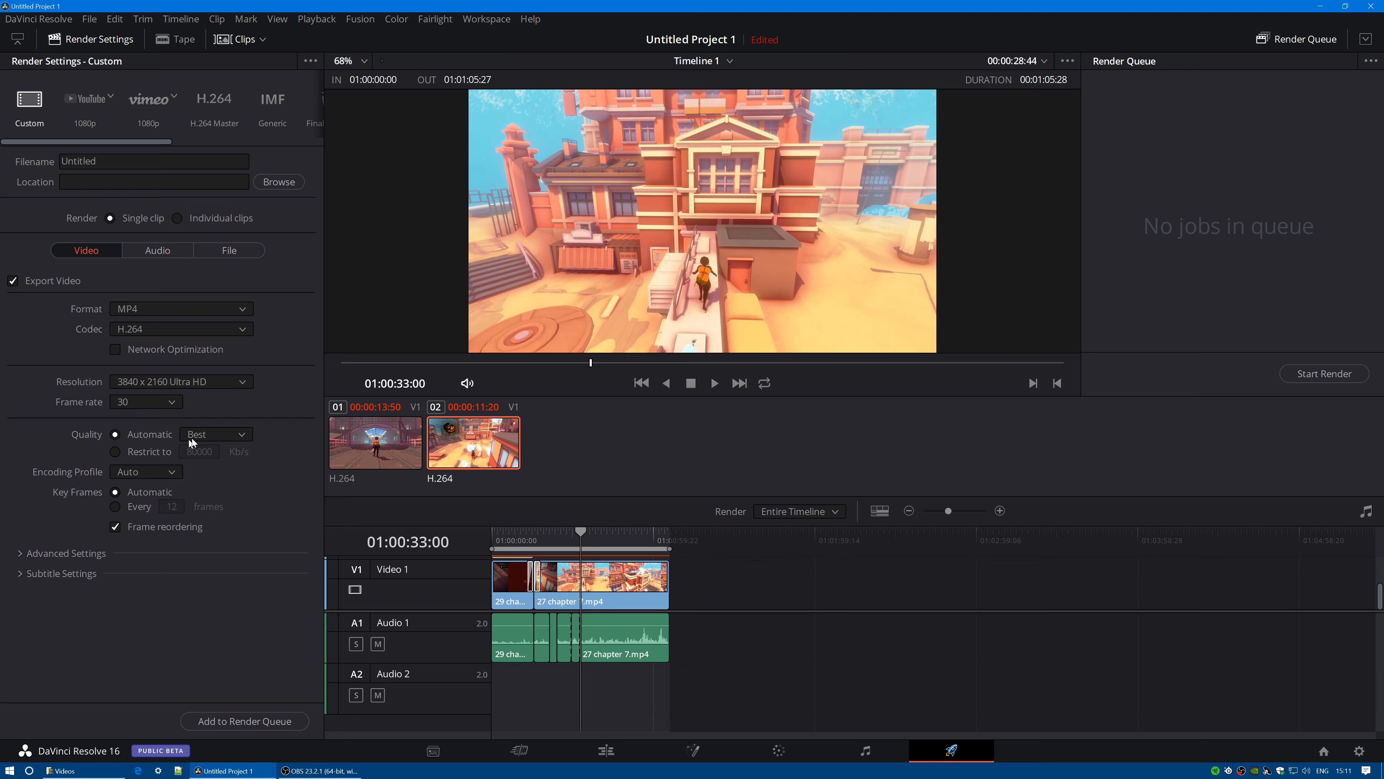
# - Review the automatic quality levels and restrict the render quality to 25000 Kb/s
pyautogui.click(222, 433)
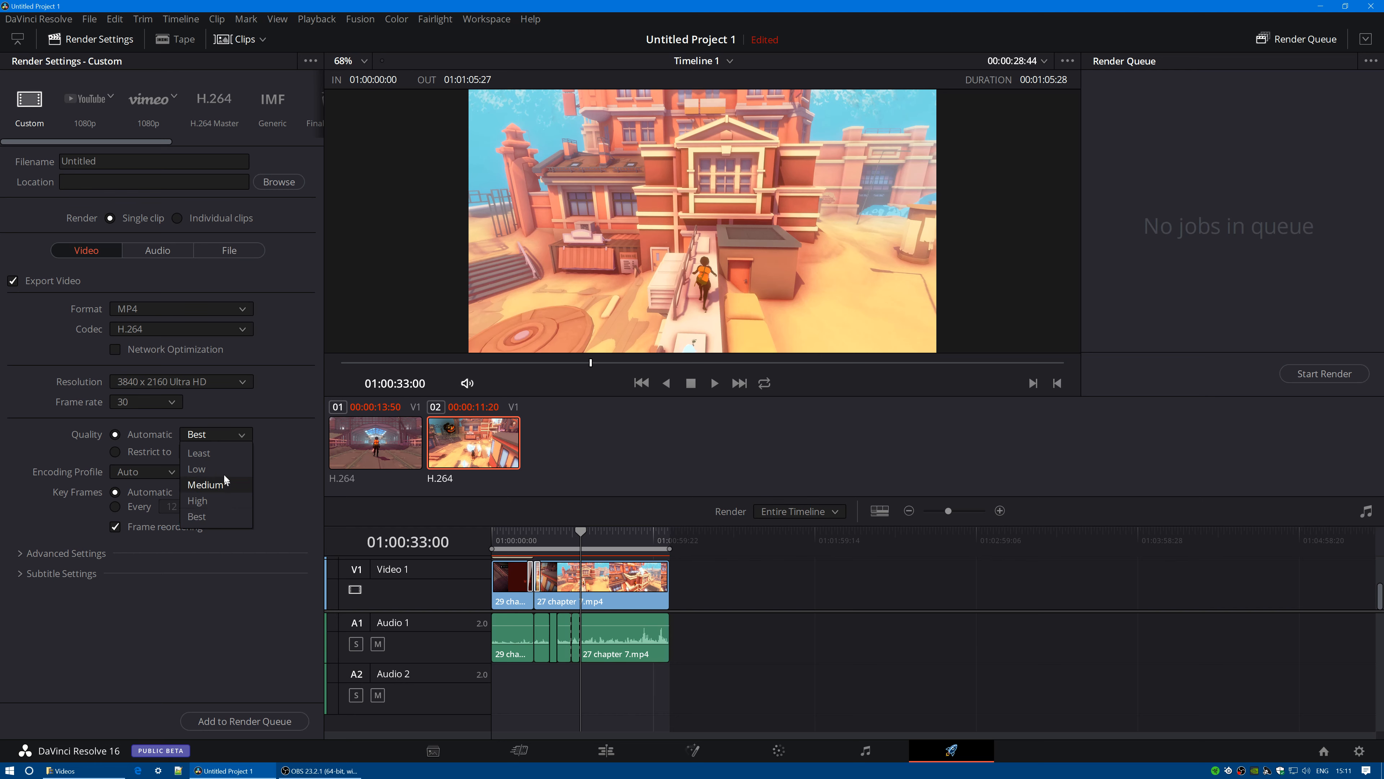
pyautogui.click(307, 483)
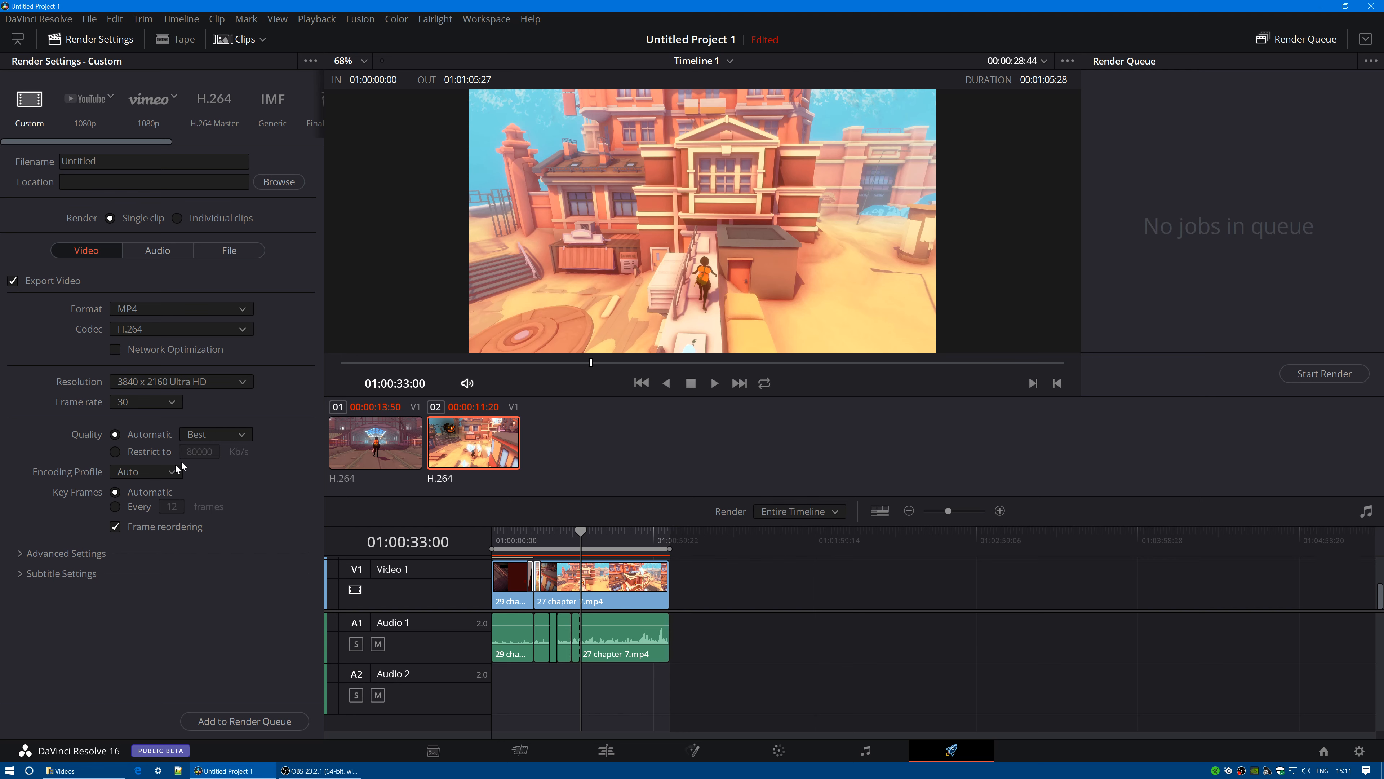
pyautogui.click(116, 451)
pyautogui.click(193, 452)
pyautogui.write('25000')
pyautogui.click(138, 770)
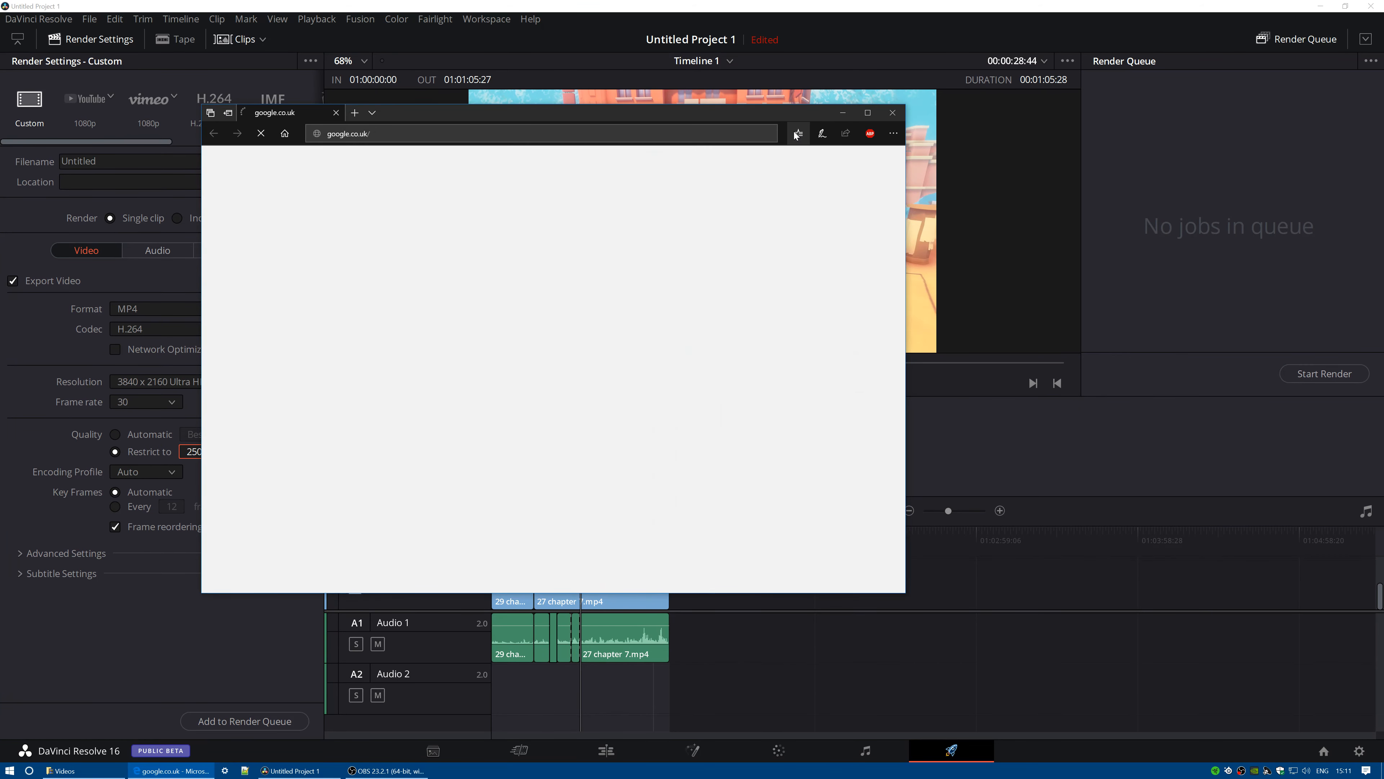
pyautogui.click(799, 133)
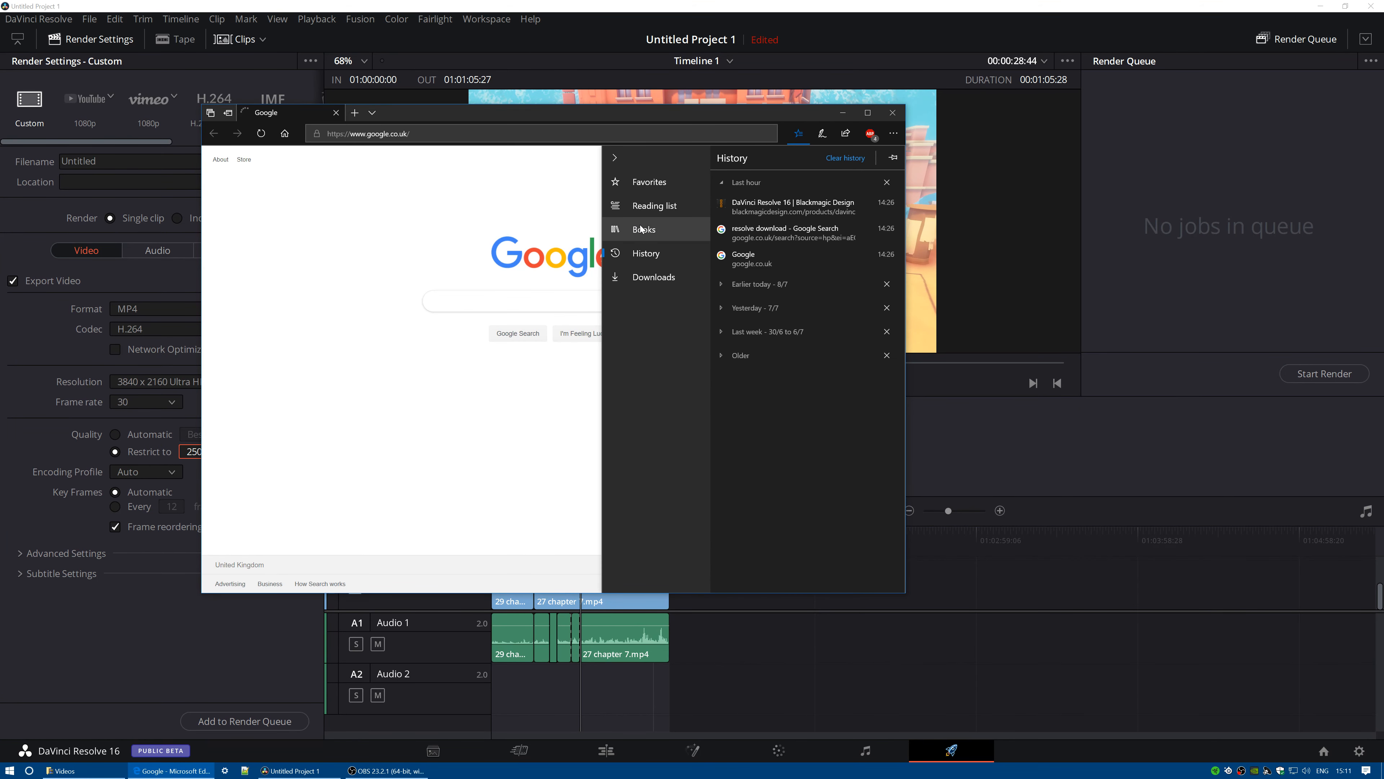
pyautogui.click(891, 112)
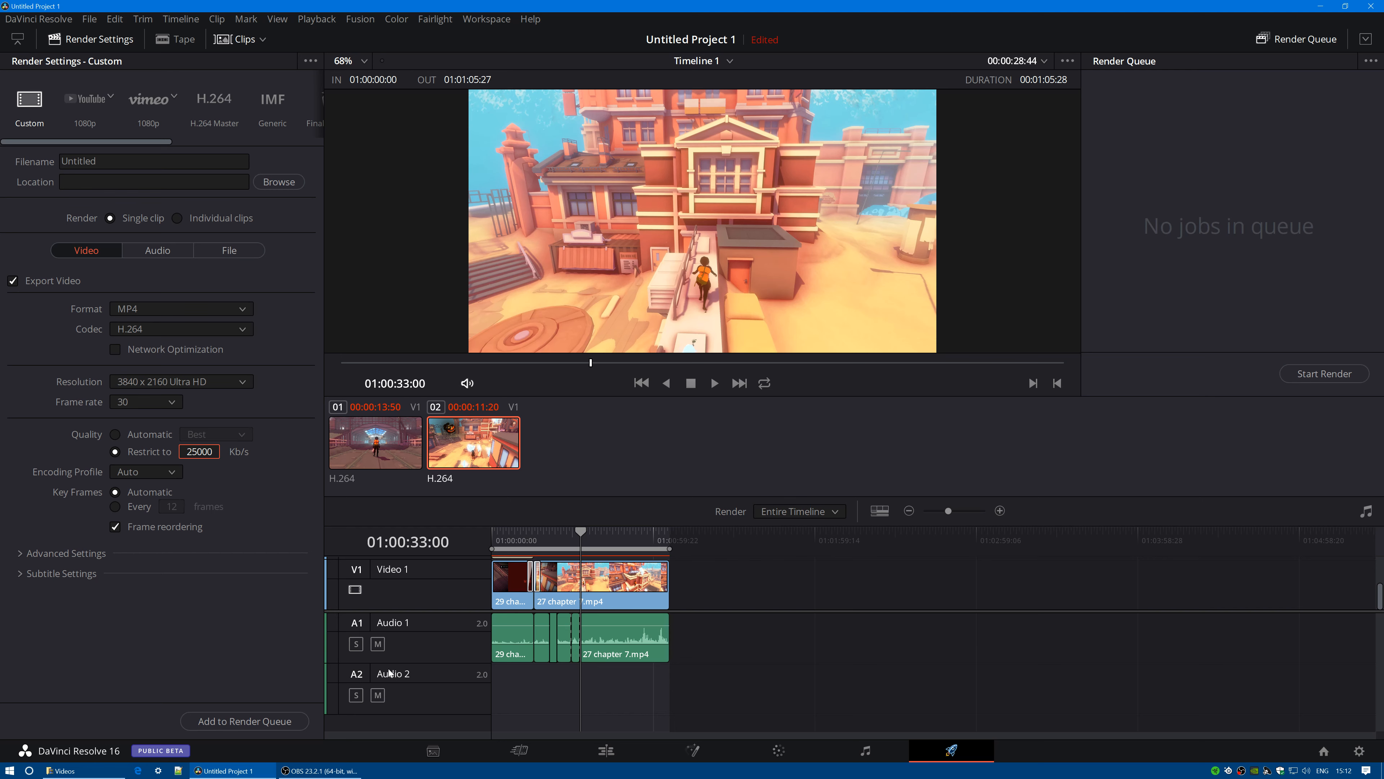
# - Add the timeline to the render queue with myfile as the output file name in the Videos folder
pyautogui.click(236, 725)
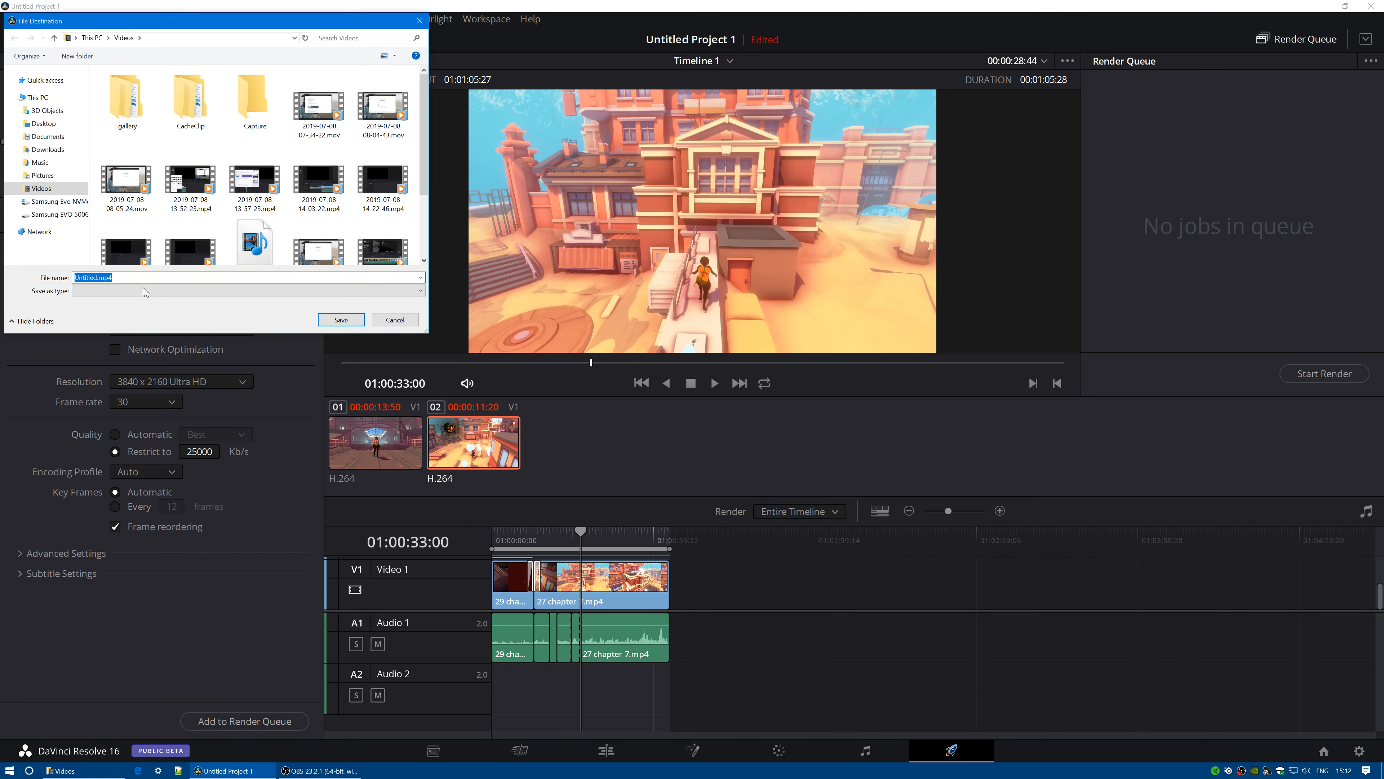
pyautogui.write('myfile')
pyautogui.press('Return')
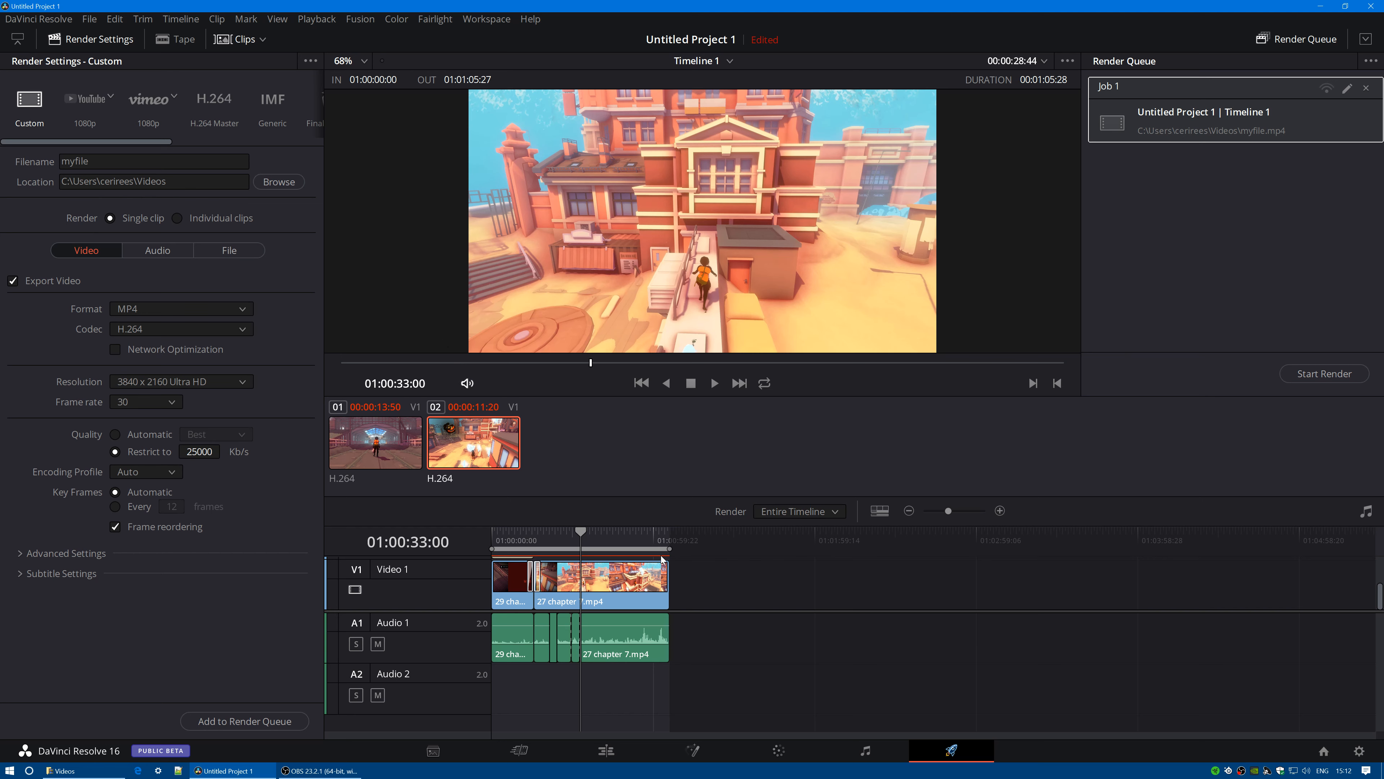
# - Look through the advanced render settings, remove the queued job and add it to the render queue again
pyautogui.click(21, 555)
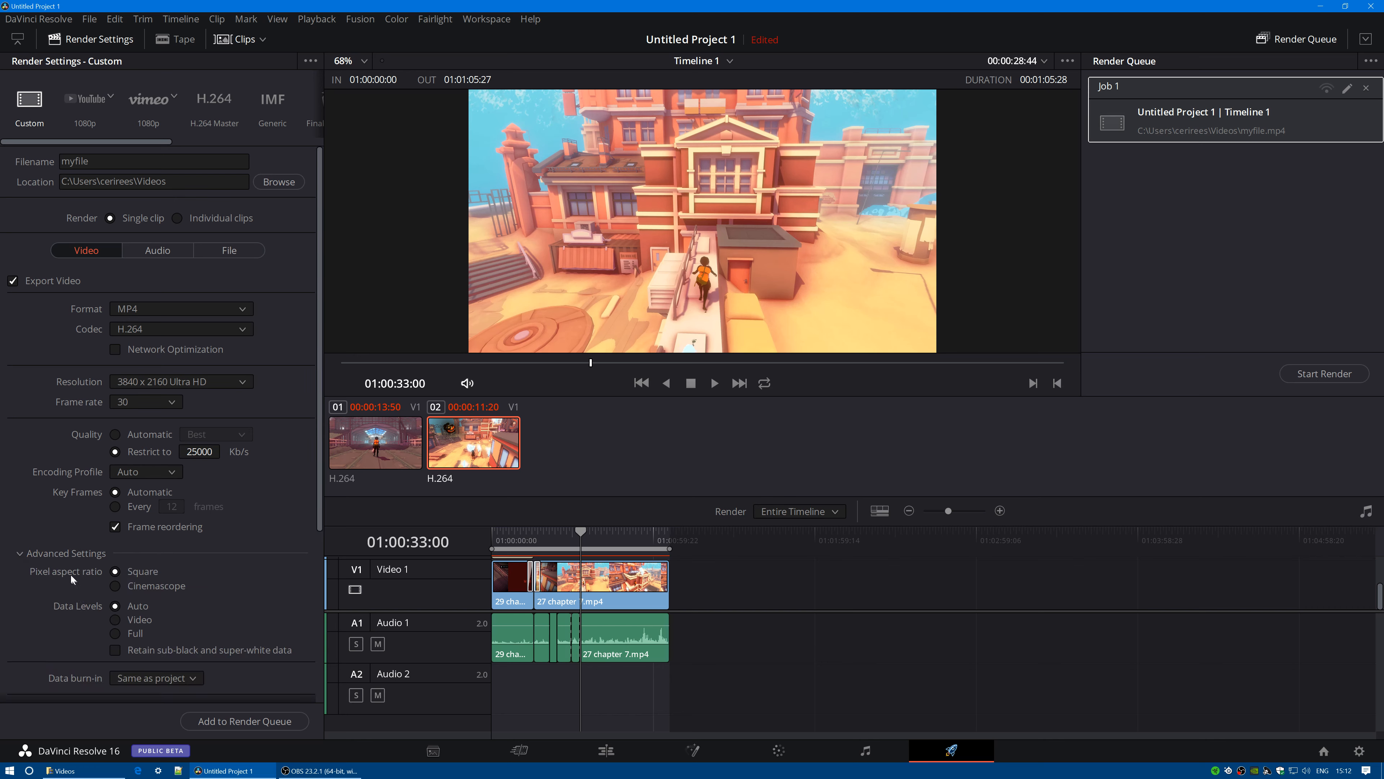
pyautogui.scroll(-5, 68, 564)
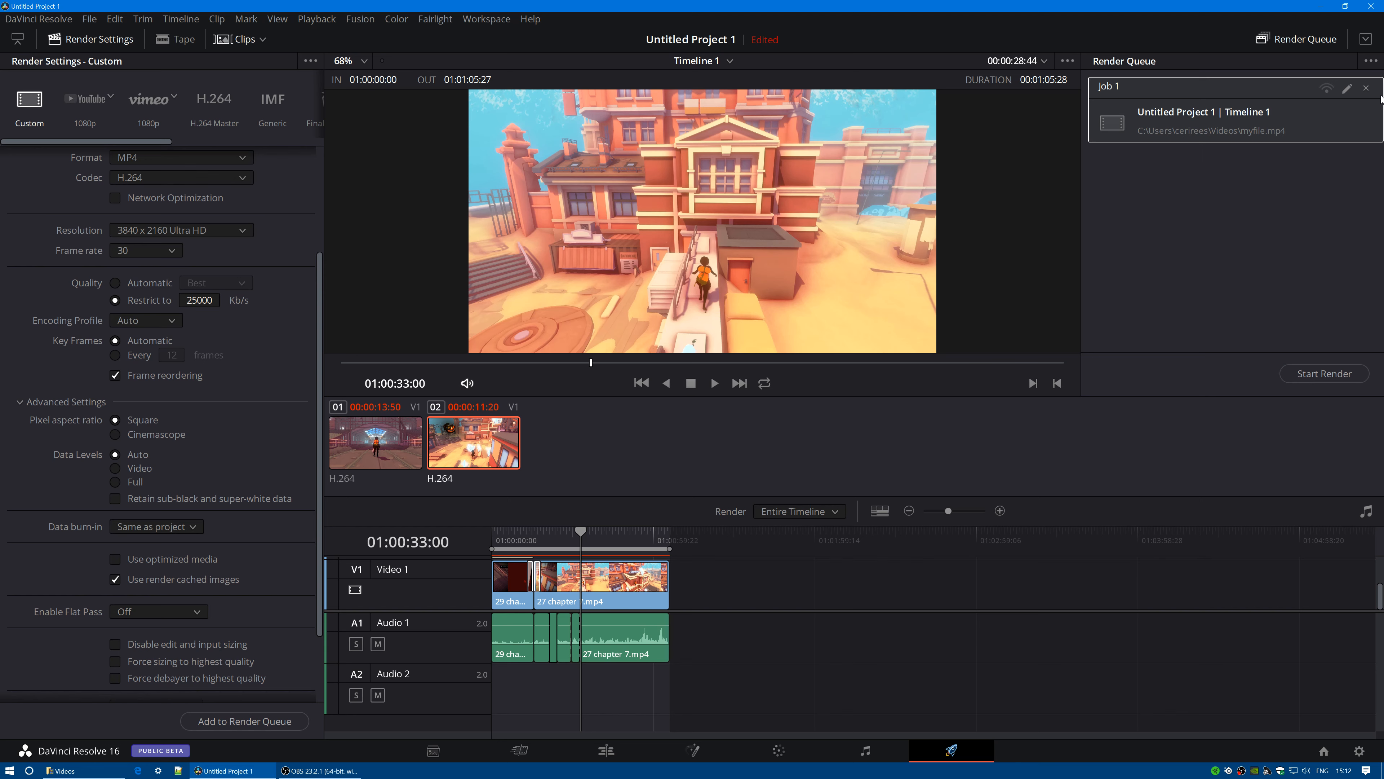
pyautogui.click(1367, 88)
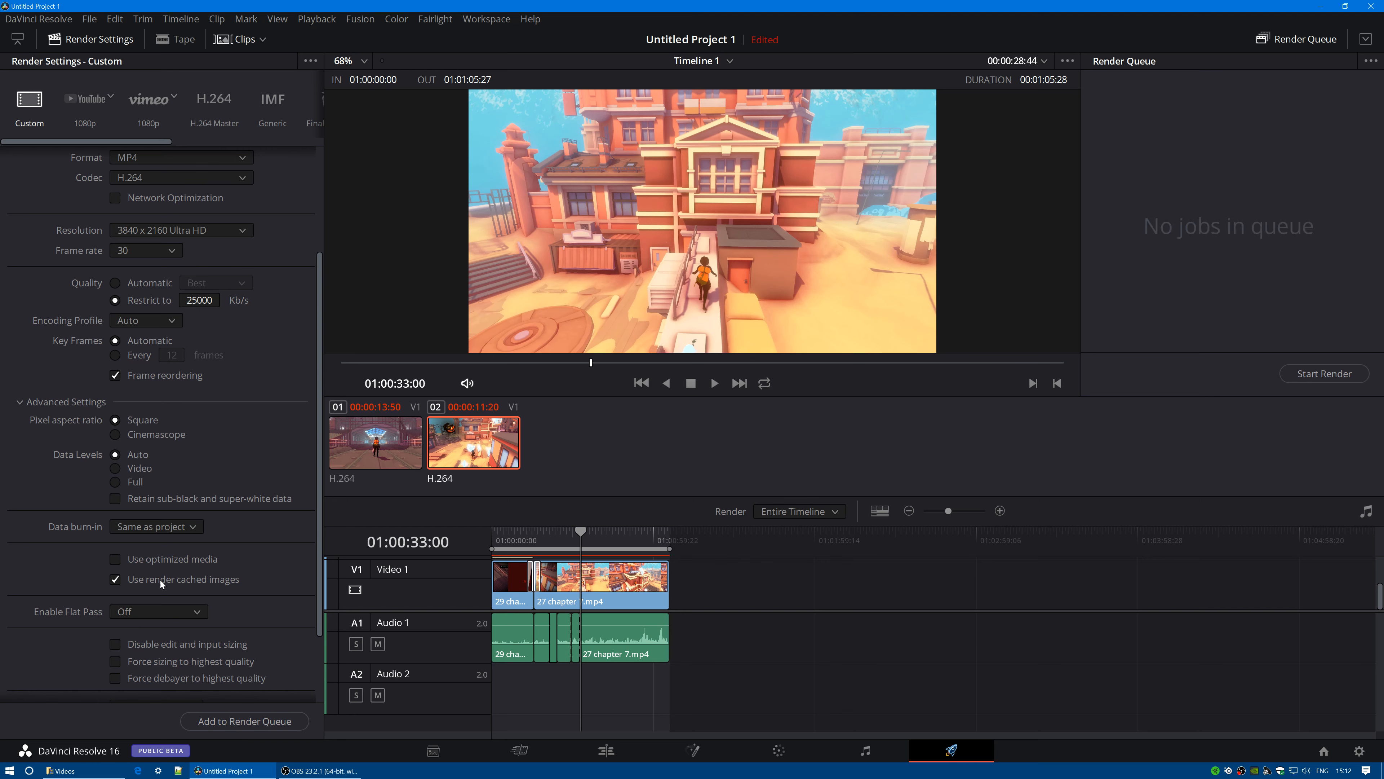
pyautogui.click(243, 721)
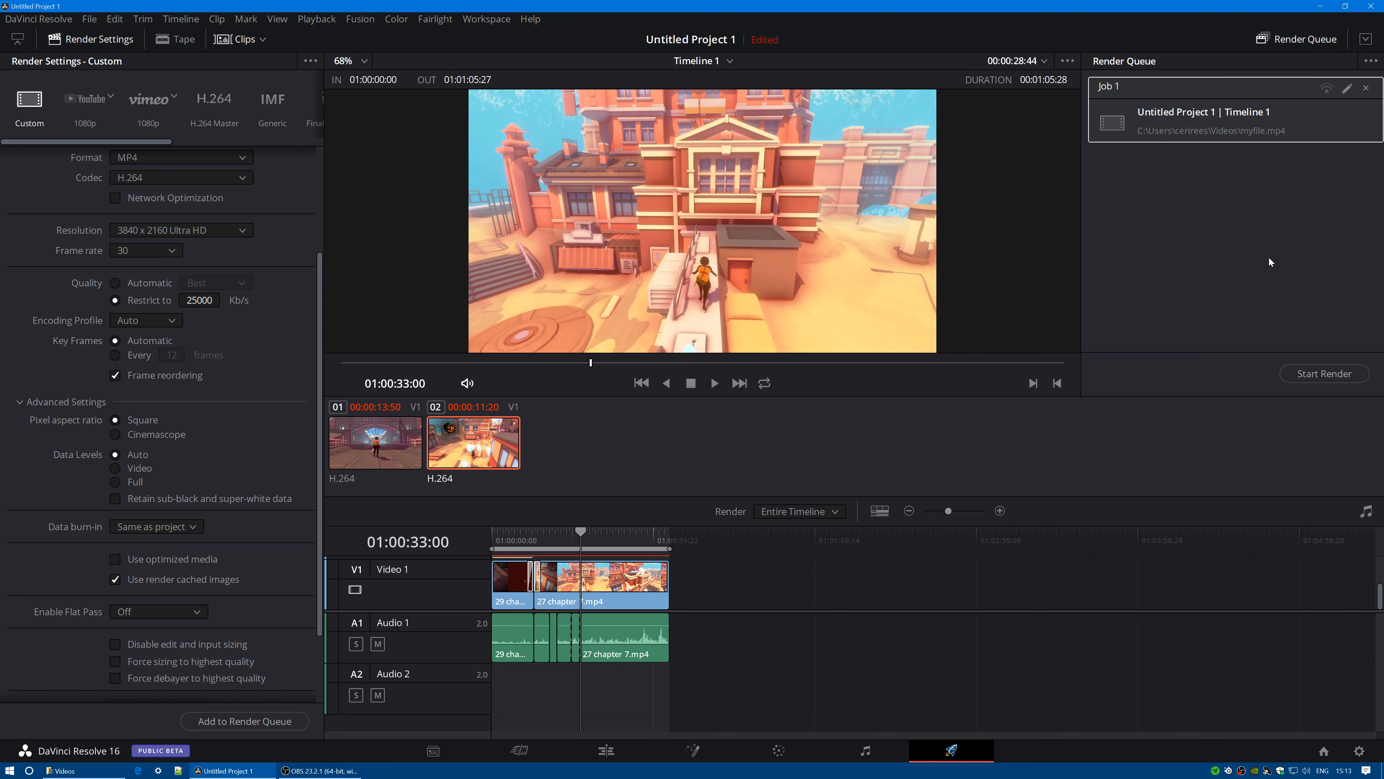
# - Collapse the advanced settings, render the queued job and return to the Edit page
pyautogui.scroll(3, 268, 334)
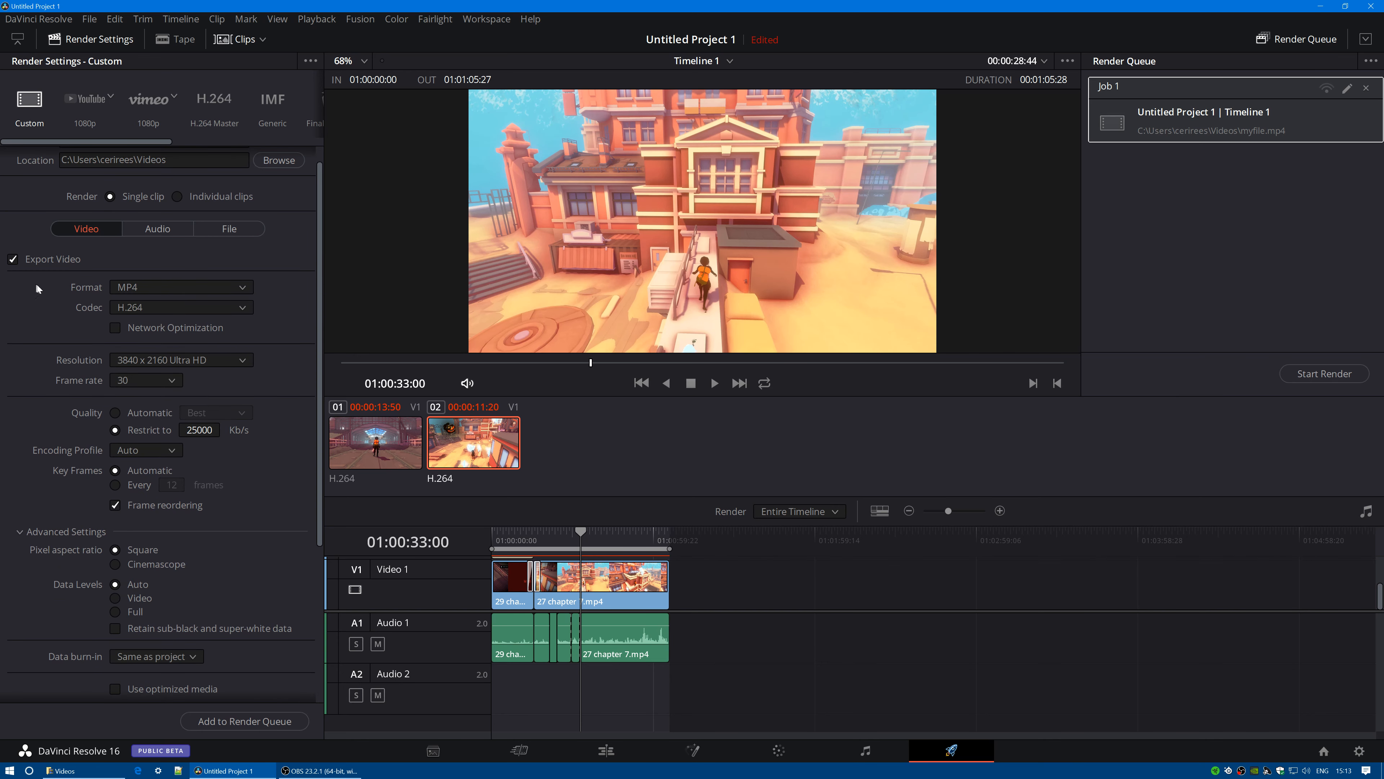
pyautogui.scroll(-1, 34, 645)
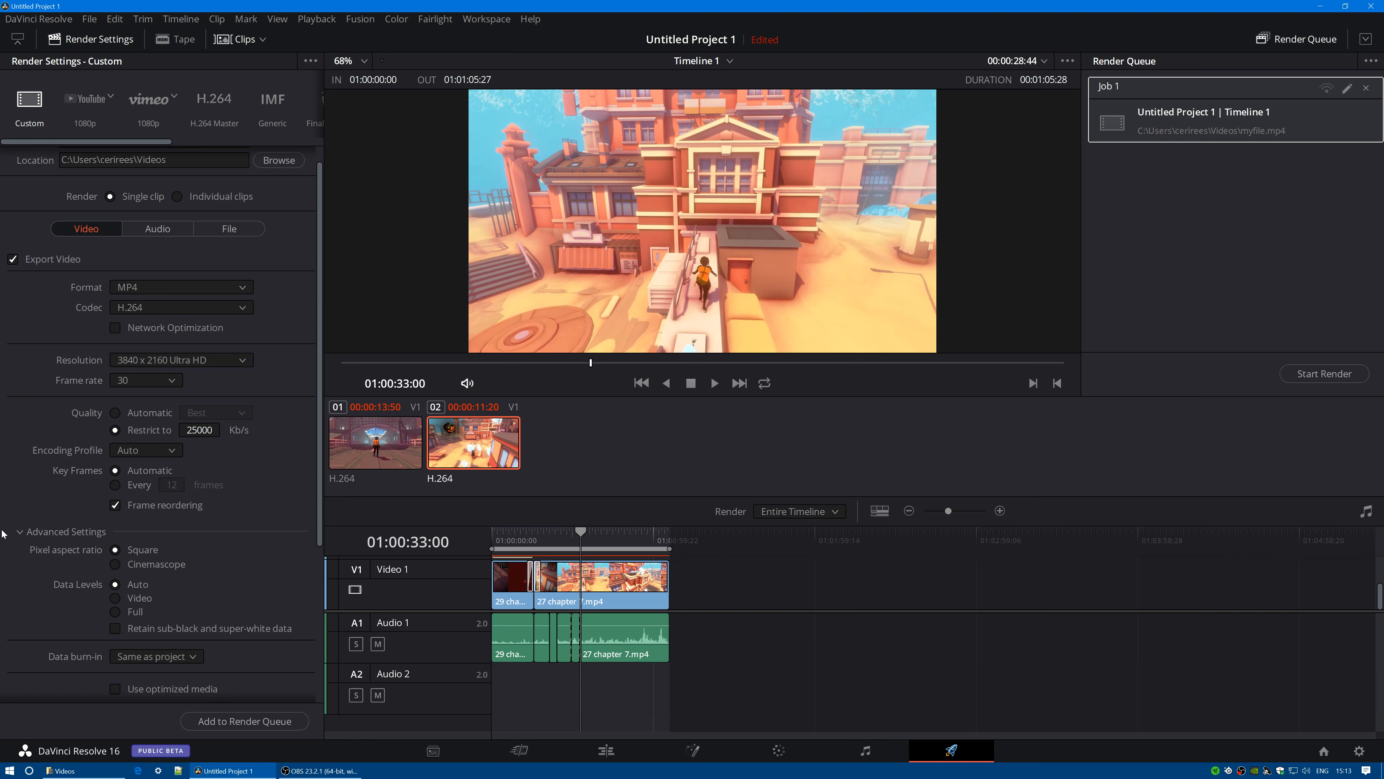
pyautogui.click(35, 531)
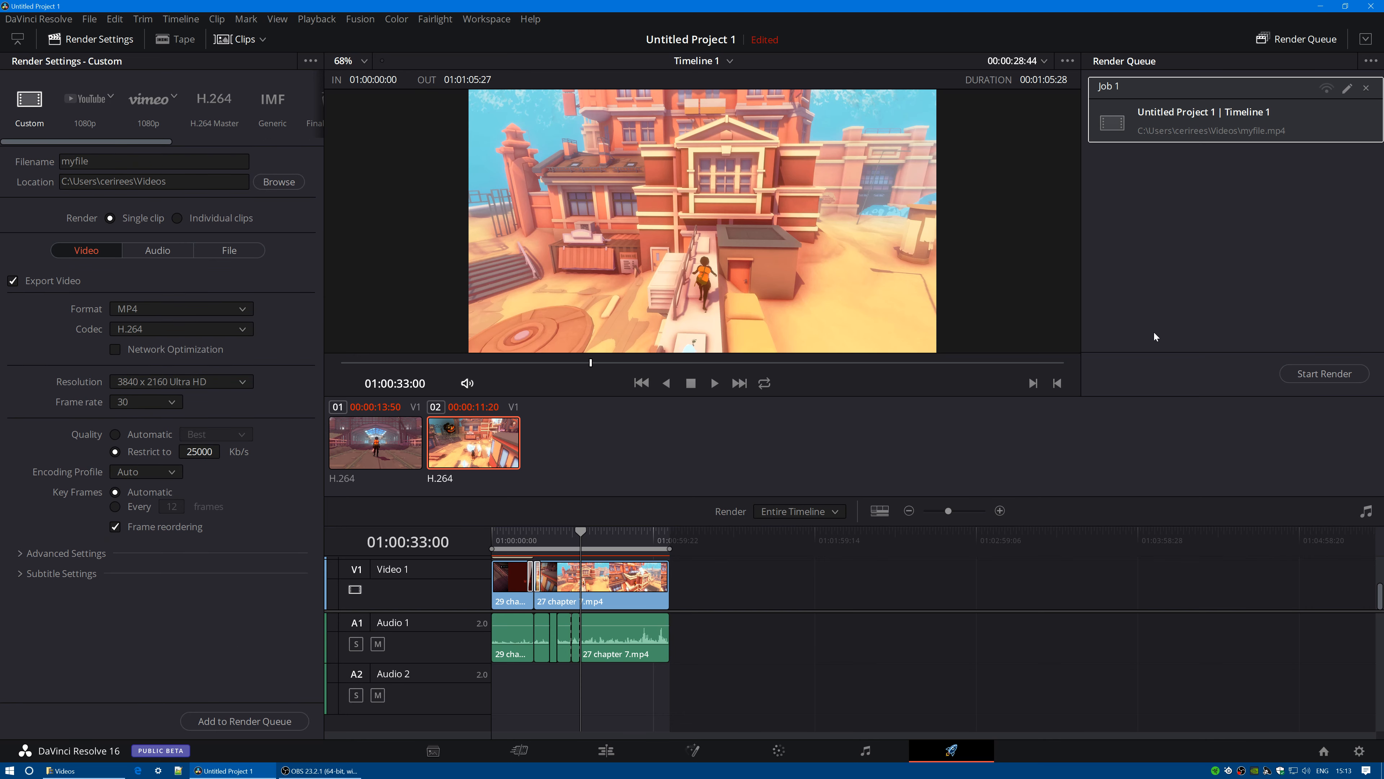
pyautogui.click(1319, 376)
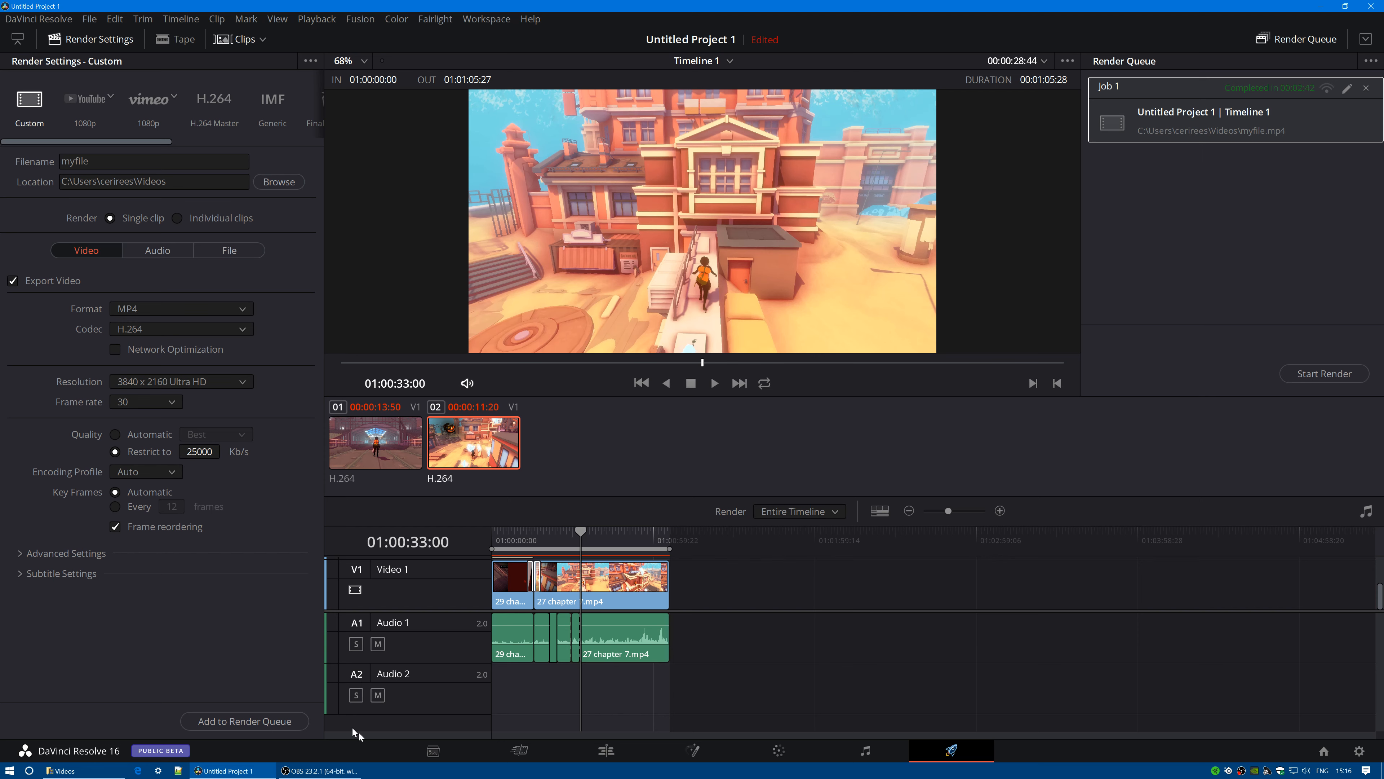
pyautogui.click(611, 751)
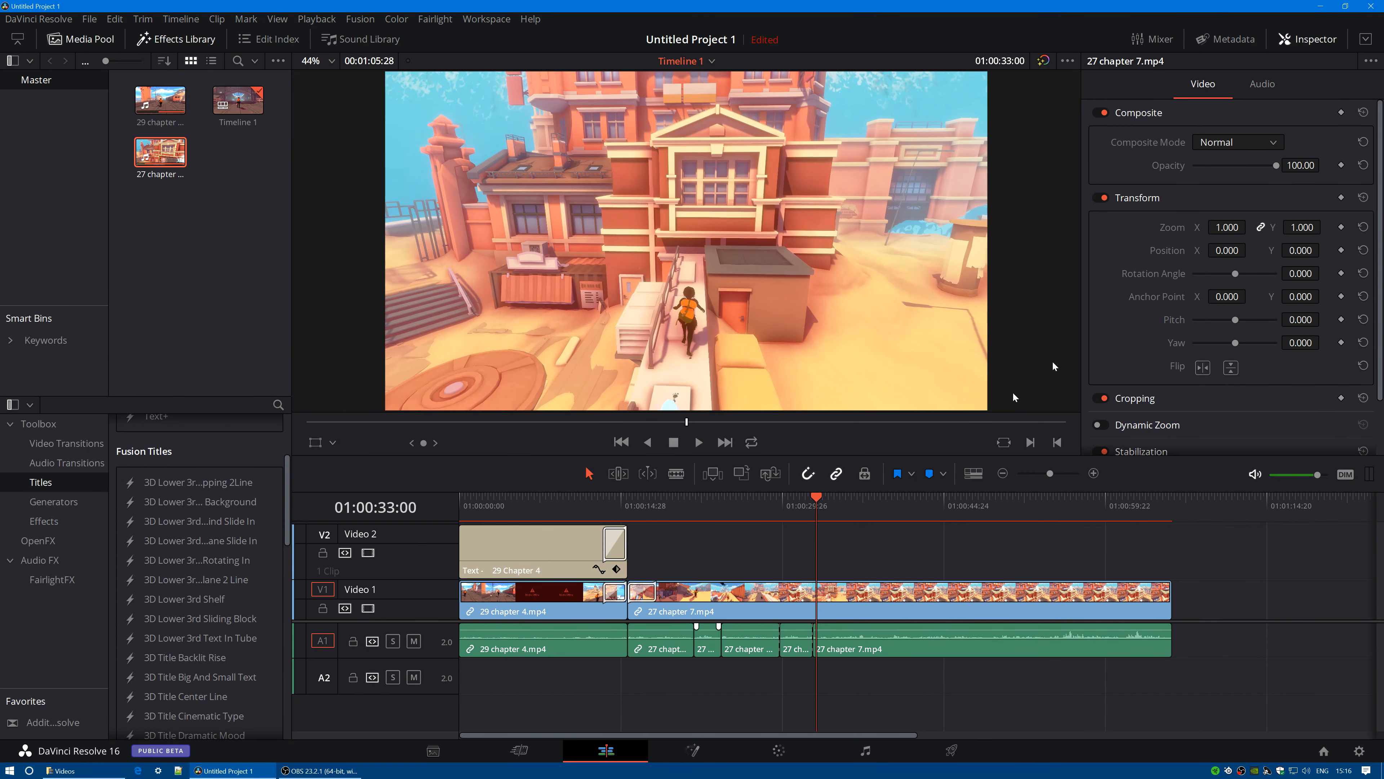
# - Switch to the Videos folder in File Explorer, play the rendered myfile.mp4 at a lower volume and close the player
pyautogui.click(1322, 6)
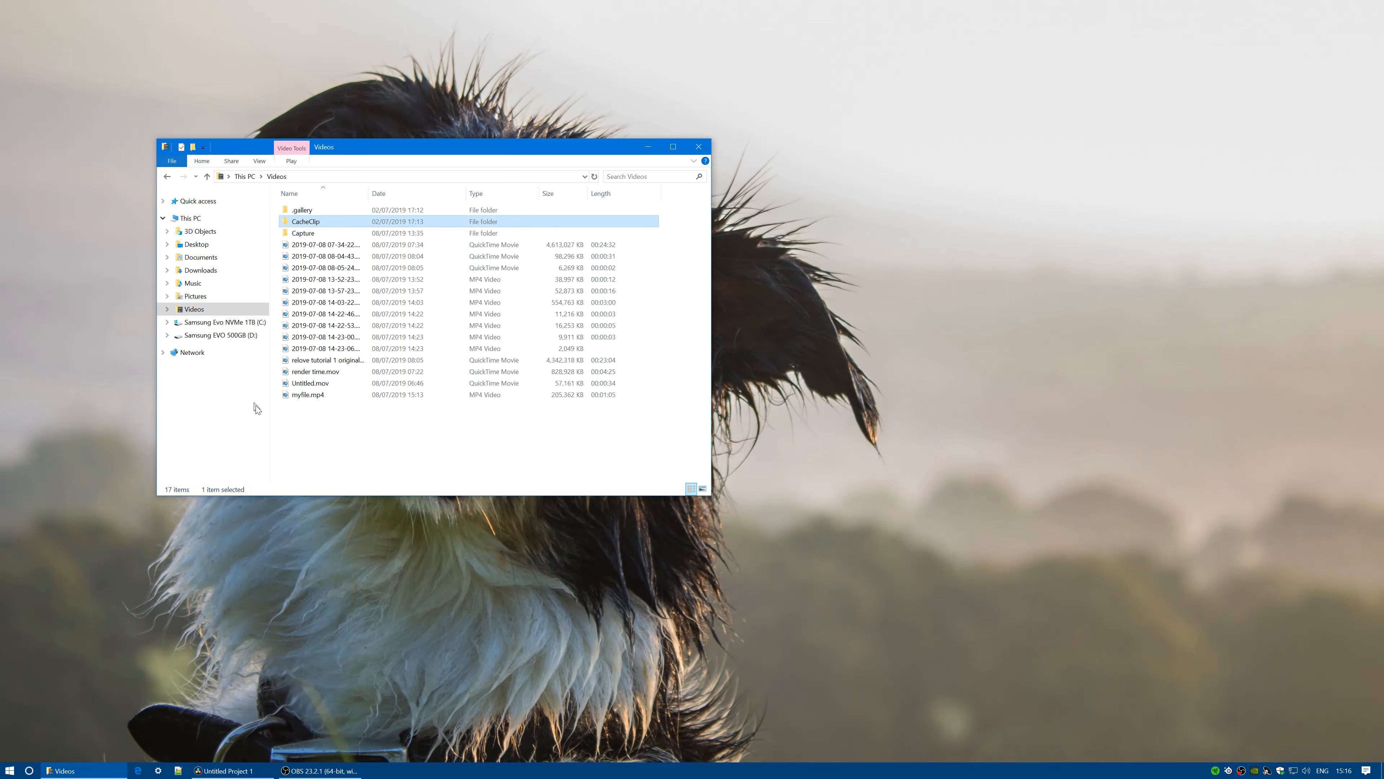
pyautogui.click(307, 397)
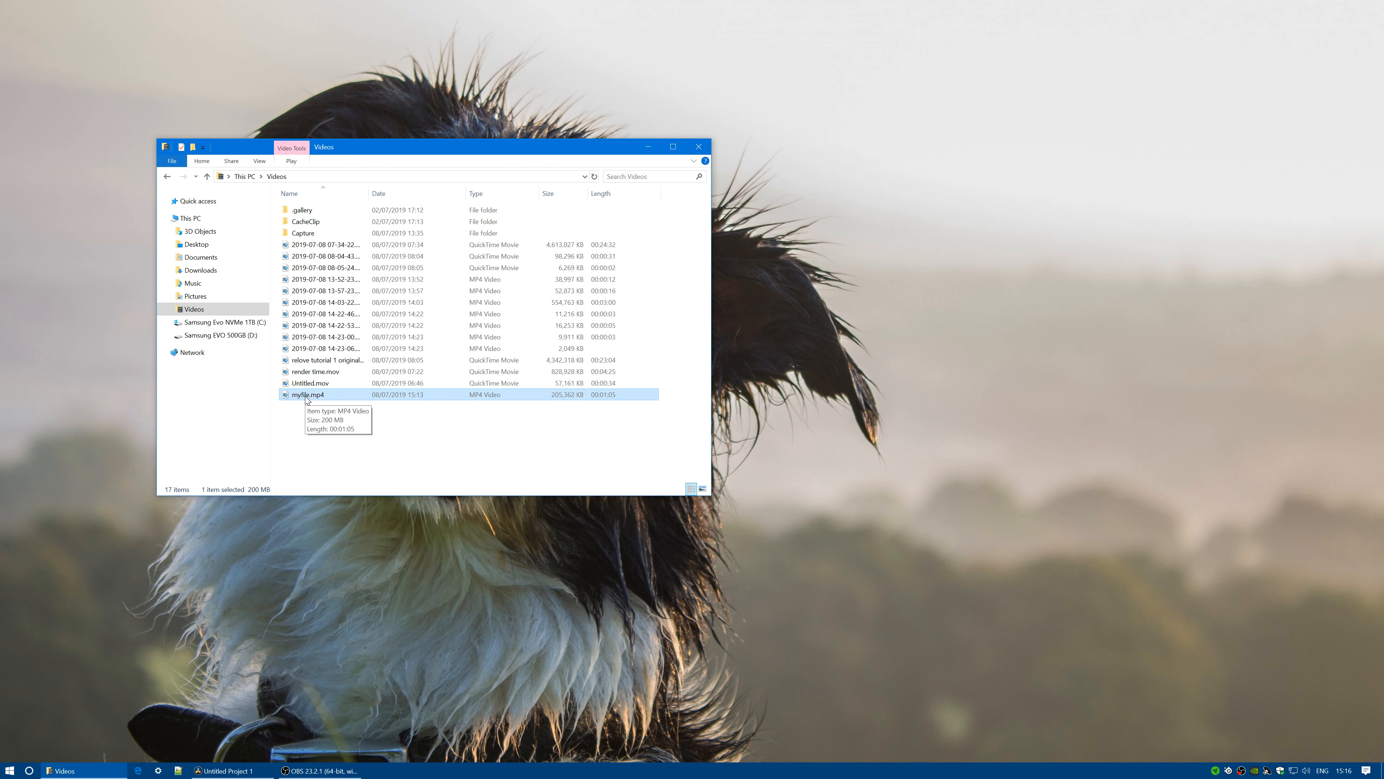
pyautogui.doubleClick(306, 397)
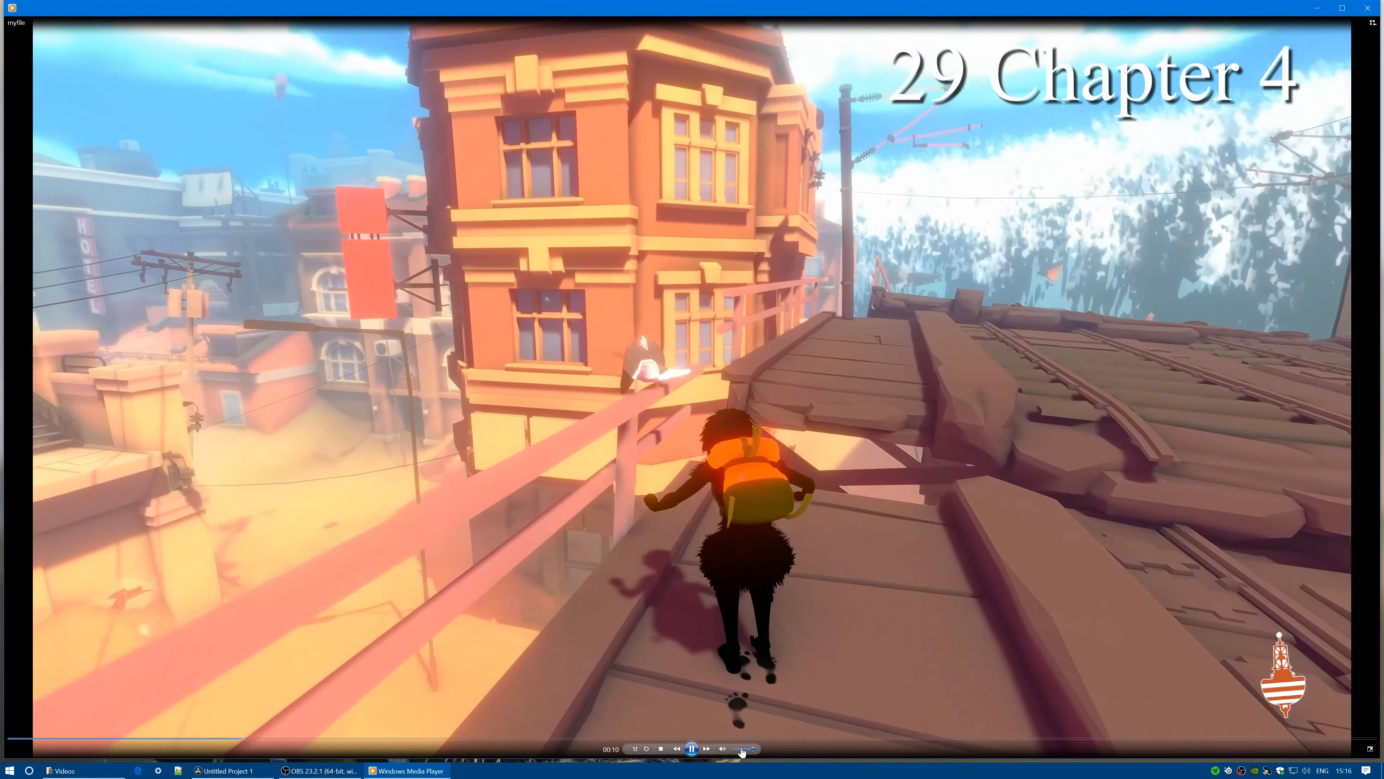
pyautogui.moveTo(741, 749); pyautogui.dragTo(728, 749)
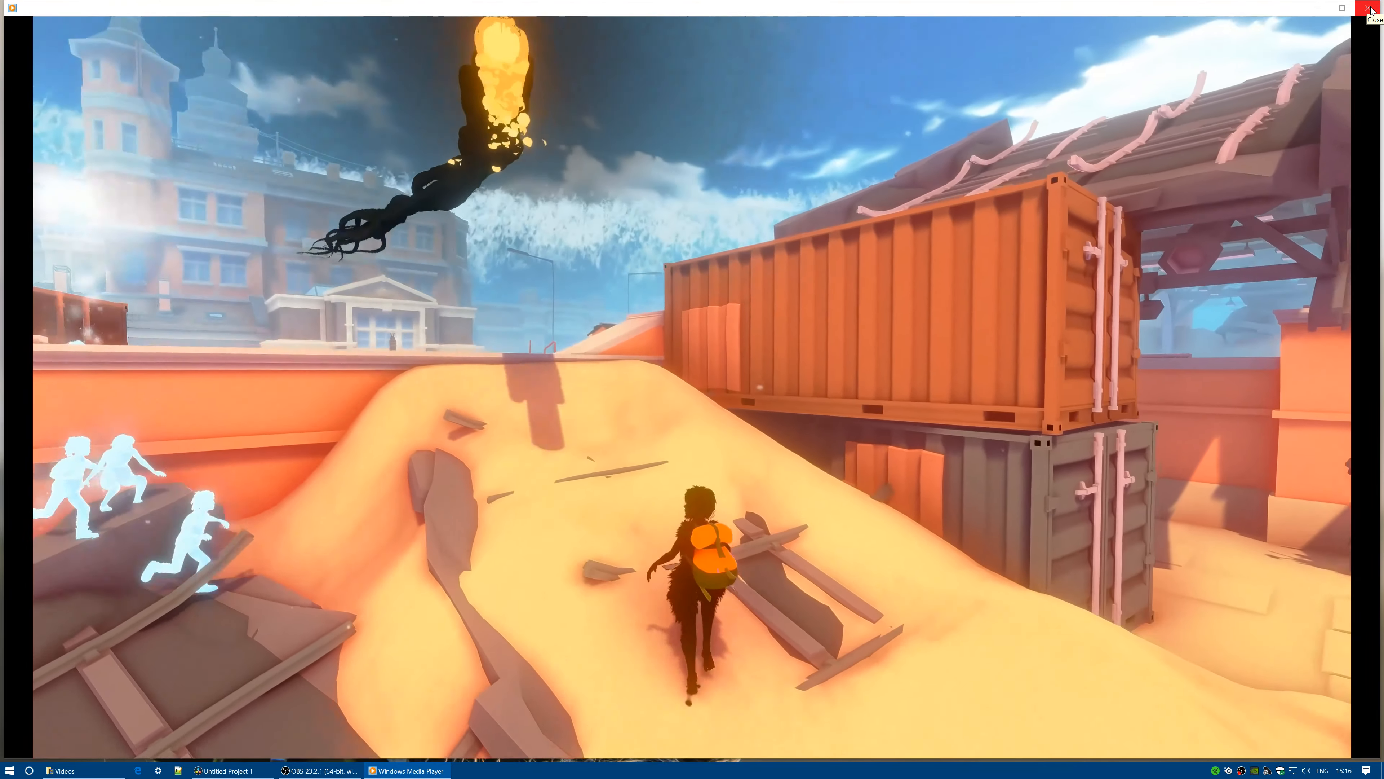
pyautogui.click(1371, 8)
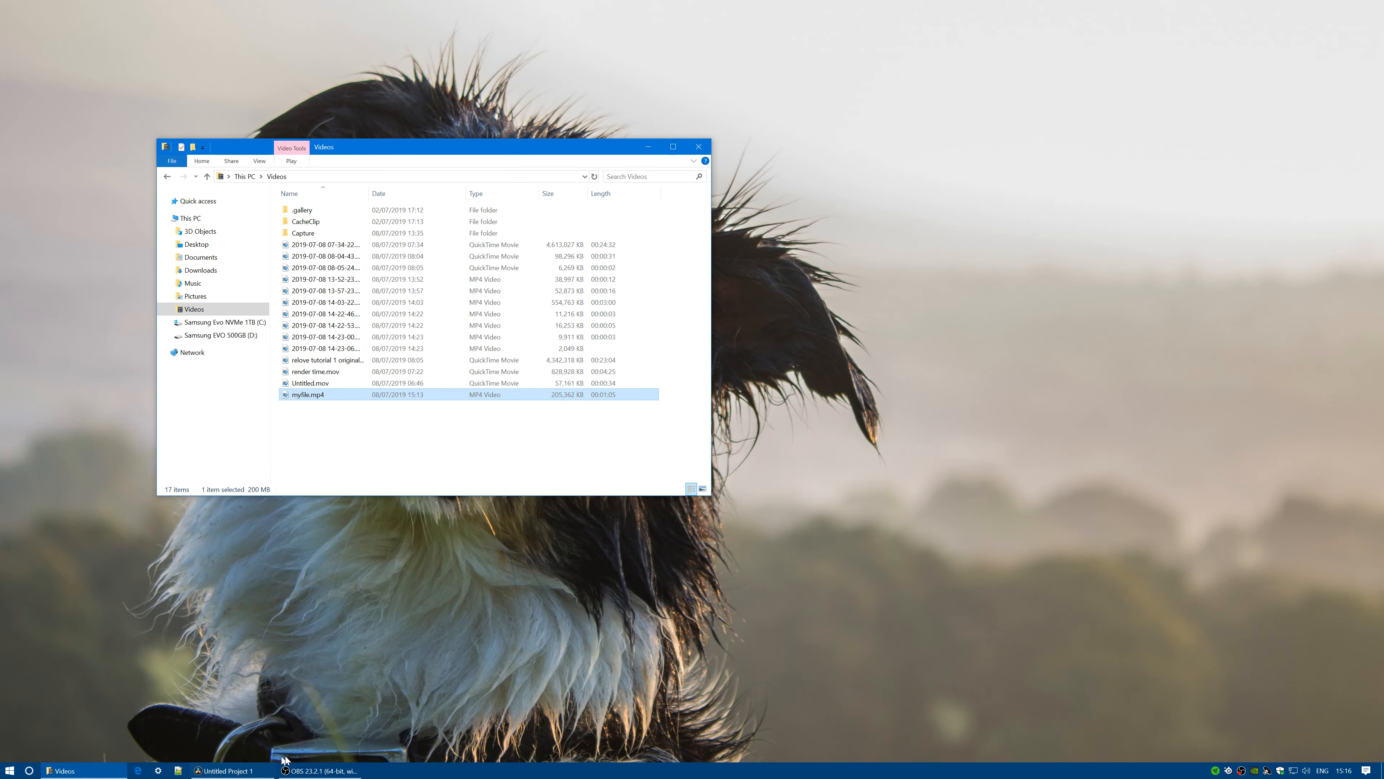
# - Switch back to DaVinci Resolve, try to save the project and select all clips on the timeline
pyautogui.click(216, 772)
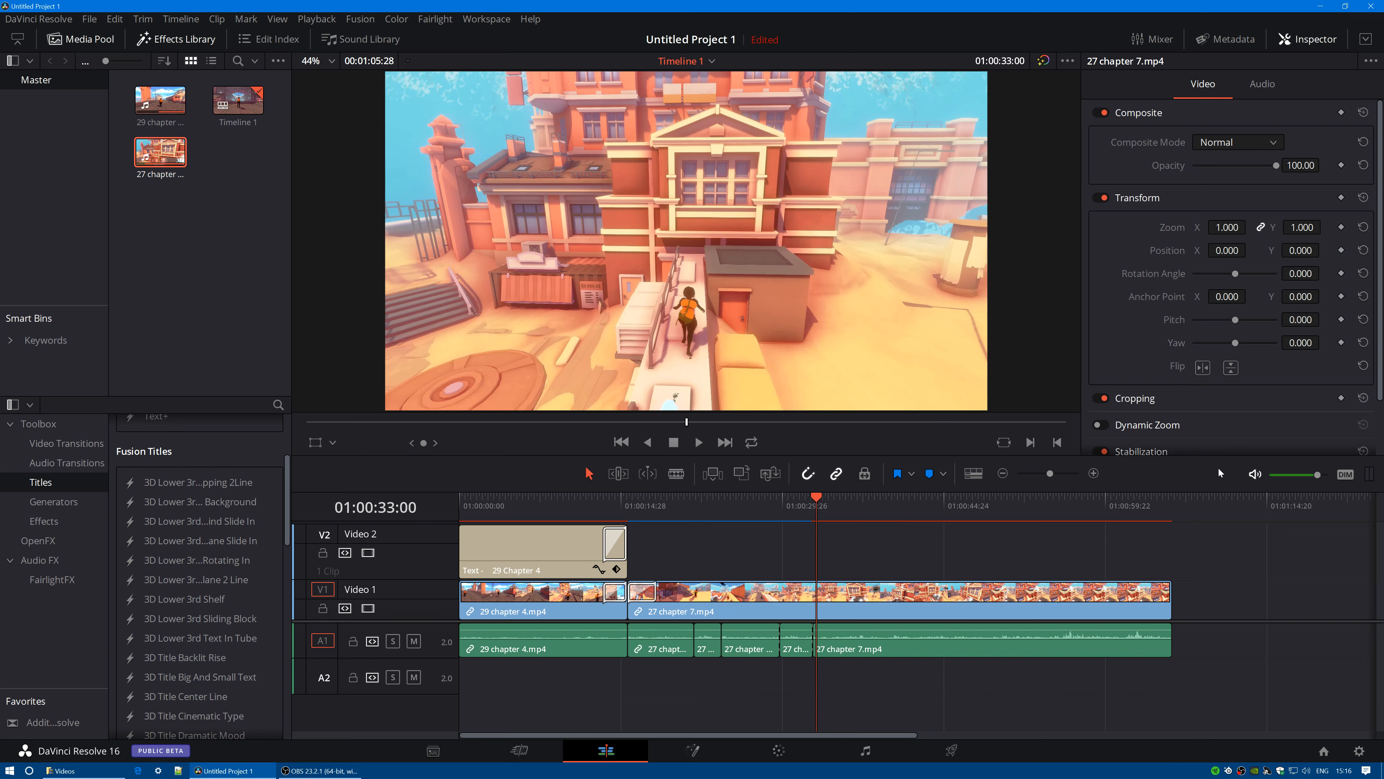
pyautogui.click(91, 20)
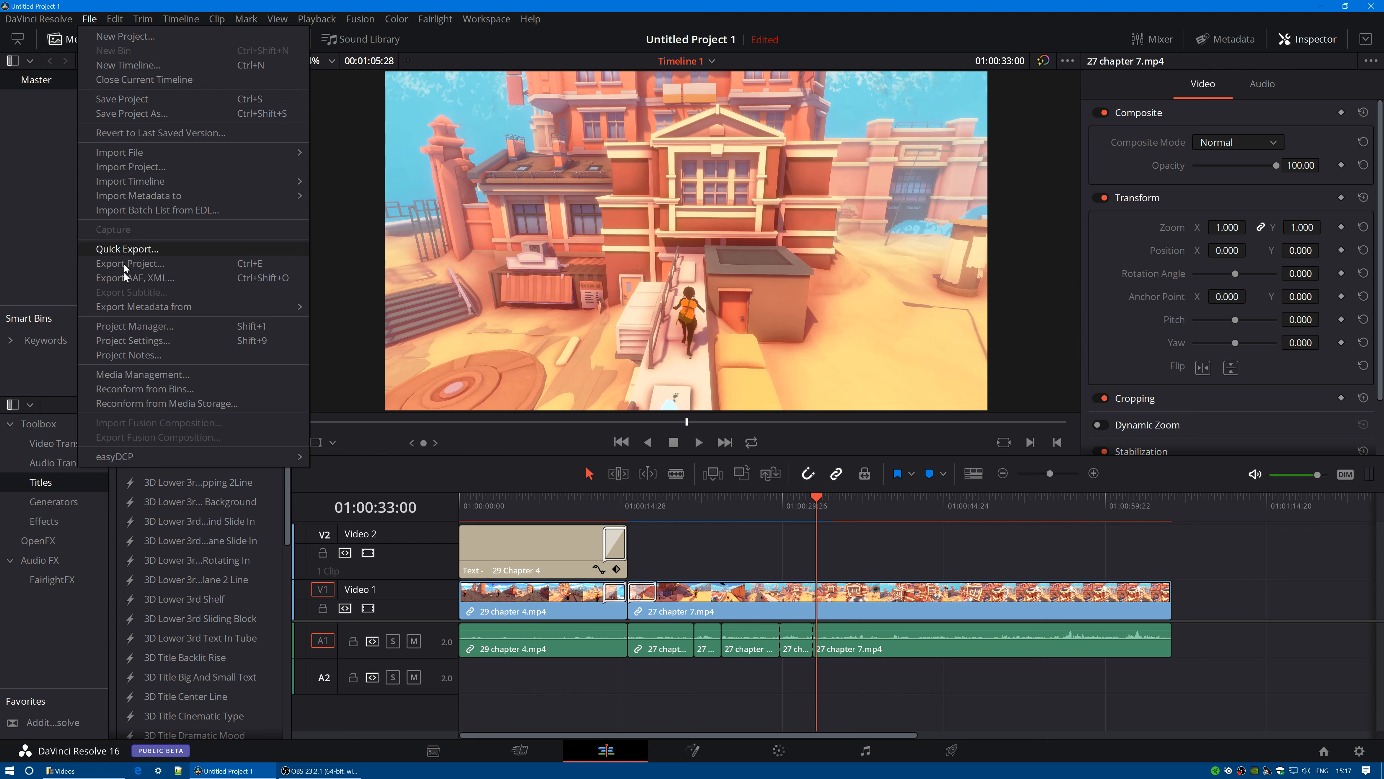
pyautogui.click(131, 100)
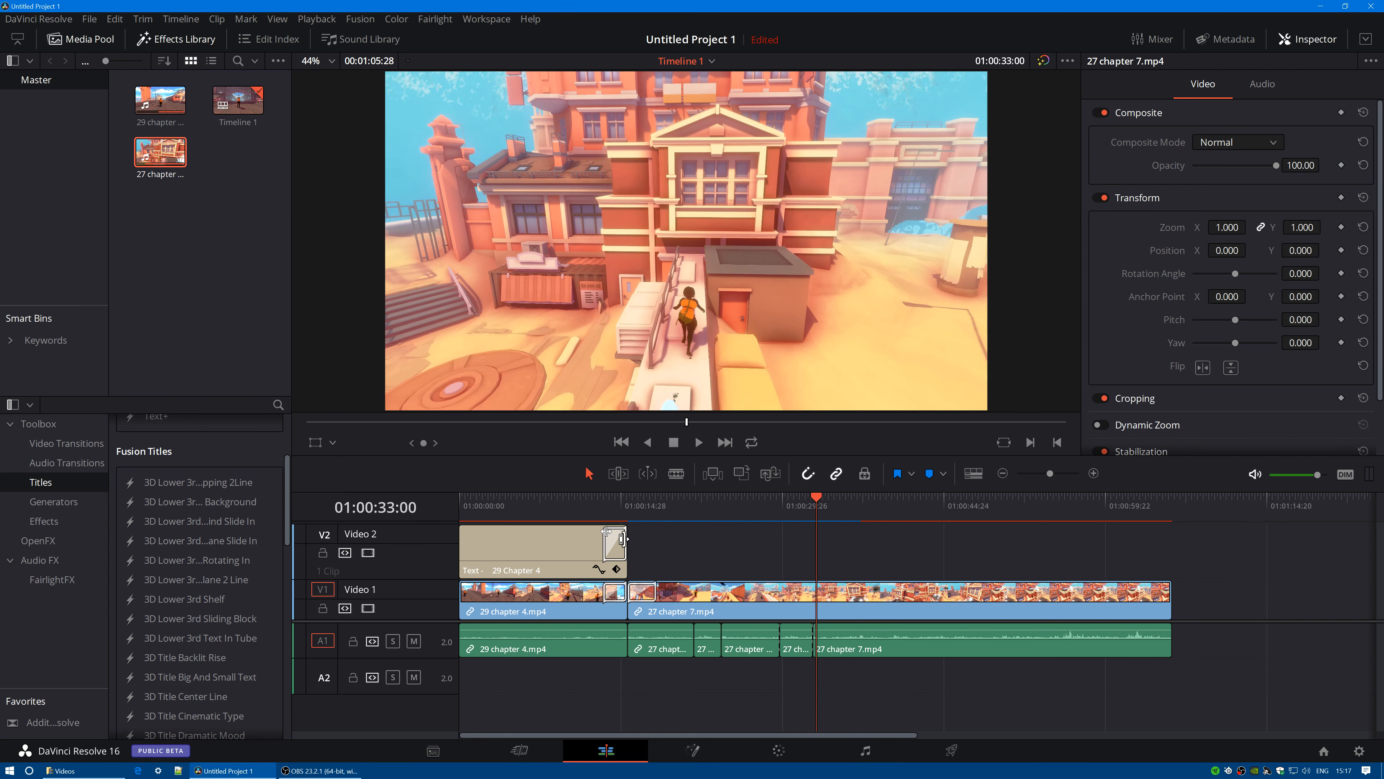
pyautogui.moveTo(1167, 679); pyautogui.dragTo(501, 564)
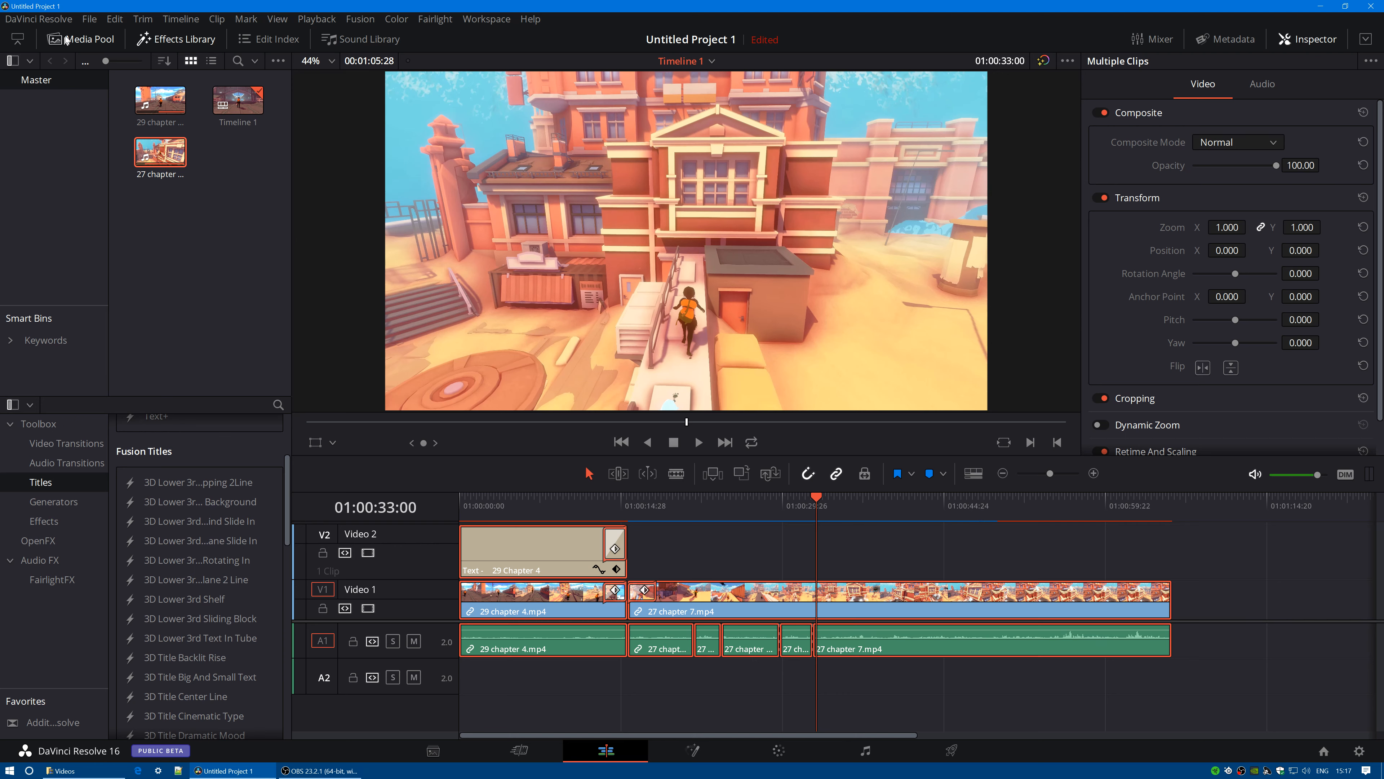
# - View the existing projects in the Project Manager and close it
pyautogui.click(89, 25)
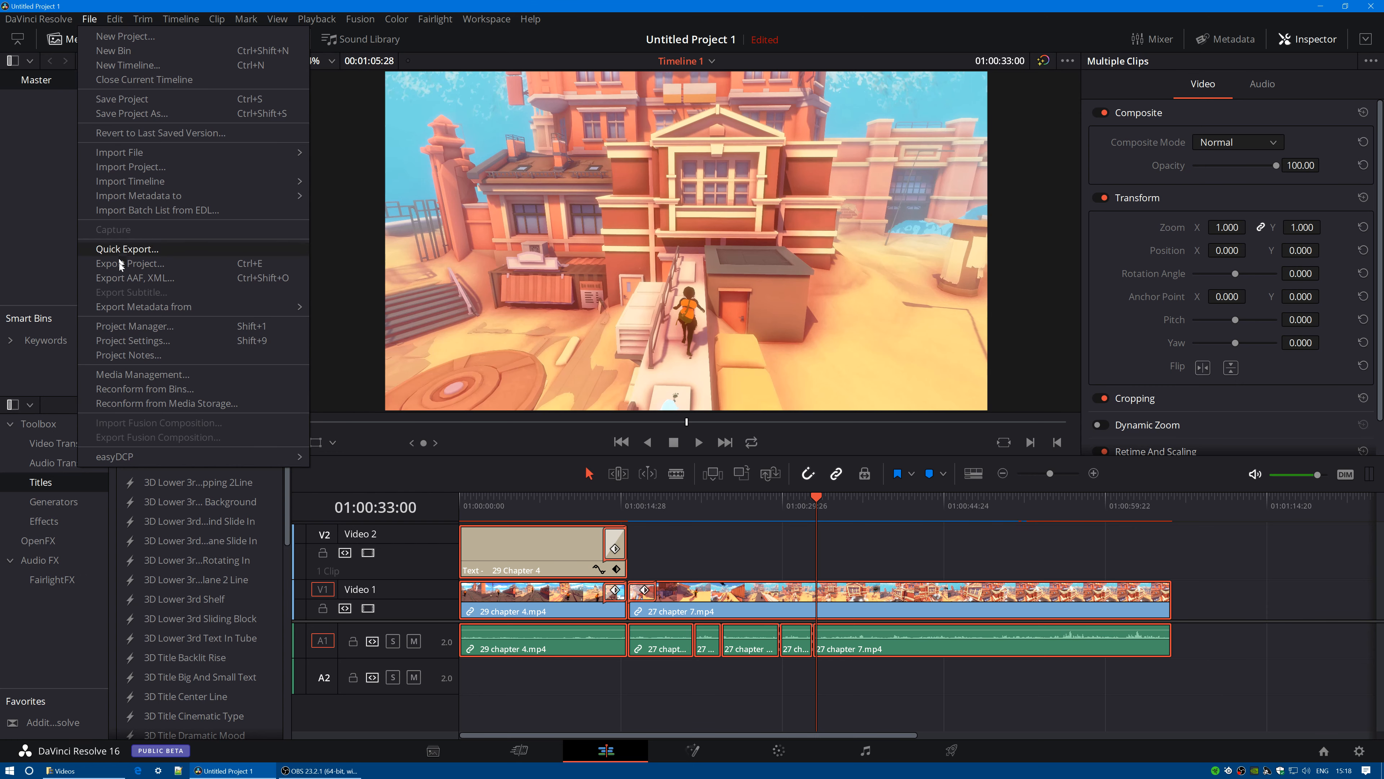
pyautogui.click(127, 326)
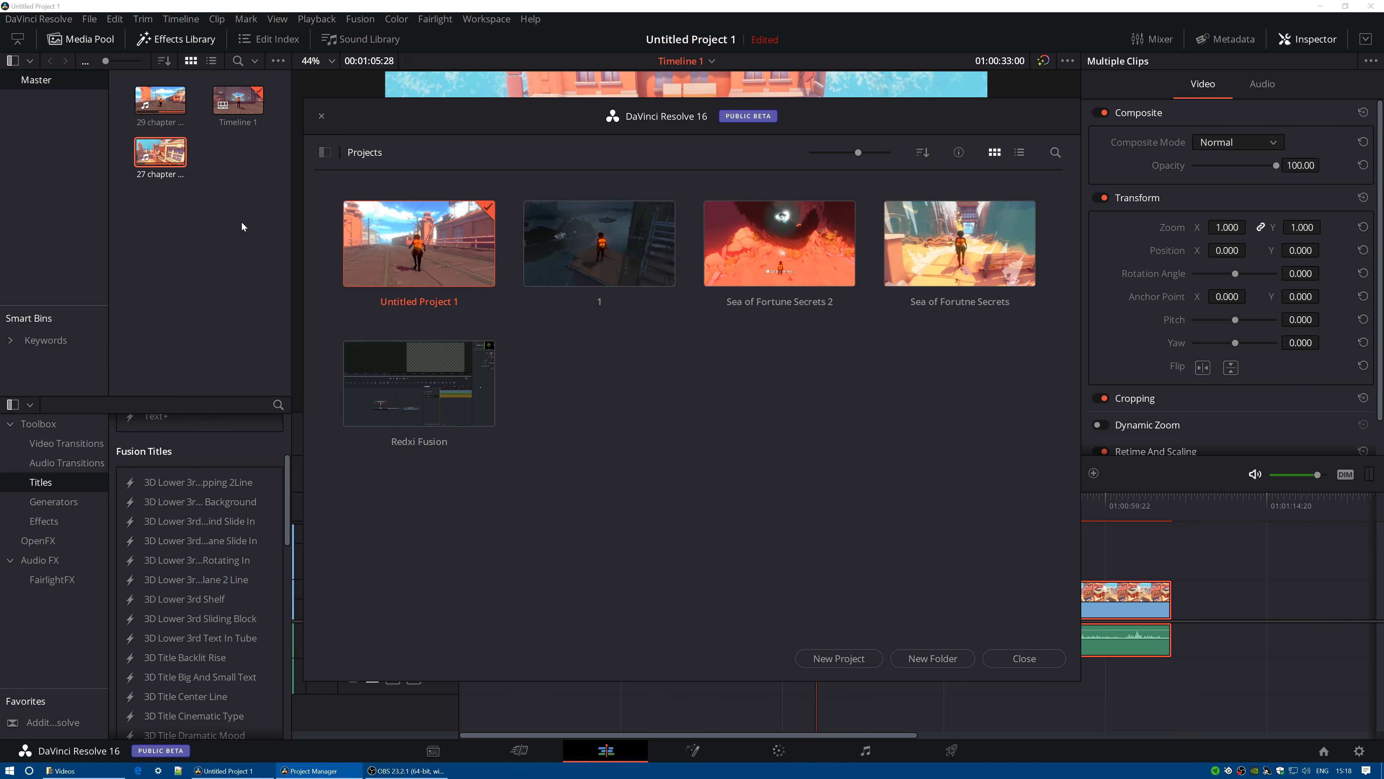
pyautogui.click(1025, 658)
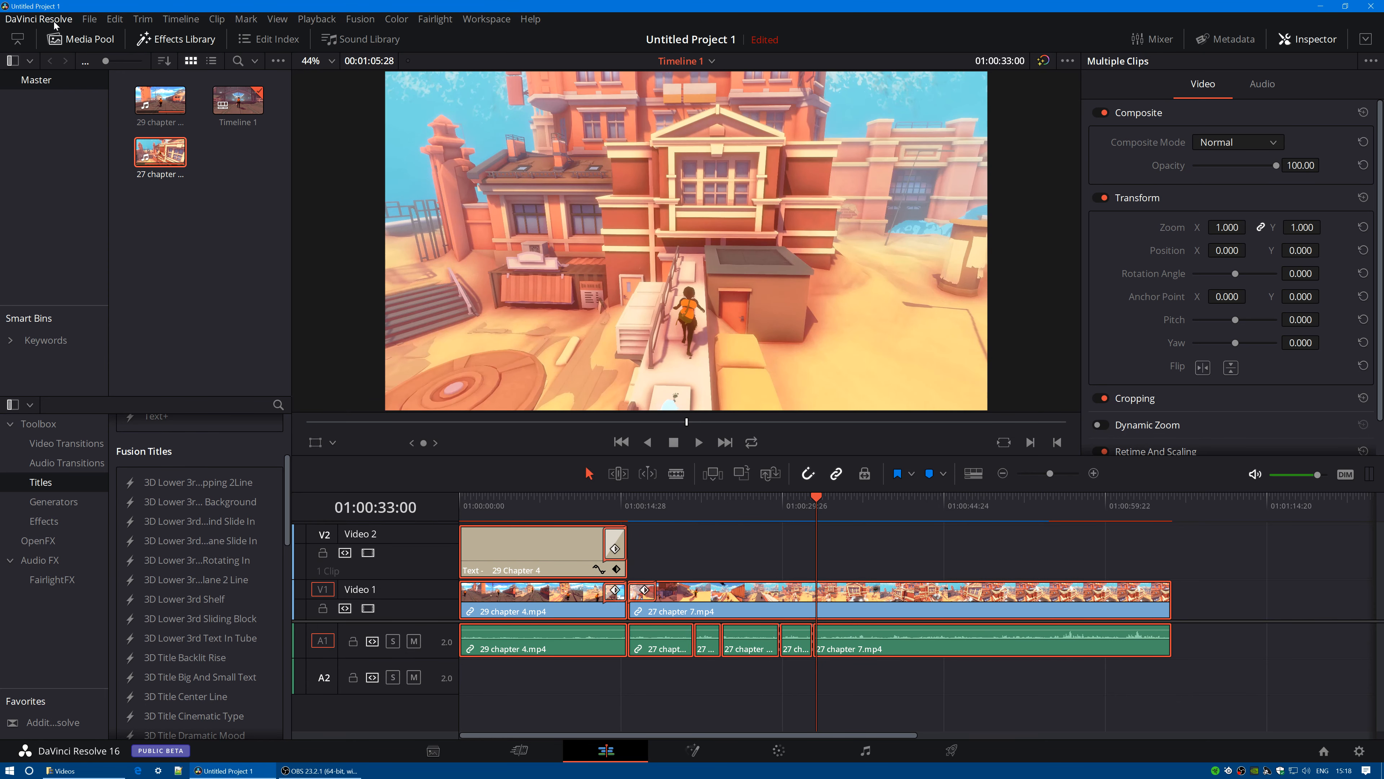
# - Close DaVinci Resolve and save Untitled Project 1 on exit
pyautogui.click(1377, 6)
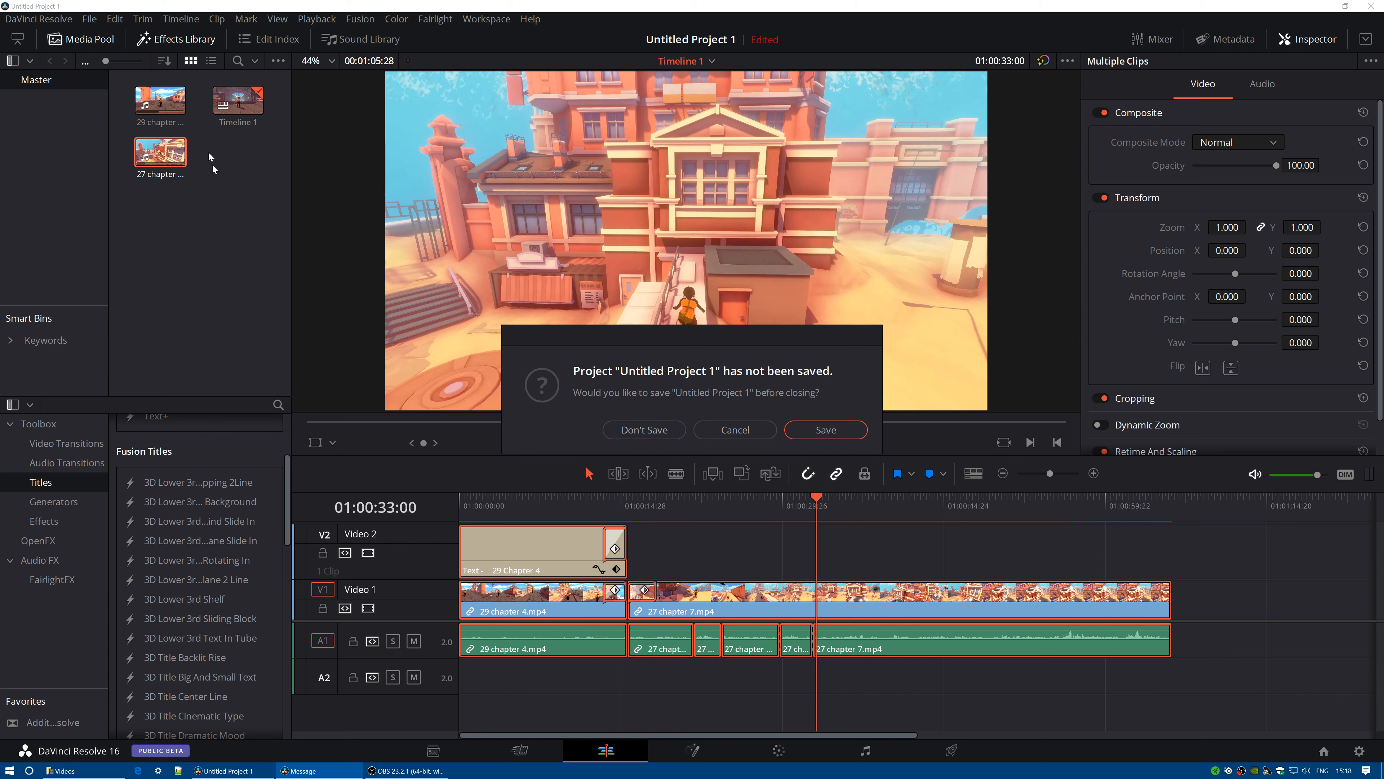
pyautogui.click(818, 431)
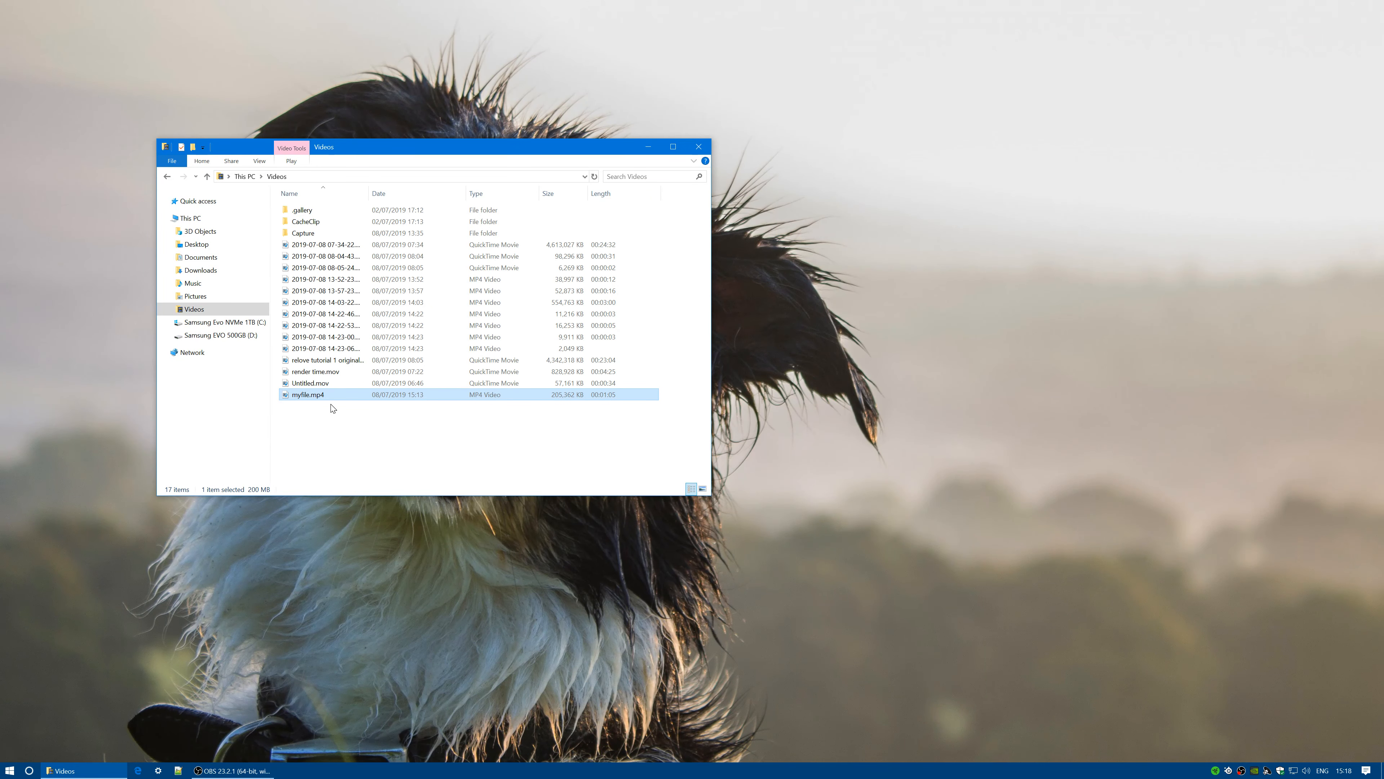
pyautogui.click(315, 394)
pyautogui.click(355, 444)
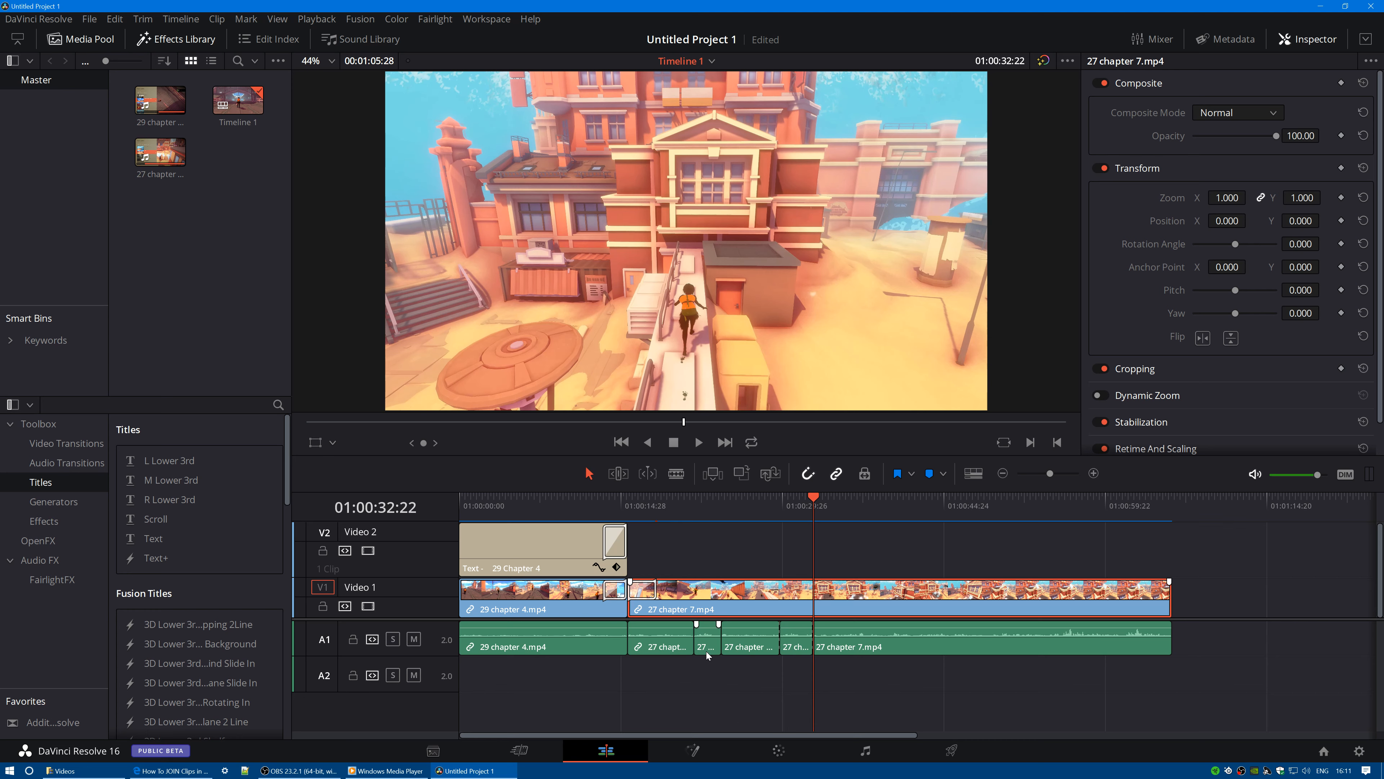
# - Try to select the audio pieces of 27 chapter 7.mp4 on track A1 with linked selection on
pyautogui.click(766, 646)
pyautogui.click(675, 648)
pyautogui.click(840, 686)
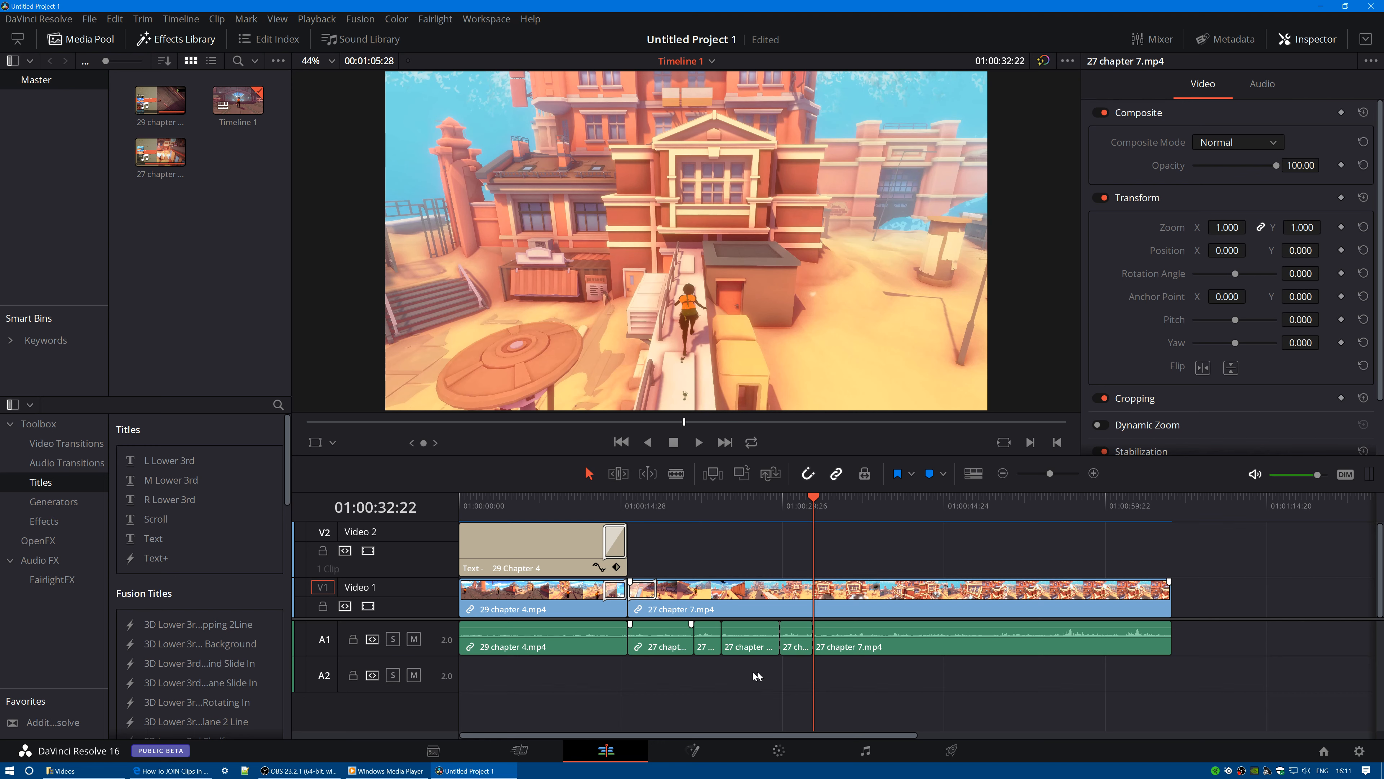
pyautogui.moveTo(841, 686); pyautogui.dragTo(657, 647)
pyautogui.click(657, 685)
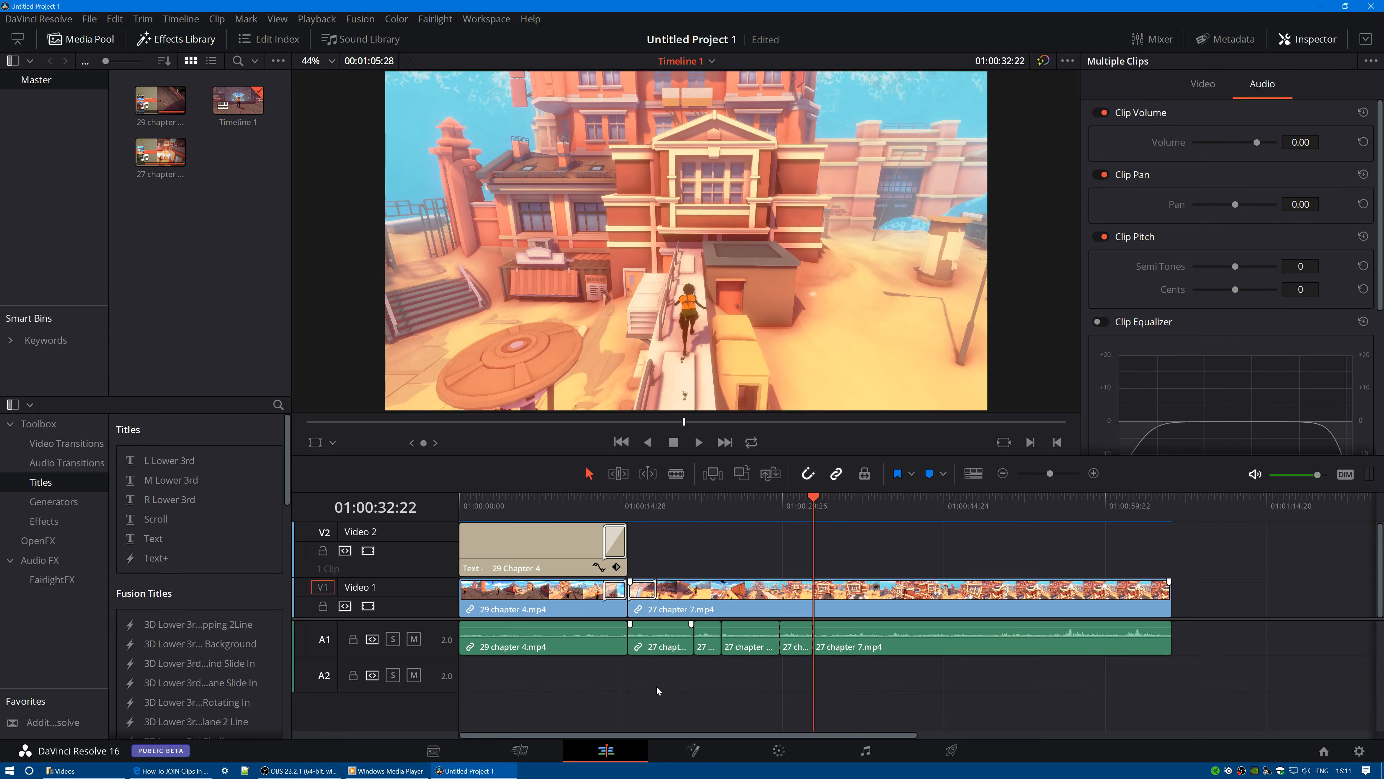
pyautogui.click(652, 643)
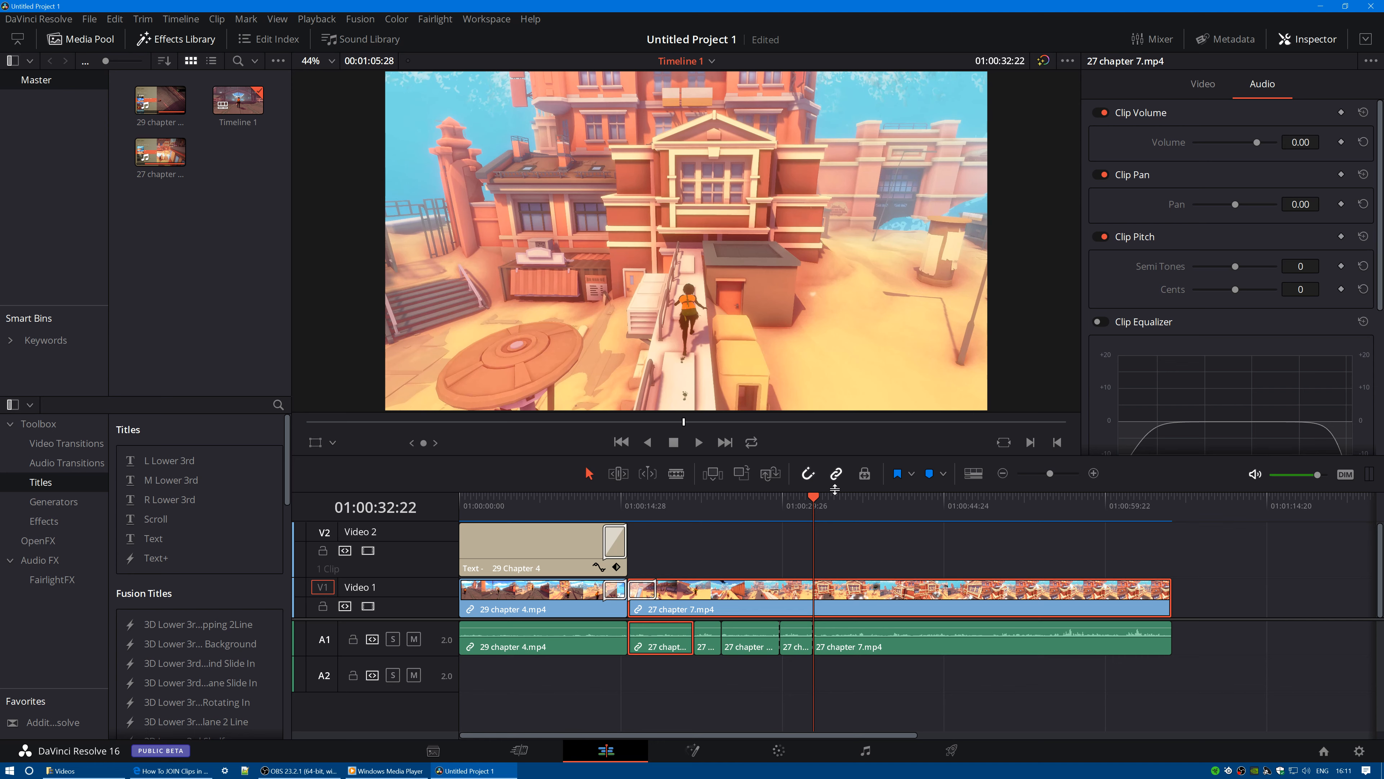
# - Turn off linked selection and combine all audio pieces of 27 chapter 7.mp4 into a compound clip named Compound Clip 1
pyautogui.click(836, 474)
pyautogui.click(713, 682)
pyautogui.click(673, 652)
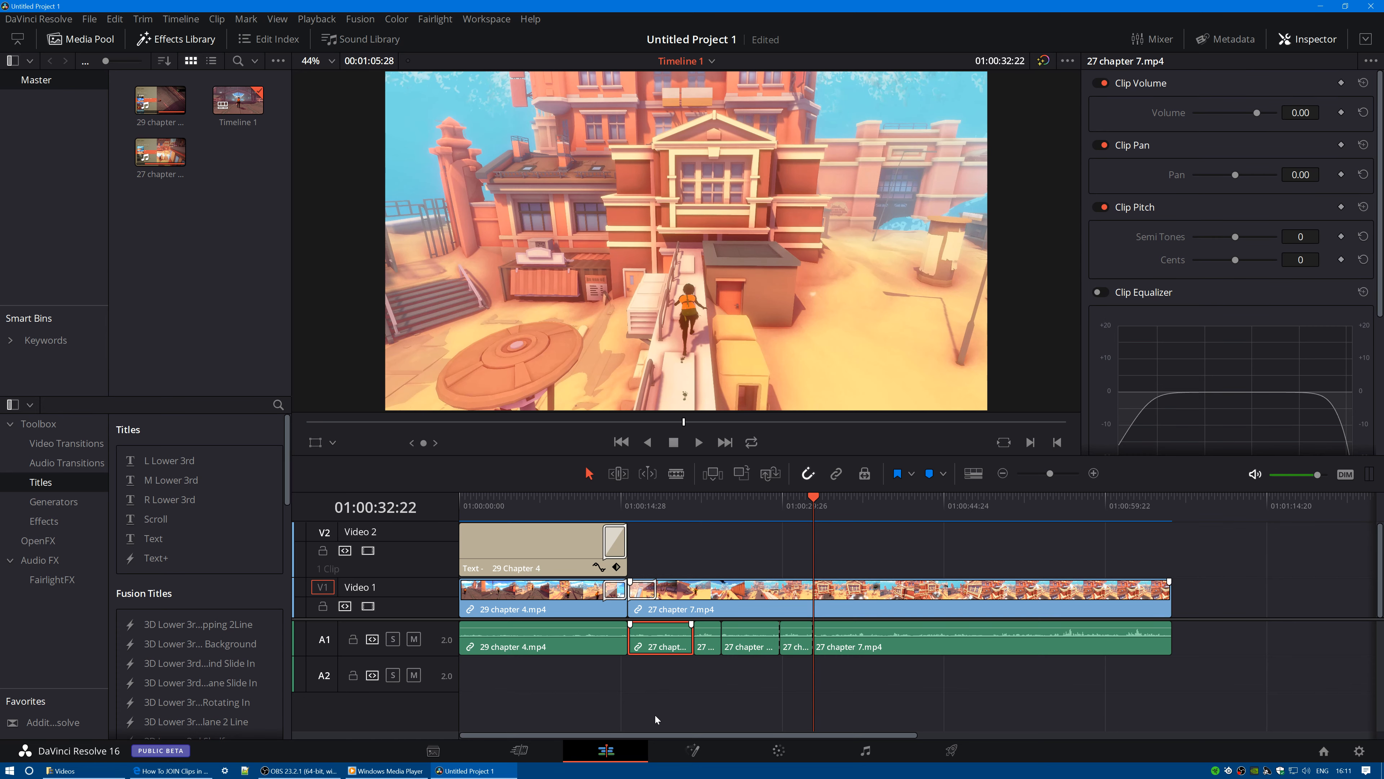
pyautogui.moveTo(861, 699); pyautogui.dragTo(688, 652)
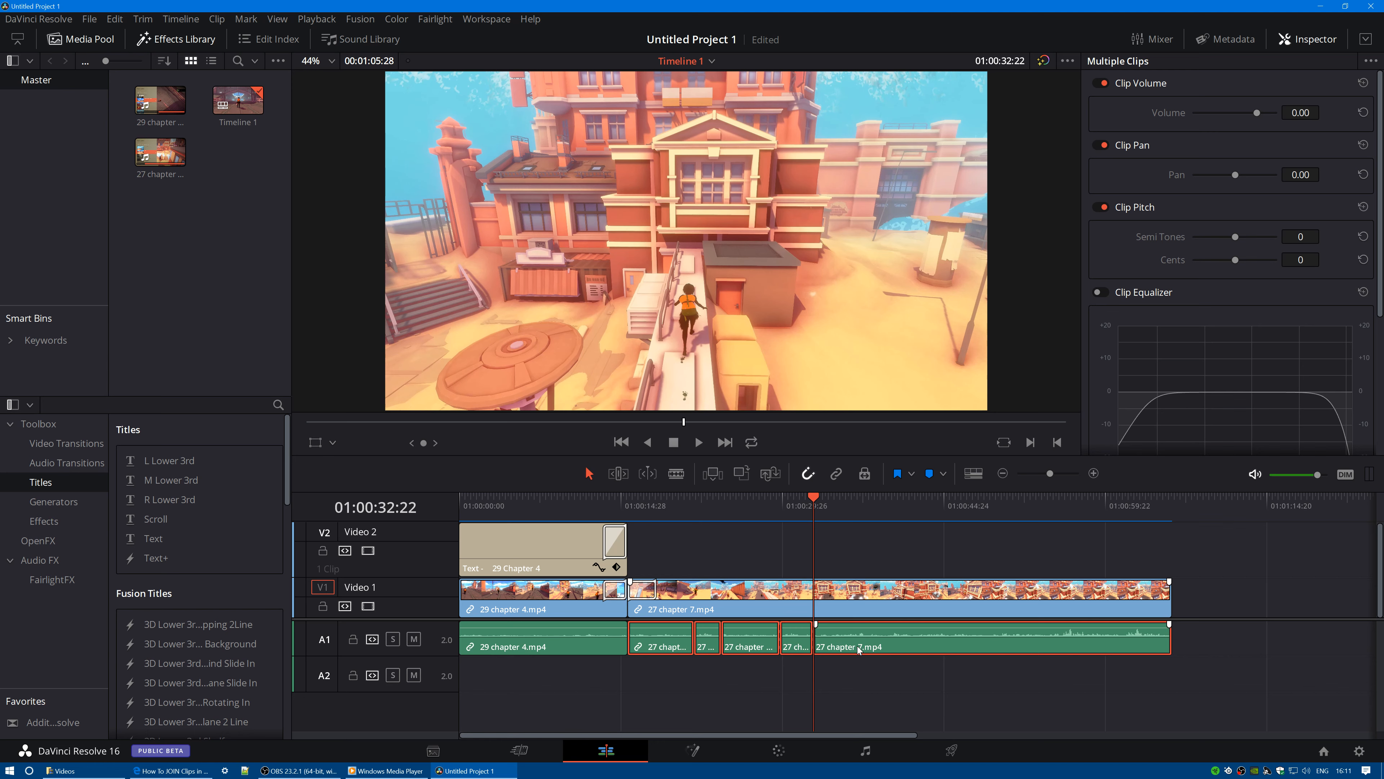
pyautogui.rightClick(837, 650)
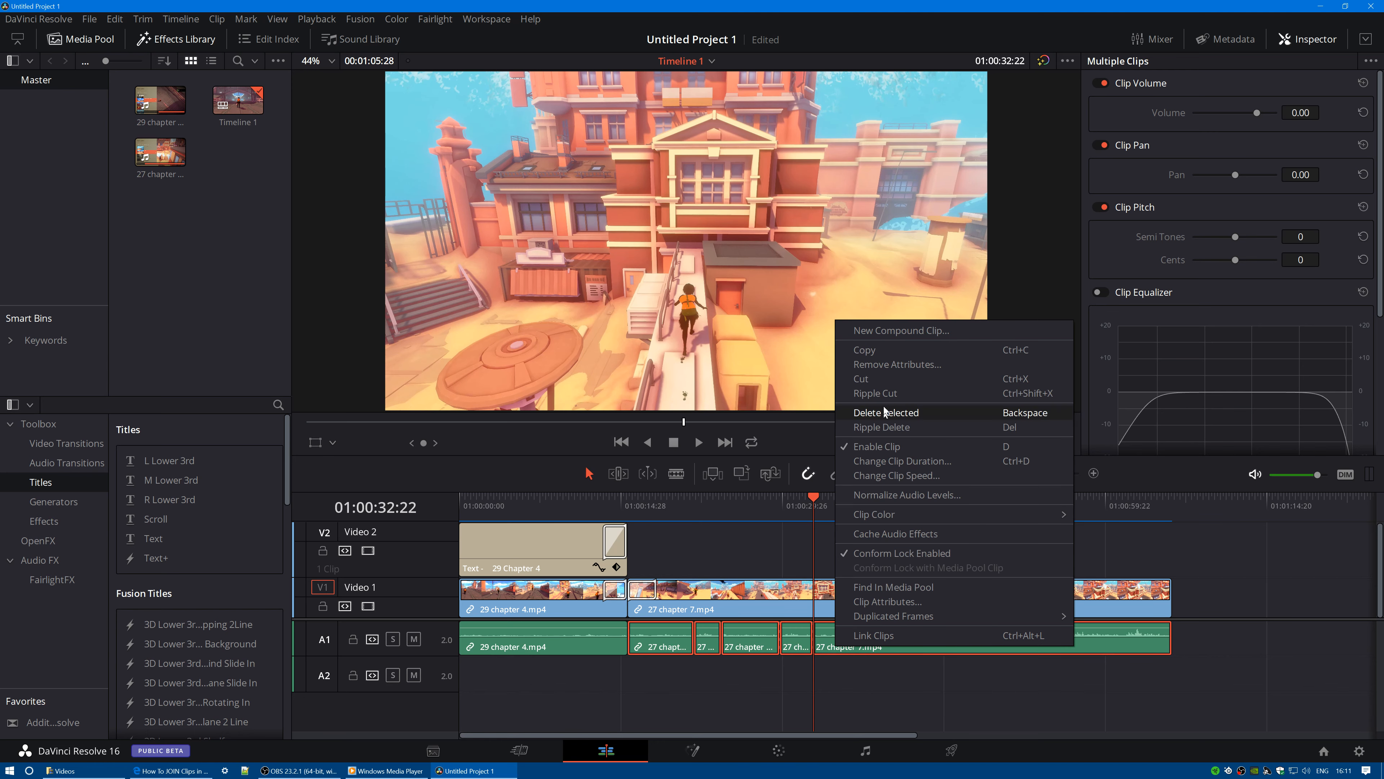
pyautogui.click(879, 331)
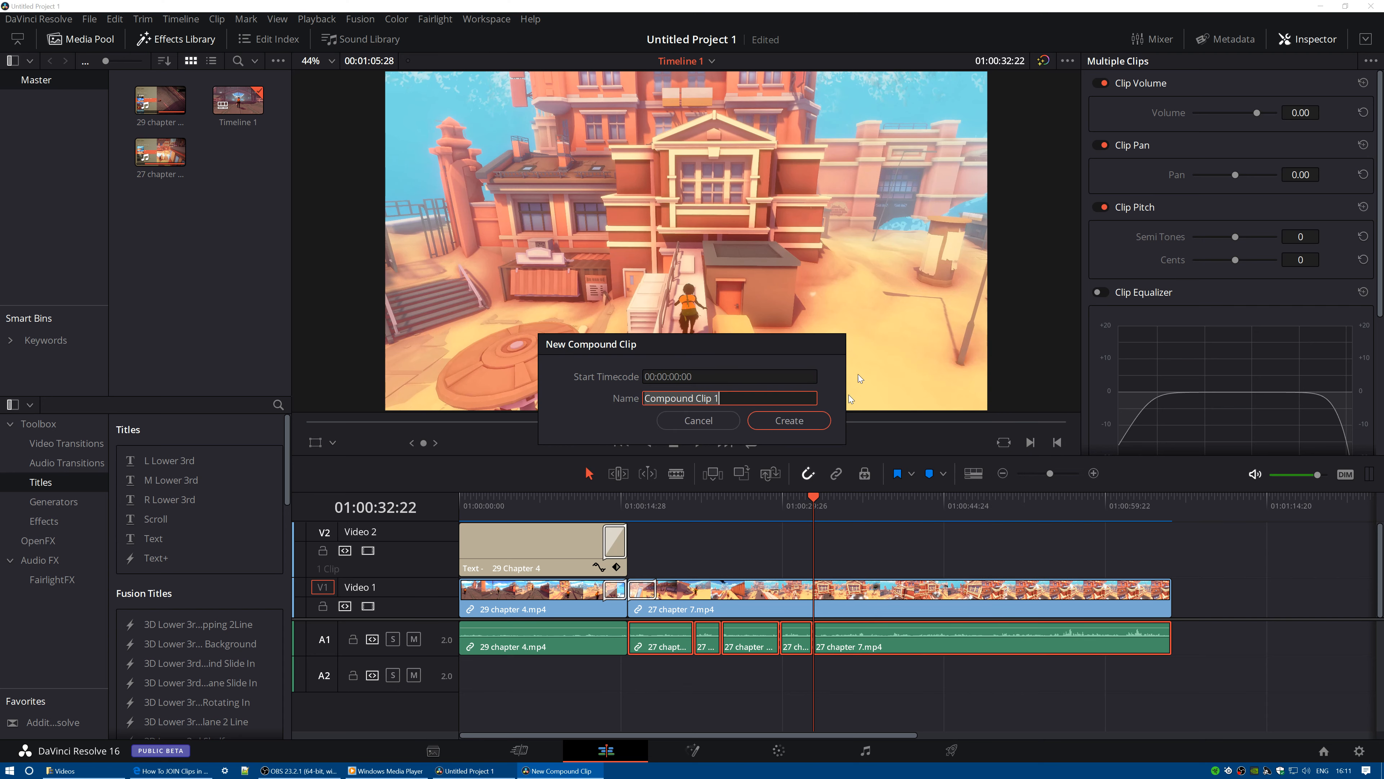
pyautogui.click(767, 425)
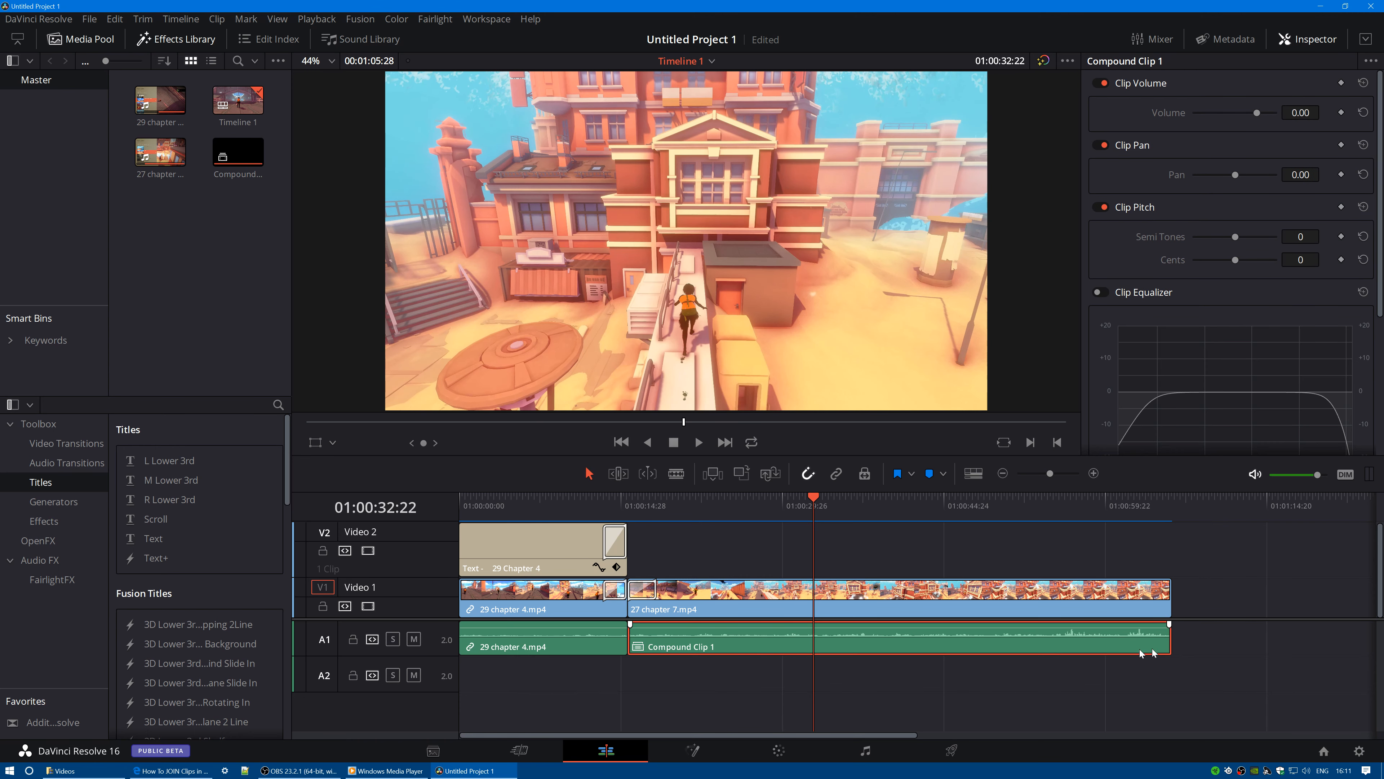
pyautogui.click(738, 691)
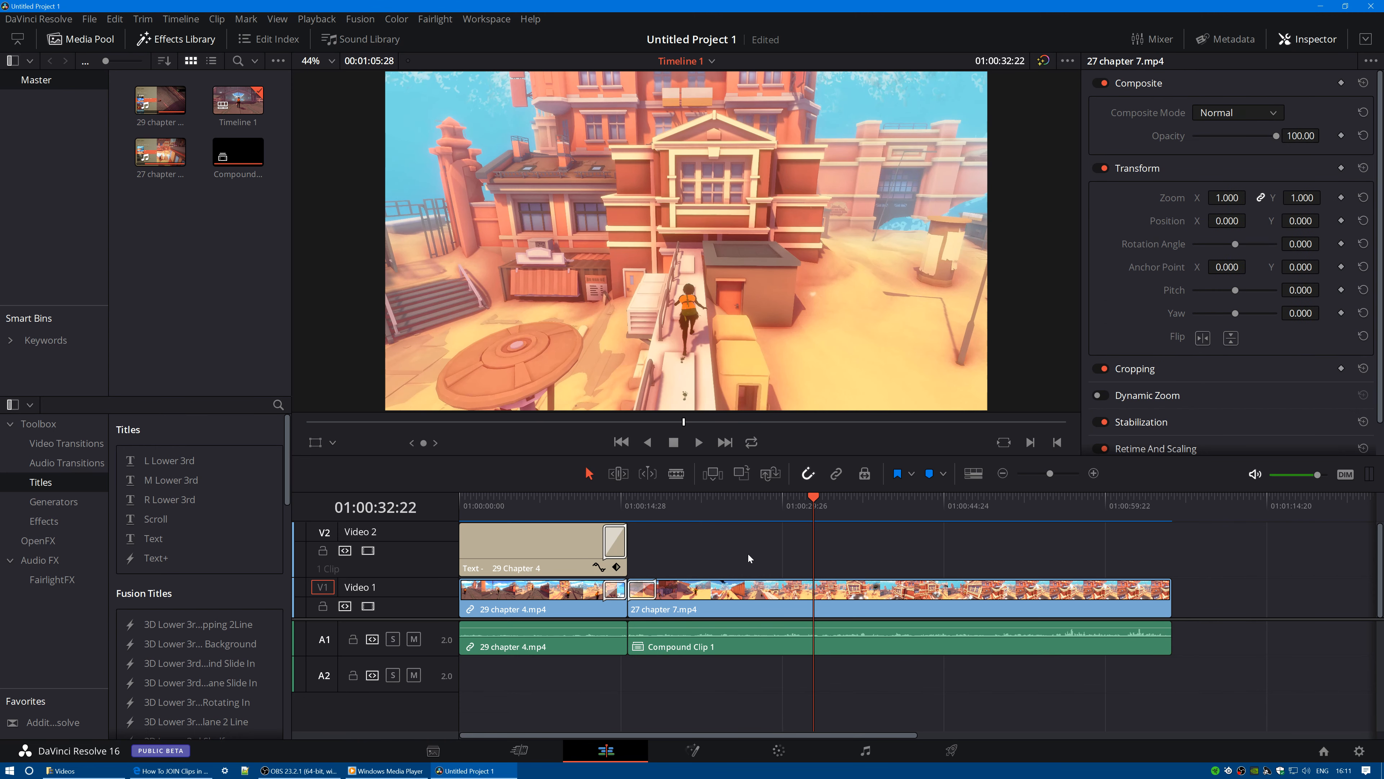
# - Turn linked selection back on and link the 27 chapter 7.mp4 video with the Compound Clip 1 audio
pyautogui.moveTo(747, 553); pyautogui.dragTo(763, 676)
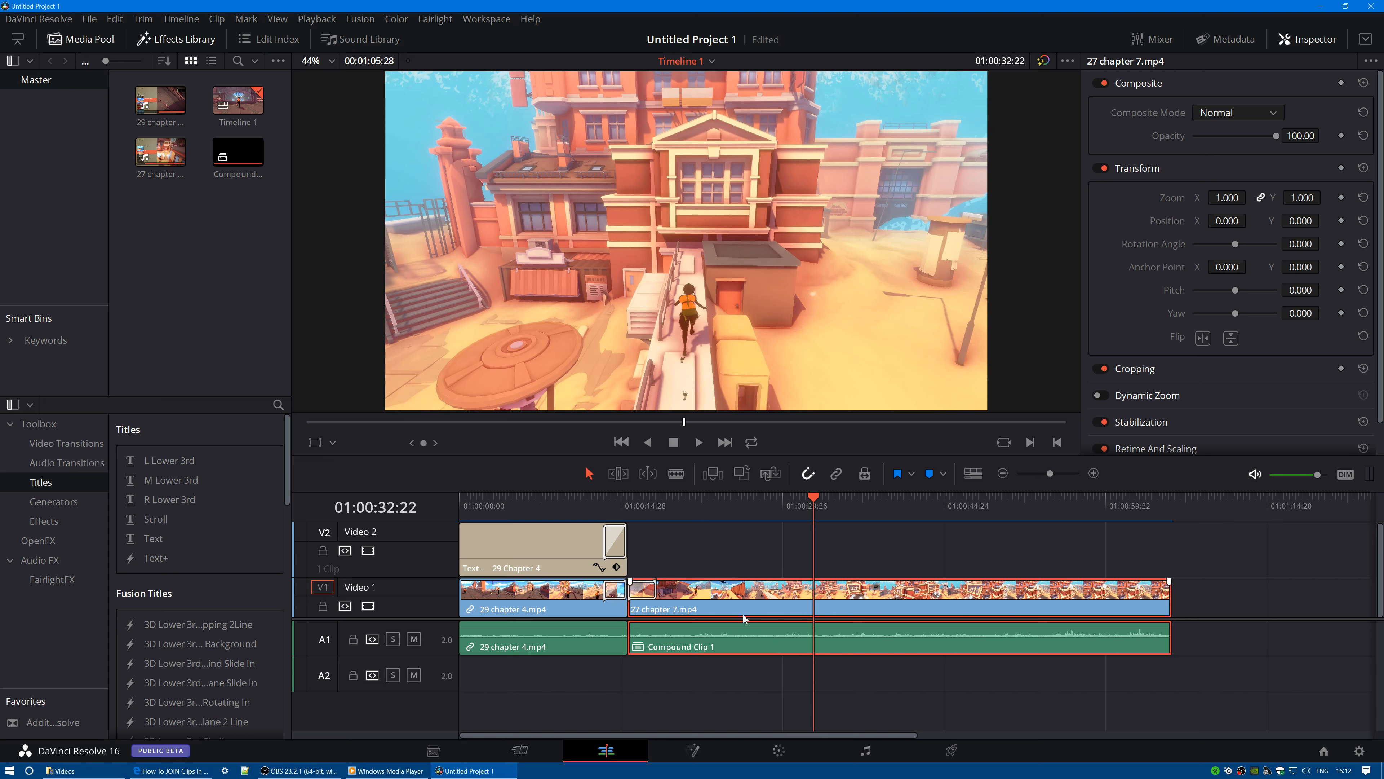
pyautogui.click(835, 475)
pyautogui.click(749, 672)
pyautogui.moveTo(738, 641); pyautogui.dragTo(735, 590)
pyautogui.rightClick(749, 645)
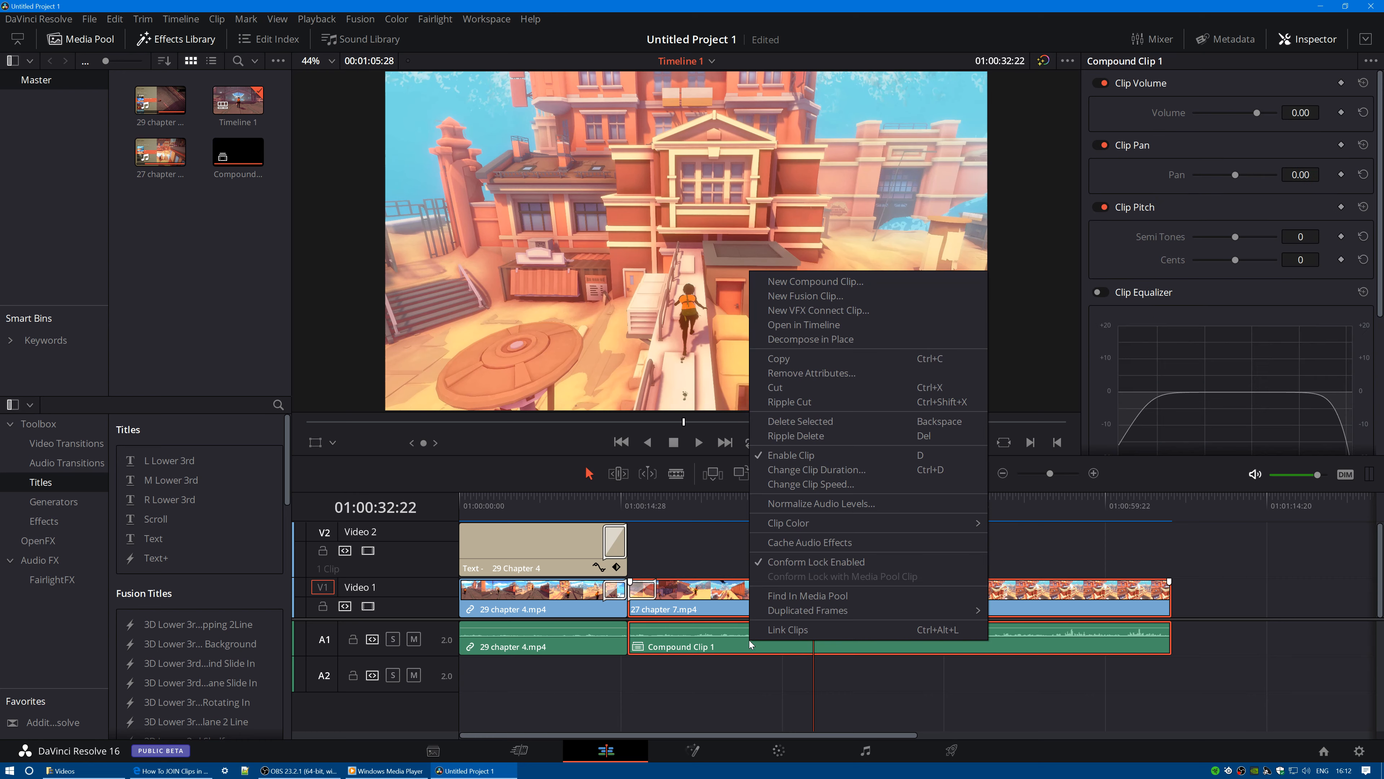
pyautogui.click(788, 630)
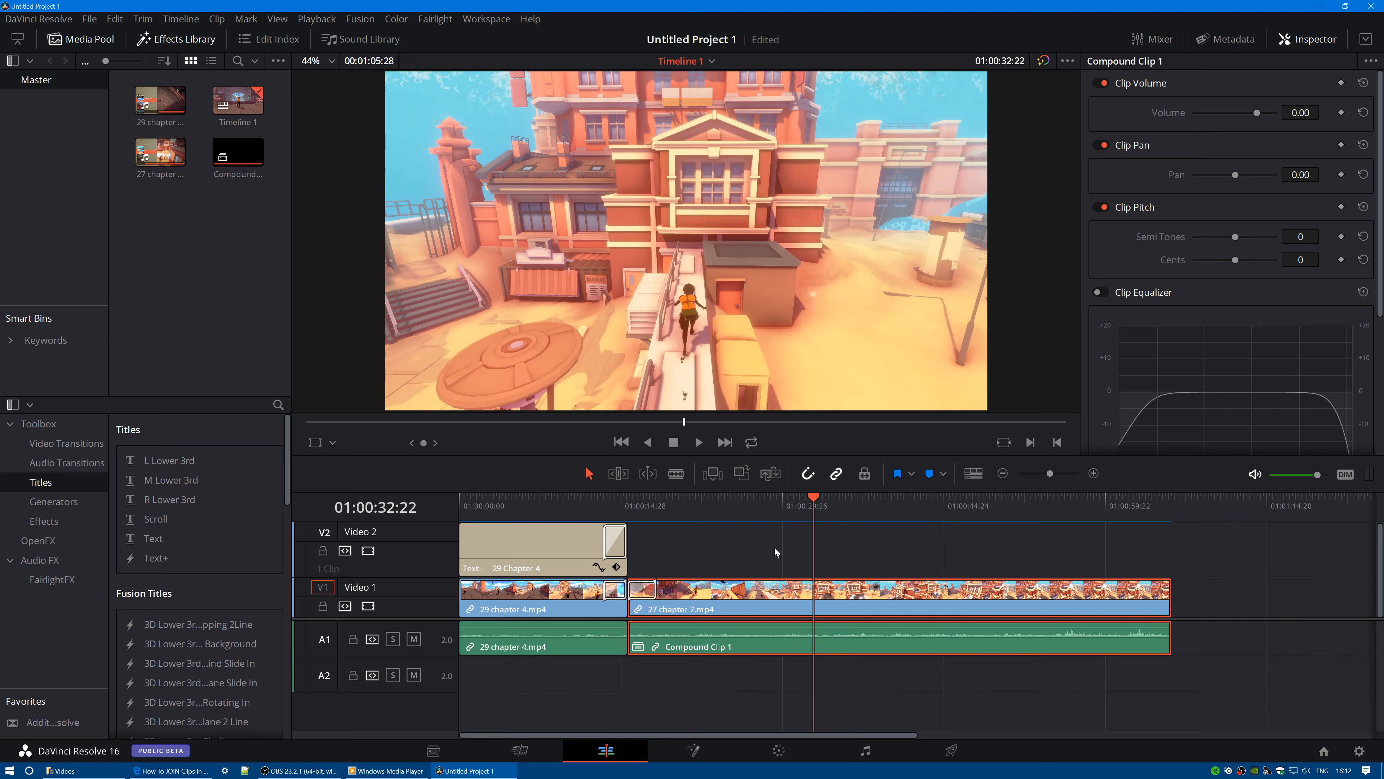
pyautogui.click(730, 584)
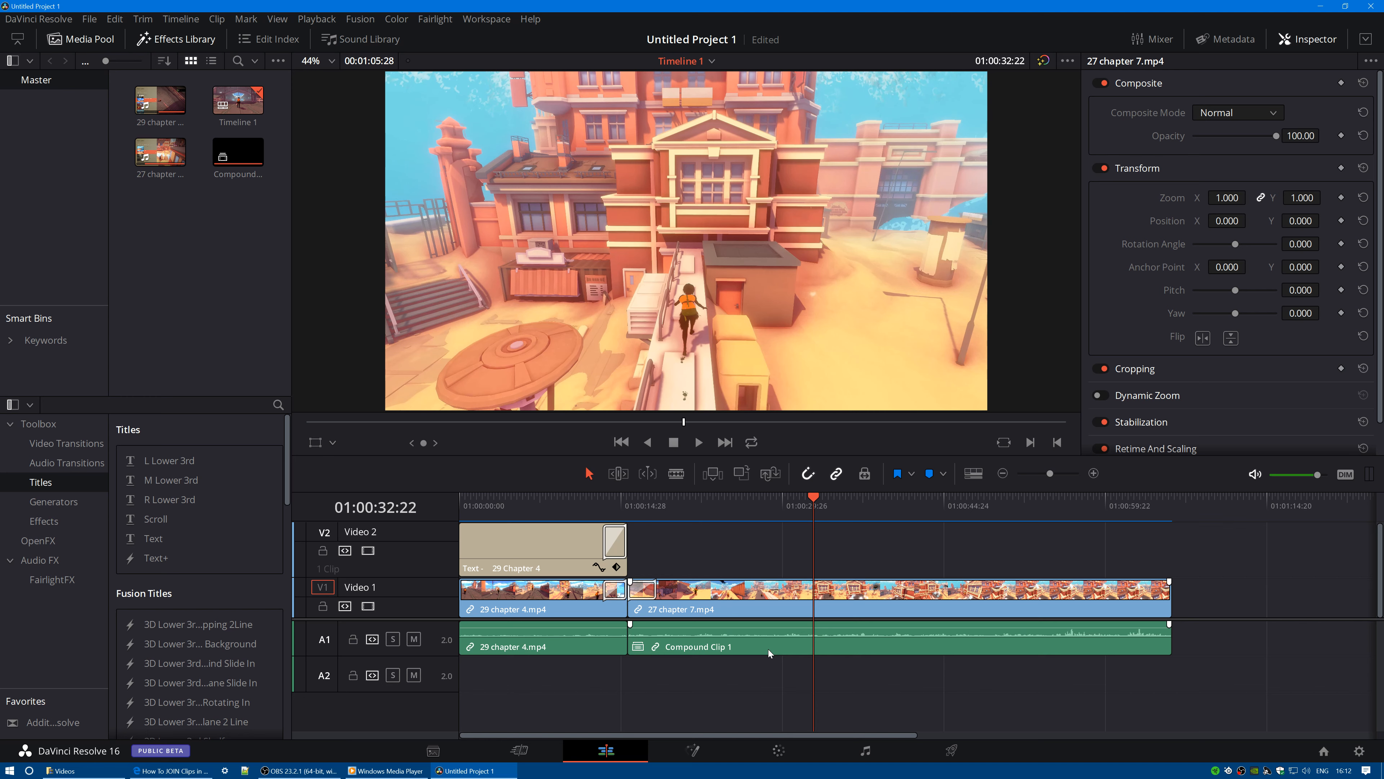
pyautogui.moveTo(763, 650)
pyautogui.mouseDown()
pyautogui.moveTo(899, 655)
pyautogui.moveTo(770, 651)
pyautogui.mouseUp()
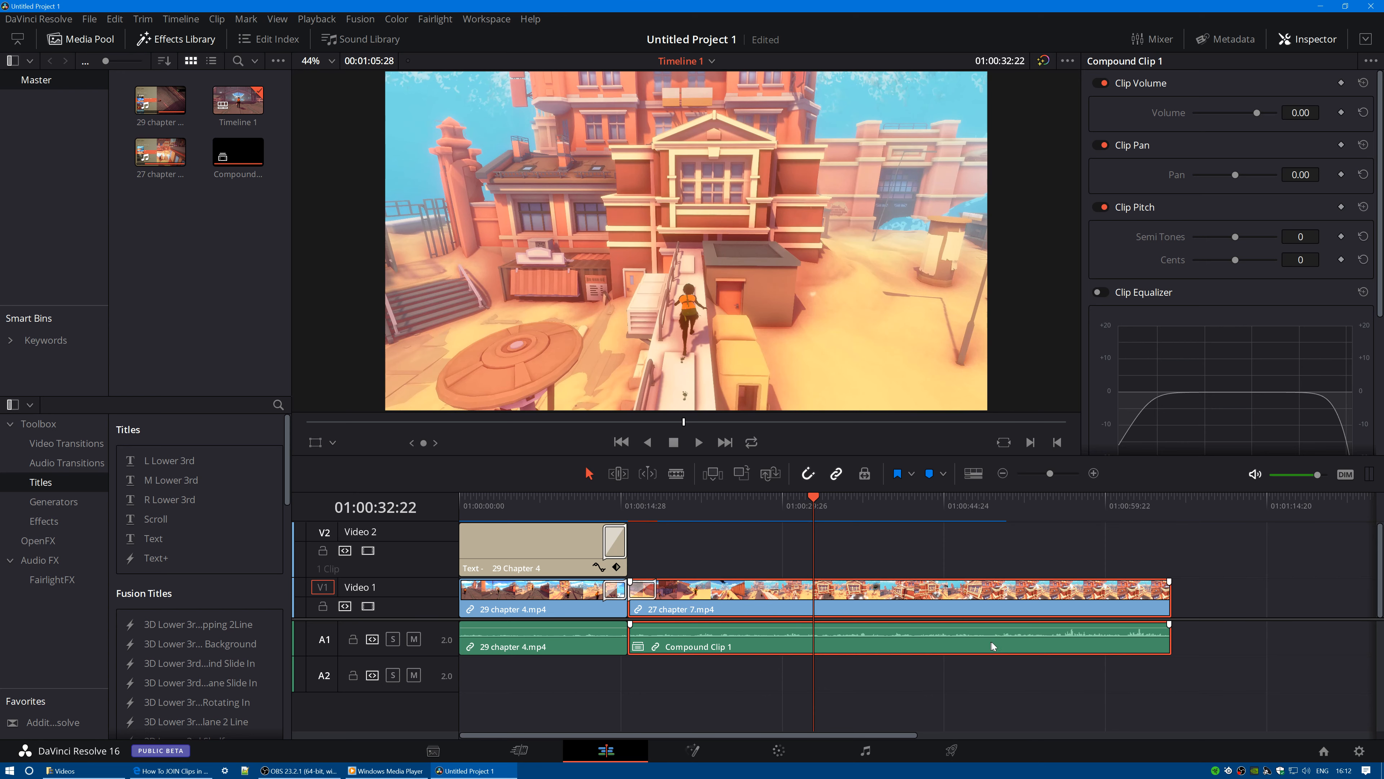
pyautogui.moveTo(990, 647)
pyautogui.mouseDown()
pyautogui.moveTo(1042, 642)
pyautogui.moveTo(989, 644)
pyautogui.mouseUp()
# - Set the playback render cache mode to None
pyautogui.click(309, 22)
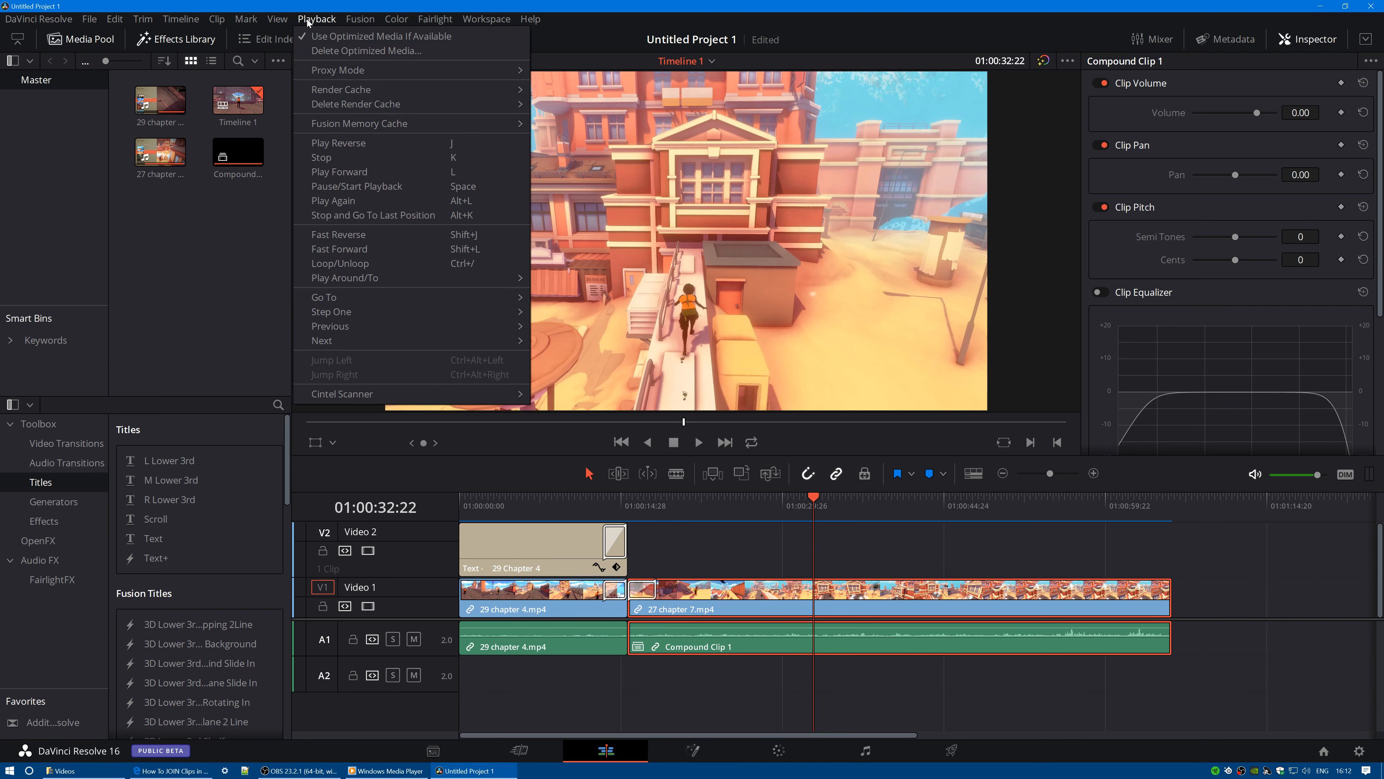
pyautogui.moveTo(340, 94)
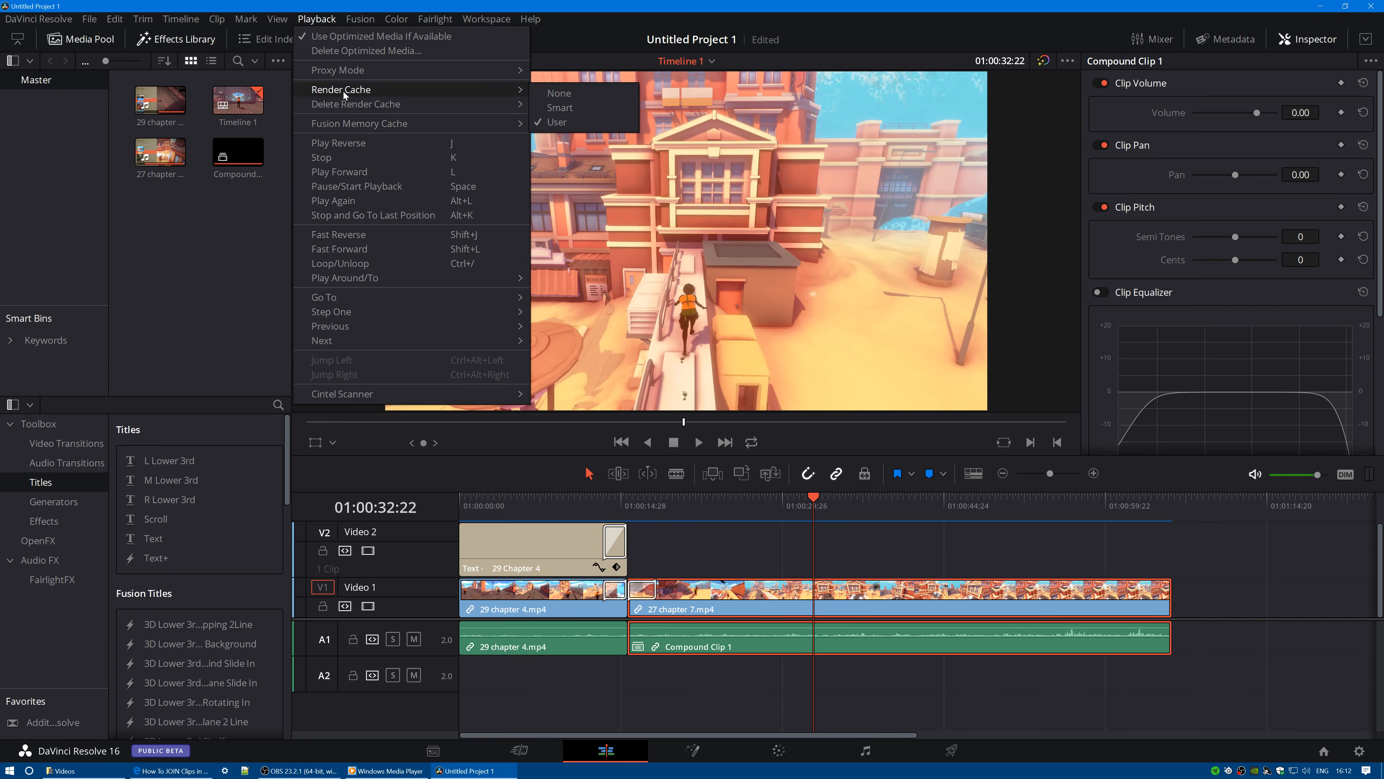
pyautogui.click(582, 97)
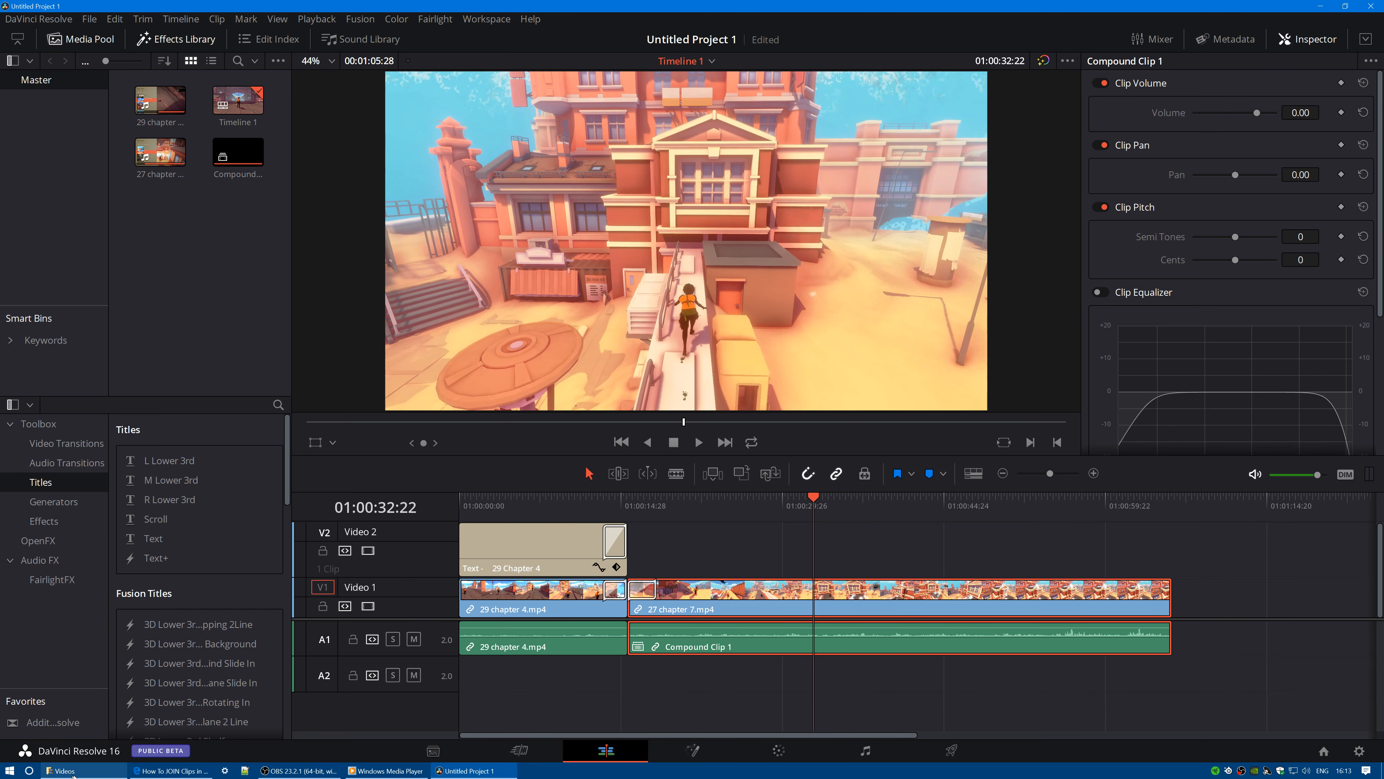
# - Switch to the Videos folder in File Explorer, check the size of the CacheClip folder in its properties and close them
pyautogui.click(64, 770)
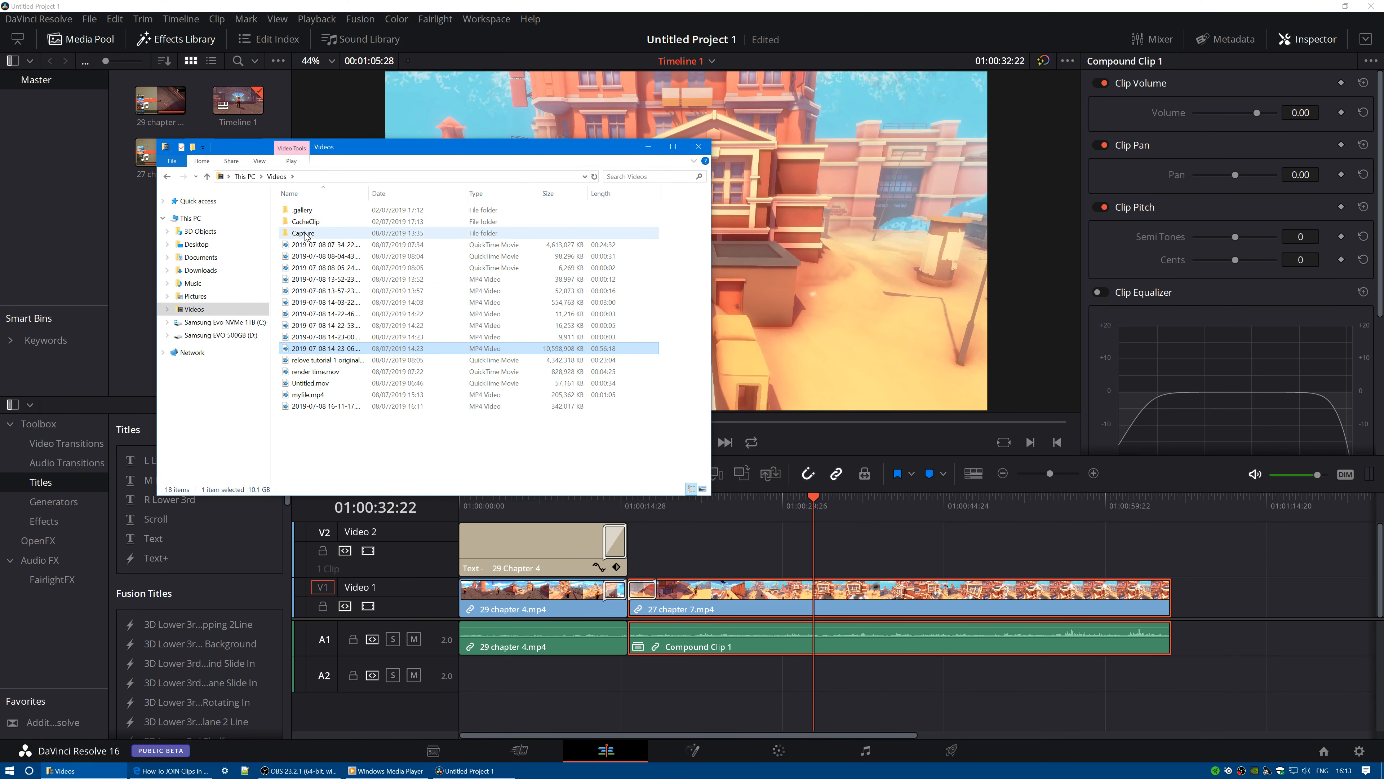
pyautogui.rightClick(311, 221)
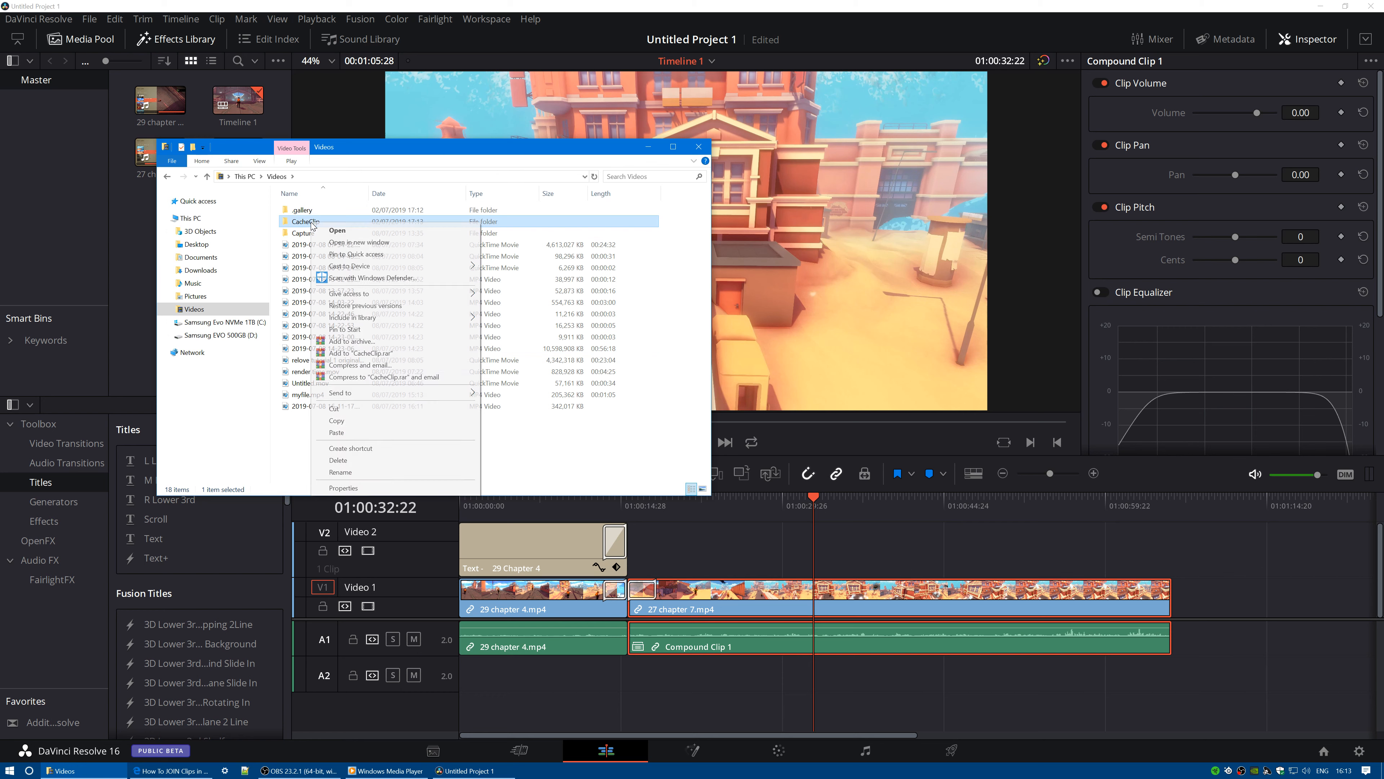
pyautogui.click(343, 488)
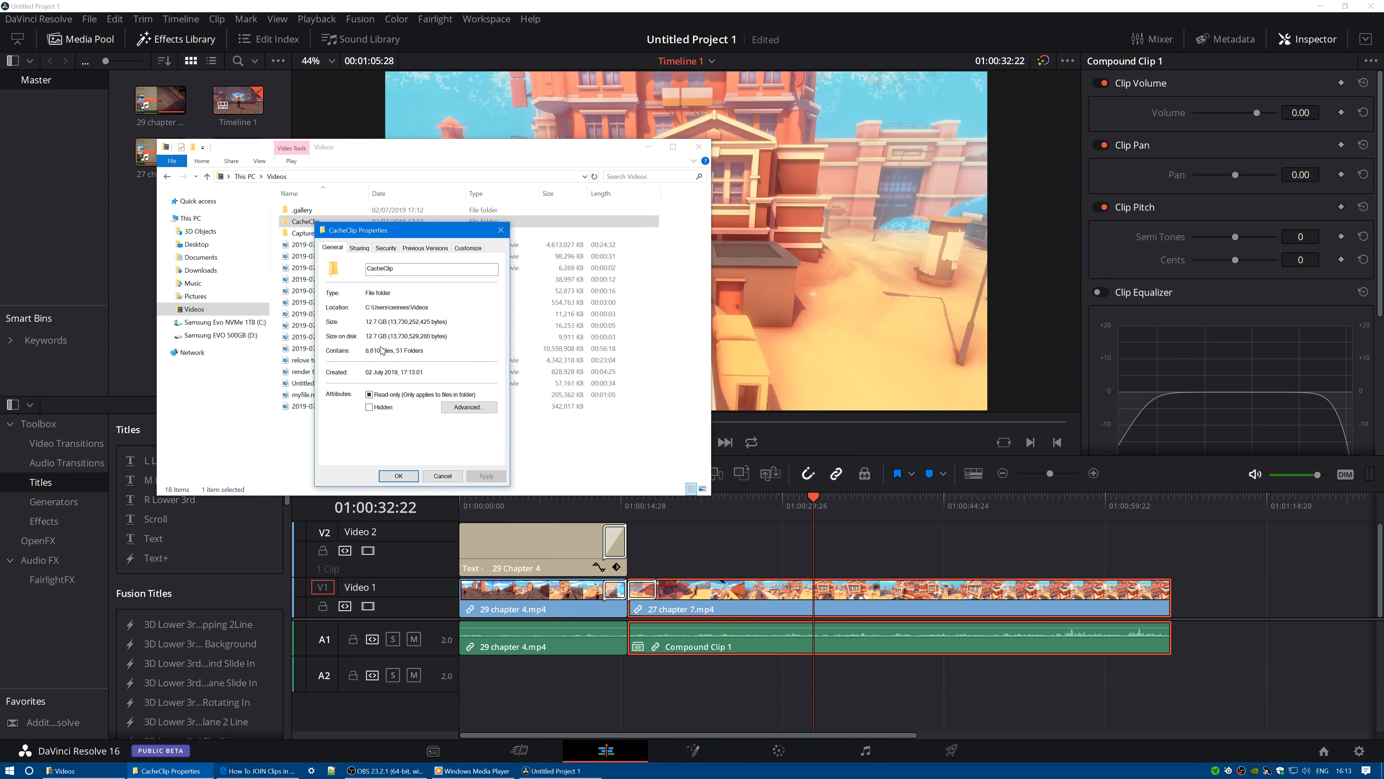
pyautogui.click(439, 476)
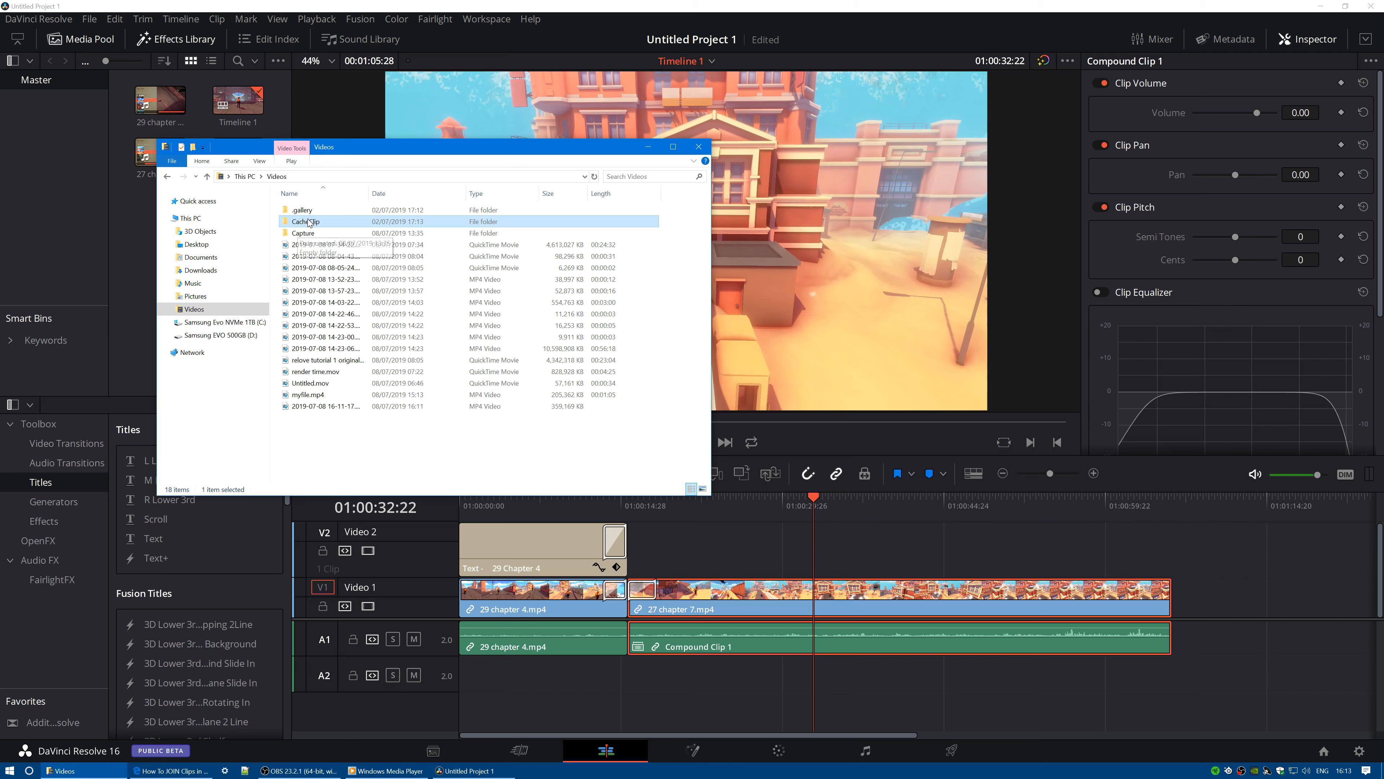
# - Return to DaVinci Resolve and delete all render cache of the current project
pyautogui.click(431, 49)
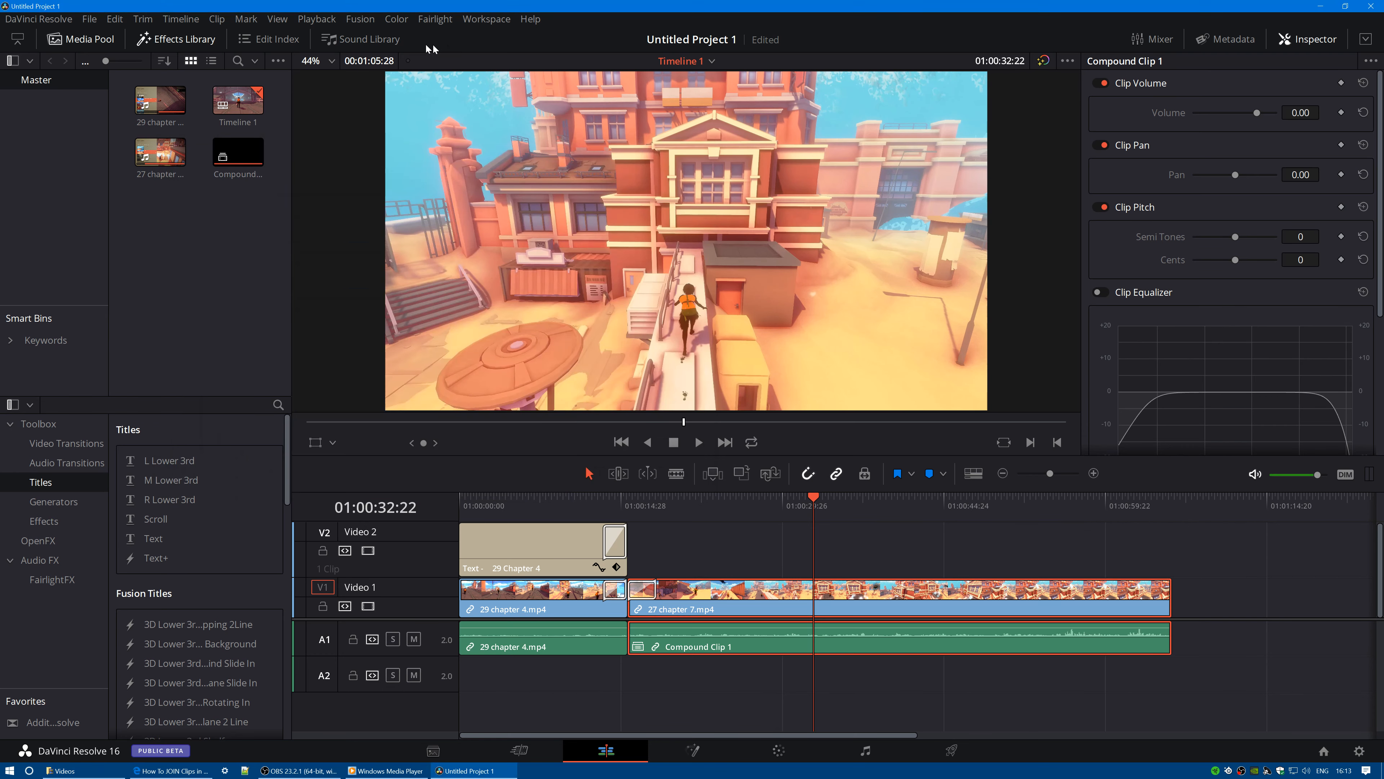
pyautogui.click(313, 21)
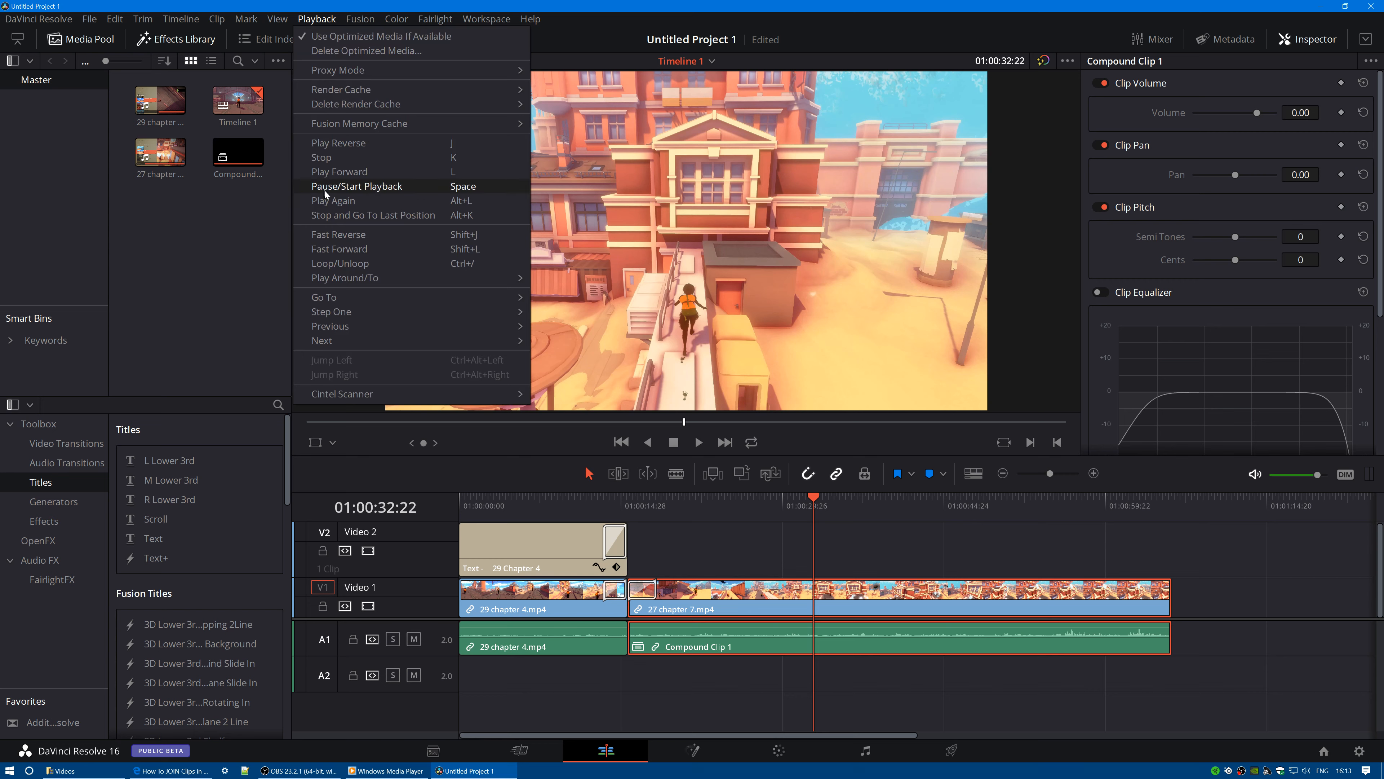
pyautogui.moveTo(373, 107)
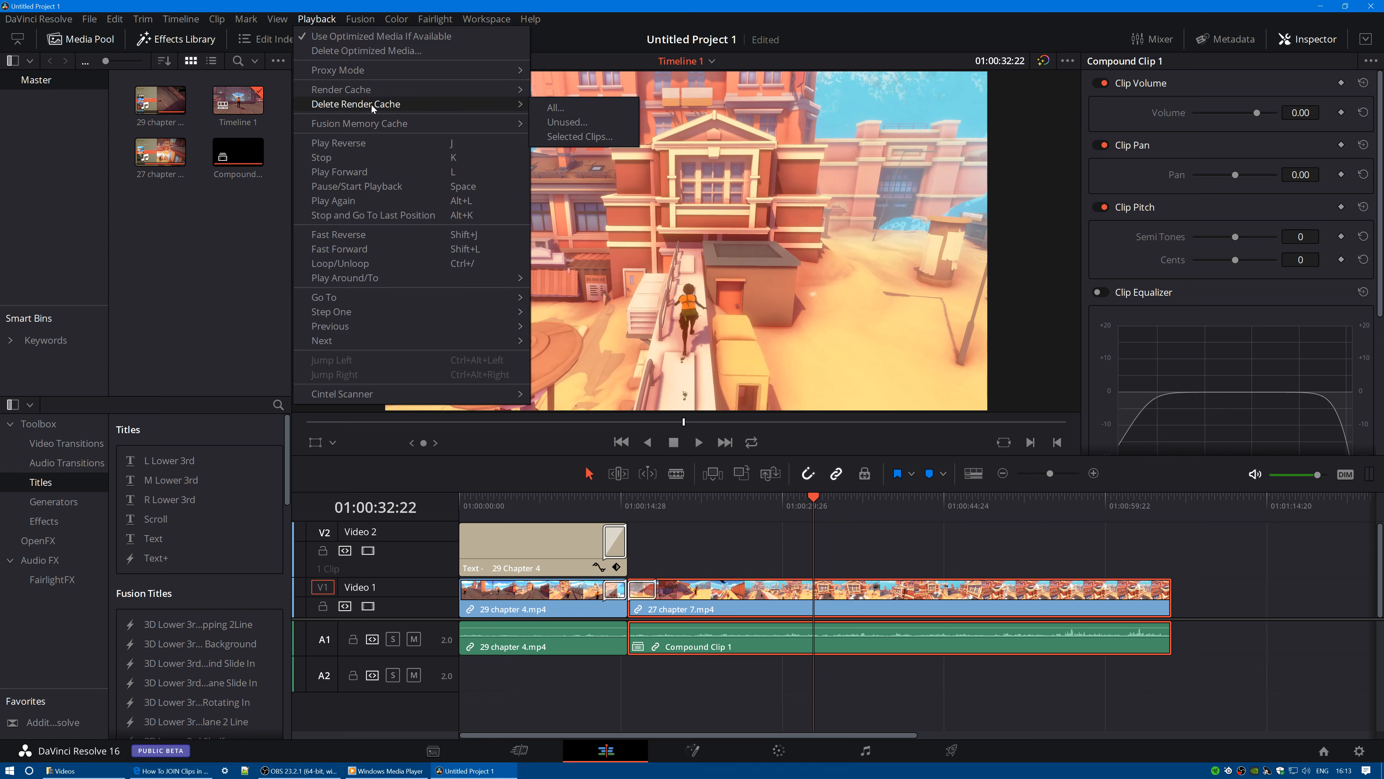
pyautogui.click(570, 112)
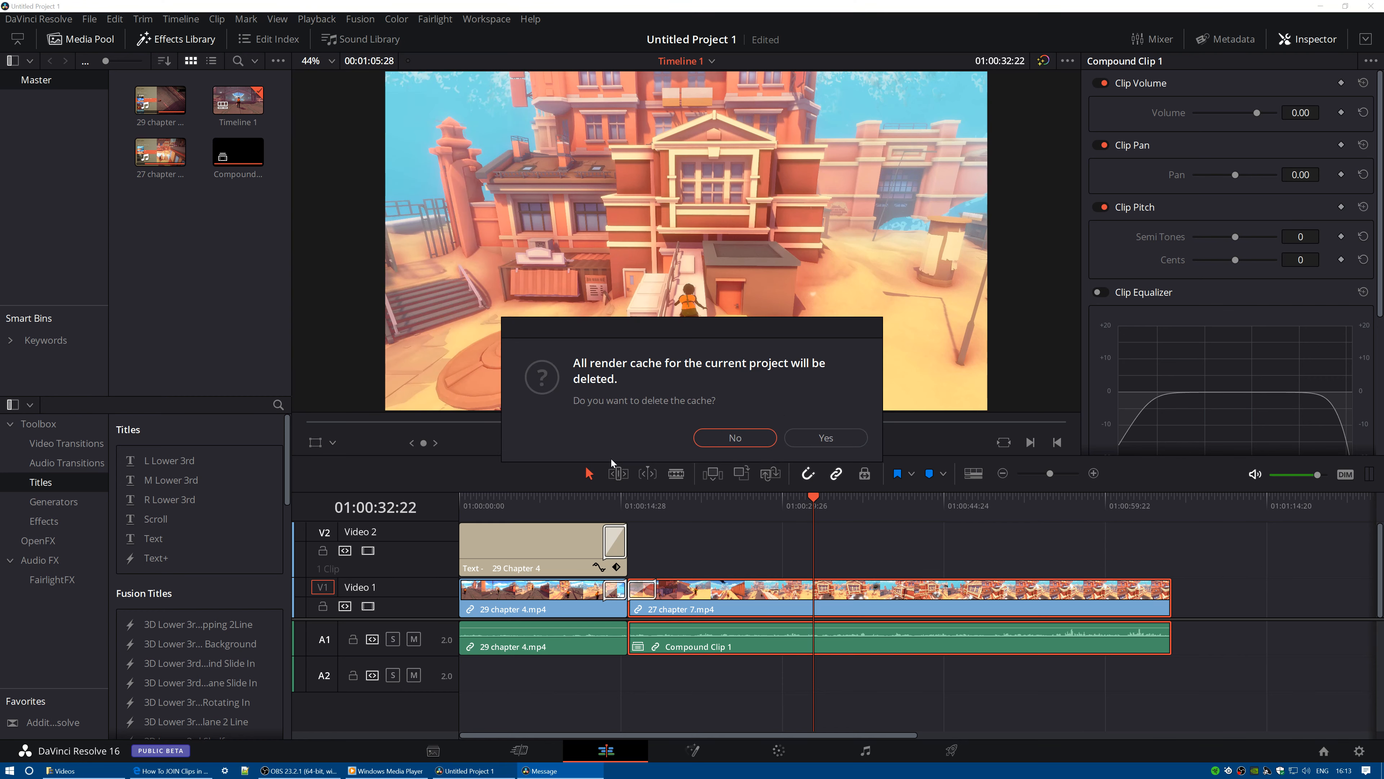
pyautogui.click(815, 443)
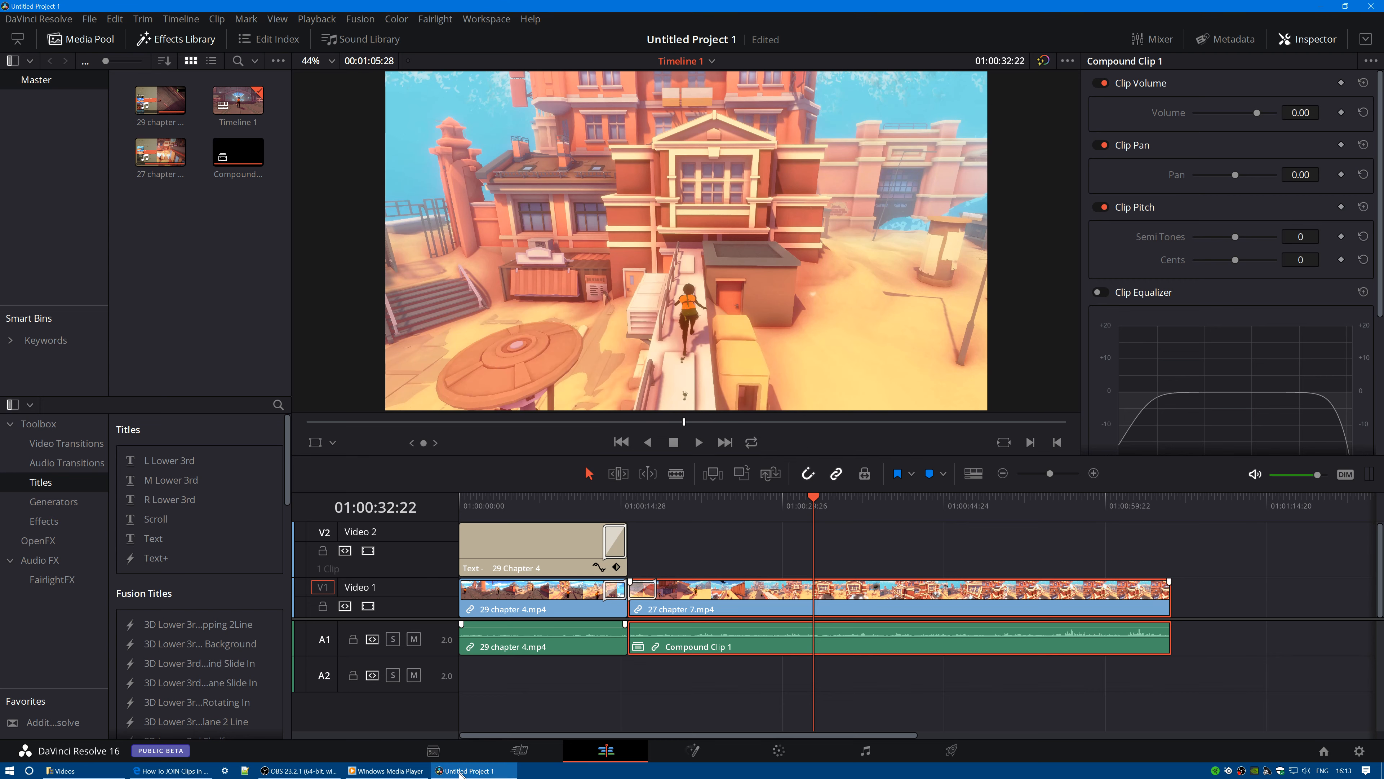
# - Check the CacheClip folder's size in File Explorer again after the cache deletion and close its properties
pyautogui.click(100, 771)
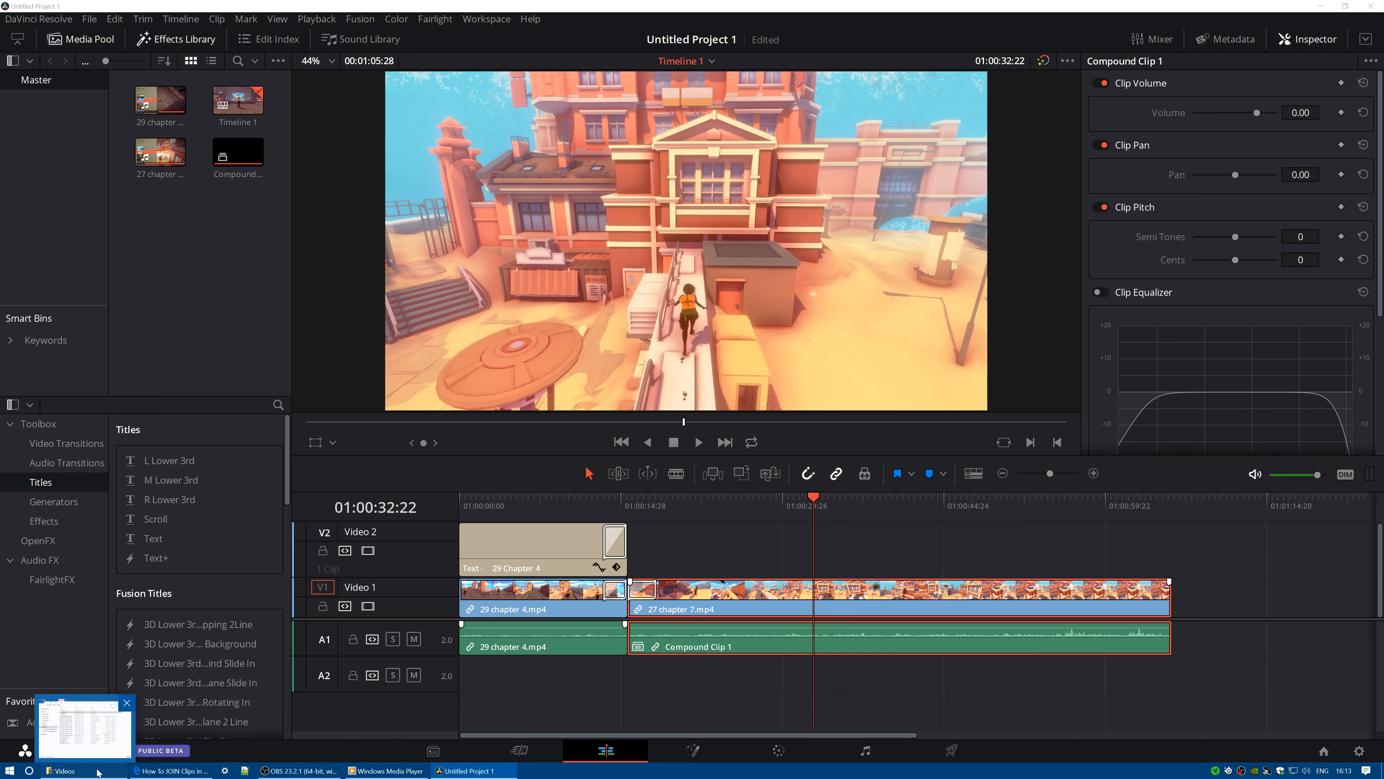
pyautogui.rightClick(314, 221)
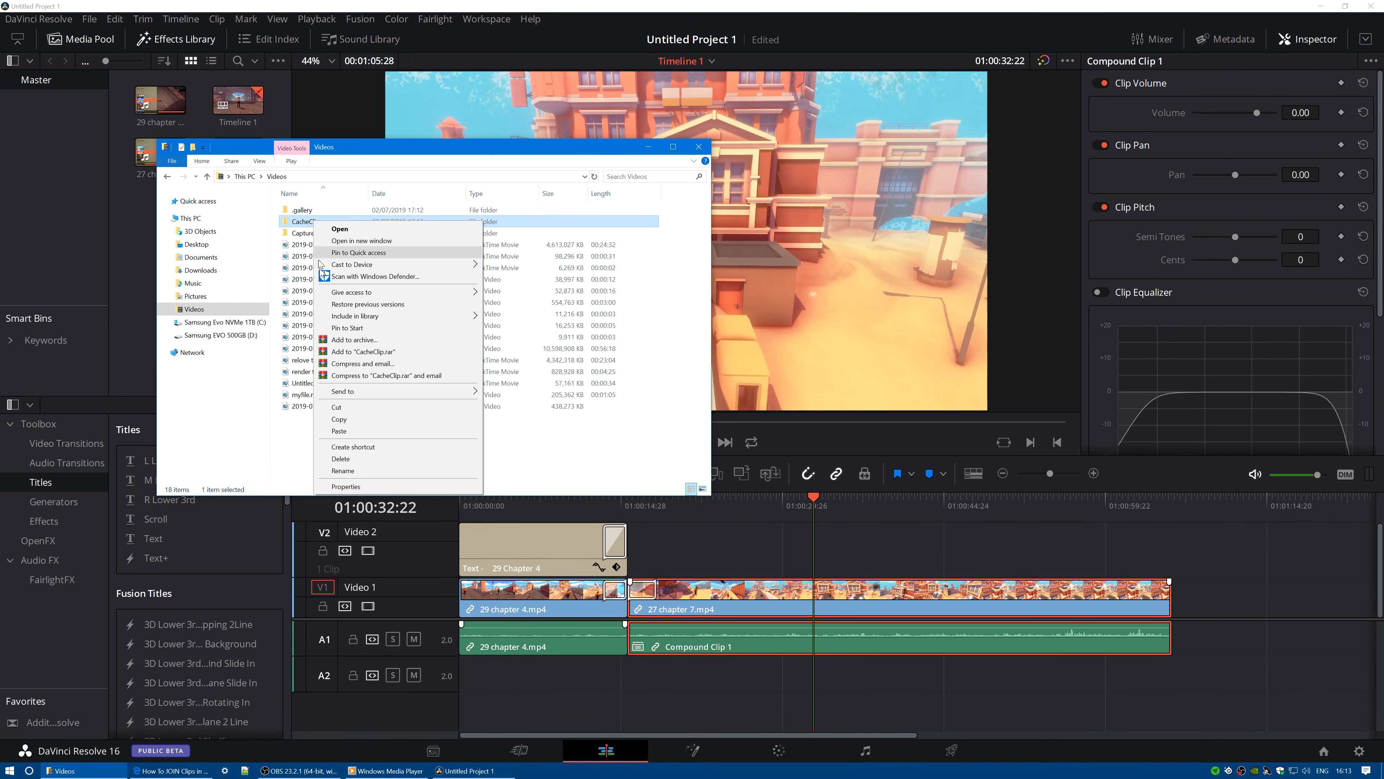
pyautogui.click(359, 487)
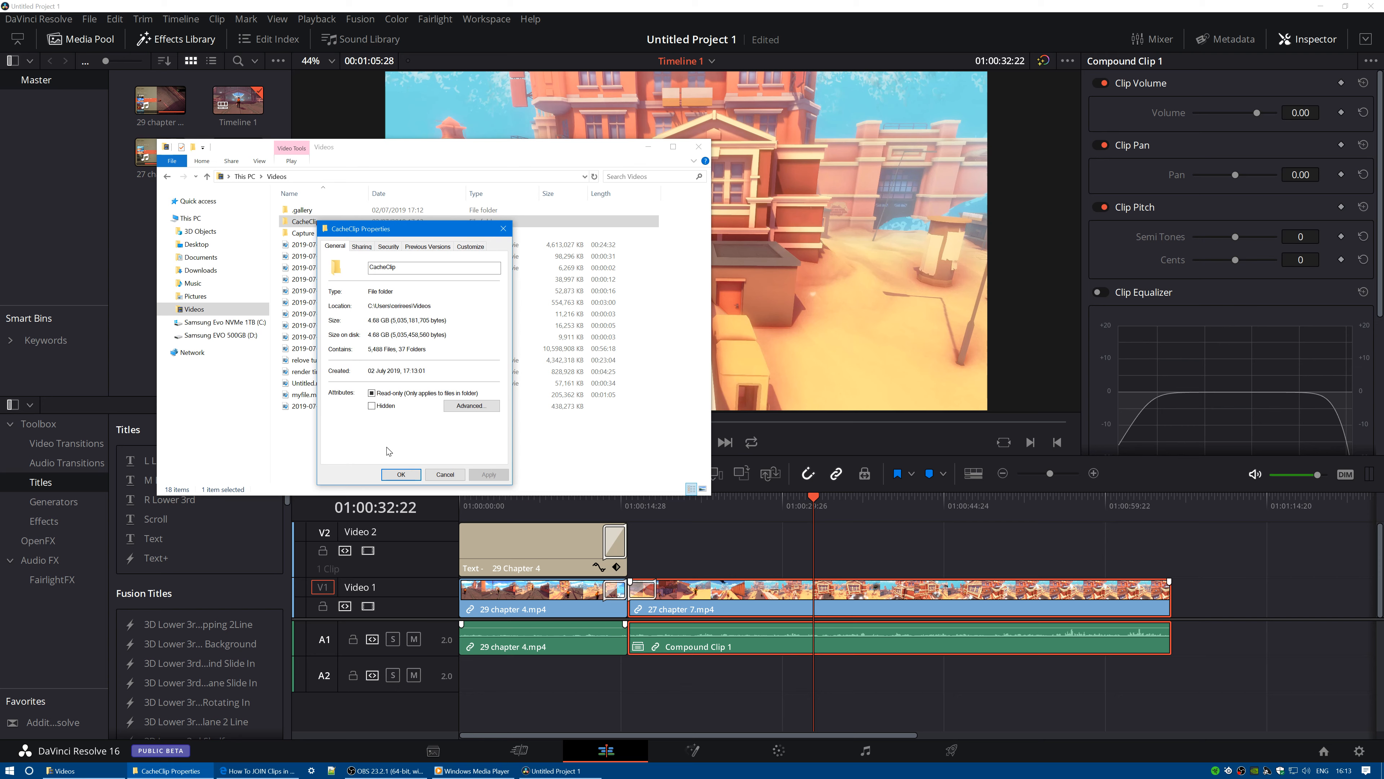
pyautogui.click(692, 676)
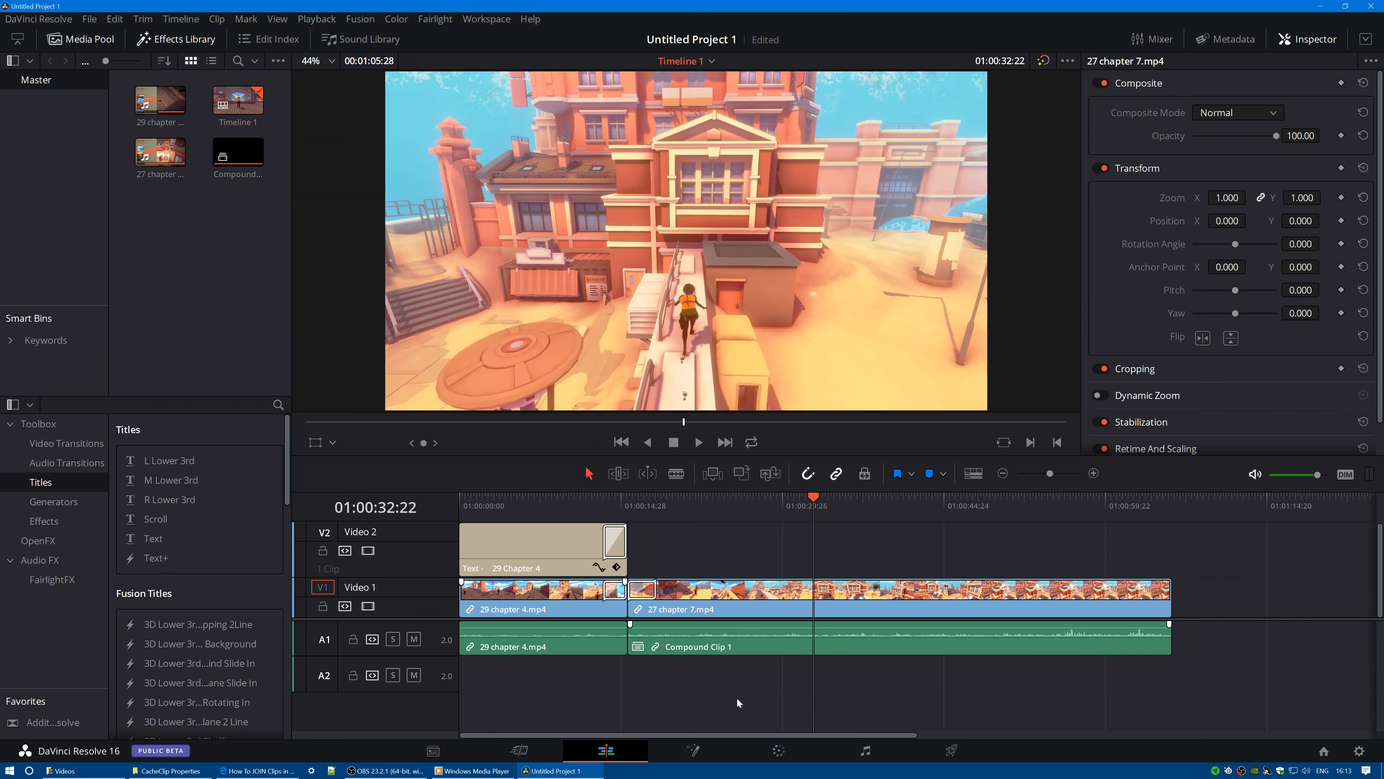
pyautogui.moveTo(919, 688); pyautogui.dragTo(509, 538)
pyautogui.click(935, 556)
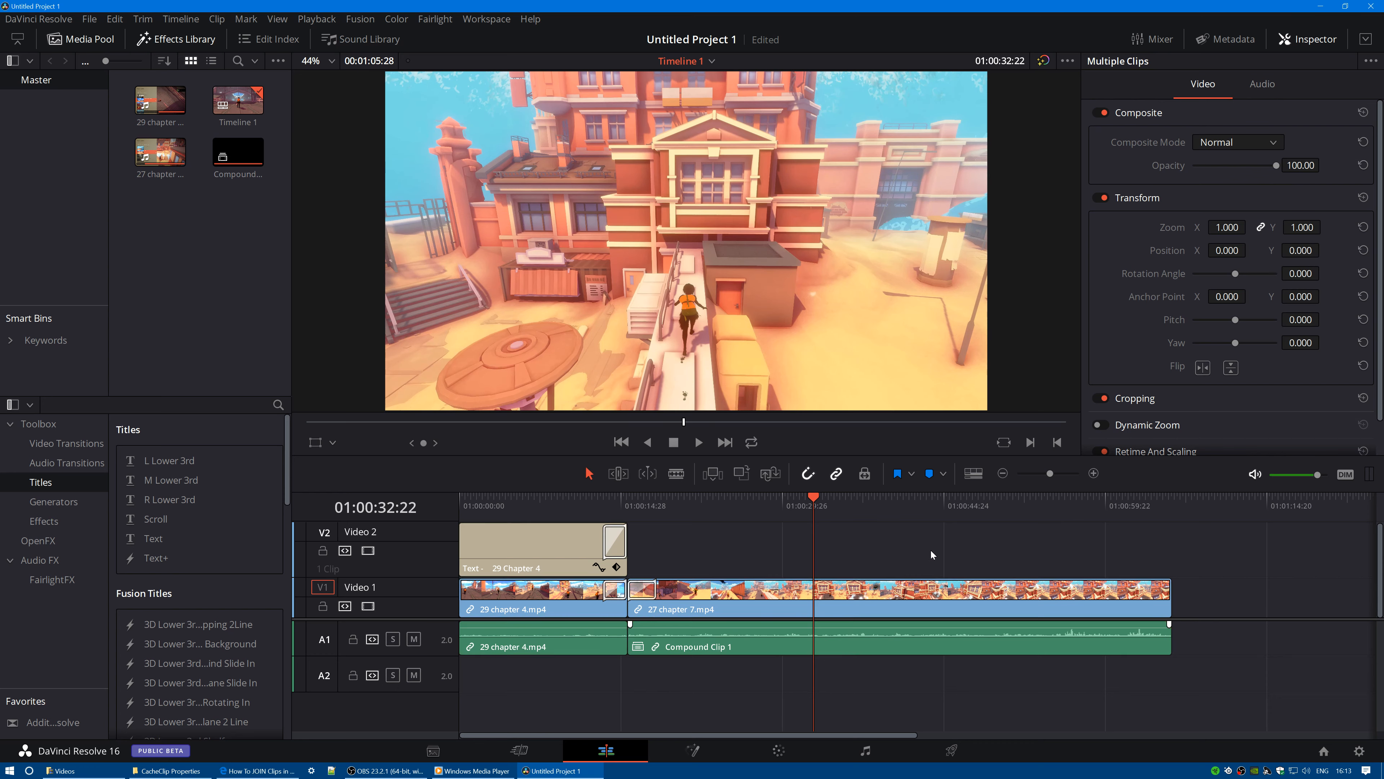
pyautogui.click(164, 772)
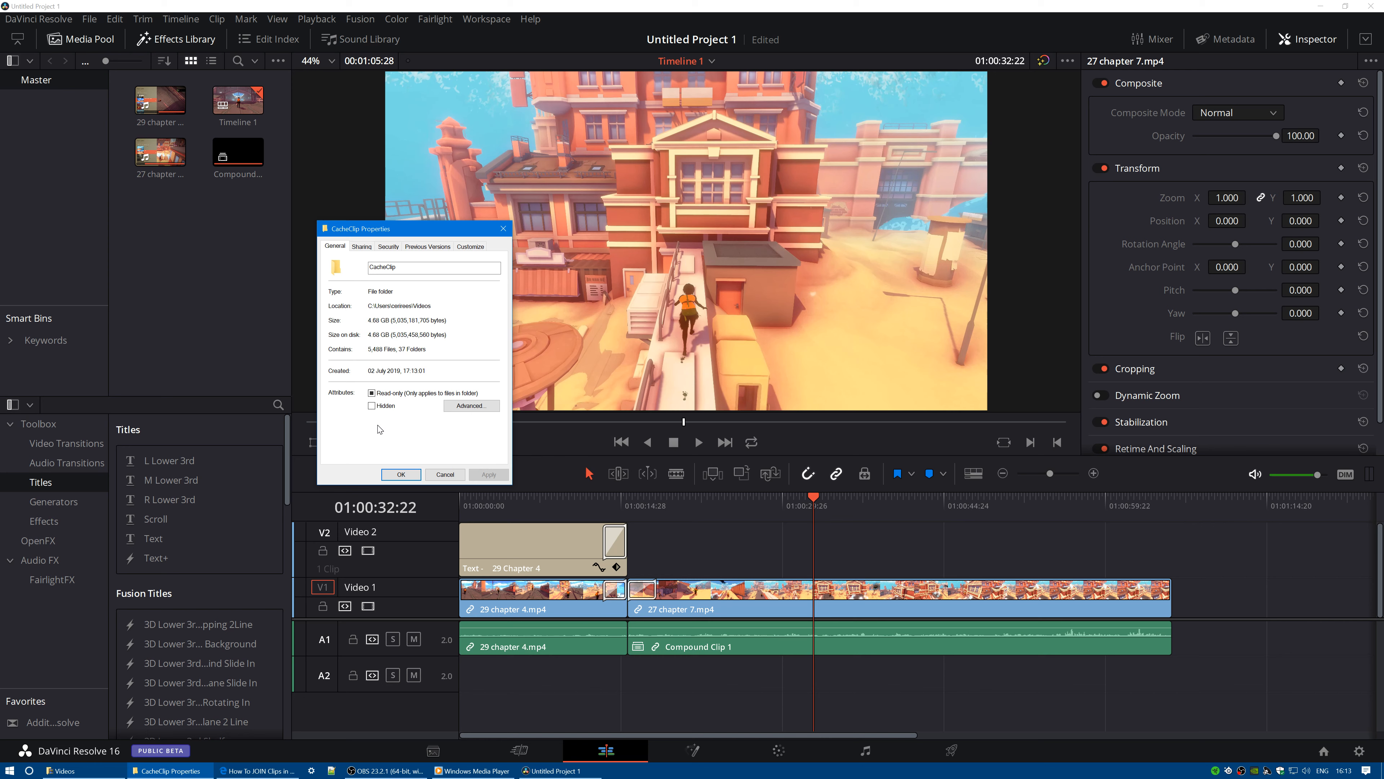
pyautogui.click(503, 228)
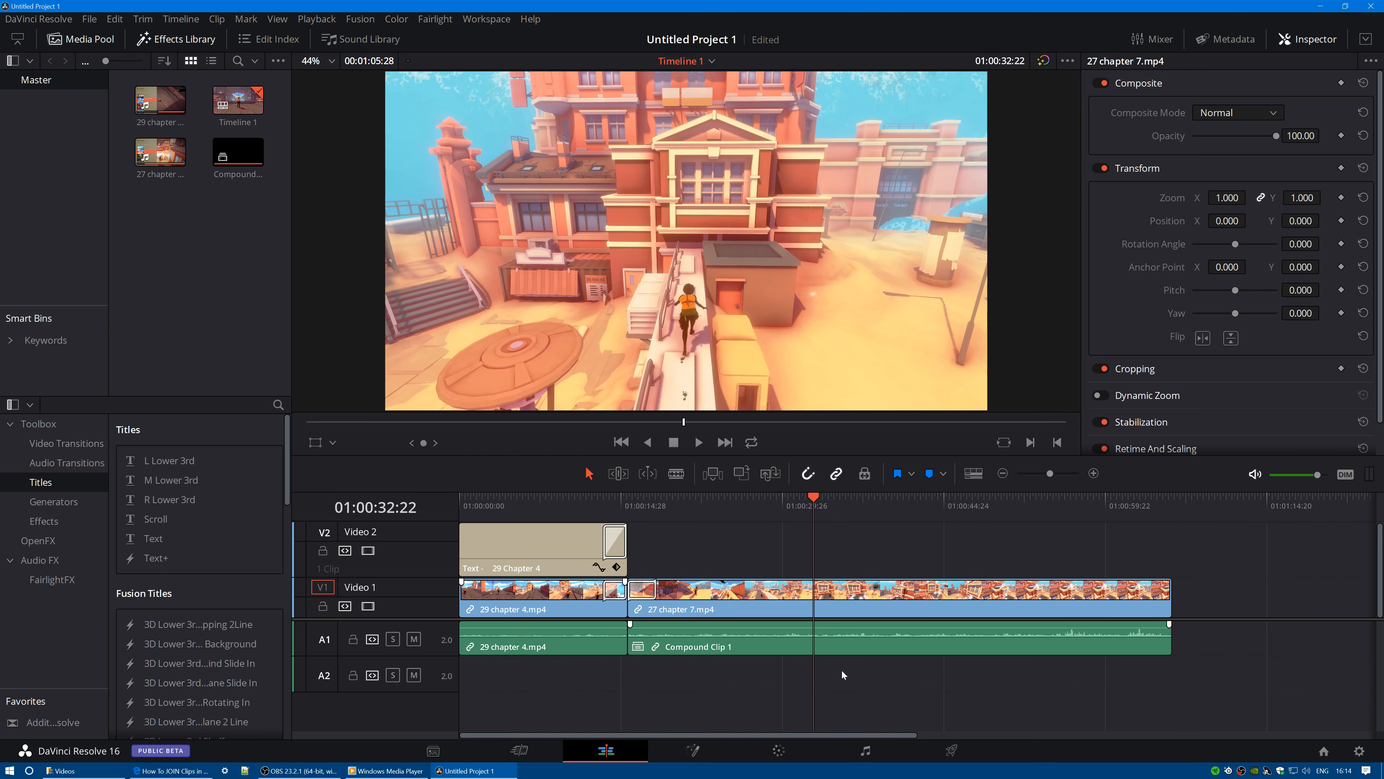
# - Switch to File Explorer and delete all the folders inside the CacheClip folder, skipping any that is in use
pyautogui.click(65, 771)
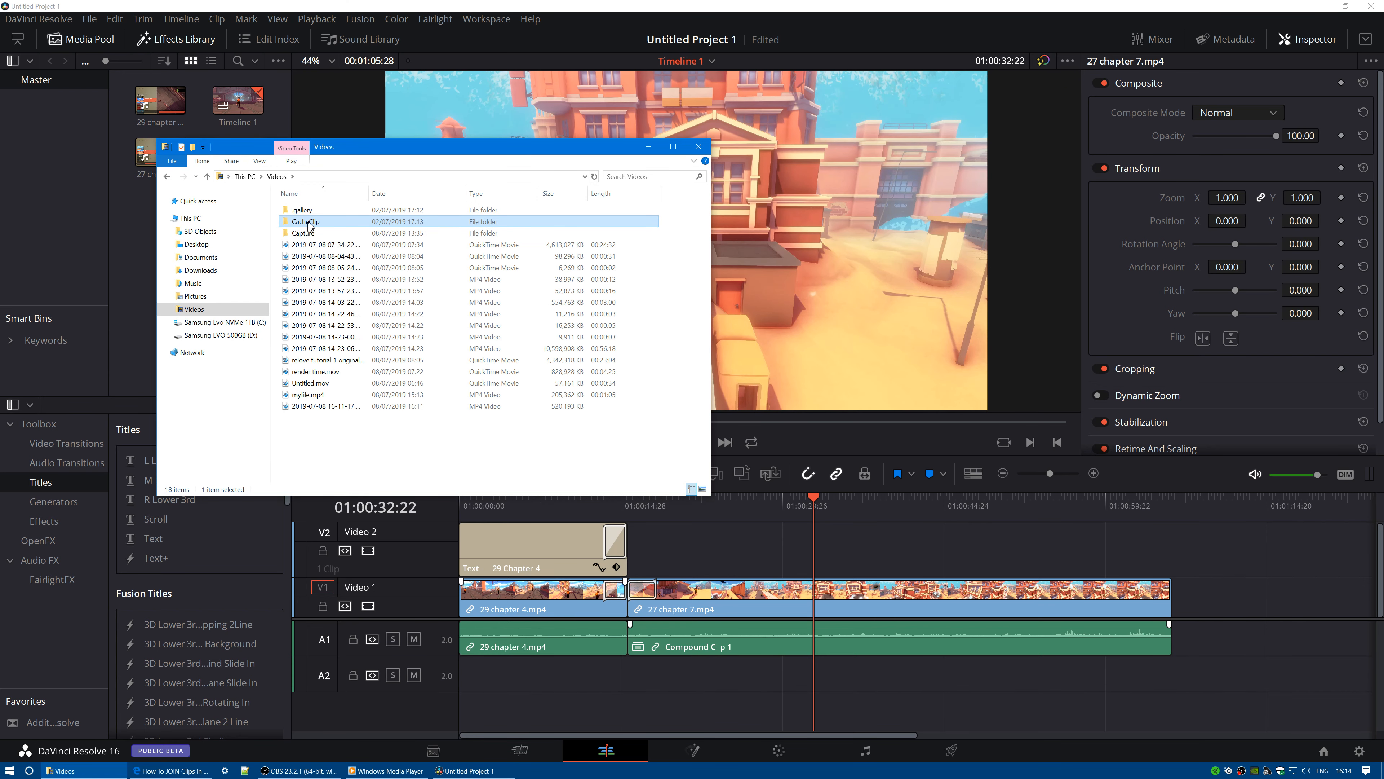
pyautogui.doubleClick(309, 224)
pyautogui.moveTo(689, 333); pyautogui.dragTo(312, 218)
pyautogui.rightClick(312, 227)
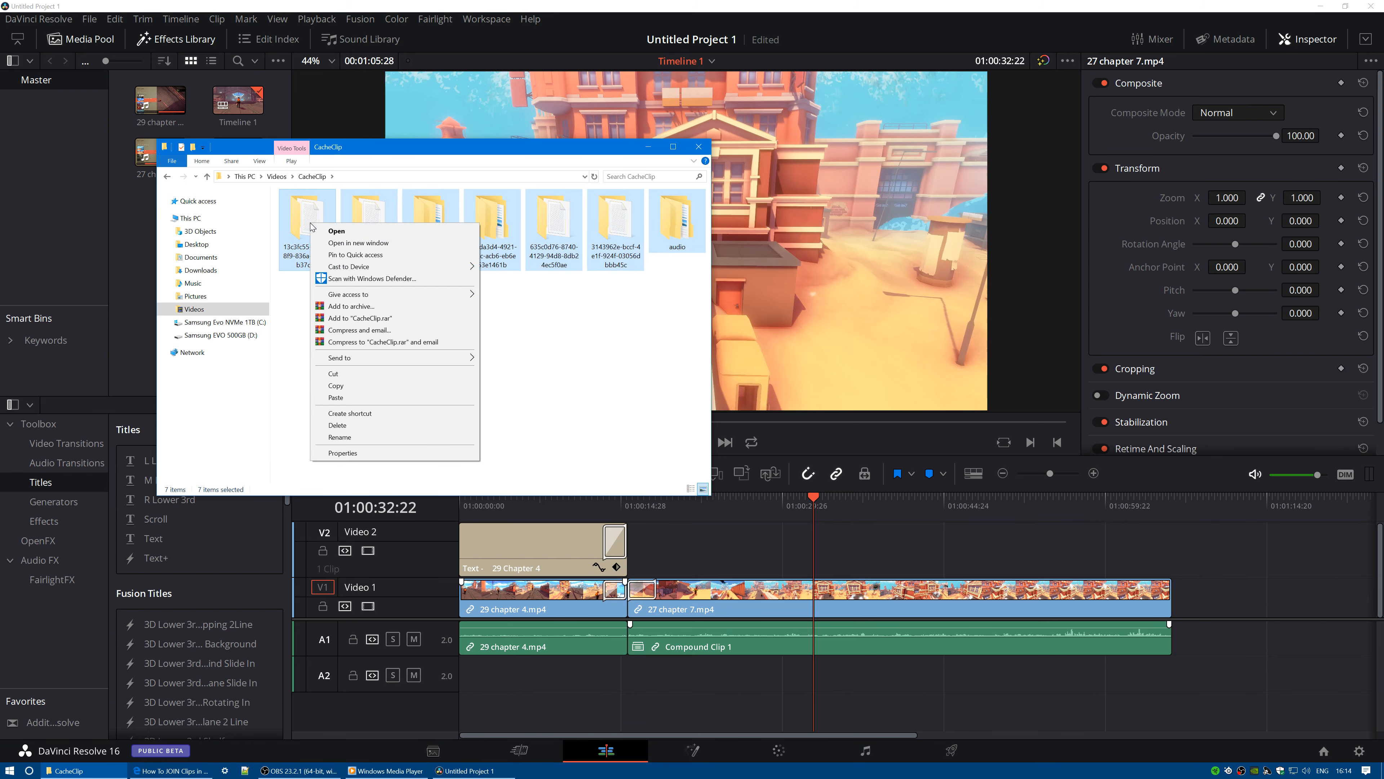
pyautogui.click(359, 426)
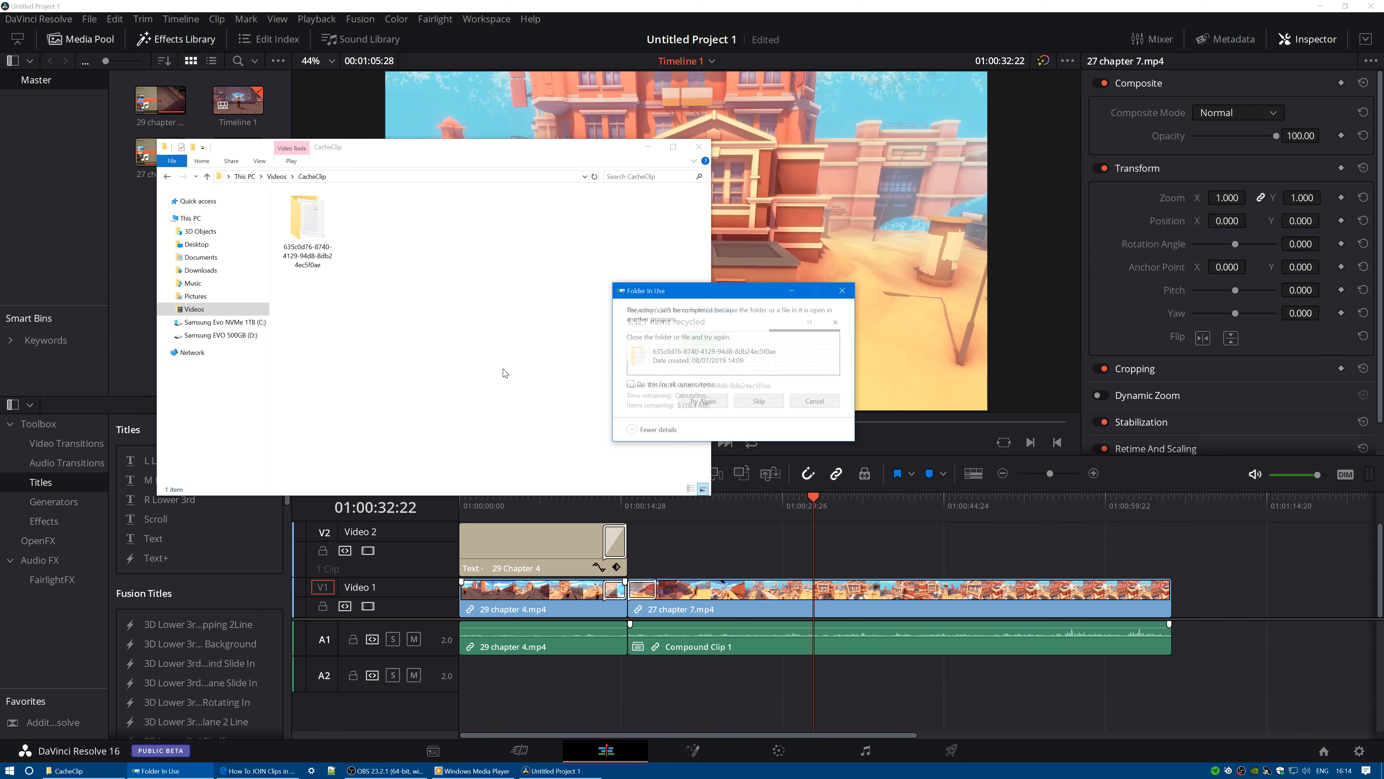
pyautogui.click(758, 401)
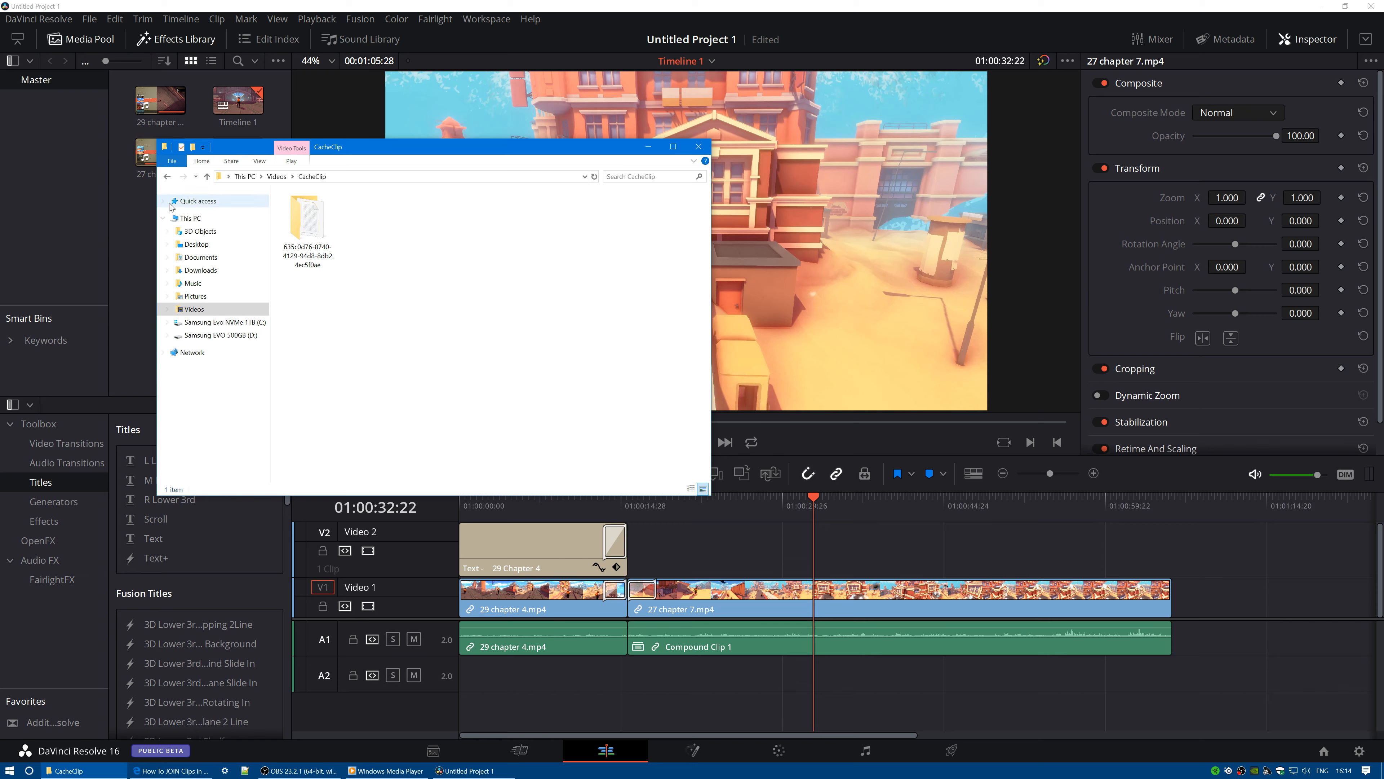
# - Check the remaining size of the CacheClip folder in its properties, close them and view the free drive space under This PC
pyautogui.click(207, 176)
pyautogui.rightClick(302, 227)
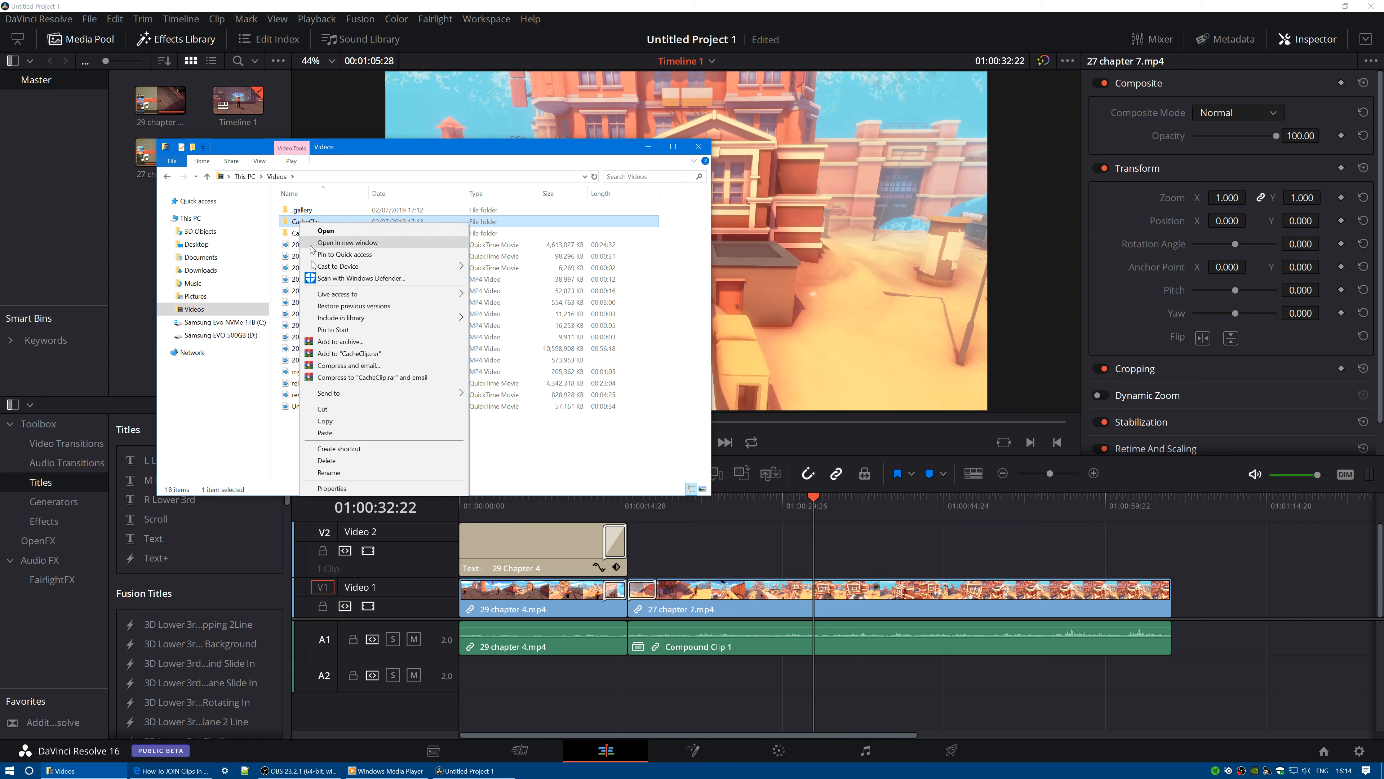
pyautogui.click(334, 488)
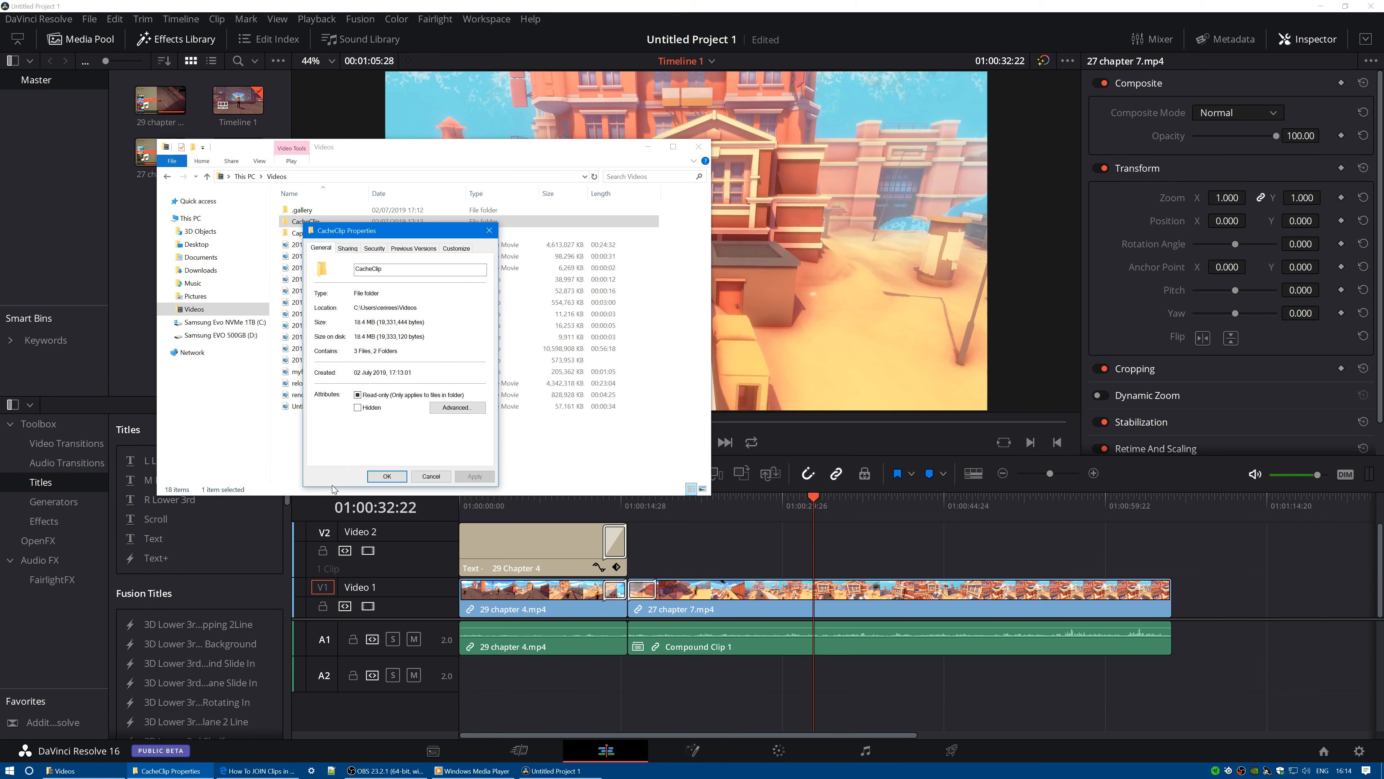
pyautogui.click(402, 477)
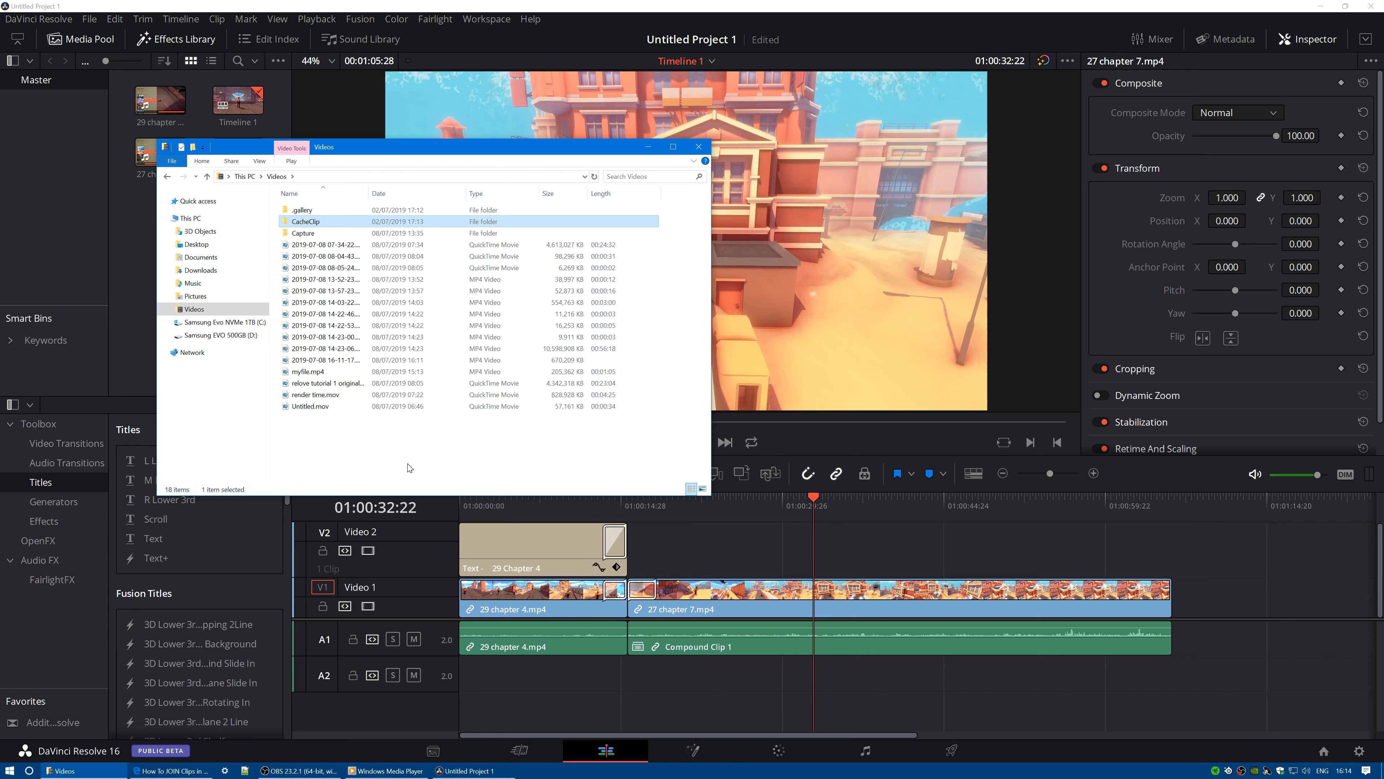
pyautogui.click(190, 219)
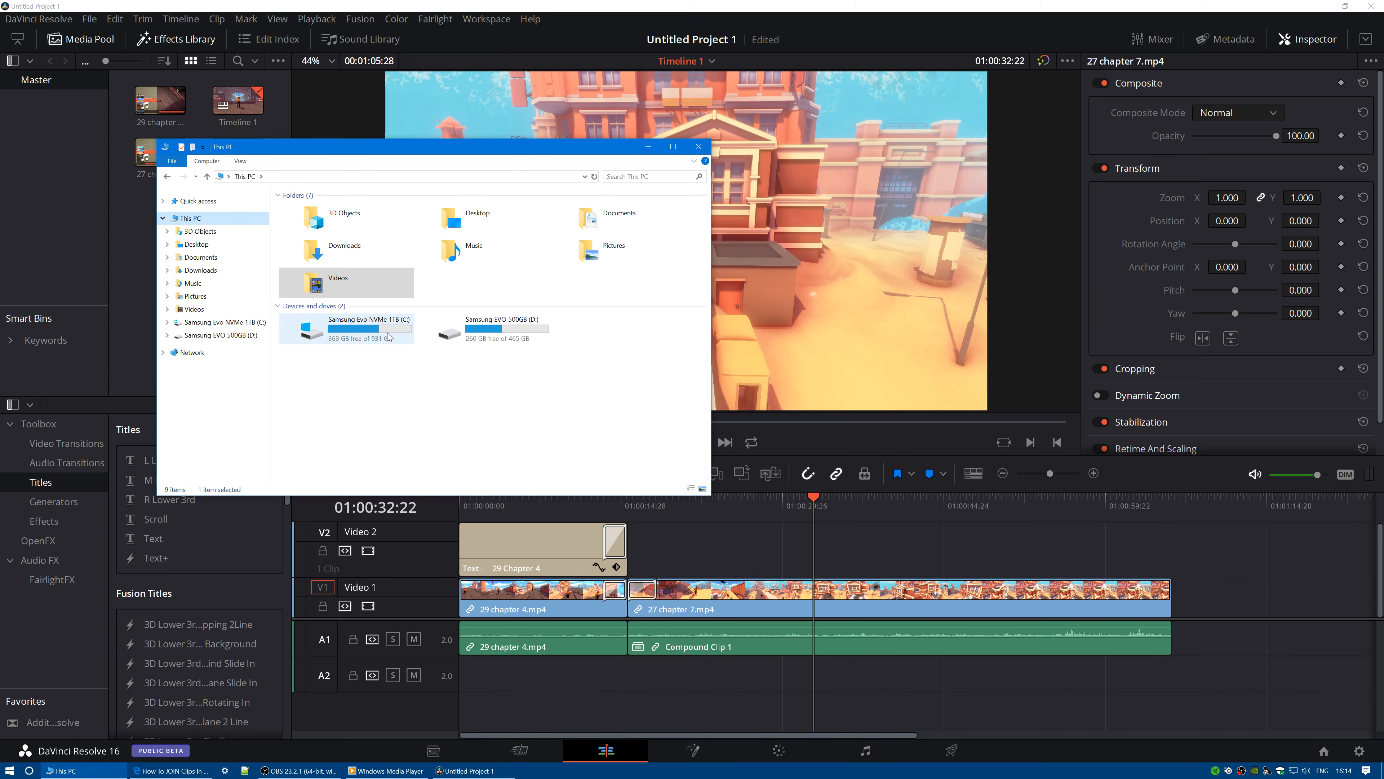